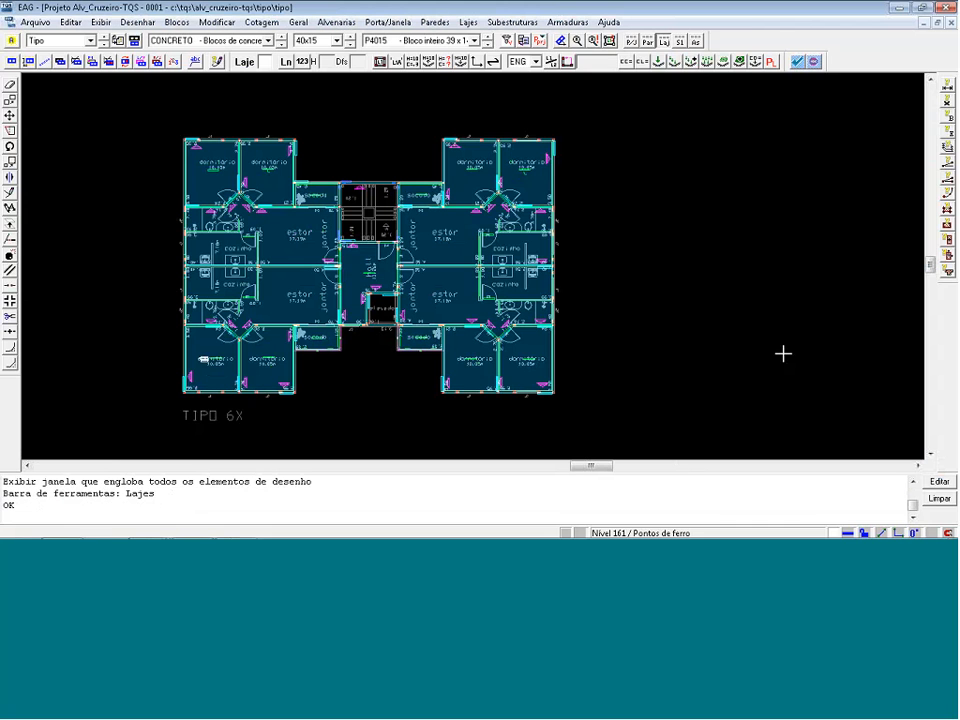
Alter all slabs within a window around the whole plan to enable Discretizar em grelha, and check the bedroom slab labels.
{"action": "left_click", "coordinate": [468, 22]}
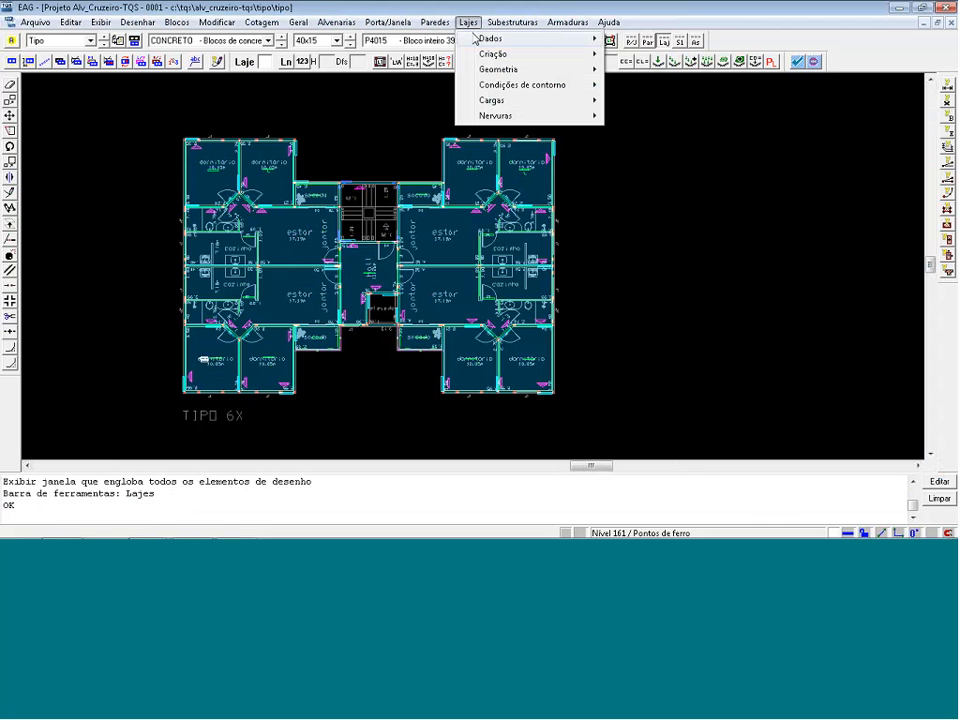
{"action": "mouse_move", "coordinate": [490, 38]}
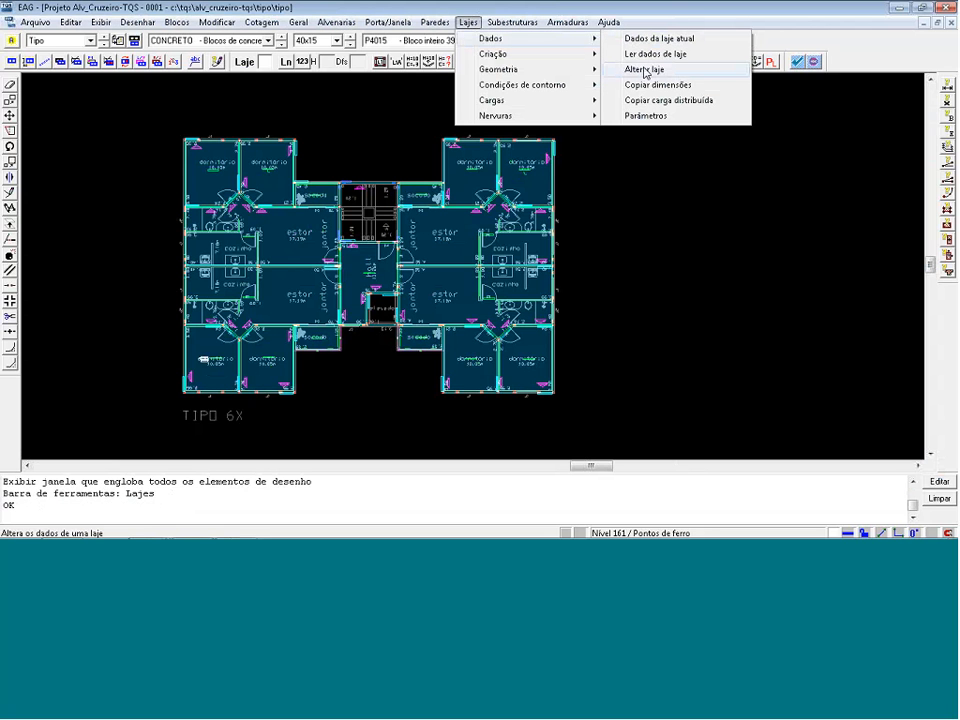
{"action": "left_click", "coordinate": [643, 70]}
{"action": "left_click", "coordinate": [647, 93]}
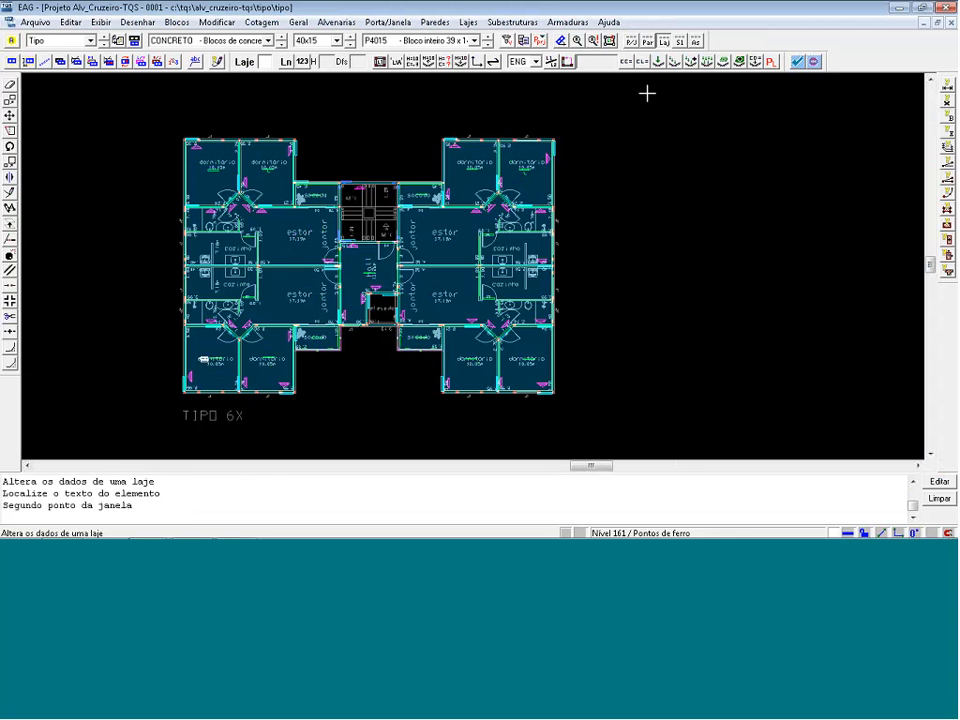
{"action": "left_click", "coordinate": [137, 424]}
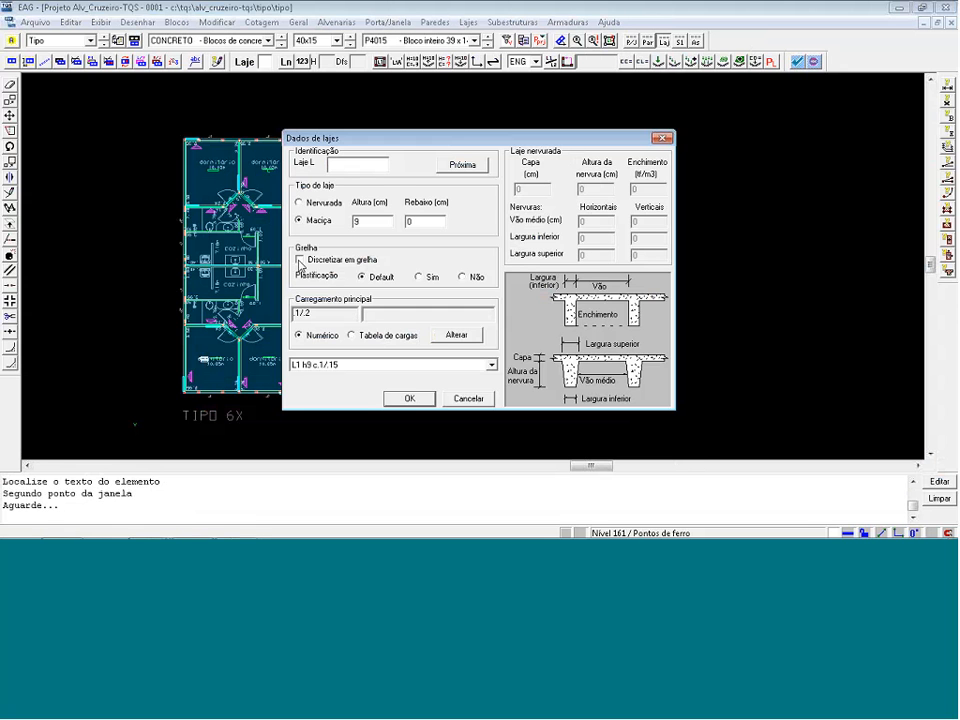
{"action": "left_click", "coordinate": [300, 261]}
{"action": "key", "text": "Return"}
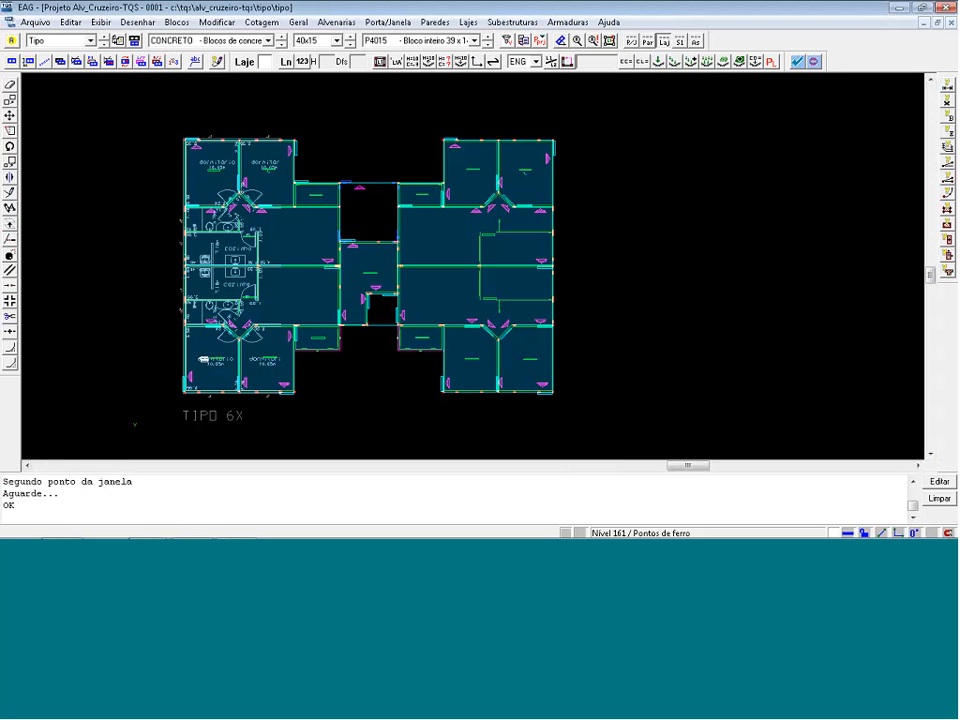
{"action": "left_click", "coordinate": [181, 150]}
{"action": "left_click", "coordinate": [260, 199]}
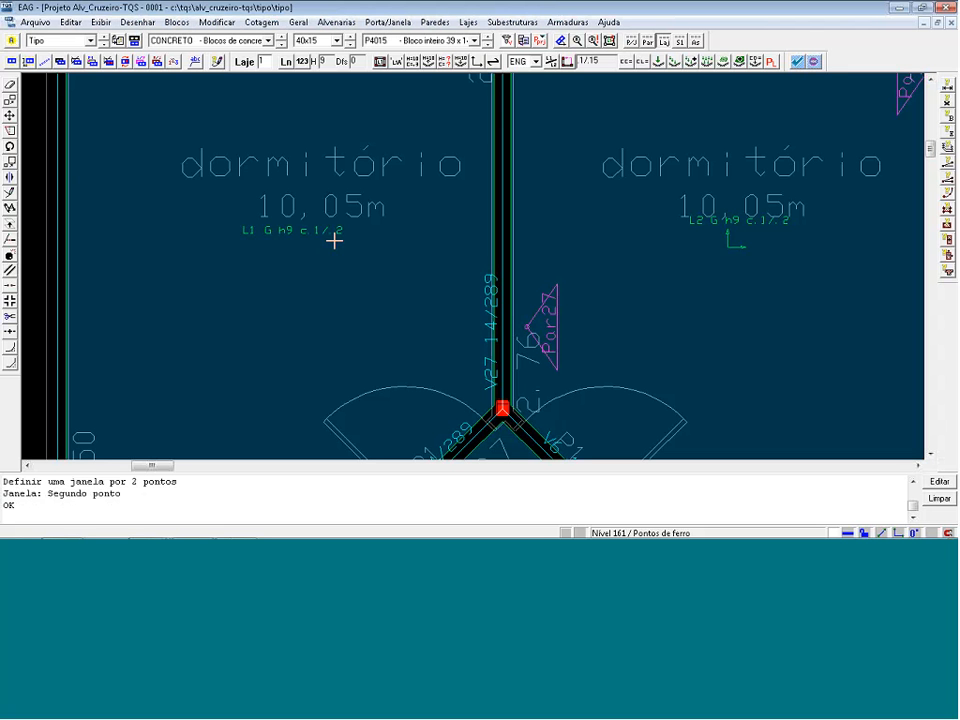
{"action": "key", "text": "shift+F8"}
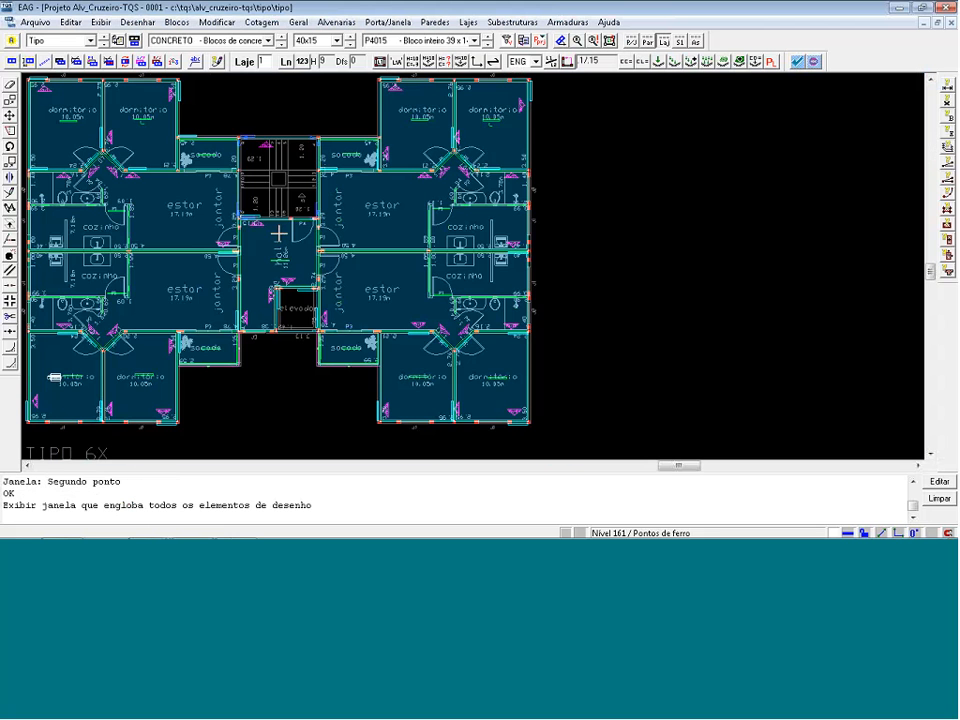
Save and close the Tipo drawing, and run the graphic extraction for Alvenaria em planta, Lajes and Subestruturas.
{"action": "left_click", "coordinate": [949, 7]}
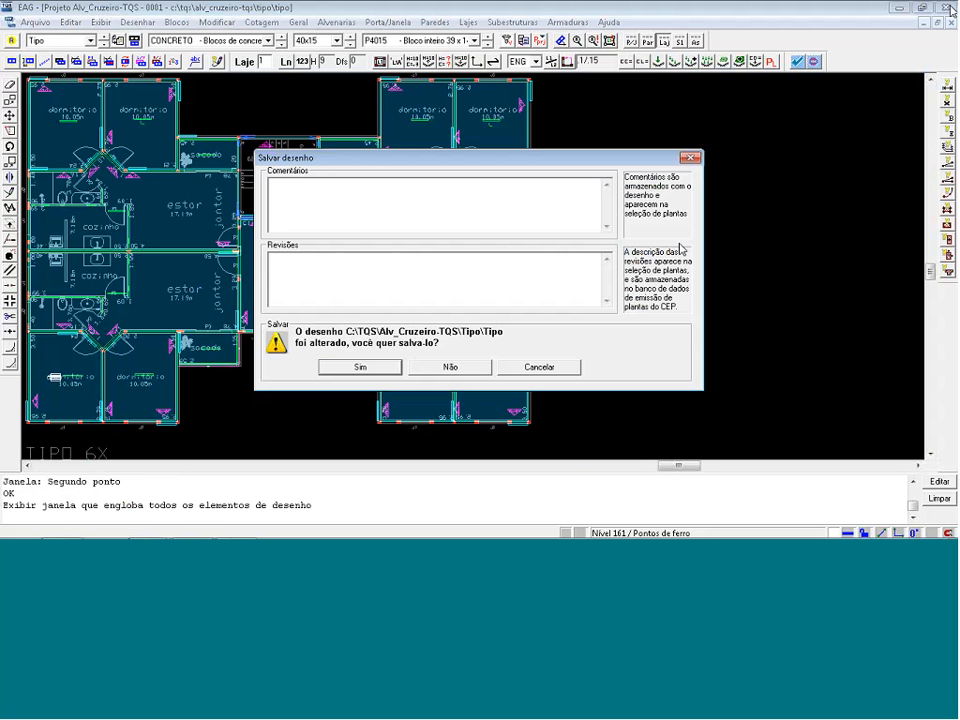
{"action": "left_click", "coordinate": [368, 370]}
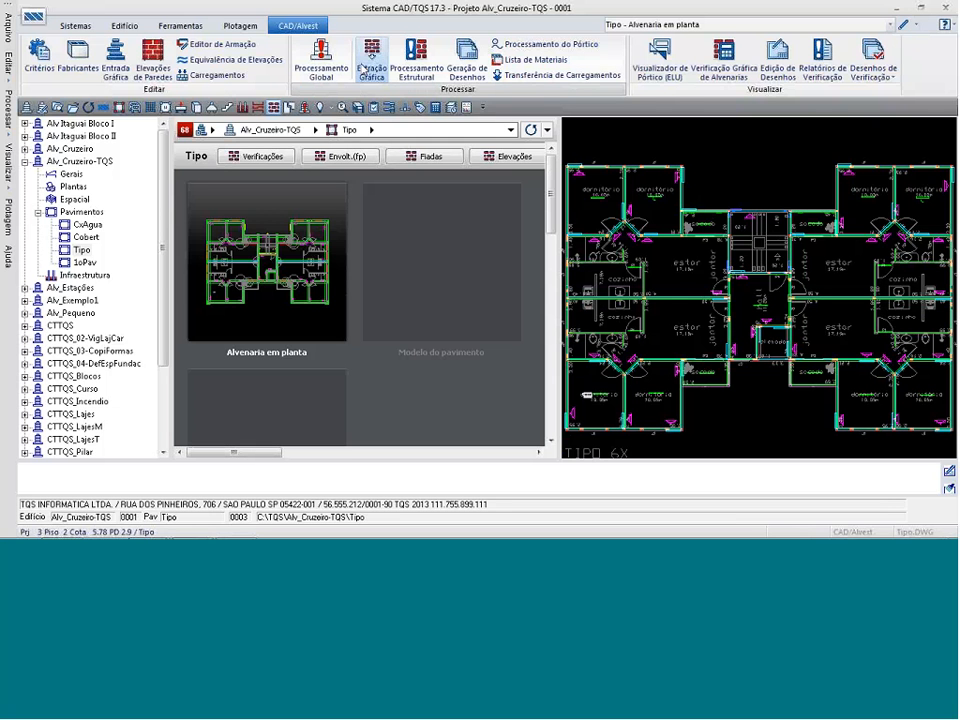
{"action": "left_click", "coordinate": [362, 65]}
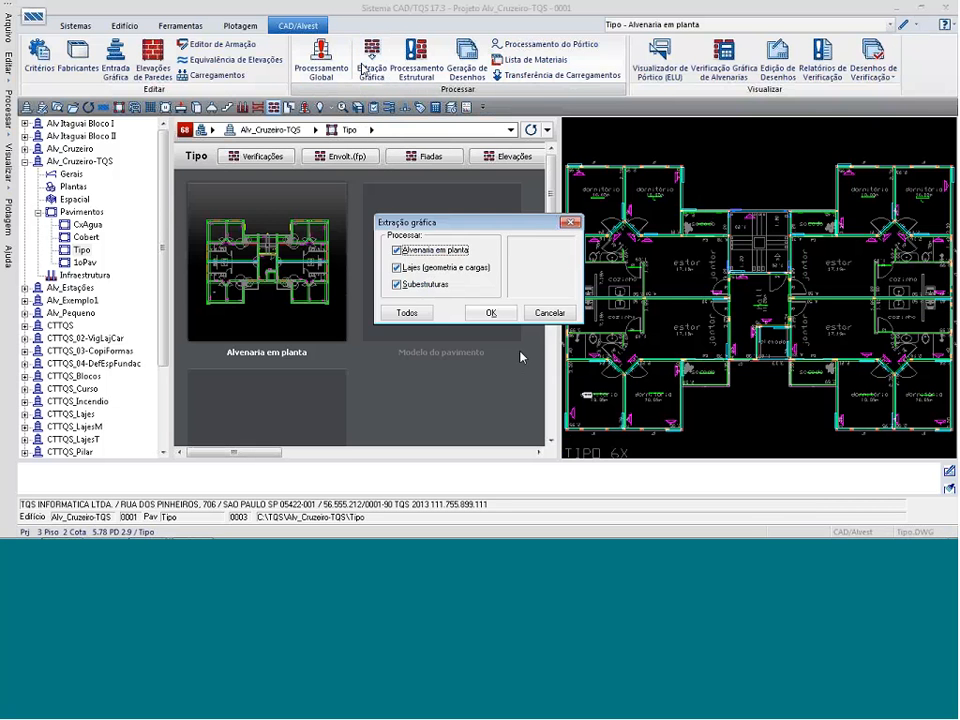
{"action": "left_click", "coordinate": [503, 313]}
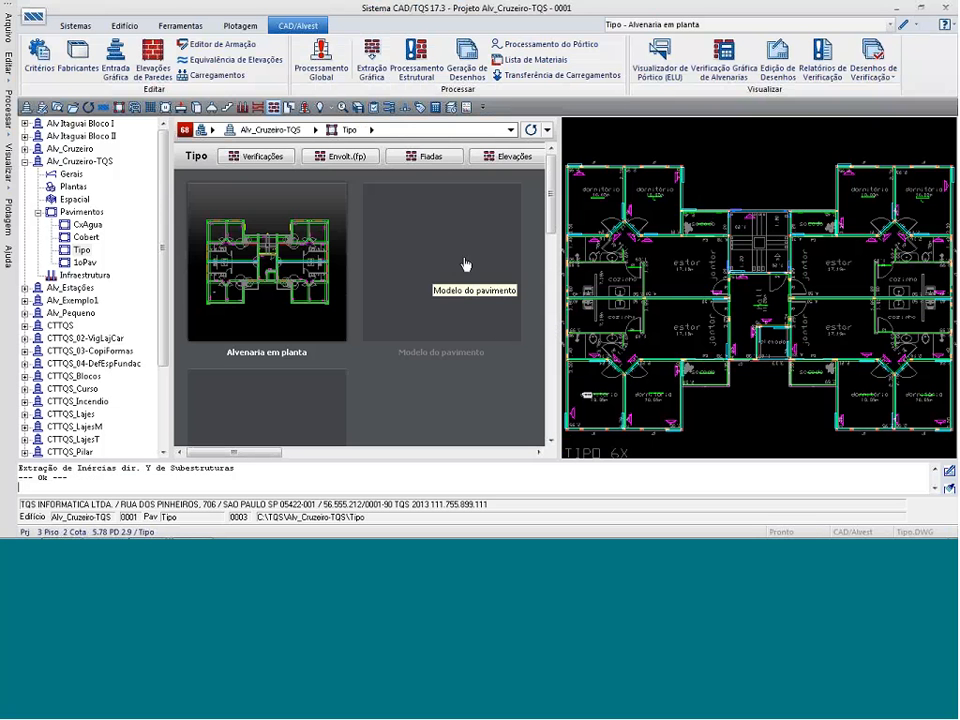
Try to generate the Grelha-TQS Laje nervurada model for project 3, with data drawing, drawing extraction, matrix analysis and slab force transfer.
{"action": "left_click", "coordinate": [150, 108]}
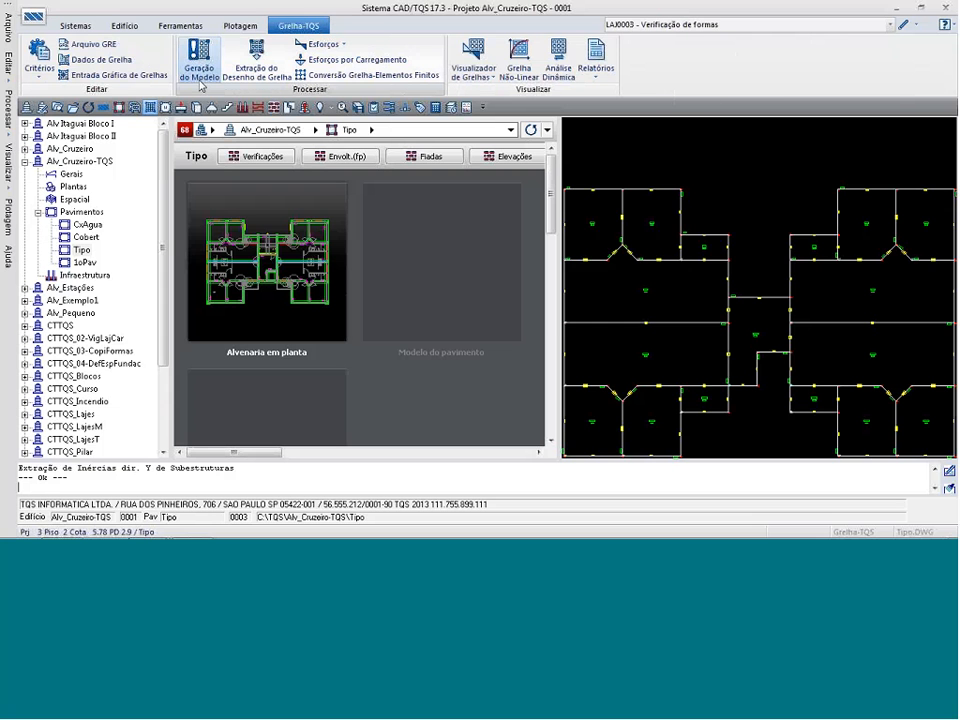
{"action": "left_click", "coordinate": [200, 80]}
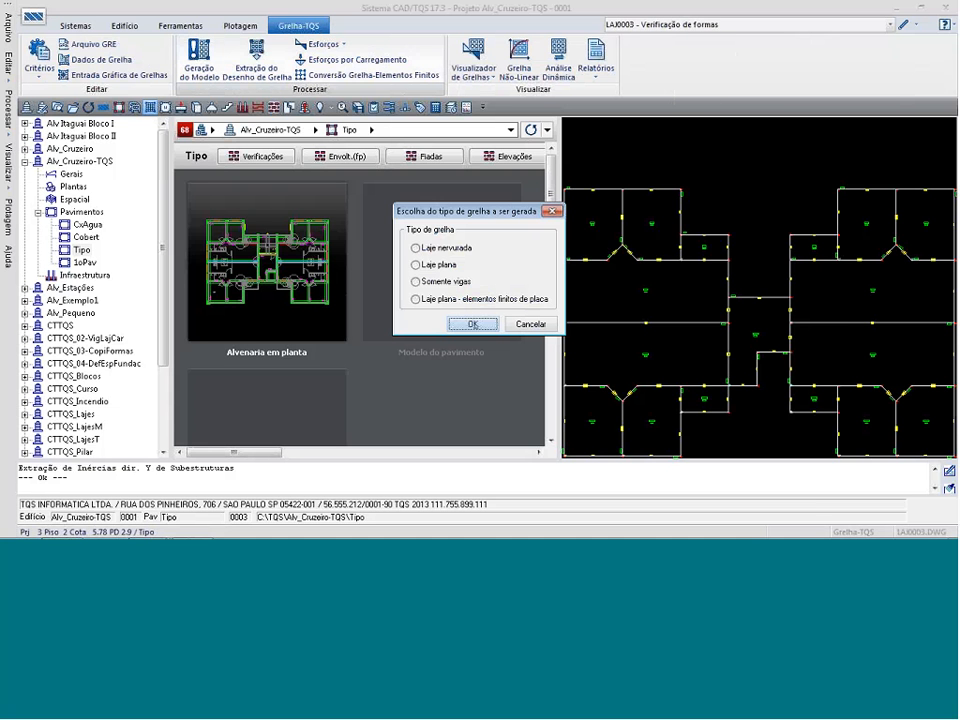
{"action": "left_click", "coordinate": [416, 248]}
{"action": "left_click", "coordinate": [473, 324]}
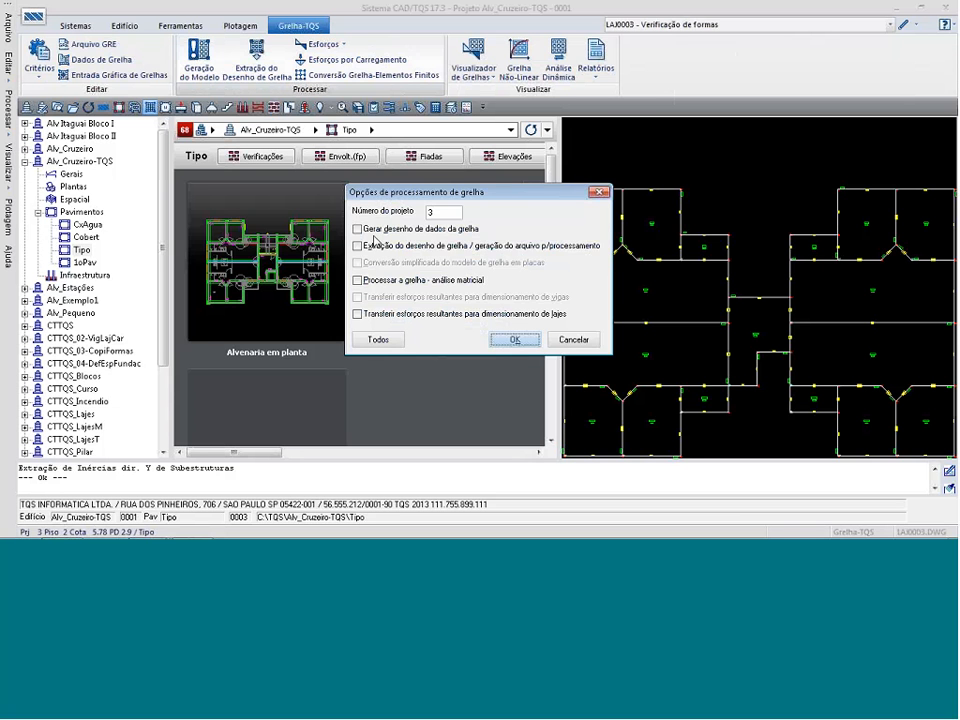
{"action": "left_click", "coordinate": [375, 229]}
{"action": "left_click", "coordinate": [375, 245]}
{"action": "left_click", "coordinate": [358, 280]}
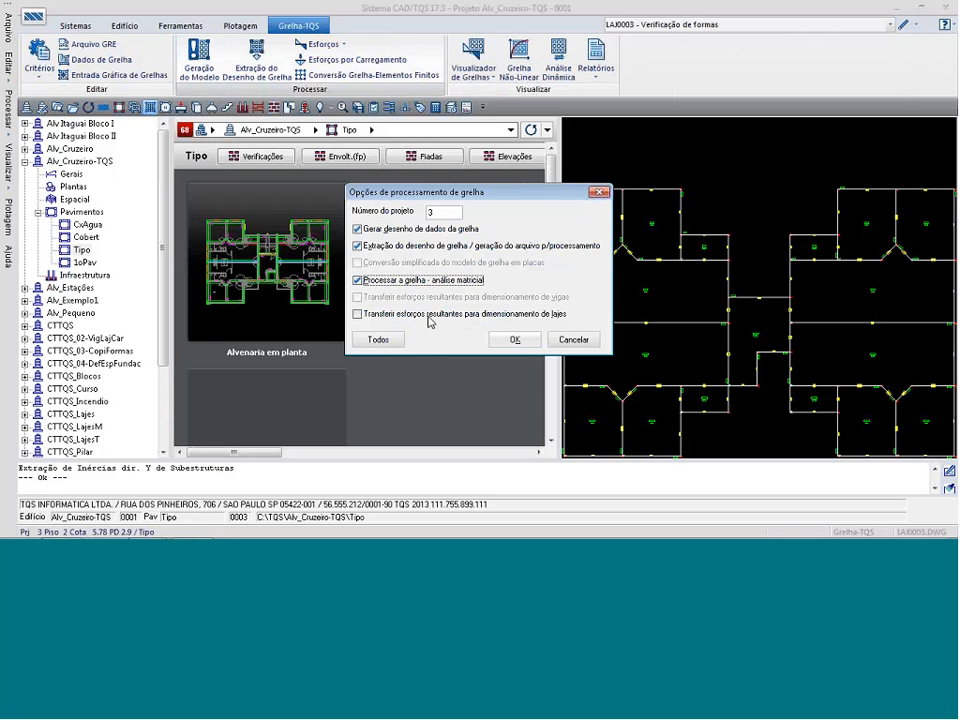
{"action": "left_click", "coordinate": [358, 314]}
{"action": "left_click", "coordinate": [514, 341]}
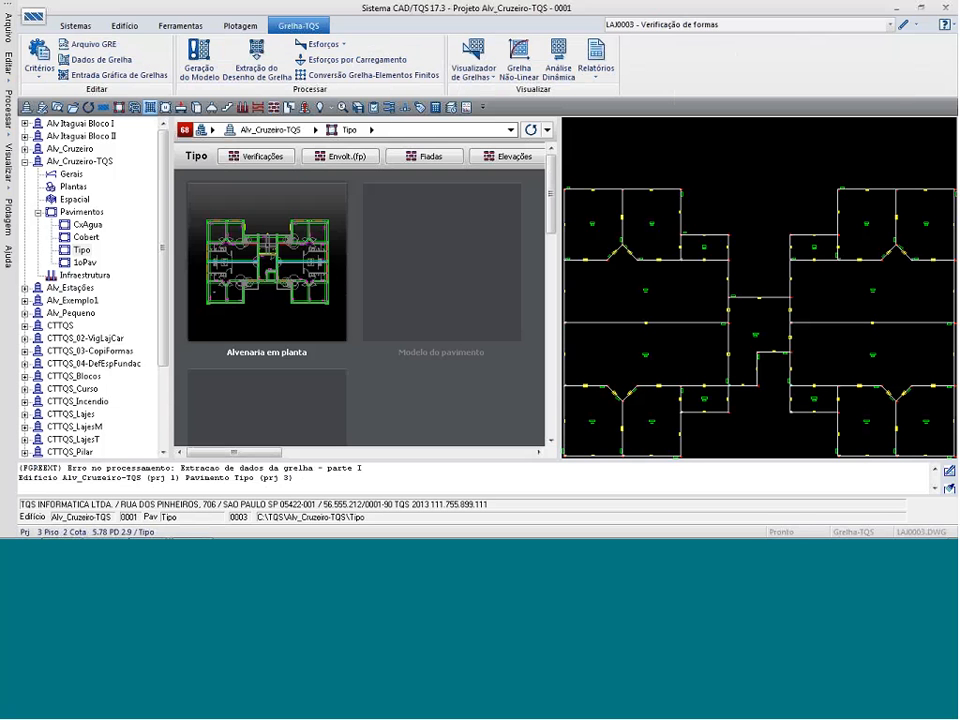
Read the grid processing messages, look for a Processamento de Esforços report, and inspect the bedroom and balcony slabs in the masonry plan preview.
{"action": "left_click", "coordinate": [416, 477]}
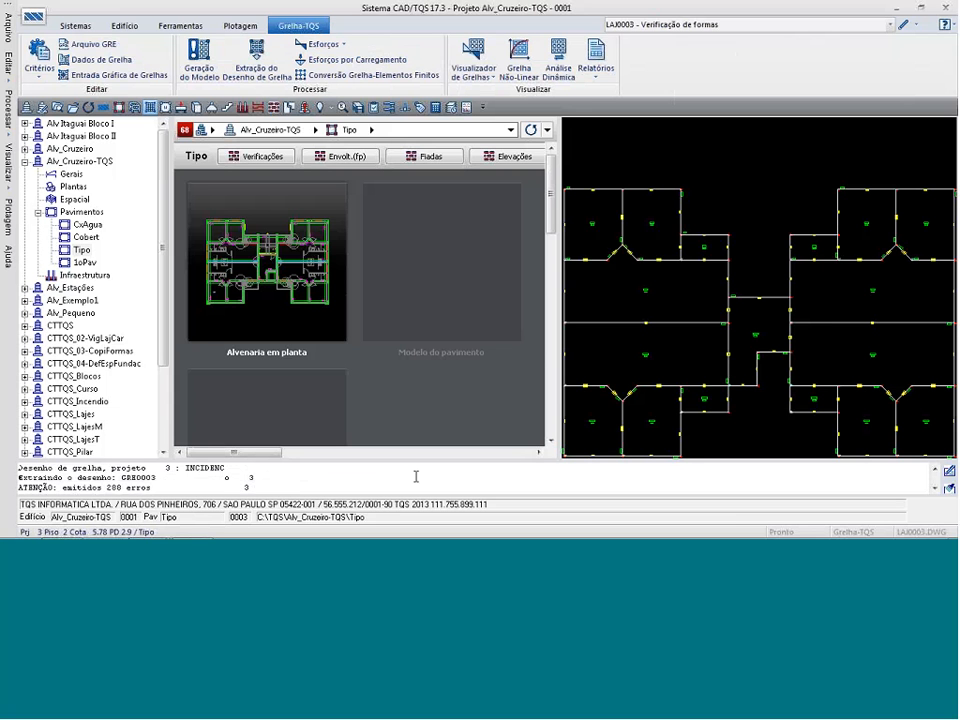
{"action": "left_click", "coordinate": [935, 470]}
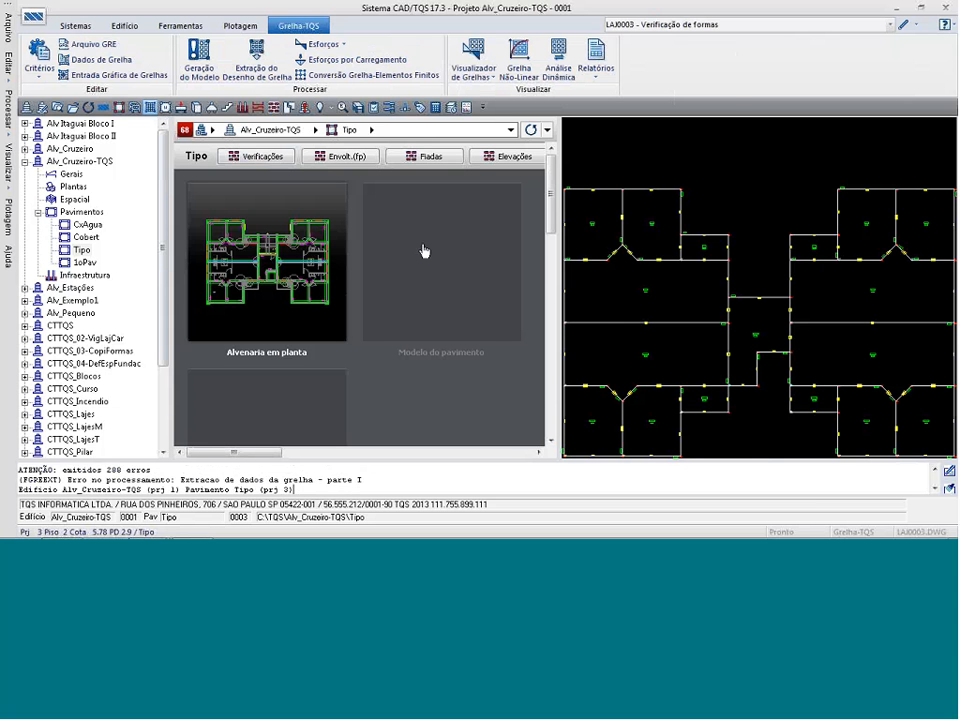
{"action": "left_click", "coordinate": [596, 64]}
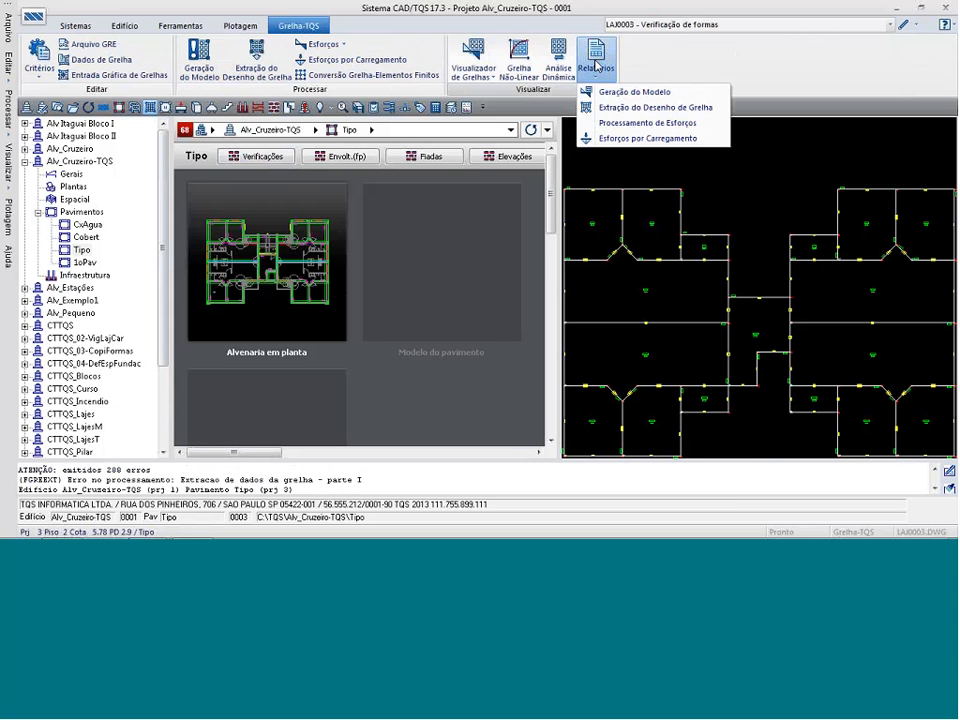
{"action": "left_click", "coordinate": [631, 123]}
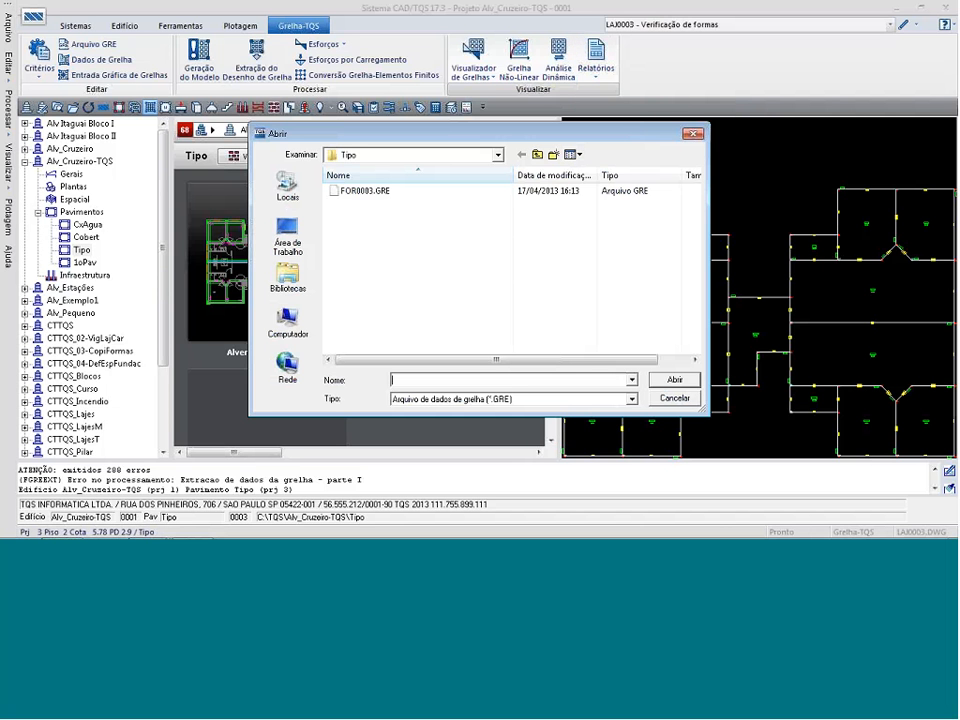
{"action": "left_click", "coordinate": [667, 401]}
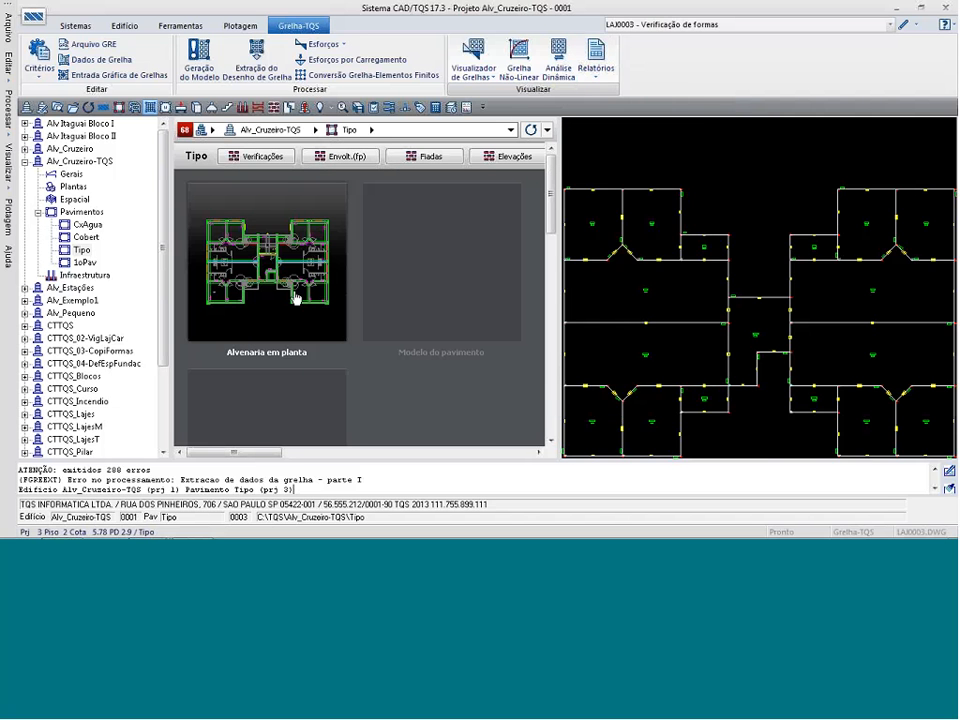
{"action": "scroll", "coordinate": [641, 186], "scroll_direction": "up", "scroll_amount": 5}
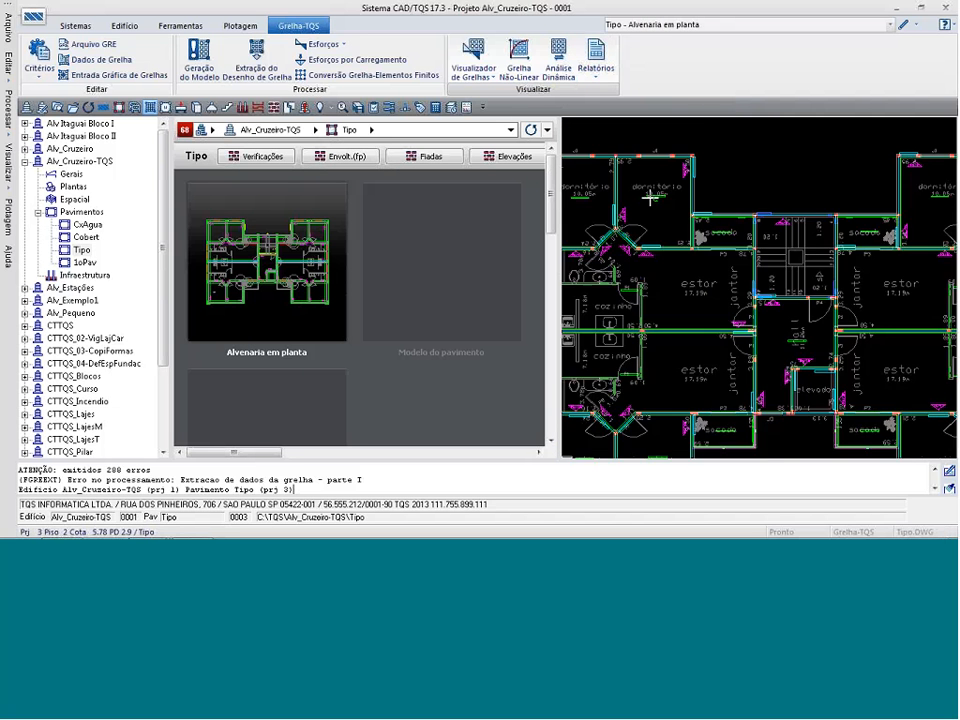
{"action": "scroll", "coordinate": [643, 187], "scroll_direction": "up", "scroll_amount": 1}
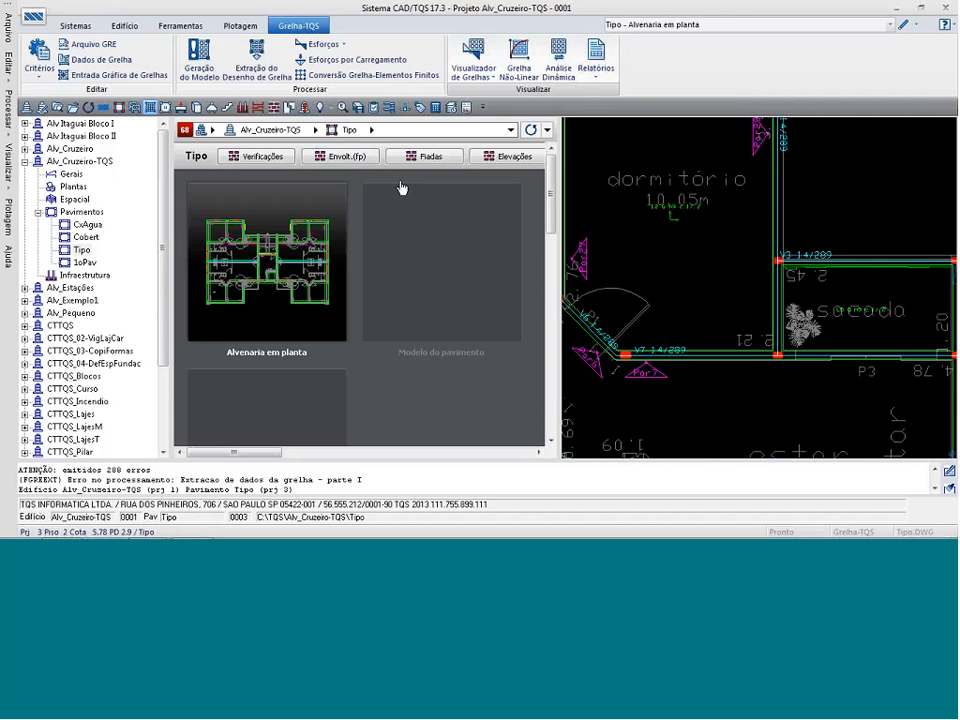
Rerun the CAD/Alvest graphic extraction of the Tipo floor and review its full message listing.
{"action": "left_click", "coordinate": [311, 198]}
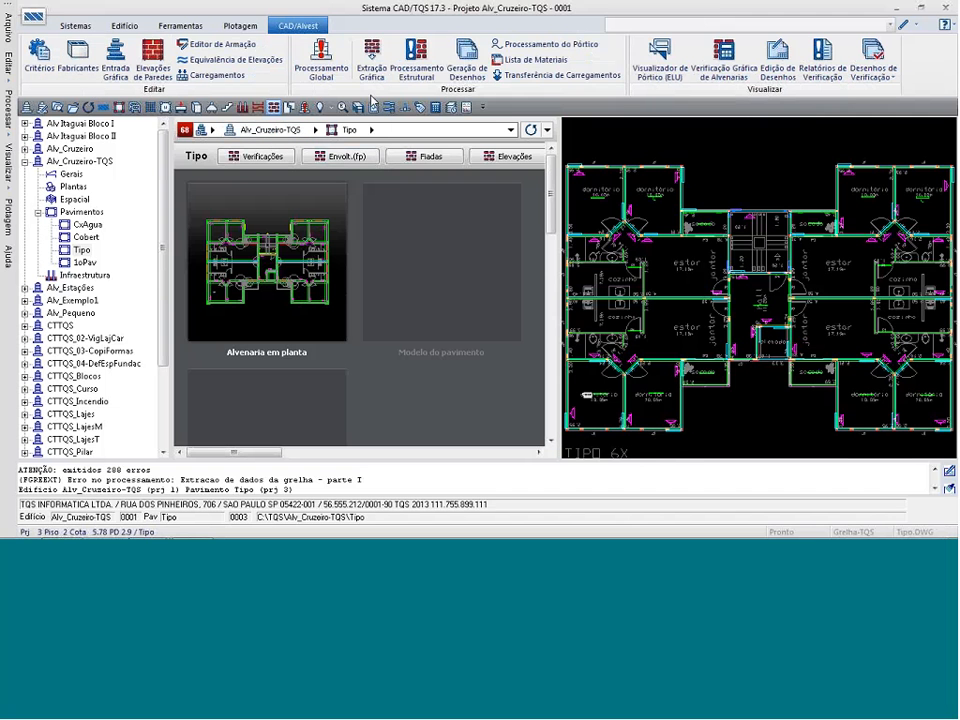
{"action": "left_click", "coordinate": [372, 62]}
{"action": "left_click", "coordinate": [495, 313]}
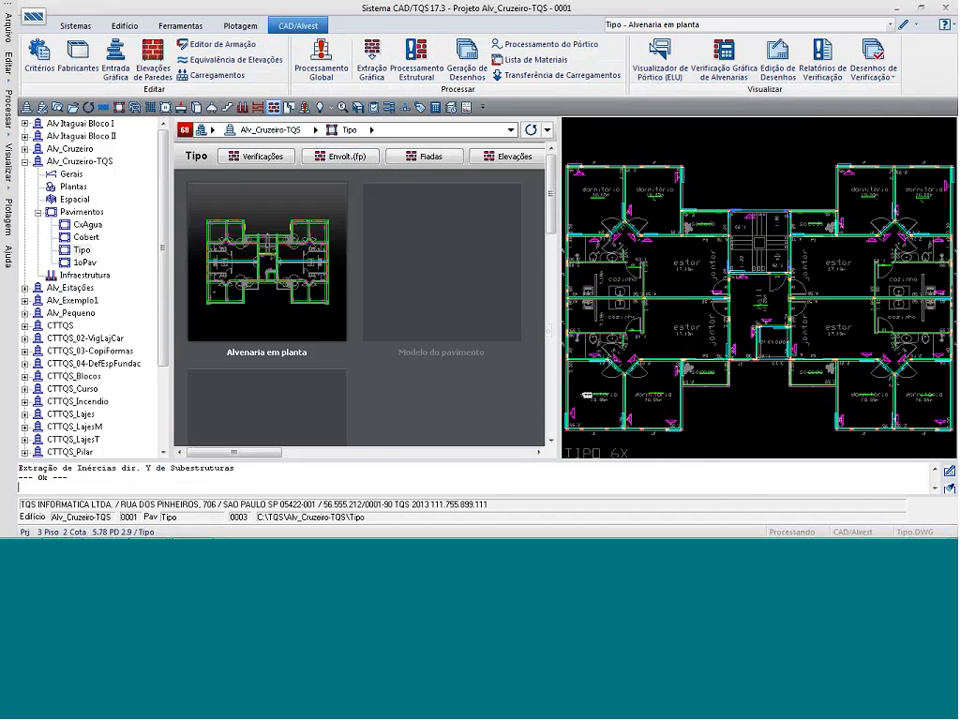
{"action": "left_click", "coordinate": [950, 489]}
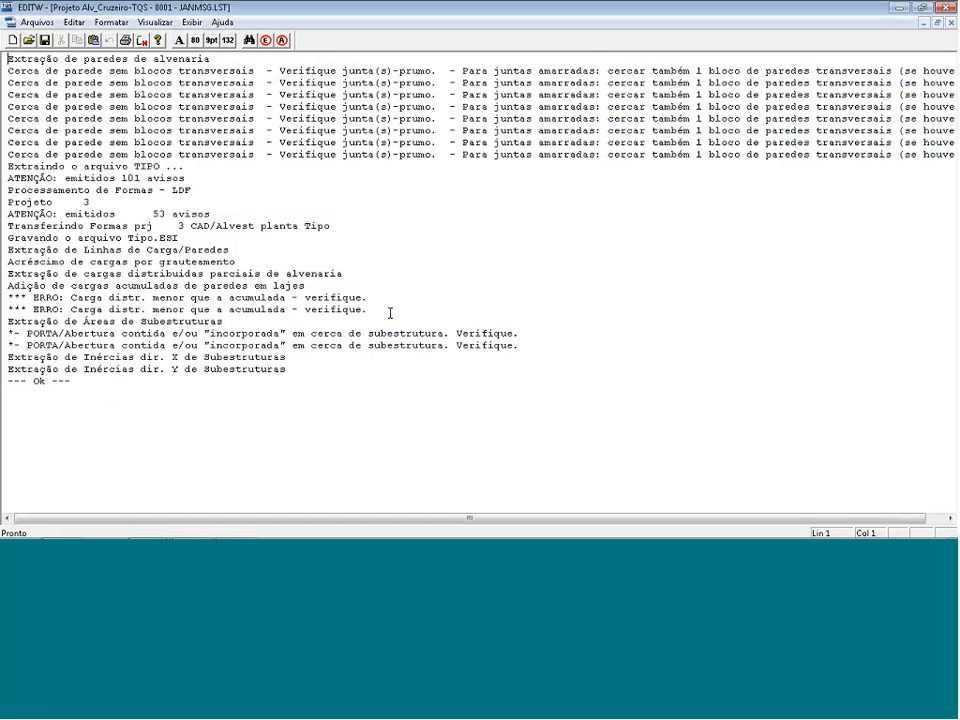
{"action": "key", "text": "alt+F4"}
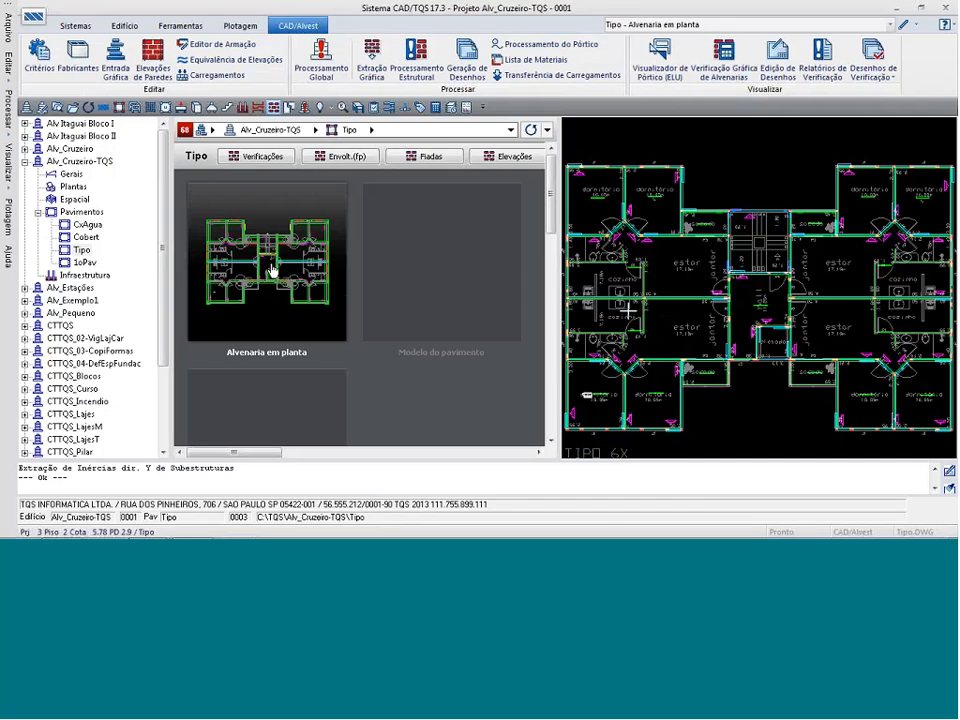
Open the Tipo masonry plan for editing, inspect the stairwell and adjacent balconies, and close the drawing.
{"action": "double_click", "coordinate": [272, 270]}
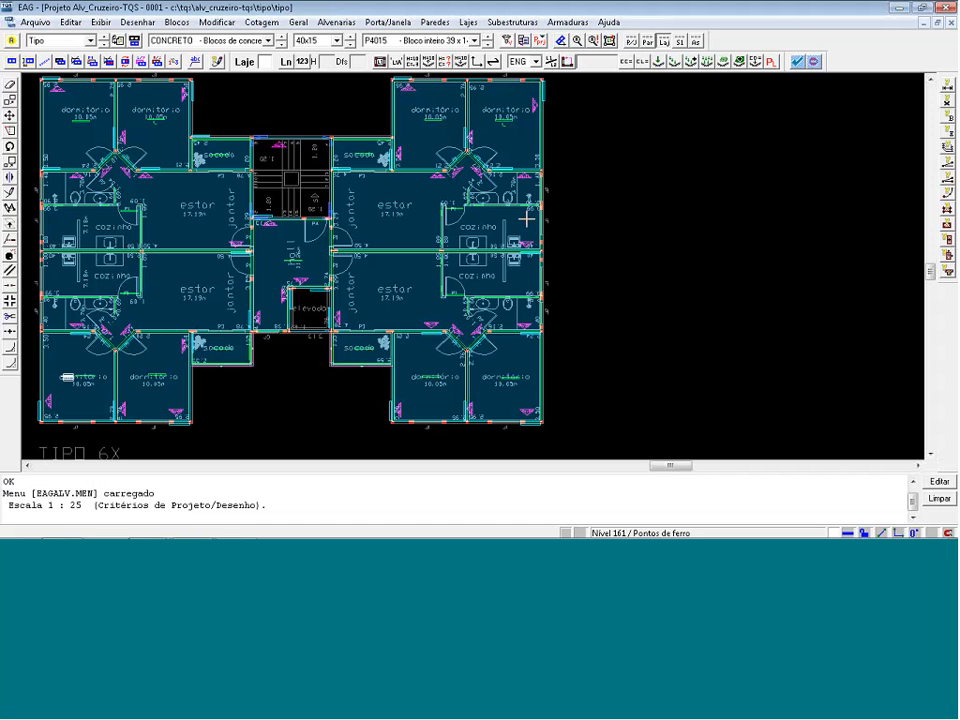
{"action": "key", "text": "F8"}
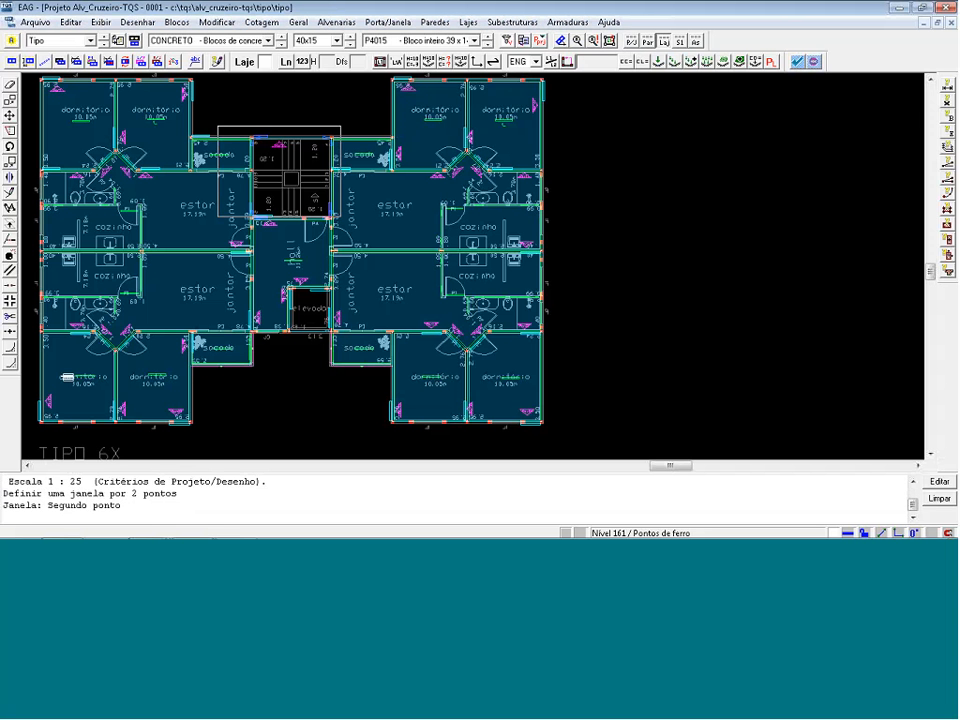
{"action": "left_click", "coordinate": [340, 222]}
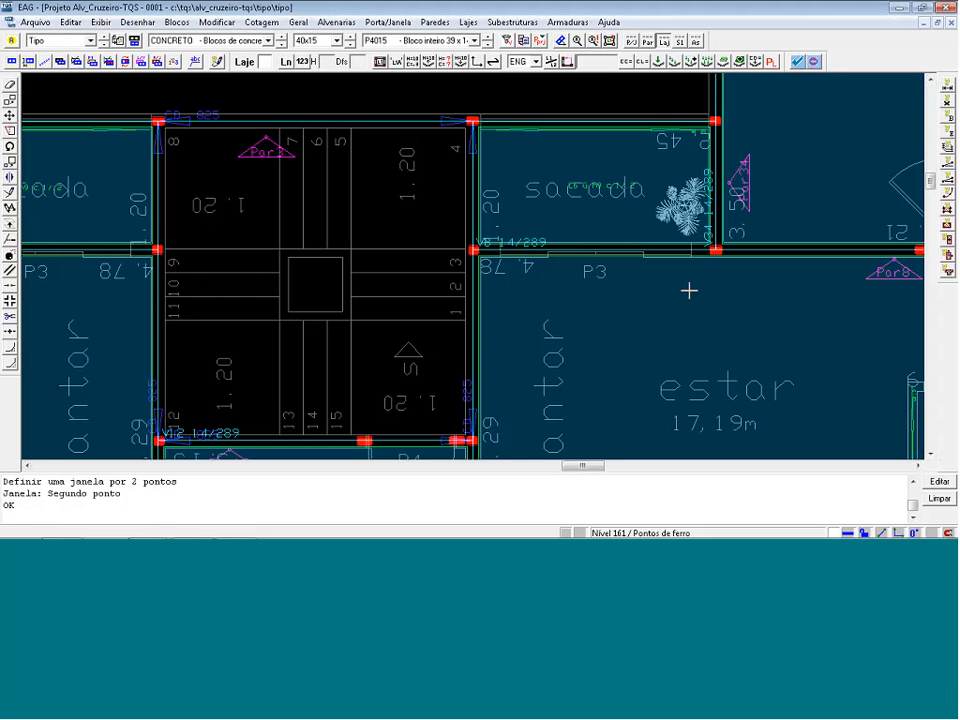
{"action": "scroll", "coordinate": [612, 222], "scroll_direction": "down", "scroll_amount": 2}
{"action": "scroll", "coordinate": [570, 197], "scroll_direction": "down", "scroll_amount": 1}
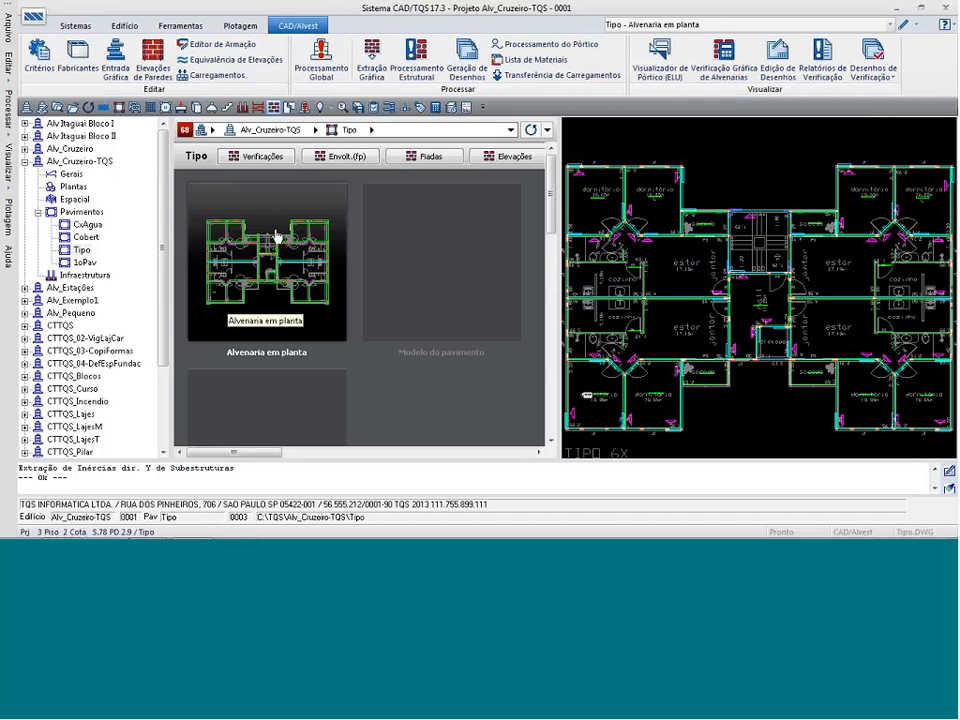
Generate the Tipo floor's grid model again for project 3, with the transfer of resulting forces for slab design turned off.
{"action": "left_click", "coordinate": [152, 110]}
{"action": "left_click", "coordinate": [200, 62]}
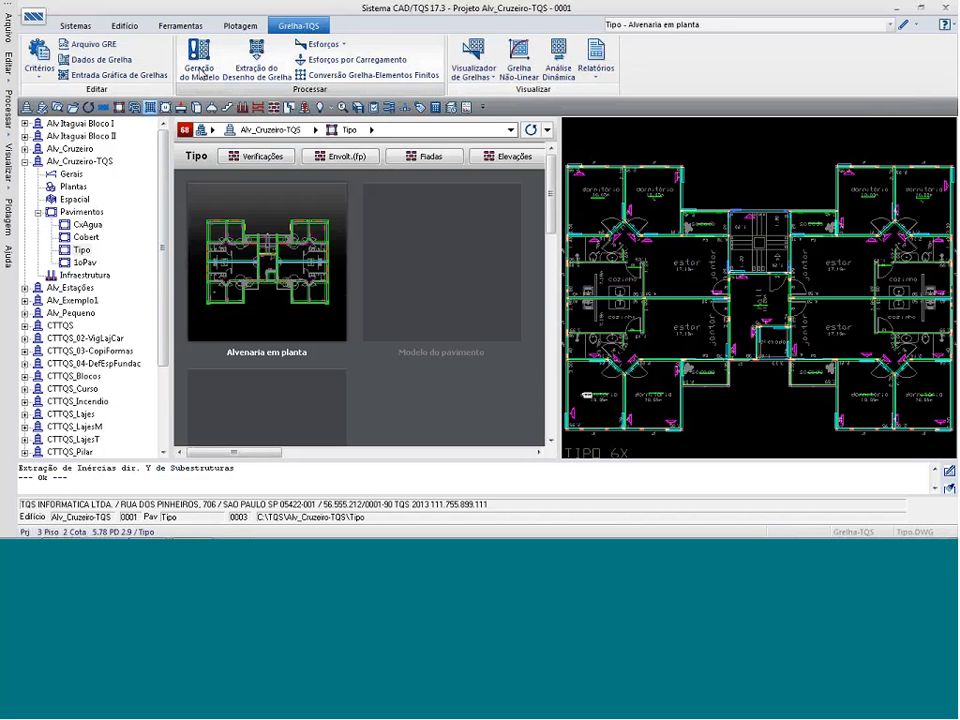
{"action": "left_click", "coordinate": [472, 324]}
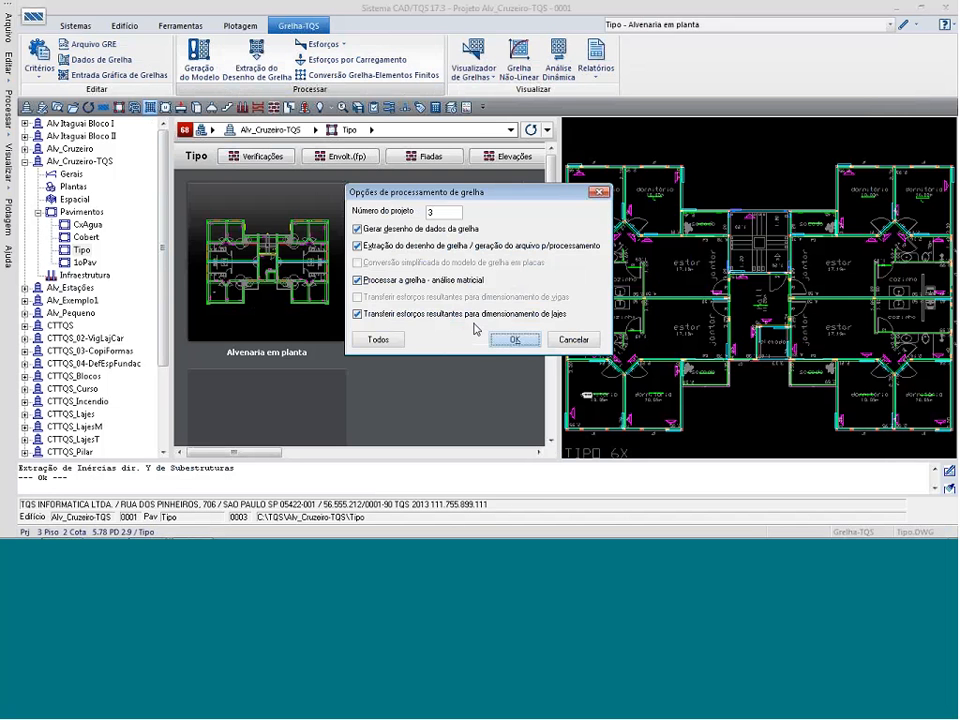
{"action": "left_click", "coordinate": [358, 314]}
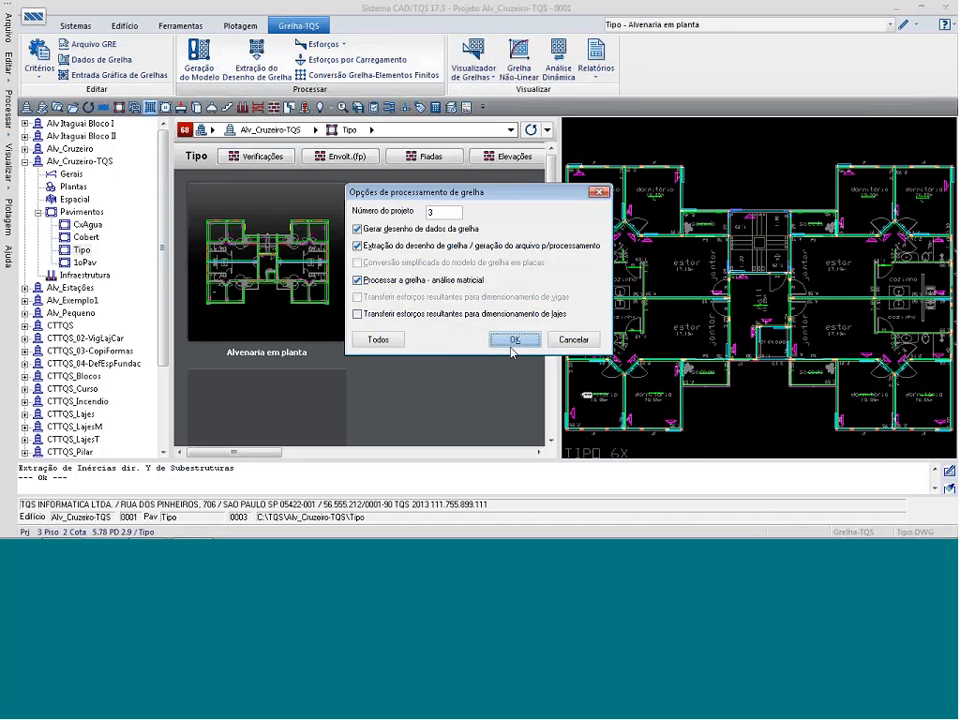
{"action": "left_click", "coordinate": [513, 340]}
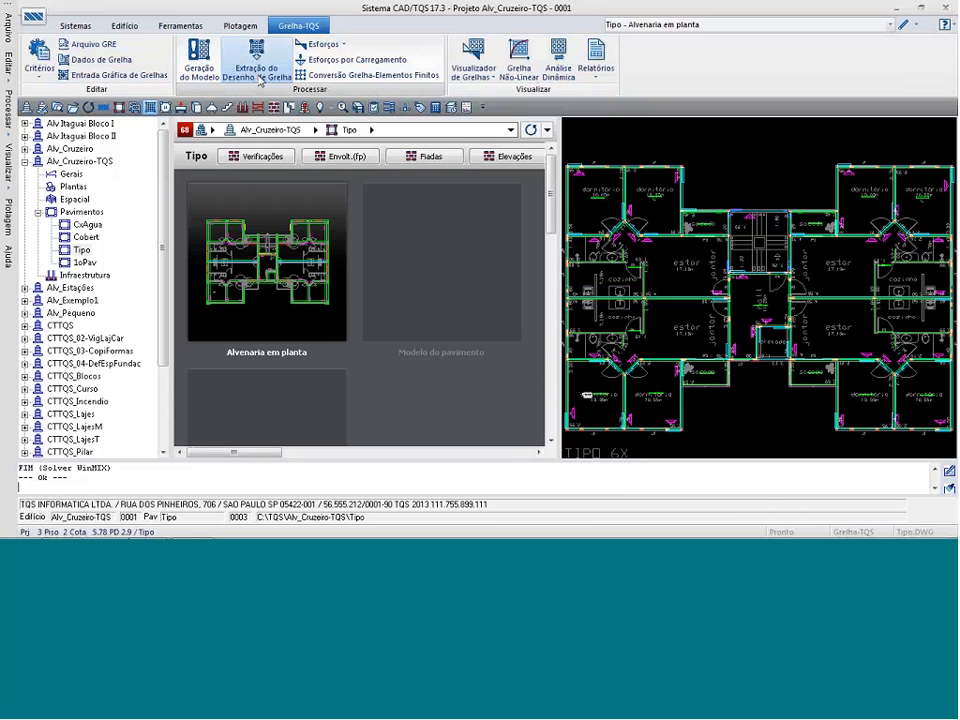
Generate and process the Tipo floor's grid model for project 3, with the transfer of resulting forces for slab design enabled.
{"action": "left_click", "coordinate": [199, 62]}
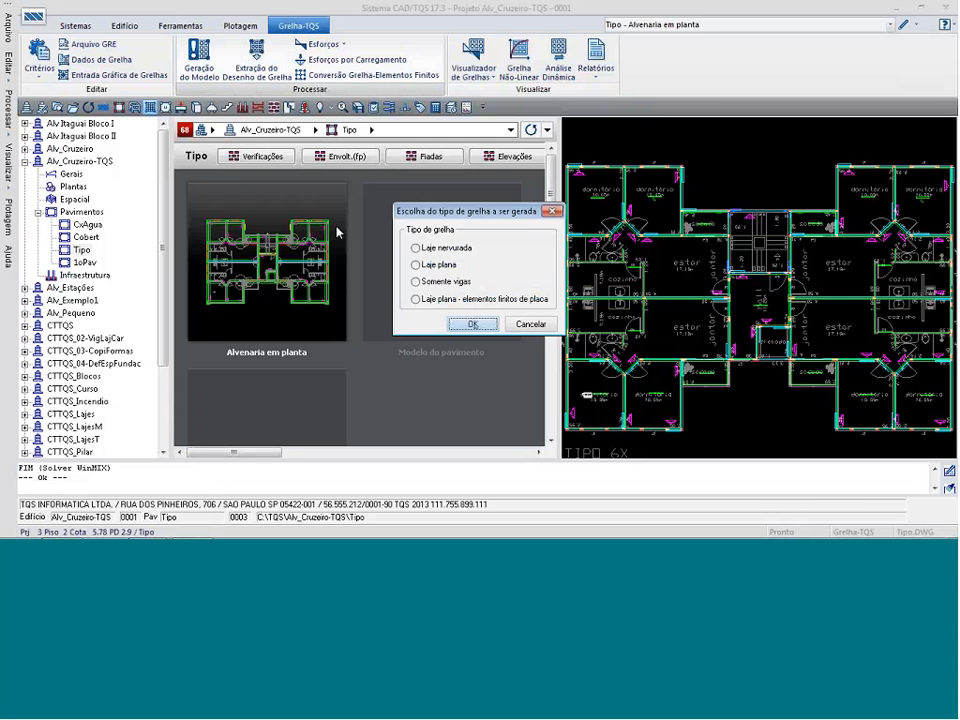
{"action": "left_click", "coordinate": [474, 325]}
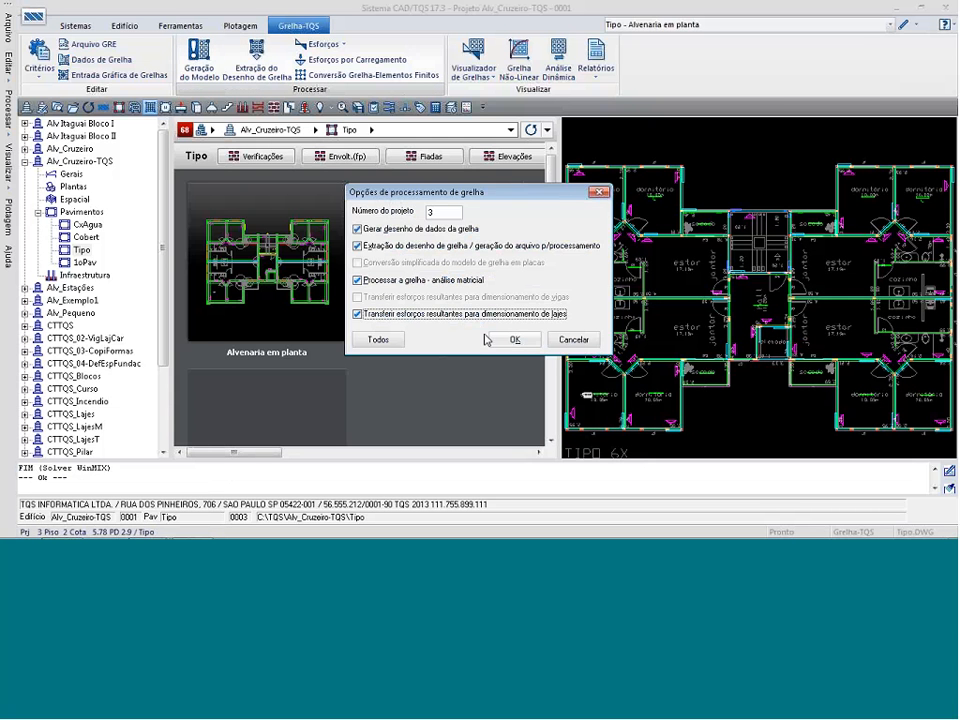
{"action": "left_click", "coordinate": [514, 339]}
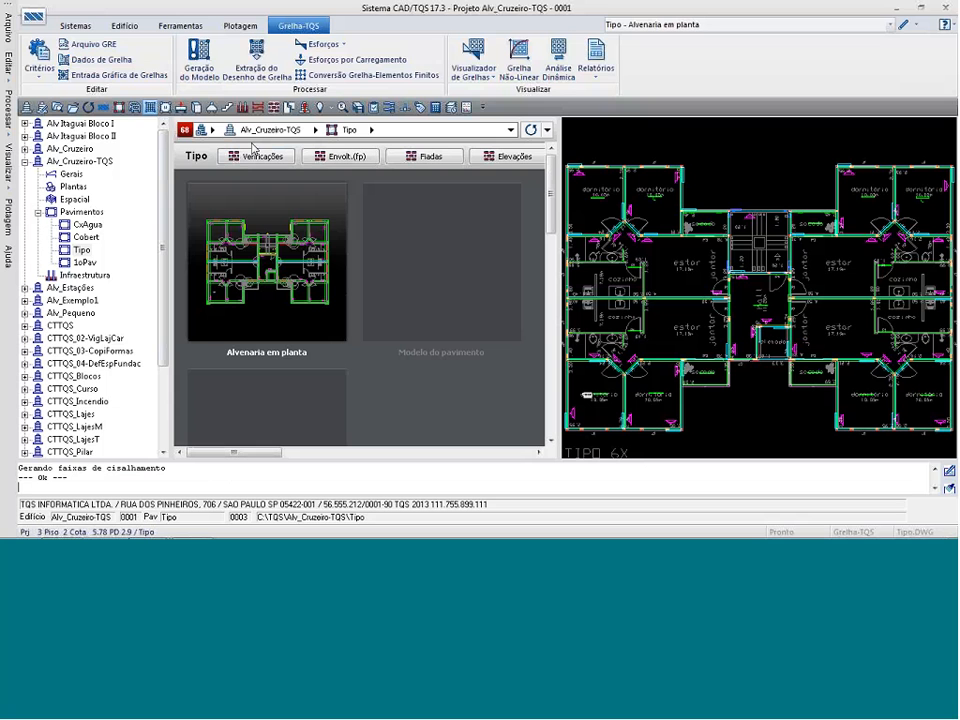
Open the Tipo slabs for quick reinforcement editing in CAD/Lajes, view the positive moment strips in both directions, and hide them.
{"action": "left_click", "coordinate": [166, 108]}
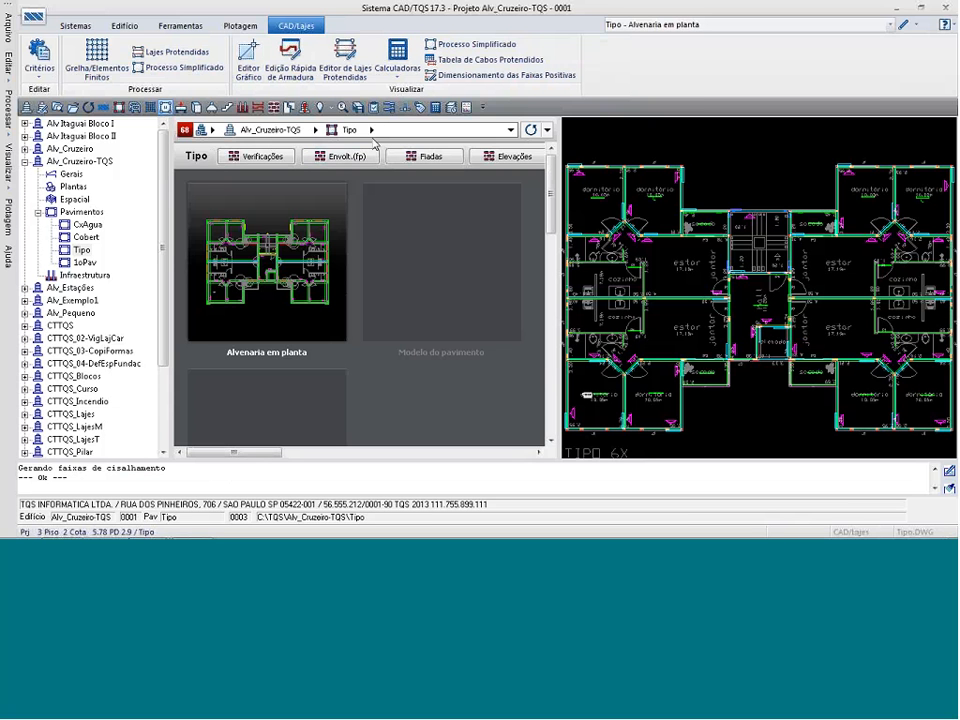
{"action": "left_click", "coordinate": [290, 60]}
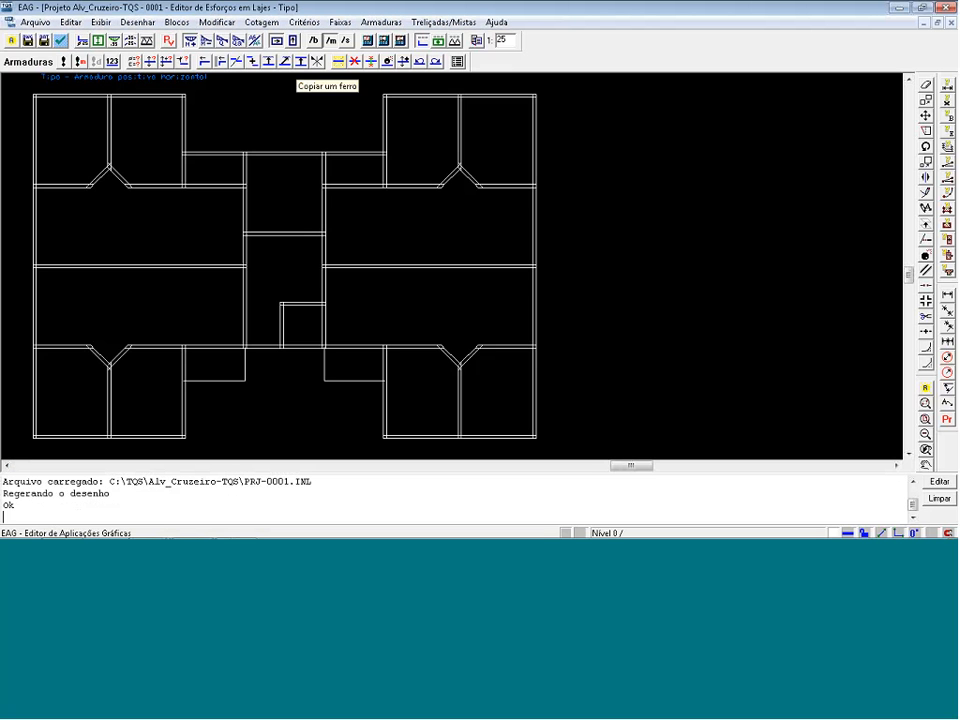
{"action": "left_click", "coordinate": [98, 41]}
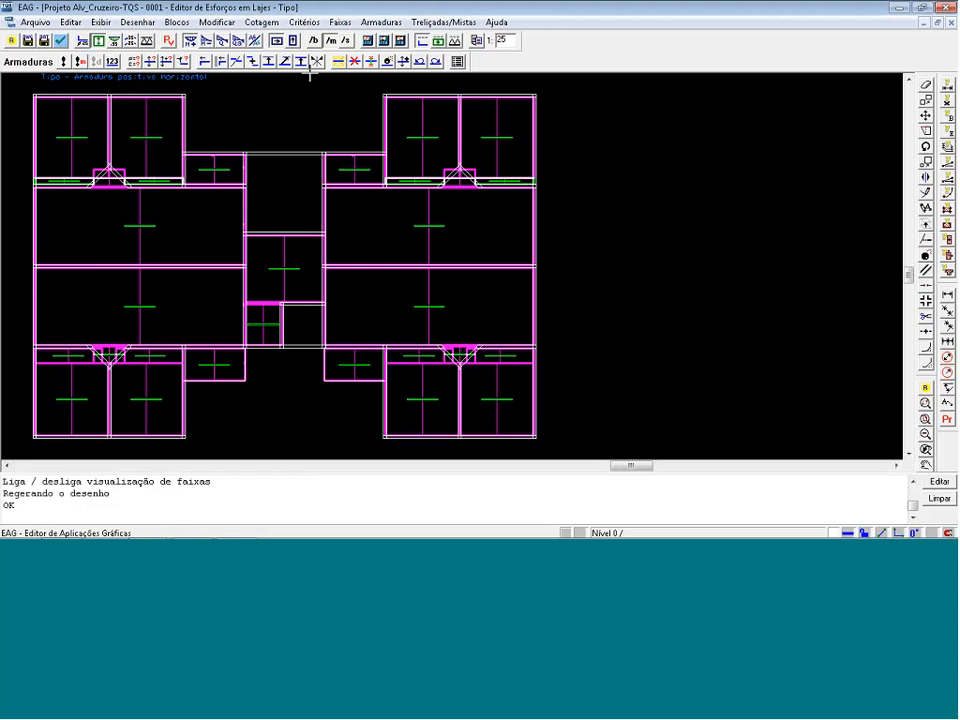
{"action": "left_click", "coordinate": [277, 40]}
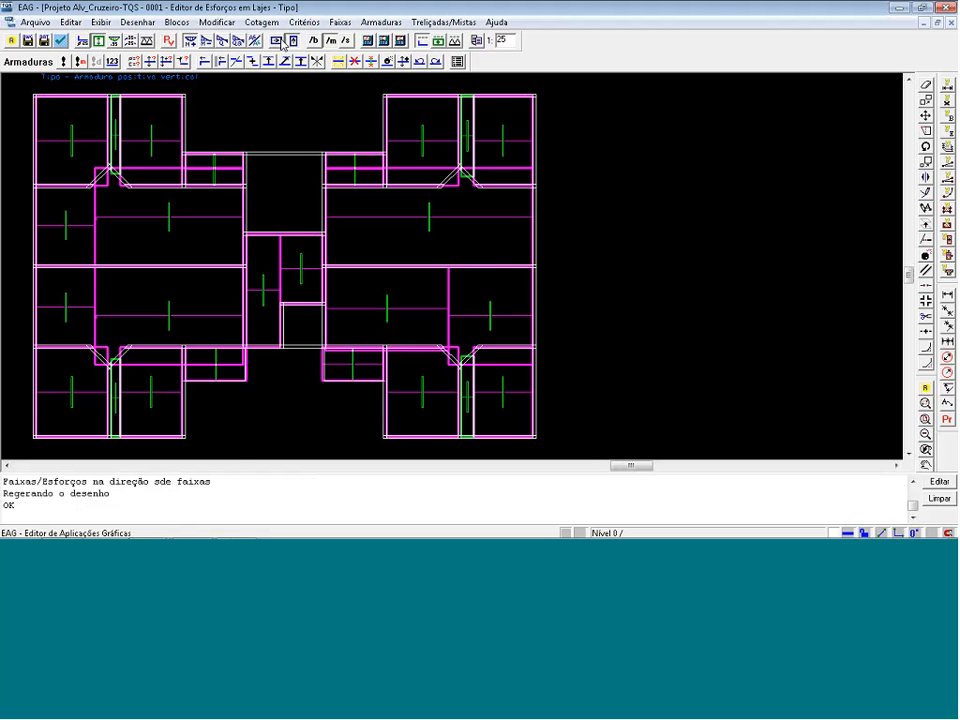
{"action": "left_click", "coordinate": [281, 41]}
{"action": "left_click", "coordinate": [98, 41]}
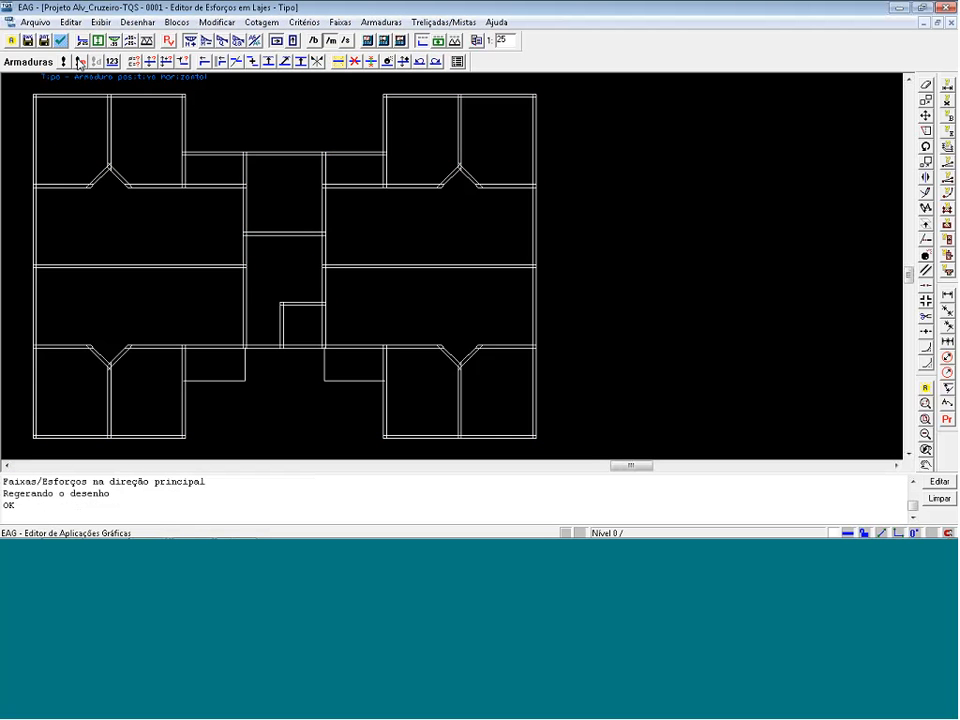
Recalculate the positive reinforcement of the altered strips, display it, and review the strip and reinforcement visualization parameters.
{"action": "left_click", "coordinate": [80, 61]}
{"action": "key", "text": "Return"}
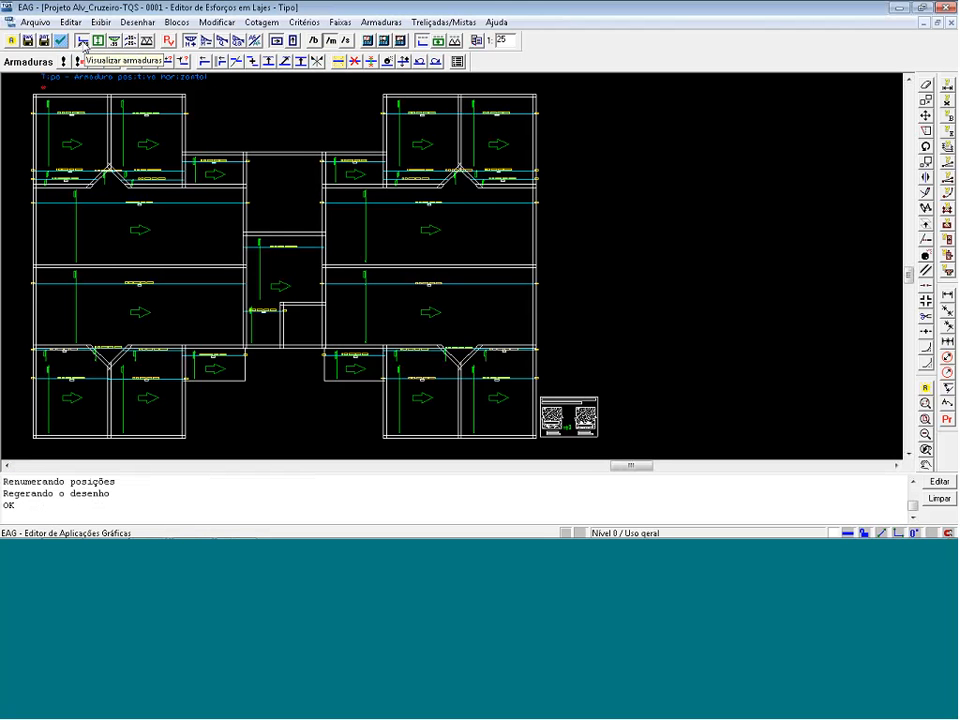
{"action": "left_click", "coordinate": [83, 42]}
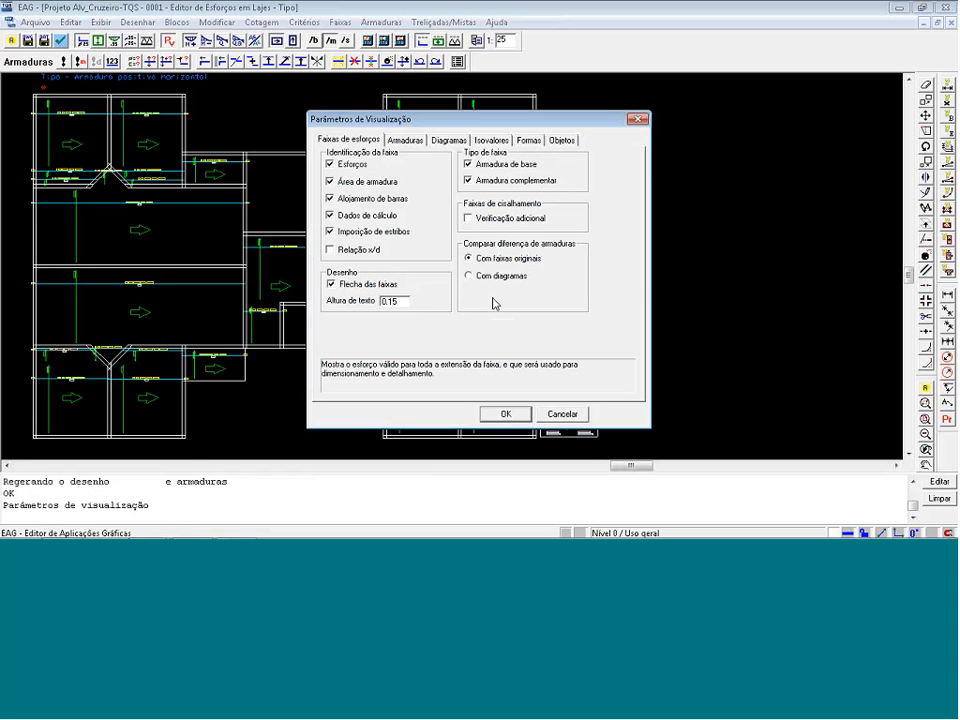
{"action": "left_click", "coordinate": [415, 141]}
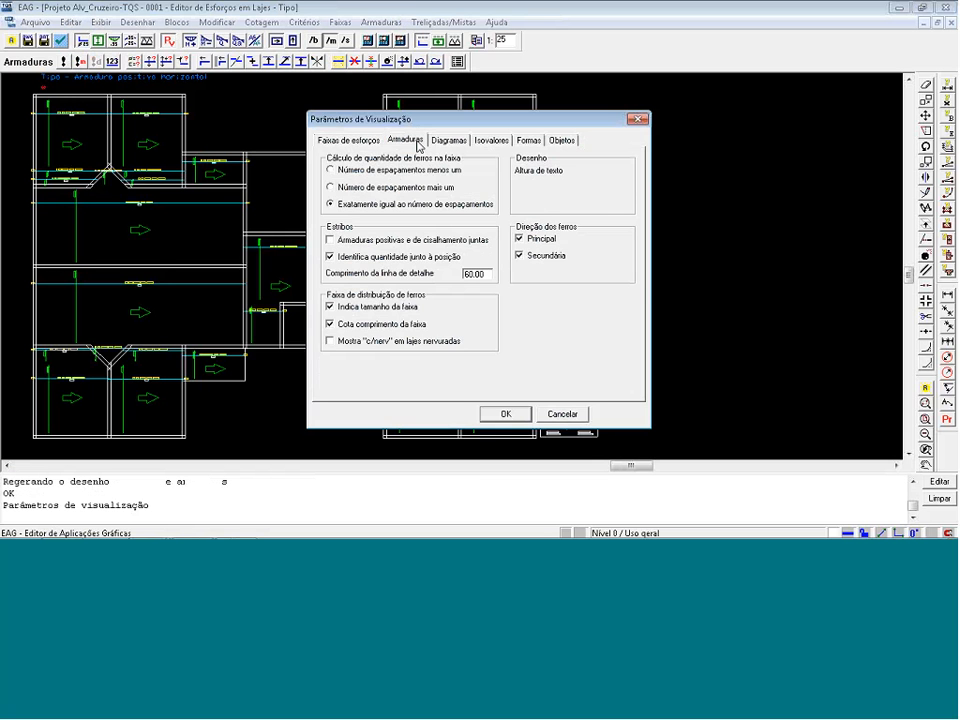
{"action": "left_click", "coordinate": [507, 415]}
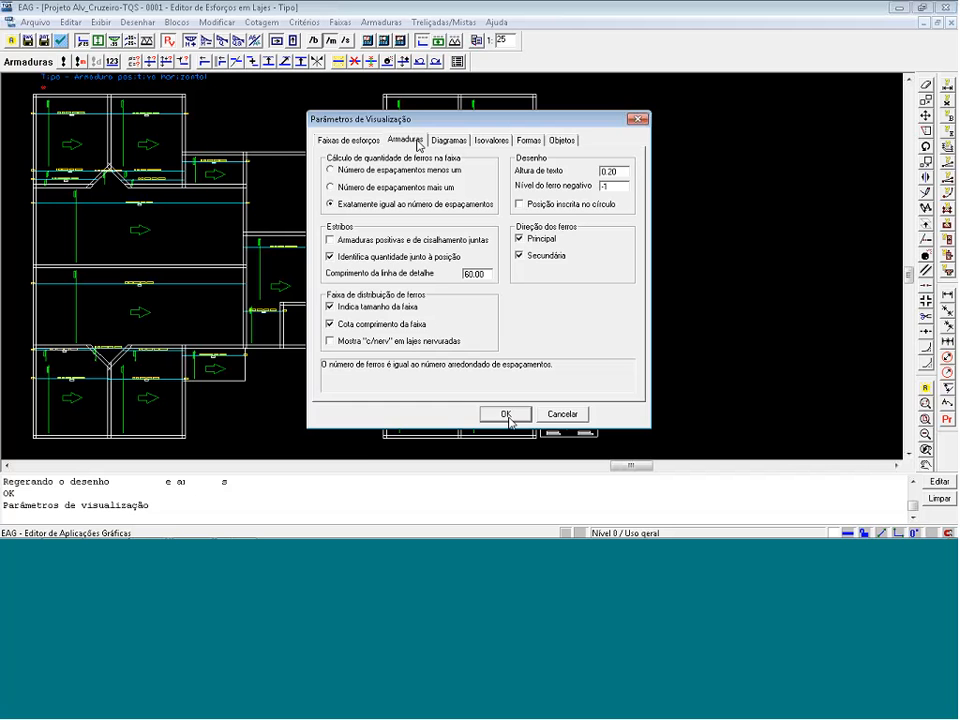
Show the positive reinforcement in the secondary direction and close the slab editor, saving the modified positive strips and reinforcement.
{"action": "left_click", "coordinate": [293, 41]}
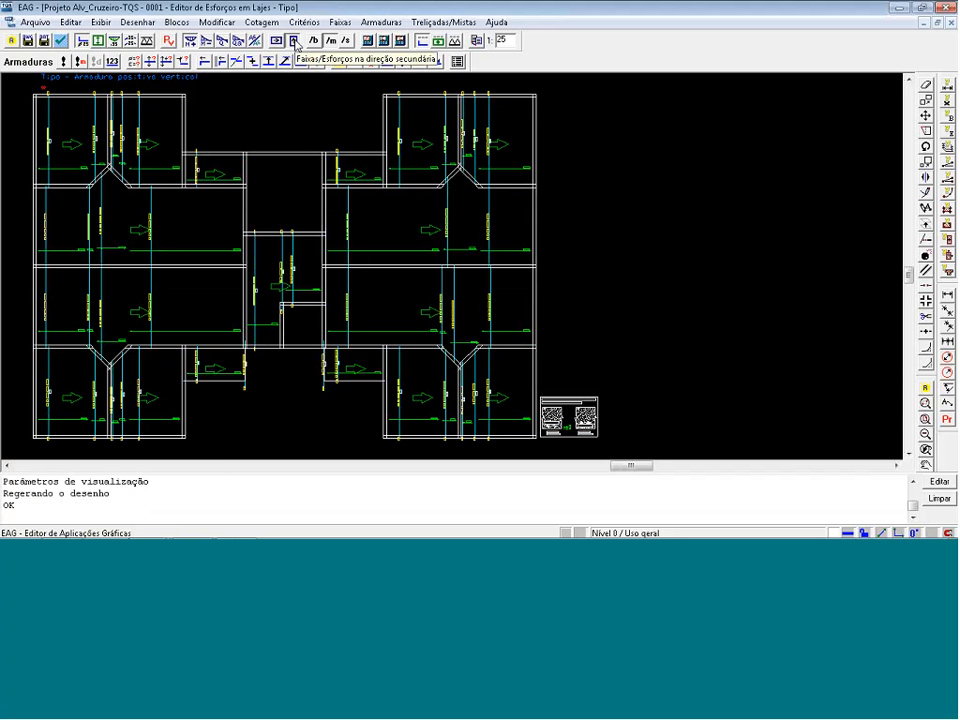
{"action": "left_click", "coordinate": [293, 41]}
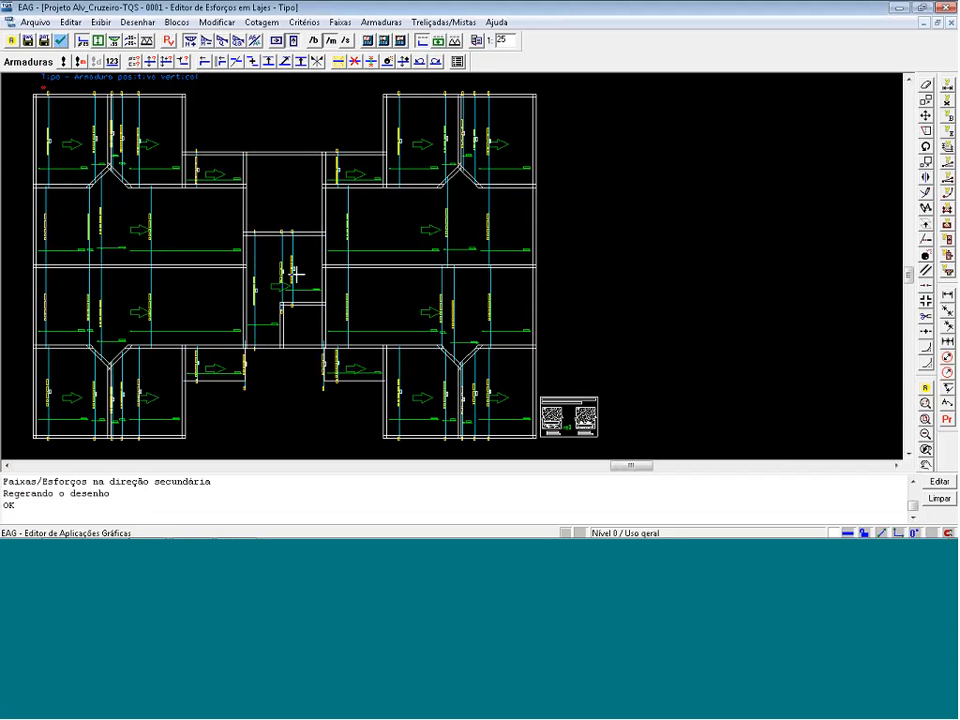
{"action": "left_click", "coordinate": [947, 7]}
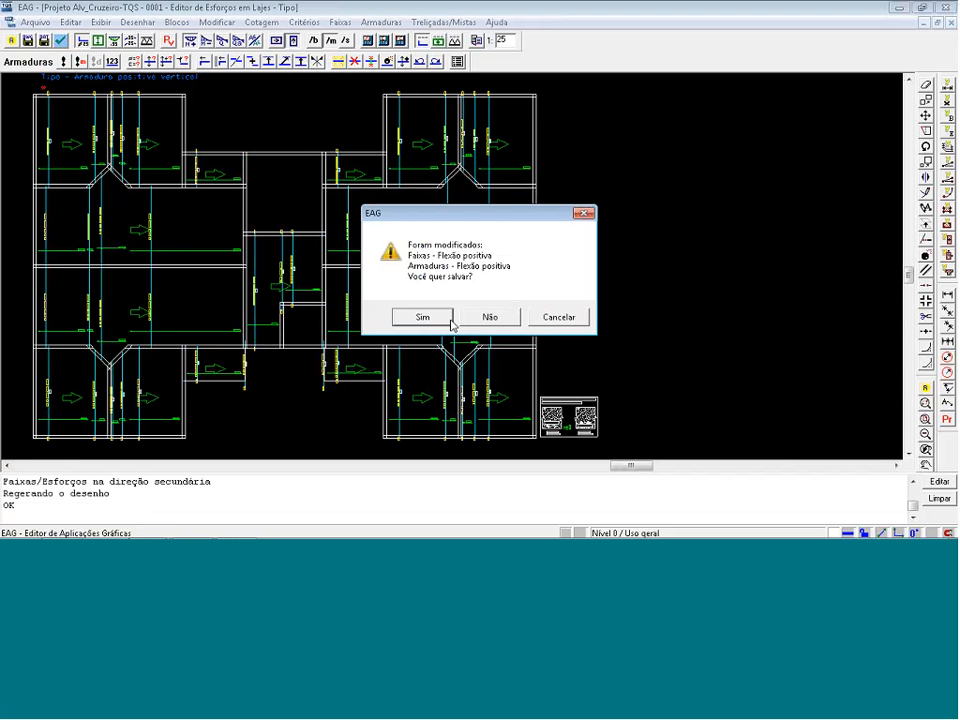
{"action": "left_click", "coordinate": [471, 319]}
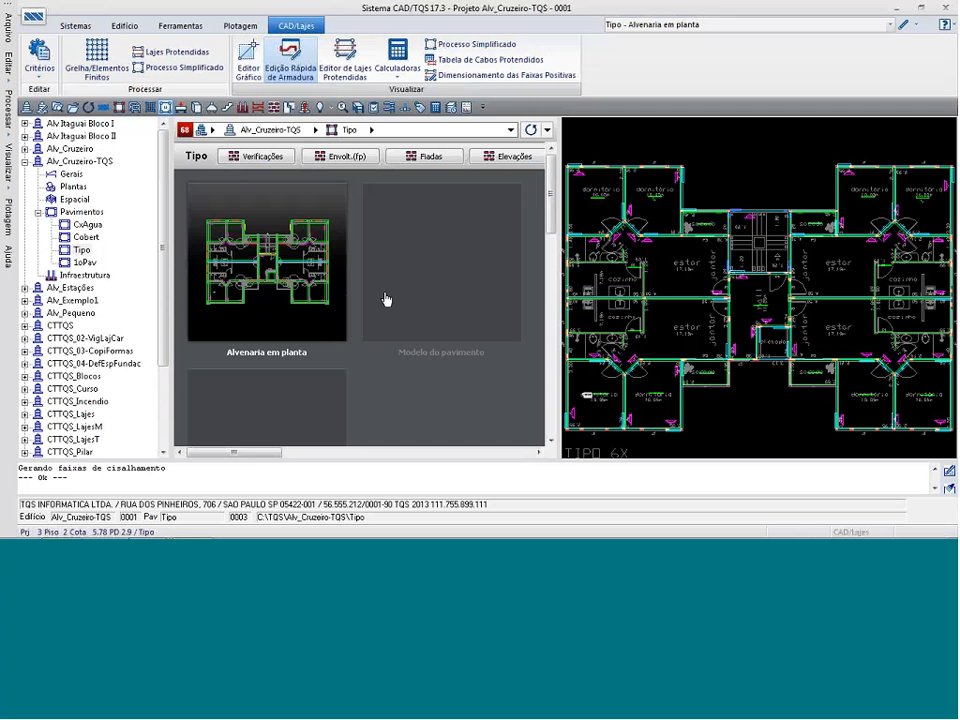
{"action": "left_click", "coordinate": [36, 74]}
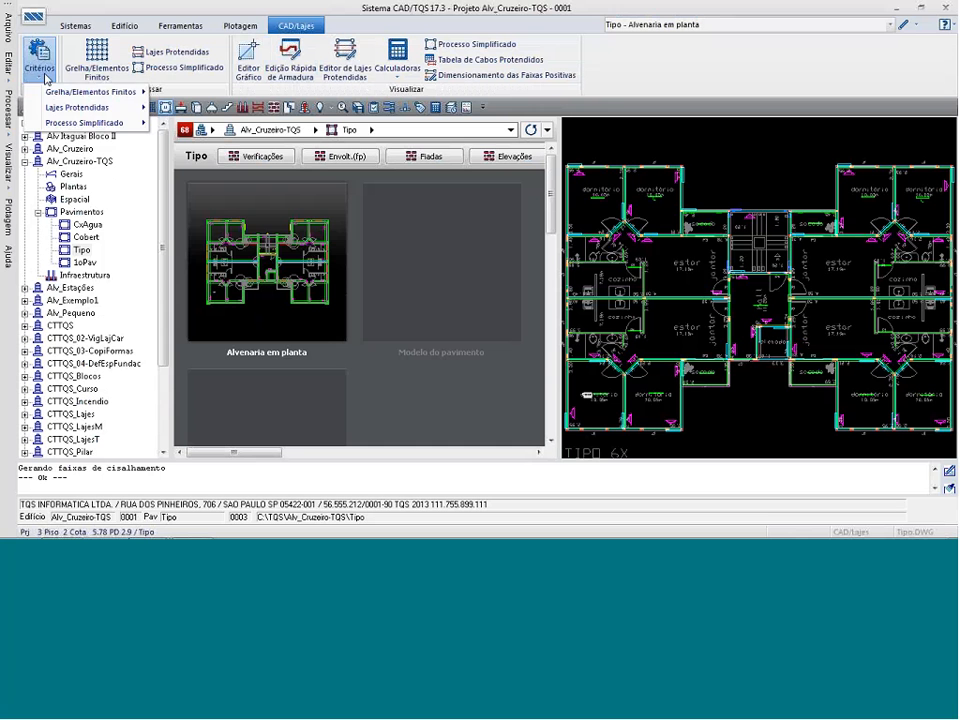
{"action": "mouse_move", "coordinate": [75, 94]}
{"action": "left_click", "coordinate": [180, 107]}
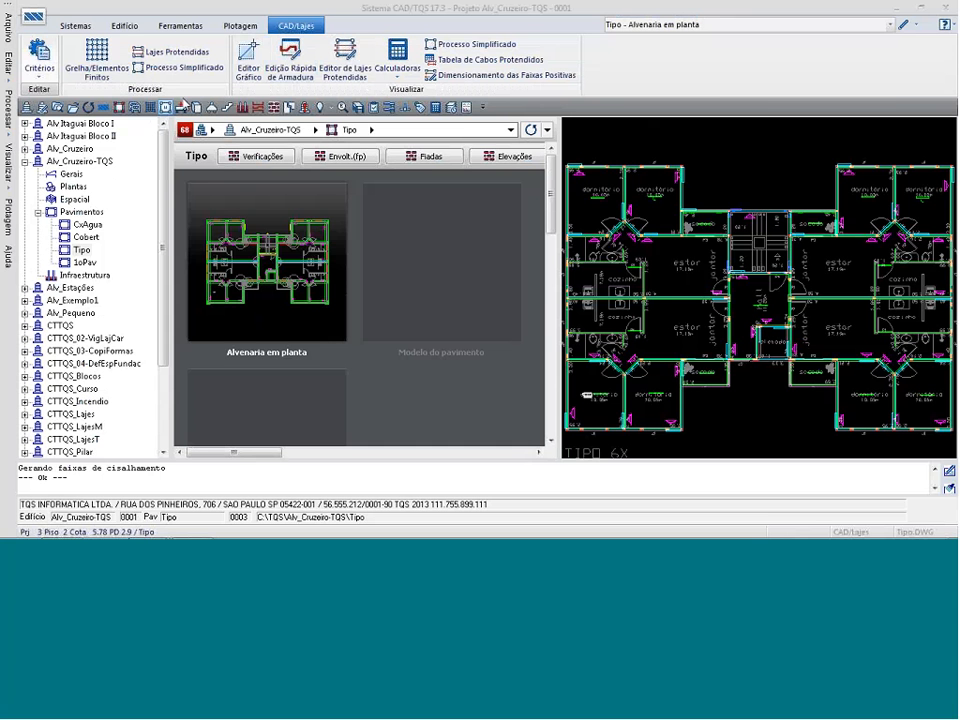
{"action": "left_click", "coordinate": [565, 393]}
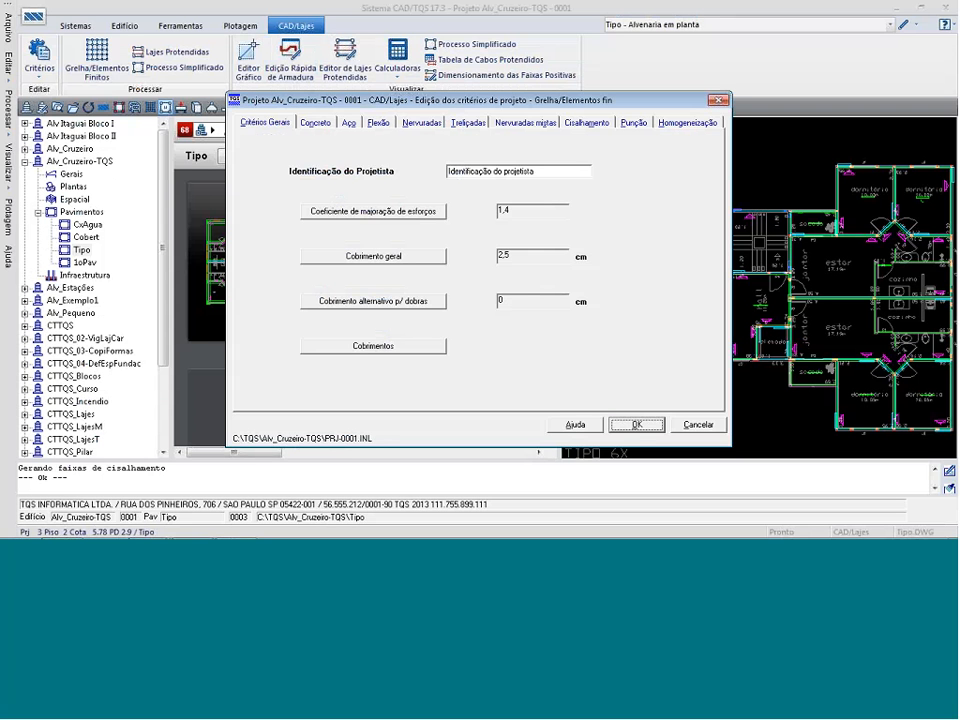
{"action": "left_click", "coordinate": [377, 123]}
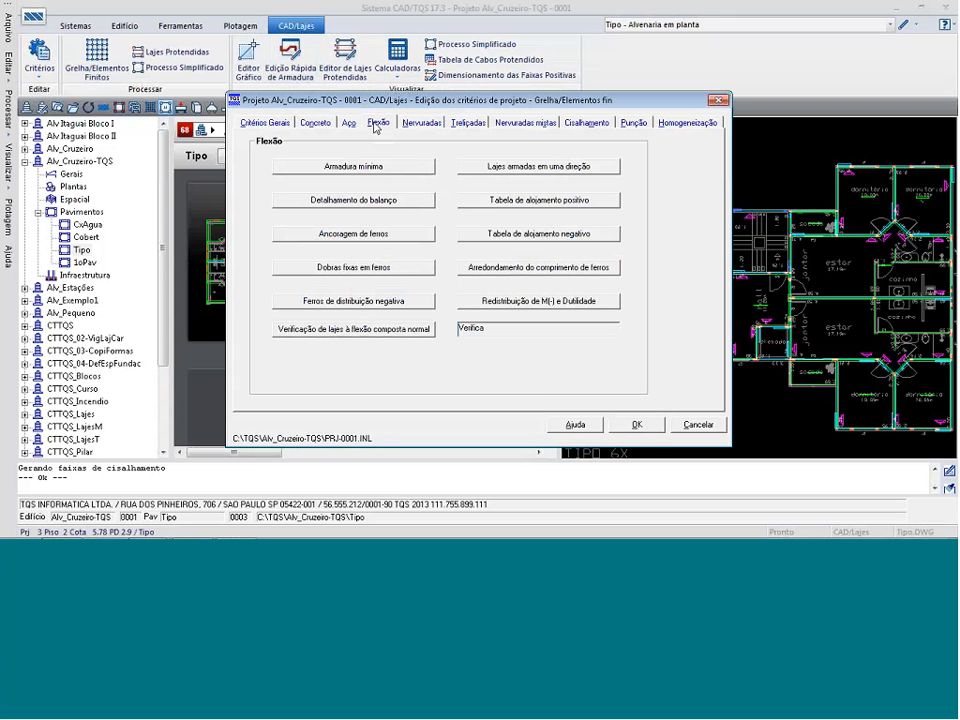
{"action": "key", "text": "Escape"}
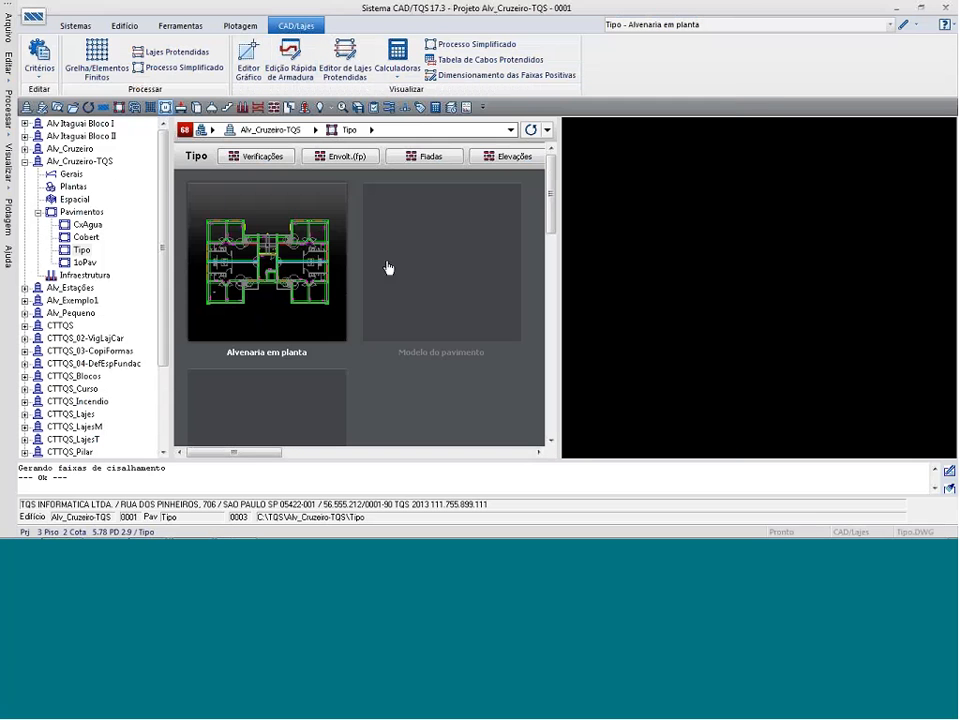
In the Grelha/Elementos Finitos drawing criteria common to all floors, set "Desenho de armaduras independente por direção" to Não.
{"action": "left_click", "coordinate": [41, 68]}
{"action": "mouse_move", "coordinate": [59, 104]}
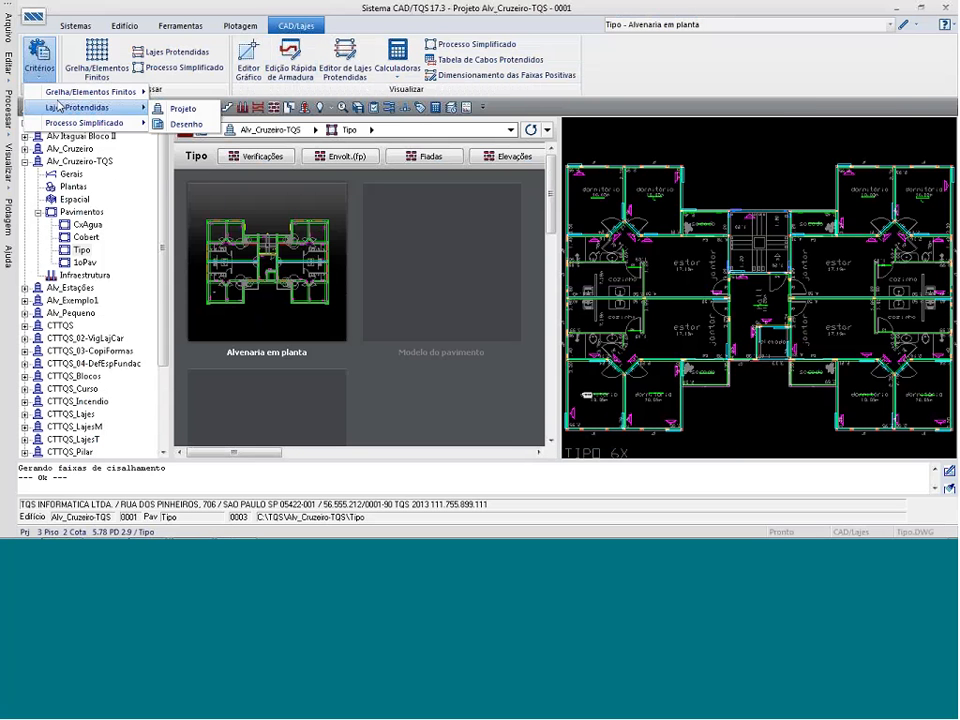
{"action": "mouse_move", "coordinate": [85, 91]}
{"action": "left_click", "coordinate": [183, 118]}
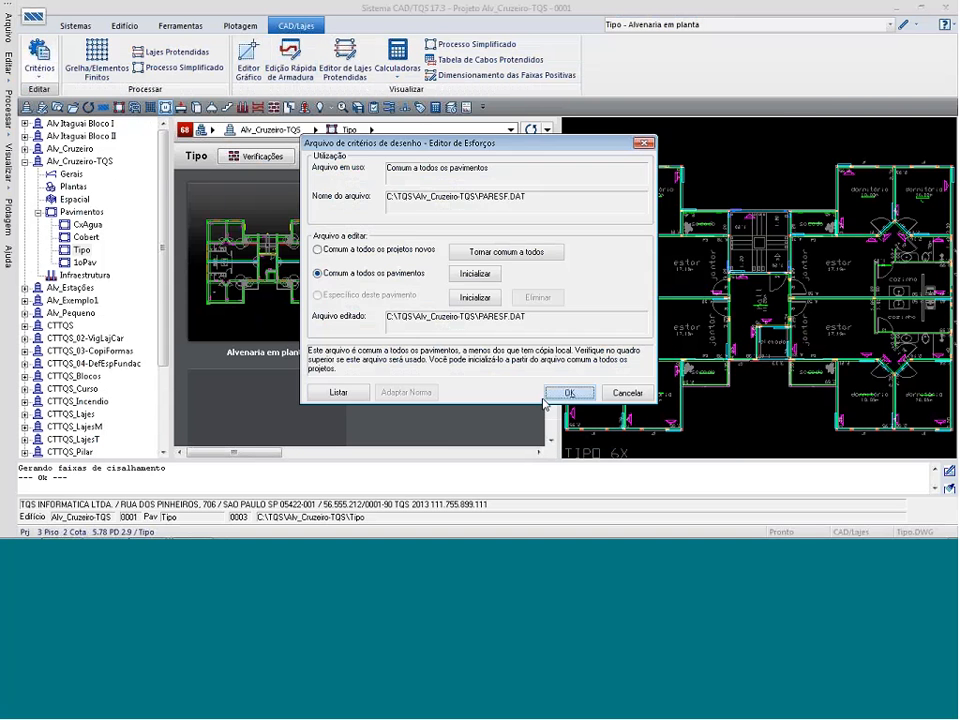
{"action": "left_click", "coordinate": [567, 393]}
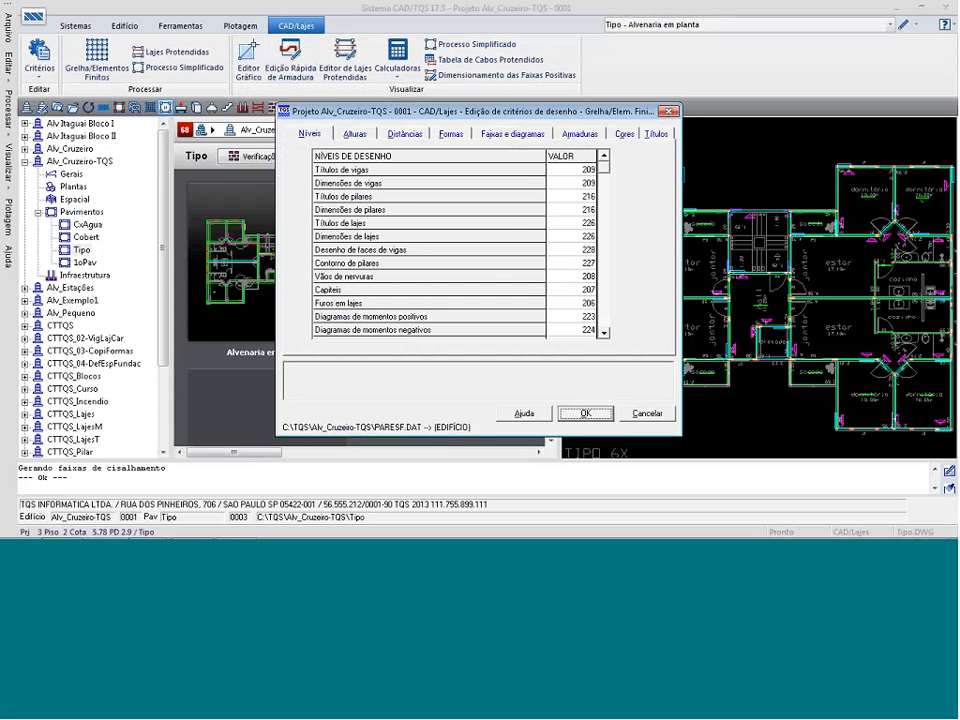
{"action": "left_click", "coordinate": [578, 134]}
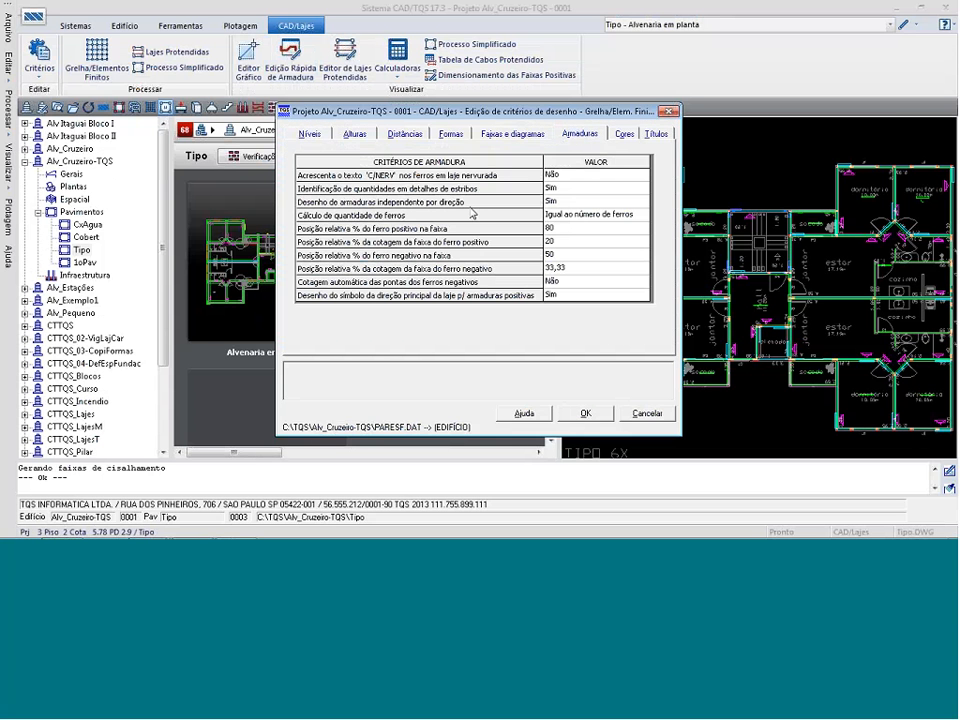
{"action": "left_click", "coordinate": [614, 203]}
{"action": "left_click", "coordinate": [644, 202]}
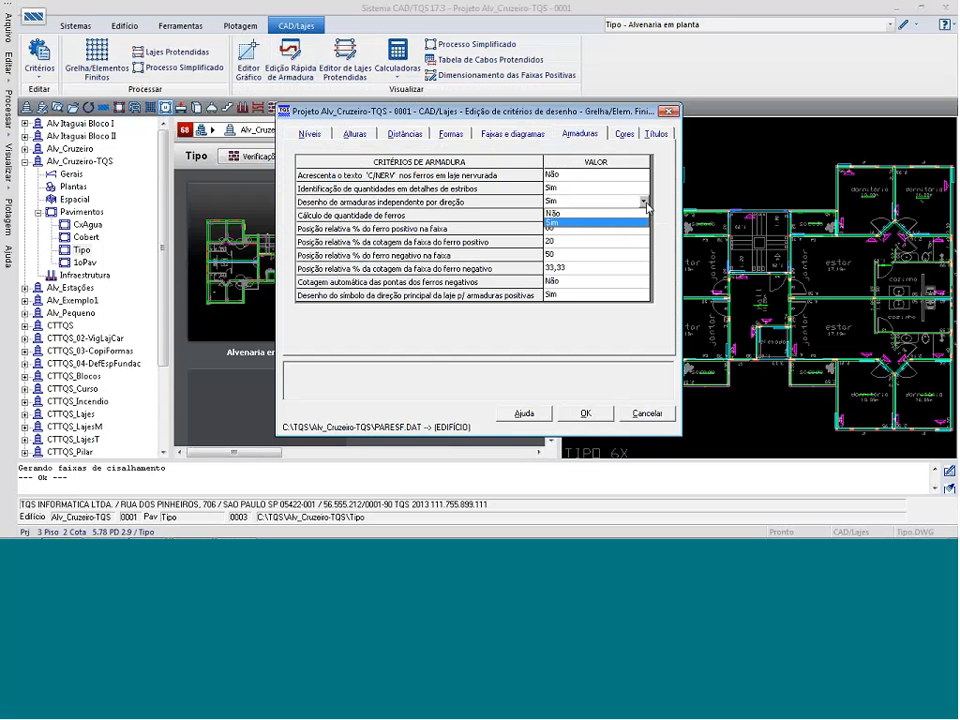
{"action": "left_click", "coordinate": [569, 213]}
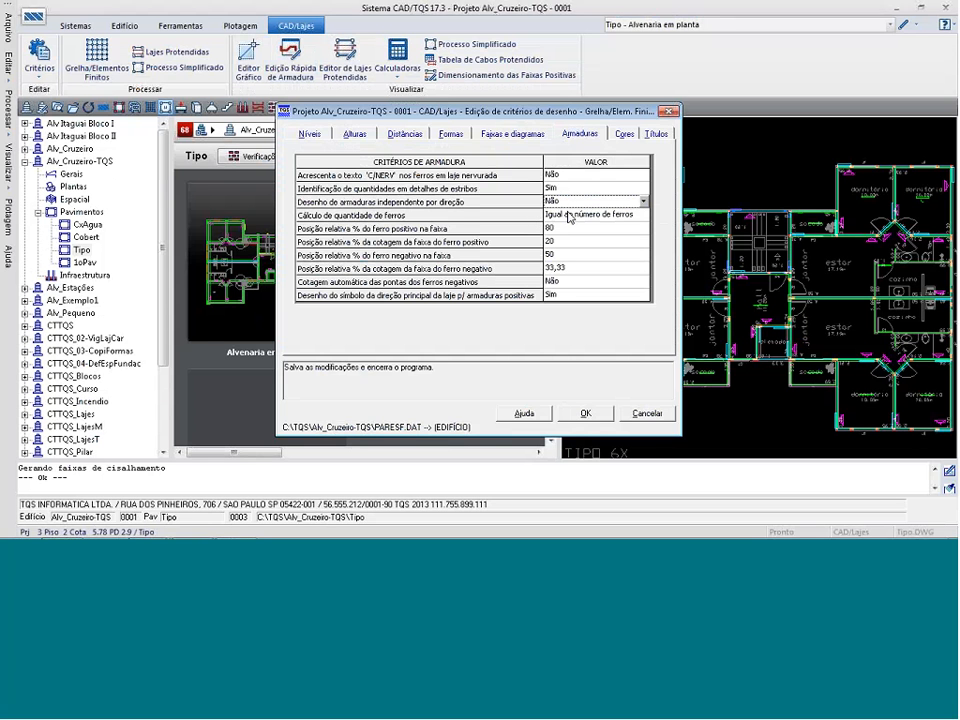
{"action": "left_click", "coordinate": [586, 413]}
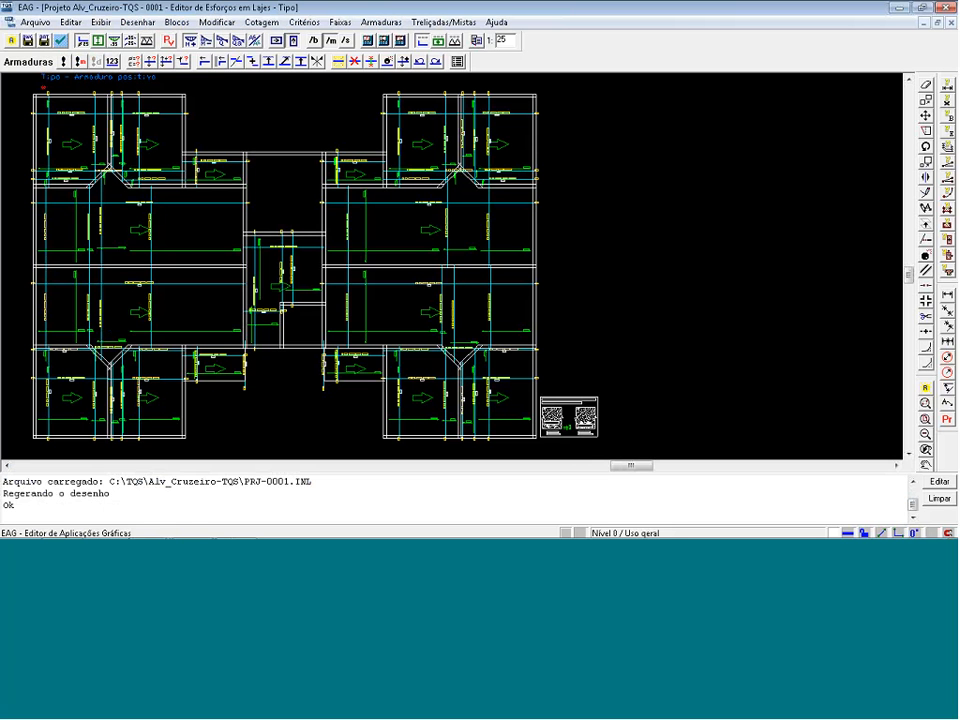
Save the positive reinforcement data to disk and save the combined-direction drawing as ARP0003.
{"action": "key", "text": "ctrl+s"}
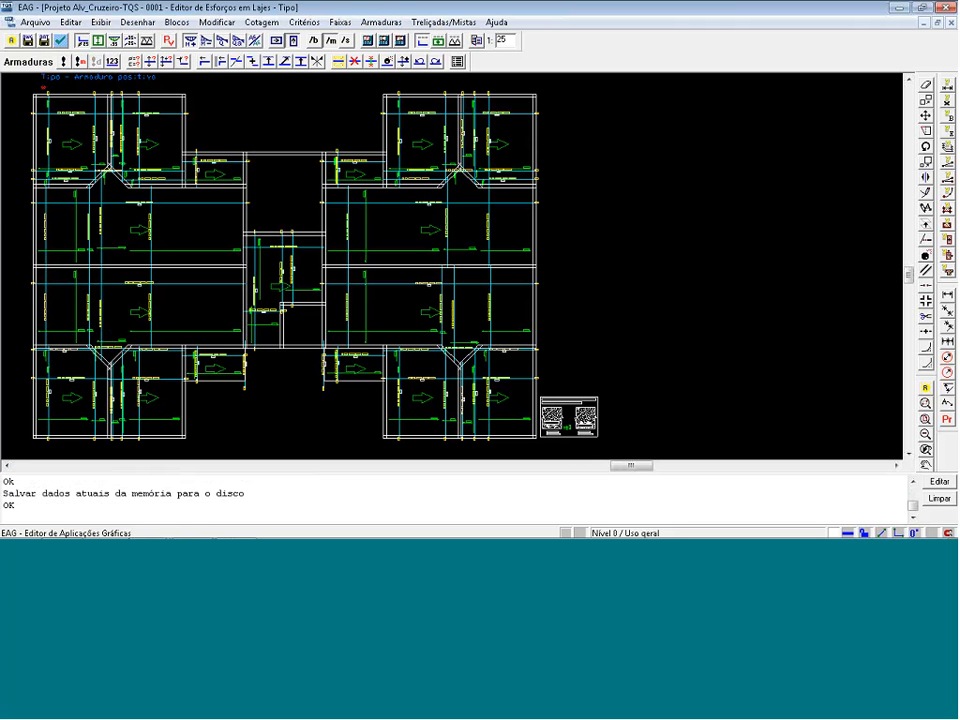
{"action": "left_click", "coordinate": [35, 22]}
{"action": "left_click", "coordinate": [47, 38]}
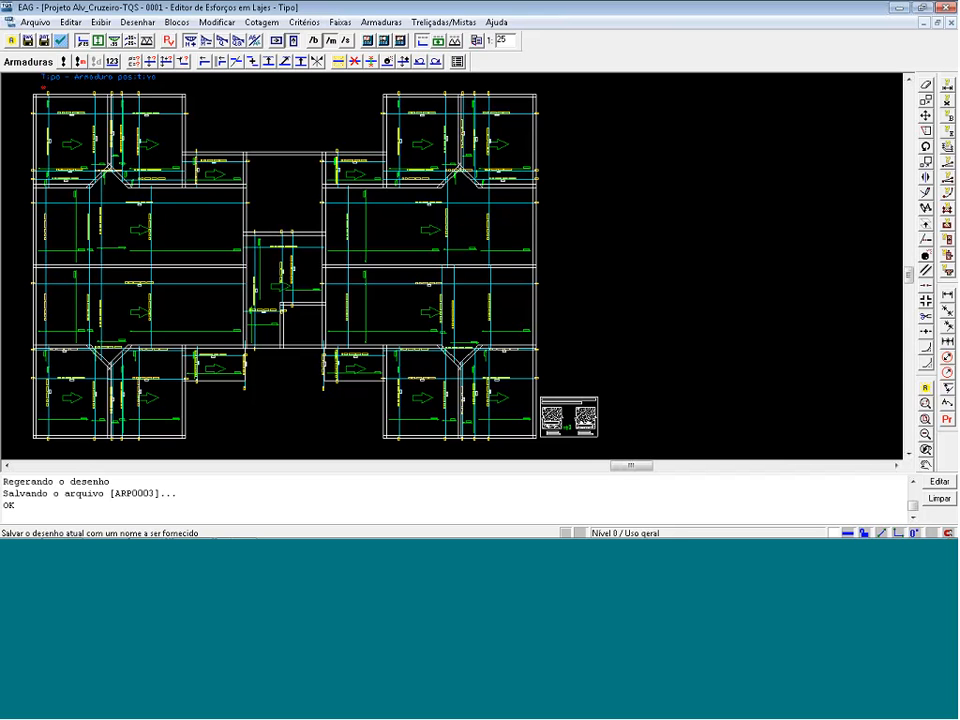
Switch to the negative moment strips and recalculate the negative reinforcement of the altered strips.
{"action": "left_click", "coordinate": [208, 44]}
{"action": "left_click", "coordinate": [80, 62]}
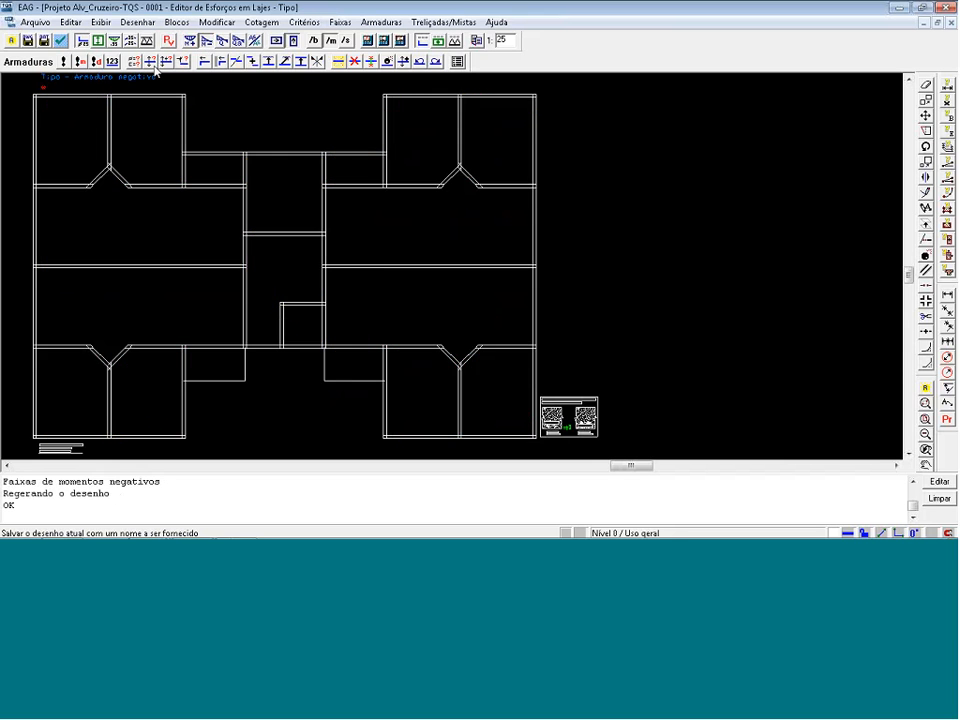
{"action": "key", "text": "Return"}
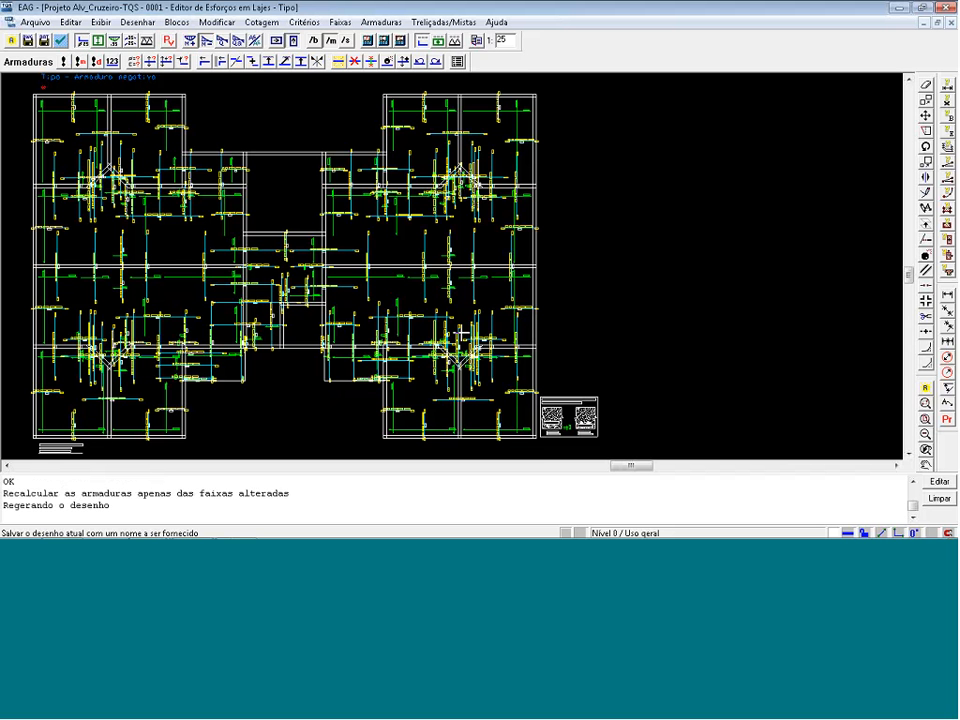
Save the negative reinforcement data to disk and its drawing as ARN0003, and return to the positive moment strips.
{"action": "left_click", "coordinate": [46, 41]}
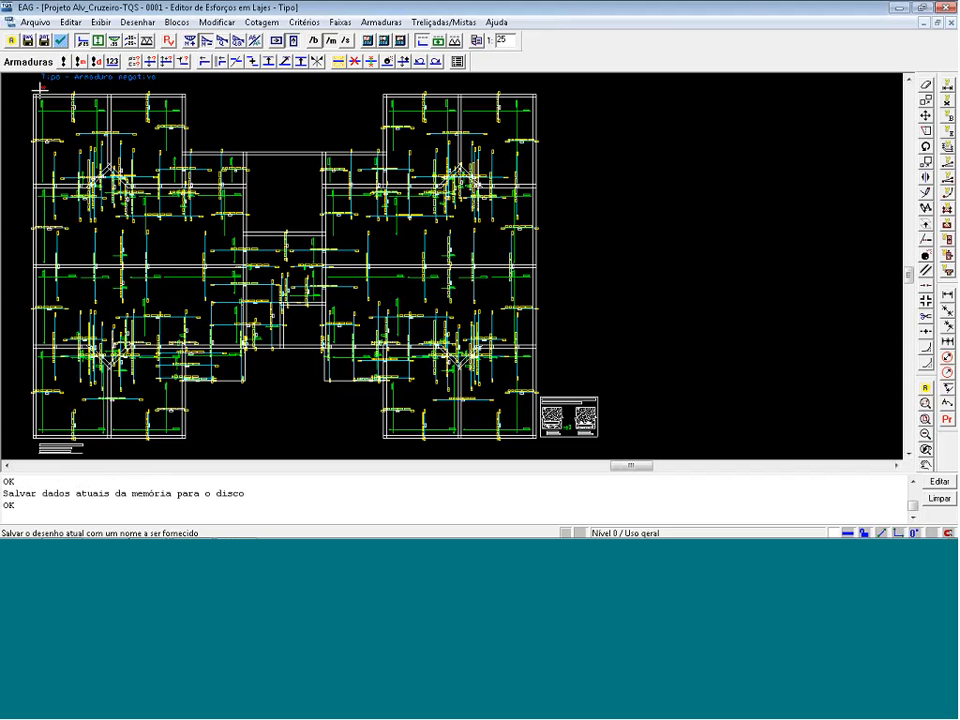
{"action": "left_click", "coordinate": [35, 25]}
{"action": "left_click", "coordinate": [60, 38]}
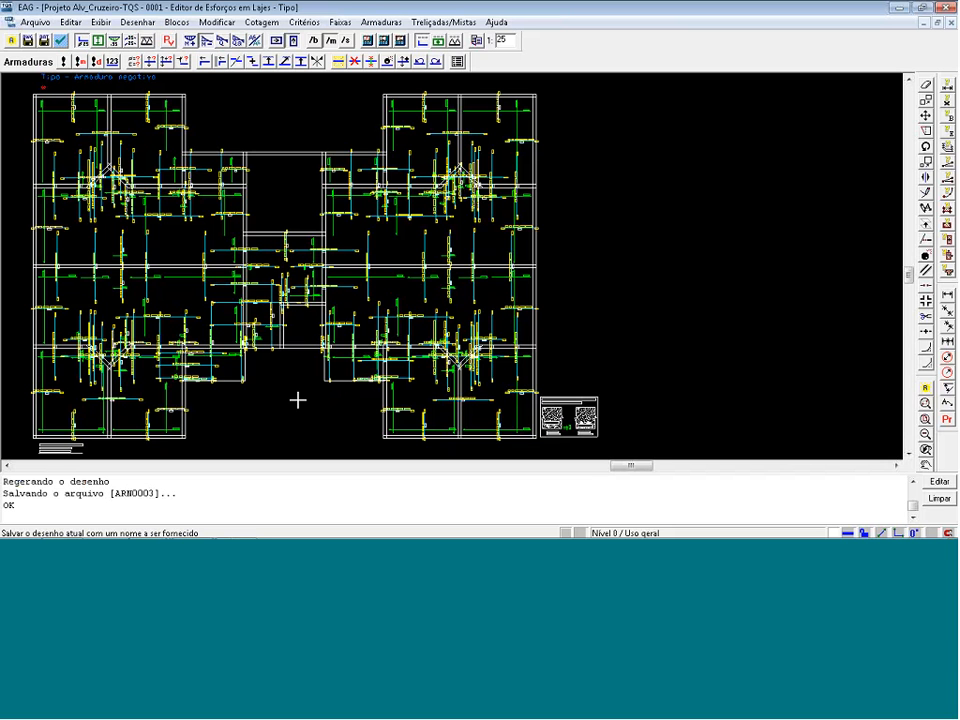
{"action": "left_click", "coordinate": [190, 41]}
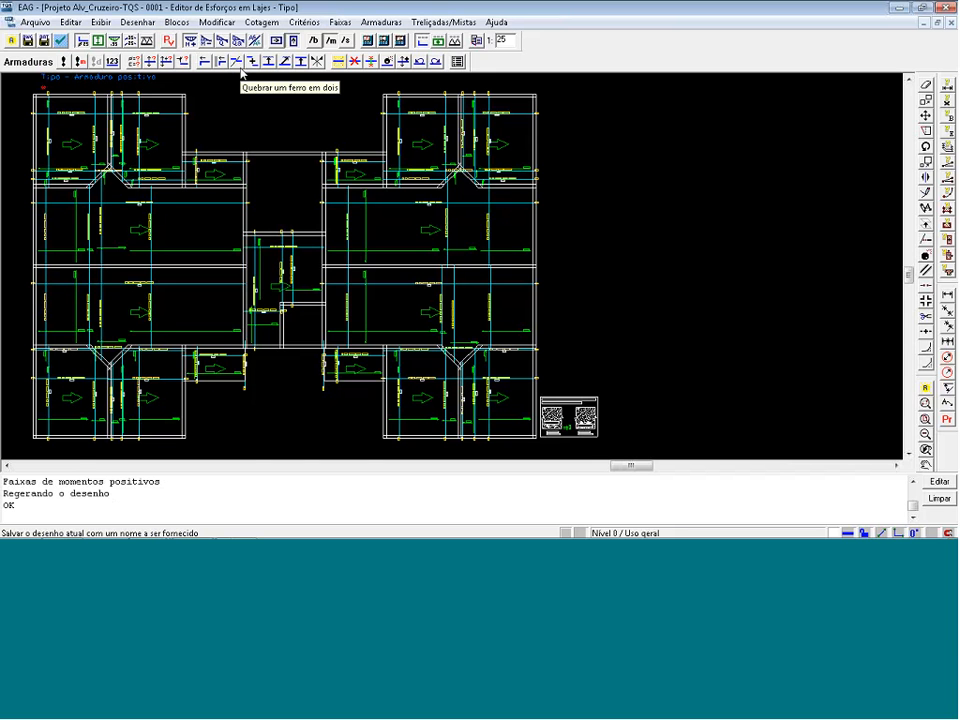
Delete the vertical 2 N7 ø 6.3 C/15 bar from the slab right of the dividing wall in the plan's upper-left corner.
{"action": "key", "text": "F8"}
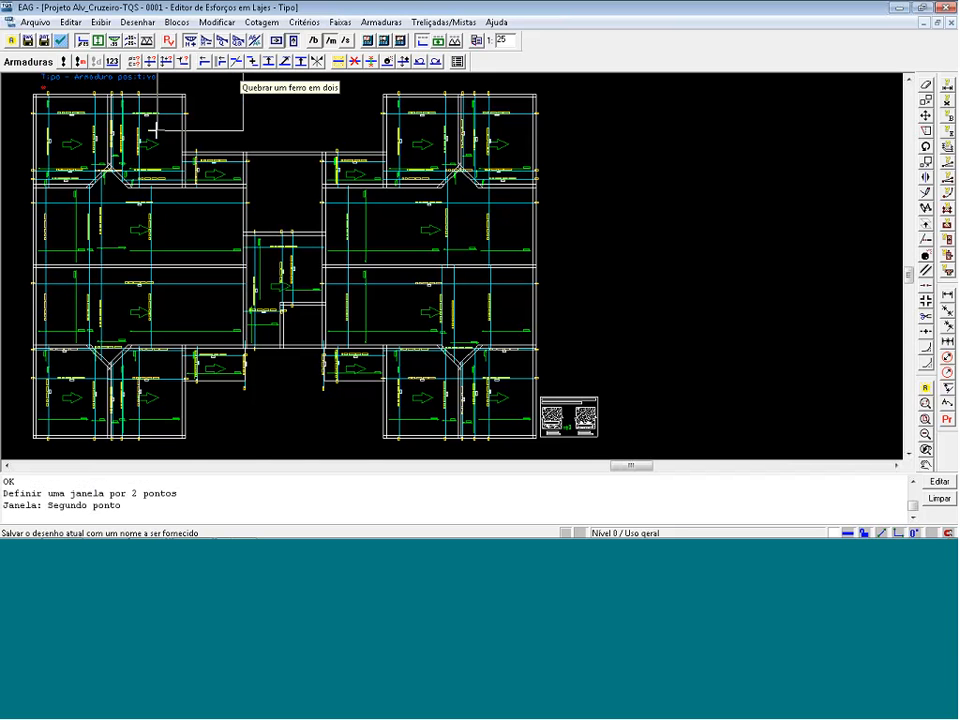
{"action": "left_click", "coordinate": [10, 212]}
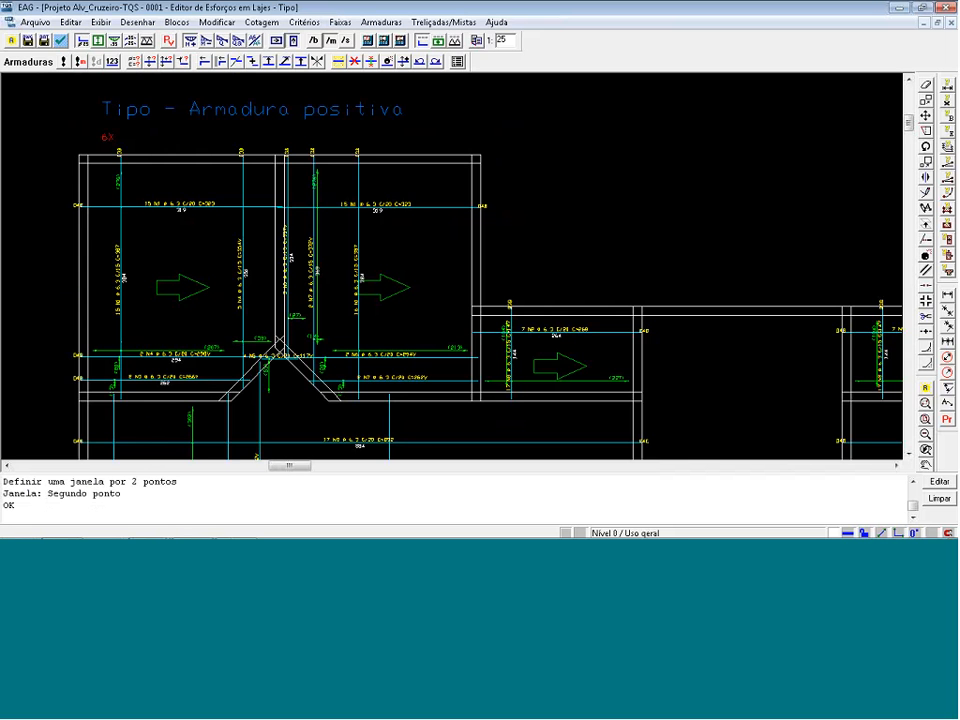
{"action": "scroll", "coordinate": [103, 274], "scroll_direction": "up", "scroll_amount": 1}
{"action": "scroll", "coordinate": [103, 282], "scroll_direction": "up", "scroll_amount": 2}
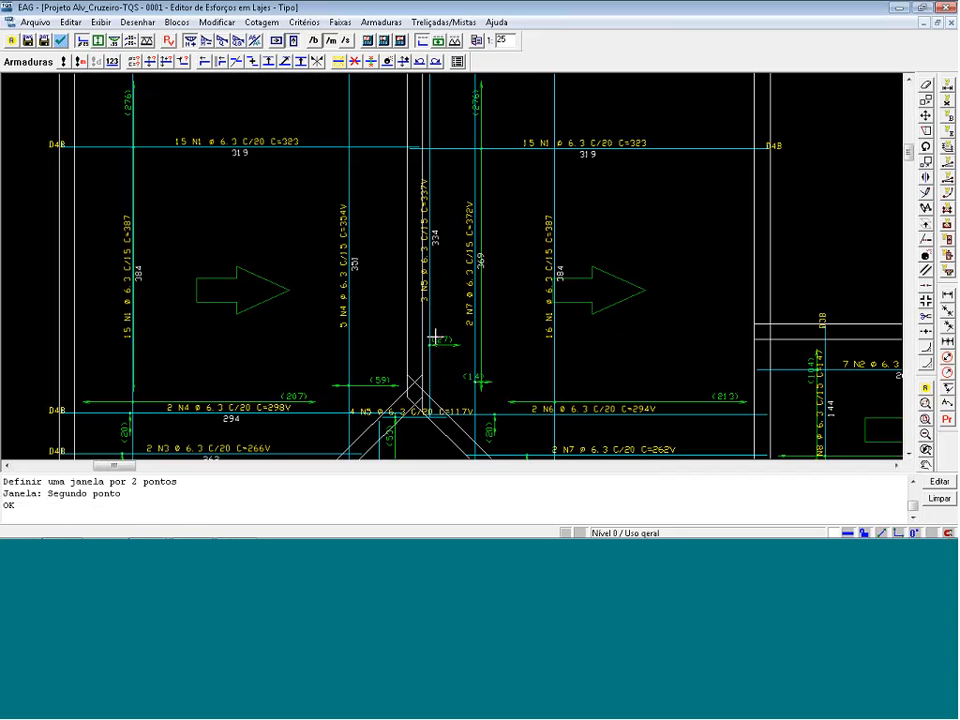
{"action": "left_click", "coordinate": [355, 62]}
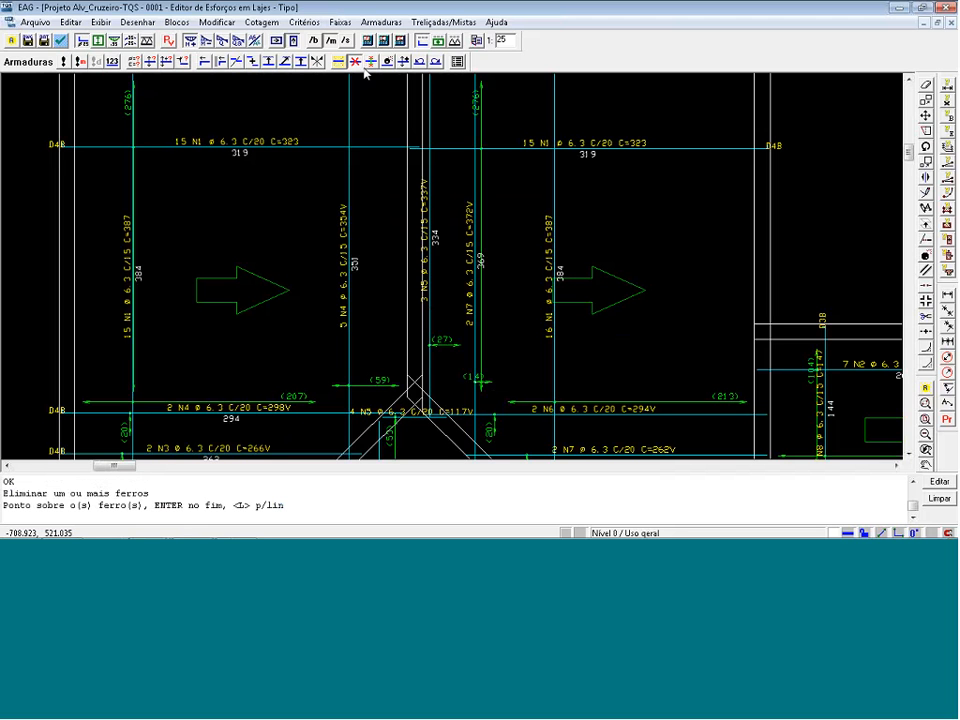
{"action": "left_click", "coordinate": [479, 311]}
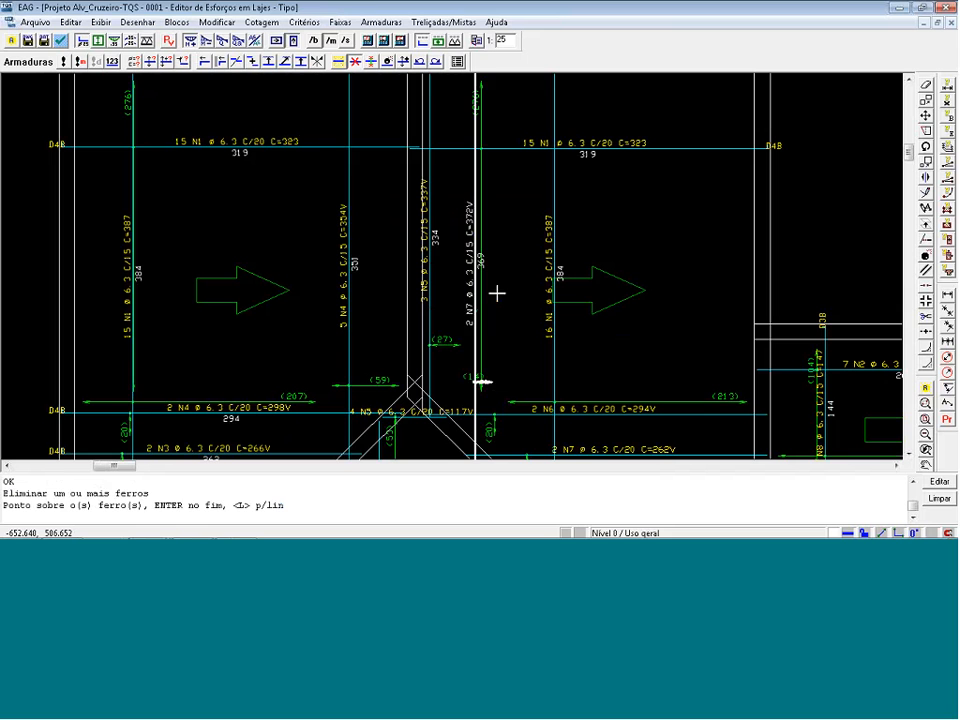
{"action": "key", "text": "Return"}
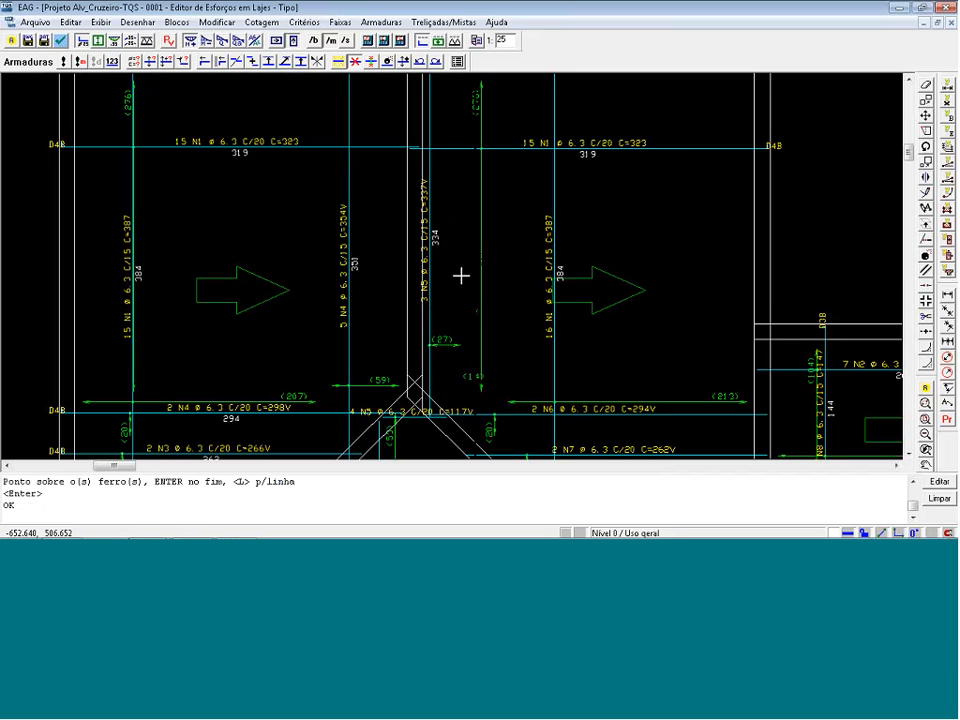
Extend the distribution range of the adjacent vertical N5 ø 6.3 C/15 bars rightward, orthogonally, to about 58 cm, covering the deleted bar's area.
{"action": "left_click", "coordinate": [150, 62]}
{"action": "left_click", "coordinate": [433, 315]}
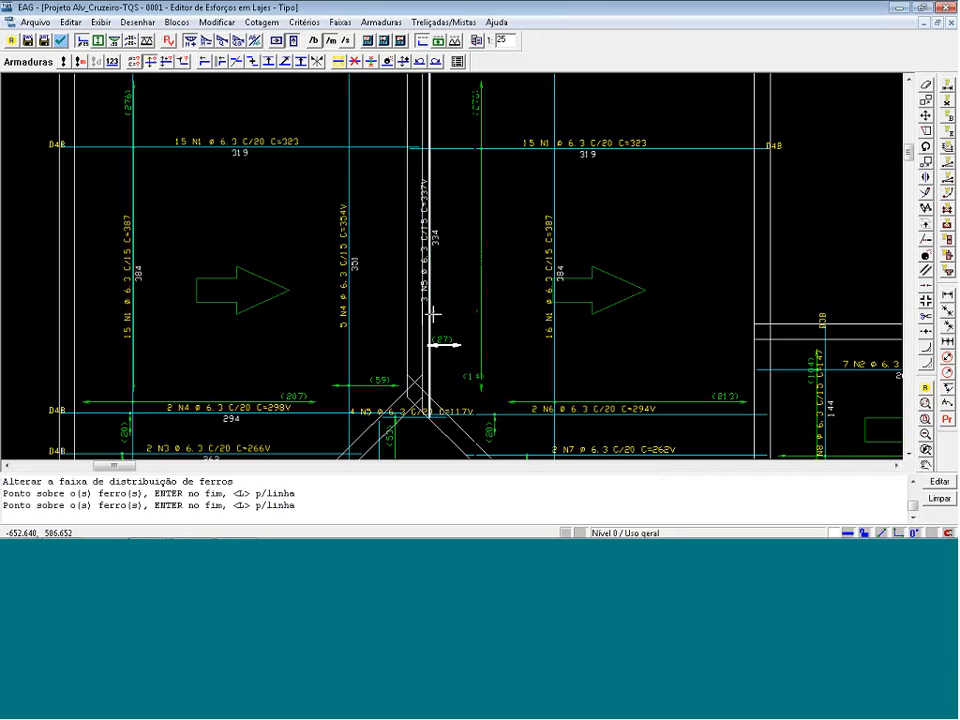
{"action": "key", "text": "Return"}
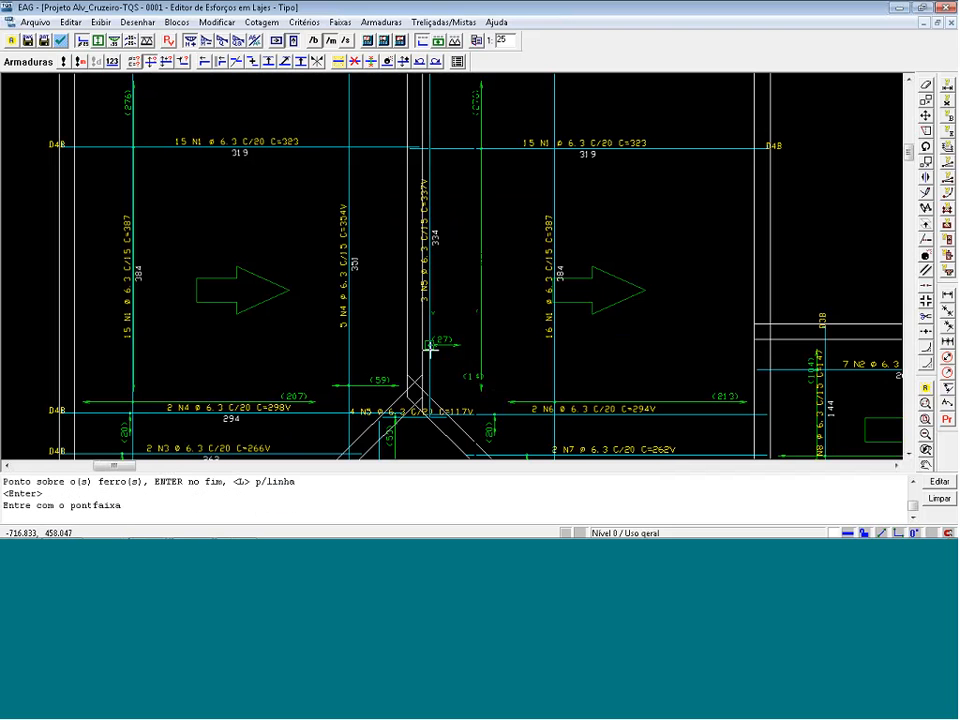
{"action": "left_click", "coordinate": [430, 348]}
{"action": "key", "text": "a"}
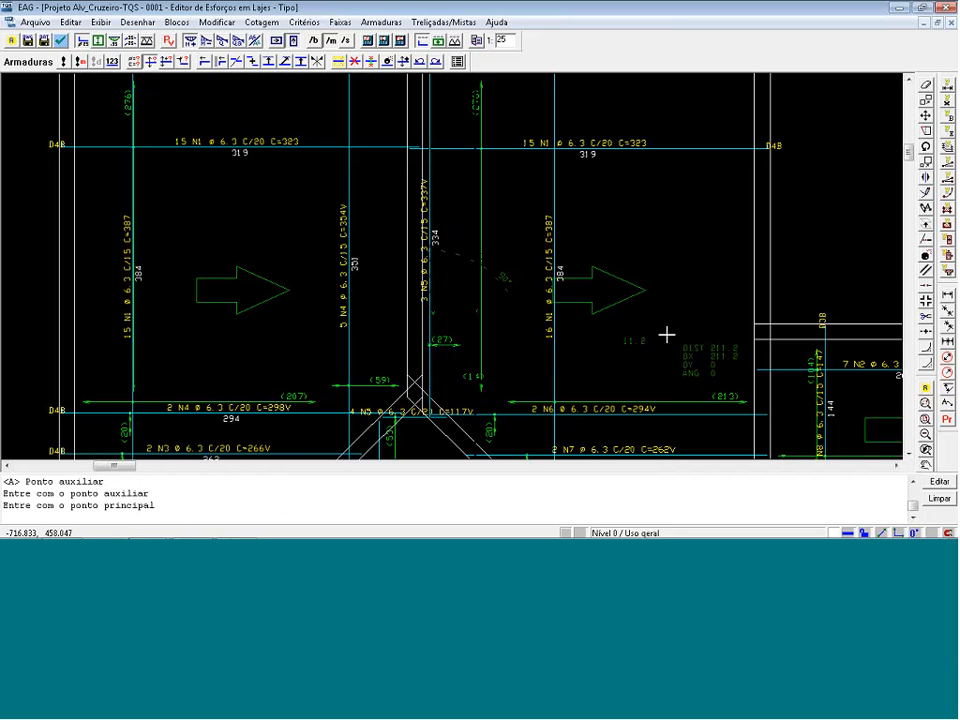
{"action": "key", "text": "F8"}
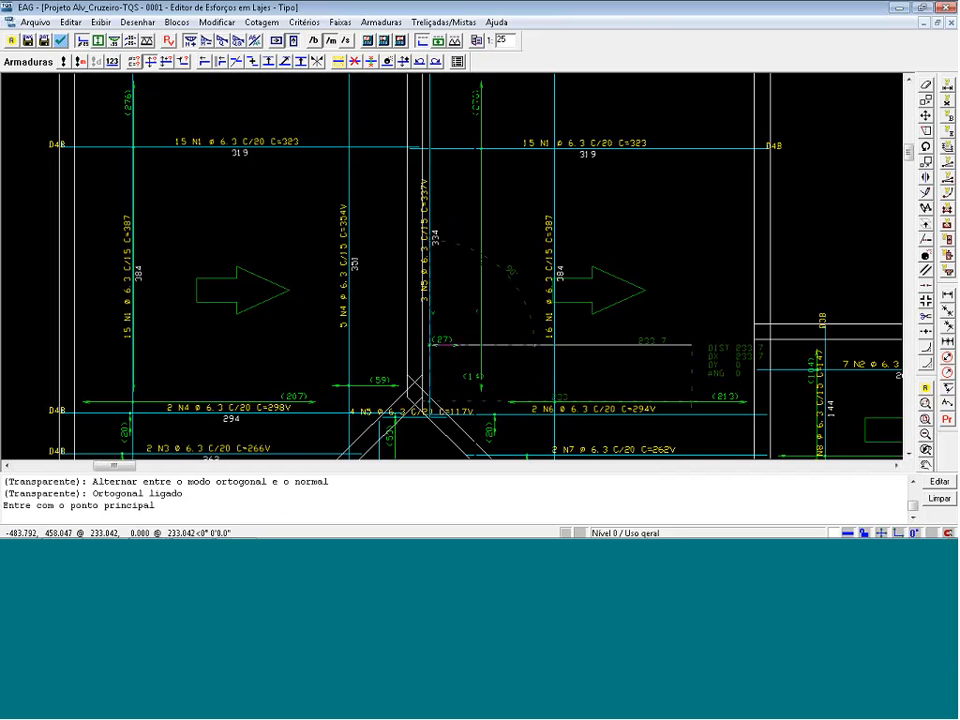
{"action": "left_click", "coordinate": [692, 345]}
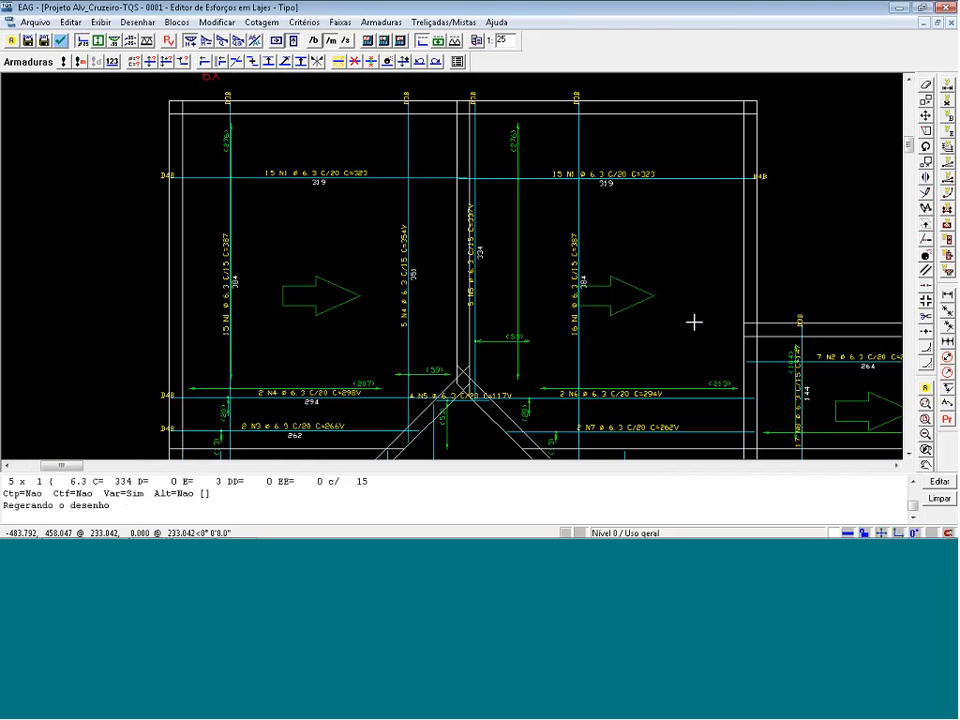
Extend the distribution ranges of the horizontal N6 and N4 ø 6.3 C/20 bars down to the wall at the slabs' lower edge.
{"action": "scroll", "coordinate": [575, 285], "scroll_direction": "down", "scroll_amount": 3}
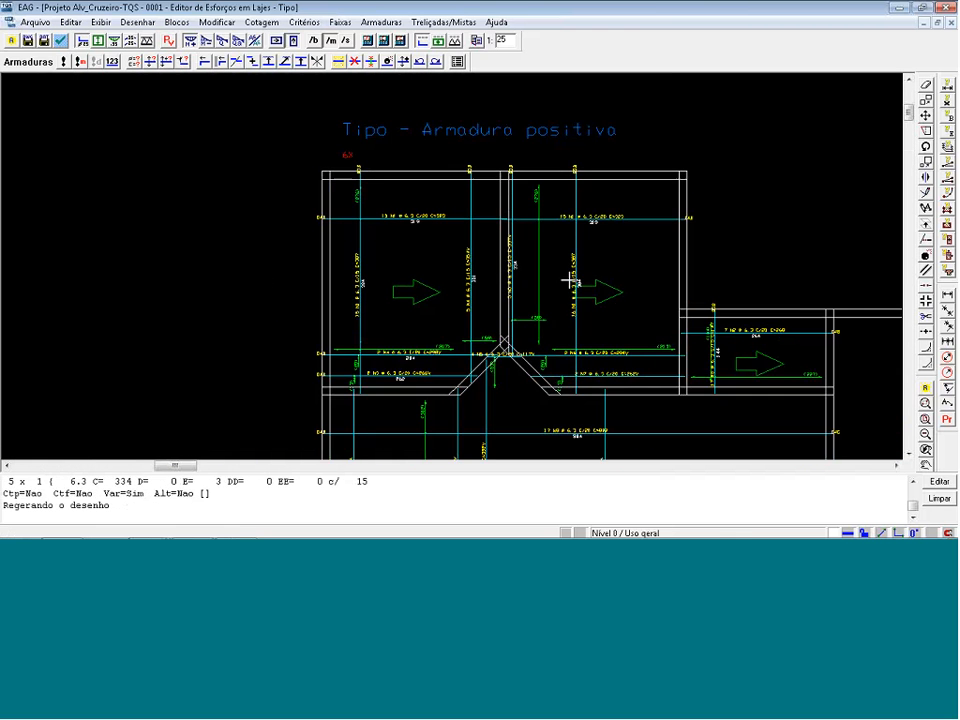
{"action": "scroll", "coordinate": [572, 283], "scroll_direction": "up", "scroll_amount": 3}
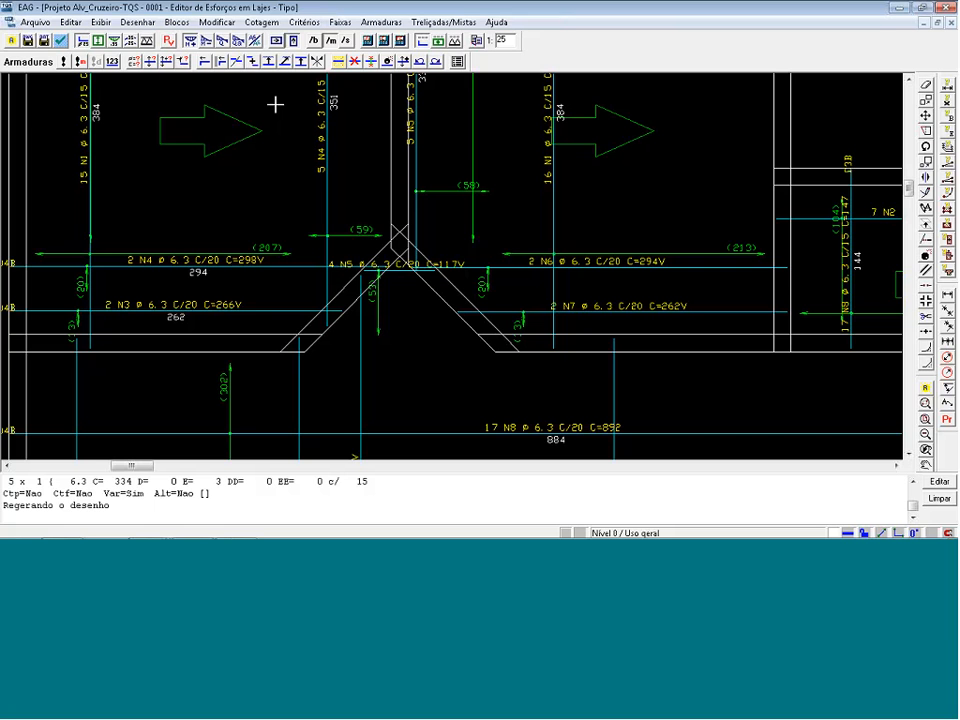
{"action": "left_click", "coordinate": [151, 62]}
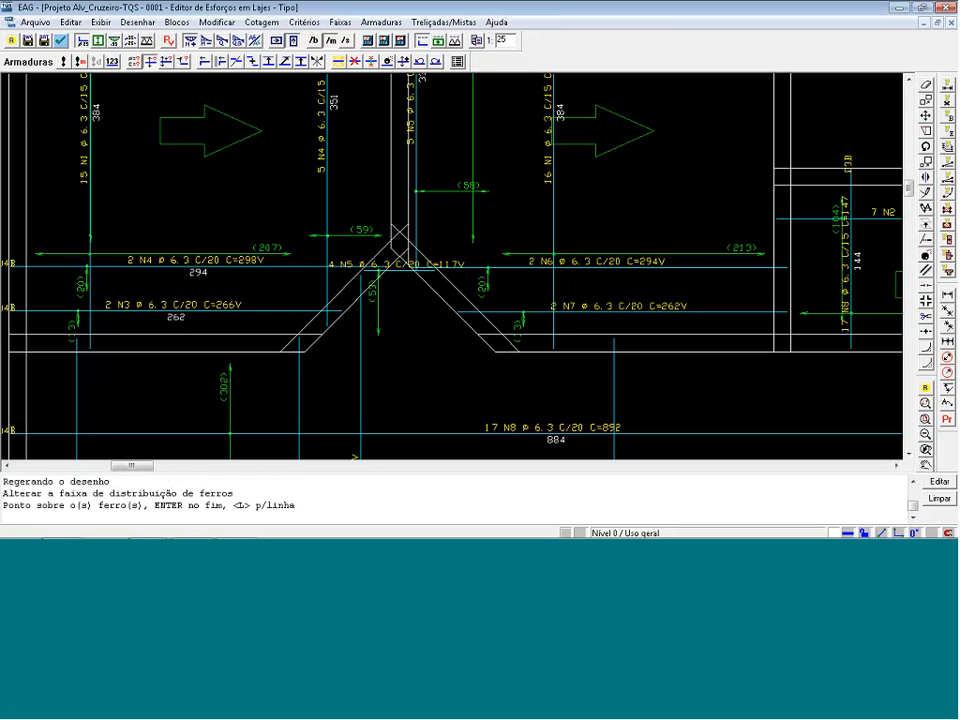
{"action": "left_click", "coordinate": [463, 328]}
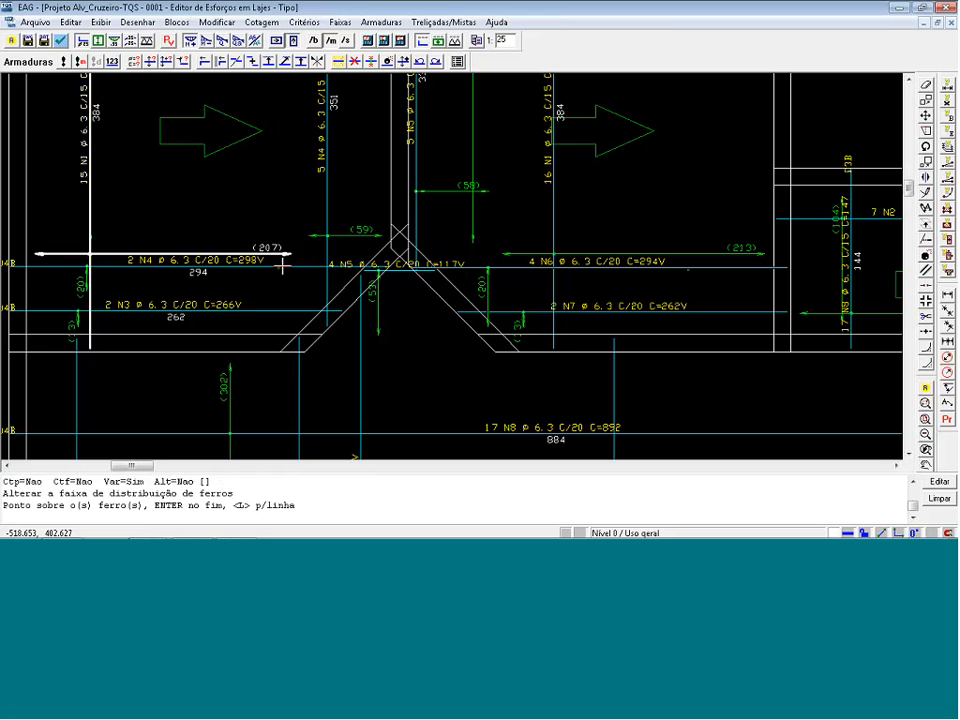
{"action": "key", "text": "Return"}
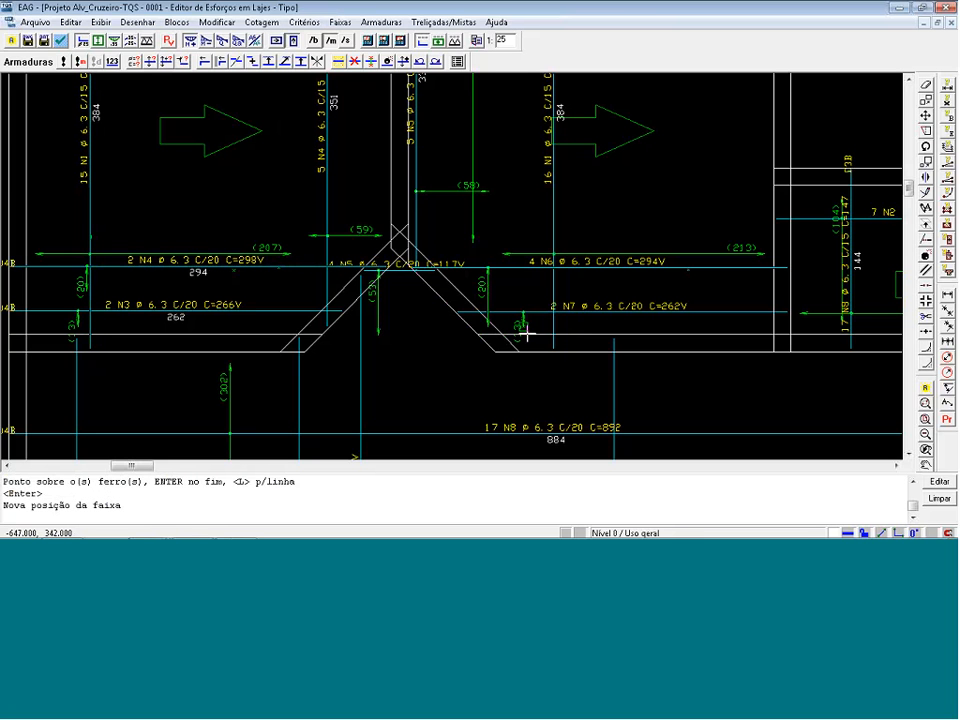
{"action": "left_click", "coordinate": [560, 335]}
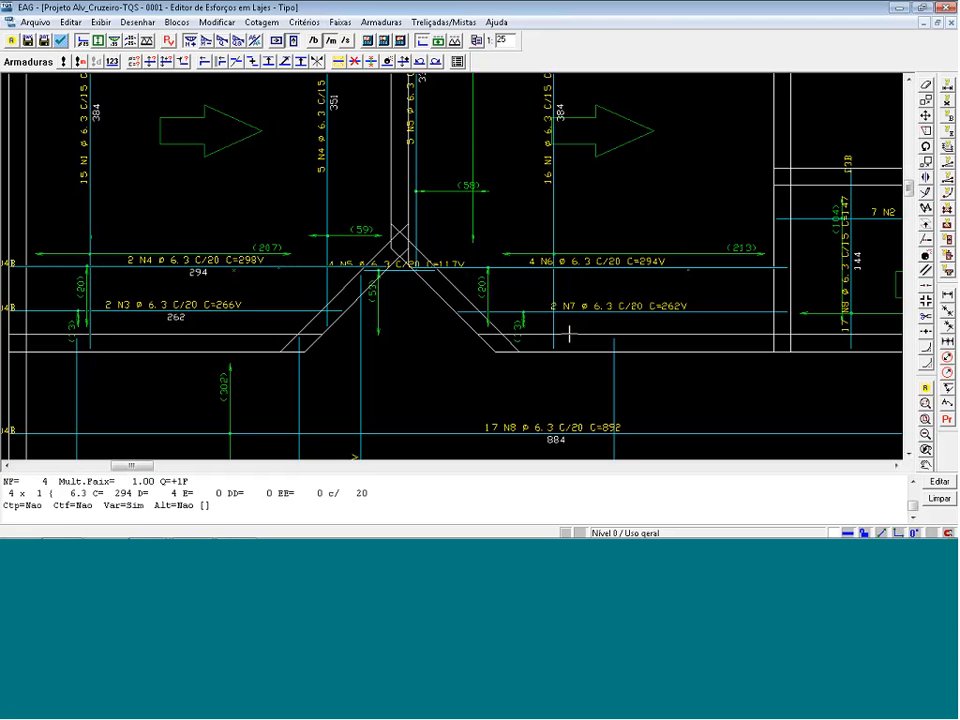
Delete the short horizontal 2 N3 and 2 N7 ø 6.3 C/20 bars beside the diagonal walls.
{"action": "left_click", "coordinate": [355, 61]}
{"action": "left_click", "coordinate": [285, 310]}
{"action": "left_click", "coordinate": [520, 311]}
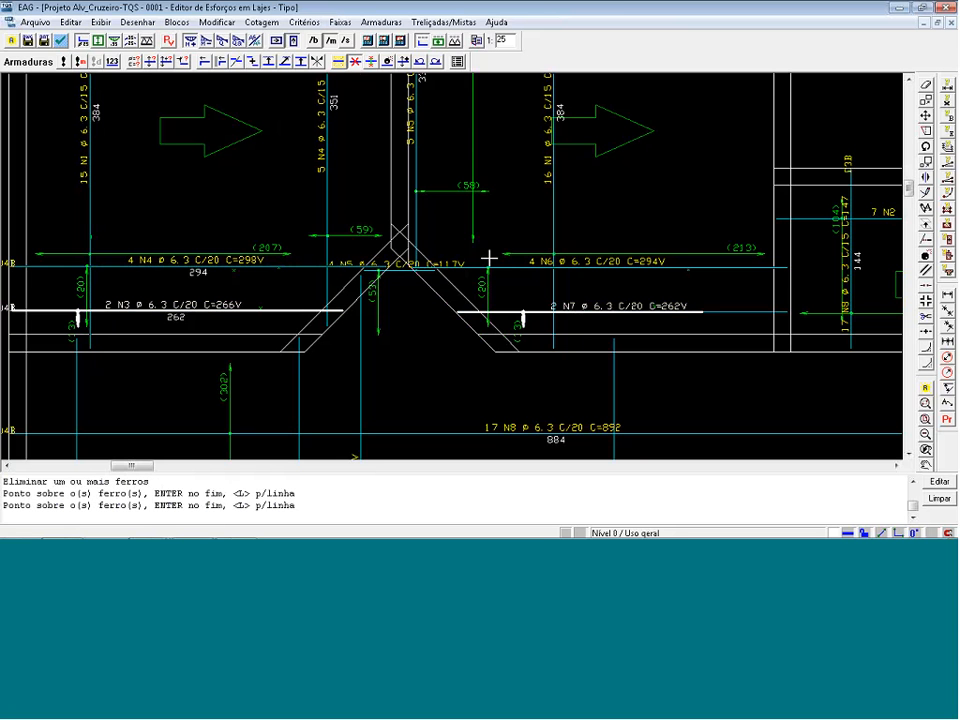
{"action": "key", "text": "Return"}
In the large slab below, extend the left vertical N2 ø 8 C/17.5 distribution range rightward across the N3 bar's range.
{"action": "scroll", "coordinate": [182, 150], "scroll_direction": "down", "scroll_amount": 3}
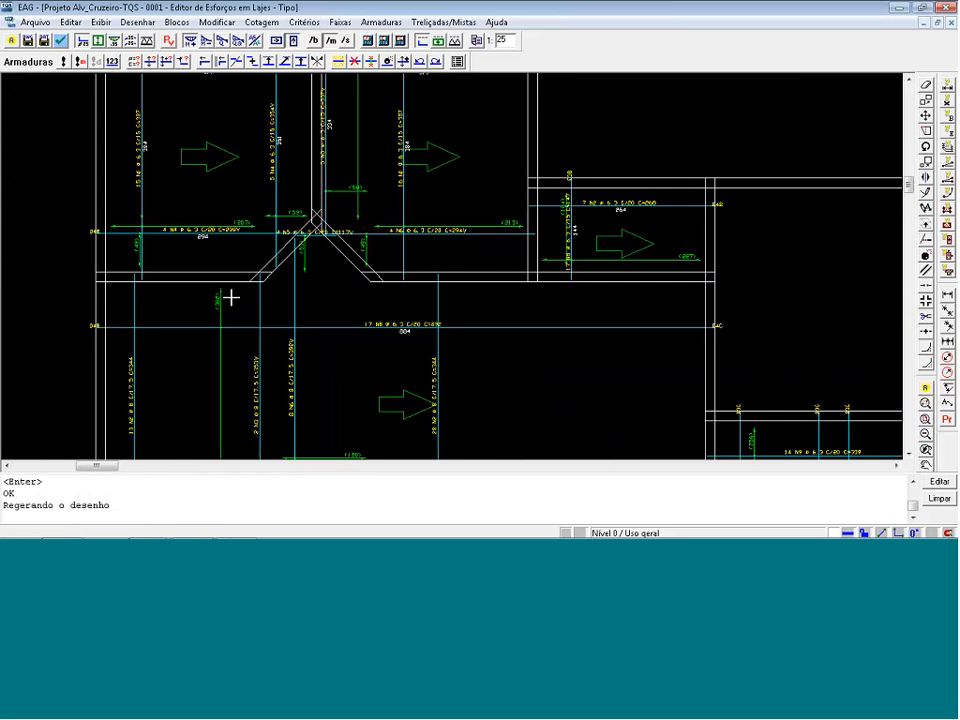
{"action": "scroll", "coordinate": [231, 297], "scroll_direction": "down", "scroll_amount": 2}
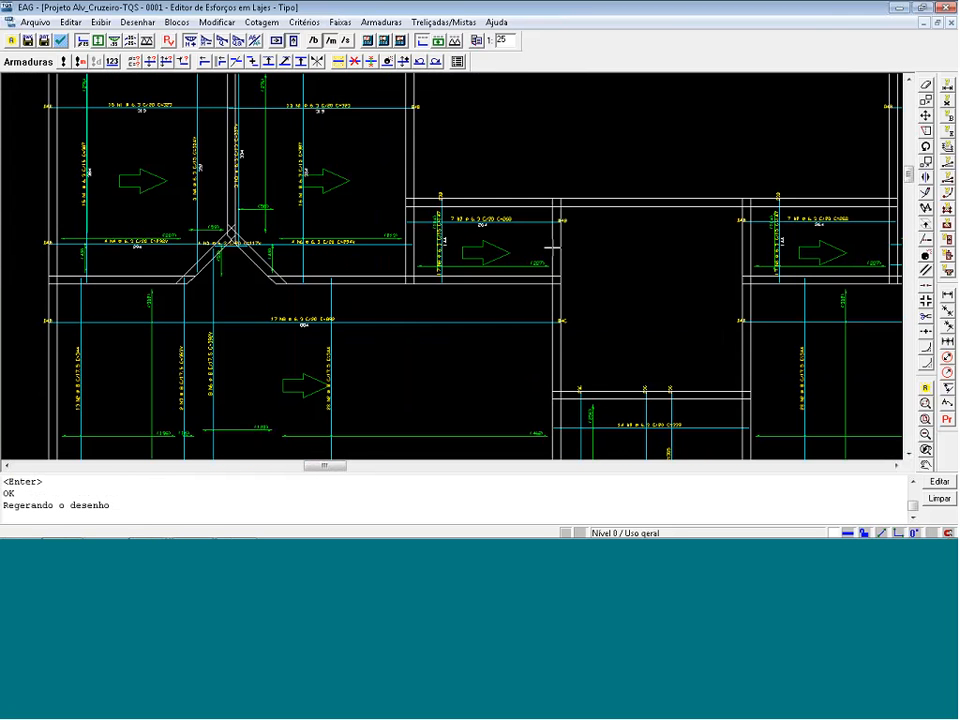
{"action": "scroll", "coordinate": [257, 358], "scroll_direction": "up", "scroll_amount": 3}
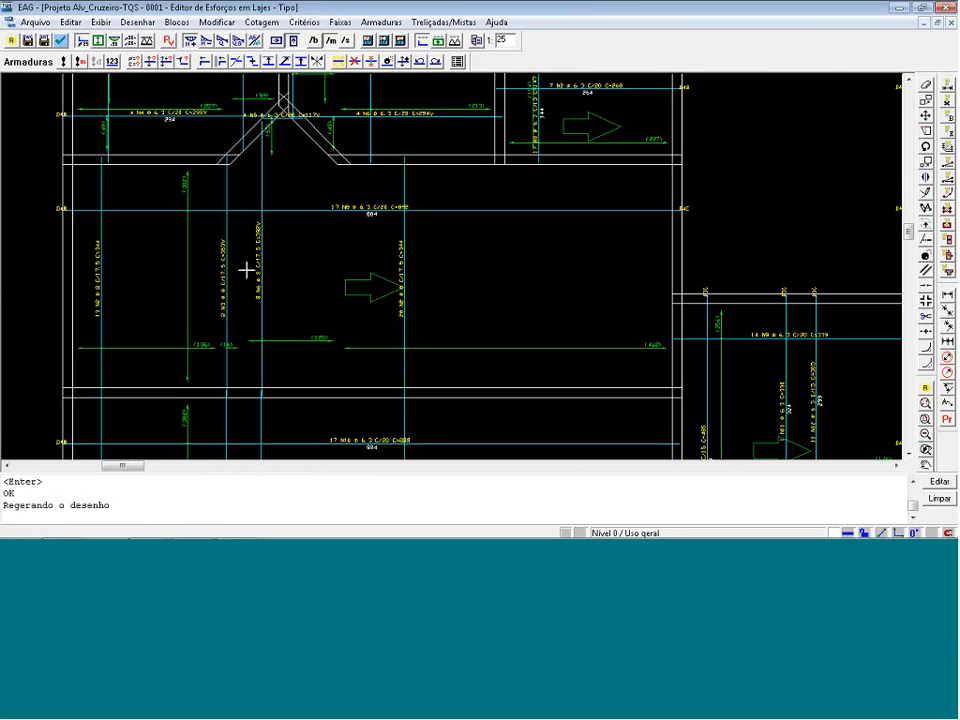
{"action": "scroll", "coordinate": [224, 390], "scroll_direction": "up", "scroll_amount": 2}
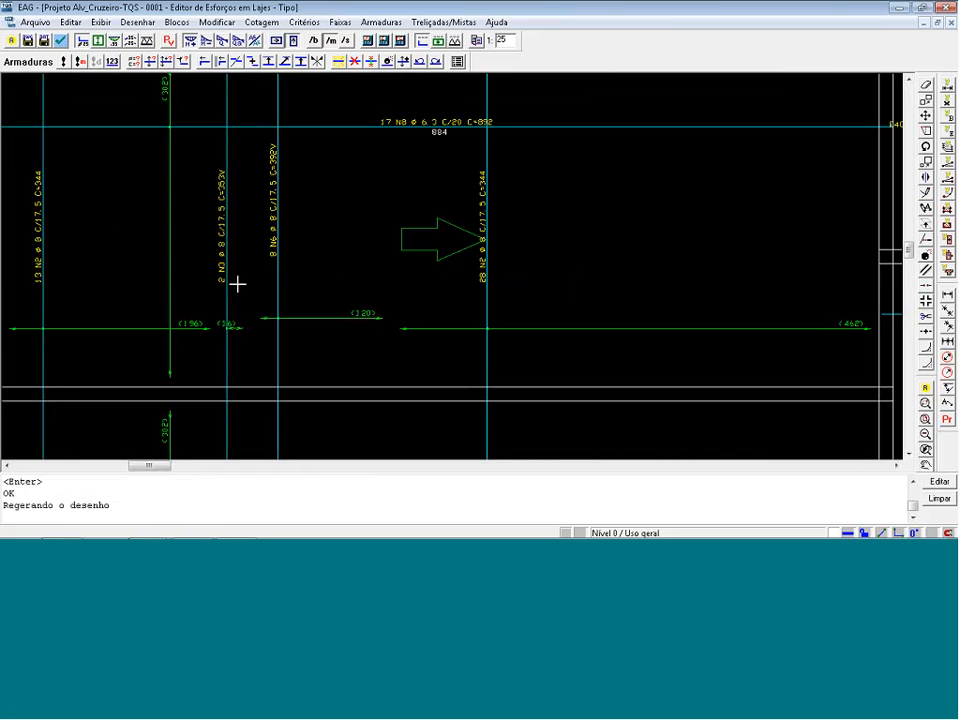
{"action": "scroll", "coordinate": [245, 272], "scroll_direction": "down", "scroll_amount": 1}
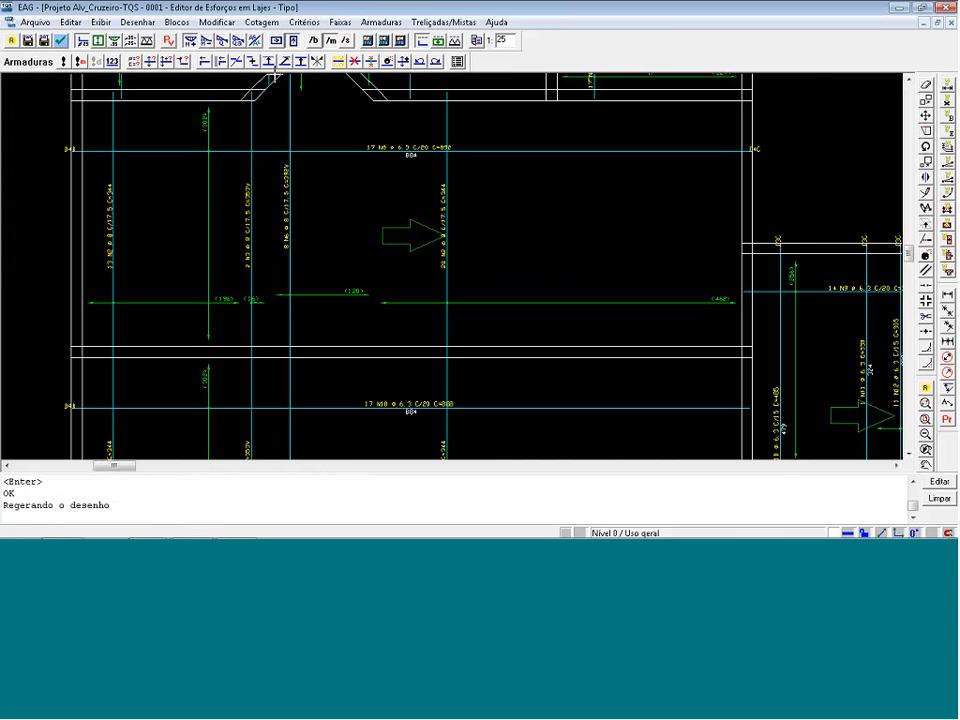
{"action": "left_click", "coordinate": [151, 62]}
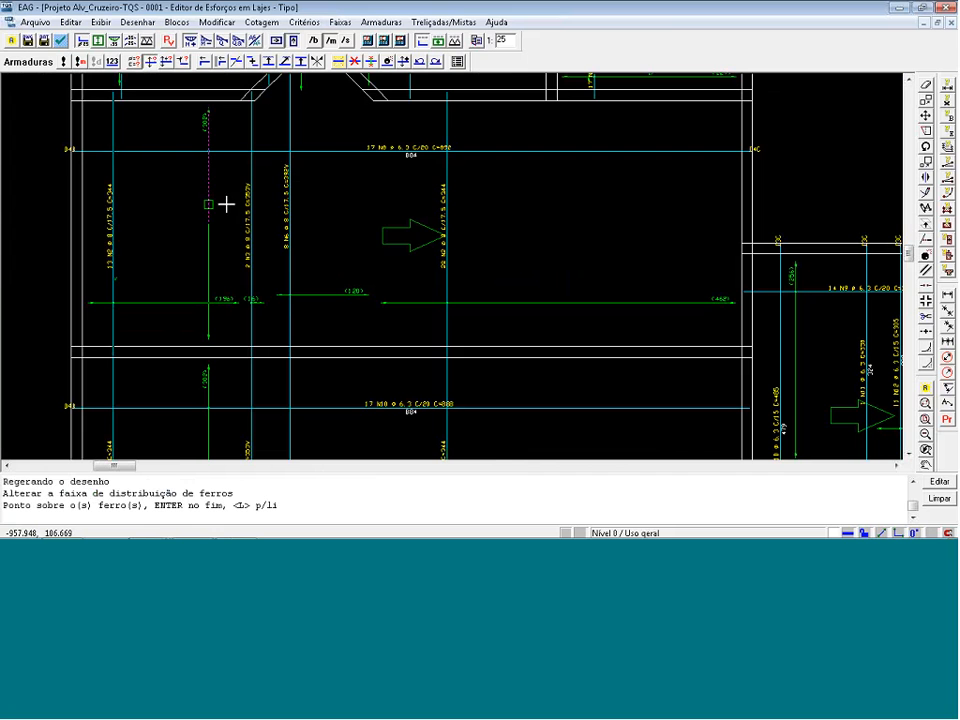
Adjust both ends of the vertical N6 ø 8 C/17.5 distribution range to match the width of the opening between the diagonal walls.
{"action": "left_click", "coordinate": [151, 62]}
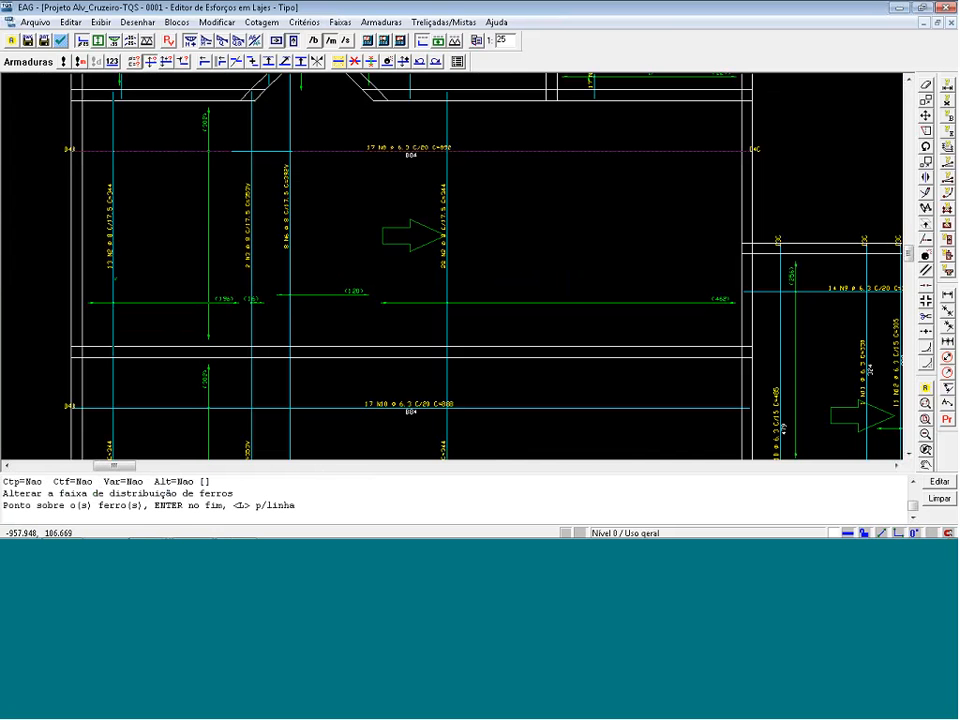
{"action": "left_click", "coordinate": [284, 136]}
{"action": "key", "text": "Return"}
{"action": "left_click", "coordinate": [274, 114]}
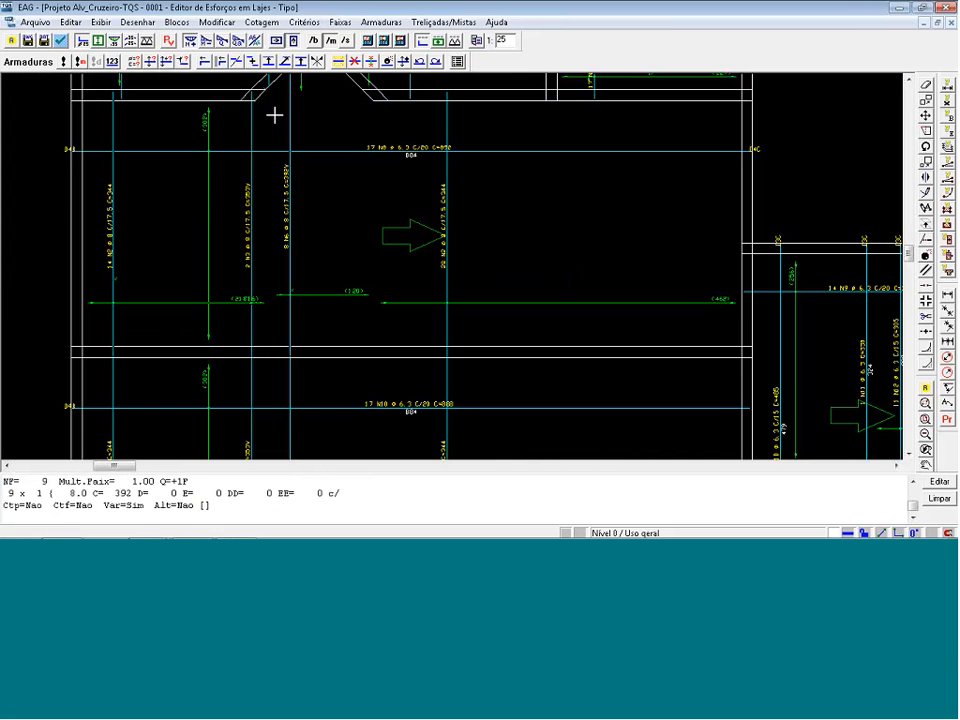
{"action": "left_click", "coordinate": [292, 288]}
{"action": "key", "text": "Return"}
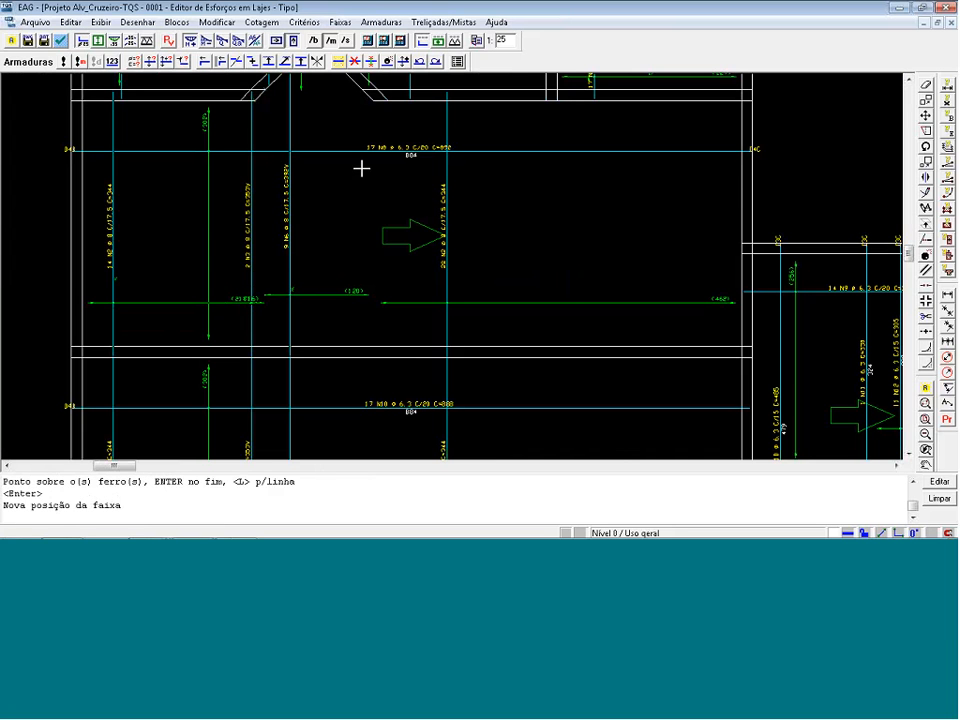
{"action": "left_click", "coordinate": [357, 87]}
Extend the right-hand vertical N2 ø 8 C/17.5 distribution range leftward to about 472 cm, closing the gap beside the N6 range.
{"action": "left_click", "coordinate": [449, 304]}
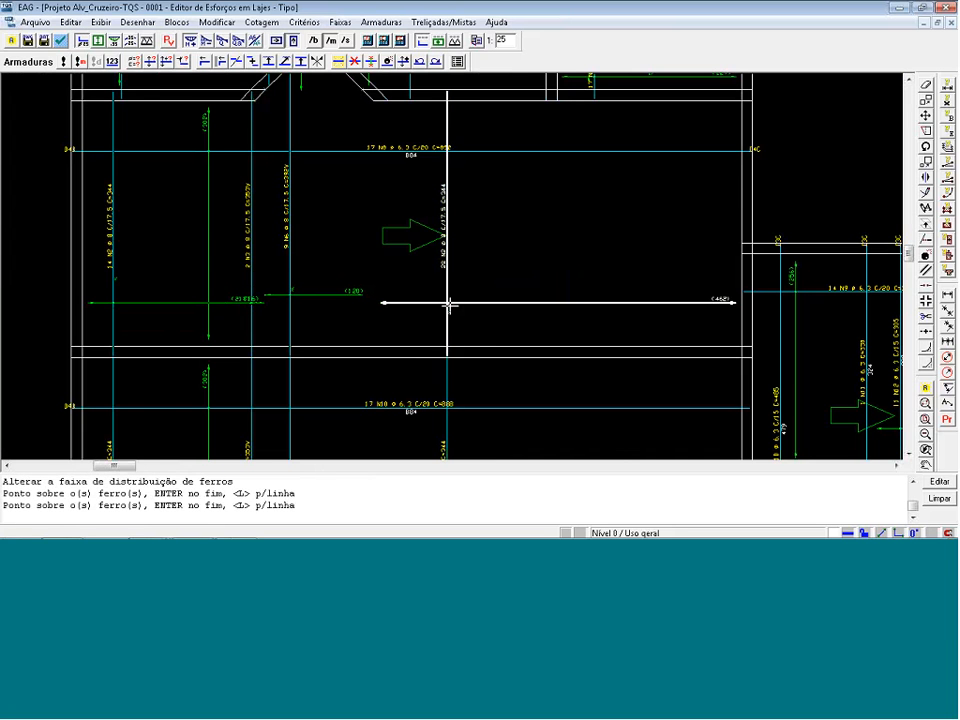
{"action": "key", "text": "Return"}
{"action": "left_click", "coordinate": [354, 117]}
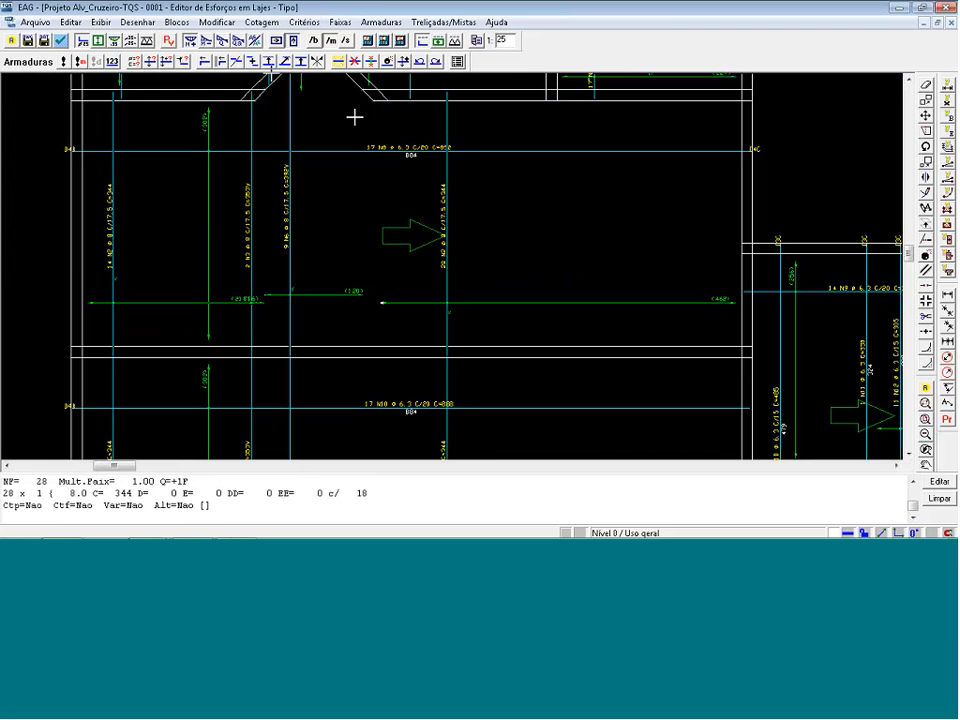
Delete the vertical 2 N3 ø 8 C/17.5 bar from the large slab.
{"action": "left_click", "coordinate": [355, 62]}
{"action": "left_click", "coordinate": [257, 253]}
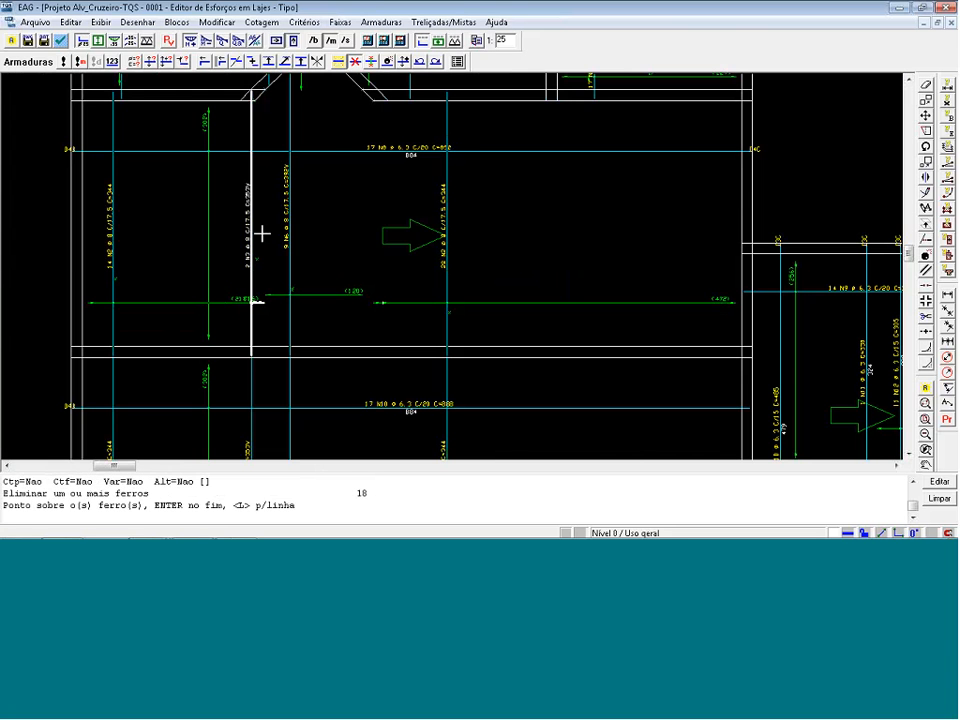
{"action": "key", "text": "Return"}
Save the positive reinforcement drawing over ARP0003.DWG and close the slab editor, keeping the modified positive bending reinforcement.
{"action": "scroll", "coordinate": [221, 206], "scroll_direction": "down", "scroll_amount": 2}
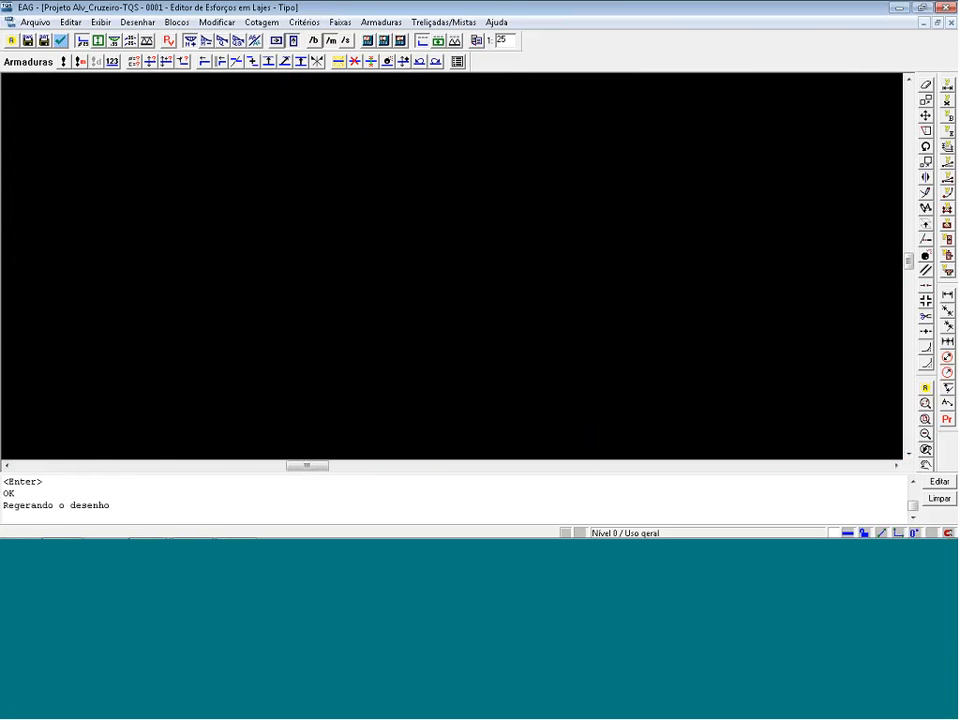
{"action": "scroll", "coordinate": [369, 268], "scroll_direction": "up", "scroll_amount": 3}
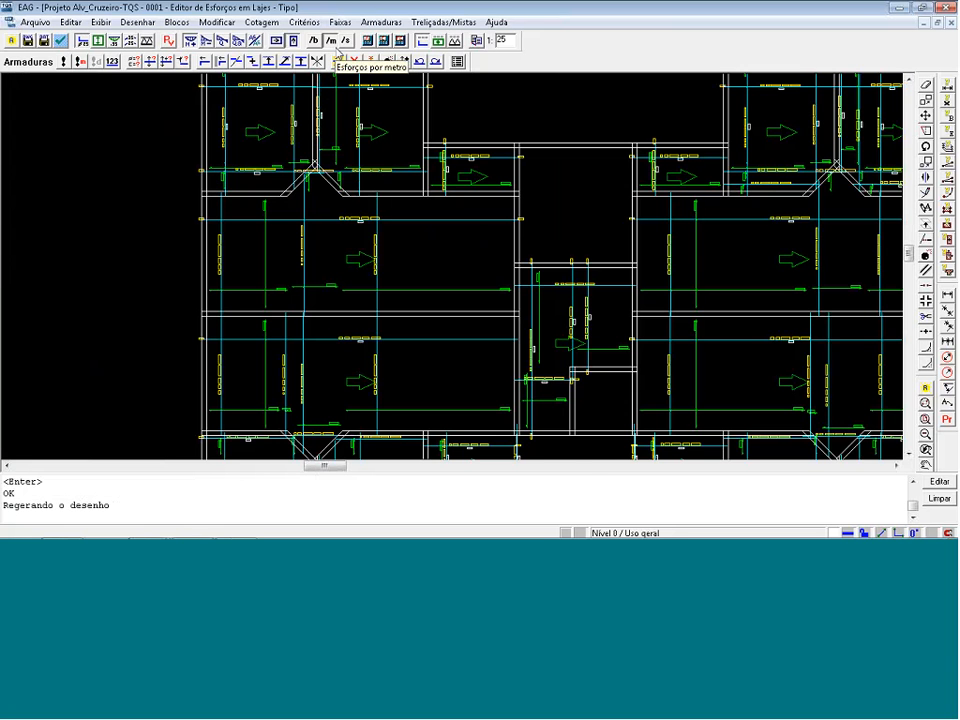
{"action": "key", "text": "shift+F8"}
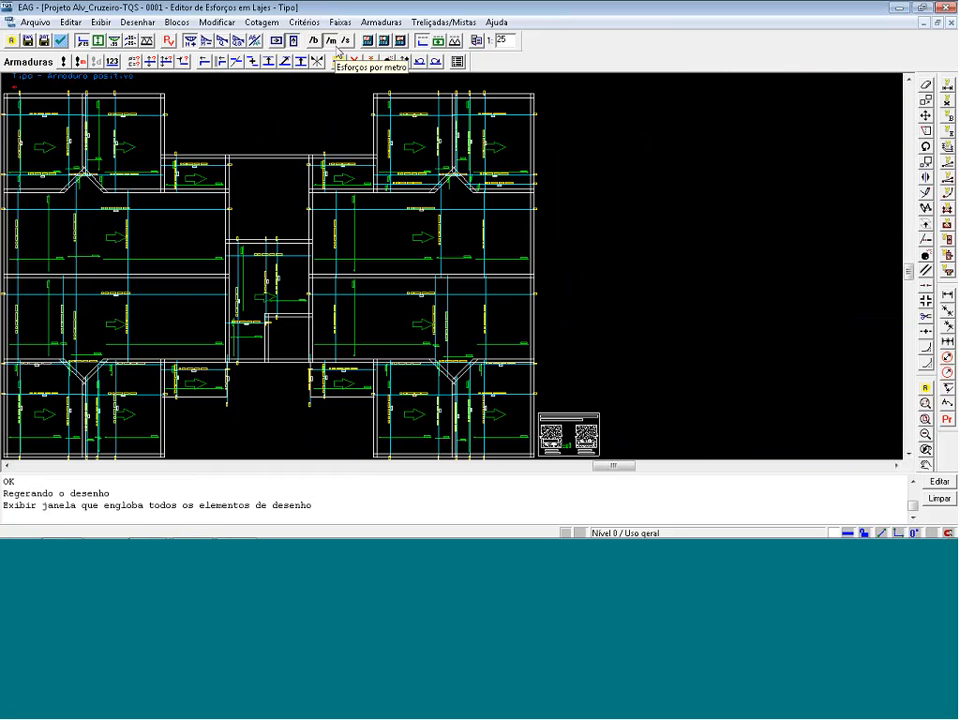
{"action": "left_click", "coordinate": [35, 22]}
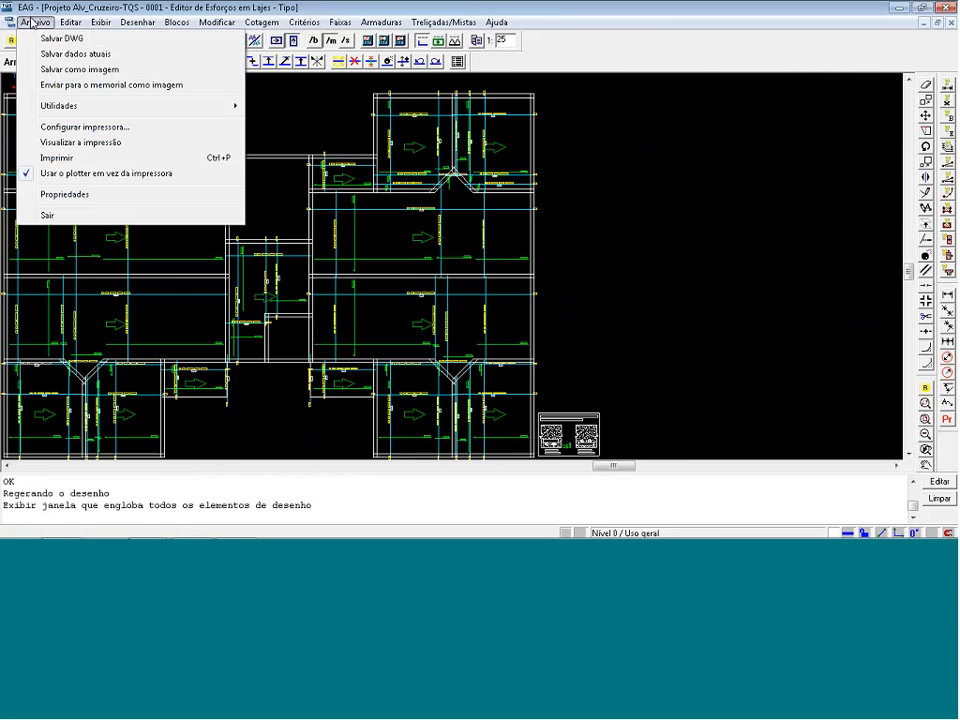
{"action": "left_click", "coordinate": [75, 38]}
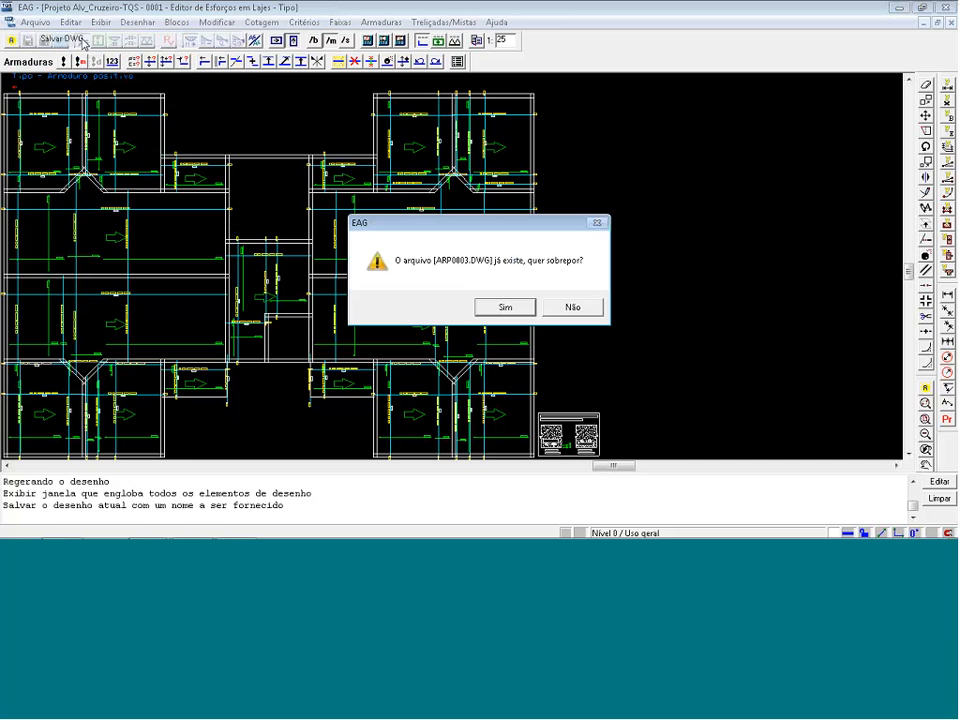
{"action": "key", "text": "Return"}
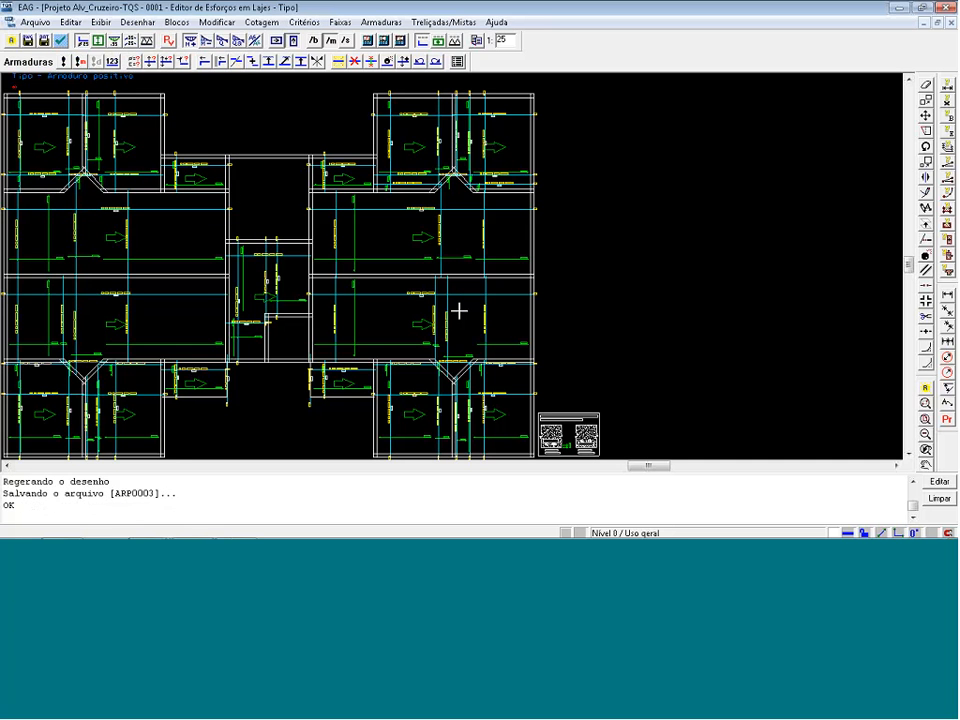
{"action": "left_click", "coordinate": [953, 7]}
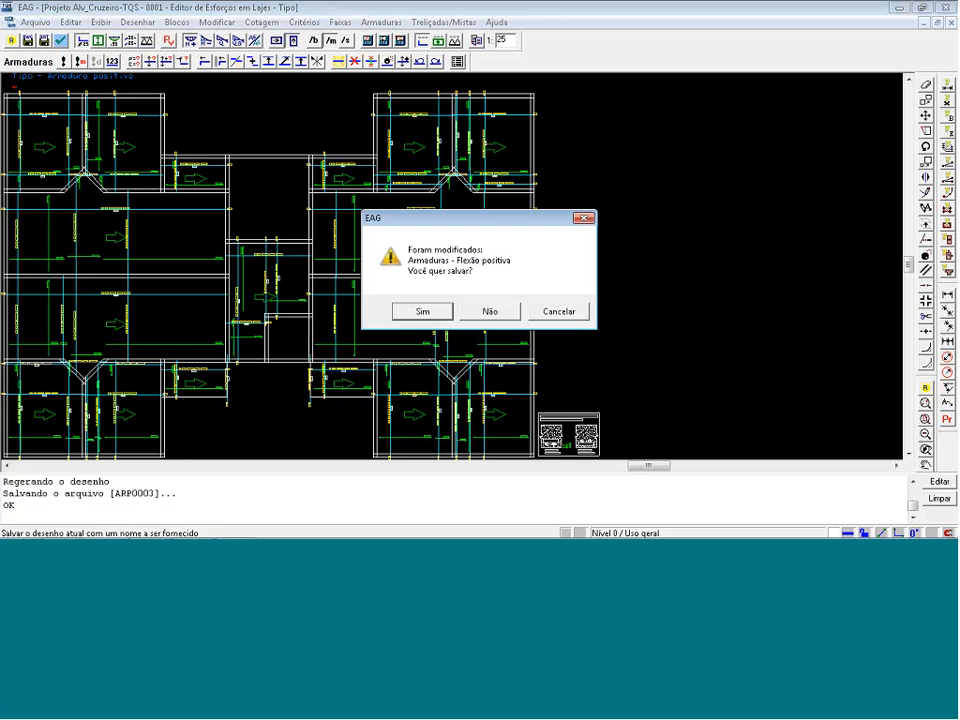
{"action": "left_click", "coordinate": [440, 314]}
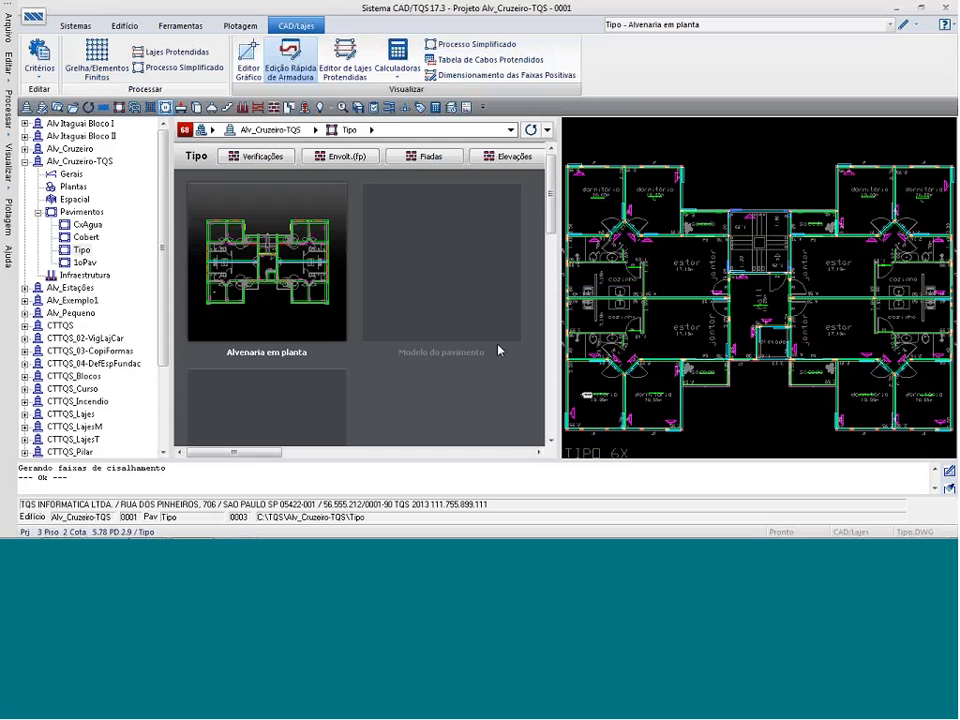
Review the graphic extraction options for the Tipo floor's masonry plan, slabs and substructures.
{"action": "left_click", "coordinate": [81, 250]}
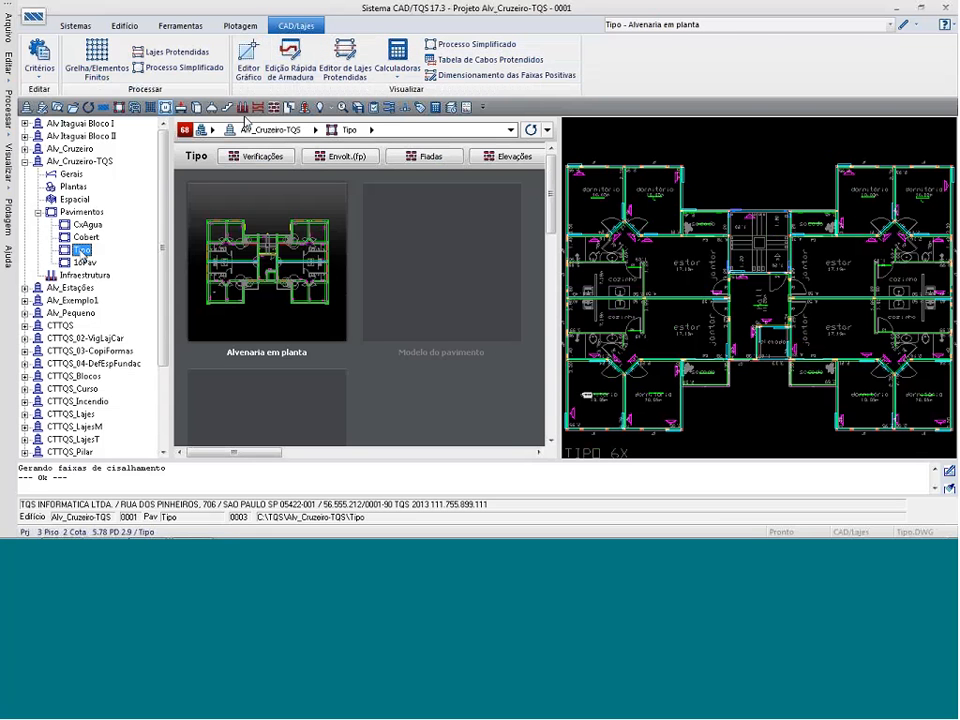
{"action": "left_click", "coordinate": [274, 107]}
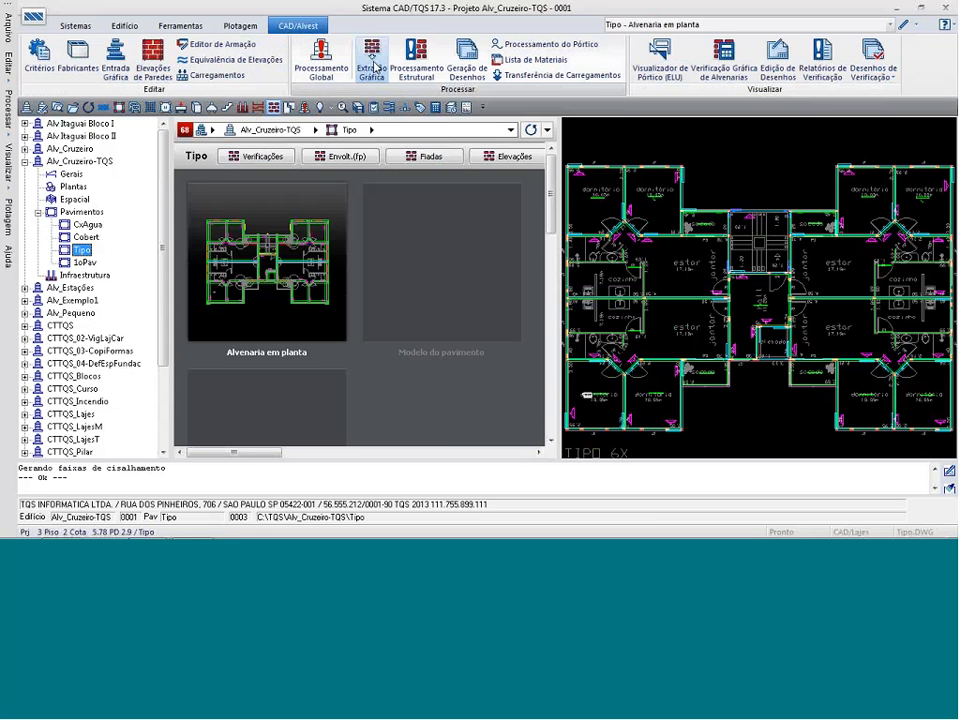
{"action": "left_click", "coordinate": [373, 65]}
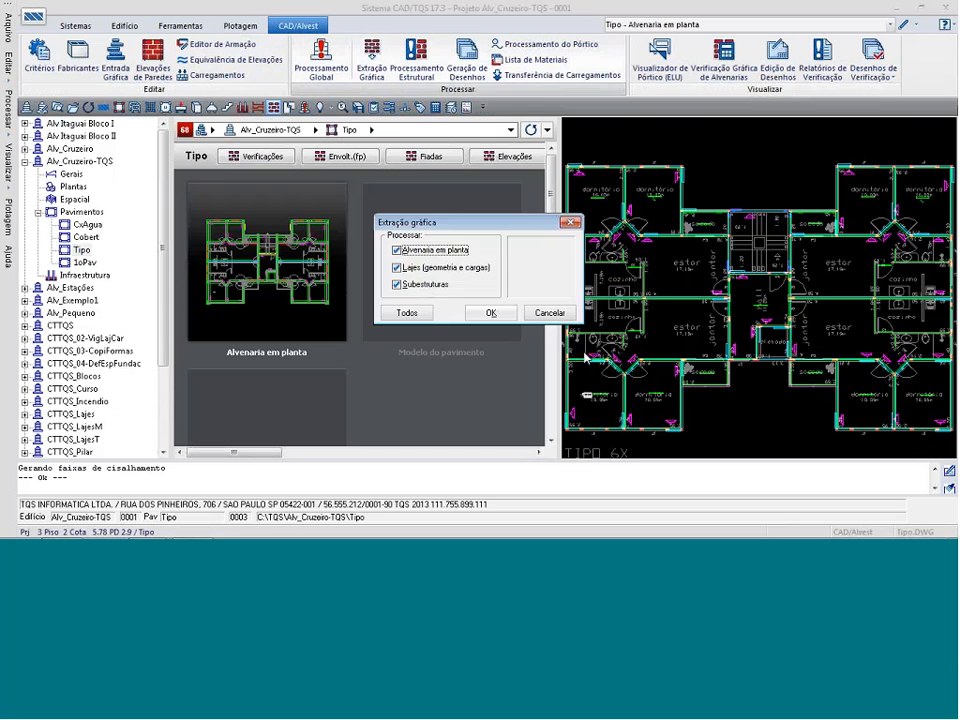
{"action": "left_click", "coordinate": [491, 313]}
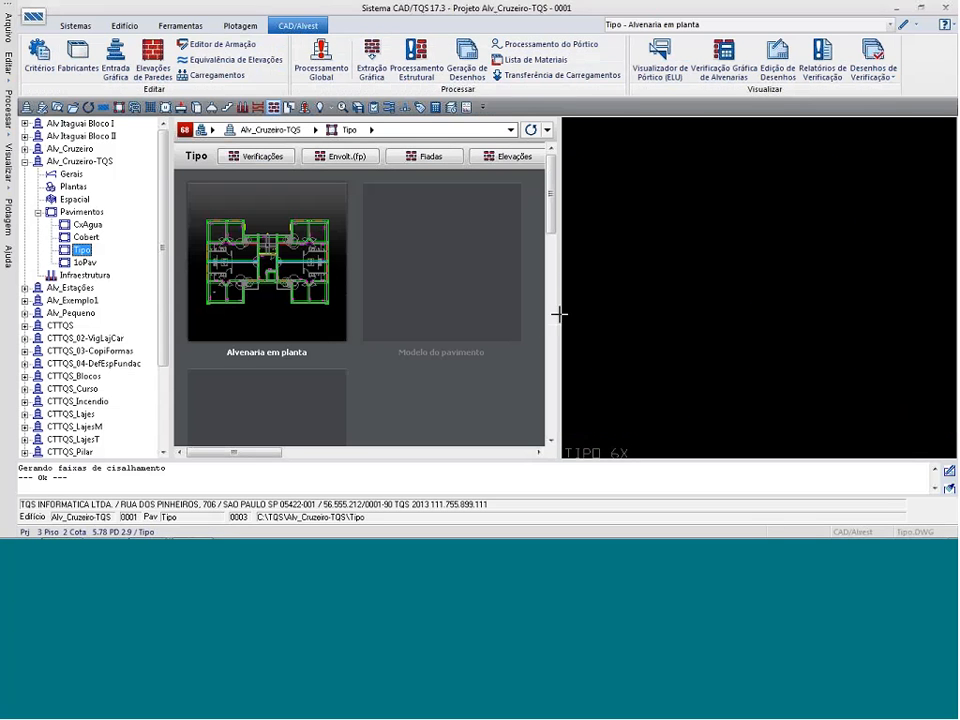
Review the Tipo floor's grid model types, including Laje plana, without generating a model, and return to the CAD/Lajes commands.
{"action": "left_click", "coordinate": [153, 110]}
{"action": "left_click", "coordinate": [201, 66]}
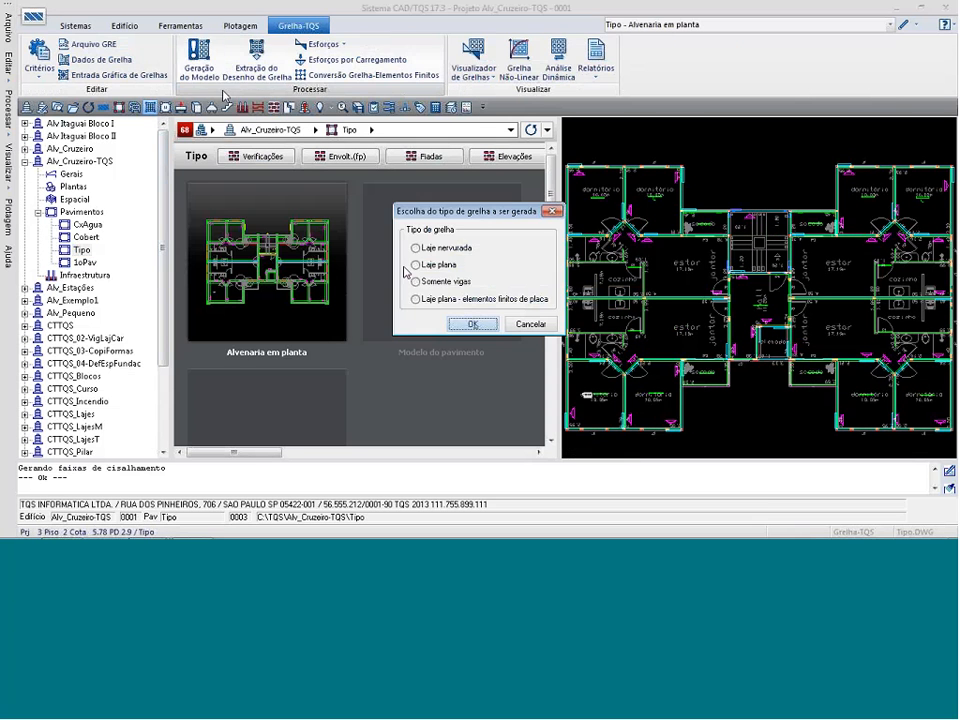
{"action": "left_click", "coordinate": [418, 266]}
{"action": "left_click", "coordinate": [530, 324]}
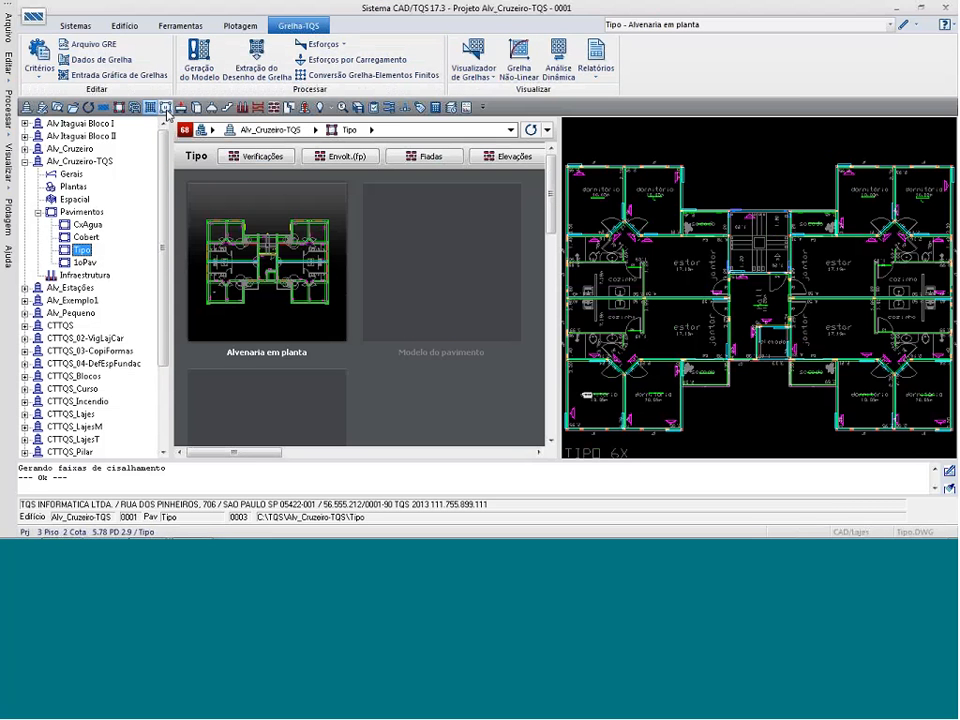
{"action": "left_click", "coordinate": [119, 107]}
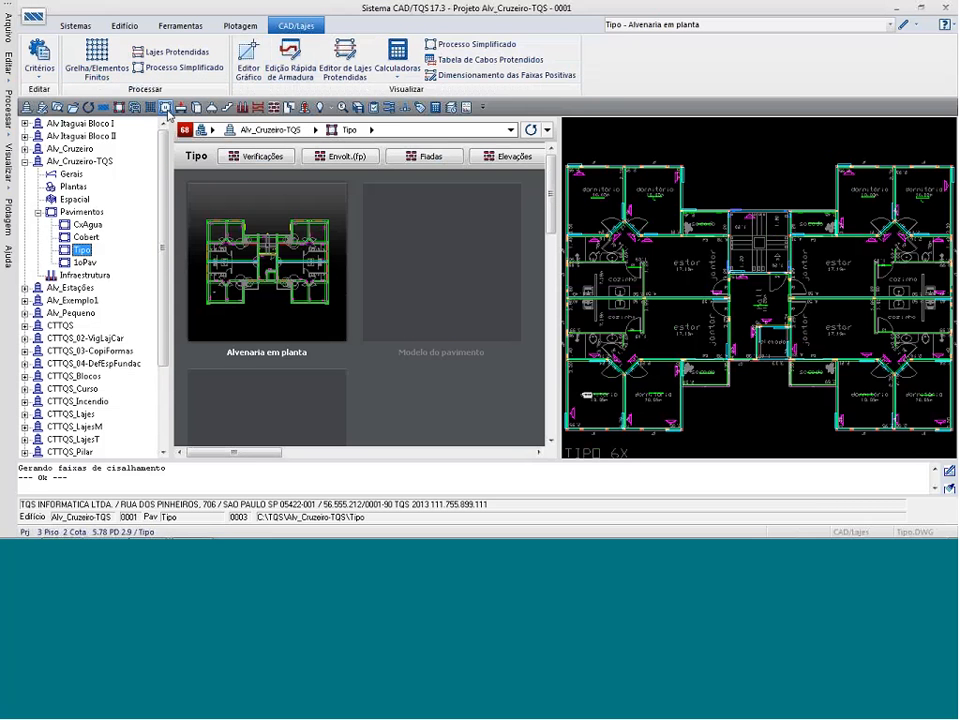
{"action": "left_click", "coordinate": [295, 66]}
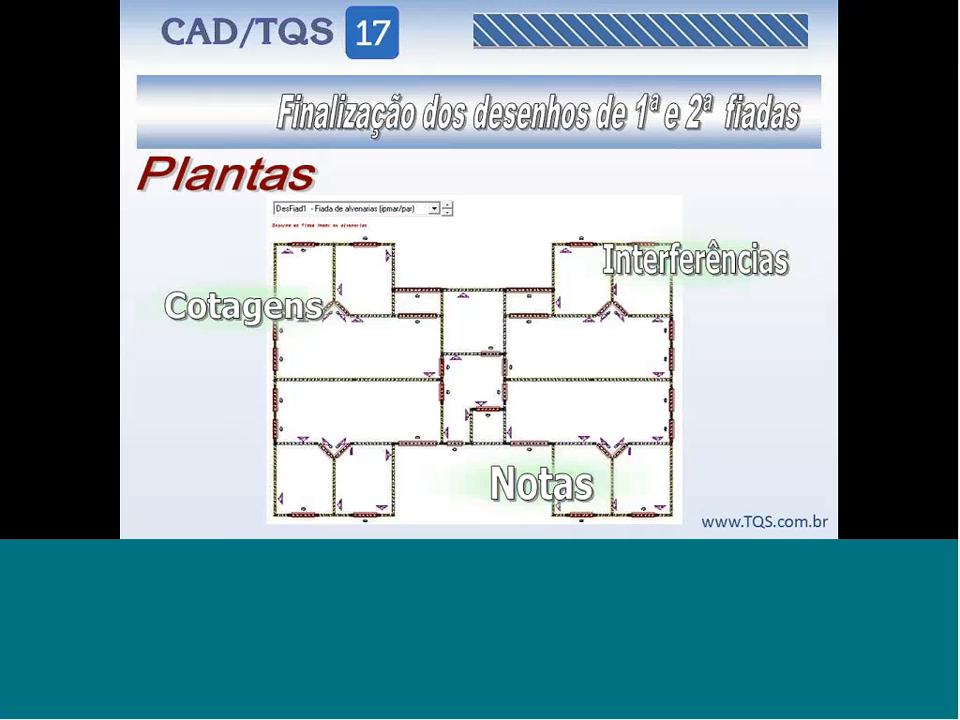
Switch to CAD/TQS, open the Tipo floor's odd-course drawing DesFiad1.DWG for editing, and compare it with the even-course drawing DesFiad2.
{"action": "key", "text": "alt+Tab"}
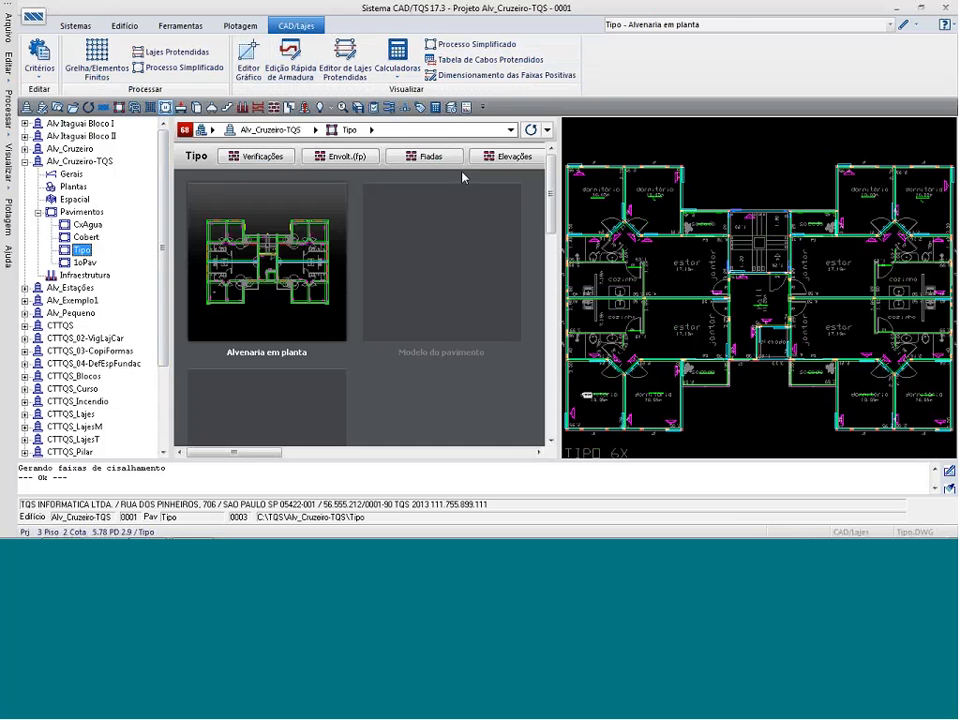
{"action": "left_click", "coordinate": [431, 156]}
{"action": "left_click", "coordinate": [264, 240]}
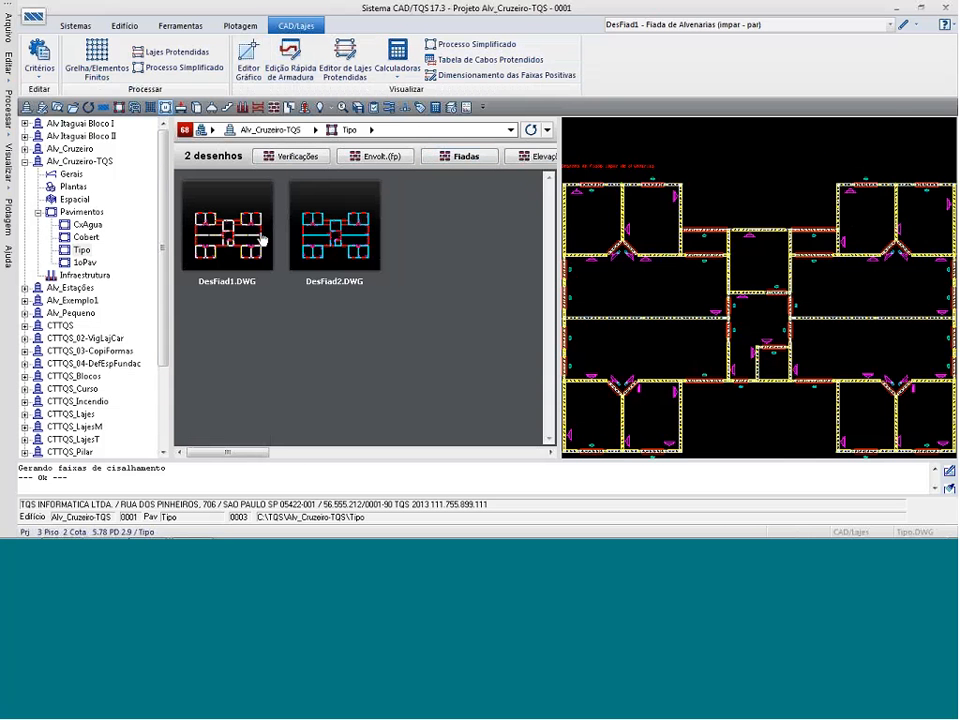
{"action": "left_click", "coordinate": [904, 23]}
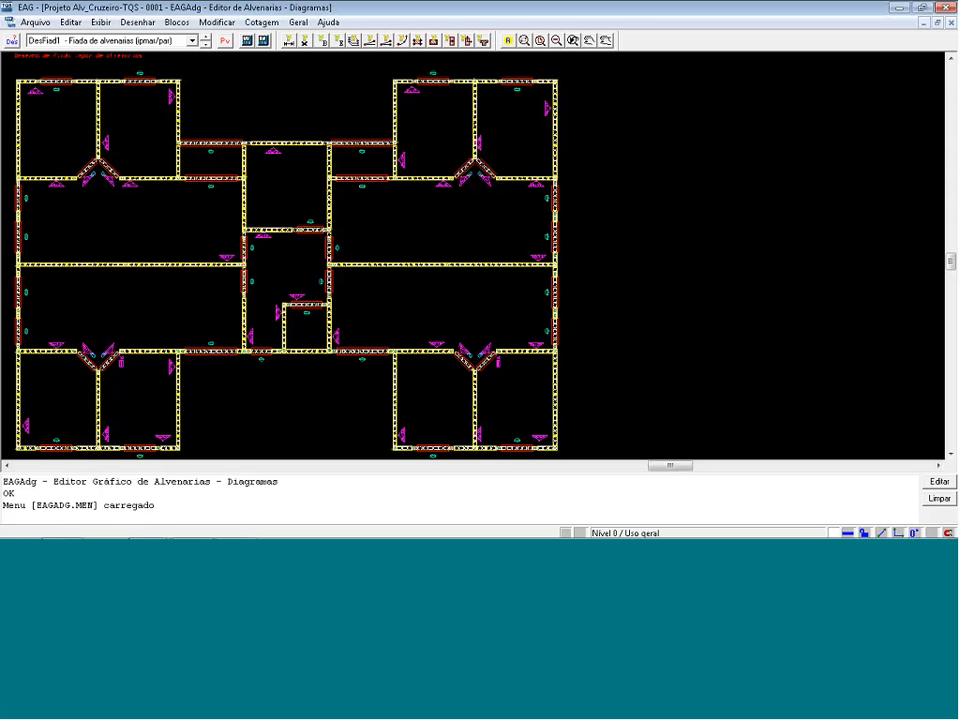
{"action": "left_click", "coordinate": [205, 44]}
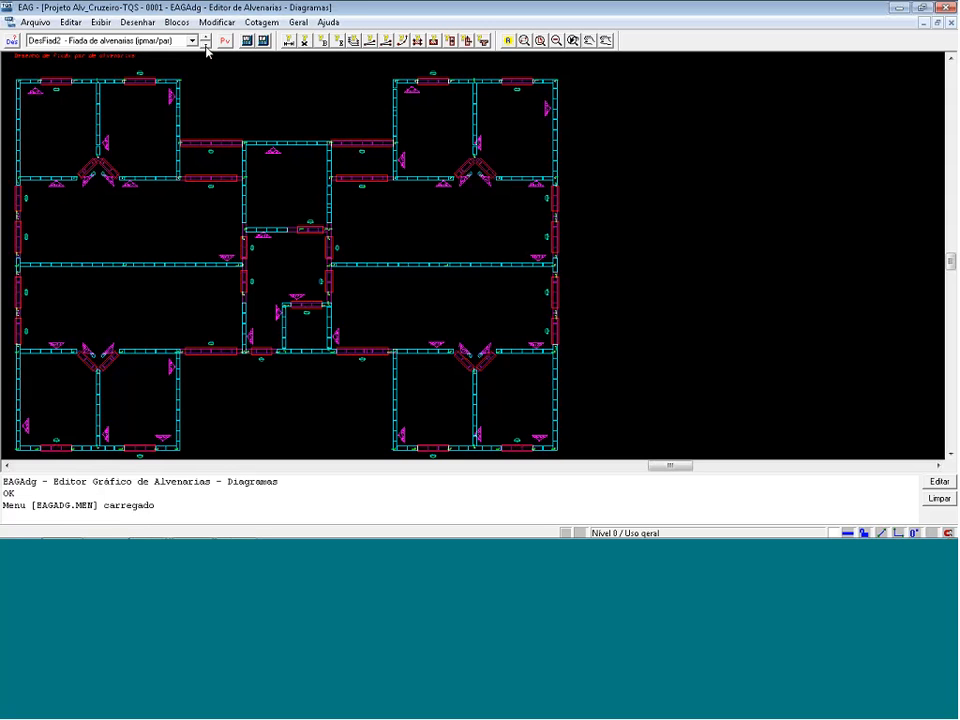
{"action": "left_click", "coordinate": [206, 45]}
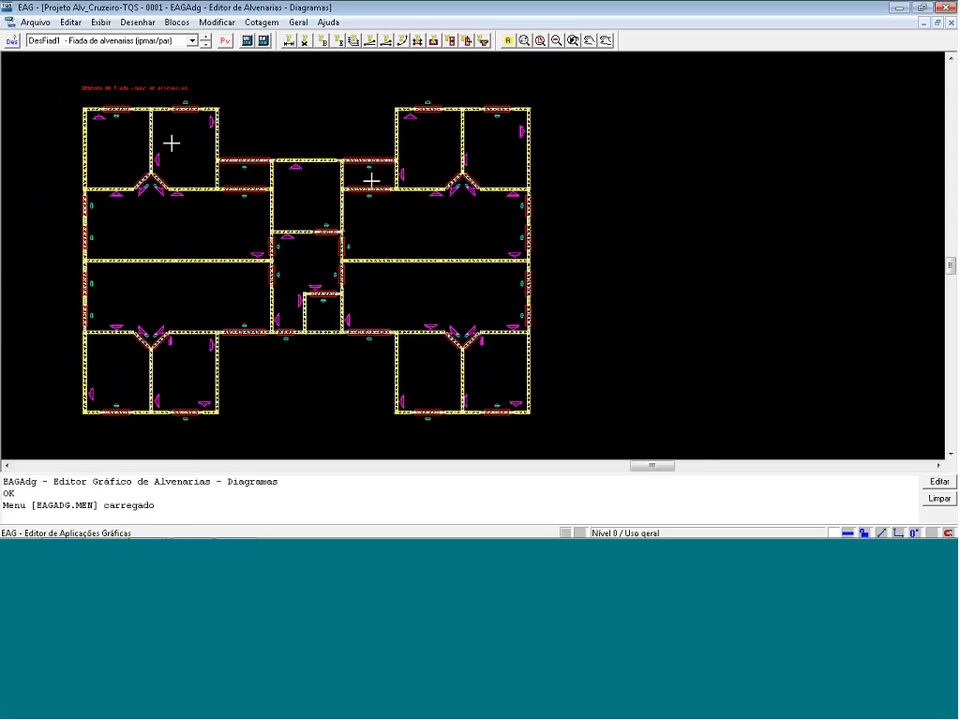
Try to add an aligned dimension across the exterior wall thickness at the plan's upper-left corner.
{"action": "left_click", "coordinate": [40, 67]}
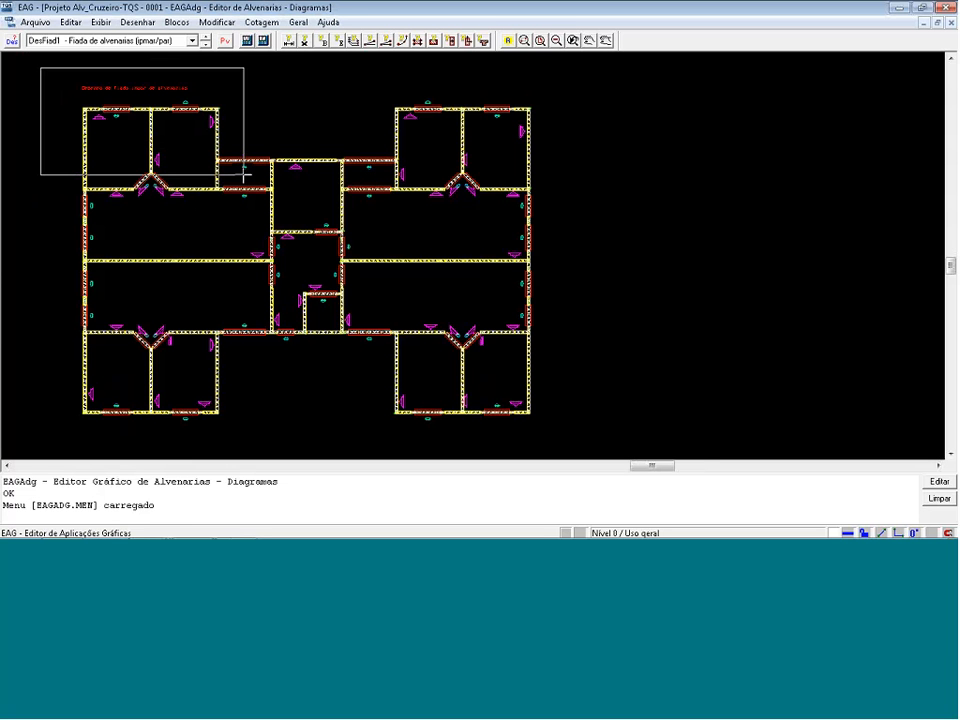
{"action": "left_click", "coordinate": [245, 175]}
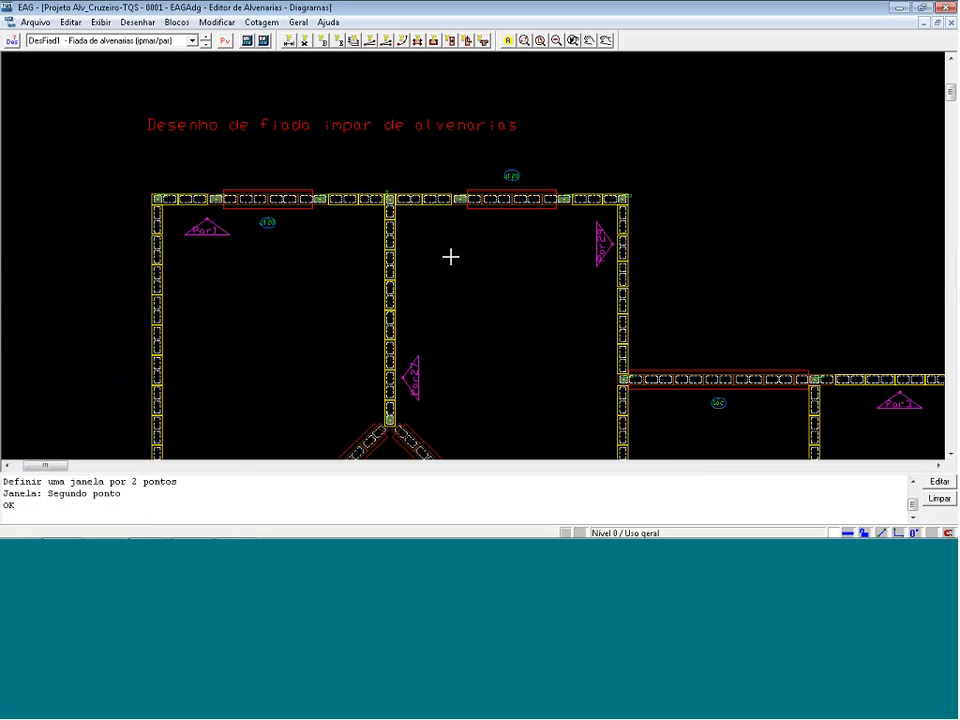
{"action": "left_click", "coordinate": [262, 22]}
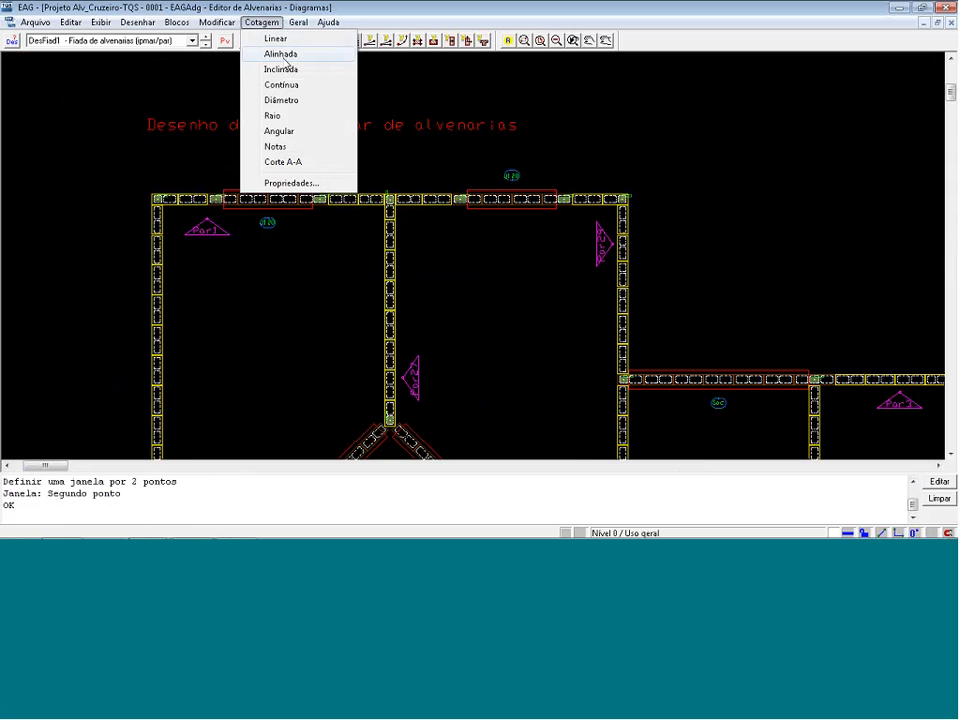
{"action": "left_click", "coordinate": [281, 54]}
{"action": "scroll", "coordinate": [144, 195], "scroll_direction": "up", "scroll_amount": 4}
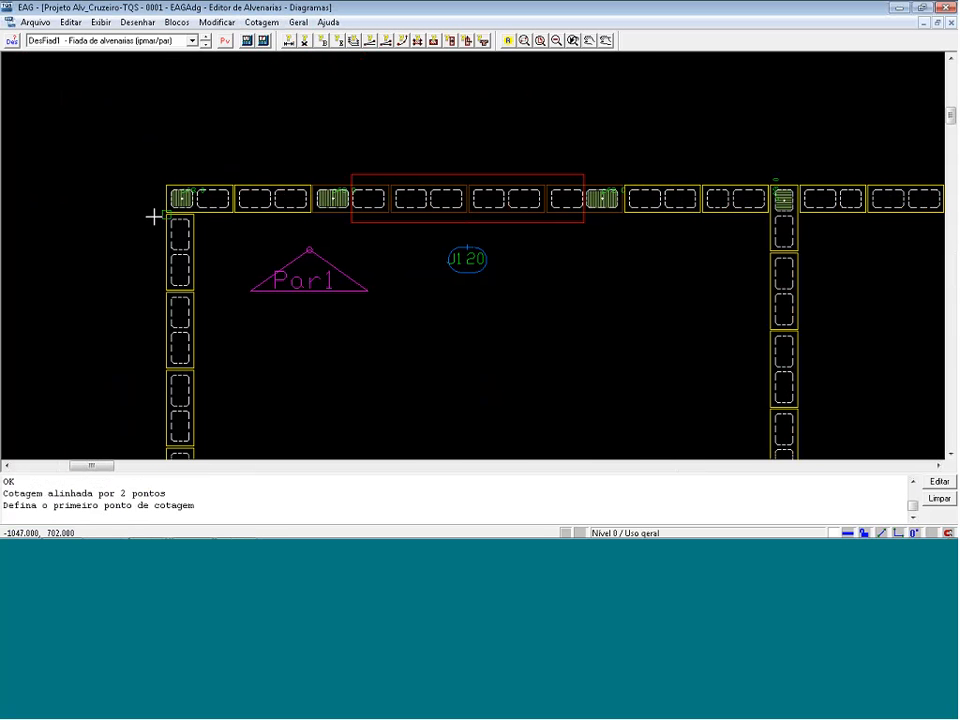
{"action": "left_click", "coordinate": [154, 216]}
{"action": "left_click", "coordinate": [202, 214]}
{"action": "left_click", "coordinate": [251, 150]}
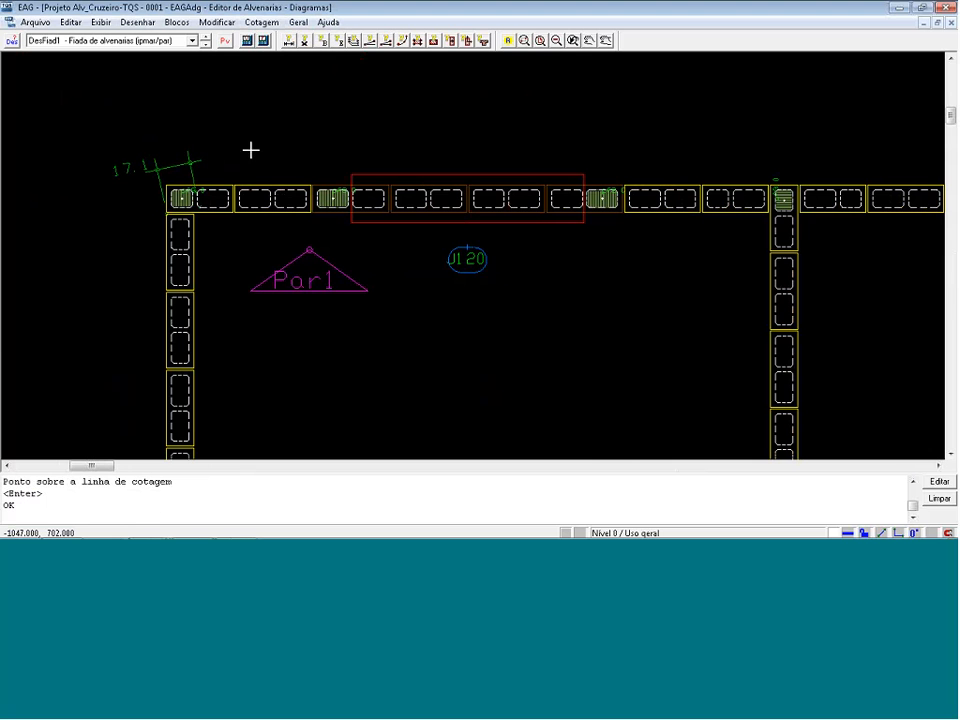
Dimension the upper-left exterior wall's thickness between its two faces, placing the aligned dimension line above the wall beside Par1.
{"action": "left_click", "coordinate": [163, 210]}
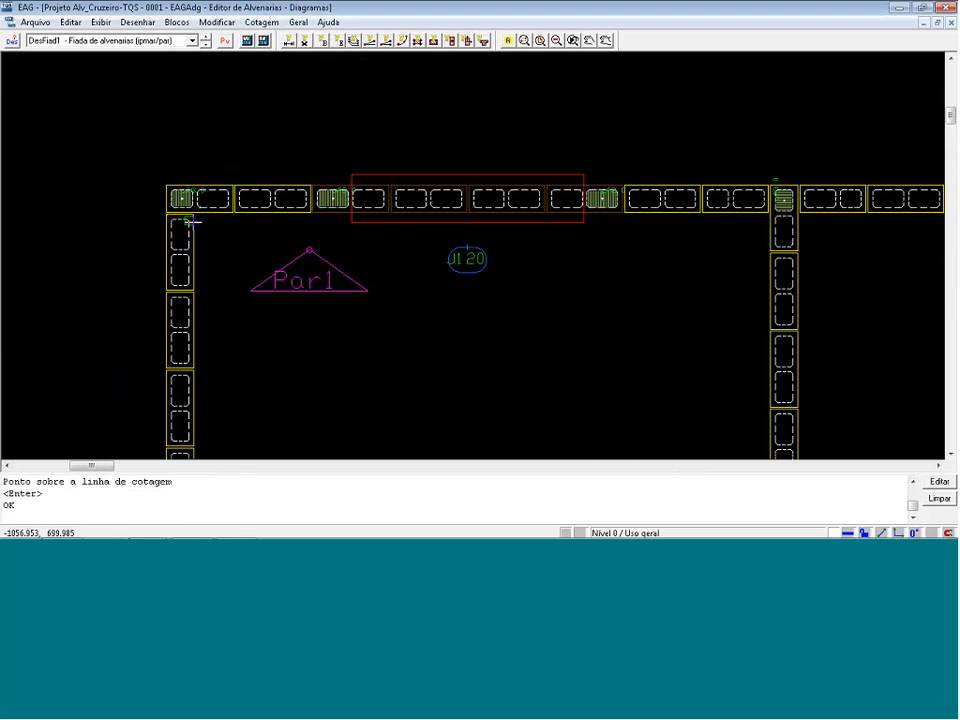
{"action": "left_click", "coordinate": [192, 222]}
{"action": "left_click", "coordinate": [204, 138]}
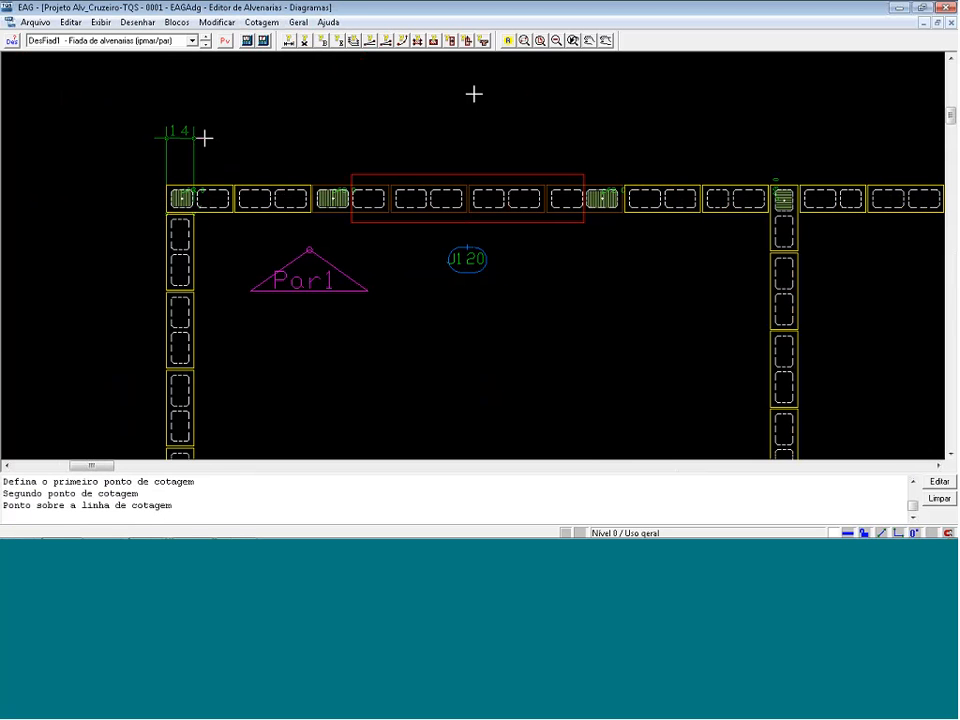
Continue the dimension chain along the upper wall of the two upper-left rooms, through both faces of the dividing wall and the Par29 wall.
{"action": "left_click", "coordinate": [261, 22]}
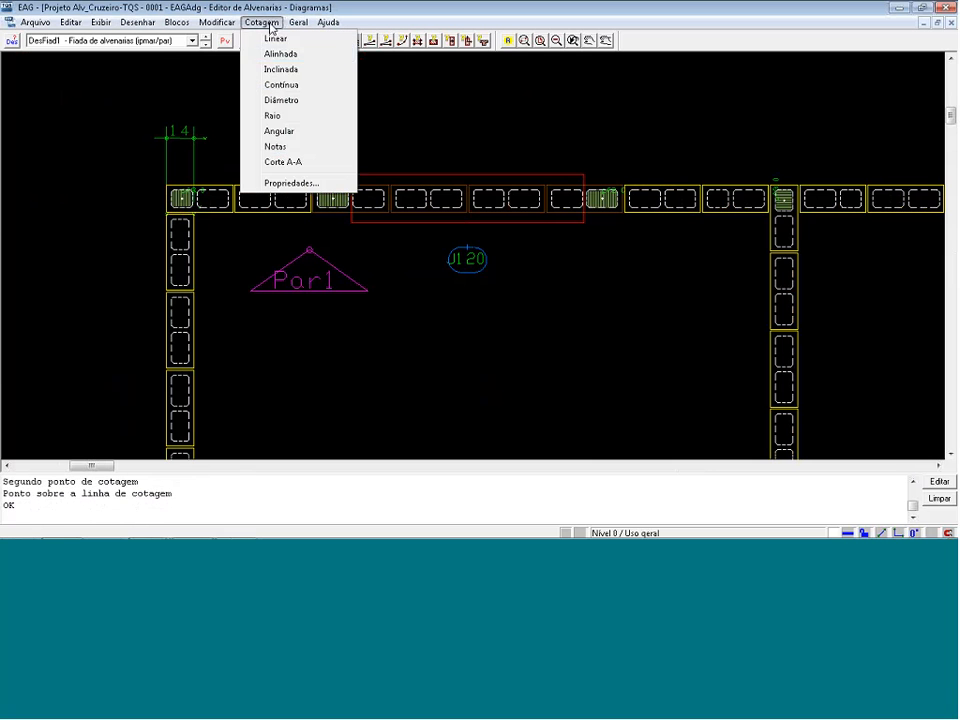
{"action": "left_click", "coordinate": [280, 85]}
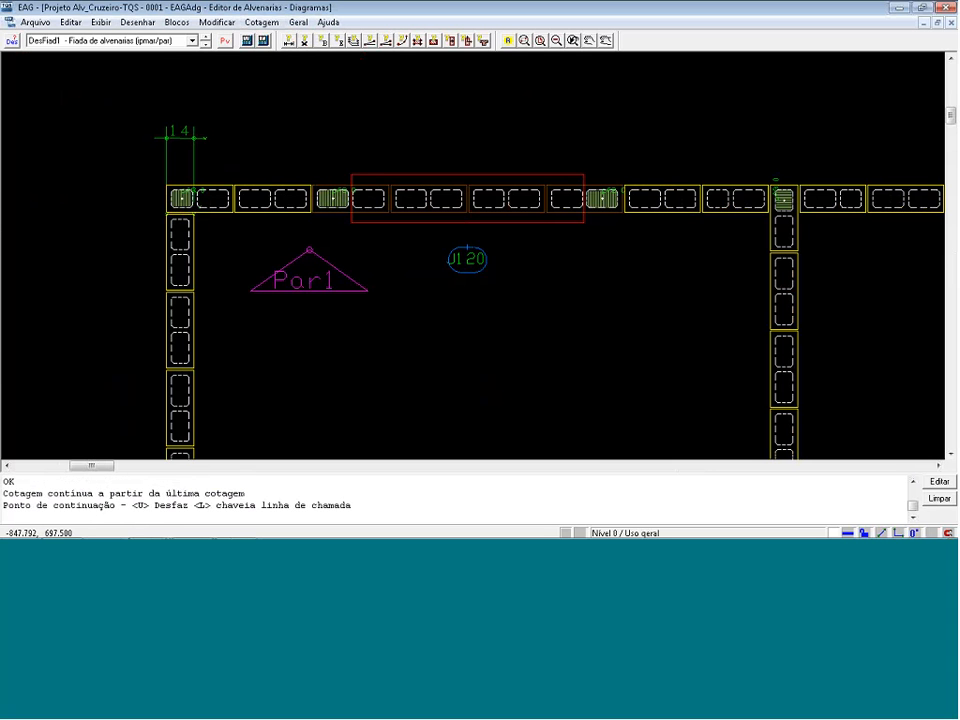
{"action": "scroll", "coordinate": [778, 176], "scroll_direction": "up", "scroll_amount": 2}
{"action": "left_click", "coordinate": [759, 189]}
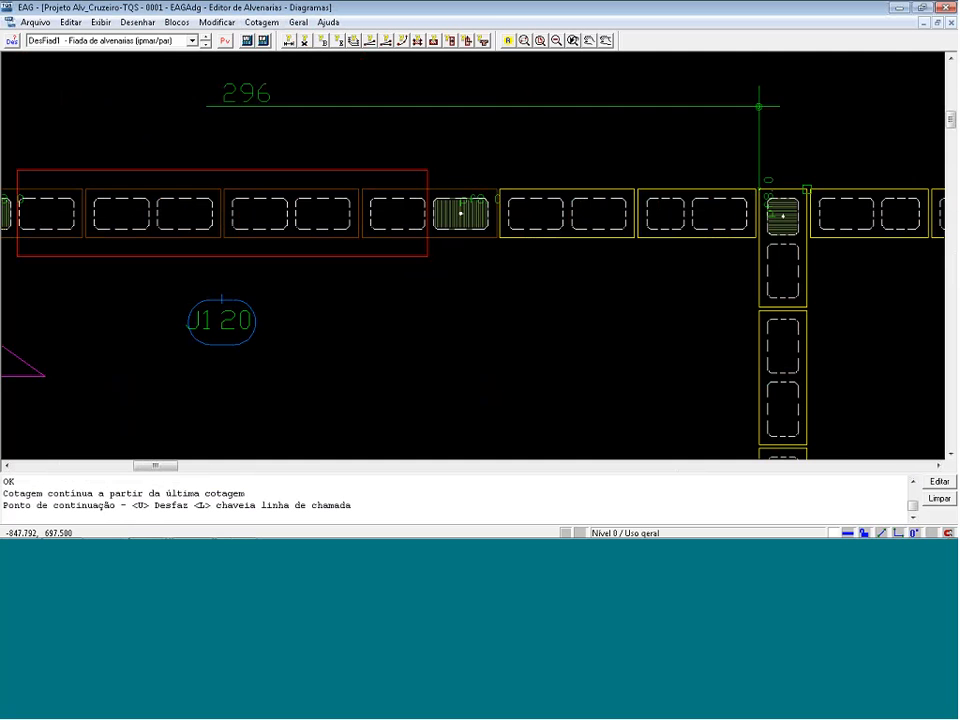
{"action": "left_click", "coordinate": [806, 188]}
{"action": "scroll", "coordinate": [476, 160], "scroll_direction": "down", "scroll_amount": 3}
{"action": "scroll", "coordinate": [860, 186], "scroll_direction": "up", "scroll_amount": 1}
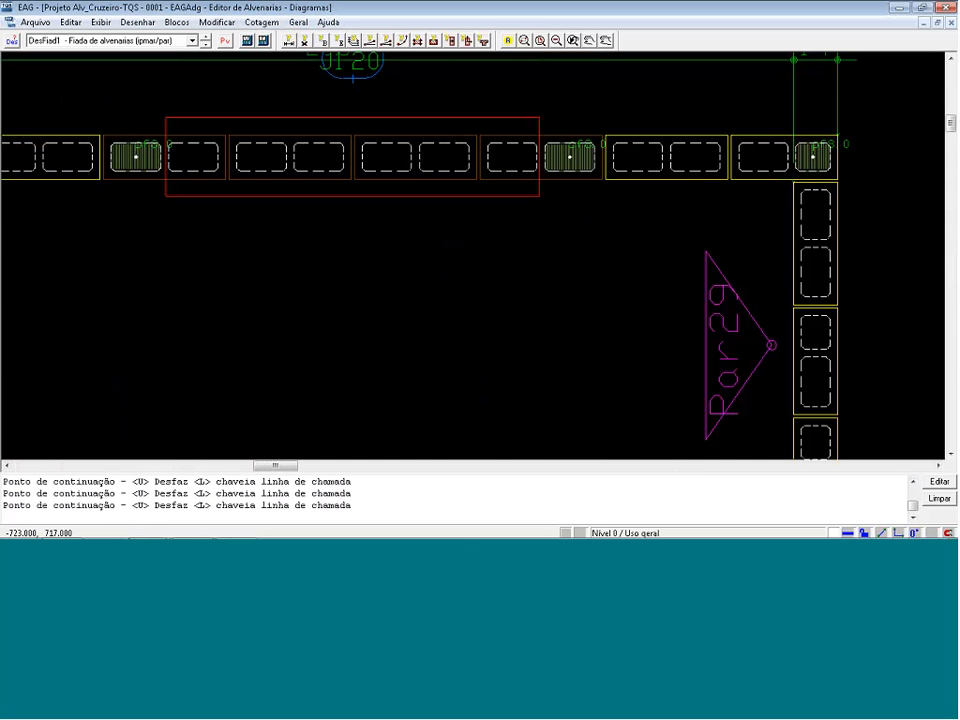
{"action": "key", "text": "Return"}
{"action": "scroll", "coordinate": [932, 285], "scroll_direction": "down", "scroll_amount": 1}
{"action": "scroll", "coordinate": [692, 201], "scroll_direction": "down", "scroll_amount": 3}
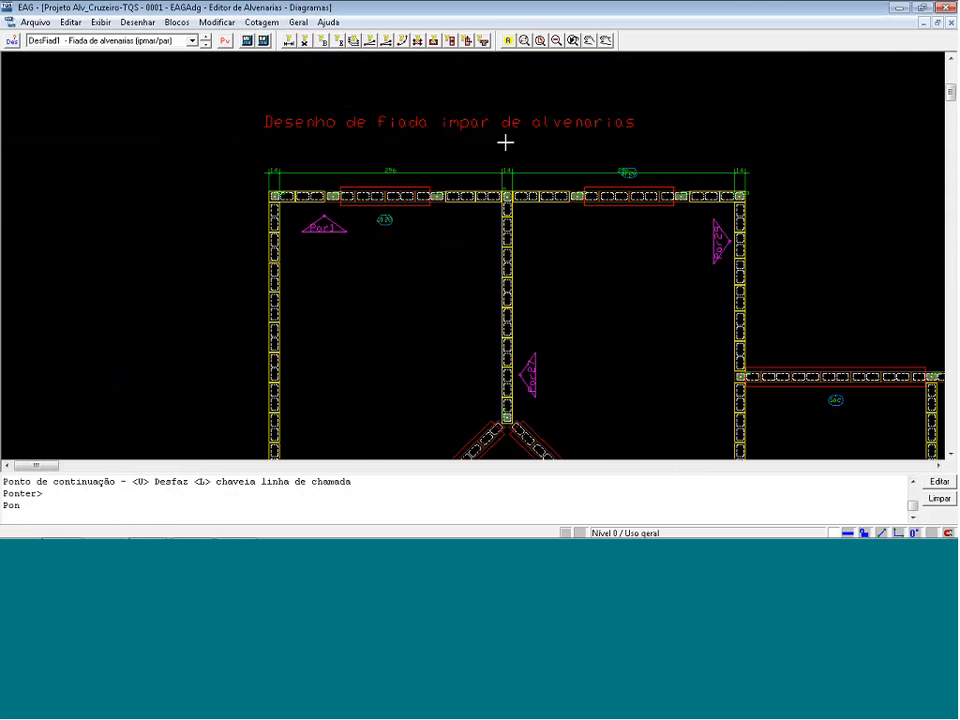
{"action": "scroll", "coordinate": [505, 143], "scroll_direction": "down", "scroll_amount": 2}
{"action": "scroll", "coordinate": [302, 240], "scroll_direction": "down", "scroll_amount": 1}
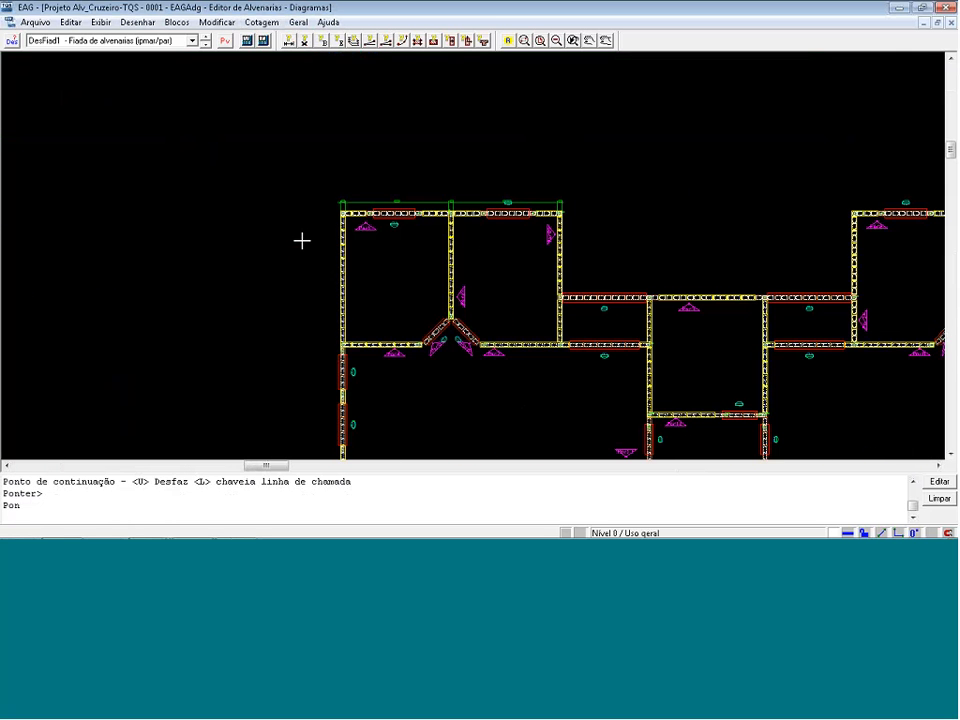
{"action": "scroll", "coordinate": [268, 191], "scroll_direction": "down", "scroll_amount": 2}
{"action": "scroll", "coordinate": [133, 123], "scroll_direction": "down", "scroll_amount": 5}
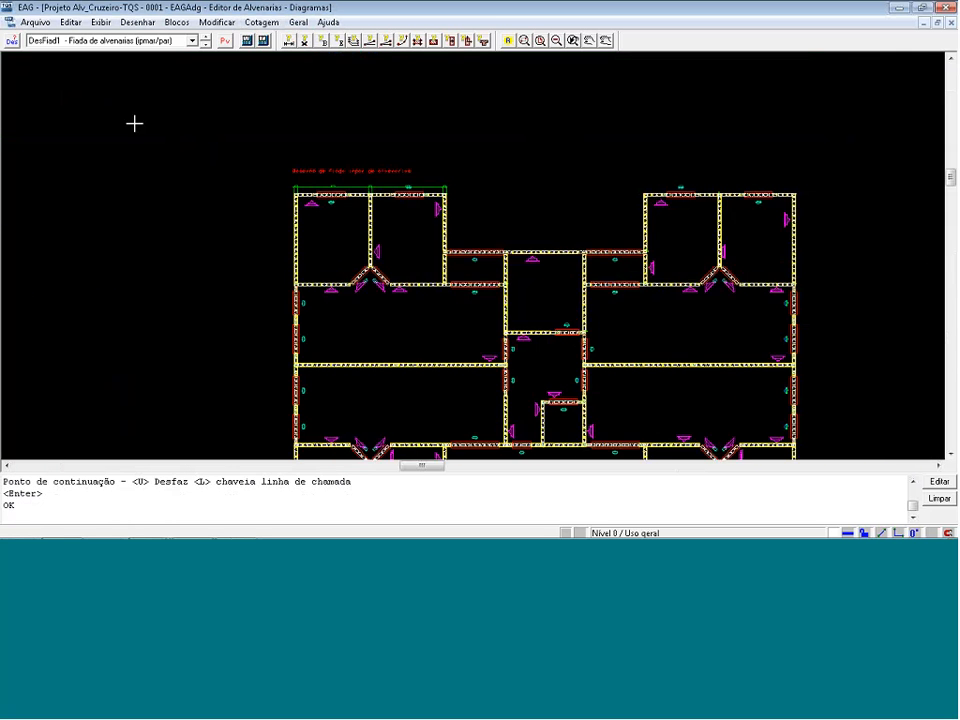
Undo the dimension chain placed along the upper wall of the two upper-left rooms.
{"action": "scroll", "coordinate": [472, 401], "scroll_direction": "up", "scroll_amount": 1}
{"action": "scroll", "coordinate": [470, 399], "scroll_direction": "up", "scroll_amount": 1}
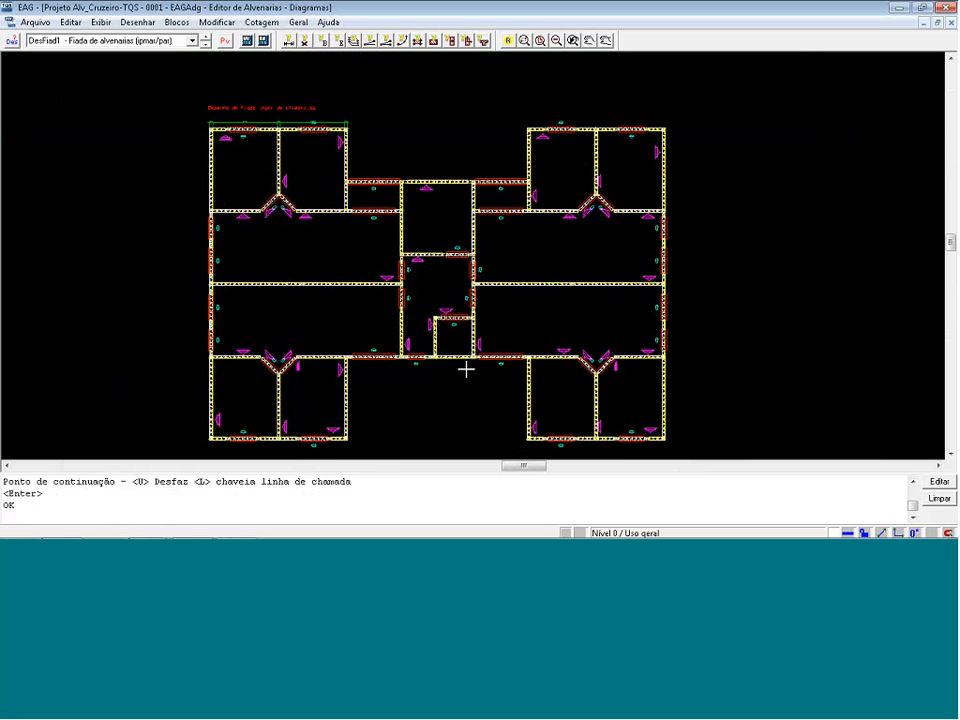
{"action": "key", "text": "ctrl+z"}
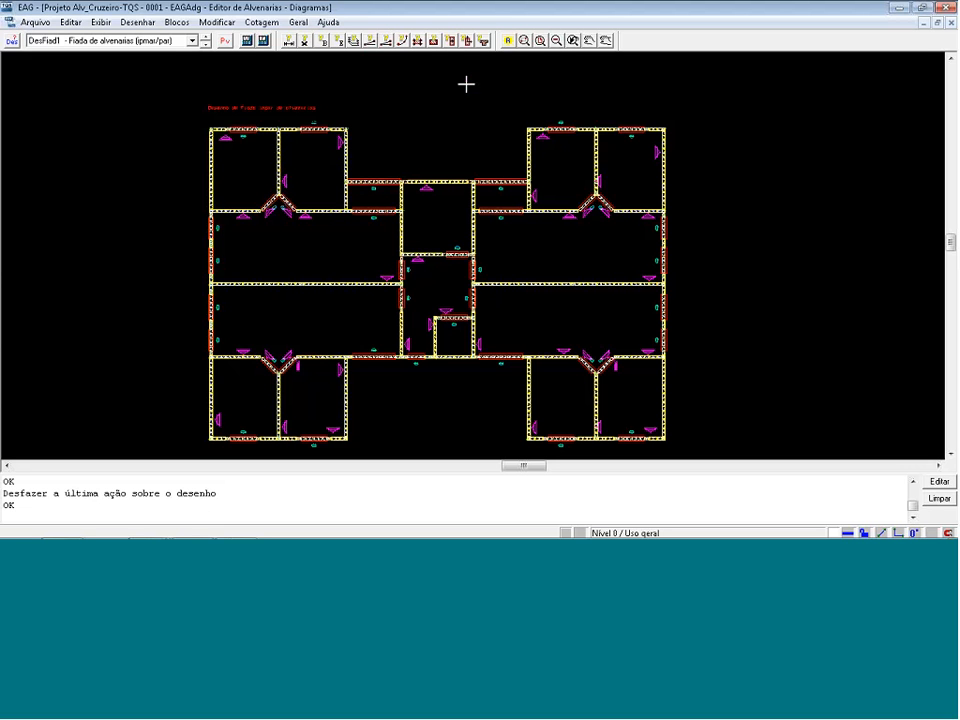
Draw a vertical axis line from the origin 0,0 up past the plan's upper edge, about 944 units long.
{"action": "left_click", "coordinate": [466, 42]}
{"action": "type", "text": "0,0"}
{"action": "key", "text": "Return"}
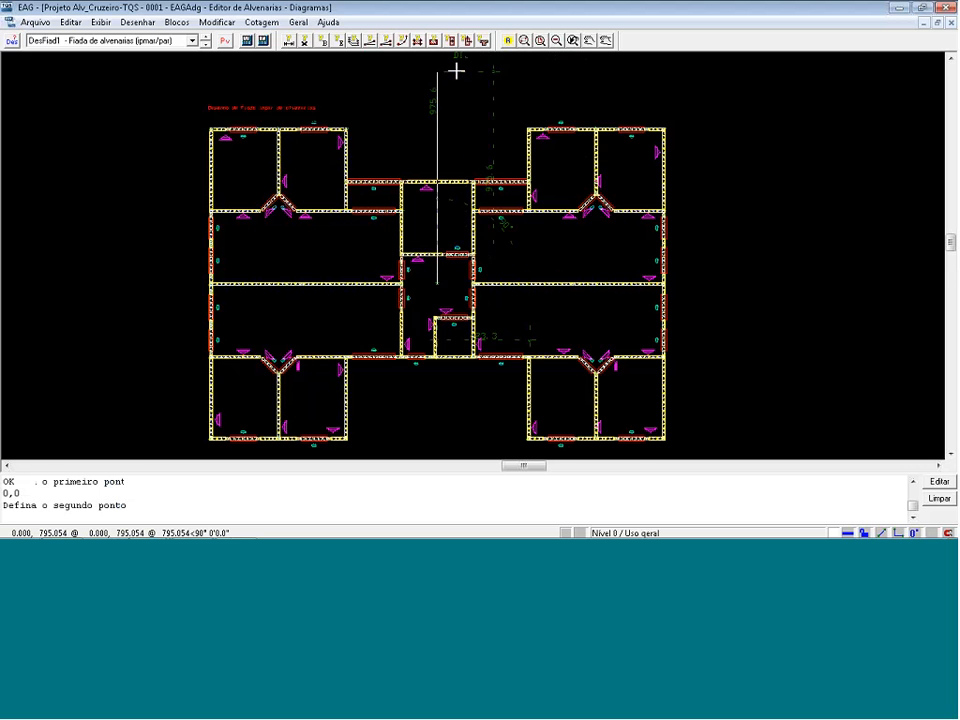
{"action": "key", "text": "Return"}
{"action": "scroll", "coordinate": [435, 290], "scroll_direction": "up", "scroll_amount": 1}
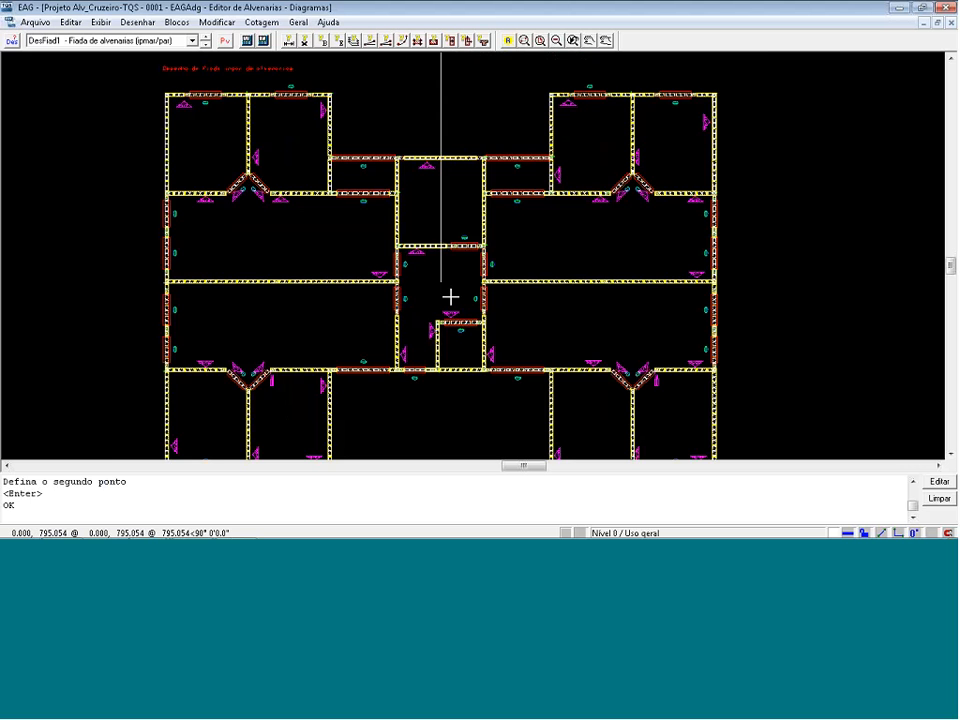
Draw a horizontal axis line from the vertical line's lower endpoint leftward past the plan's exterior wall, about 1388 units long.
{"action": "key", "text": "Return"}
{"action": "scroll", "coordinate": [450, 297], "scroll_direction": "up", "scroll_amount": 1}
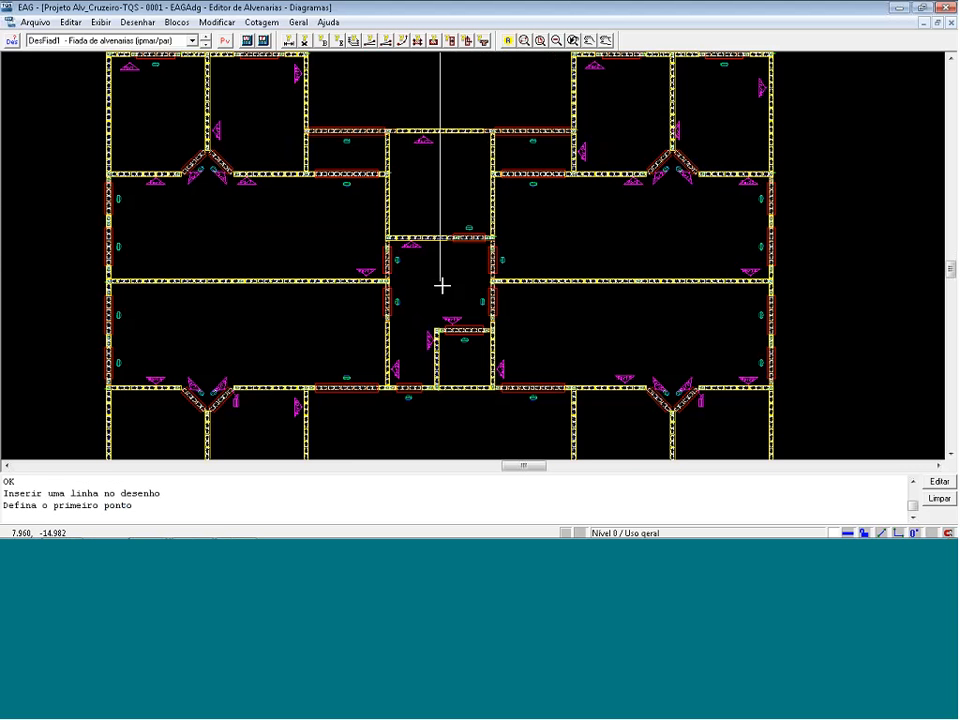
{"action": "scroll", "coordinate": [442, 286], "scroll_direction": "up", "scroll_amount": 1}
{"action": "scroll", "coordinate": [414, 270], "scroll_direction": "up", "scroll_amount": 1}
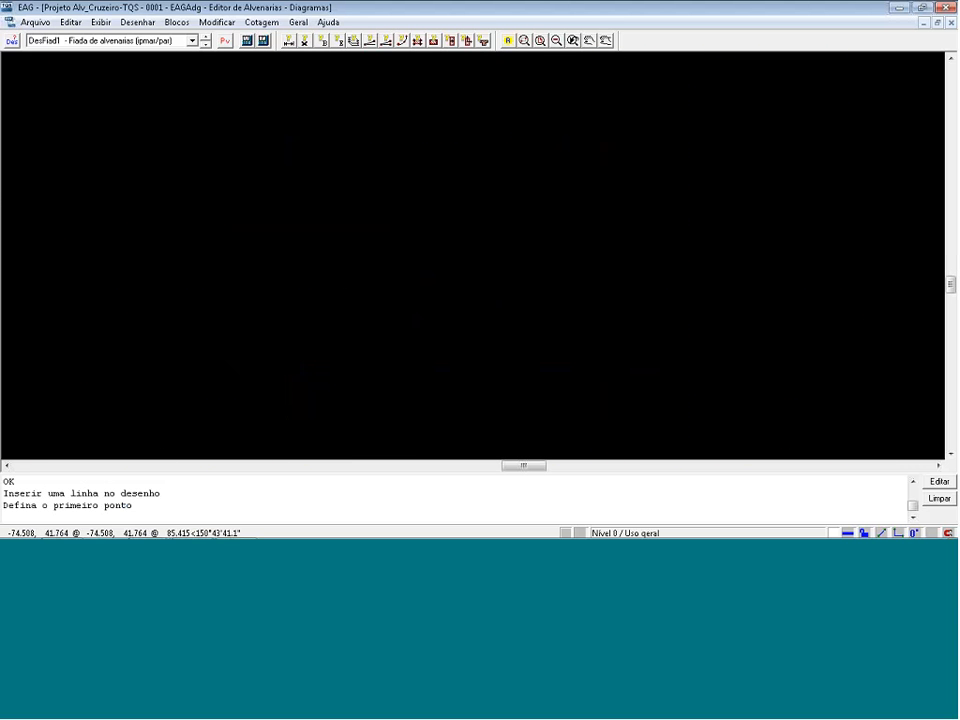
{"action": "key", "text": "e"}
{"action": "left_click", "coordinate": [43, 256]}
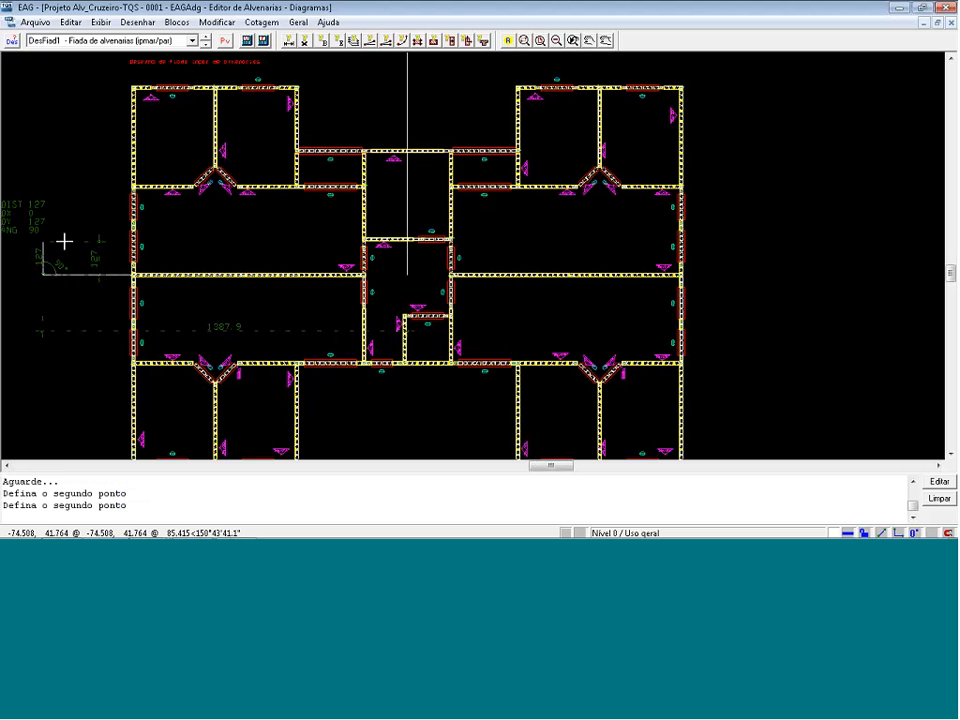
{"action": "key", "text": "Return"}
Copy the horizontal axis line once from its left endpoint to the axis intersection, extending it across the right half of the plan.
{"action": "key", "text": "F6"}
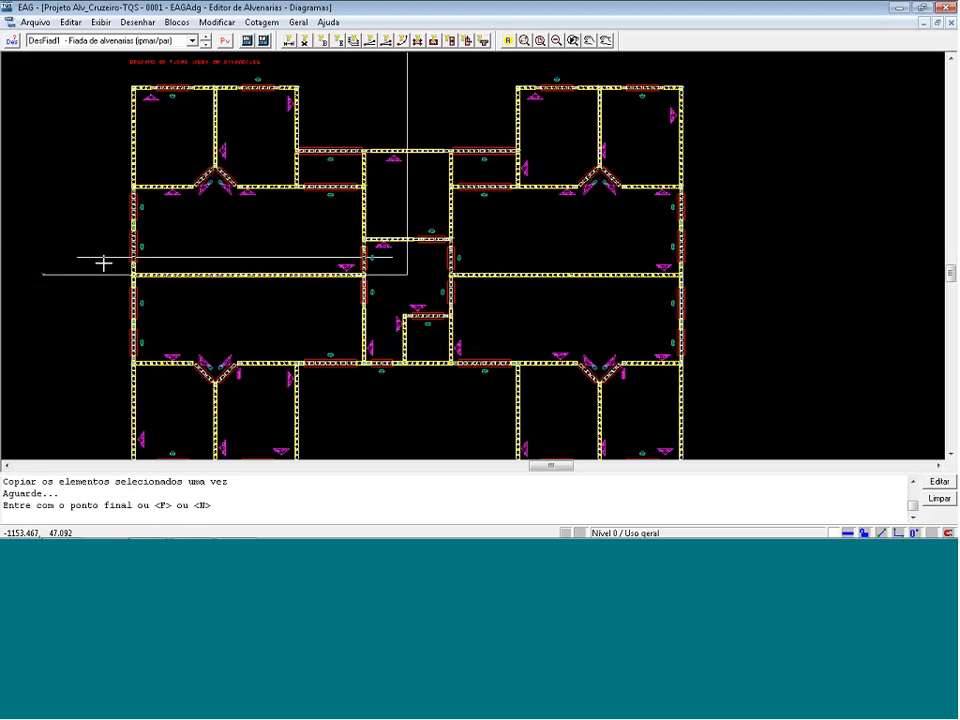
{"action": "key", "text": "p"}
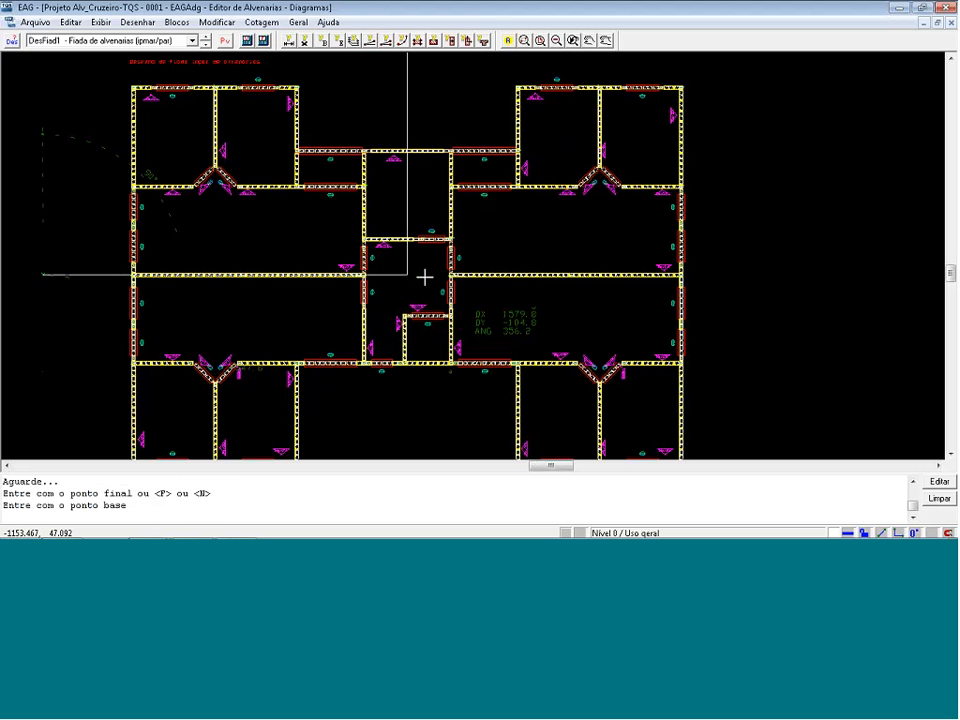
{"action": "key", "text": "e"}
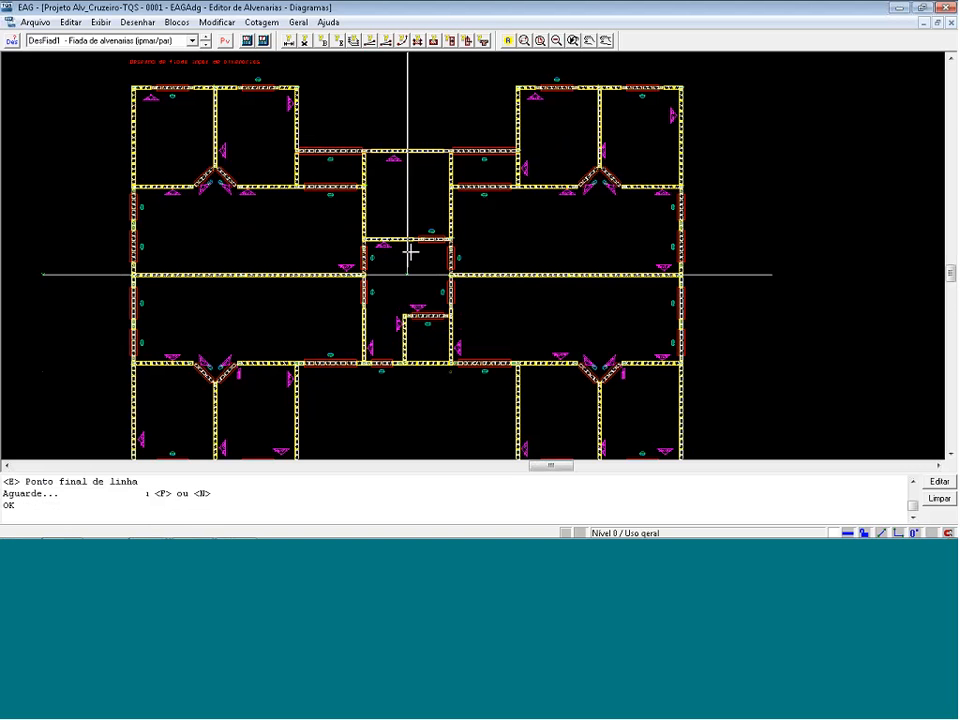
Copy the vertical axis line once from its upper endpoint to the axis intersection, extending it through the lower half of the plan.
{"action": "scroll", "coordinate": [409, 81], "scroll_direction": "down", "scroll_amount": 1}
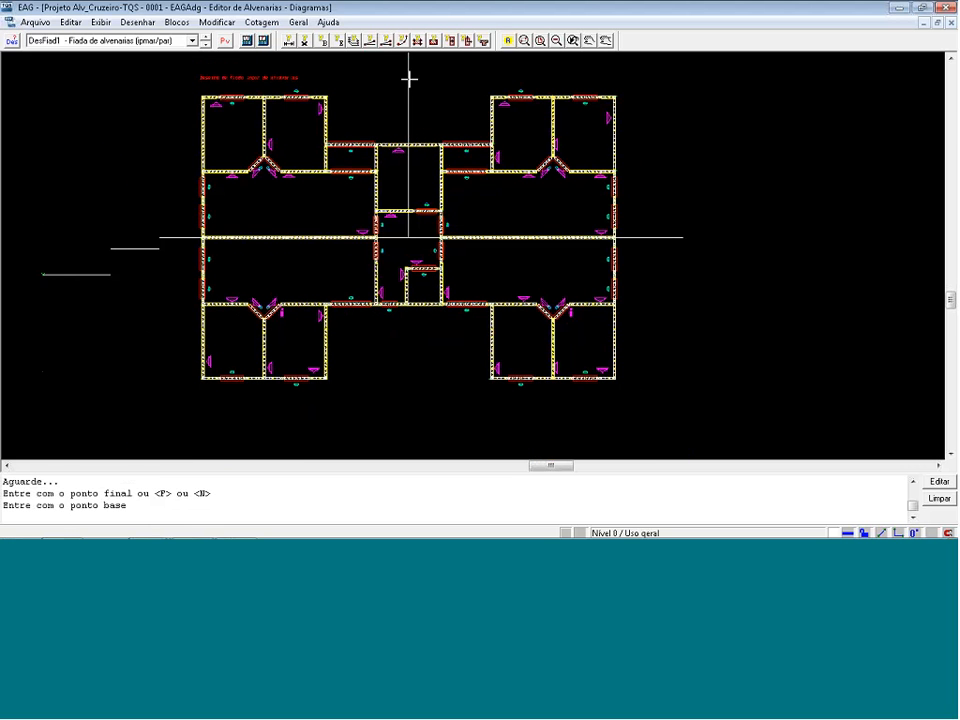
{"action": "left_click", "coordinate": [408, 230]}
{"action": "scroll", "coordinate": [408, 230], "scroll_direction": "up", "scroll_amount": 1}
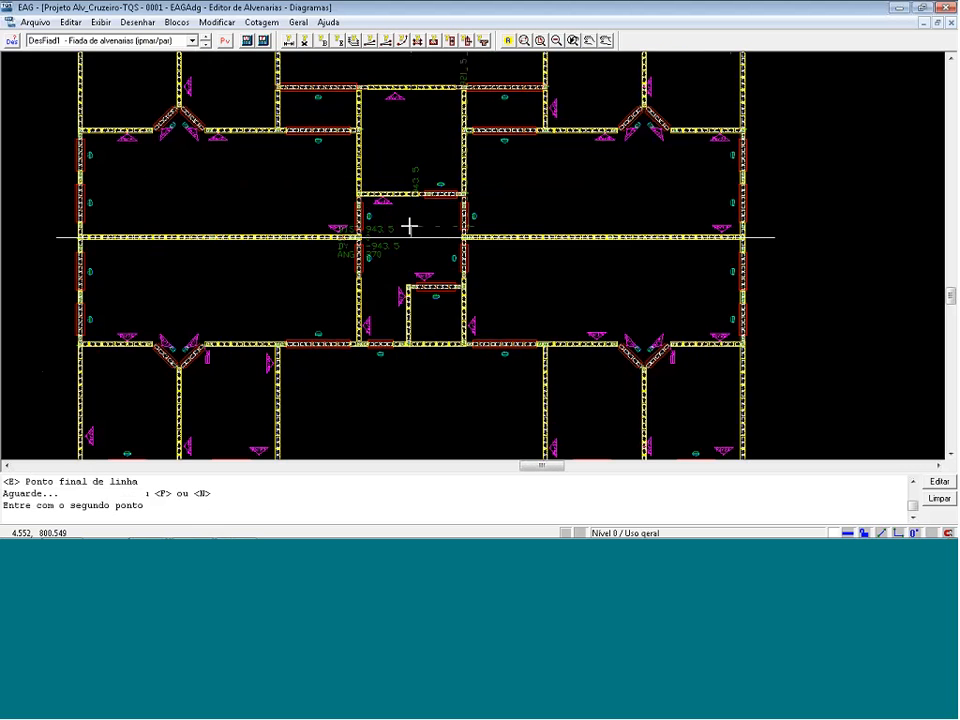
{"action": "key", "text": "e"}
{"action": "scroll", "coordinate": [442, 240], "scroll_direction": "down", "scroll_amount": 2}
{"action": "scroll", "coordinate": [478, 223], "scroll_direction": "up", "scroll_amount": 1}
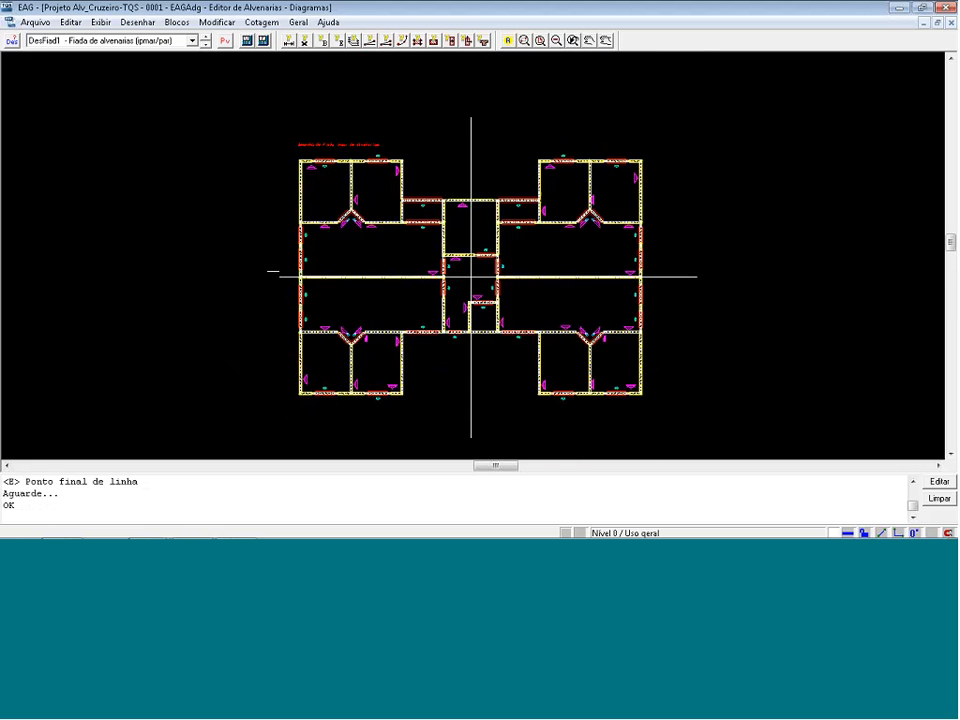
{"action": "scroll", "coordinate": [494, 178], "scroll_direction": "up", "scroll_amount": 1}
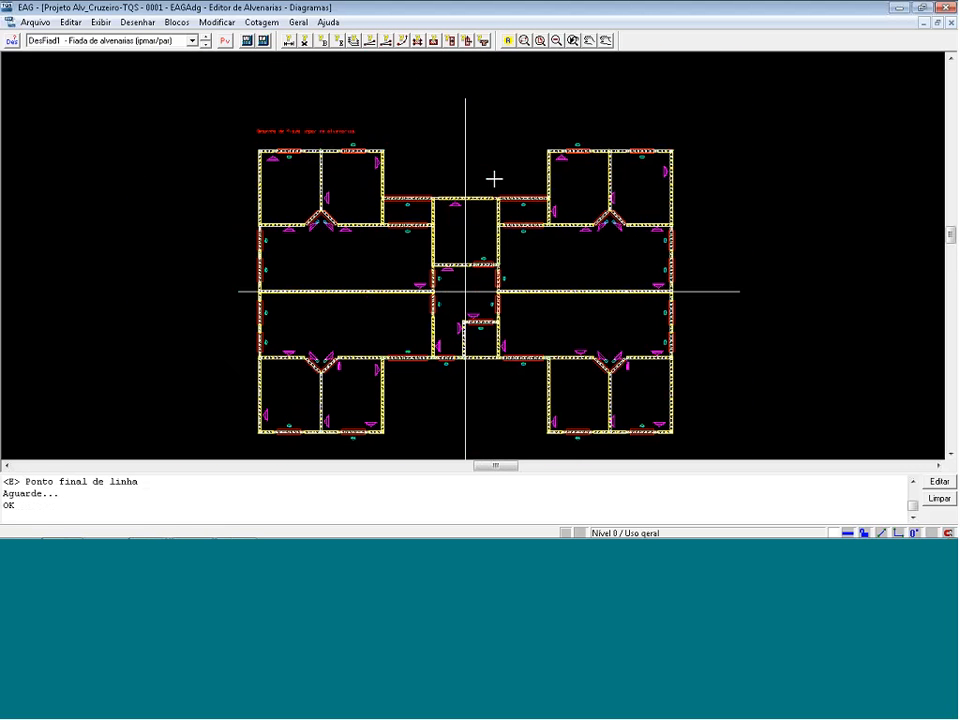
Add a linear dimension from the vertical axis line to the Par34 wall's outer face, placing it above the Par3 wall.
{"action": "scroll", "coordinate": [570, 169], "scroll_direction": "up", "scroll_amount": 4}
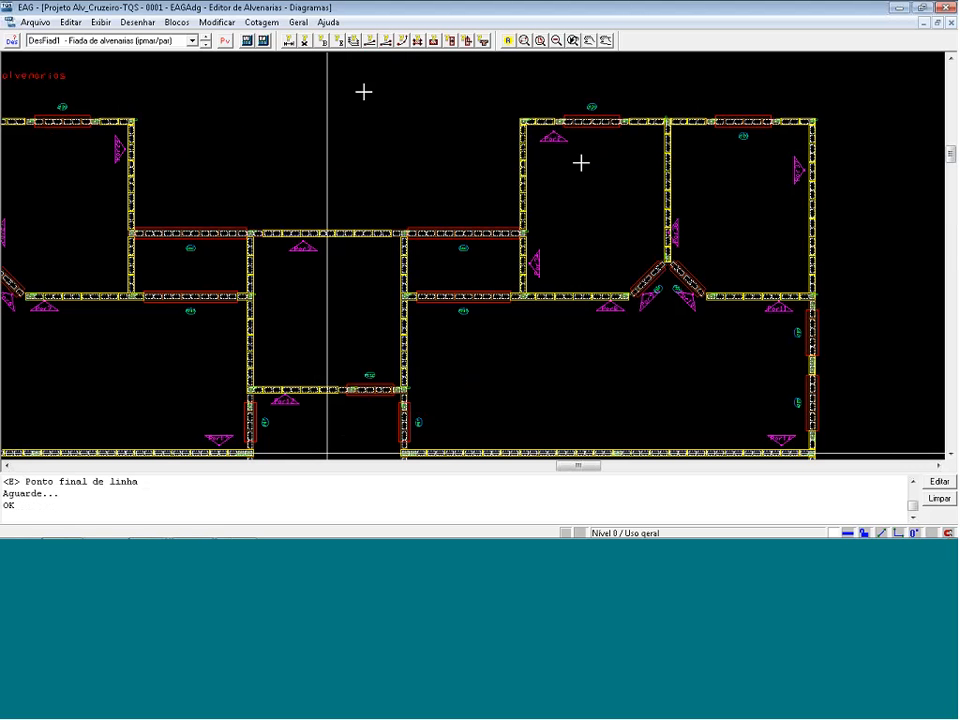
{"action": "left_click", "coordinate": [264, 24]}
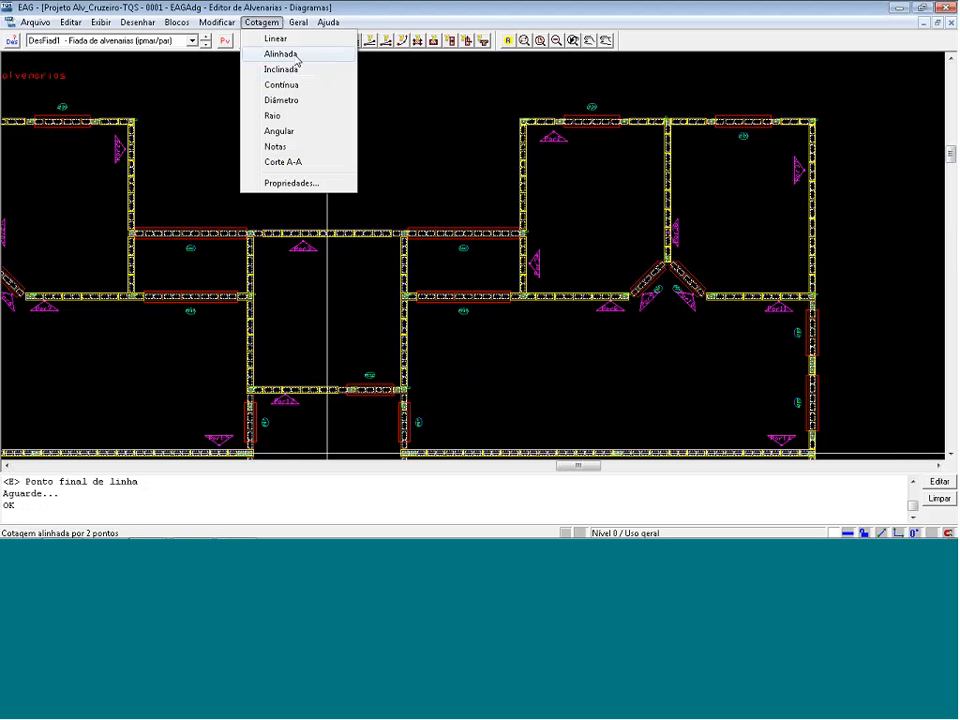
{"action": "left_click", "coordinate": [295, 43]}
{"action": "scroll", "coordinate": [326, 141], "scroll_direction": "up", "scroll_amount": 1}
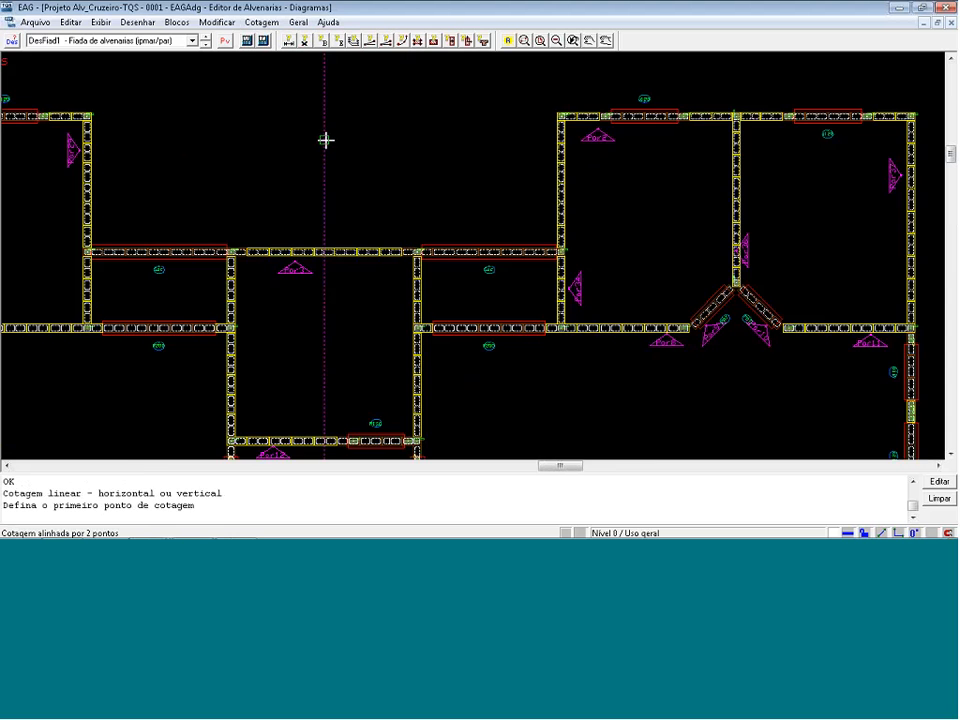
{"action": "left_click", "coordinate": [328, 140]}
{"action": "scroll", "coordinate": [548, 151], "scroll_direction": "up", "scroll_amount": 1}
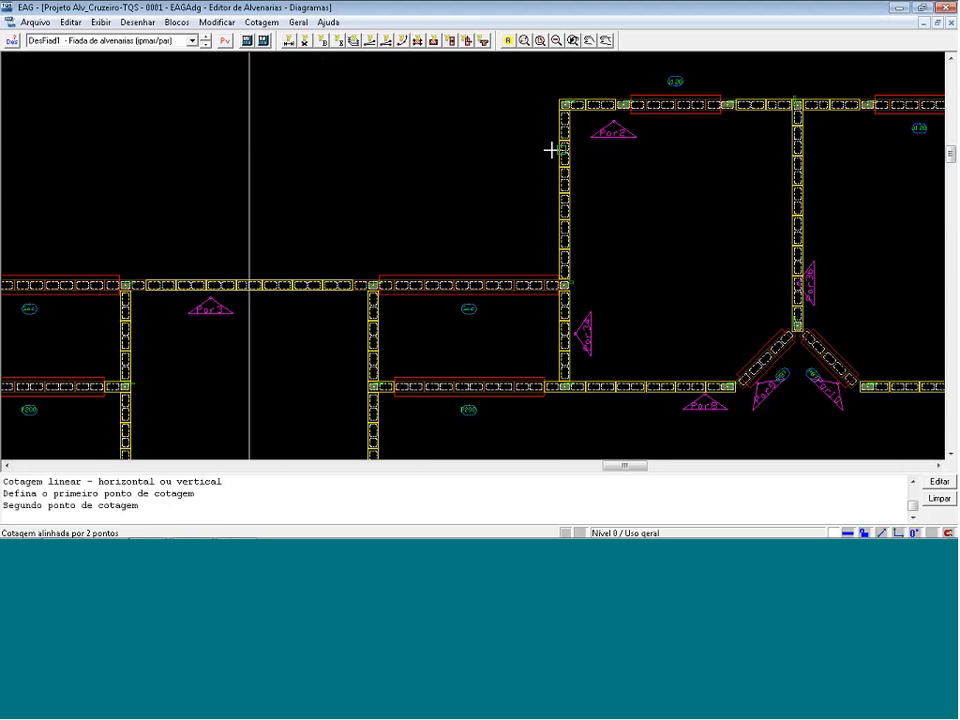
{"action": "left_click", "coordinate": [541, 146]}
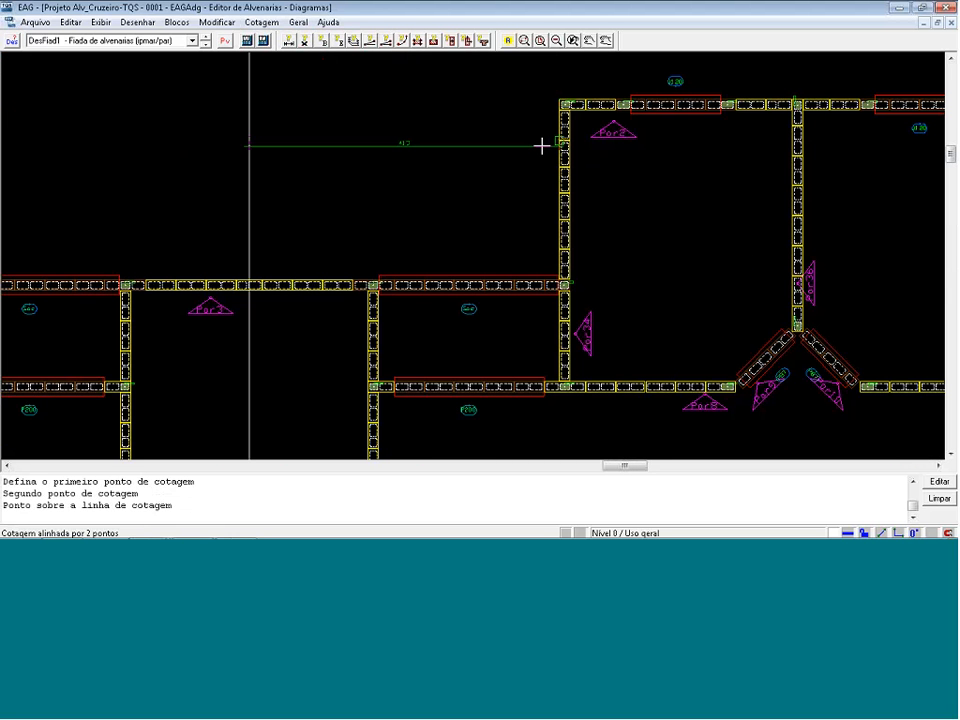
{"action": "left_click", "coordinate": [508, 153]}
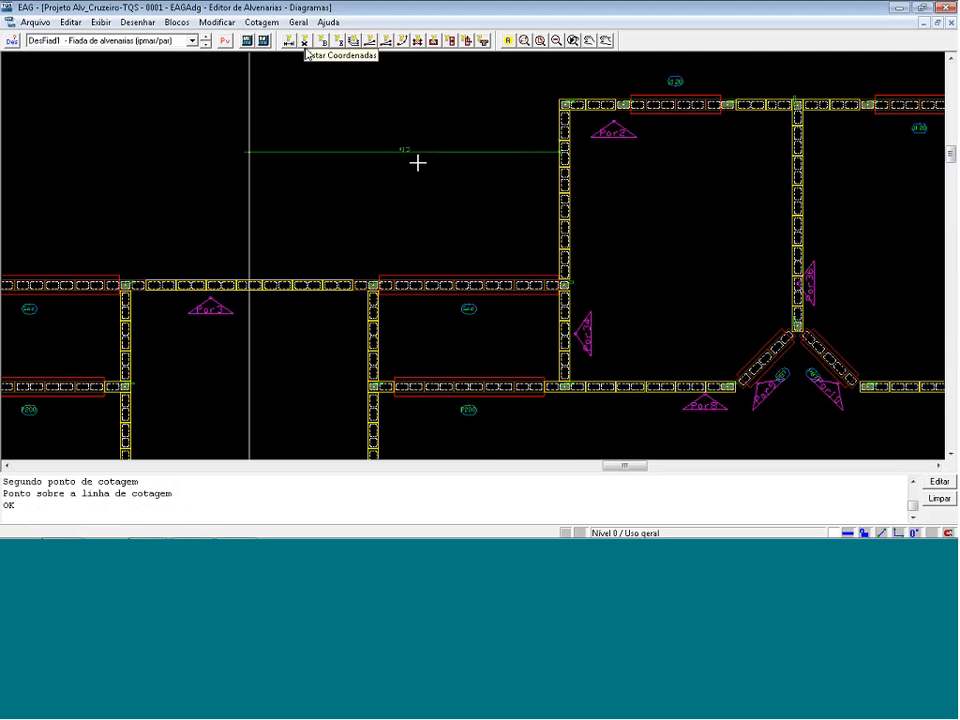
{"action": "scroll", "coordinate": [593, 114], "scroll_direction": "down", "scroll_amount": 3}
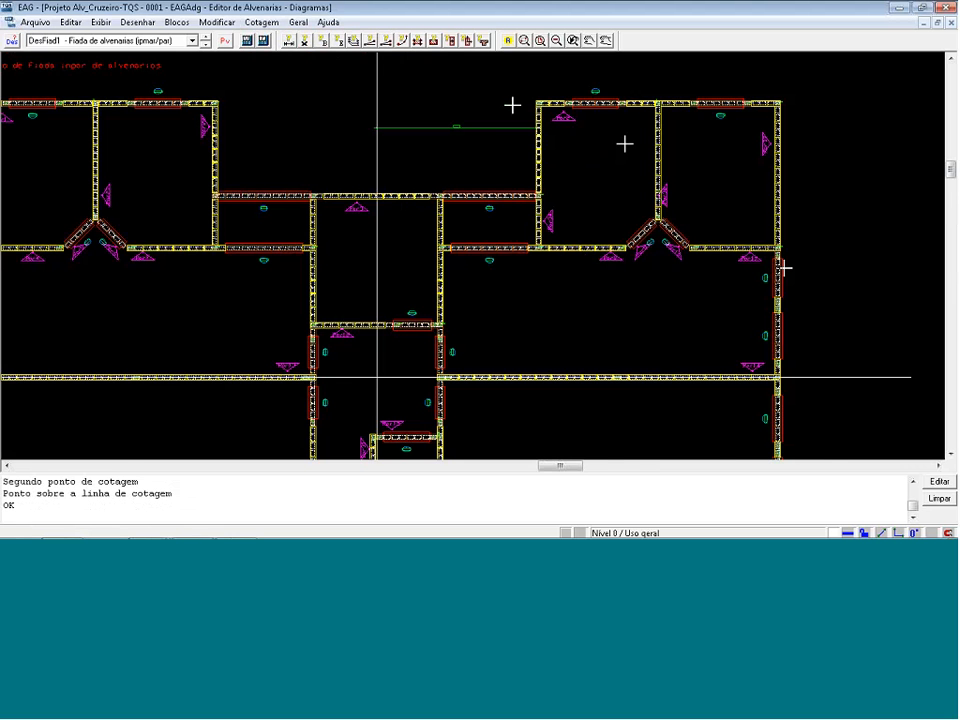
{"action": "scroll", "coordinate": [843, 314], "scroll_direction": "up", "scroll_amount": 2}
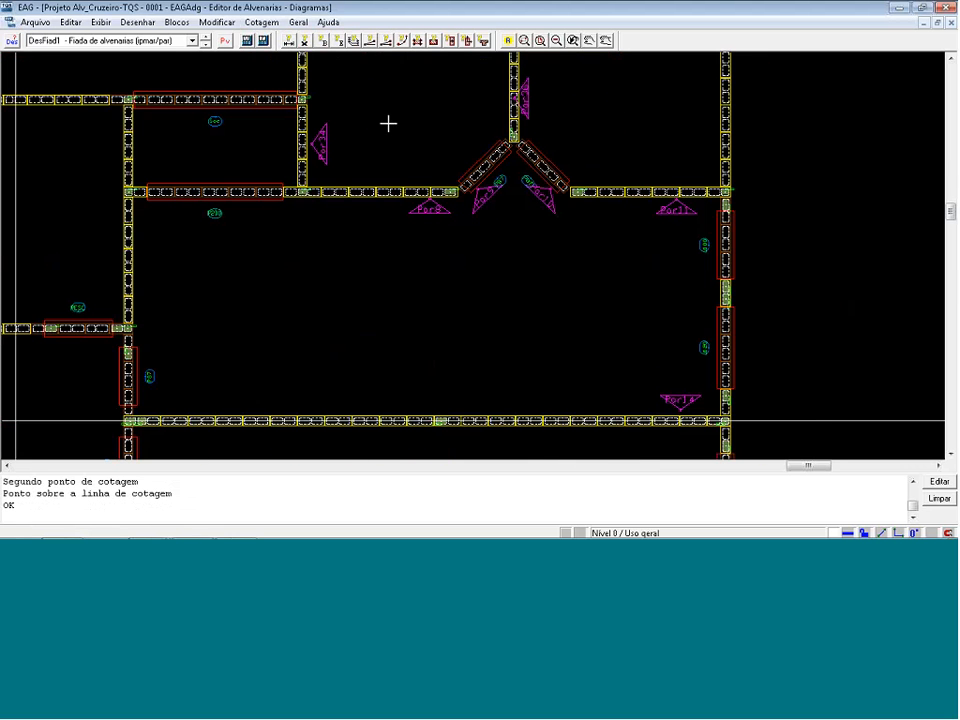
{"action": "left_click", "coordinate": [288, 42]}
{"action": "scroll", "coordinate": [346, 421], "scroll_direction": "up", "scroll_amount": 1}
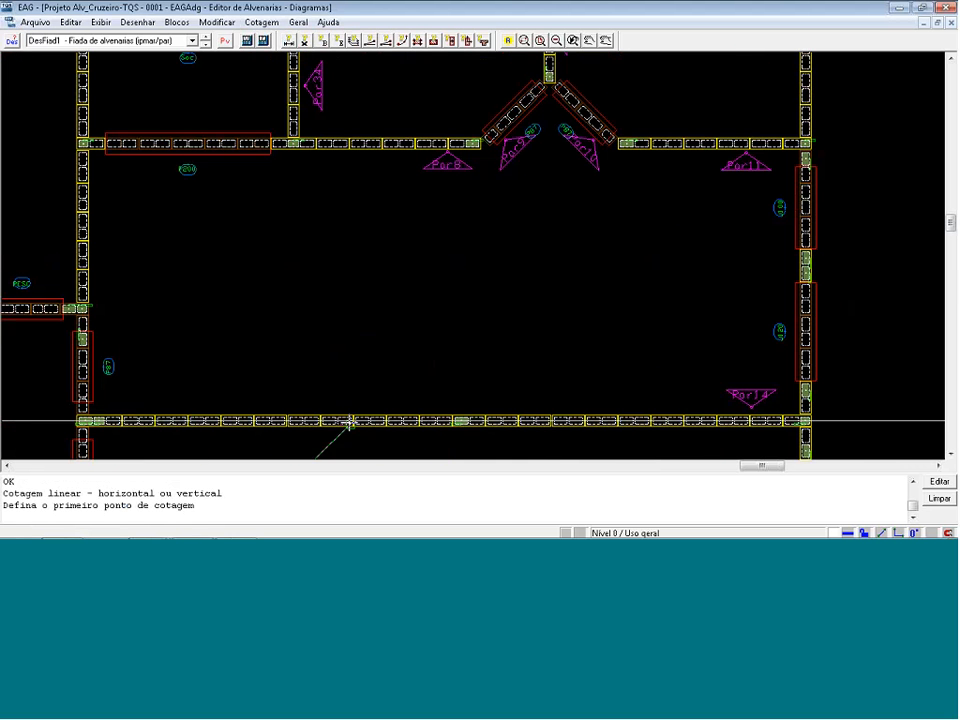
{"action": "left_click", "coordinate": [388, 378]}
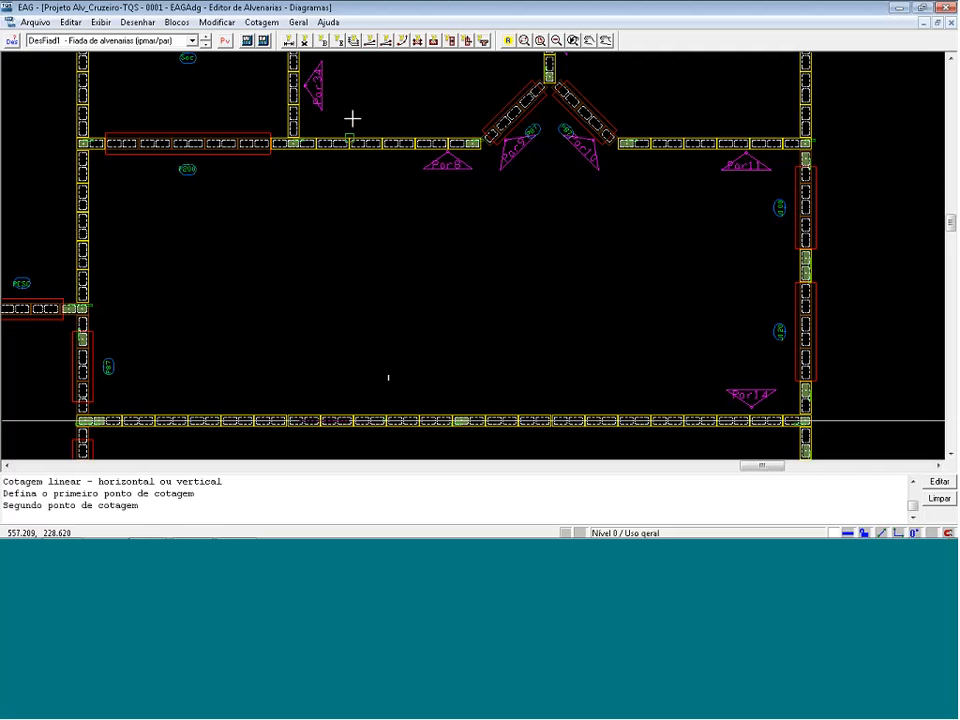
{"action": "key", "text": "Escape"}
{"action": "left_click", "coordinate": [261, 22]}
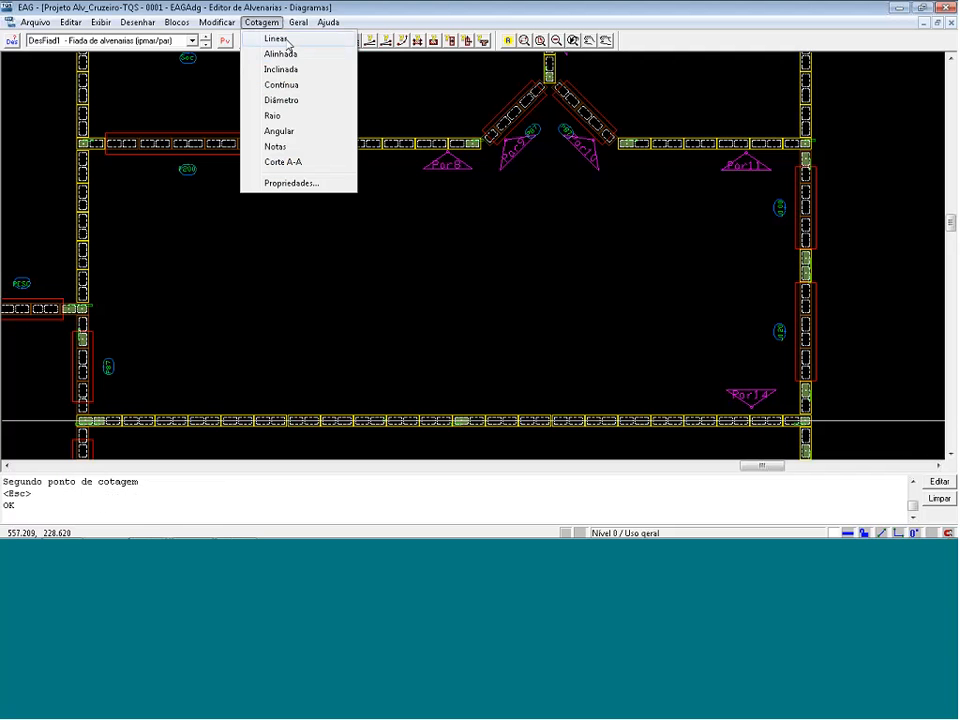
{"action": "left_click", "coordinate": [286, 40]}
{"action": "left_click", "coordinate": [386, 411]}
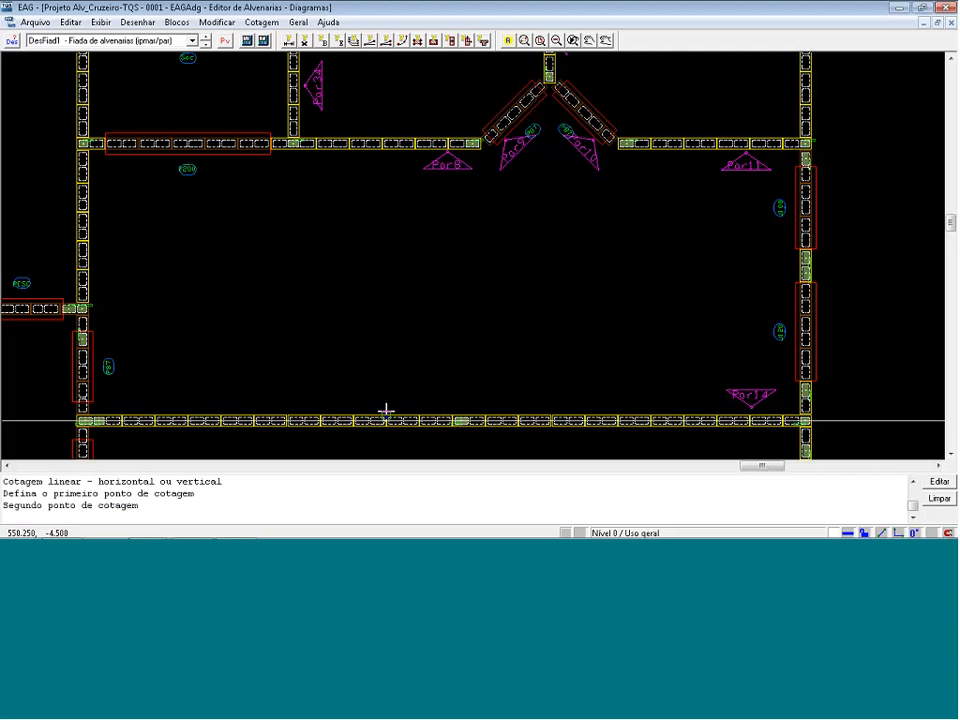
{"action": "scroll", "coordinate": [376, 218], "scroll_direction": "up", "scroll_amount": 1}
{"action": "key", "text": "Escape"}
{"action": "scroll", "coordinate": [352, 83], "scroll_direction": "down", "scroll_amount": 2}
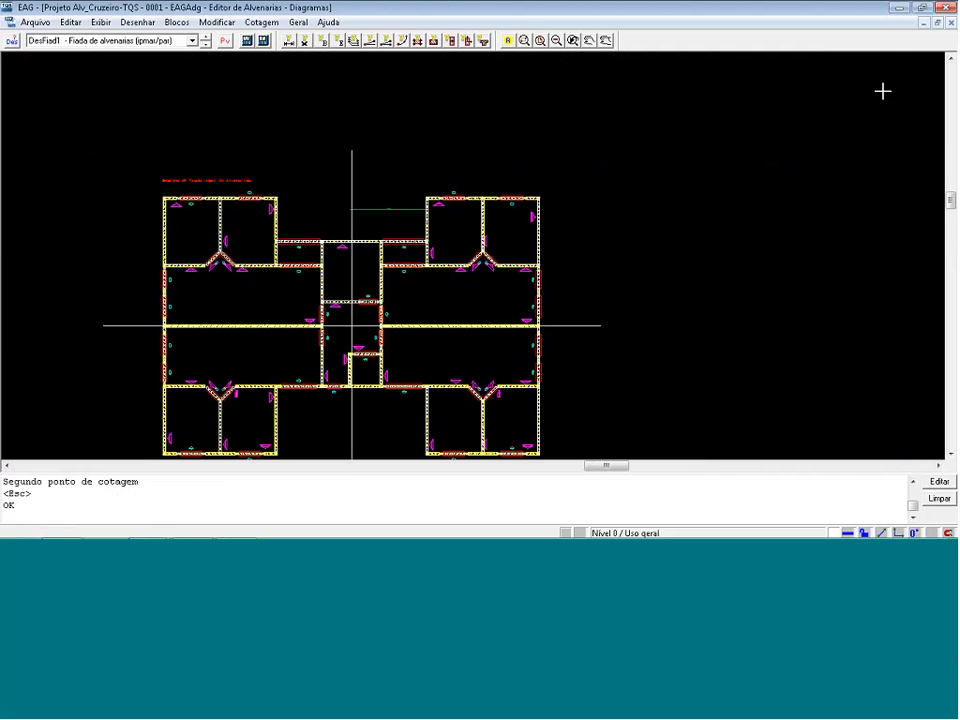
Switch to the even-course drawing DesFiad2, discarding the changes made to DesFiad1.
{"action": "left_click", "coordinate": [540, 41]}
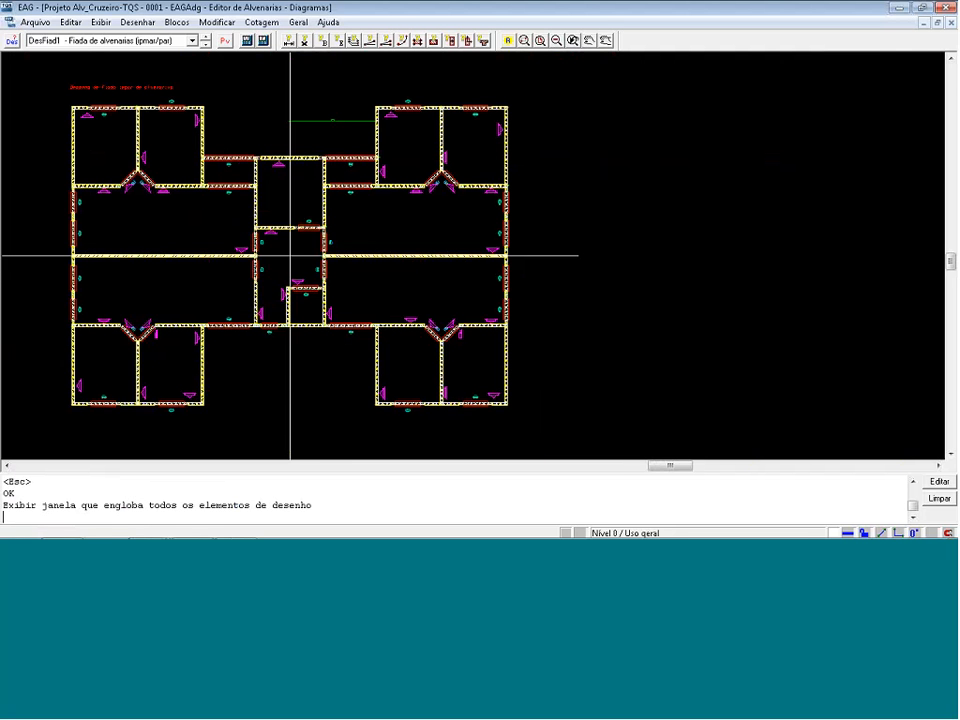
{"action": "left_click", "coordinate": [191, 41]}
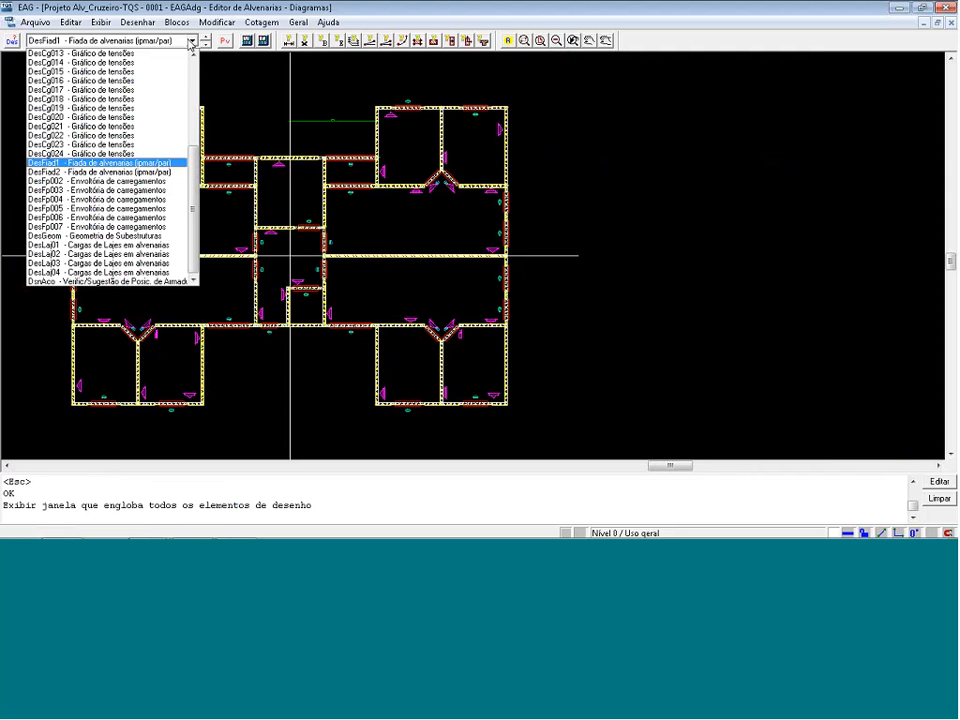
{"action": "left_click", "coordinate": [191, 42]}
{"action": "left_click", "coordinate": [204, 40]}
{"action": "key", "text": "n"}
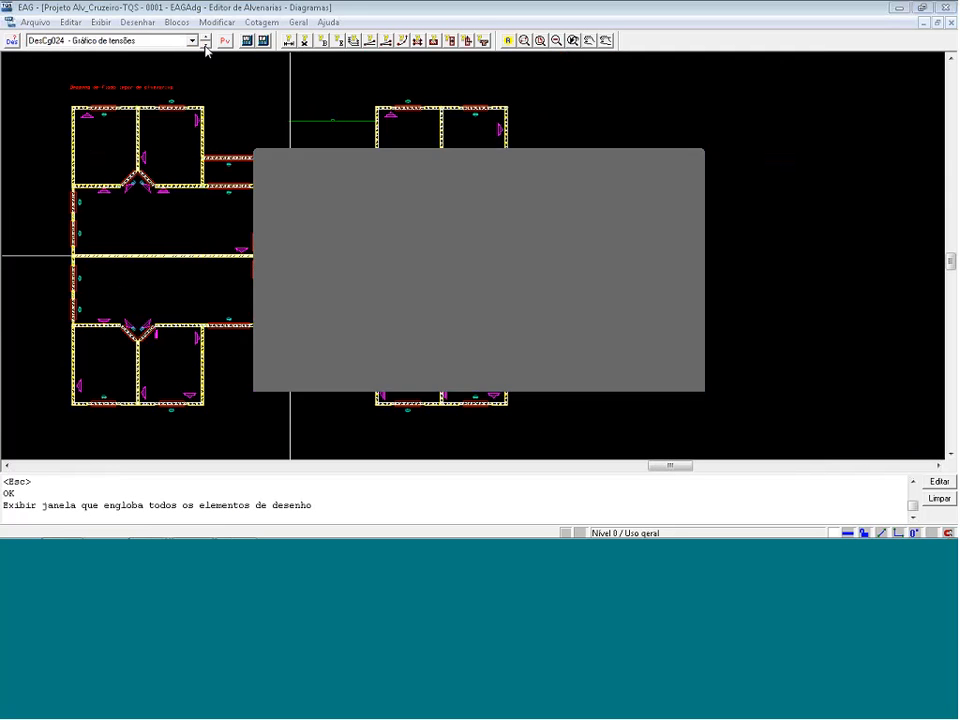
{"action": "left_click", "coordinate": [206, 44]}
{"action": "left_click", "coordinate": [205, 37]}
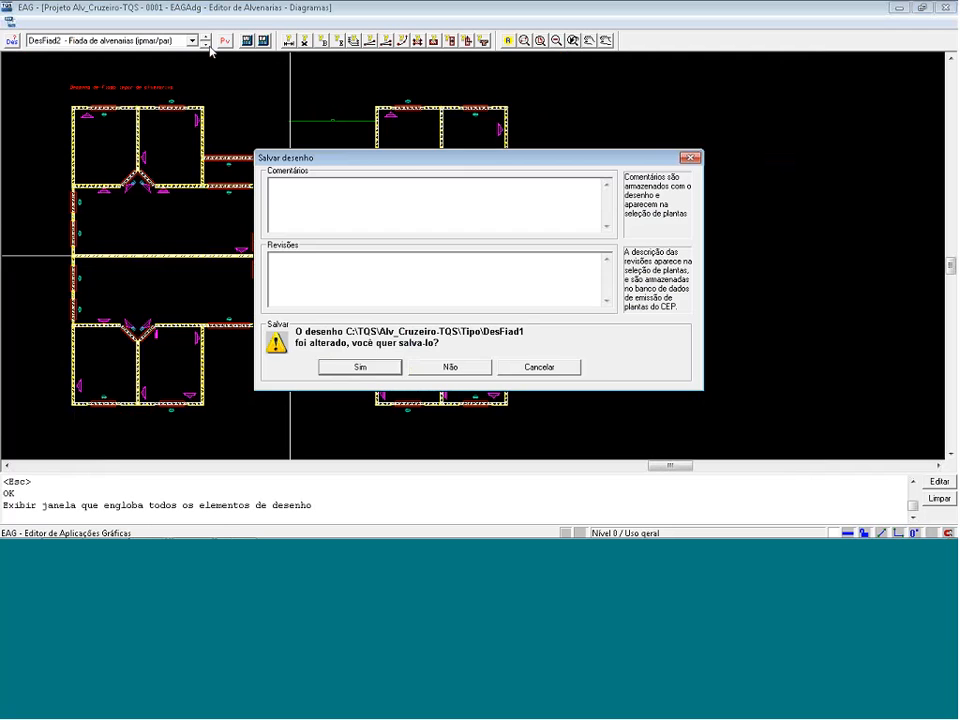
{"action": "left_click", "coordinate": [440, 366]}
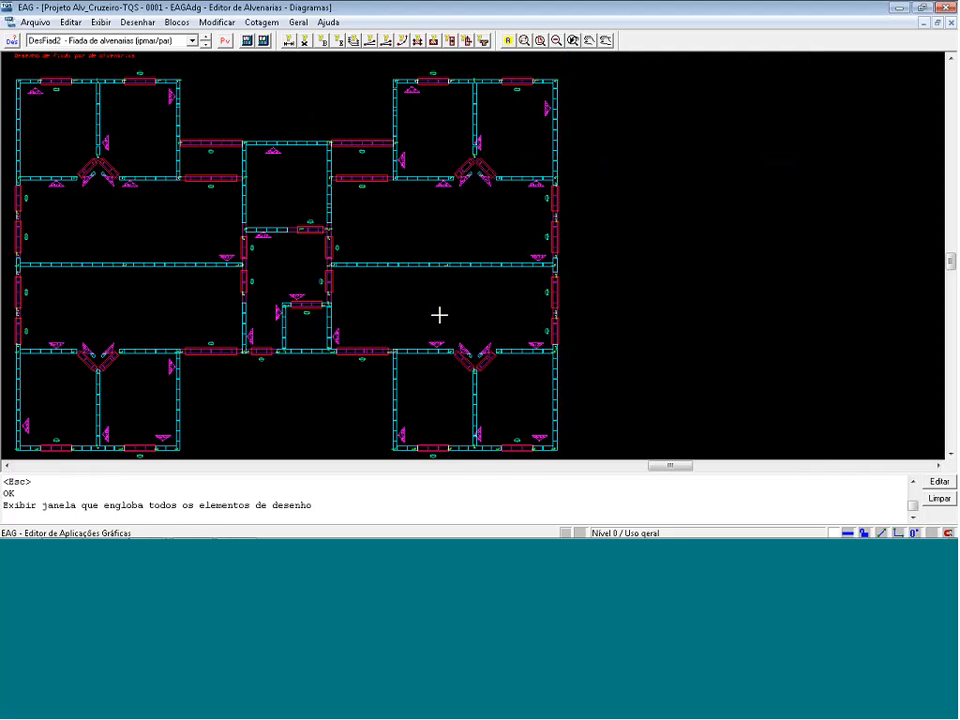
Close the masonry drawing editor and switch to the presentation slide about finishing the wall elevation drawings.
{"action": "scroll", "coordinate": [658, 229], "scroll_direction": "down", "scroll_amount": 1}
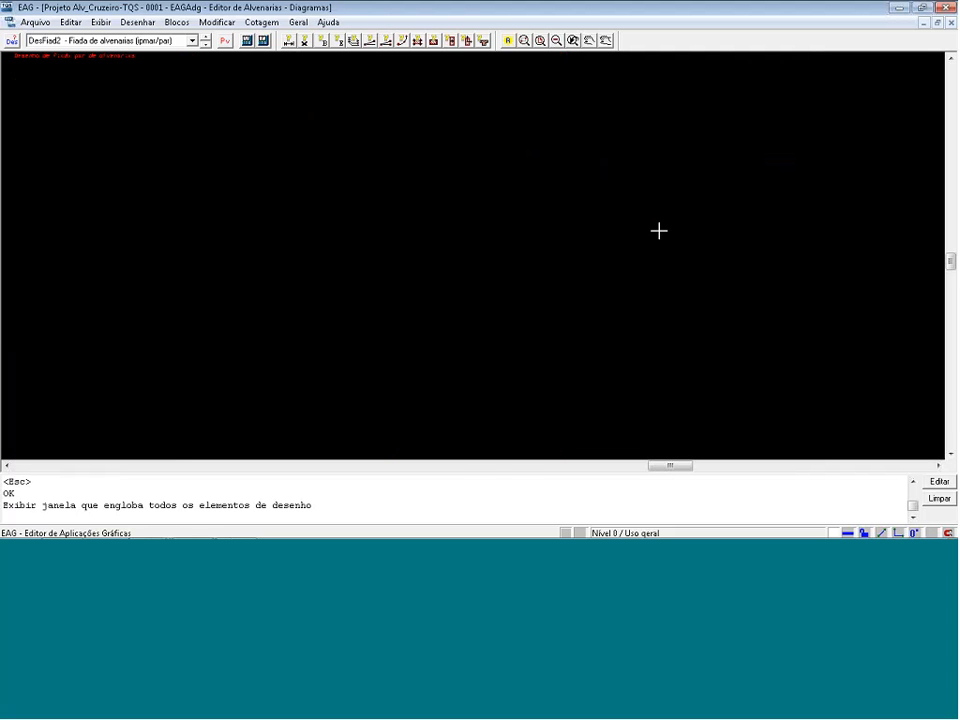
{"action": "left_click", "coordinate": [943, 7]}
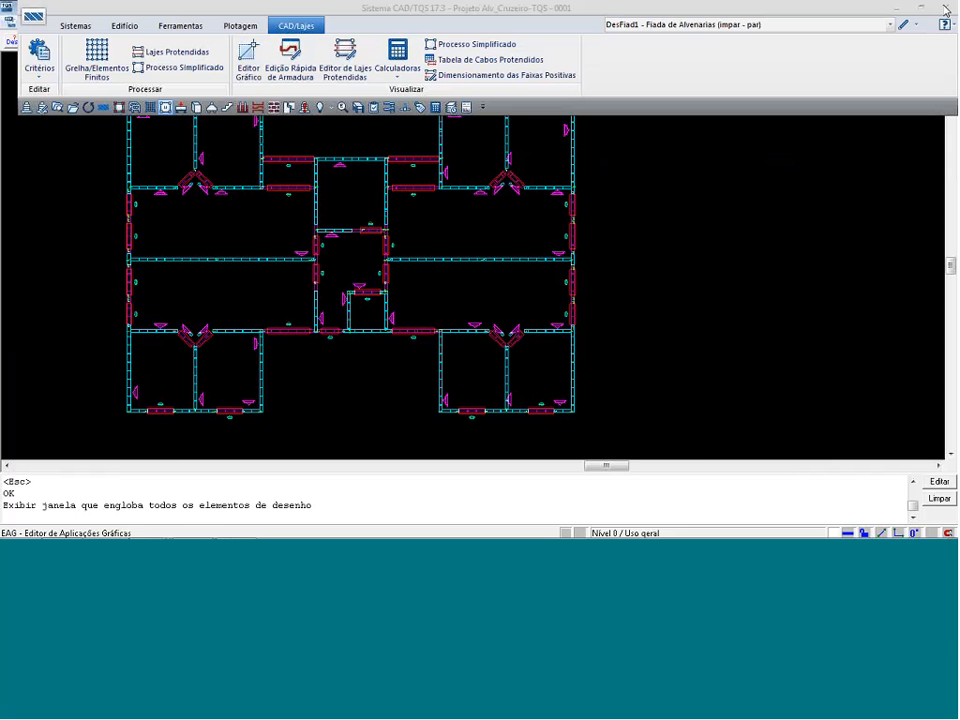
{"action": "key", "text": "alt+Tab"}
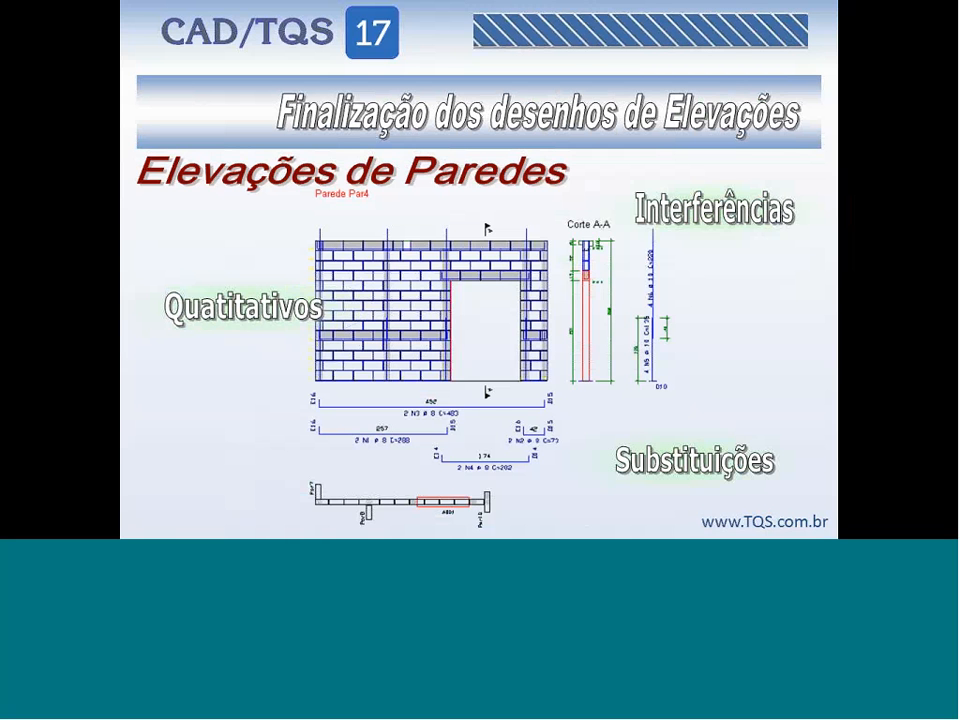
Switch to the CAD/TQS manager, list the Tipo floor's wall elevations and open the Par1 drawing in the elevation editor.
{"action": "key", "text": "alt+Tab"}
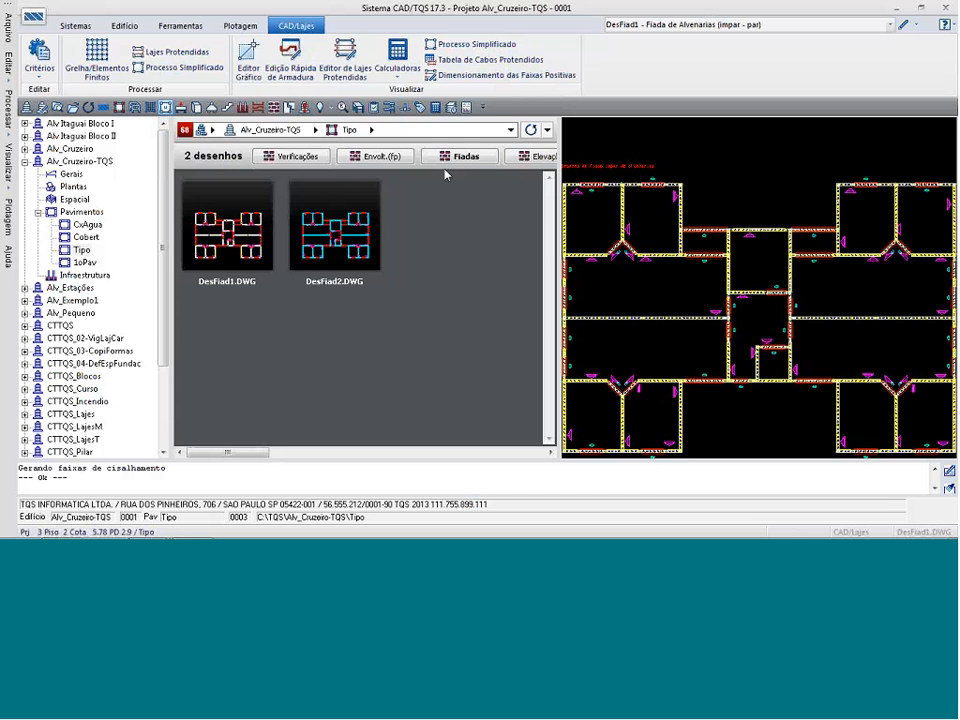
{"action": "left_click", "coordinate": [541, 159]}
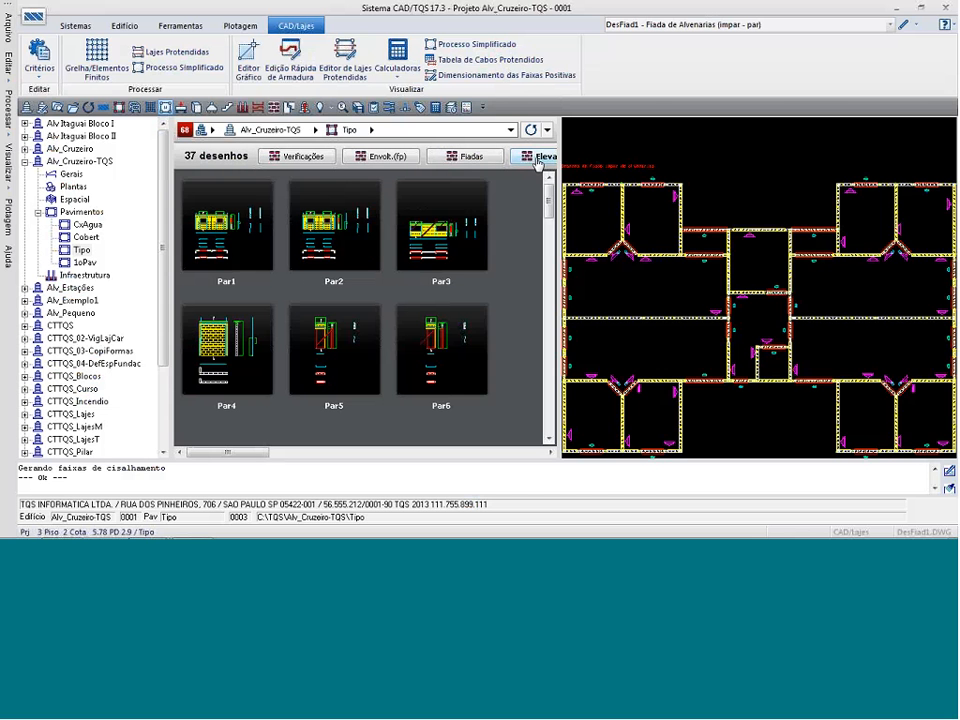
{"action": "left_click", "coordinate": [904, 27]}
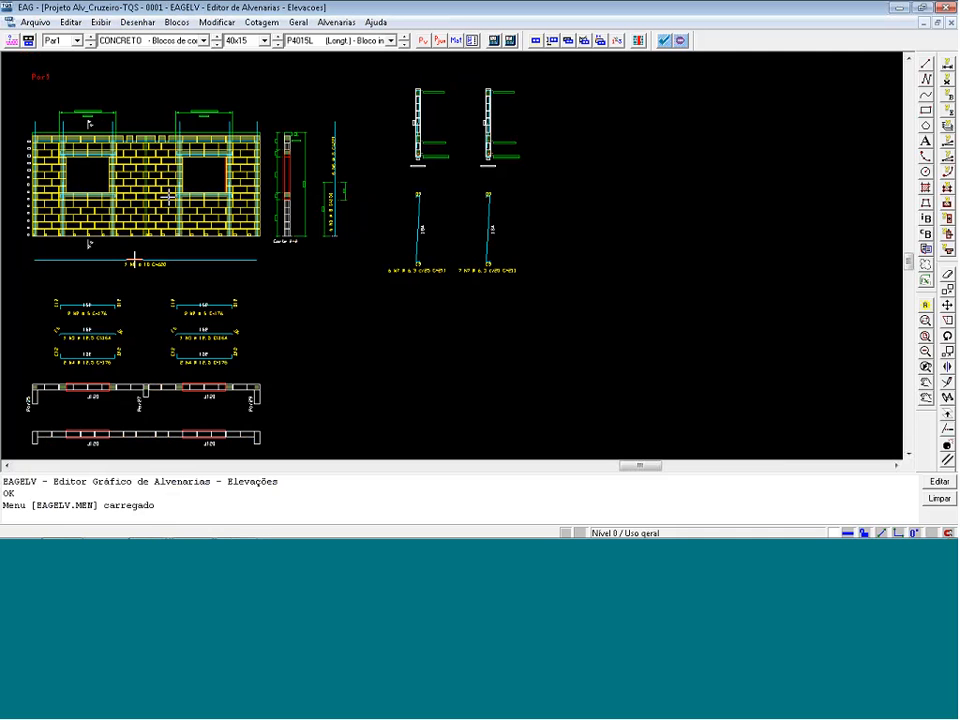
Examine the channel blocks in the top course of the Par1 elevation and close the elevation editor.
{"action": "scroll", "coordinate": [38, 146], "scroll_direction": "up", "scroll_amount": 3}
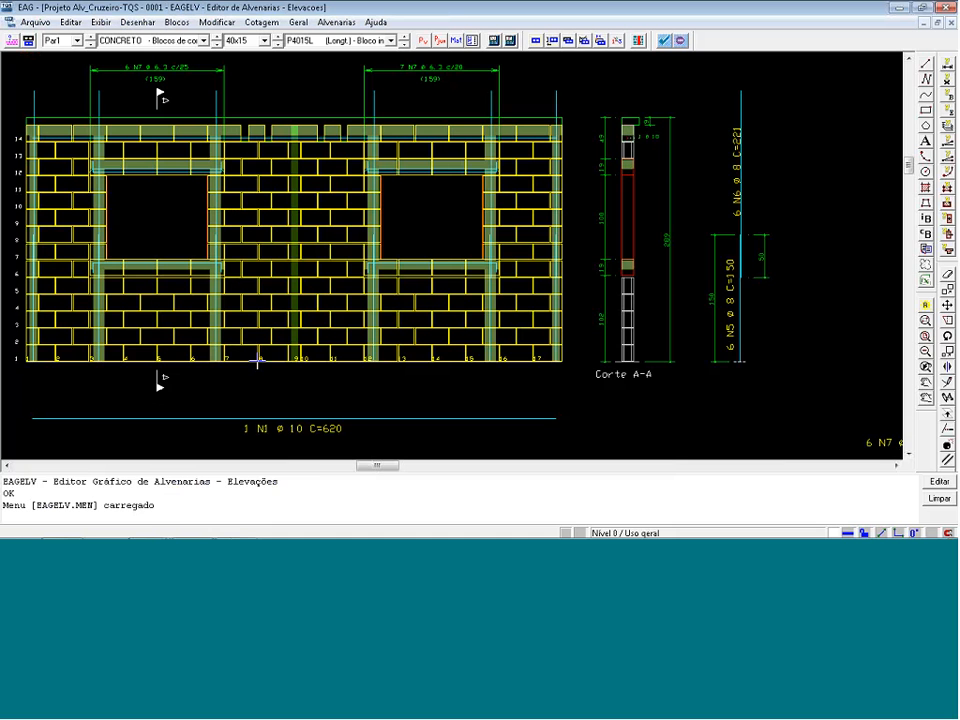
{"action": "scroll", "coordinate": [165, 100], "scroll_direction": "up", "scroll_amount": 2}
{"action": "scroll", "coordinate": [299, 124], "scroll_direction": "down", "scroll_amount": 2}
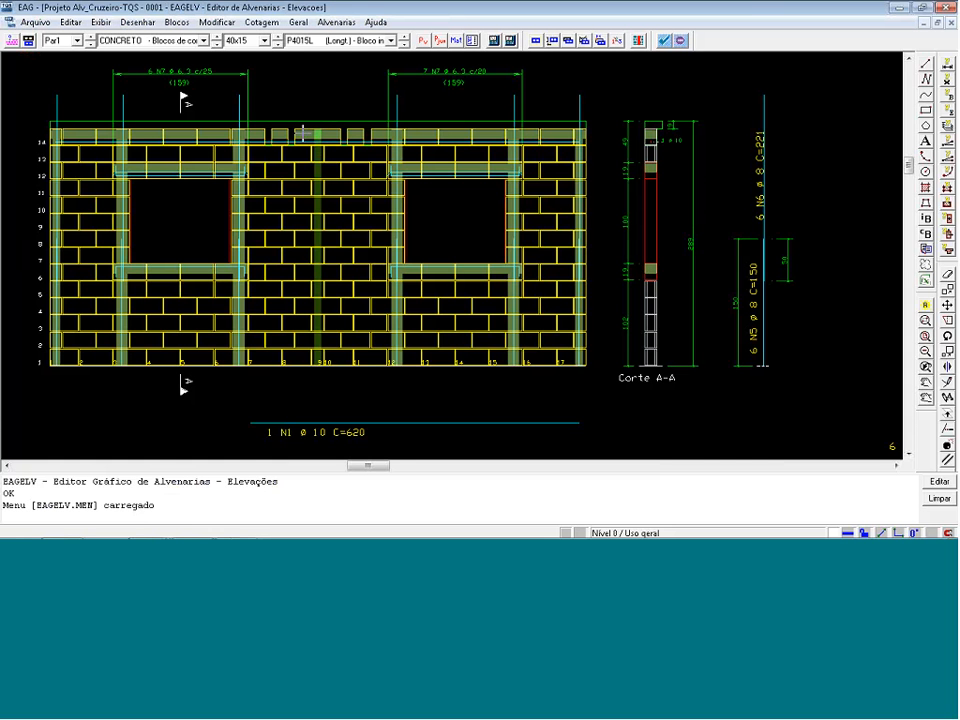
{"action": "scroll", "coordinate": [268, 140], "scroll_direction": "up", "scroll_amount": 5}
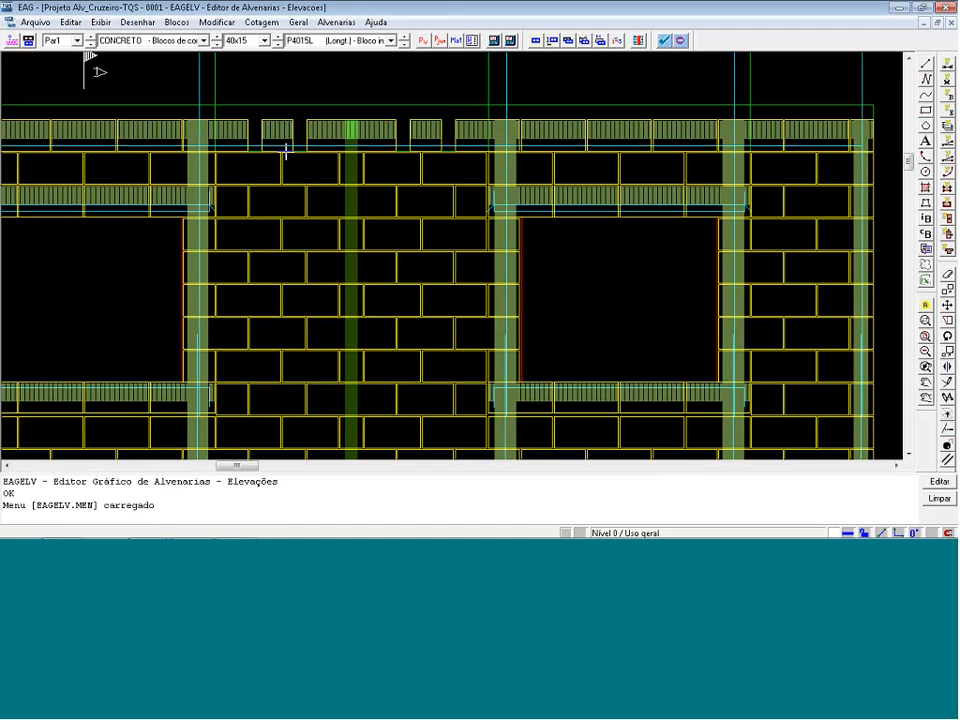
{"action": "scroll", "coordinate": [295, 133], "scroll_direction": "down", "scroll_amount": 5}
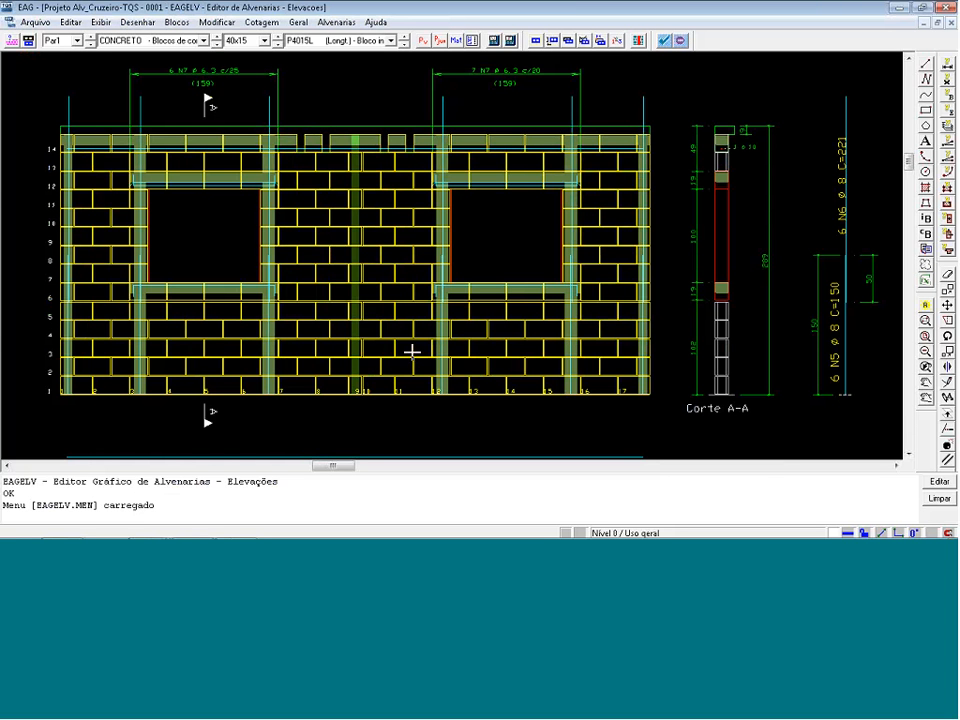
{"action": "left_click", "coordinate": [950, 9]}
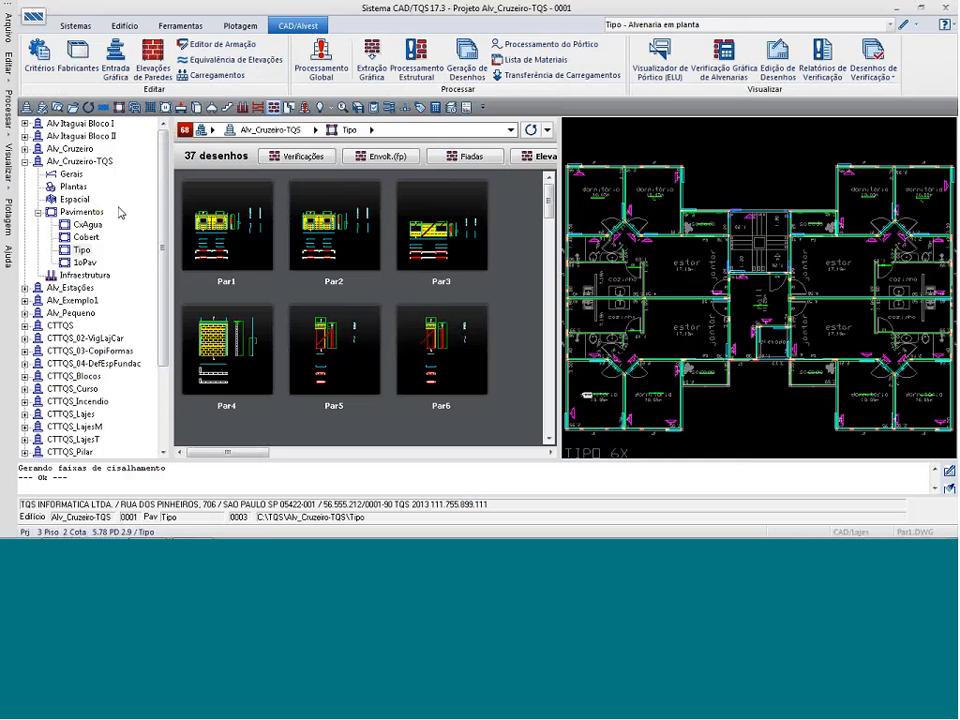
Open the block data of the CONCRETO manufacturer for the current building.
{"action": "left_click", "coordinate": [78, 60]}
{"action": "left_click", "coordinate": [568, 392]}
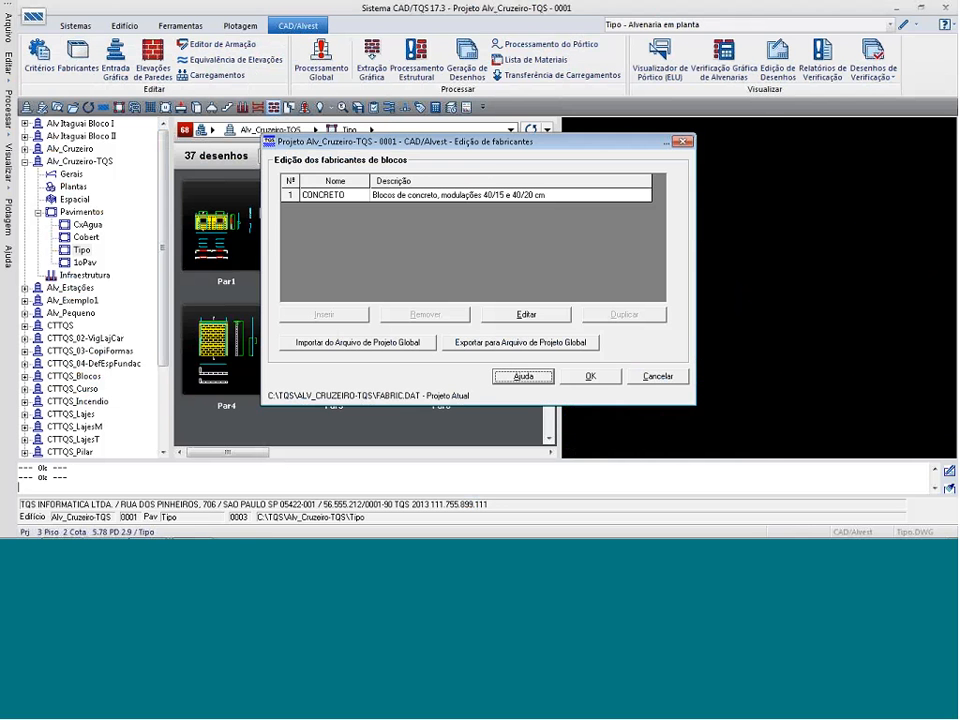
{"action": "left_click", "coordinate": [526, 315]}
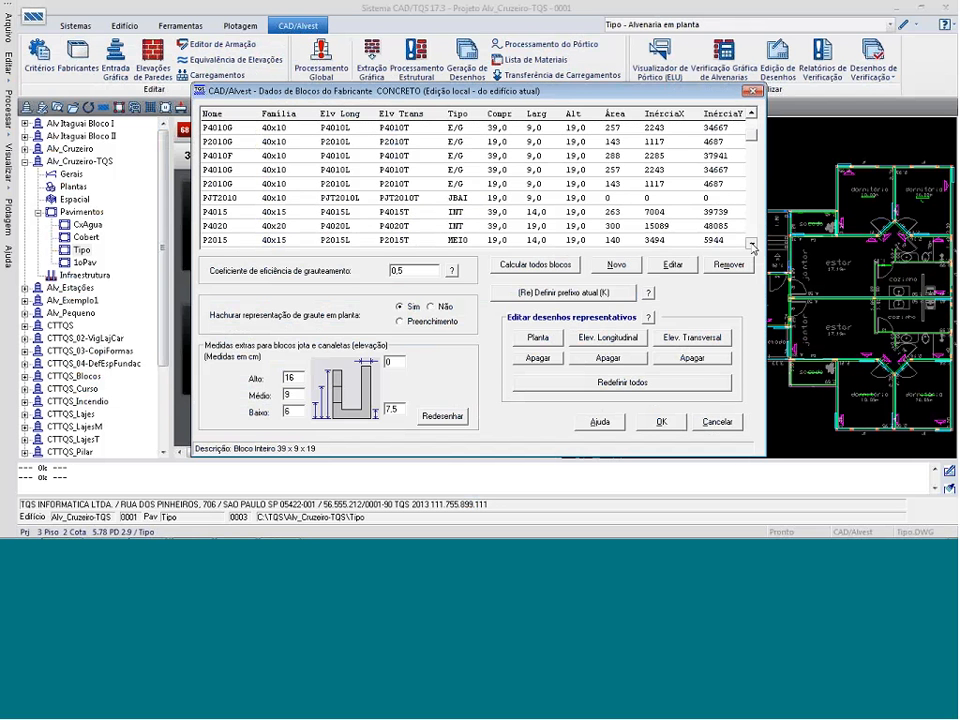
Create a new block by copying the data of the 40x15 family's channel block PCN4015.
{"action": "left_click", "coordinate": [753, 246]}
{"action": "left_click", "coordinate": [753, 246]}
{"action": "left_click", "coordinate": [753, 246]}
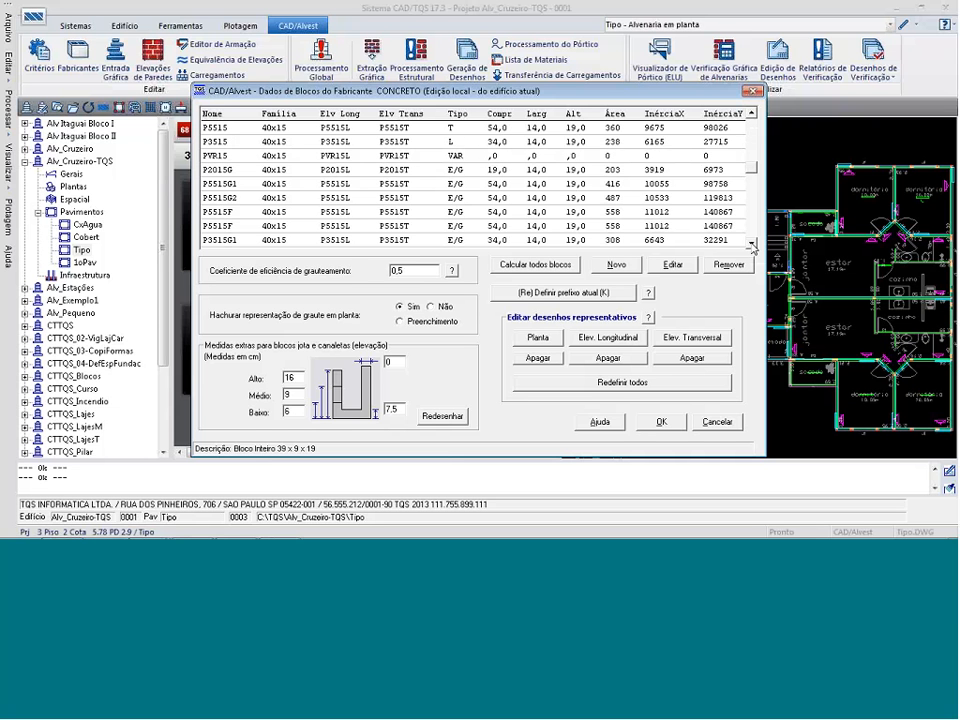
{"action": "left_click", "coordinate": [753, 246]}
{"action": "left_click", "coordinate": [753, 246]}
{"action": "left_click", "coordinate": [753, 246]}
{"action": "left_click", "coordinate": [753, 246]}
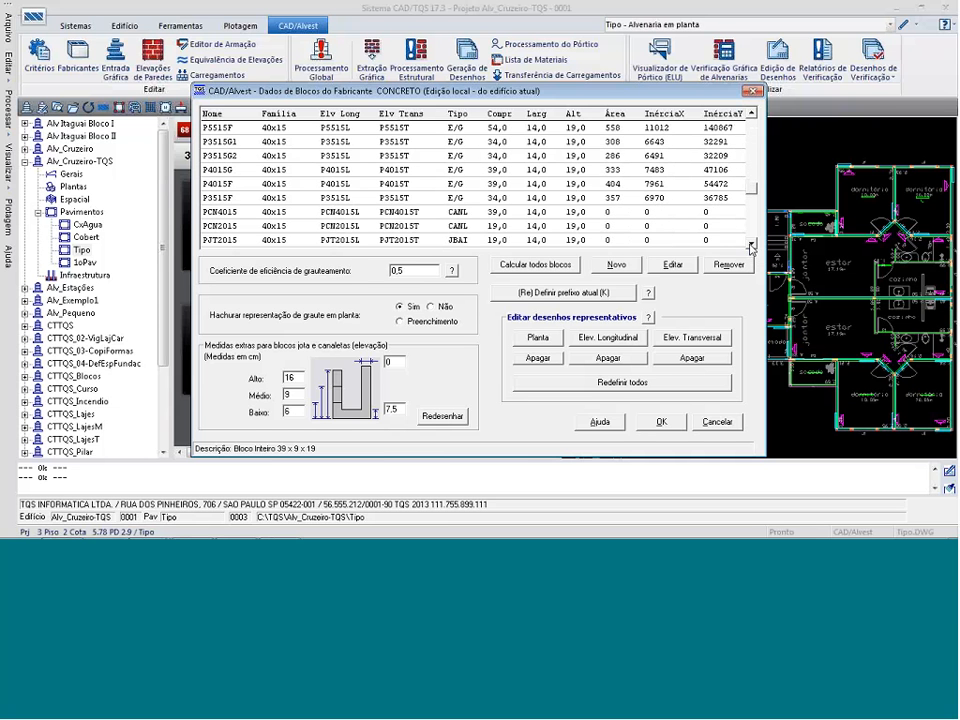
{"action": "left_click", "coordinate": [753, 246]}
{"action": "left_click", "coordinate": [753, 246]}
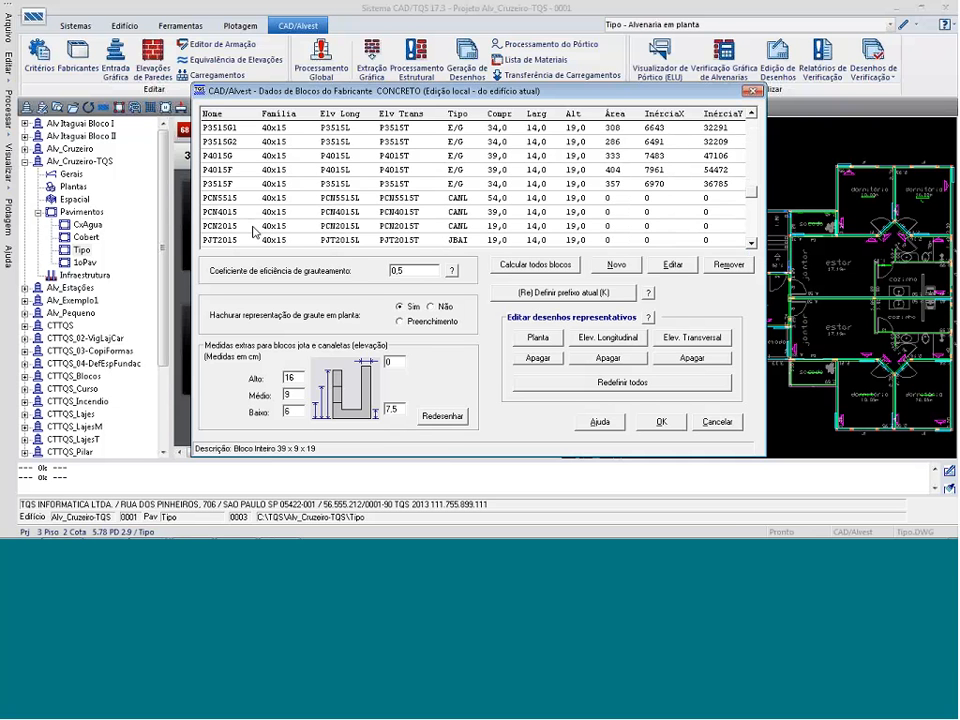
{"action": "left_click", "coordinate": [296, 214]}
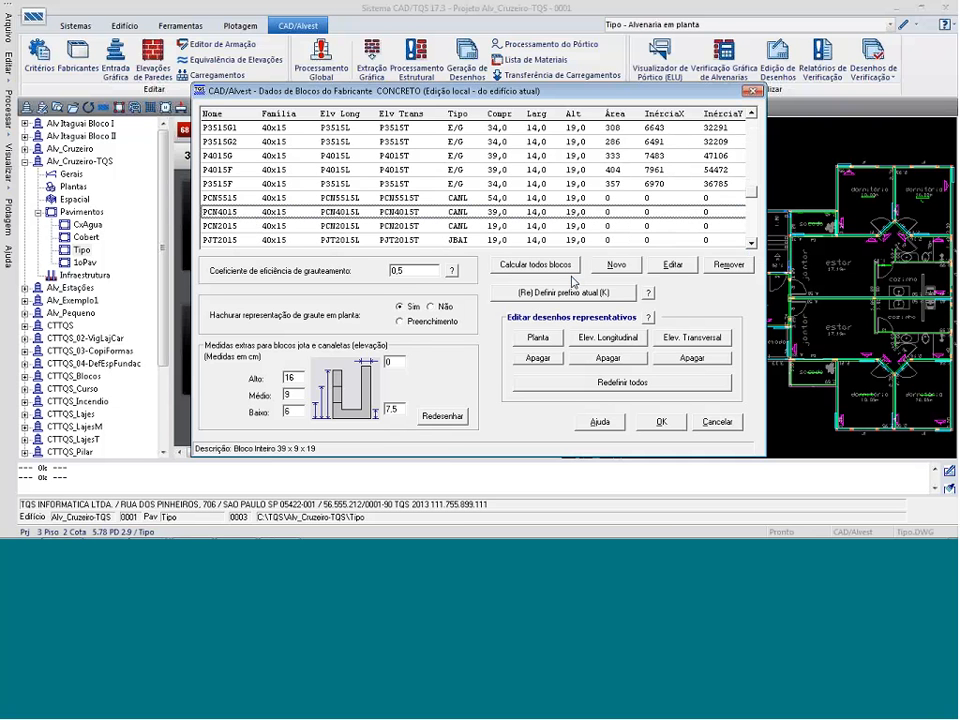
{"action": "left_click", "coordinate": [617, 265]}
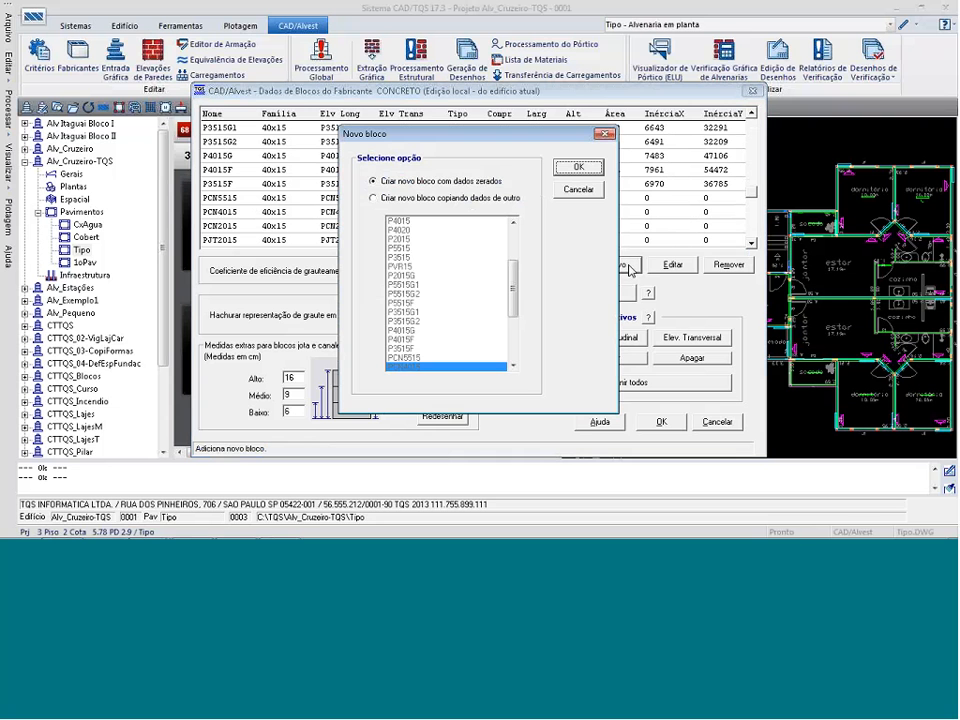
{"action": "left_click", "coordinate": [470, 198]}
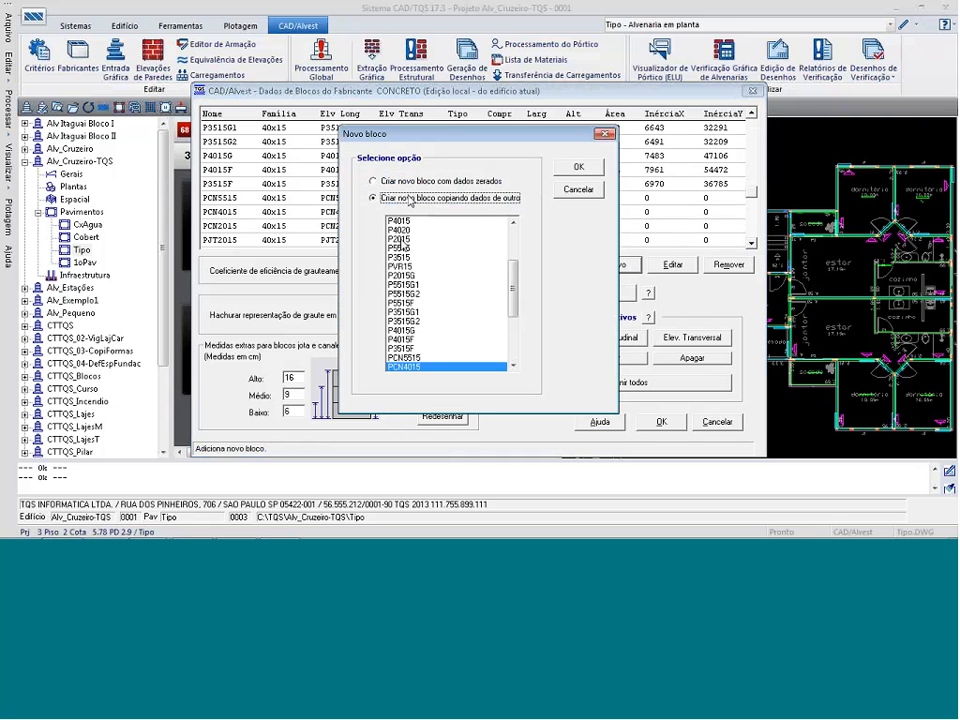
{"action": "left_click", "coordinate": [577, 167]}
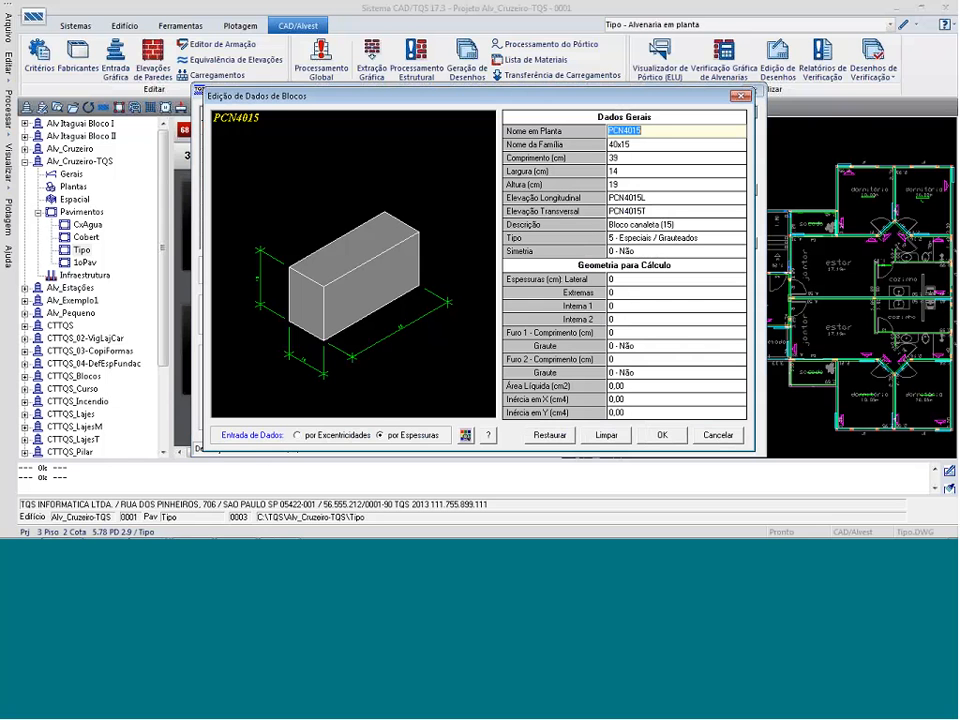
Name the new block PCN3515 in plan and set its length to 34 cm.
{"action": "left_click_drag", "start_coordinate": [622, 131], "coordinate": [632, 131]}
{"action": "type", "text": "35"}
{"action": "key", "text": "Return"}
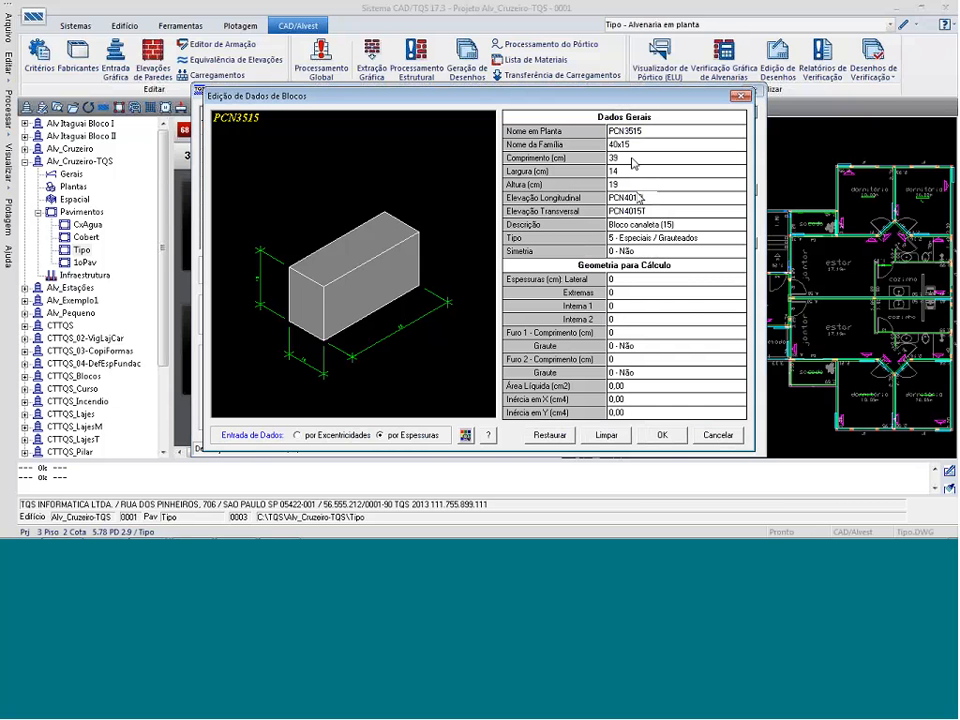
{"action": "left_click", "coordinate": [632, 160]}
{"action": "type", "text": "34"}
{"action": "left_click", "coordinate": [632, 174]}
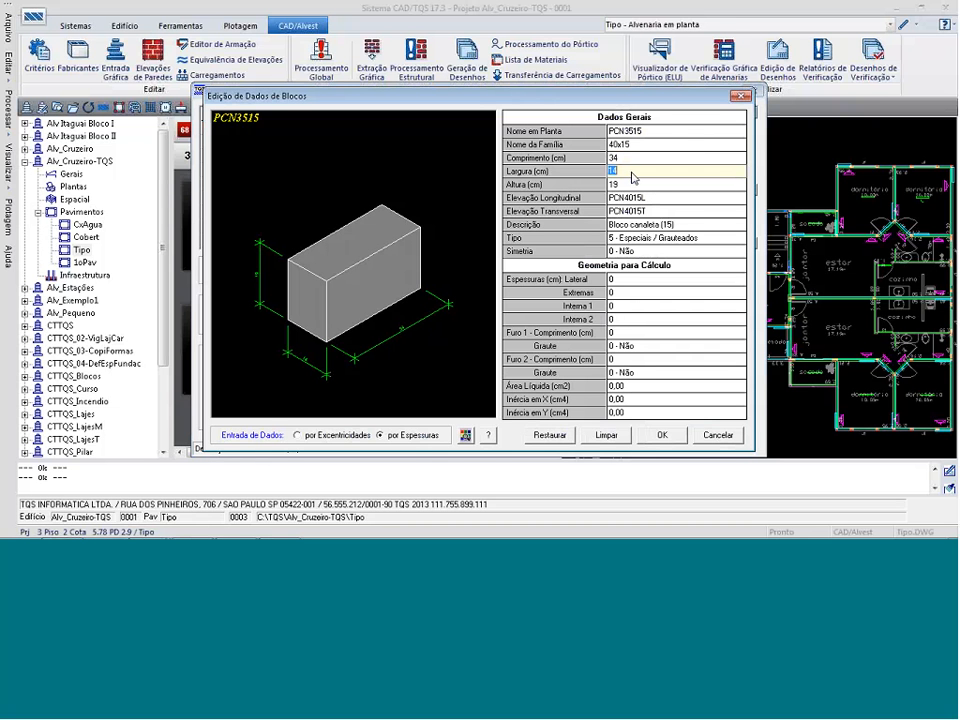
Change the new block's description to "Bloco canaleta (35)" and its type to Canaleta.
{"action": "left_click", "coordinate": [660, 224]}
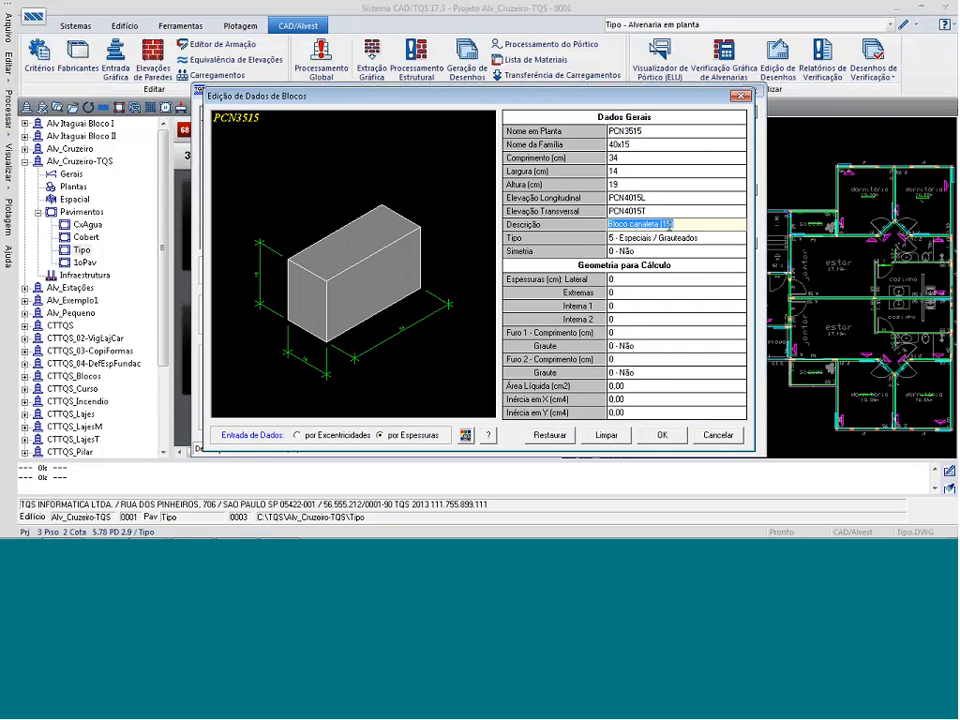
{"action": "double_click", "coordinate": [666, 224]}
{"action": "type", "text": "35"}
{"action": "left_click", "coordinate": [664, 242]}
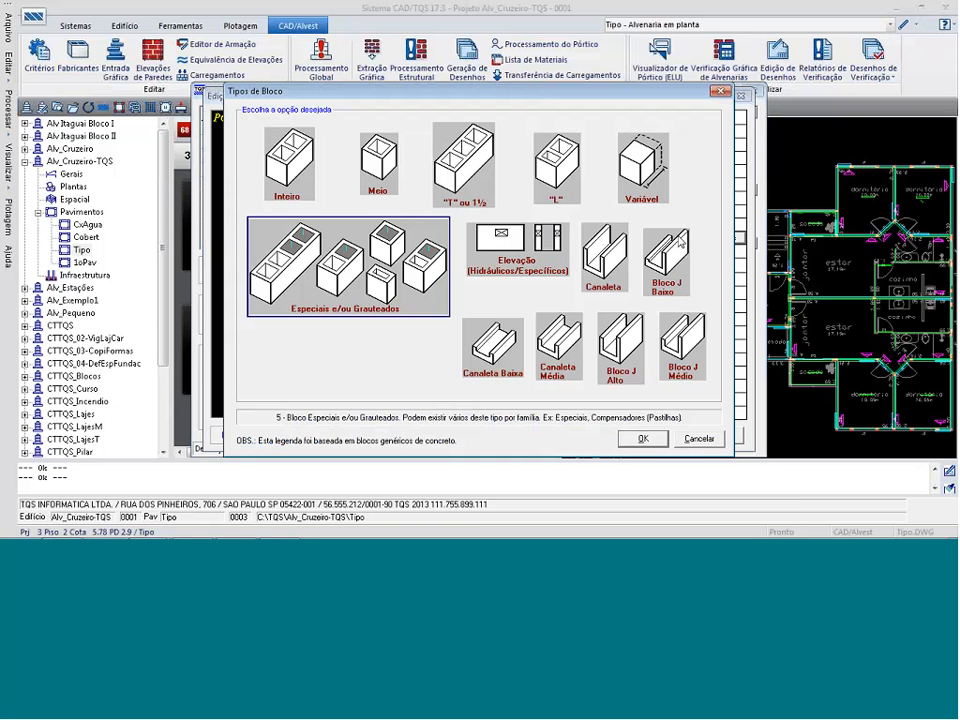
{"action": "left_click", "coordinate": [604, 258]}
{"action": "left_click", "coordinate": [643, 439]}
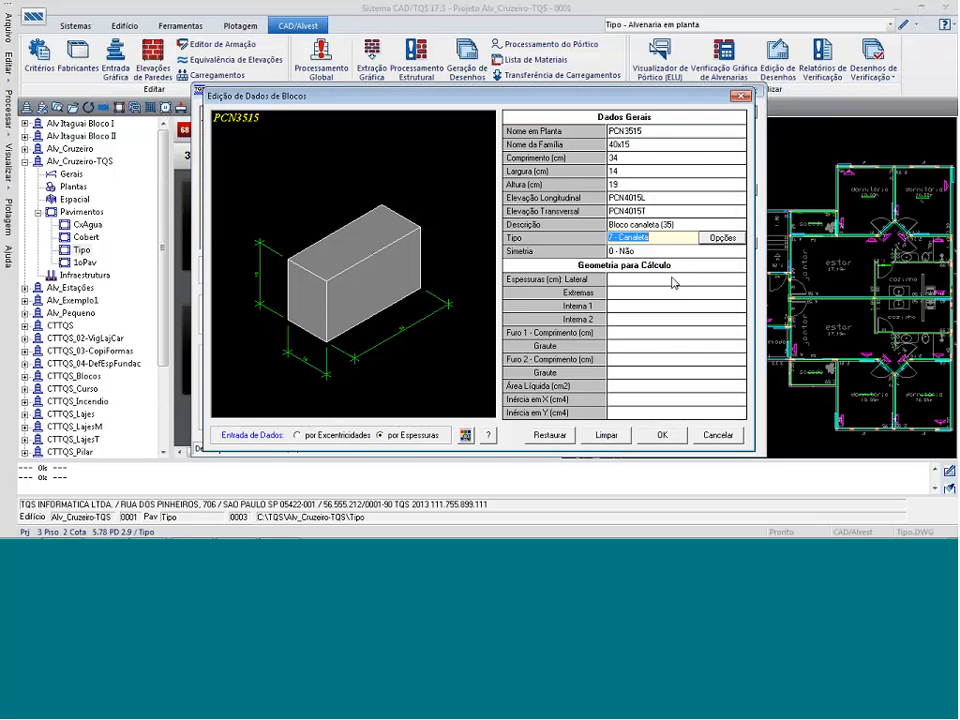
Save block PCN3515, accept regenerating all the block drawings, and save the manufacturer data.
{"action": "left_click", "coordinate": [662, 435]}
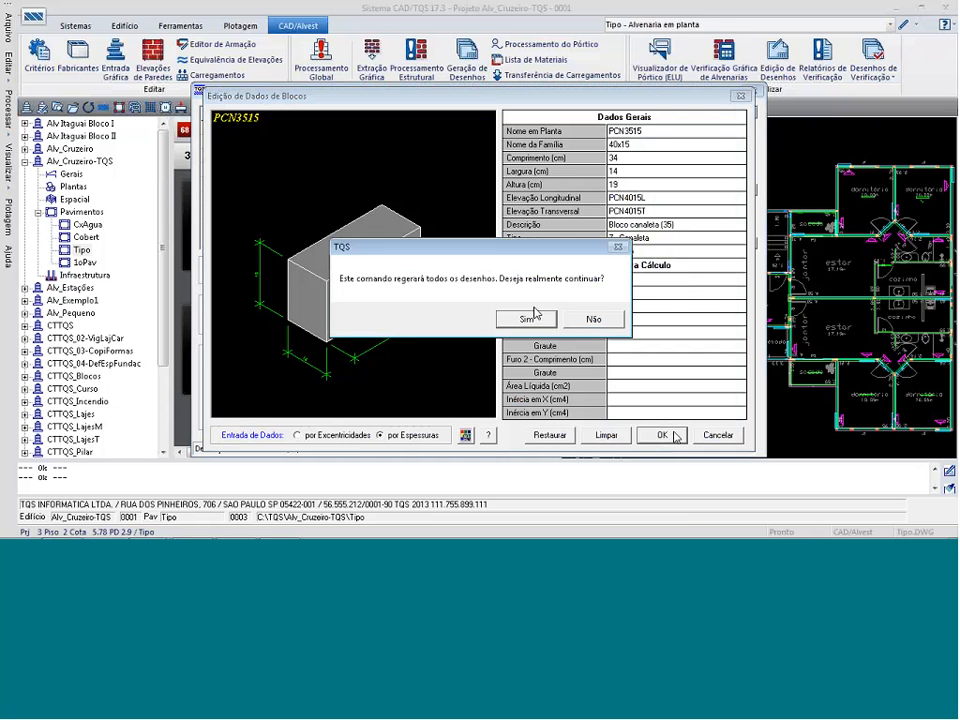
{"action": "left_click", "coordinate": [530, 318]}
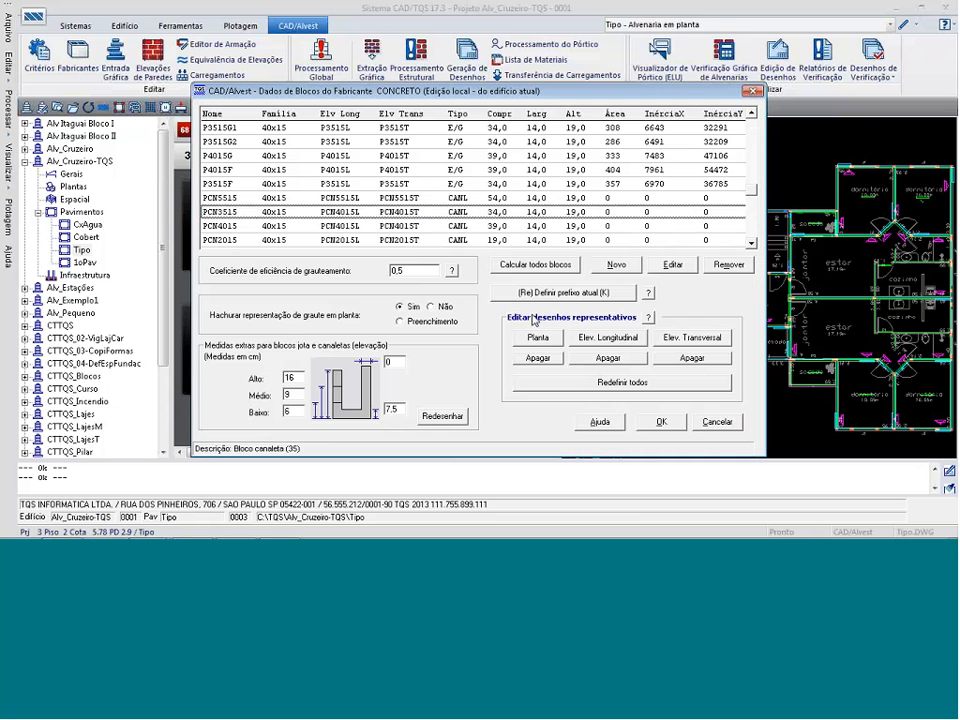
{"action": "left_click", "coordinate": [660, 423]}
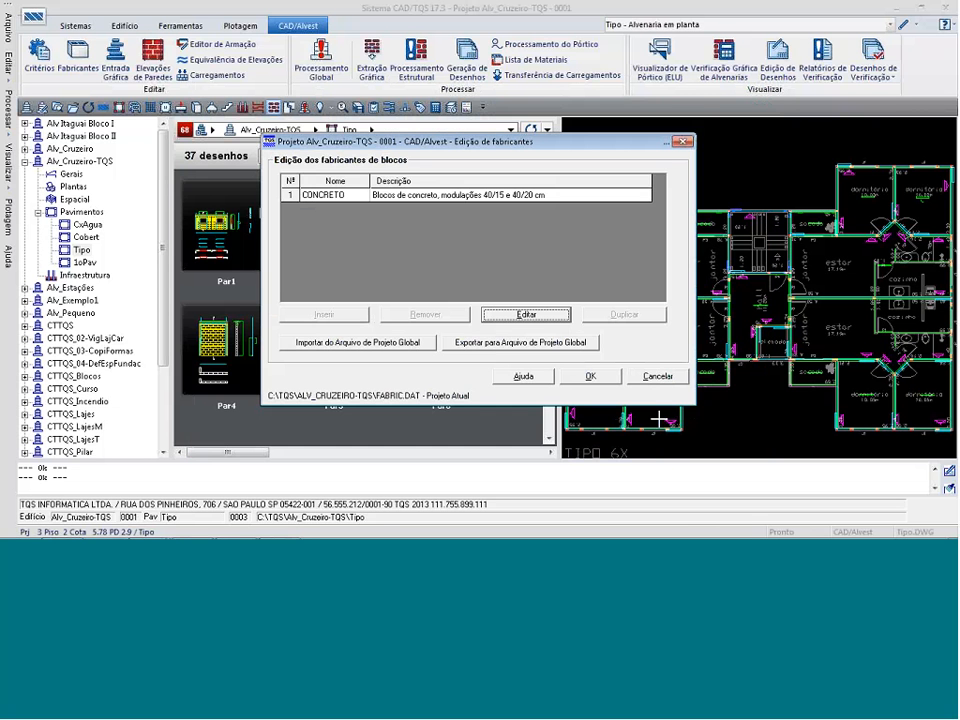
{"action": "left_click", "coordinate": [586, 376]}
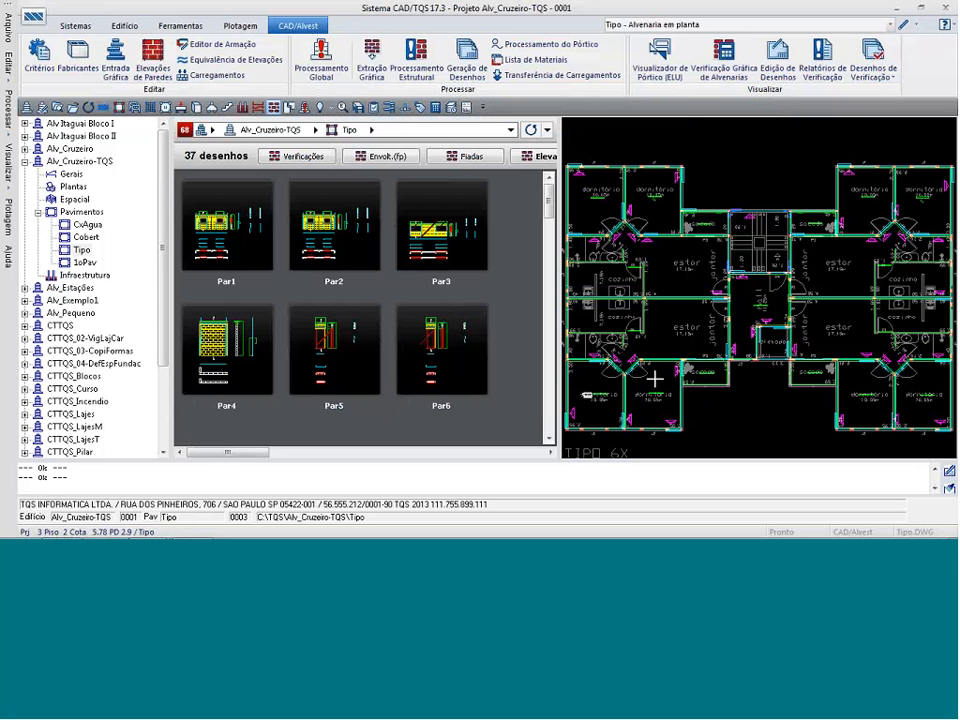
Run the graphic extraction and generate only the wall elevations, course drawings and materials list, with all graphic checks cleared.
{"action": "left_click", "coordinate": [371, 62]}
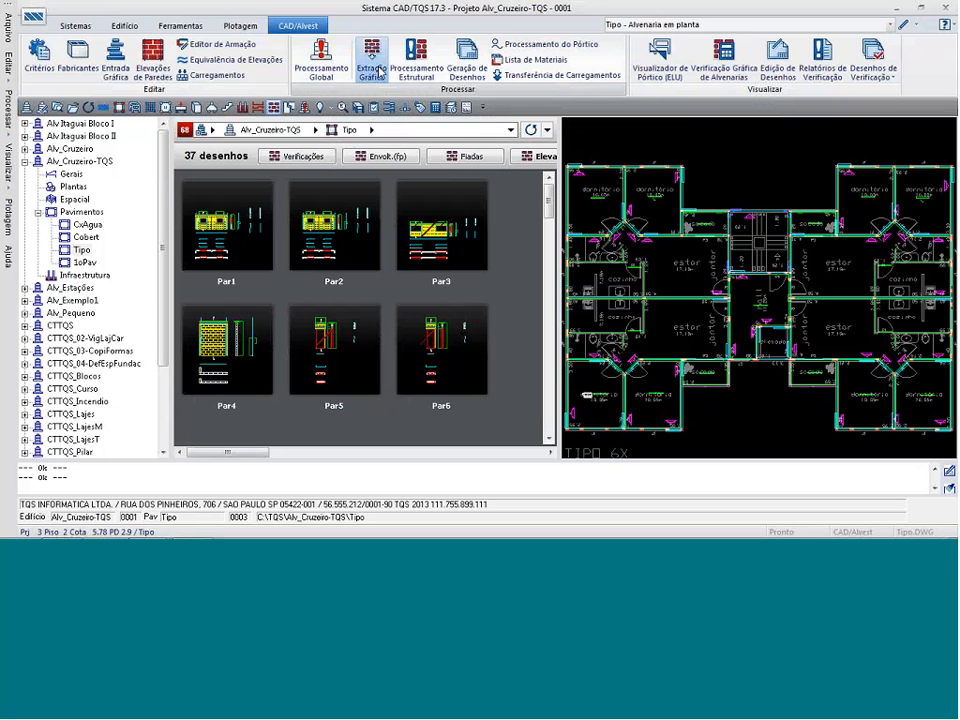
{"action": "left_click", "coordinate": [491, 311]}
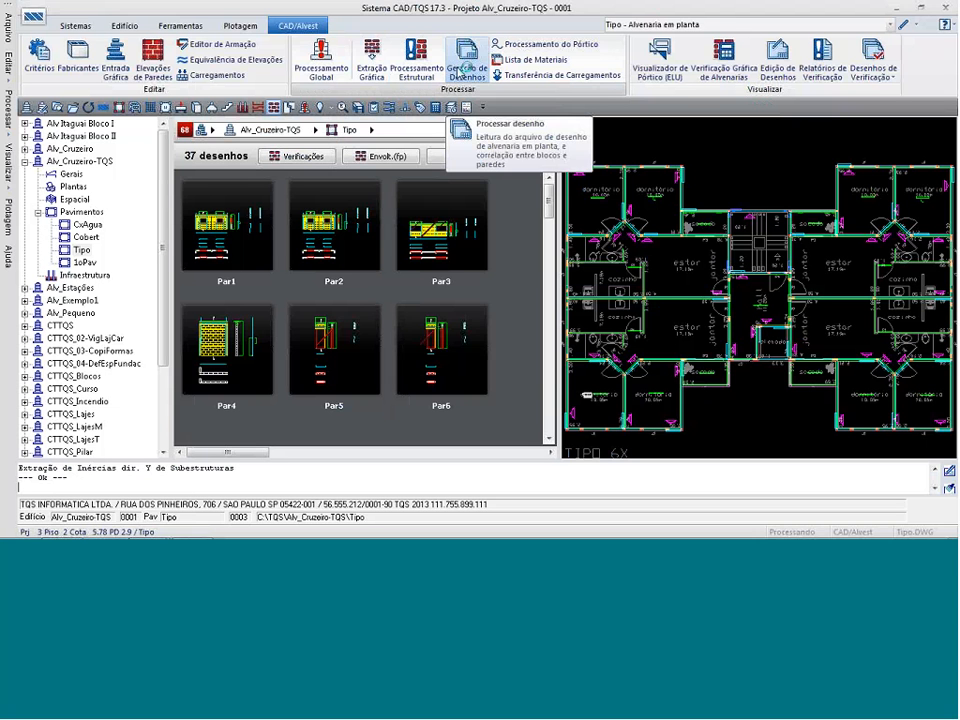
{"action": "left_click", "coordinate": [465, 65]}
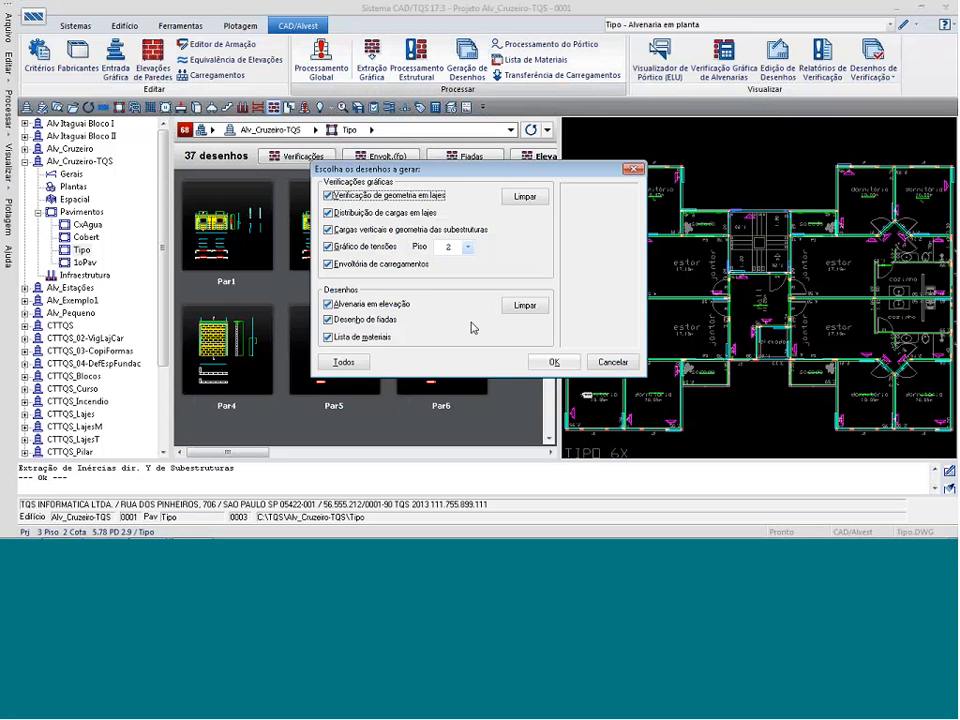
{"action": "left_click", "coordinate": [525, 196]}
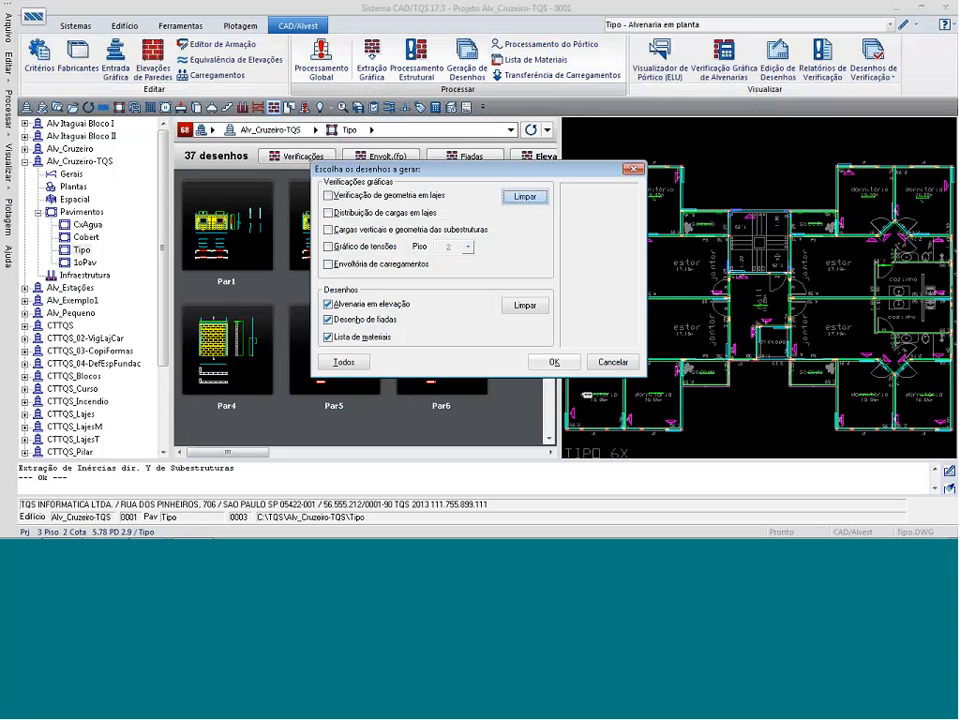
{"action": "left_click", "coordinate": [552, 362]}
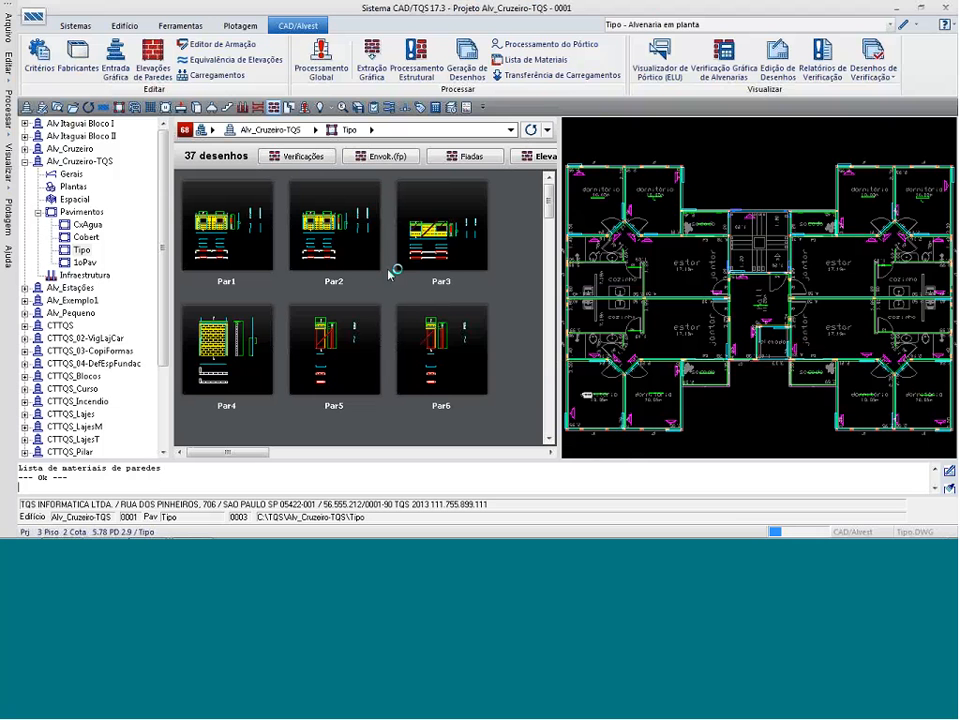
Preview the regenerated Par1 elevation and inspect the channel blocks in its top course.
{"action": "left_click", "coordinate": [250, 238]}
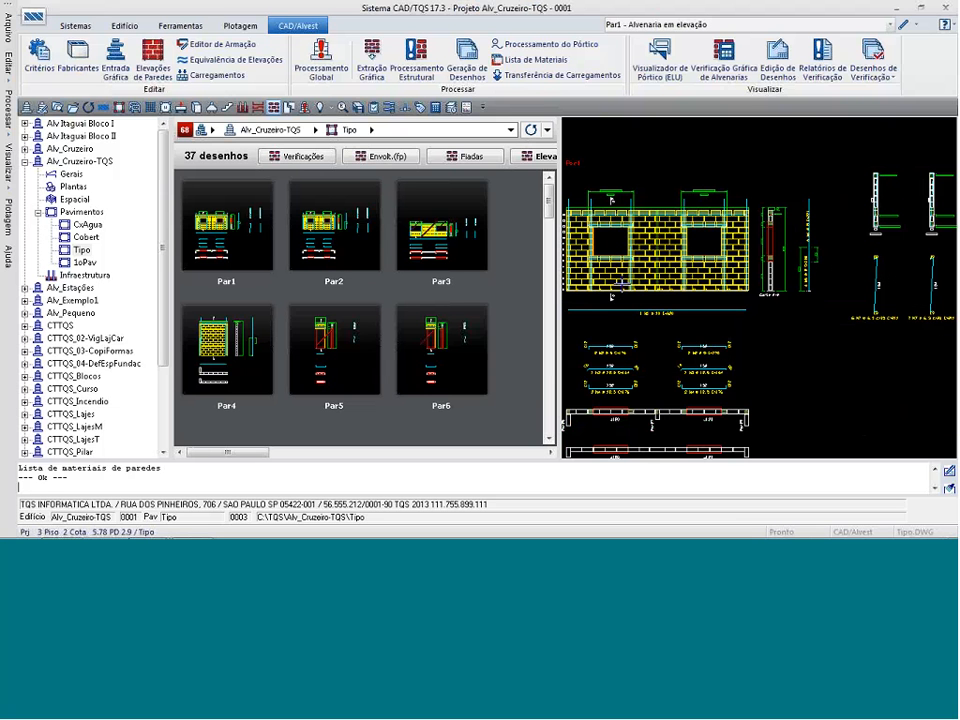
{"action": "scroll", "coordinate": [600, 230], "scroll_direction": "up", "scroll_amount": 3}
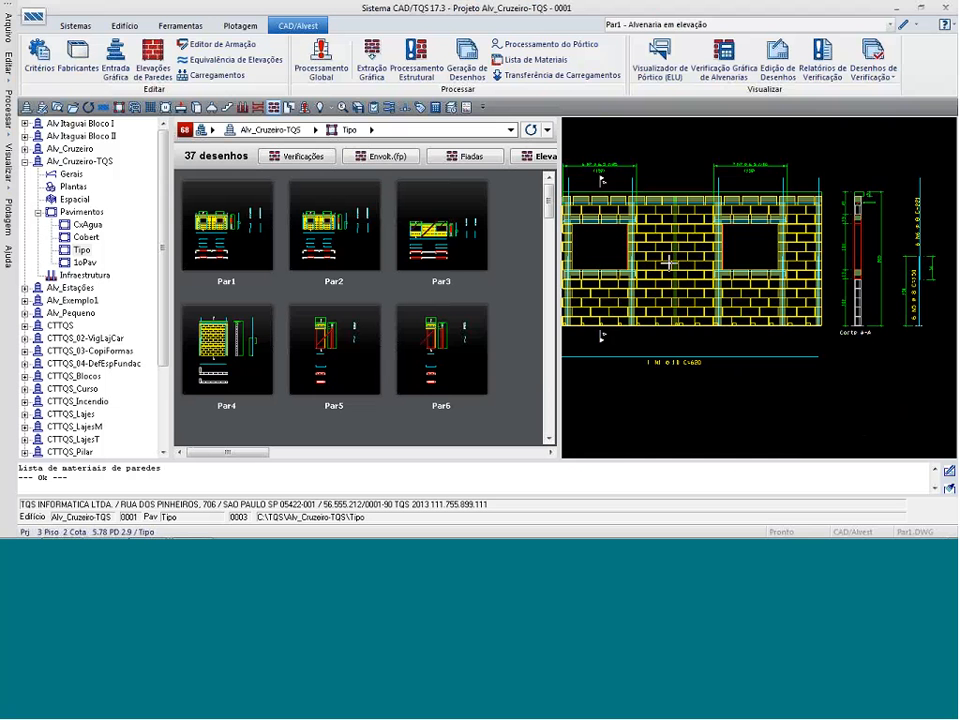
{"action": "scroll", "coordinate": [686, 263], "scroll_direction": "up", "scroll_amount": 2}
{"action": "scroll", "coordinate": [686, 263], "scroll_direction": "up", "scroll_amount": 2}
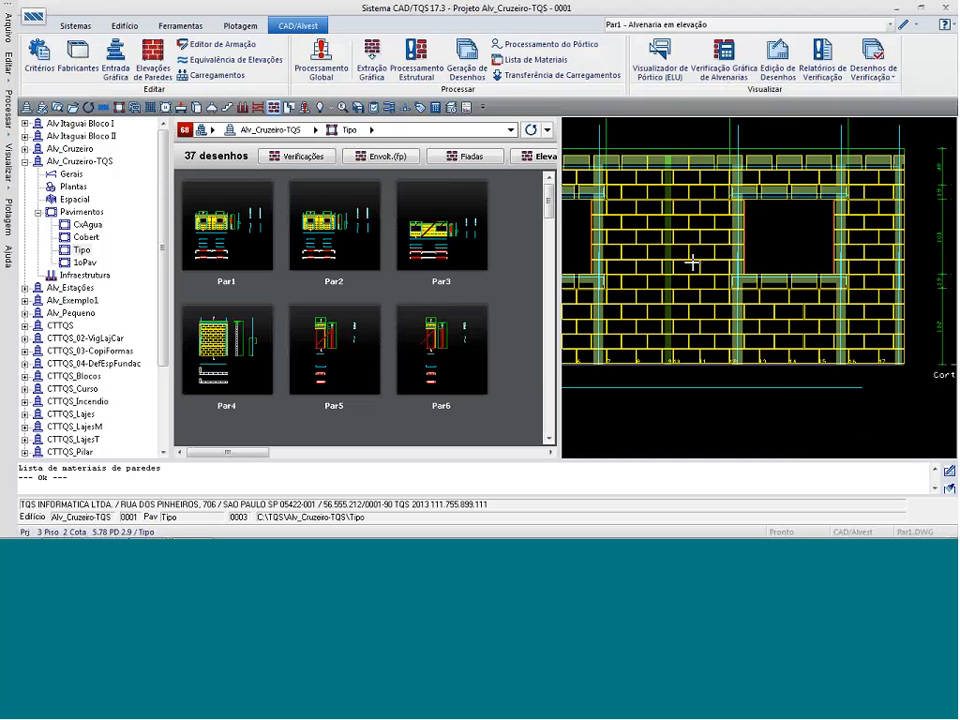
{"action": "scroll", "coordinate": [690, 262], "scroll_direction": "down", "scroll_amount": 4}
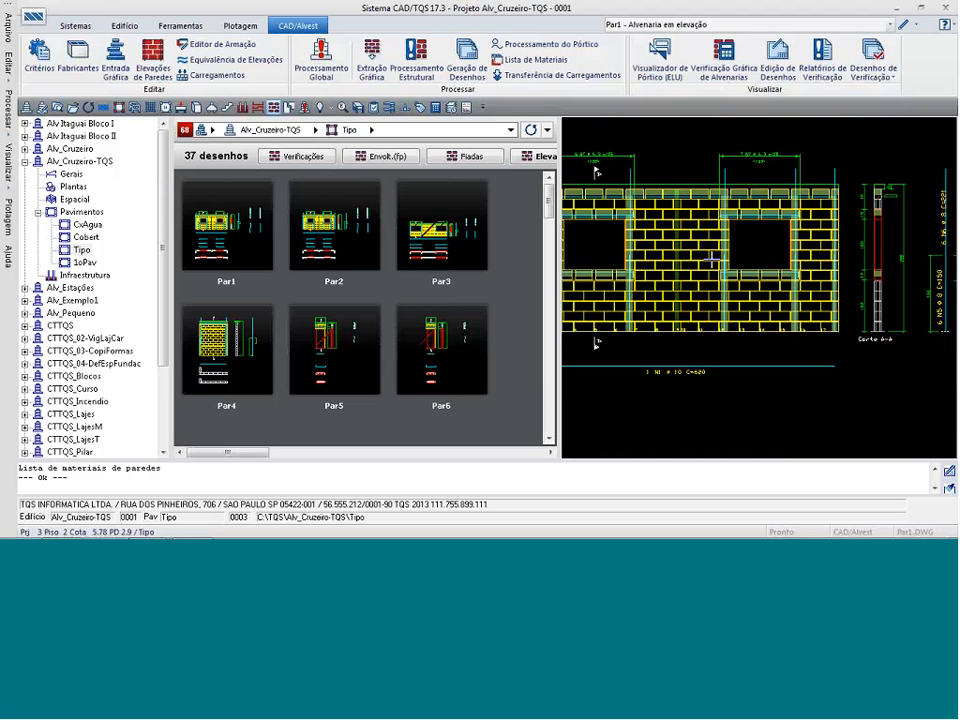
Open the CONCRETO manufacturer's block data, find channel block PCN3515 and open its properties for editing.
{"action": "left_click", "coordinate": [77, 55]}
{"action": "left_click", "coordinate": [568, 392]}
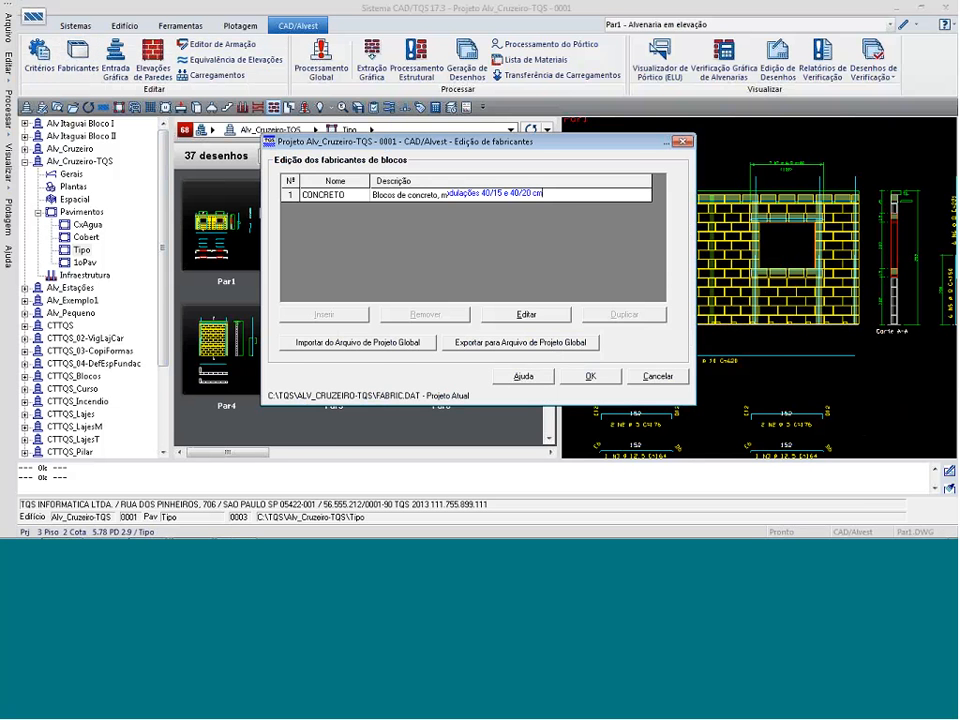
{"action": "left_click", "coordinate": [524, 314]}
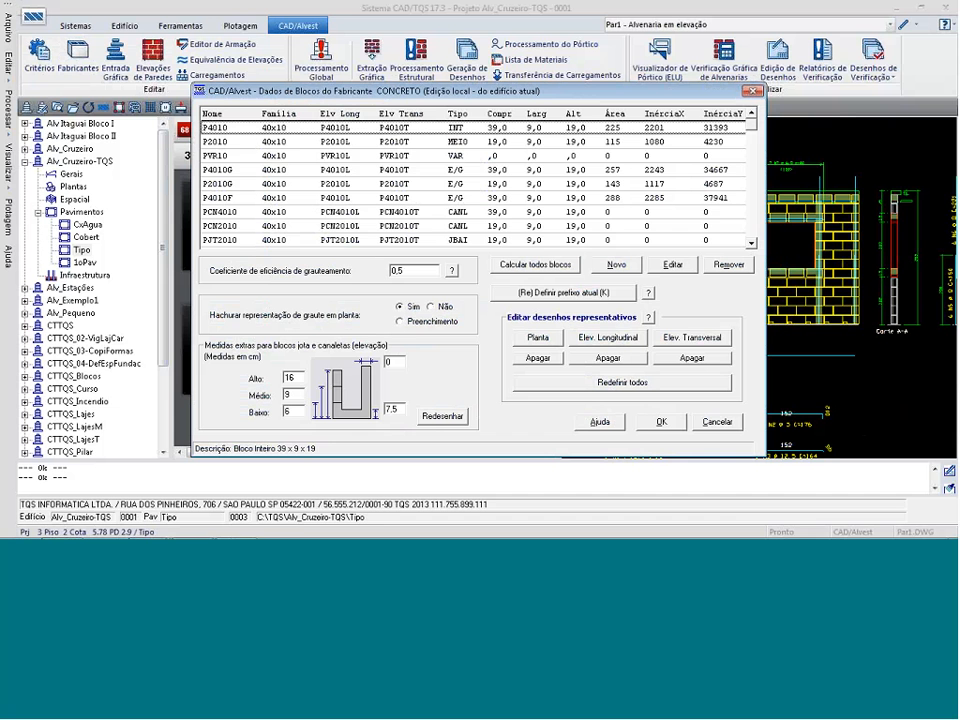
{"action": "left_click", "coordinate": [752, 244]}
{"action": "left_click", "coordinate": [752, 244]}
{"action": "left_click", "coordinate": [754, 245]}
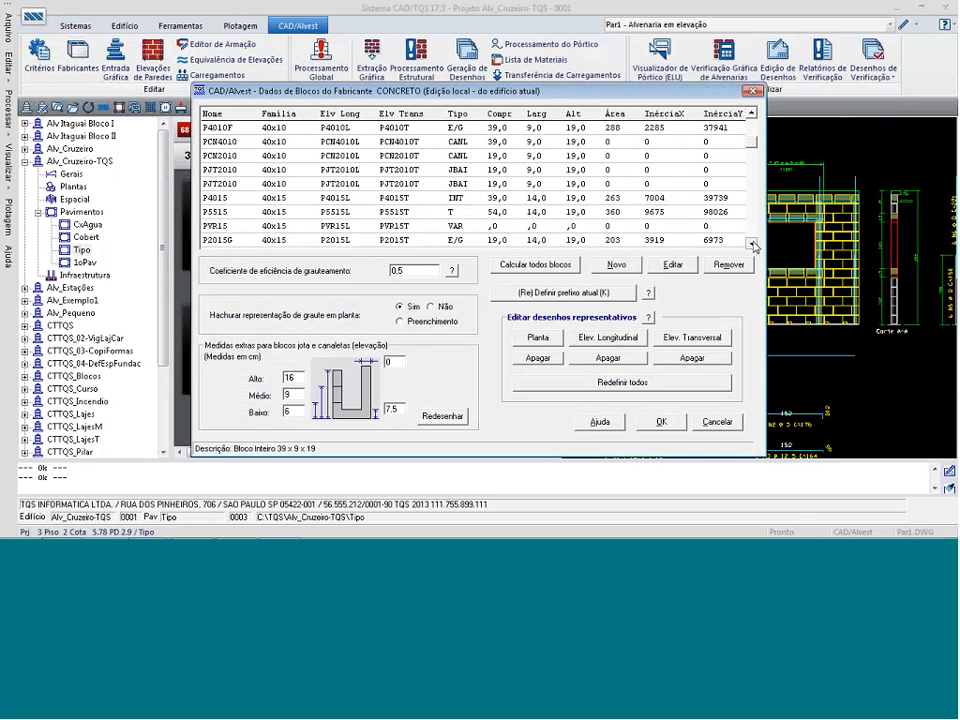
{"action": "left_click", "coordinate": [752, 244]}
{"action": "left_click", "coordinate": [752, 244]}
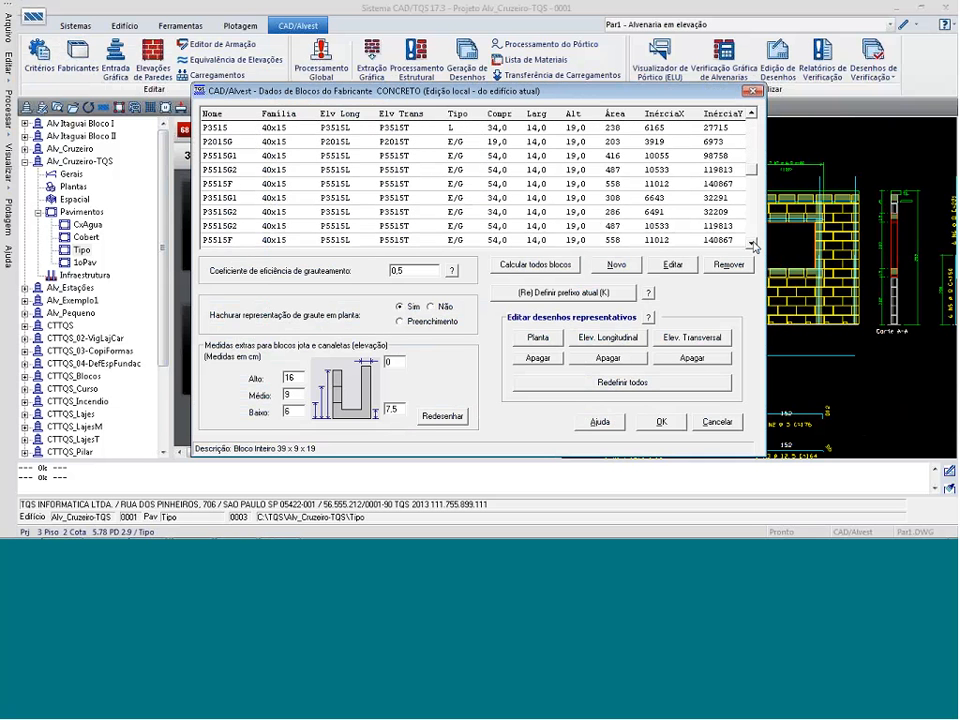
{"action": "scroll", "coordinate": [740, 230], "scroll_direction": "down", "scroll_amount": 2}
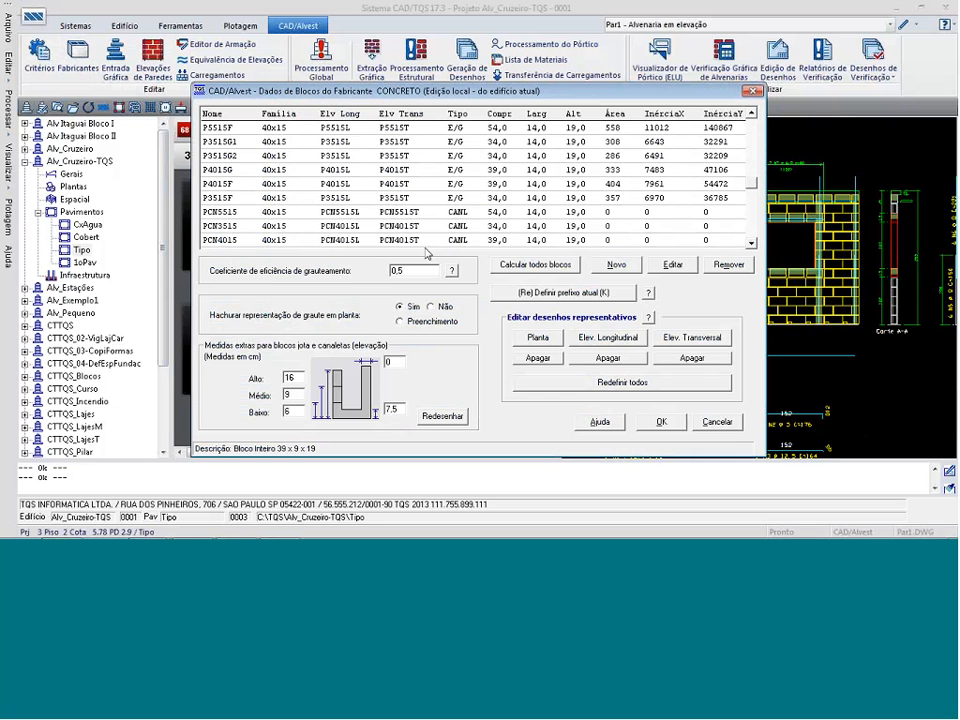
{"action": "left_click", "coordinate": [355, 228]}
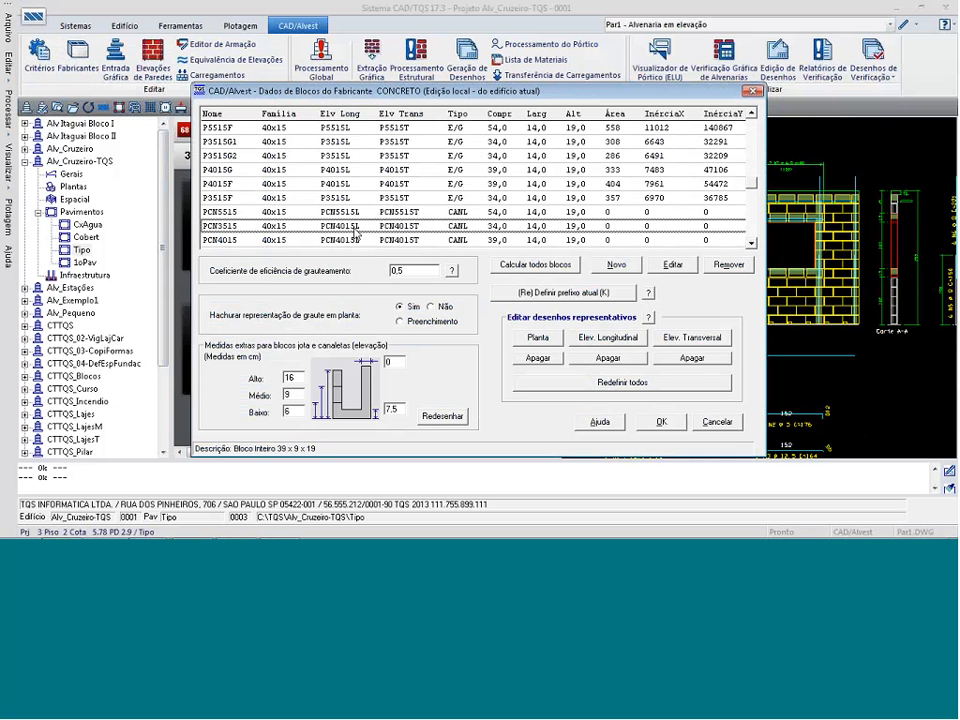
{"action": "left_click", "coordinate": [673, 265]}
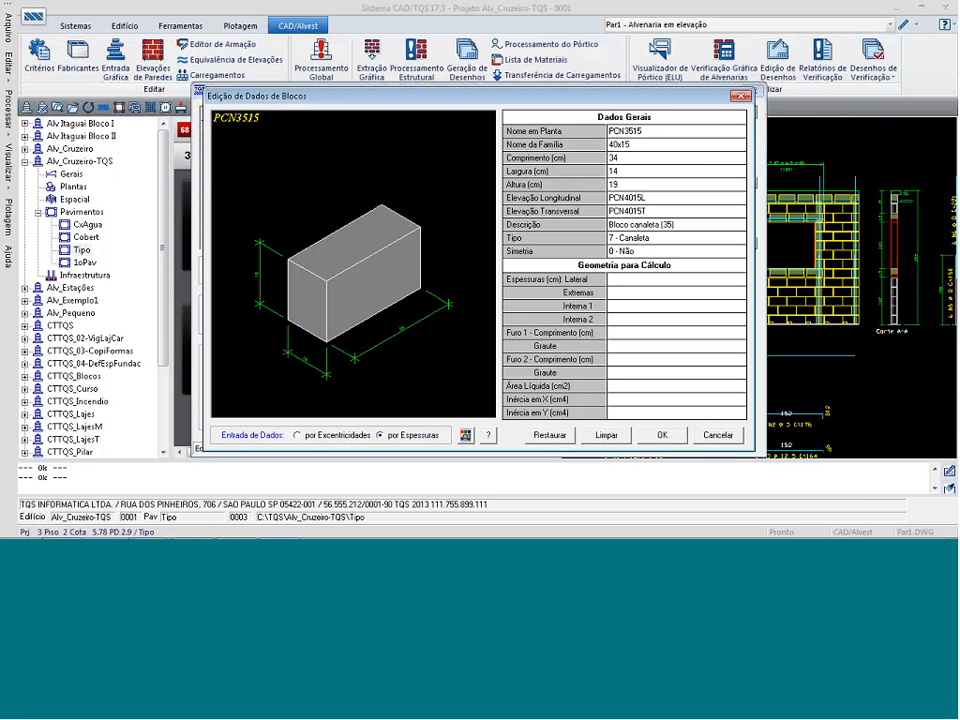
Set the block's longitudinal elevation to PCN3515L and transverse elevation to PCN3515T, and save the block and manufacturer data.
{"action": "left_click_drag", "start_coordinate": [623, 198], "coordinate": [633, 198]}
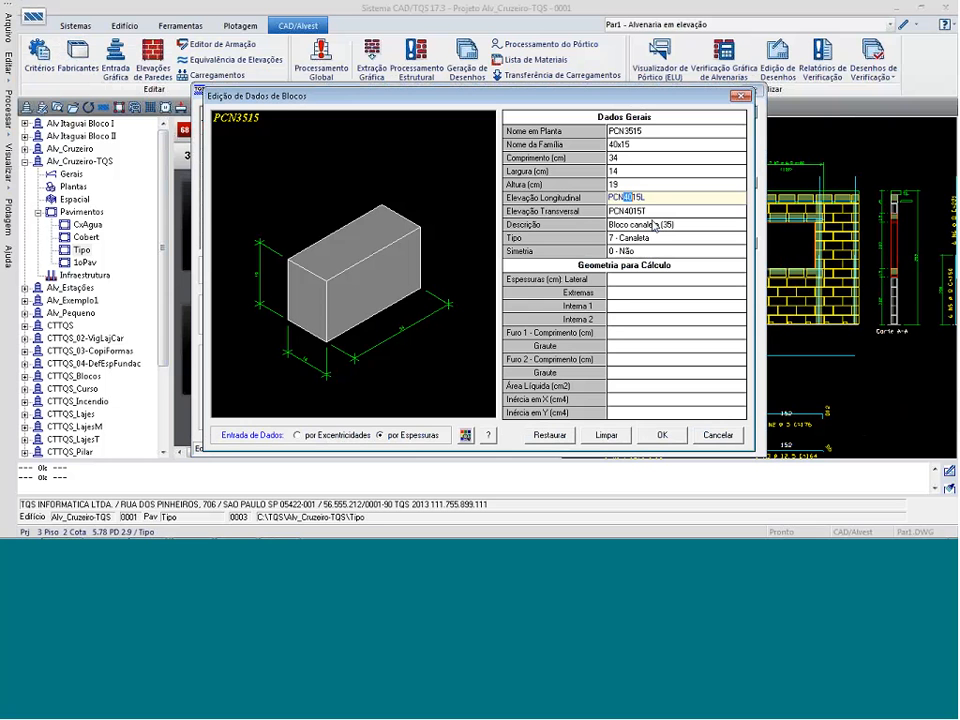
{"action": "type", "text": "35"}
{"action": "left_click", "coordinate": [627, 212]}
{"action": "left_click", "coordinate": [626, 211]}
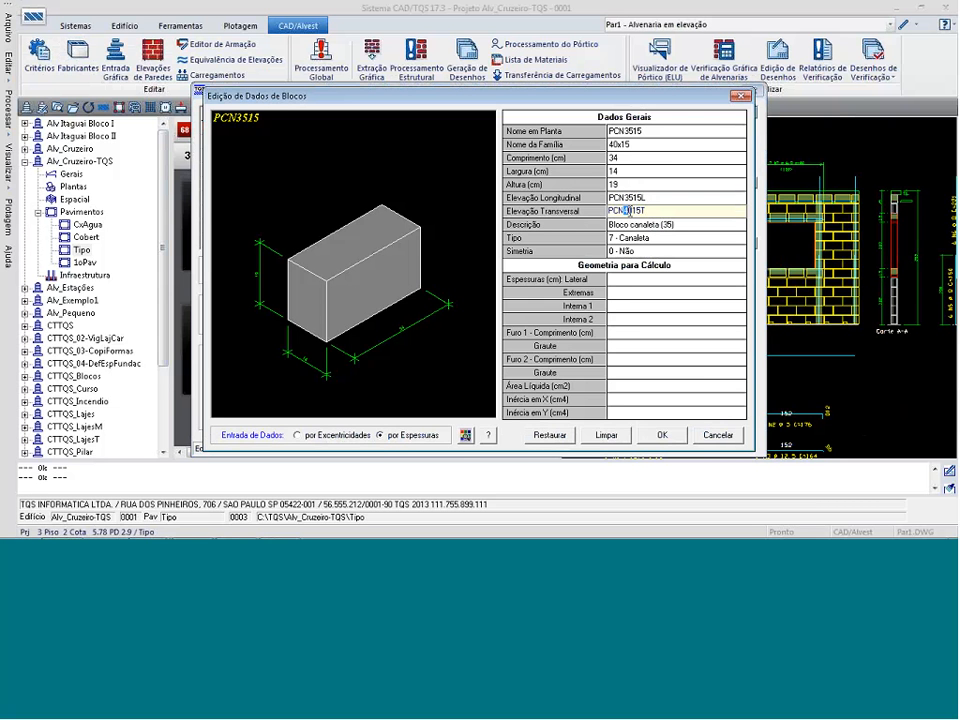
{"action": "type", "text": "35"}
{"action": "left_click", "coordinate": [646, 224]}
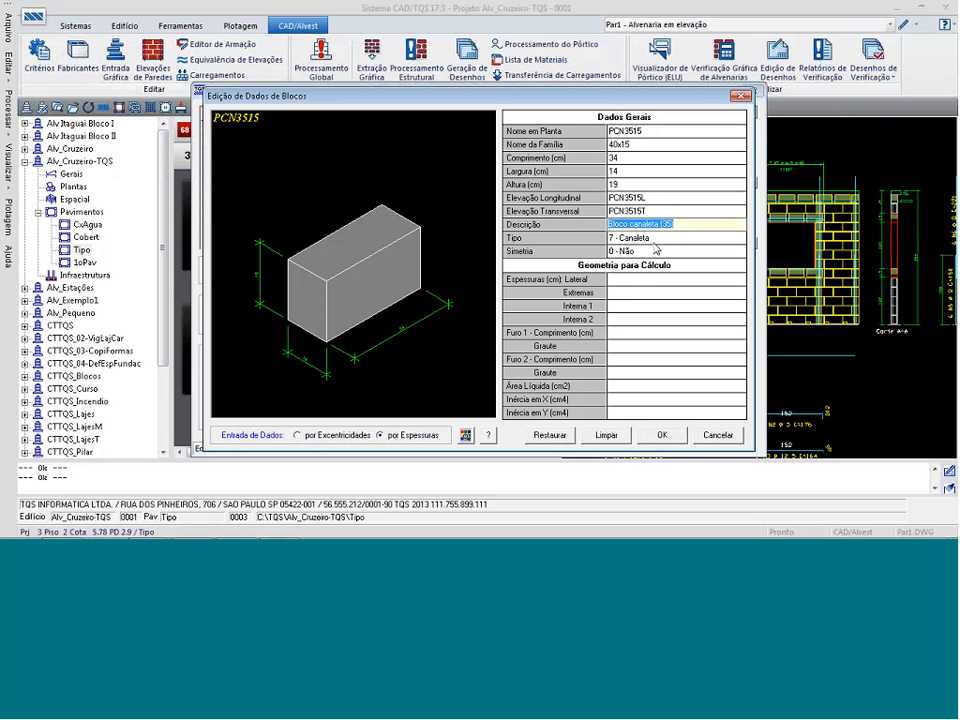
{"action": "left_click", "coordinate": [662, 434]}
{"action": "left_click", "coordinate": [531, 320]}
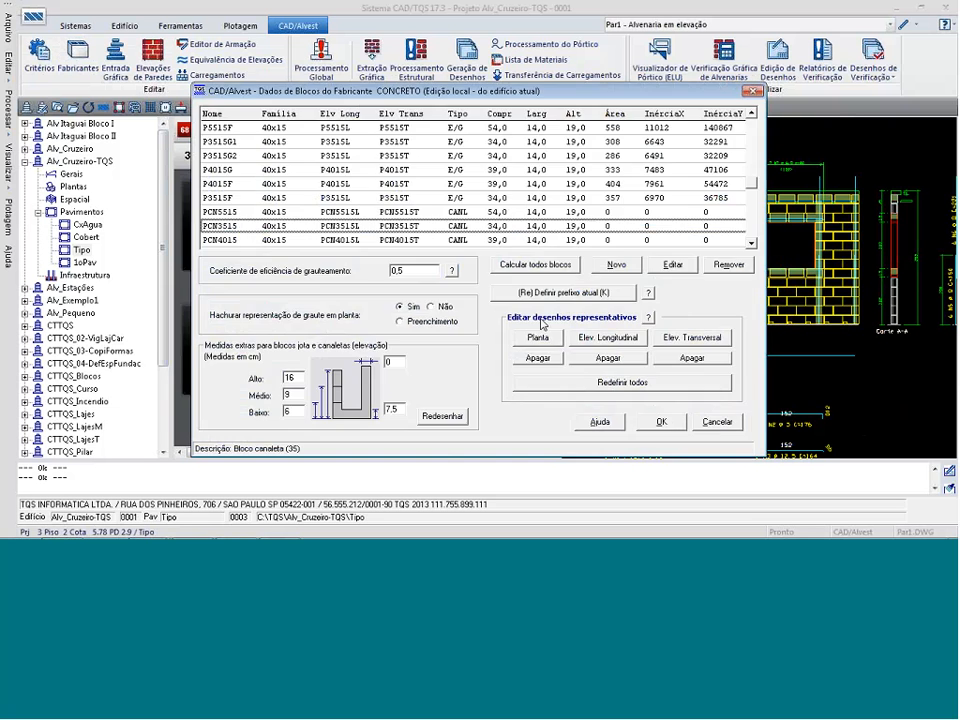
{"action": "left_click", "coordinate": [662, 422]}
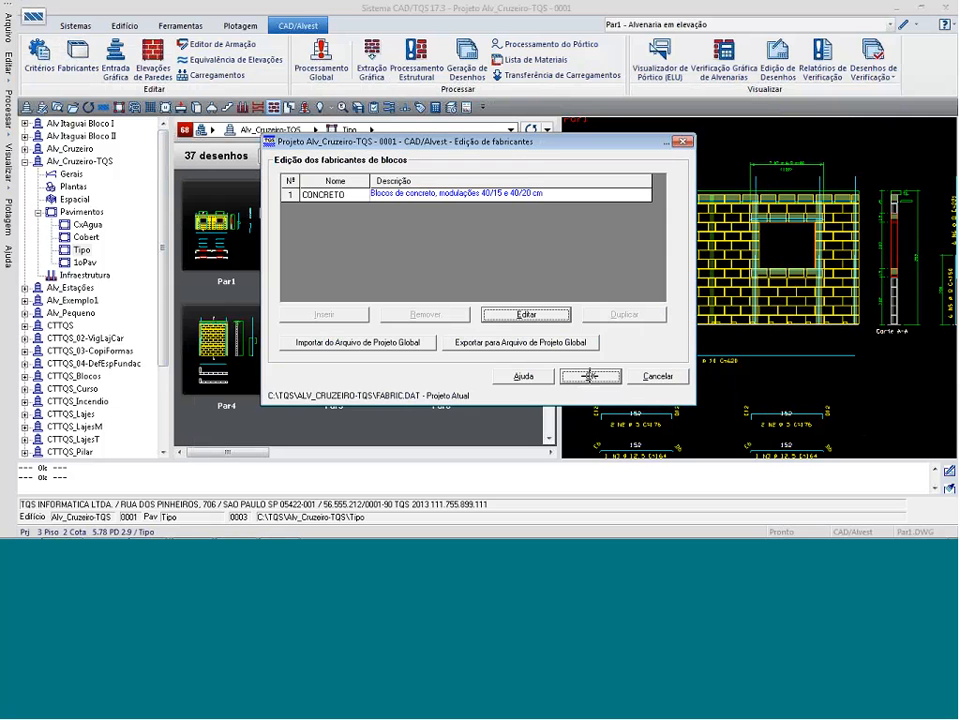
{"action": "left_click", "coordinate": [590, 375]}
Rerun the graphic extraction for plan masonry, slabs and substructures, and regenerate the wall elevations, course drawings and materials list.
{"action": "left_click", "coordinate": [372, 58]}
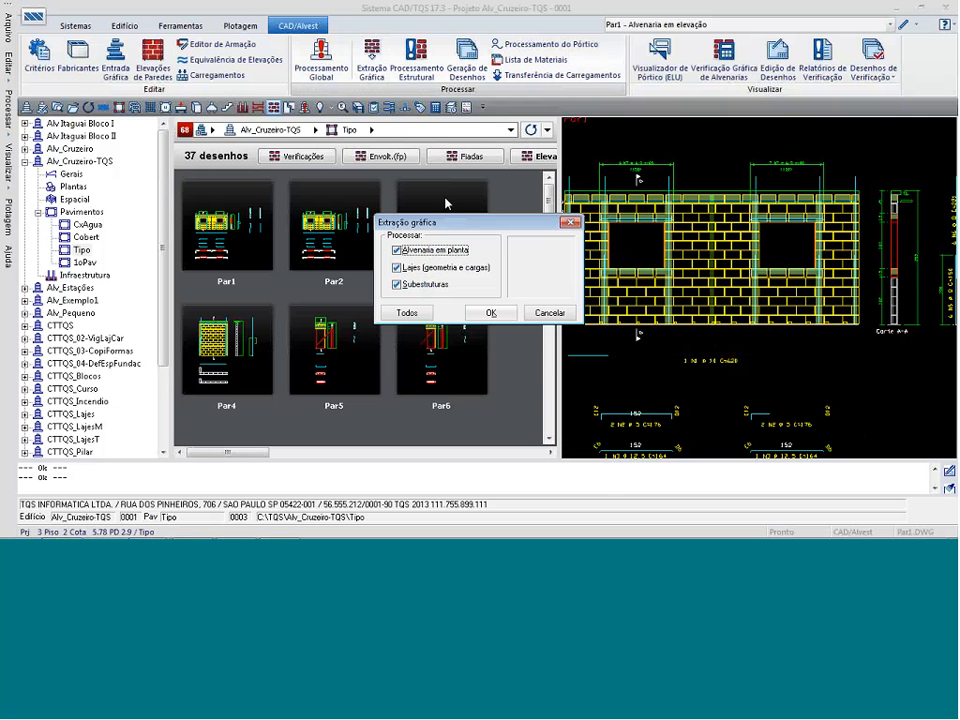
{"action": "left_click", "coordinate": [490, 313]}
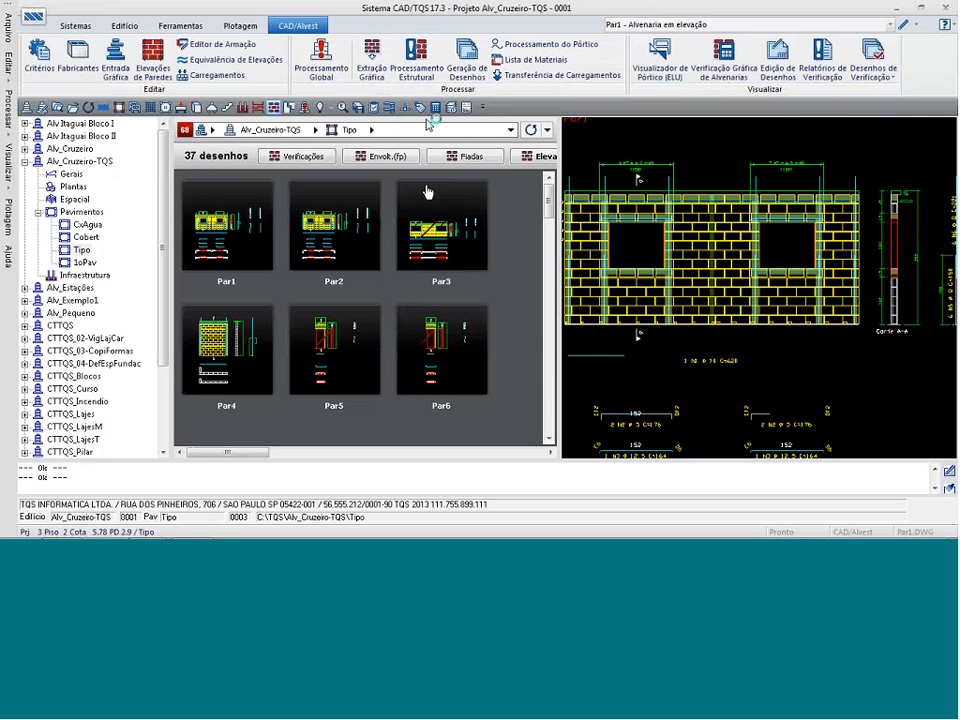
{"action": "left_click", "coordinate": [464, 76]}
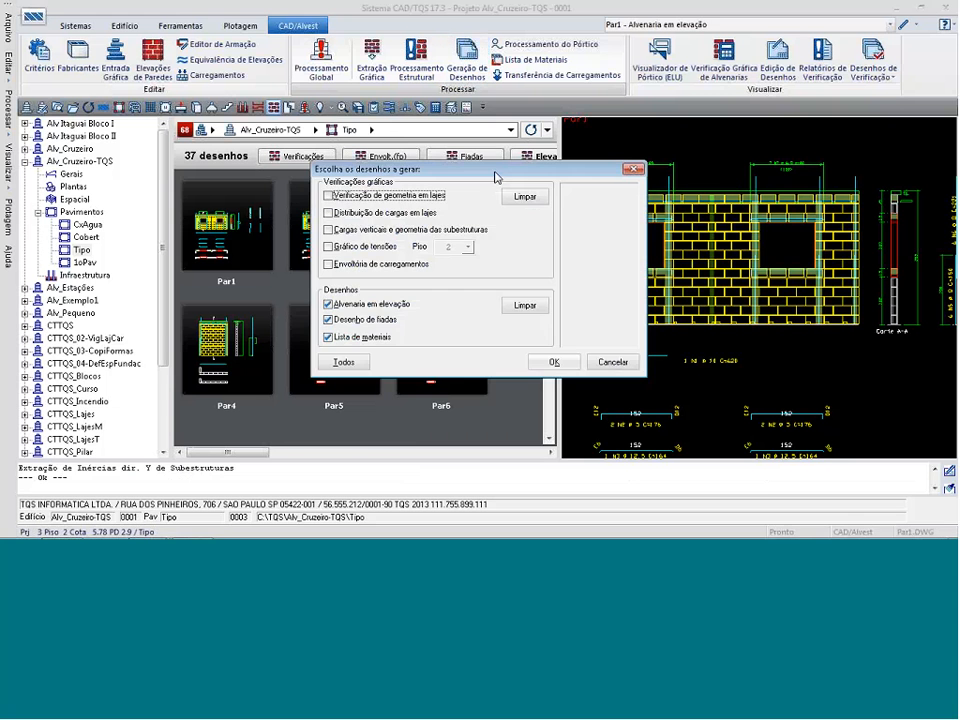
{"action": "left_click", "coordinate": [554, 362]}
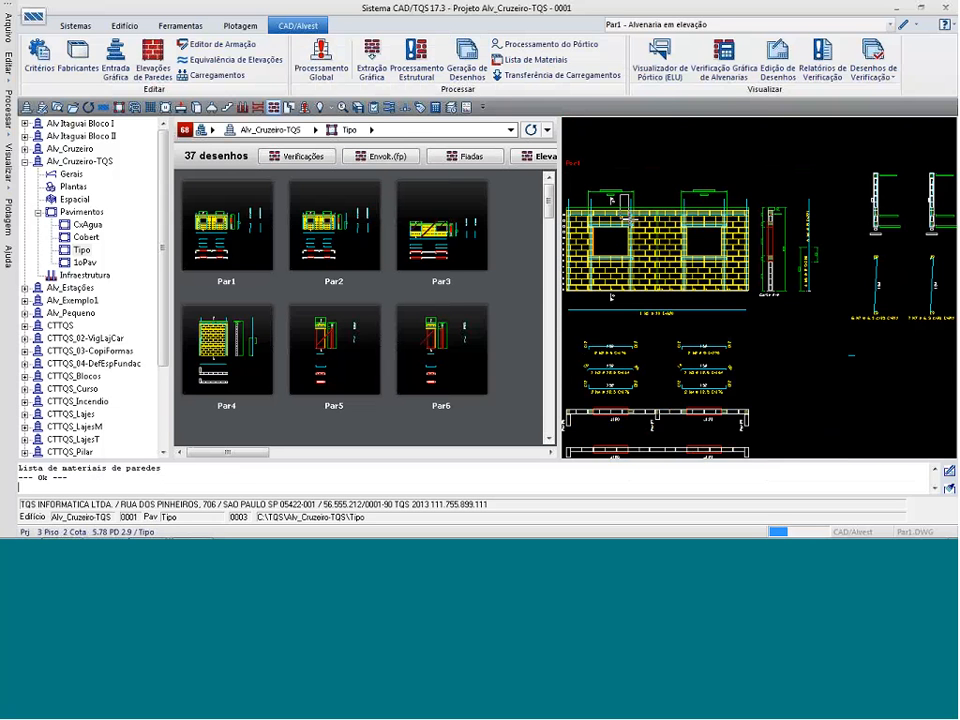
Inspect the regenerated Par1 elevation, examining the top channel course and the numbered blocks at the wall's base between the windows.
{"action": "scroll", "coordinate": [690, 250], "scroll_direction": "up", "scroll_amount": 5}
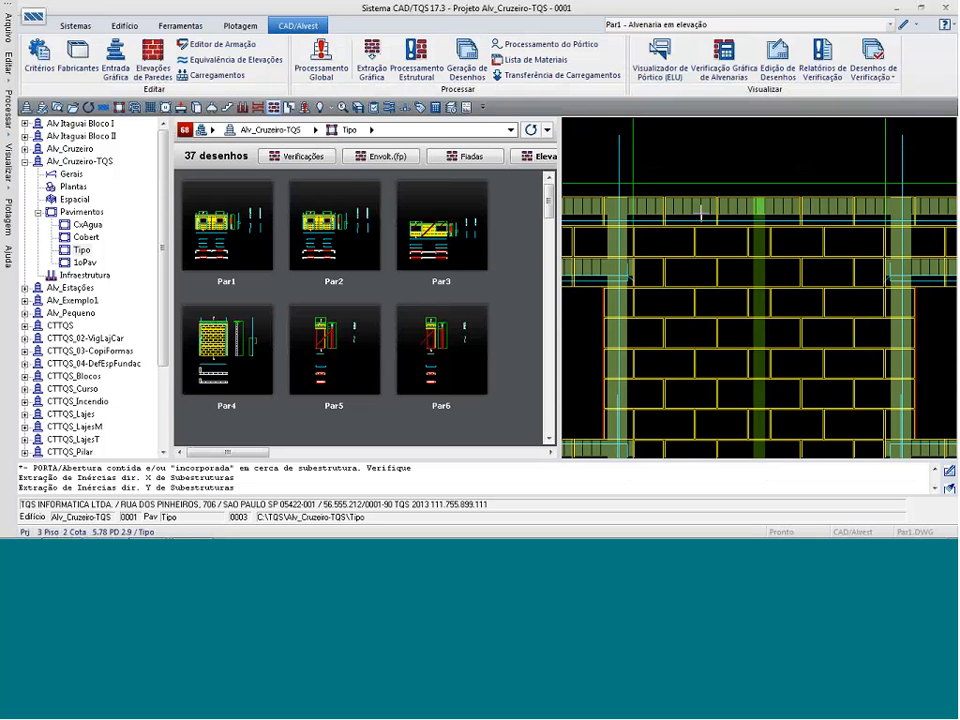
{"action": "scroll", "coordinate": [795, 145], "scroll_direction": "down", "scroll_amount": 2}
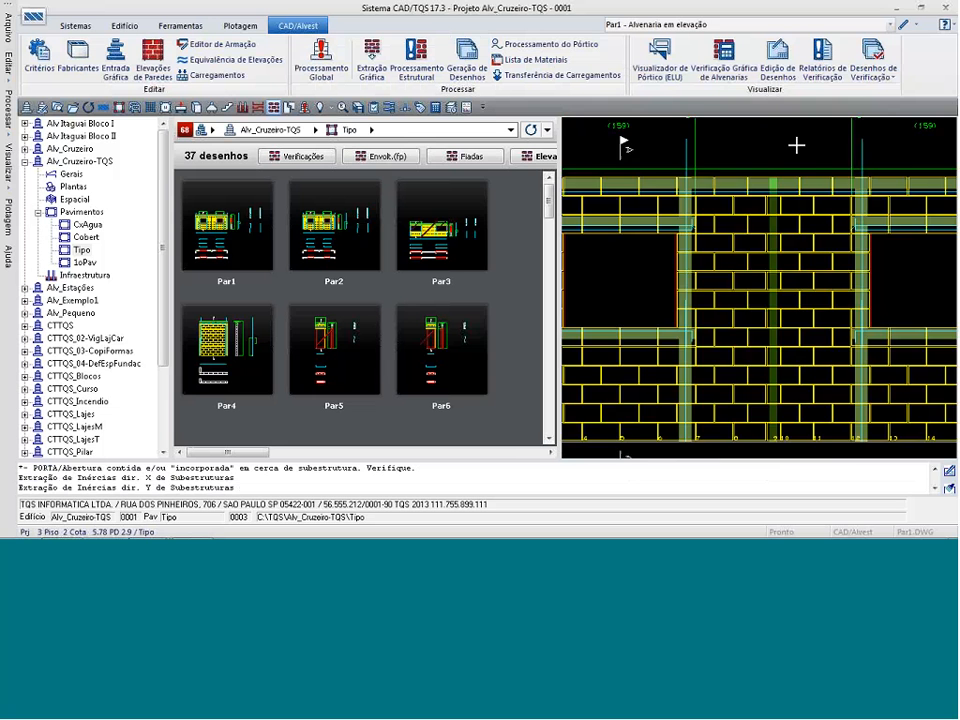
{"action": "scroll", "coordinate": [815, 445], "scroll_direction": "up", "scroll_amount": 1}
{"action": "scroll", "coordinate": [818, 465], "scroll_direction": "up", "scroll_amount": 1}
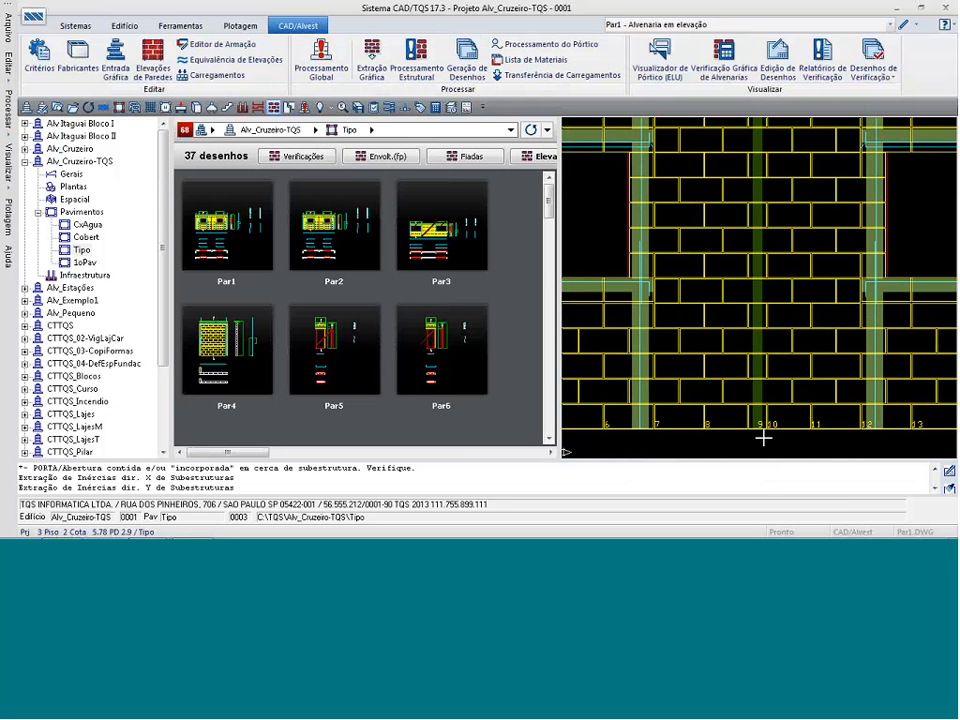
{"action": "scroll", "coordinate": [780, 452], "scroll_direction": "up", "scroll_amount": 3}
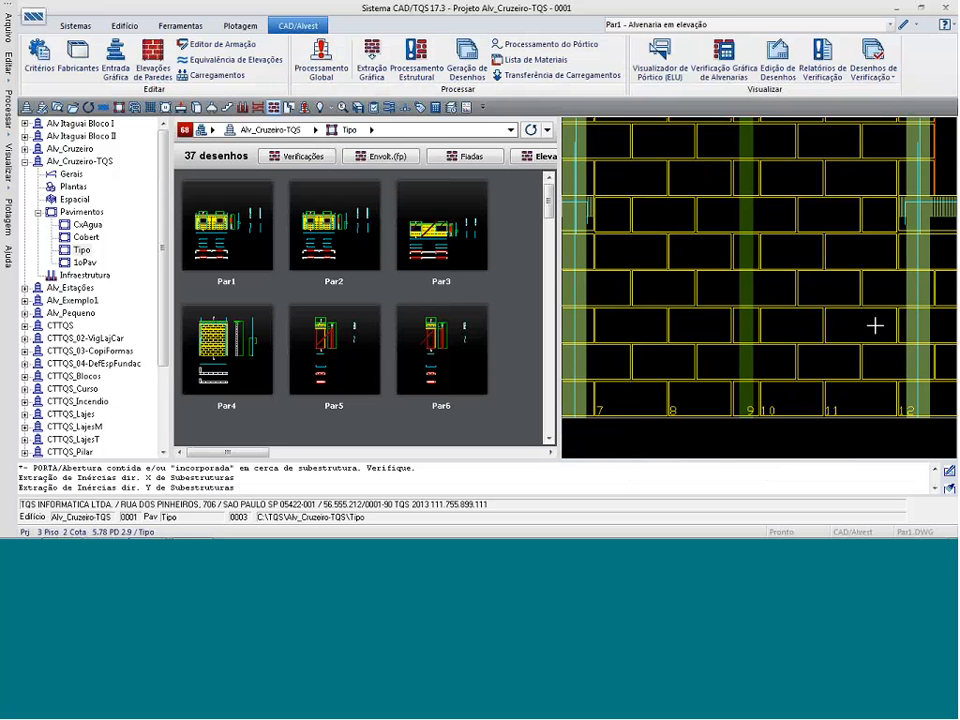
{"action": "scroll", "coordinate": [812, 288], "scroll_direction": "down", "scroll_amount": 4}
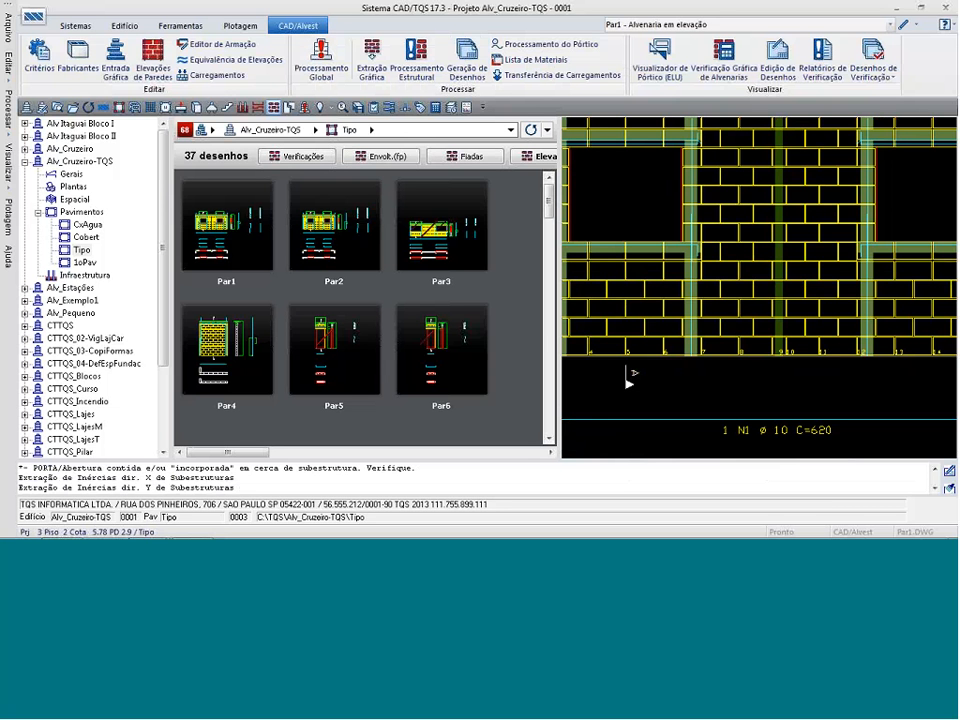
Reopen the CONCRETO manufacturer's block data and open the longitudinal elevation drawing of block P3515.
{"action": "left_click", "coordinate": [72, 70]}
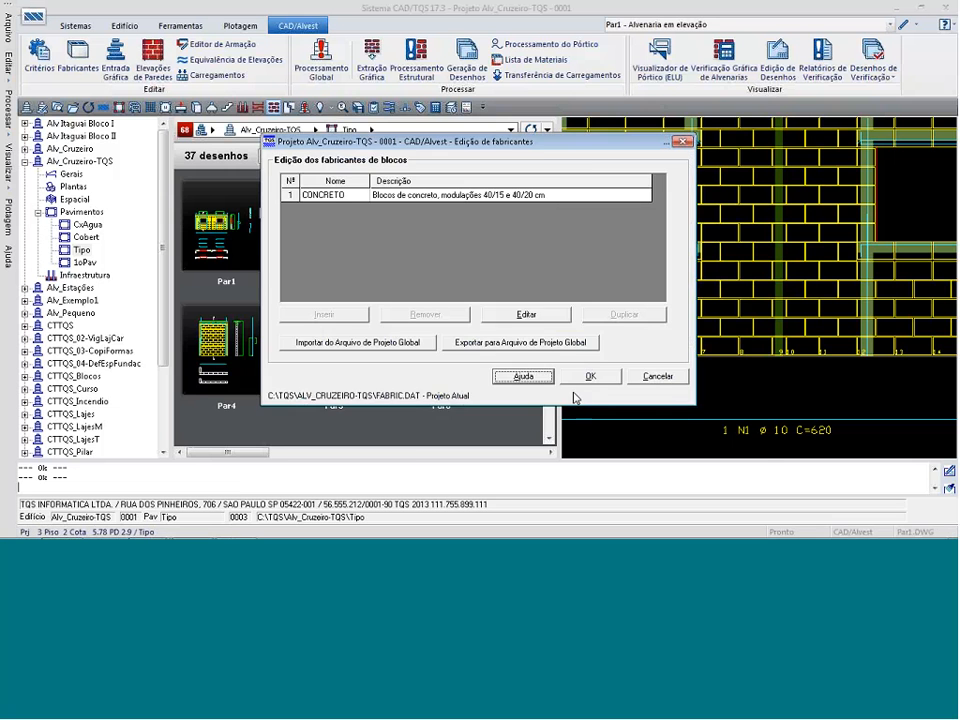
{"action": "left_click", "coordinate": [535, 315]}
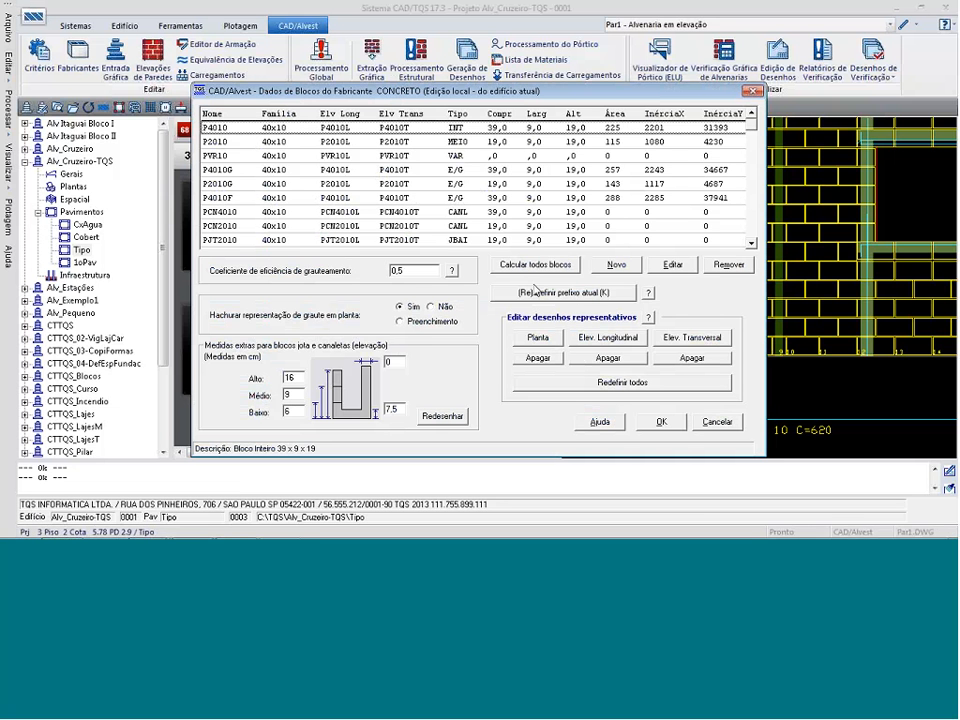
{"action": "left_click", "coordinate": [752, 244]}
{"action": "left_click", "coordinate": [752, 244]}
{"action": "left_click", "coordinate": [752, 244]}
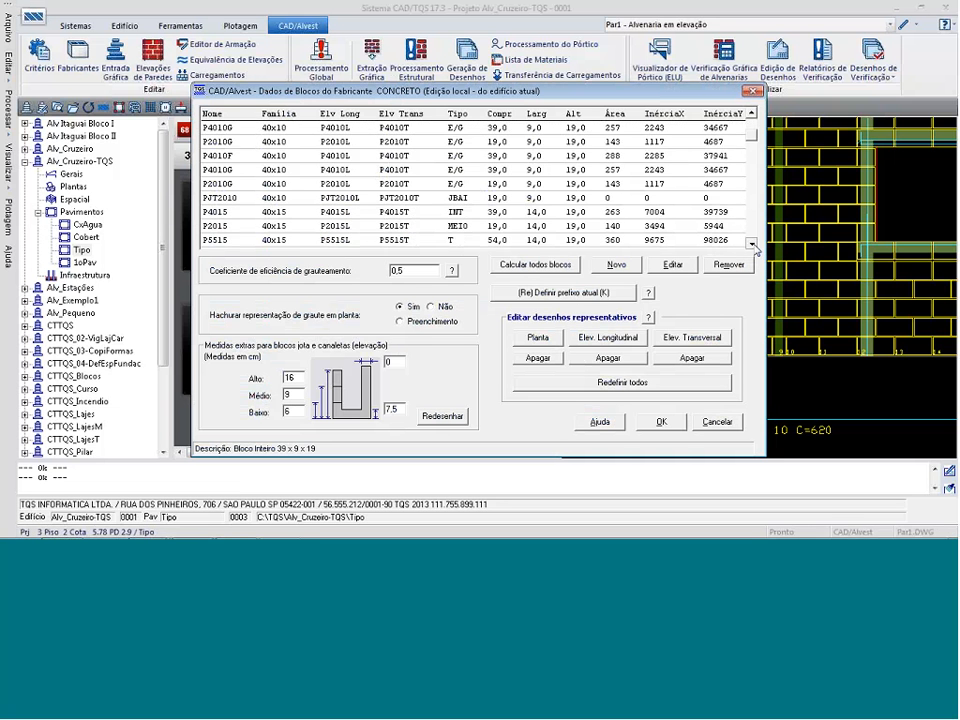
{"action": "left_click", "coordinate": [752, 244]}
{"action": "left_click", "coordinate": [752, 244]}
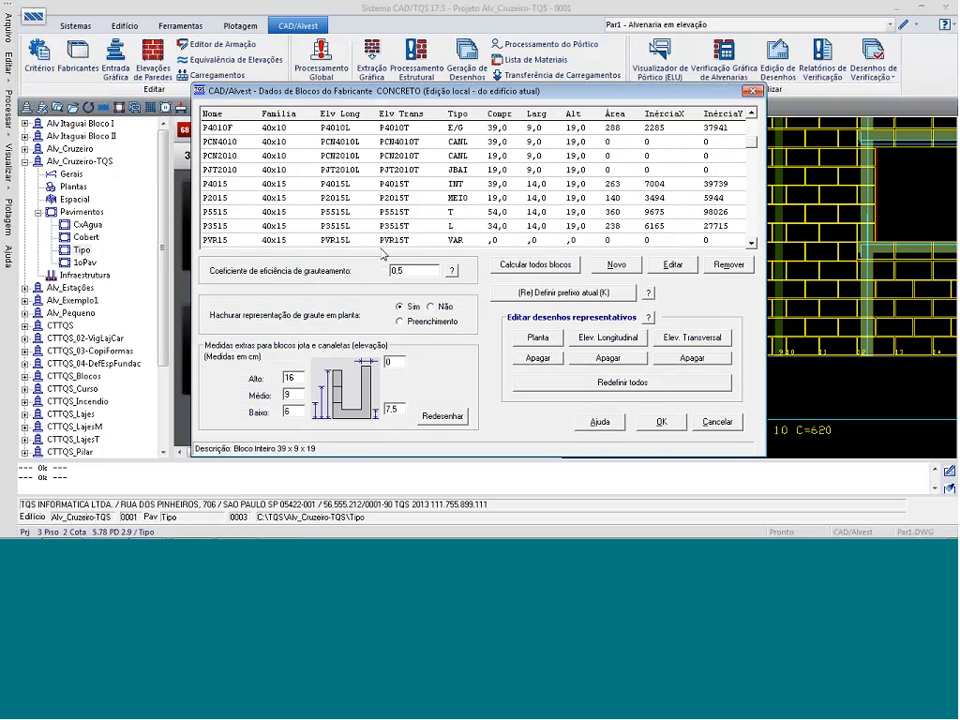
{"action": "left_click", "coordinate": [278, 226]}
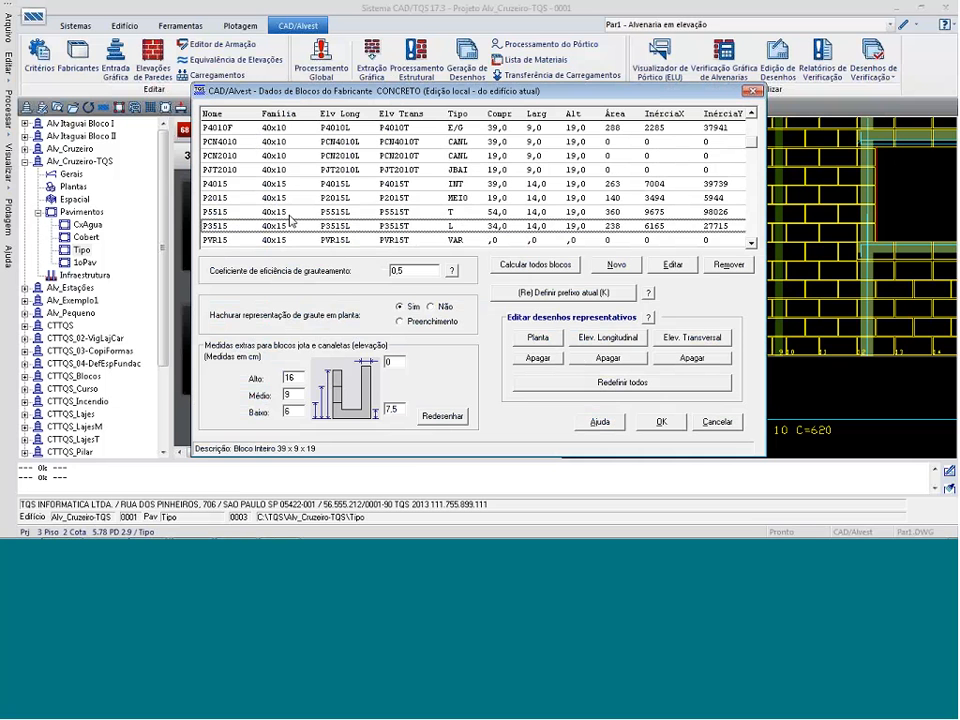
{"action": "left_click", "coordinate": [601, 339]}
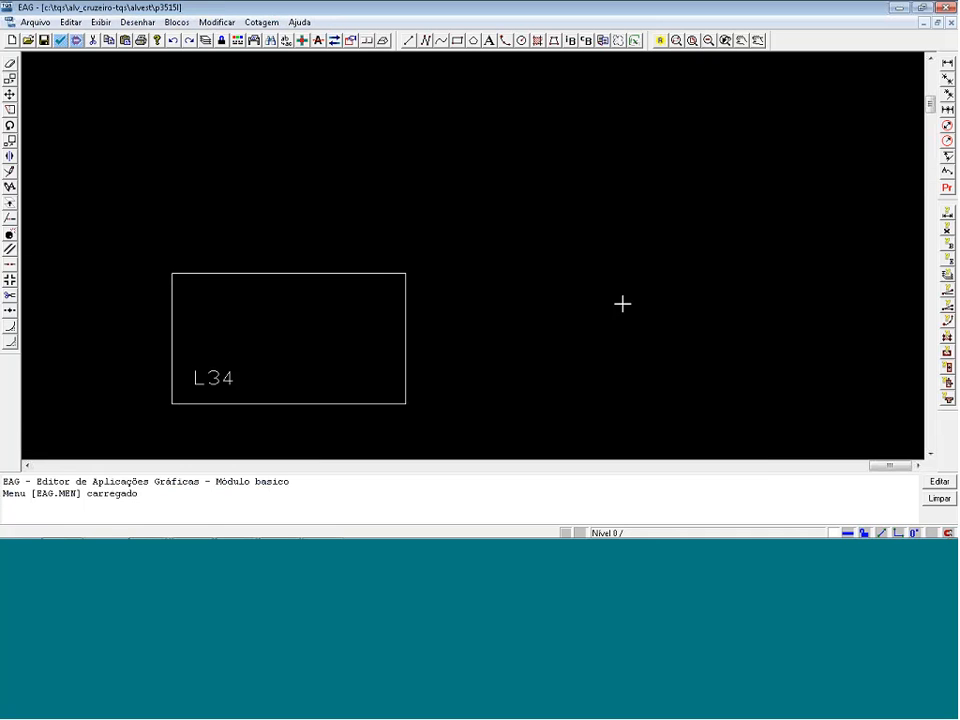
Draw a diagonal line across the block outline from its lower-left to its upper-right corner and close the drawing.
{"action": "left_click", "coordinate": [408, 40]}
{"action": "left_click", "coordinate": [172, 404]}
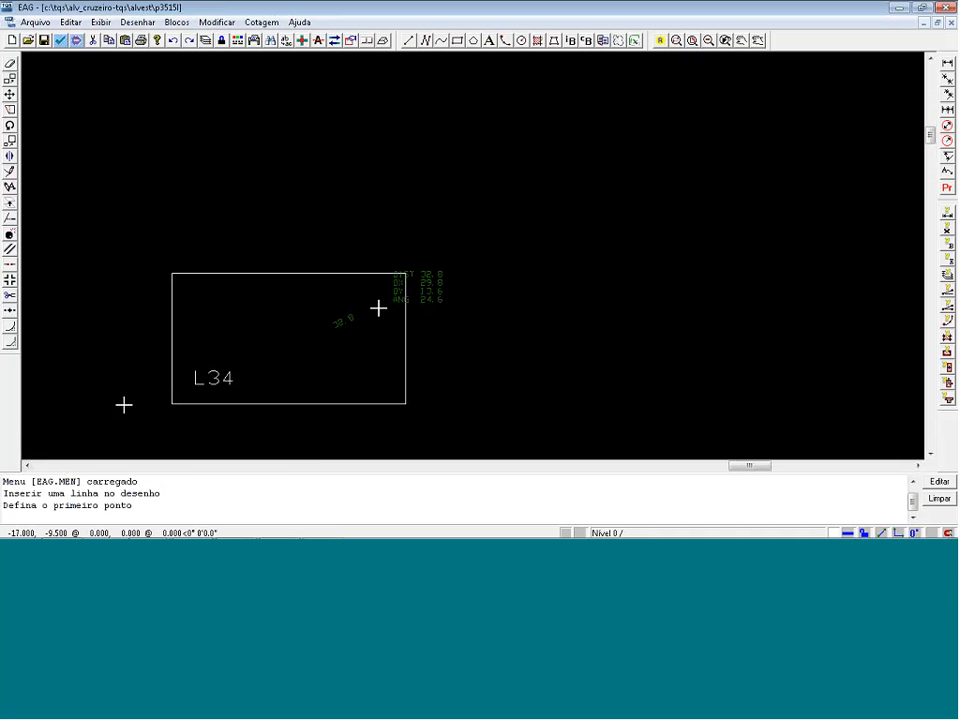
{"action": "left_click", "coordinate": [406, 273]}
{"action": "key", "text": "Return"}
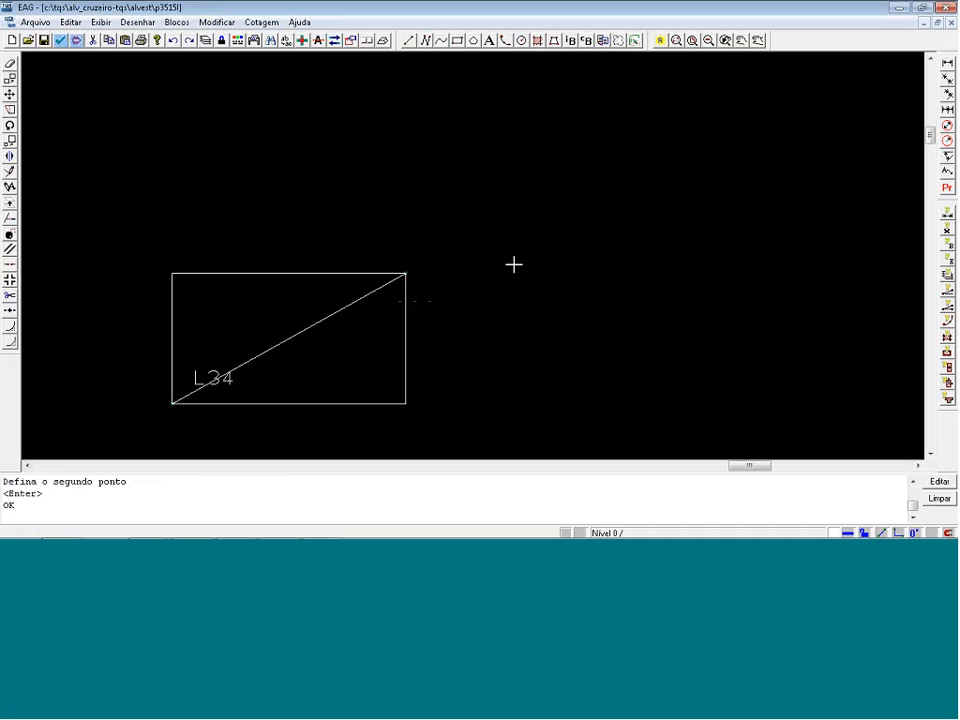
{"action": "left_click", "coordinate": [946, 7]}
{"action": "left_click", "coordinate": [434, 307]}
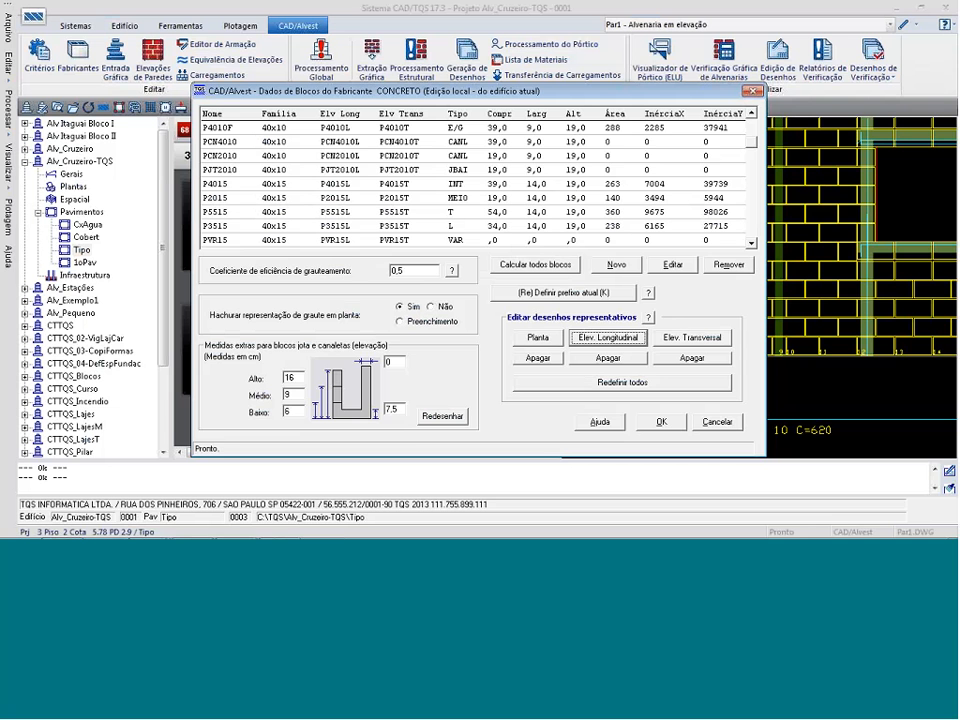
Look through the manufacturer's block list, checking the 40x15 family's blocks and their elevation drawing names.
{"action": "left_click", "coordinate": [752, 244]}
{"action": "left_click", "coordinate": [752, 244]}
{"action": "left_click", "coordinate": [752, 244]}
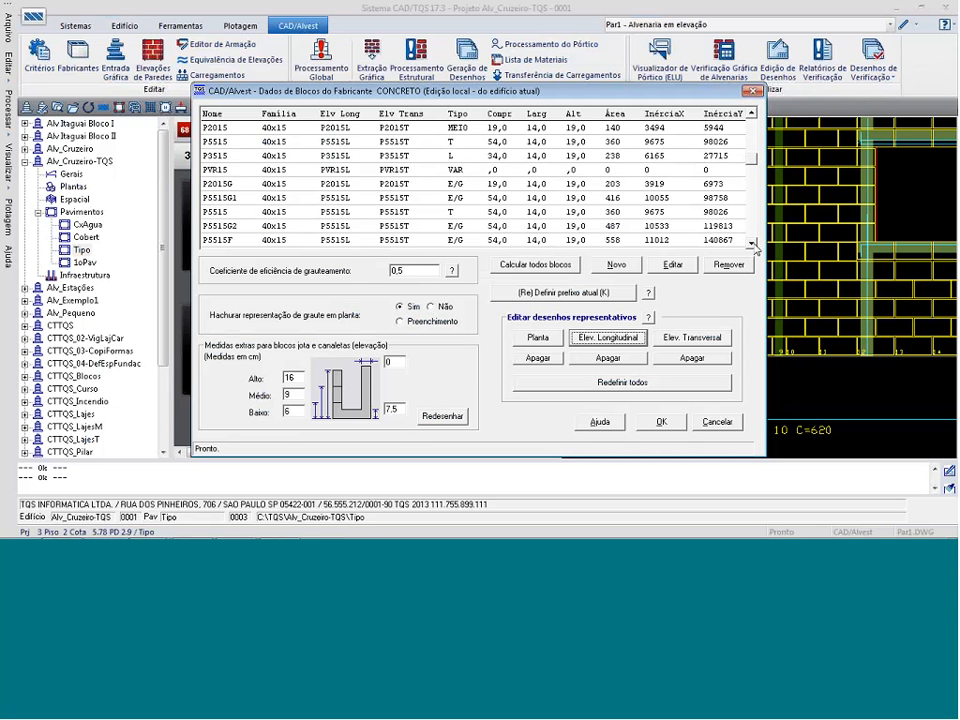
{"action": "left_click", "coordinate": [752, 244]}
{"action": "left_click", "coordinate": [752, 244]}
{"action": "left_click", "coordinate": [752, 244]}
{"action": "left_click", "coordinate": [752, 244]}
{"action": "left_click", "coordinate": [752, 244]}
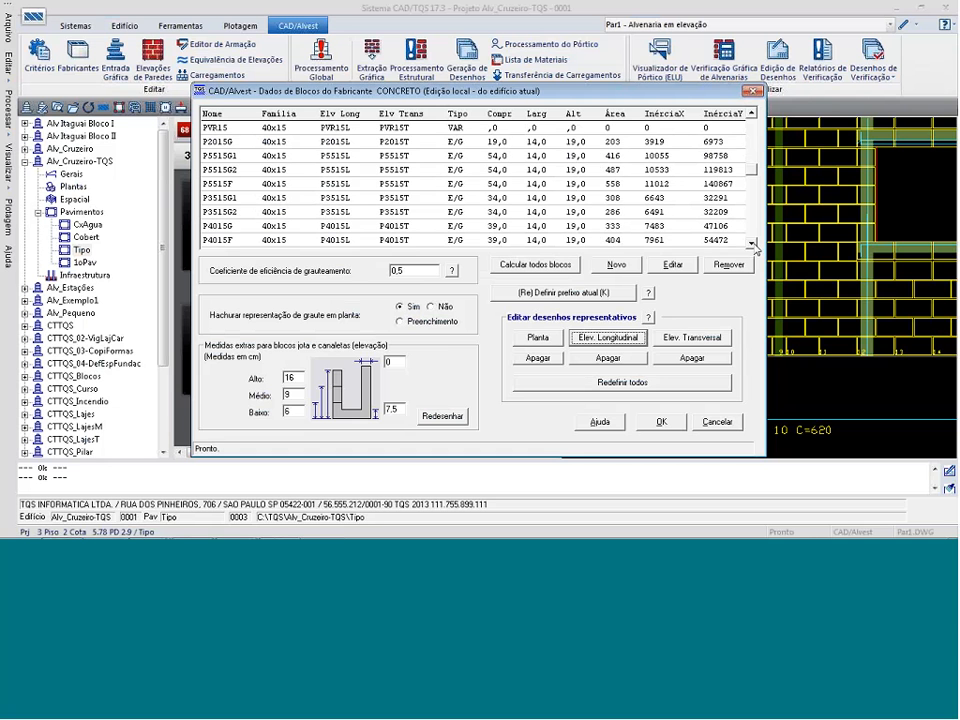
{"action": "left_click", "coordinate": [752, 244]}
{"action": "left_click", "coordinate": [752, 244]}
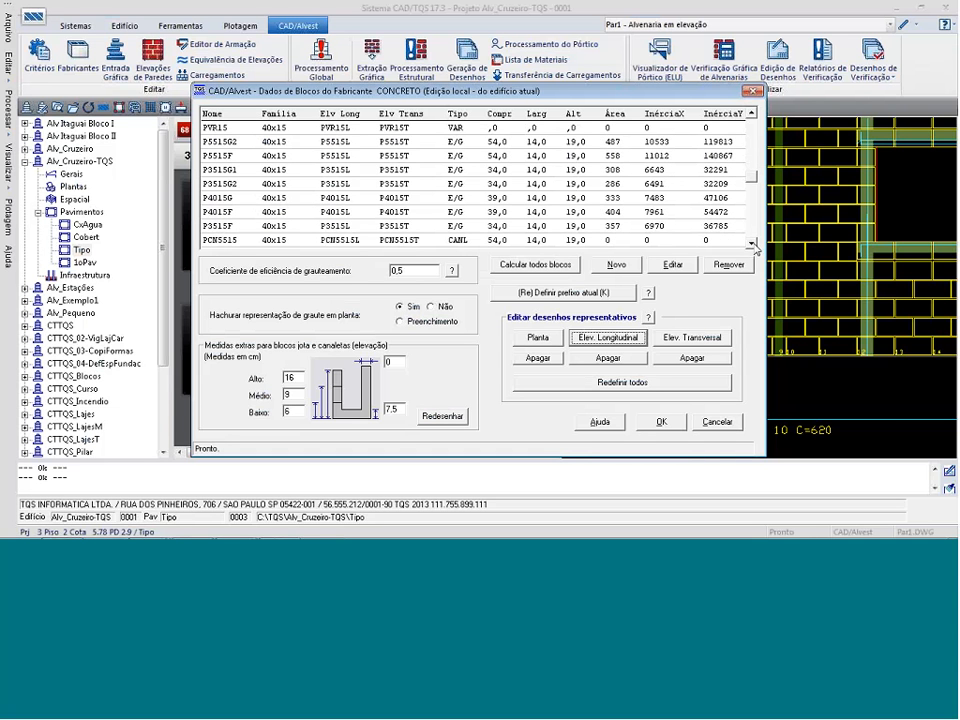
{"action": "left_click", "coordinate": [752, 244]}
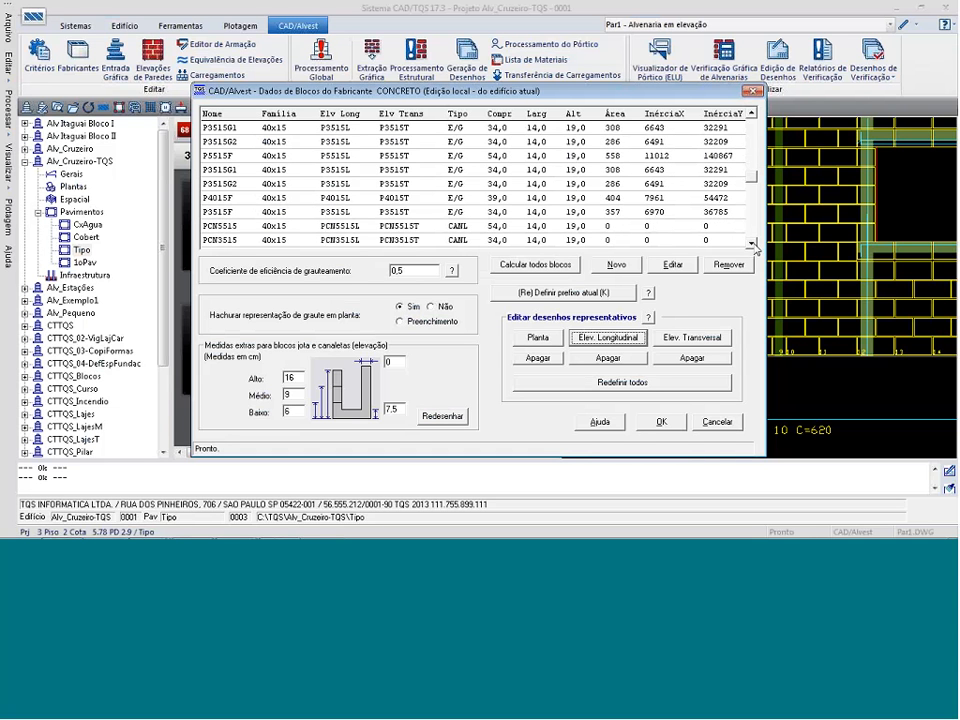
{"action": "left_click", "coordinate": [752, 244]}
{"action": "left_click", "coordinate": [752, 244]}
{"action": "left_click", "coordinate": [750, 136]}
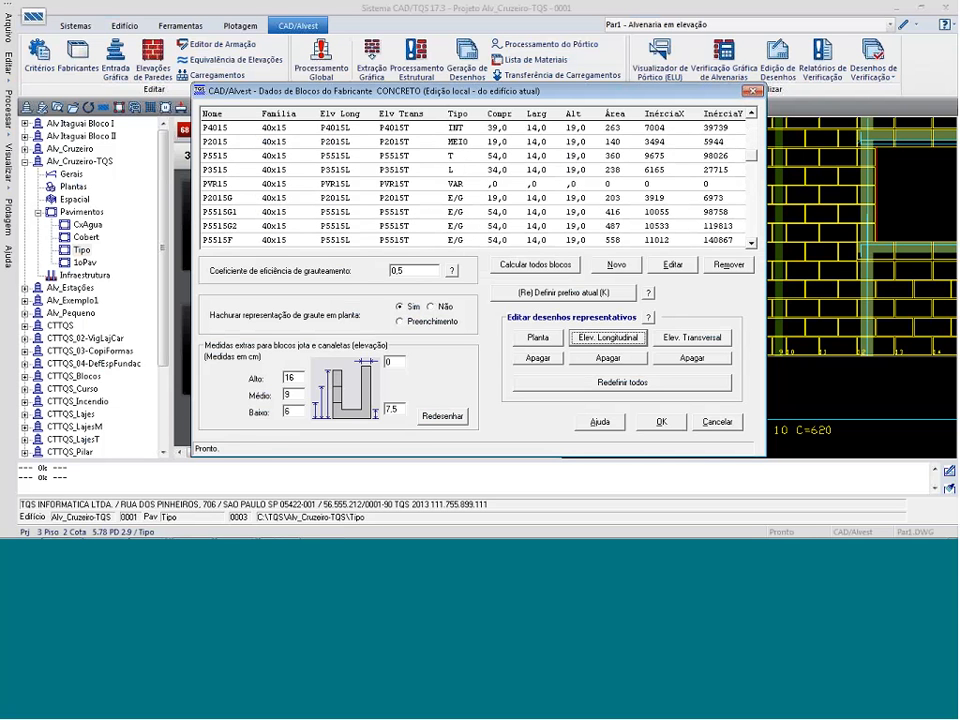
Open block P3515's transverse elevation drawing, draw both diagonals between the outline's opposite corners, and save and close it.
{"action": "left_click", "coordinate": [600, 170]}
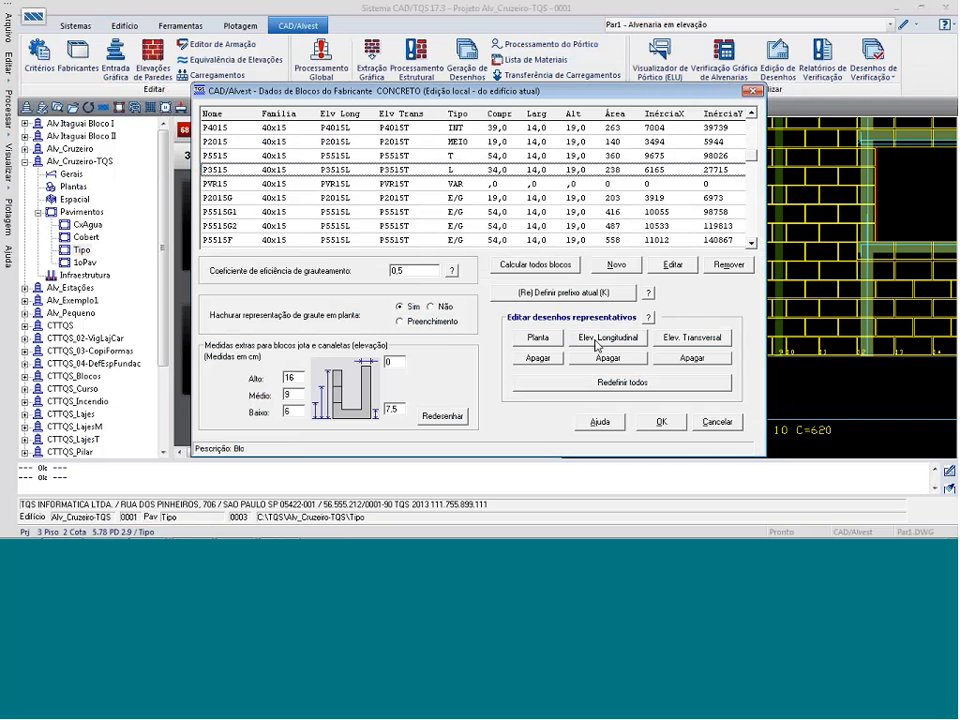
{"action": "left_click", "coordinate": [669, 337]}
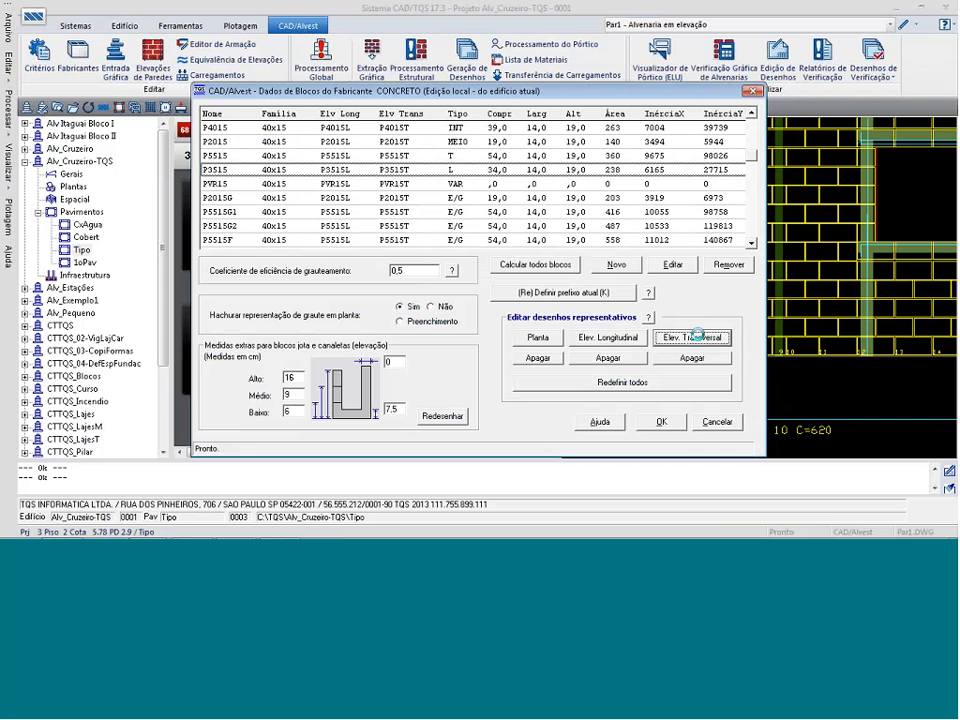
{"action": "scroll", "coordinate": [587, 228], "scroll_direction": "down", "scroll_amount": 3}
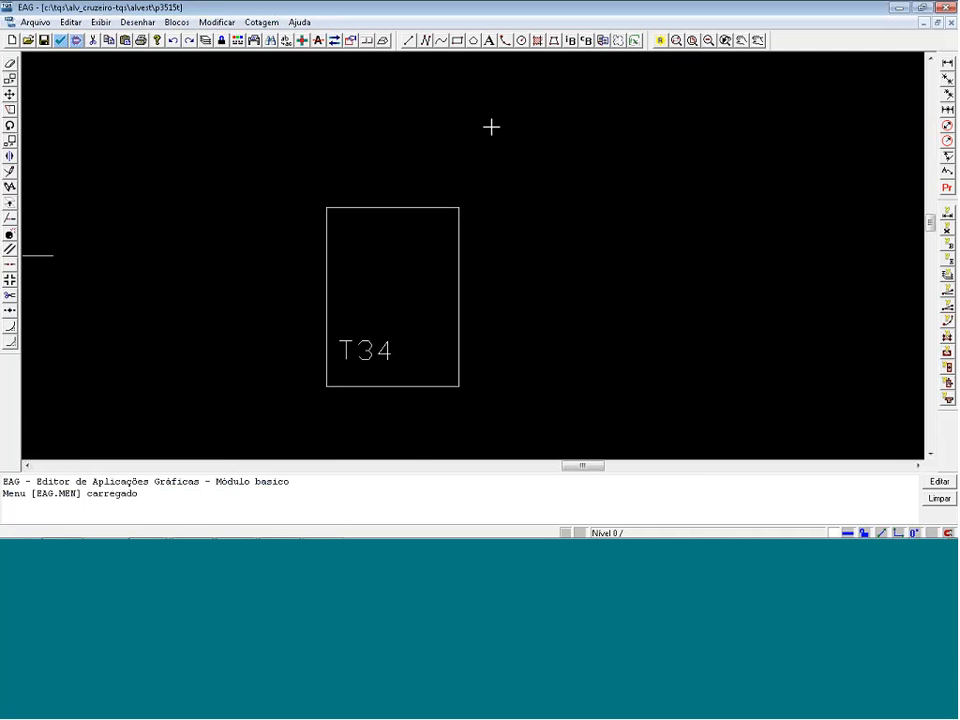
{"action": "left_click", "coordinate": [408, 41]}
{"action": "left_click", "coordinate": [335, 386]}
{"action": "left_click", "coordinate": [463, 213]}
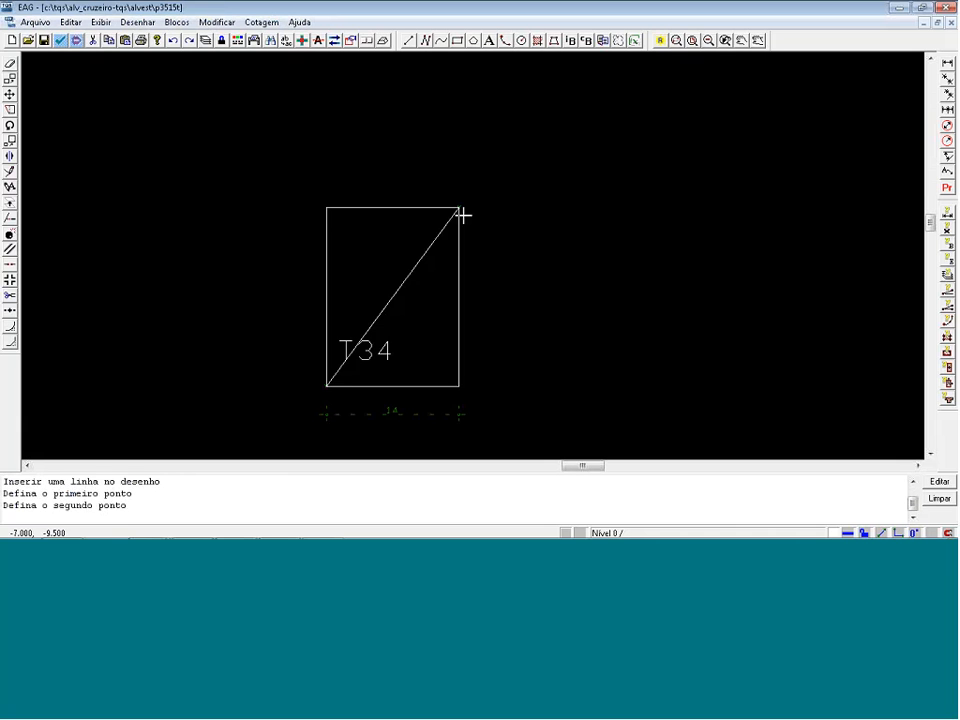
{"action": "key", "text": "Return"}
{"action": "left_click", "coordinate": [330, 206]}
{"action": "left_click", "coordinate": [461, 384]}
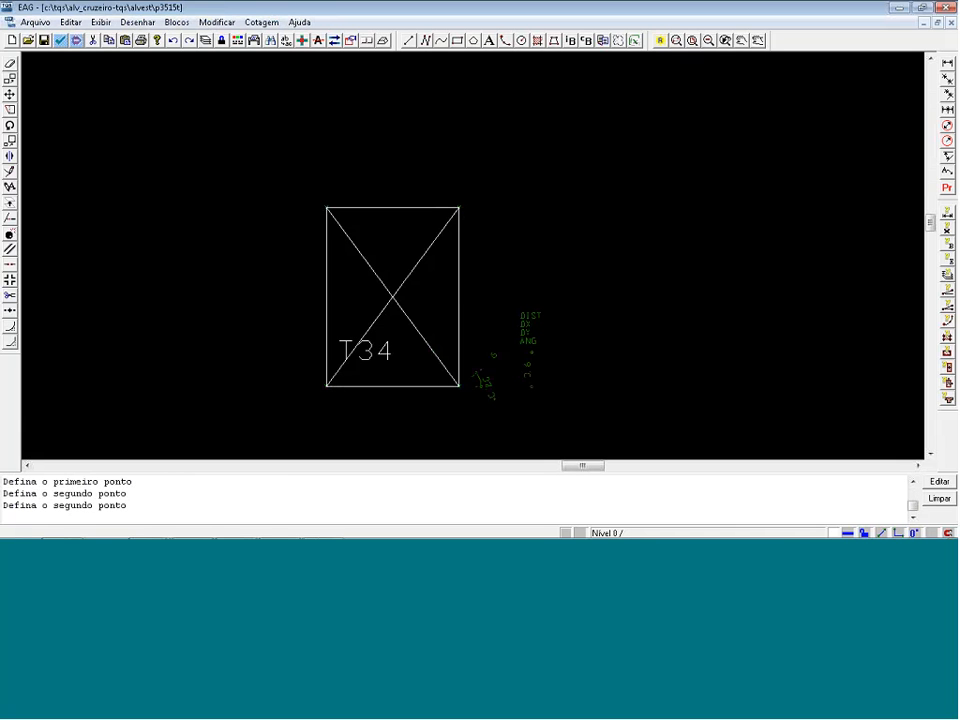
{"action": "left_click", "coordinate": [936, 10]}
{"action": "left_click", "coordinate": [440, 308]}
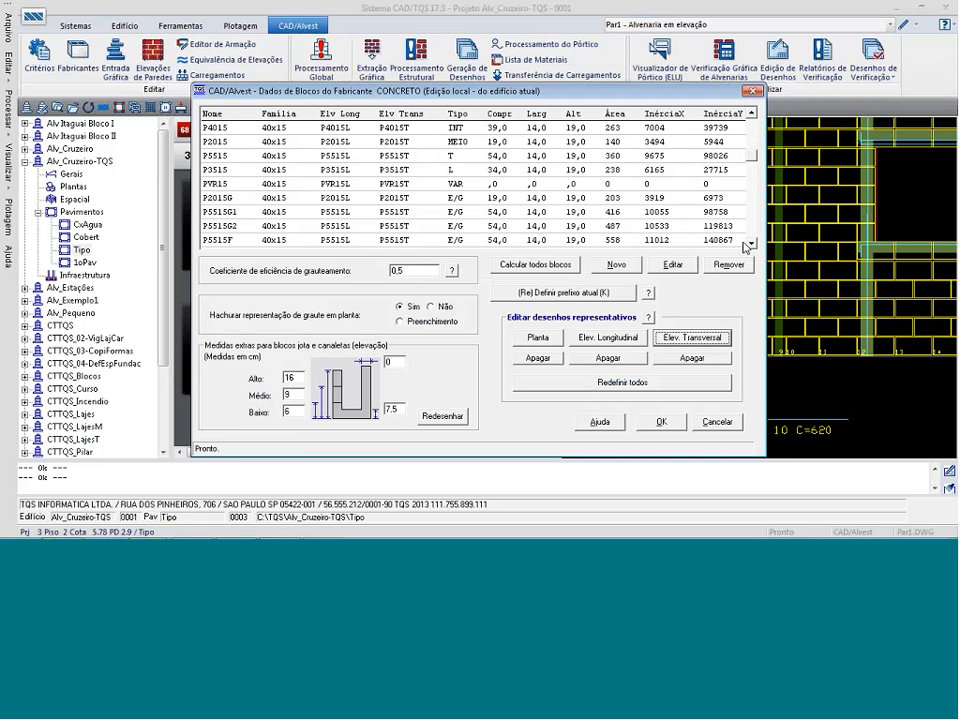
Open the longitudinal elevation drawing P5515L of the 54 cm T block in the manufacturer's block list.
{"action": "left_click", "coordinate": [751, 243]}
{"action": "left_click", "coordinate": [751, 243]}
{"action": "left_click", "coordinate": [751, 243]}
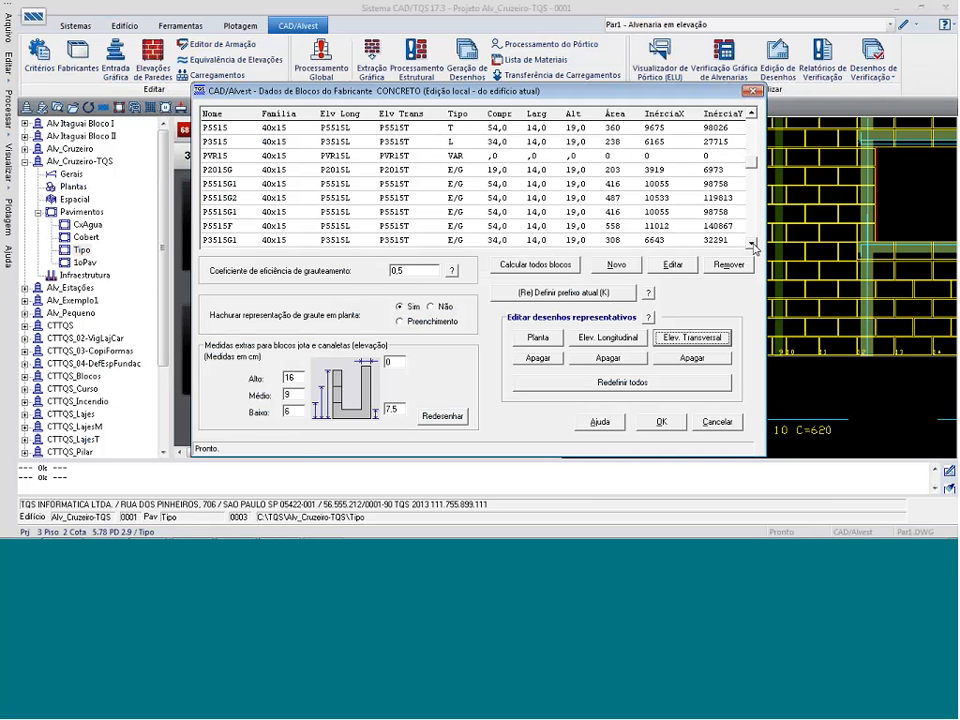
{"action": "left_click", "coordinate": [751, 243]}
{"action": "left_click", "coordinate": [751, 243]}
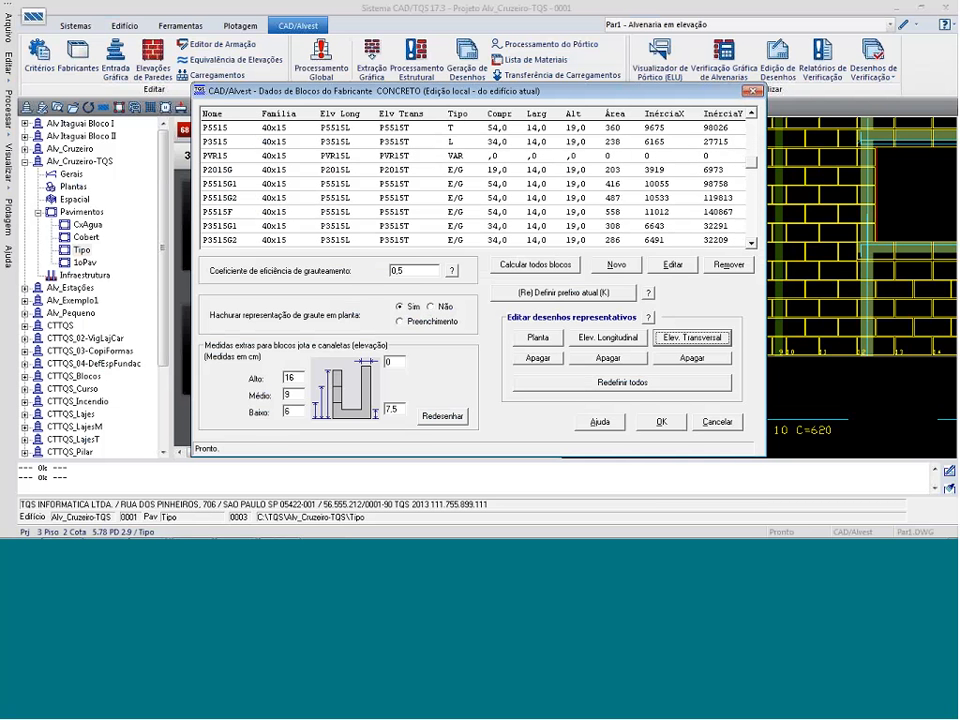
{"action": "left_click", "coordinate": [551, 218]}
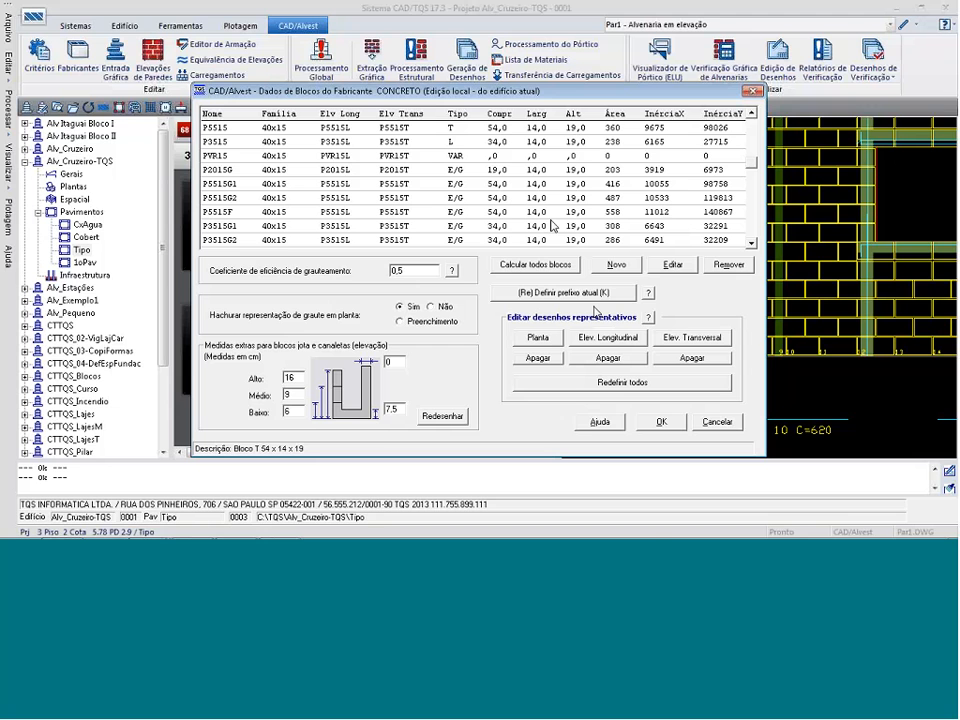
{"action": "left_click", "coordinate": [608, 337]}
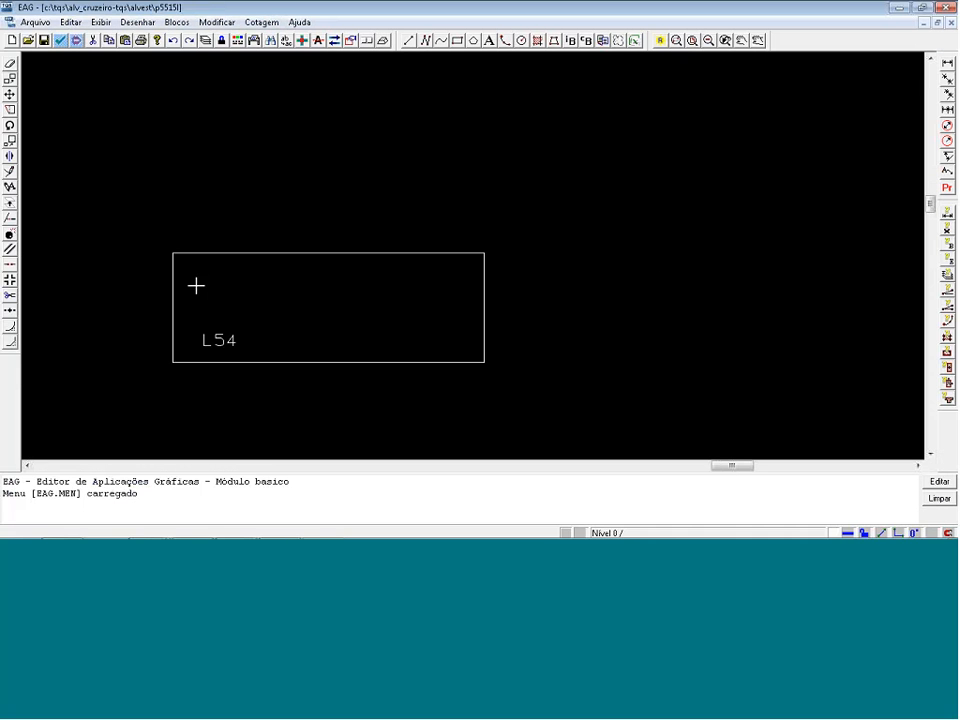
Draw two roughly parallel lines rising diagonally from the lower-left to the upper-right corner area of the L54 outline, and save the drawing.
{"action": "scroll", "coordinate": [196, 286], "scroll_direction": "up", "scroll_amount": 2}
{"action": "left_click", "coordinate": [162, 373]}
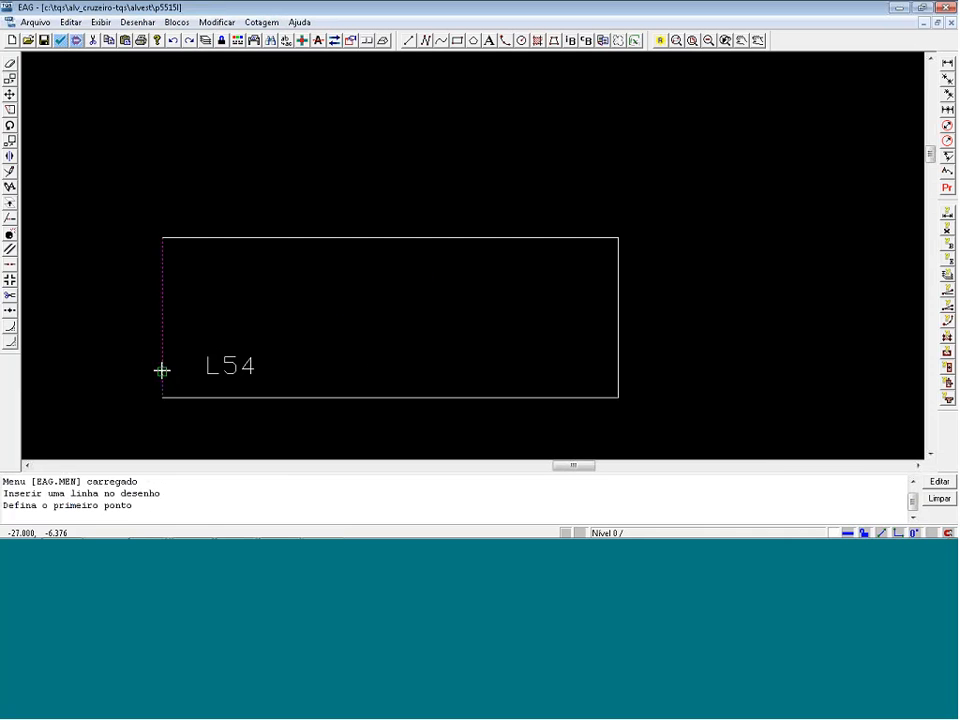
{"action": "left_click", "coordinate": [587, 240]}
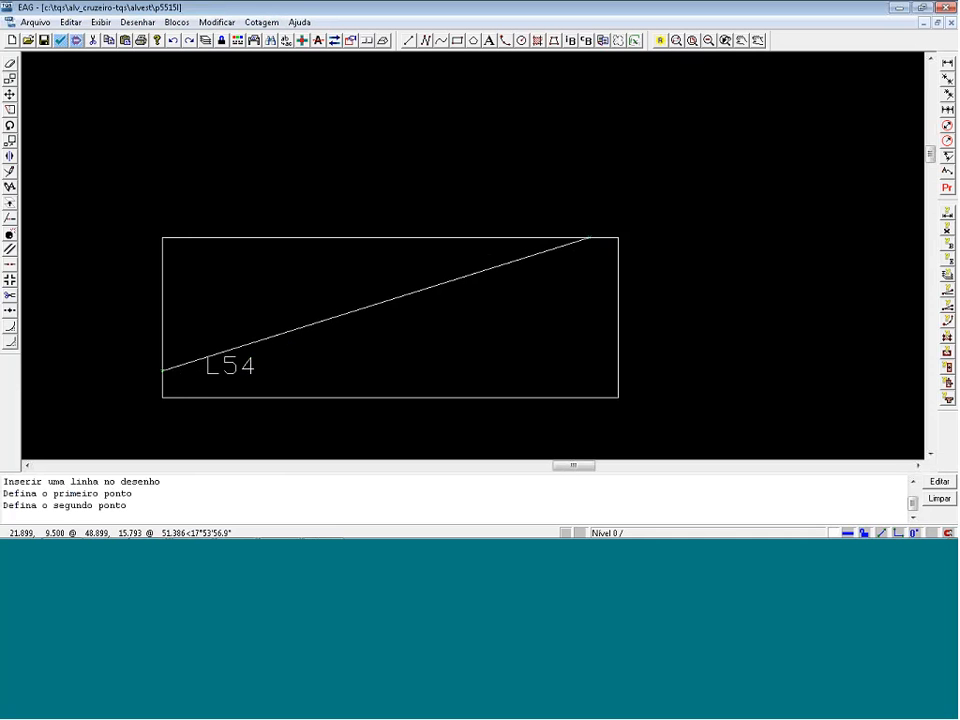
{"action": "left_click", "coordinate": [201, 397]}
{"action": "left_click", "coordinate": [616, 263]}
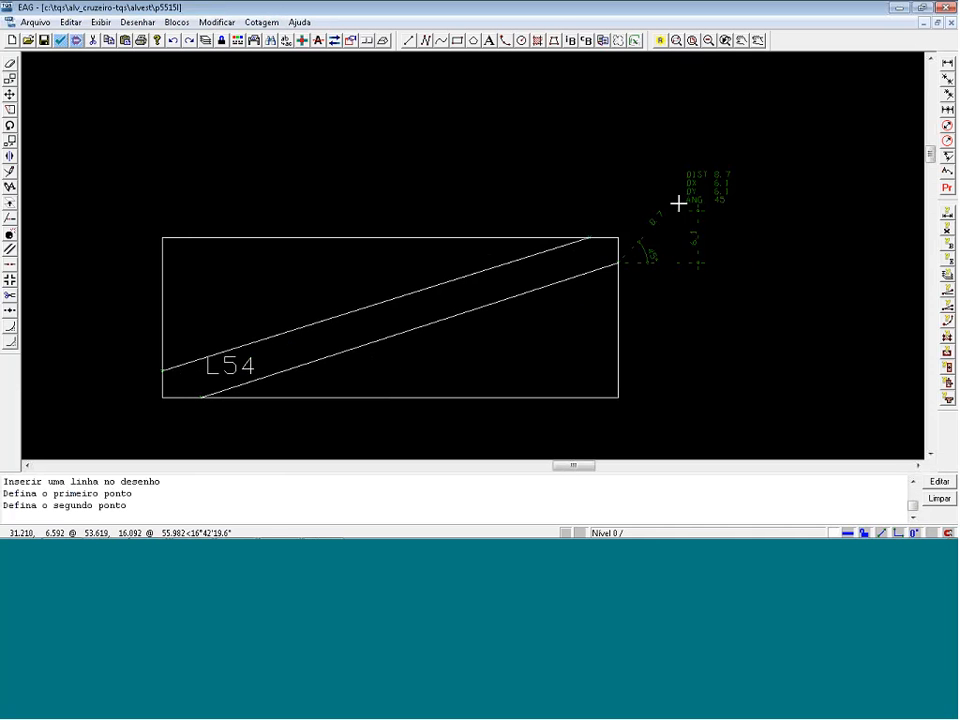
{"action": "key", "text": "Return"}
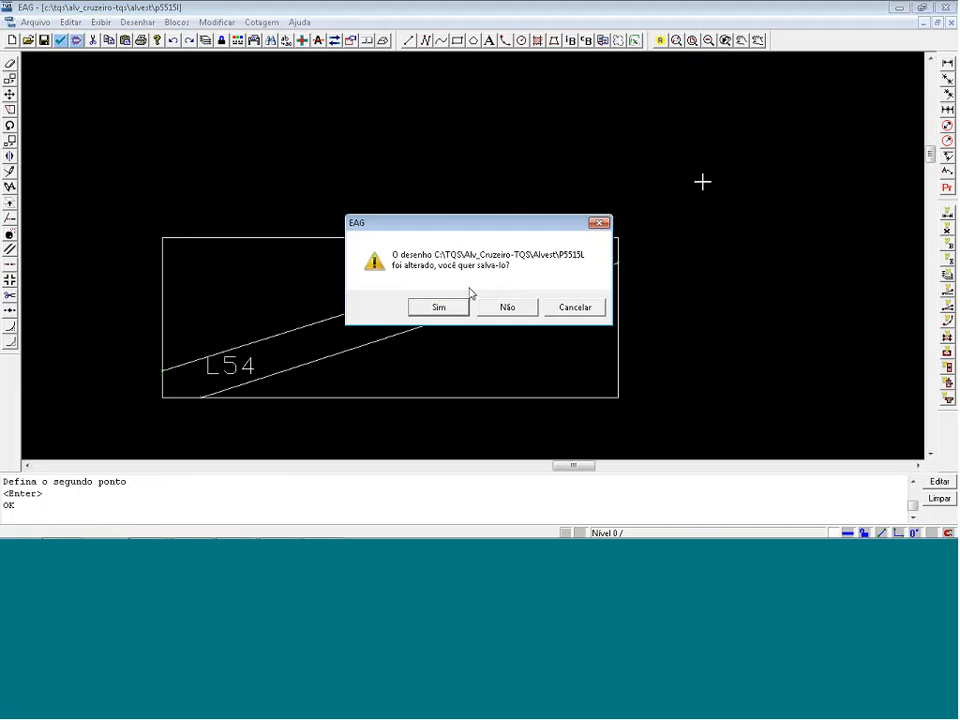
{"action": "left_click", "coordinate": [420, 312]}
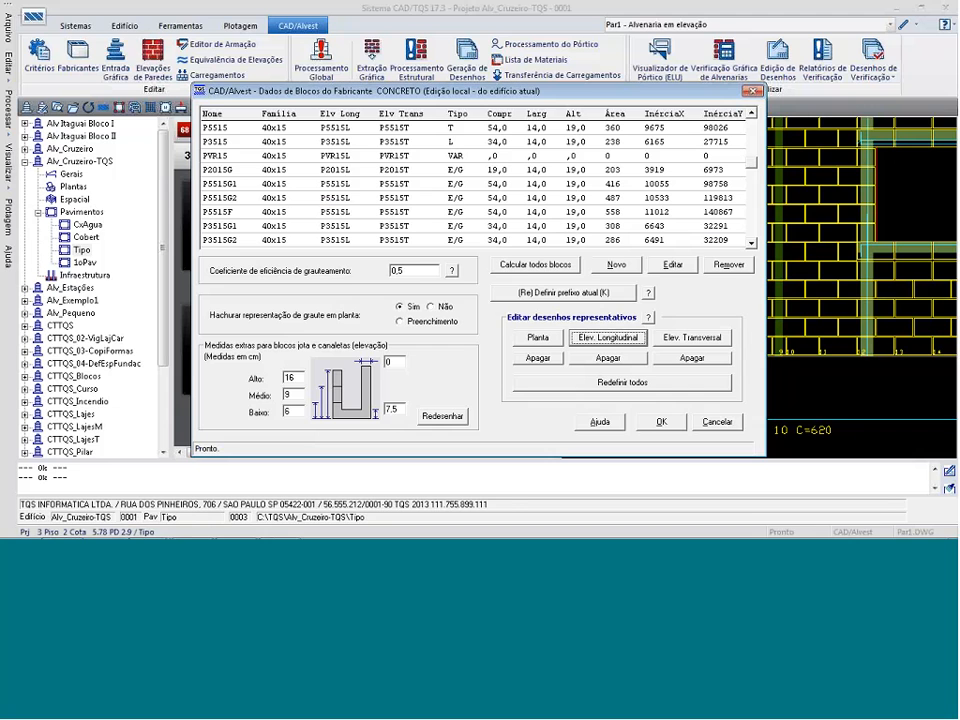
Open the same block's transverse elevation drawing P5515T, draw both corner-to-corner diagonals forming an X, and save and close it.
{"action": "left_click", "coordinate": [685, 340]}
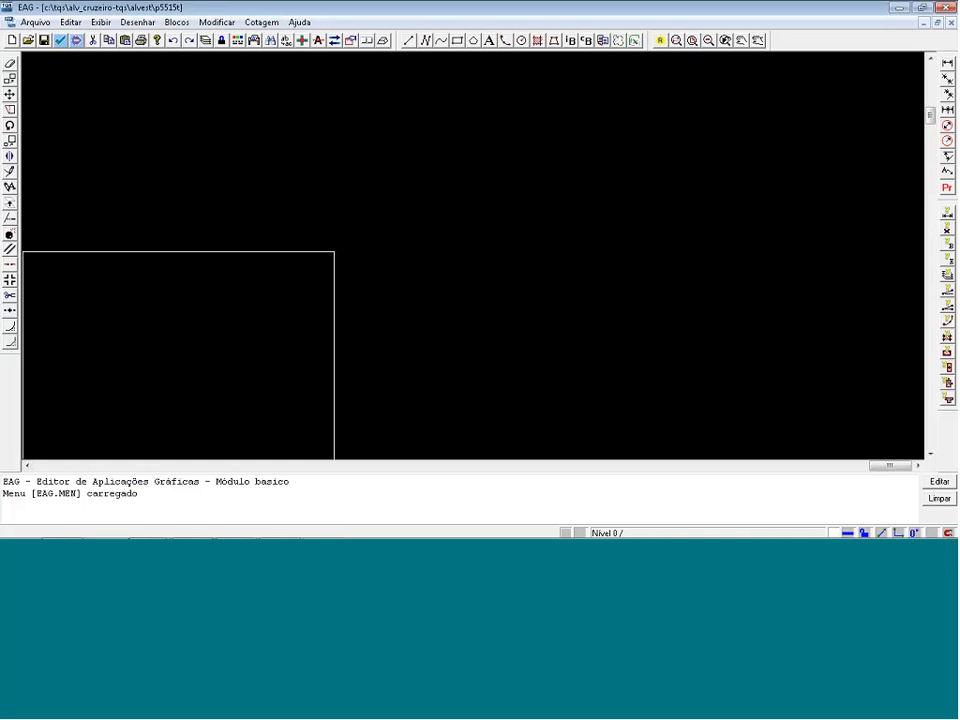
{"action": "scroll", "coordinate": [486, 103], "scroll_direction": "down", "scroll_amount": 3}
{"action": "left_click", "coordinate": [408, 41]}
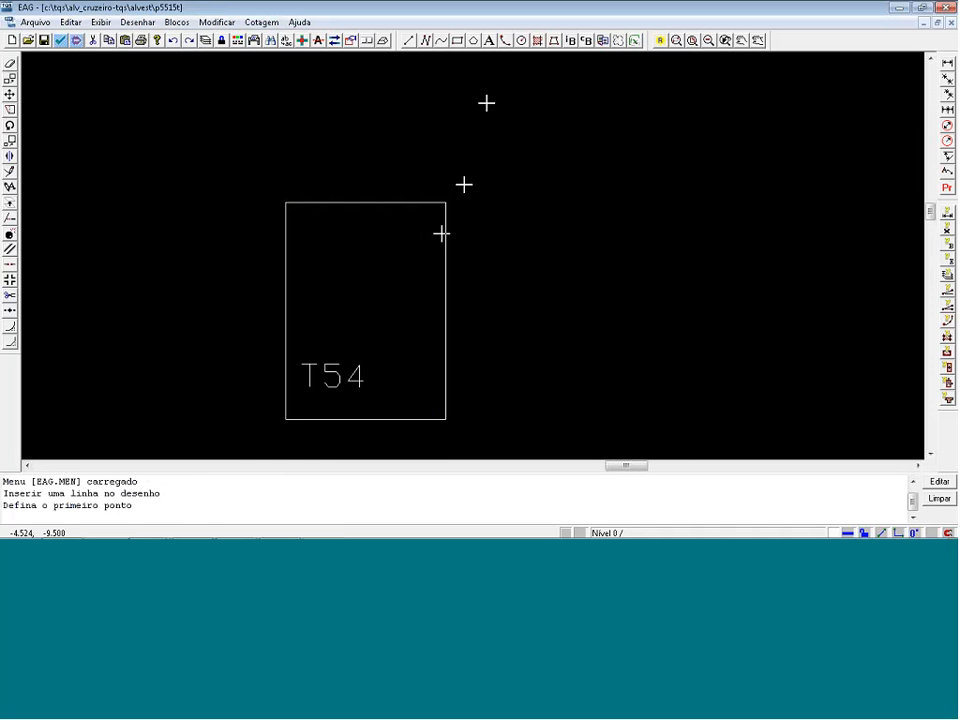
{"action": "left_click", "coordinate": [297, 417]}
{"action": "left_click", "coordinate": [450, 204]}
{"action": "key", "text": "Return"}
{"action": "left_click", "coordinate": [289, 207]}
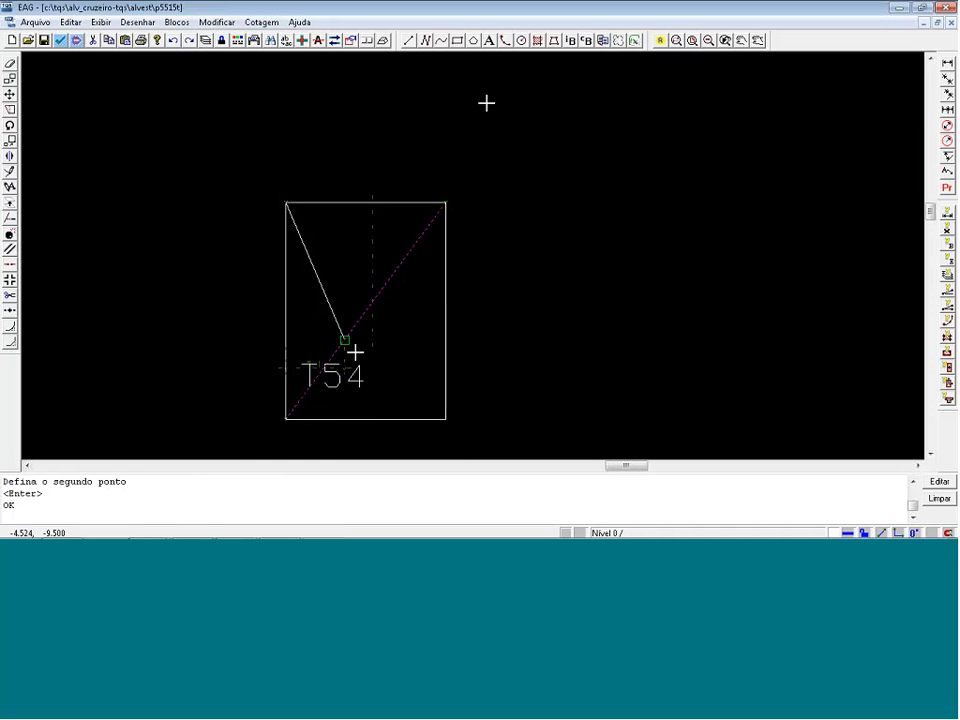
{"action": "left_click", "coordinate": [446, 418]}
{"action": "left_click", "coordinate": [944, 7]}
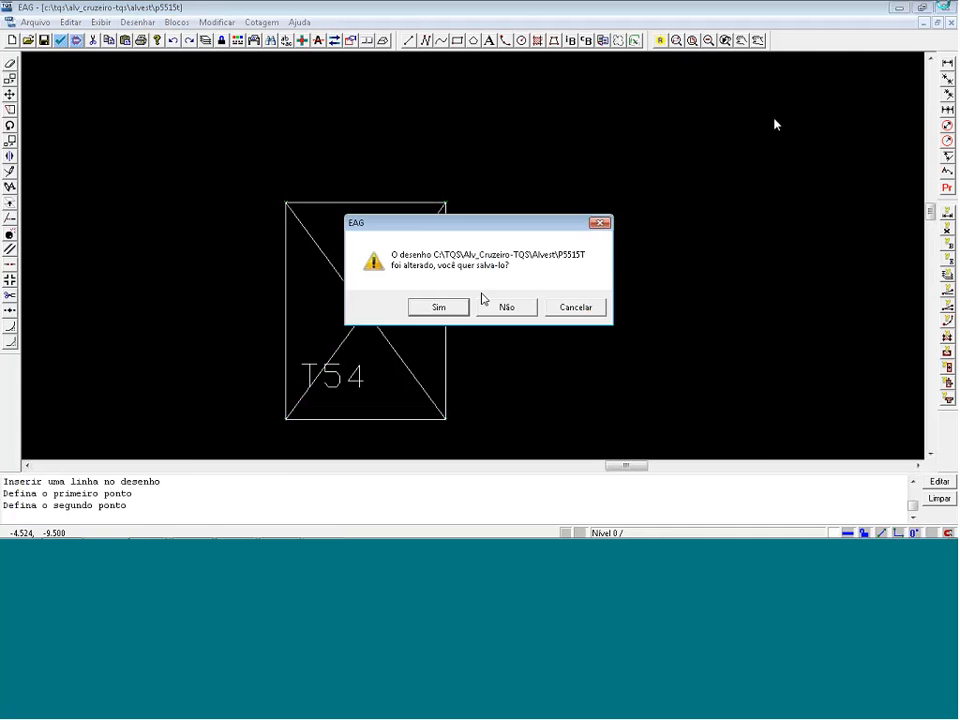
{"action": "left_click", "coordinate": [453, 310]}
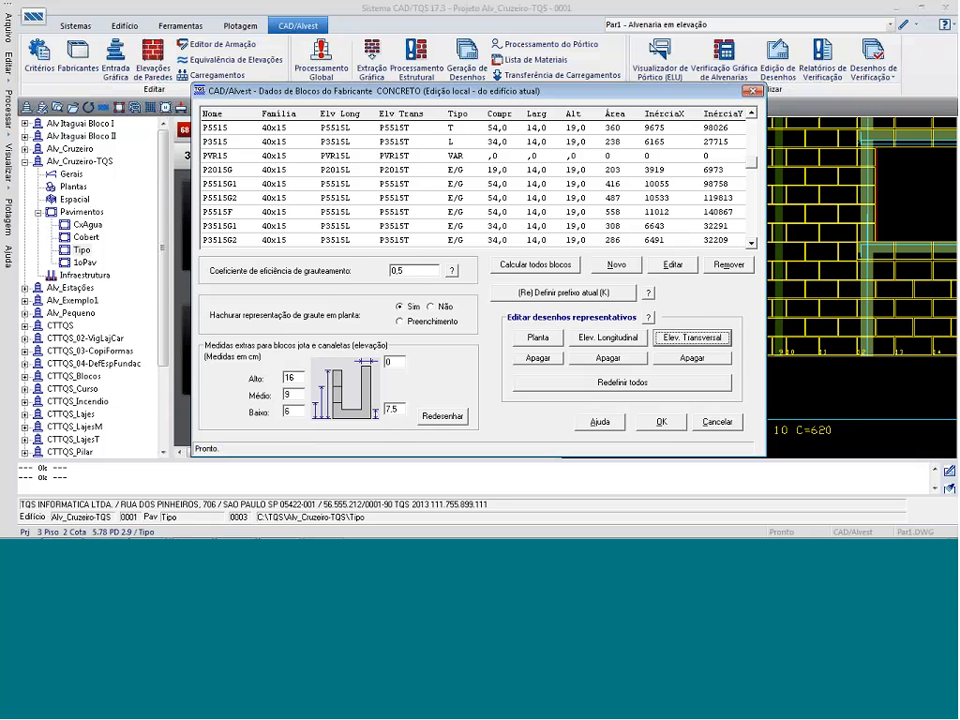
Accept the CONCRETO block data and the manufacturer list, and rerun the graphic extraction (Extração Gráfica) for the Tipo floor.
{"action": "left_click", "coordinate": [661, 421]}
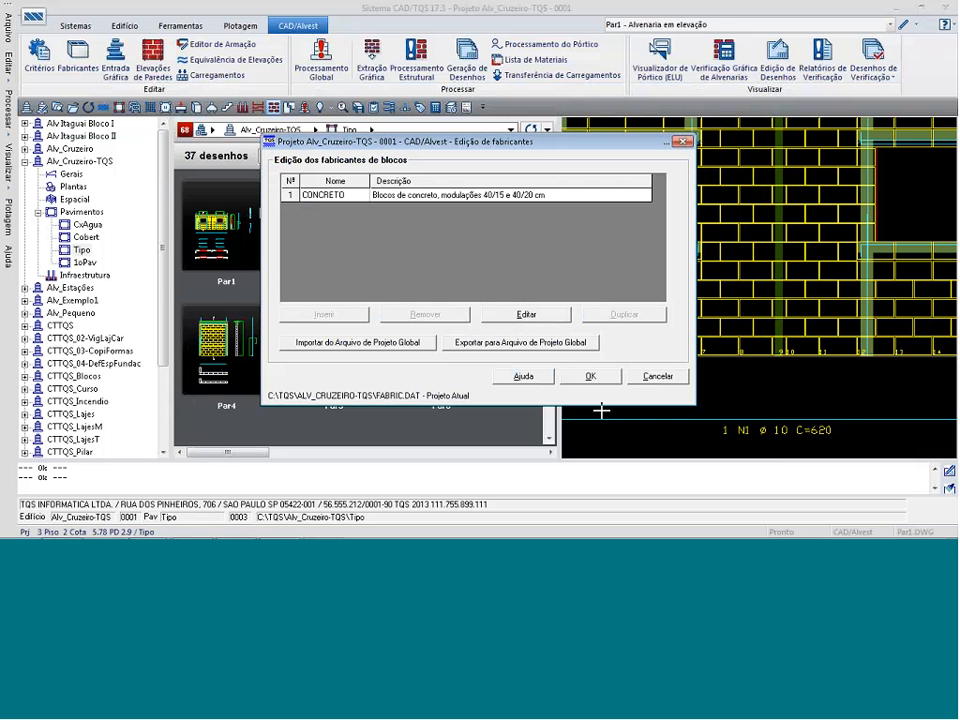
{"action": "left_click", "coordinate": [591, 376]}
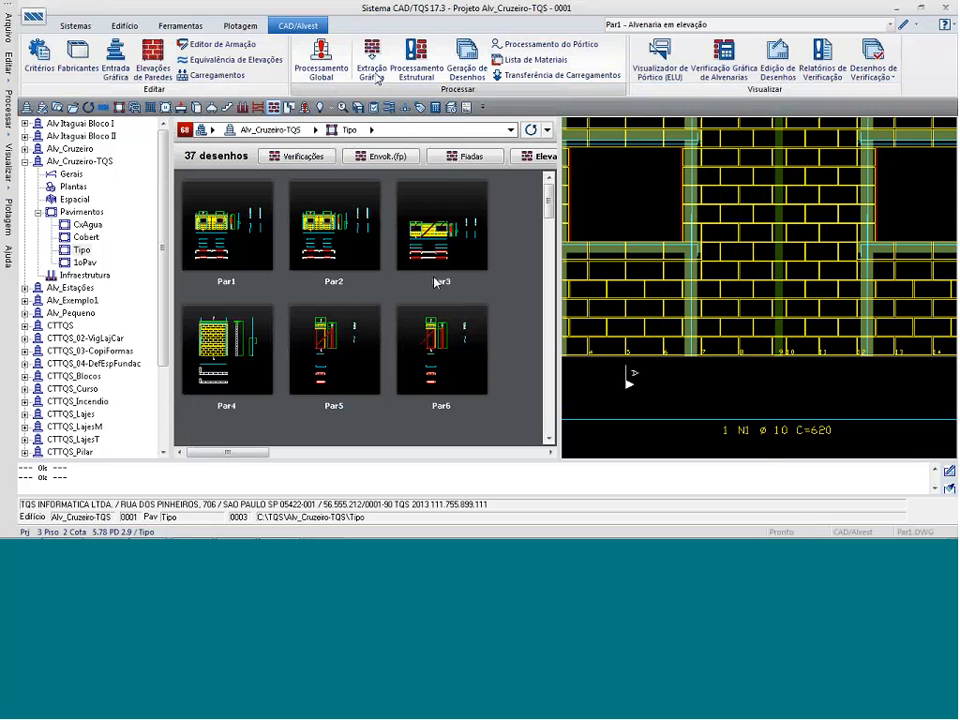
{"action": "left_click", "coordinate": [372, 72]}
{"action": "left_click", "coordinate": [490, 312]}
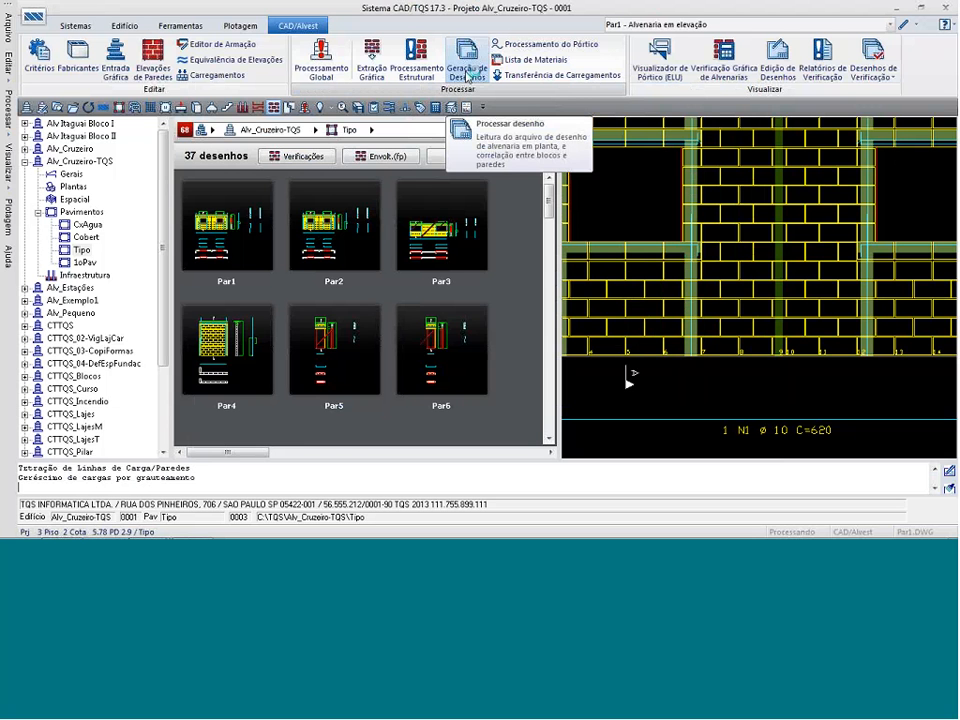
Regenerate the masonry elevation drawings (Alvenaria em elevação), leaving out the course drawings (Desenho de fiadas).
{"action": "left_click", "coordinate": [467, 70]}
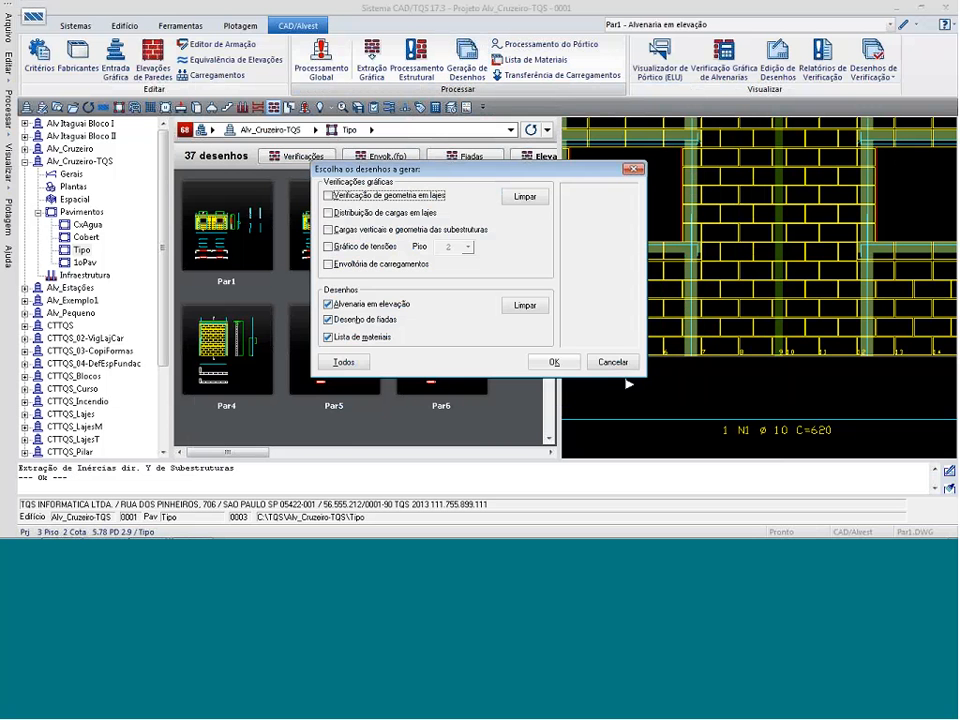
{"action": "left_click", "coordinate": [327, 319]}
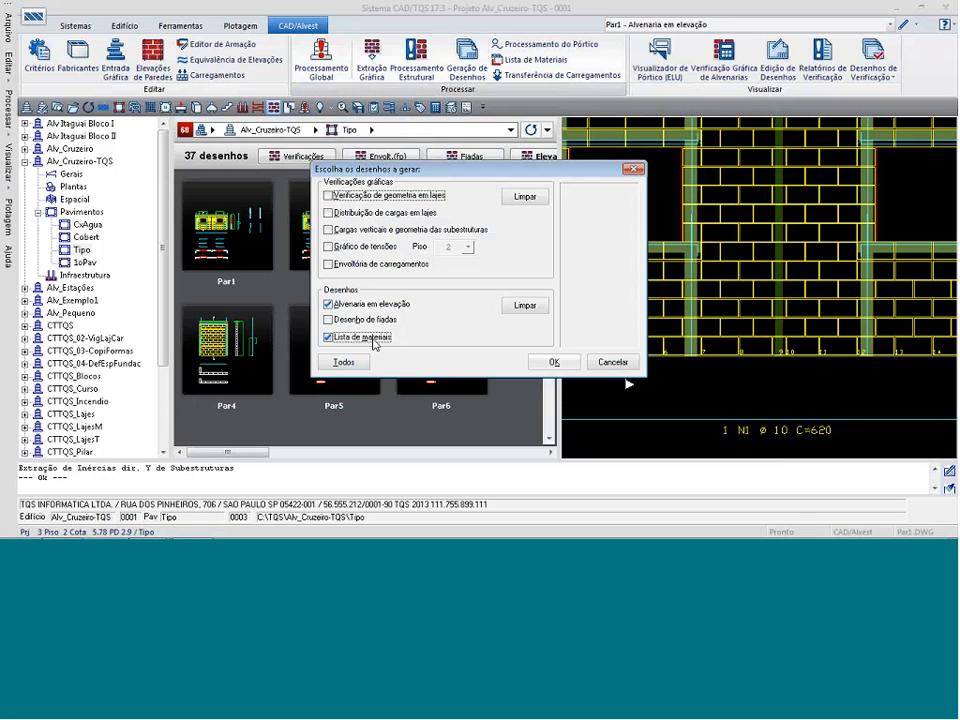
{"action": "left_click", "coordinate": [554, 362]}
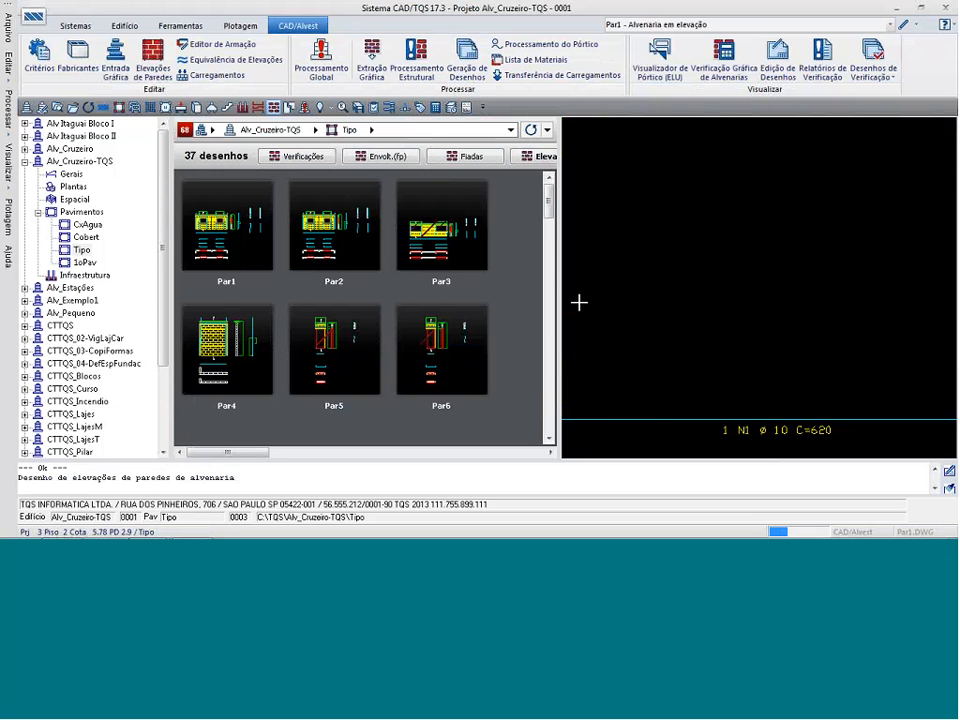
Inspect the regenerated Par1 elevation in the graphic editor, examining the diagonal marks on the blocks between the windows, and close it.
{"action": "scroll", "coordinate": [626, 287], "scroll_direction": "up", "scroll_amount": 5}
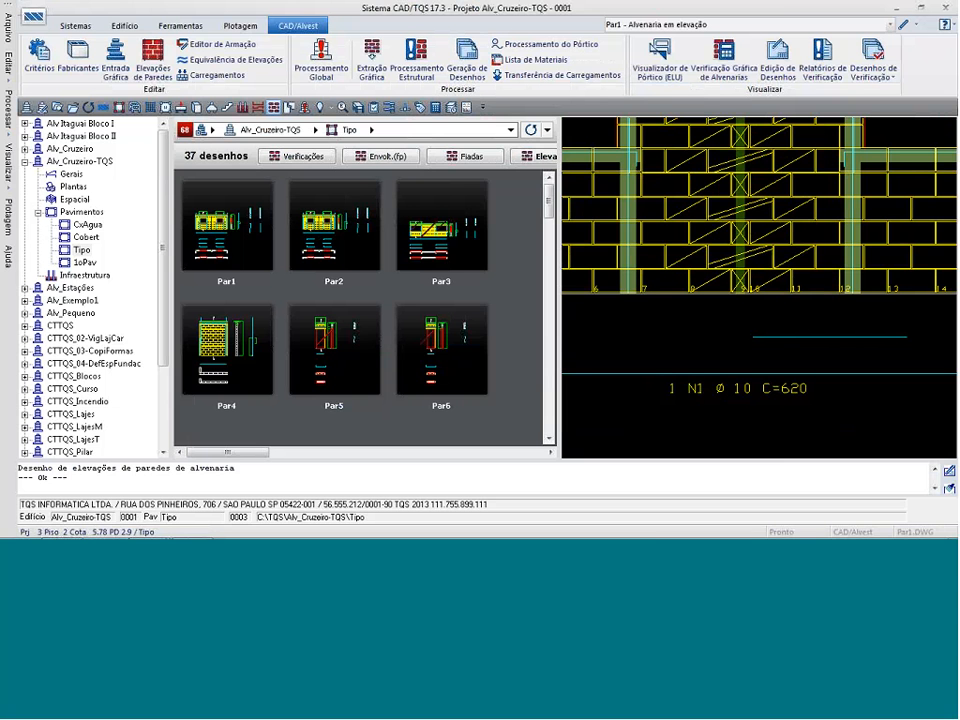
{"action": "left_click", "coordinate": [903, 25]}
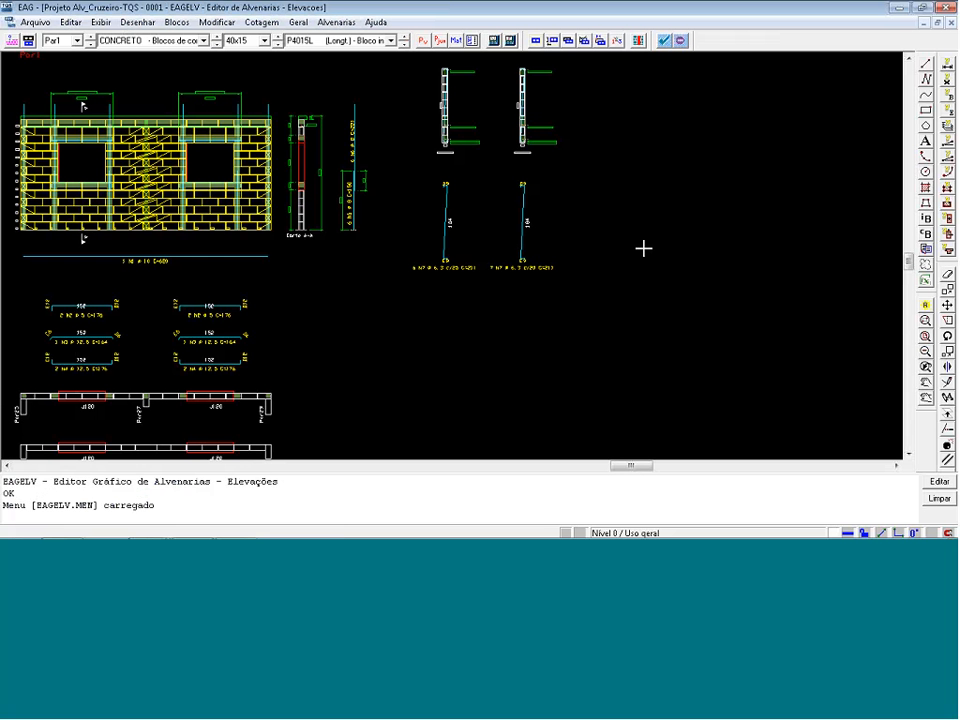
{"action": "key", "text": "F8"}
{"action": "left_click", "coordinate": [2, 252]}
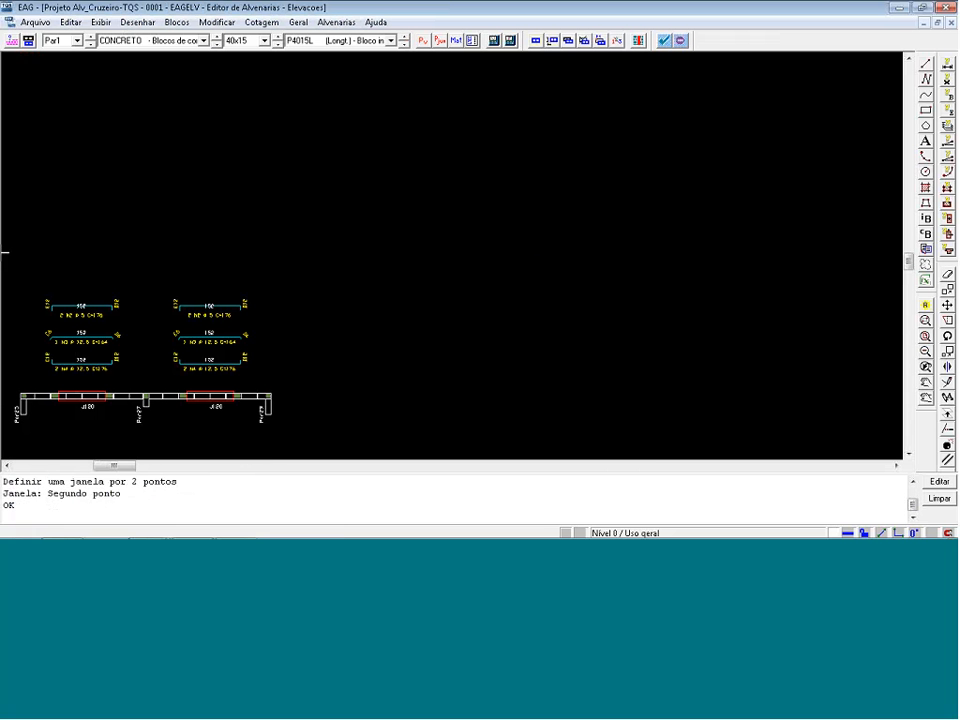
{"action": "scroll", "coordinate": [651, 347], "scroll_direction": "up", "scroll_amount": 5}
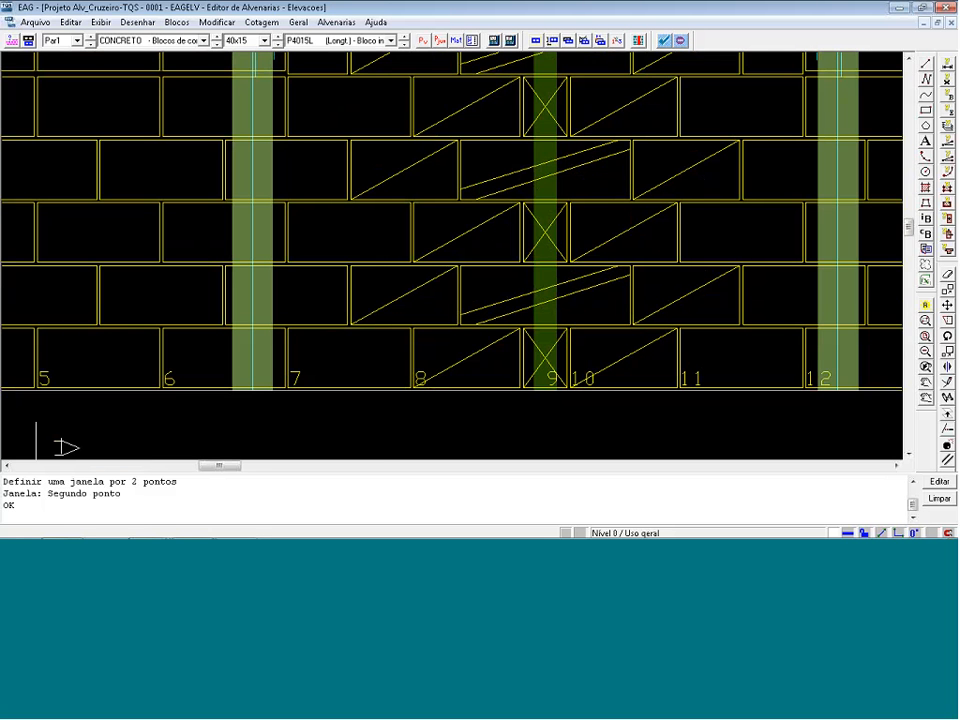
{"action": "scroll", "coordinate": [690, 415], "scroll_direction": "down", "scroll_amount": 2}
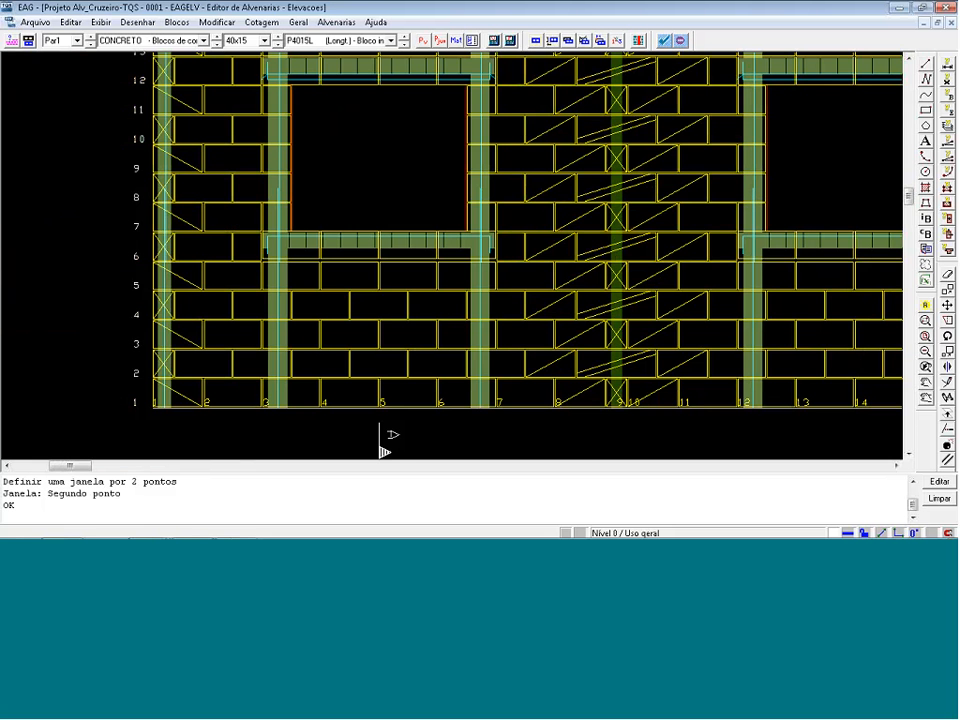
{"action": "scroll", "coordinate": [422, 463], "scroll_direction": "down", "scroll_amount": 3}
{"action": "scroll", "coordinate": [226, 262], "scroll_direction": "down", "scroll_amount": 2}
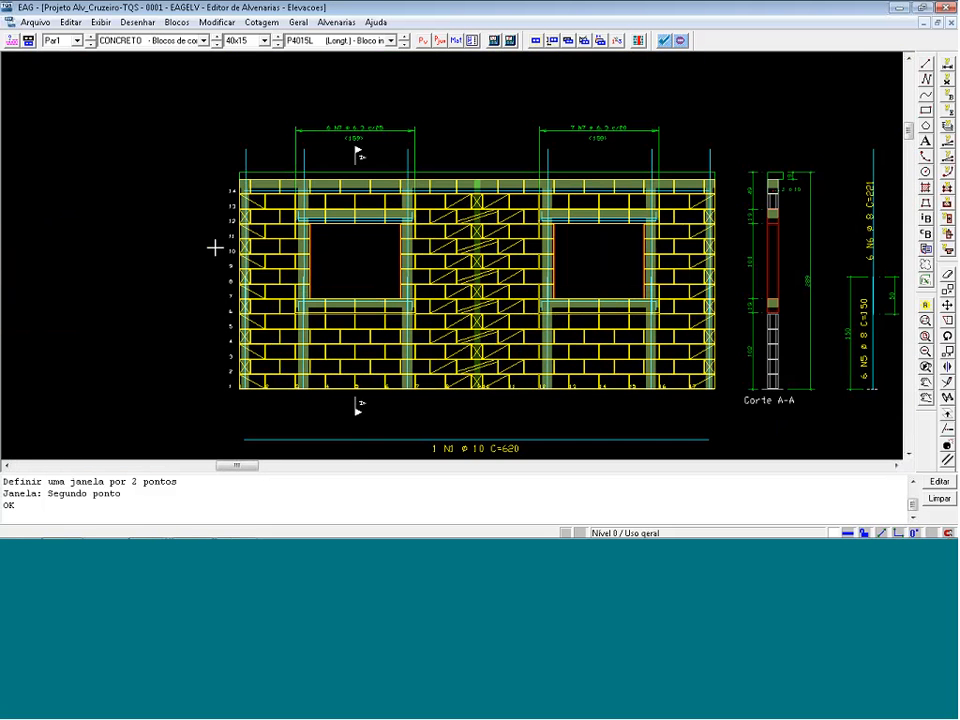
{"action": "scroll", "coordinate": [280, 168], "scroll_direction": "down", "scroll_amount": 1}
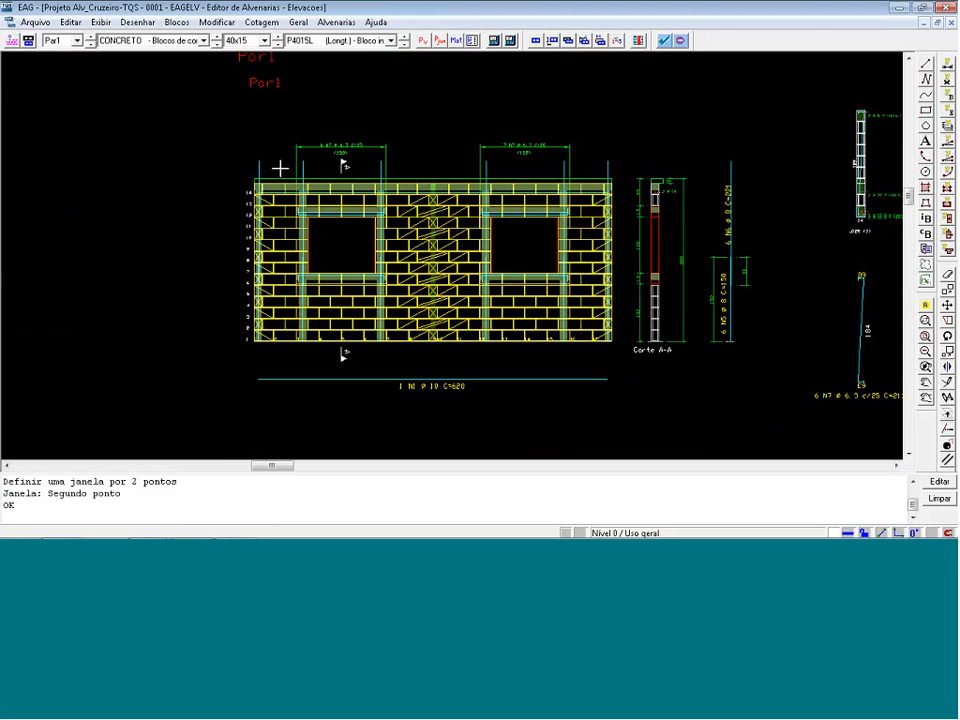
{"action": "scroll", "coordinate": [248, 100], "scroll_direction": "down", "scroll_amount": 2}
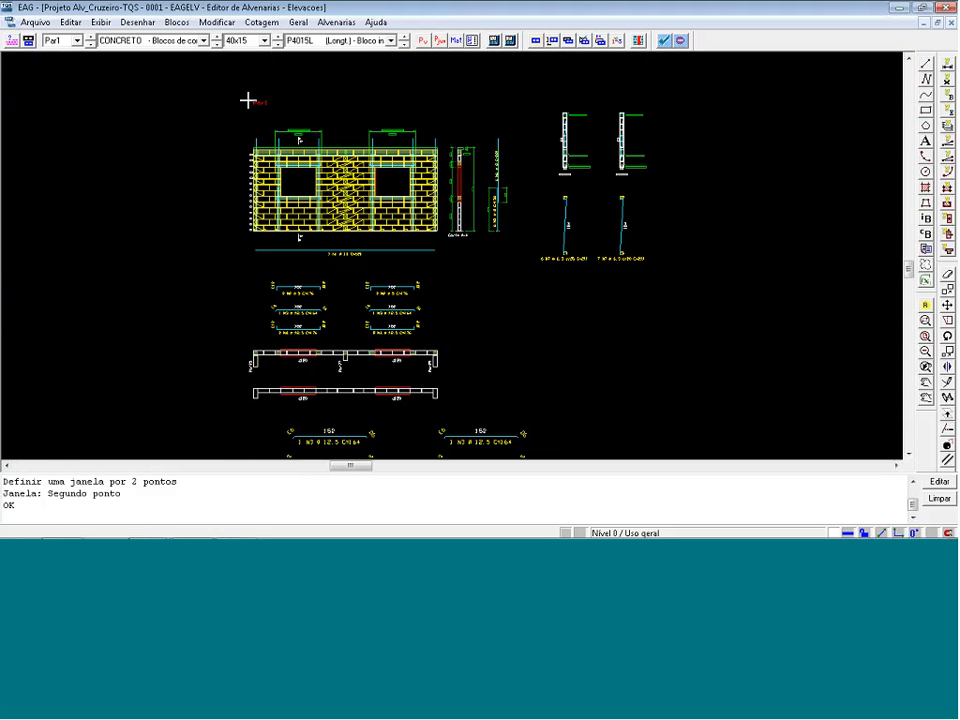
{"action": "left_click", "coordinate": [949, 7]}
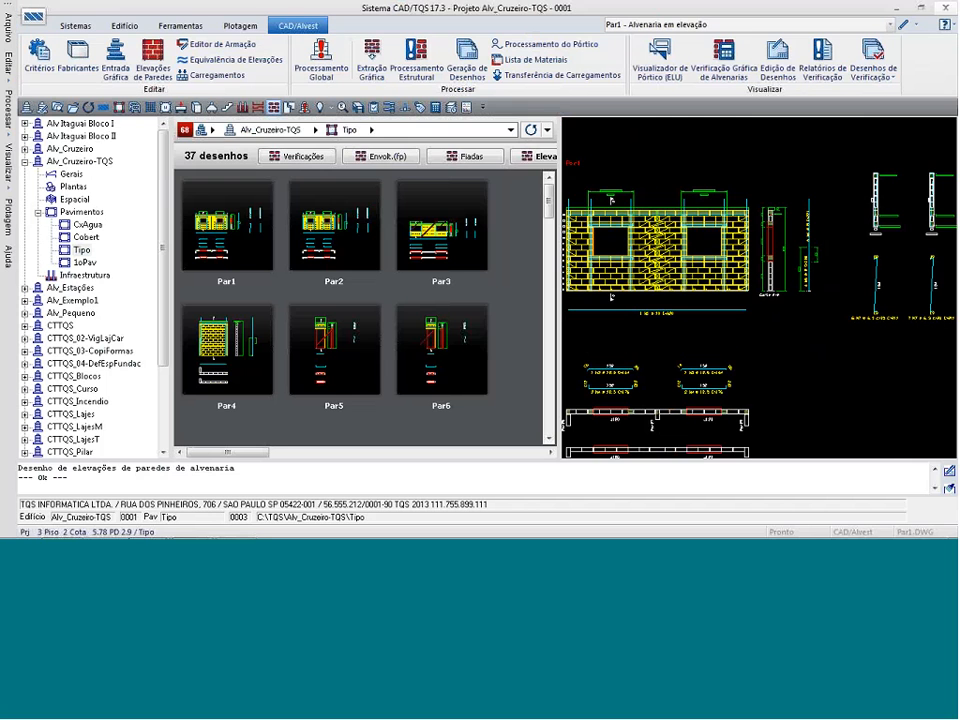
Open the LISTMELV materials list drawing (Lista de materiais - Alvest), examine the block quantities per wall around Par35 to Par37, and close it.
{"action": "left_click", "coordinate": [667, 22]}
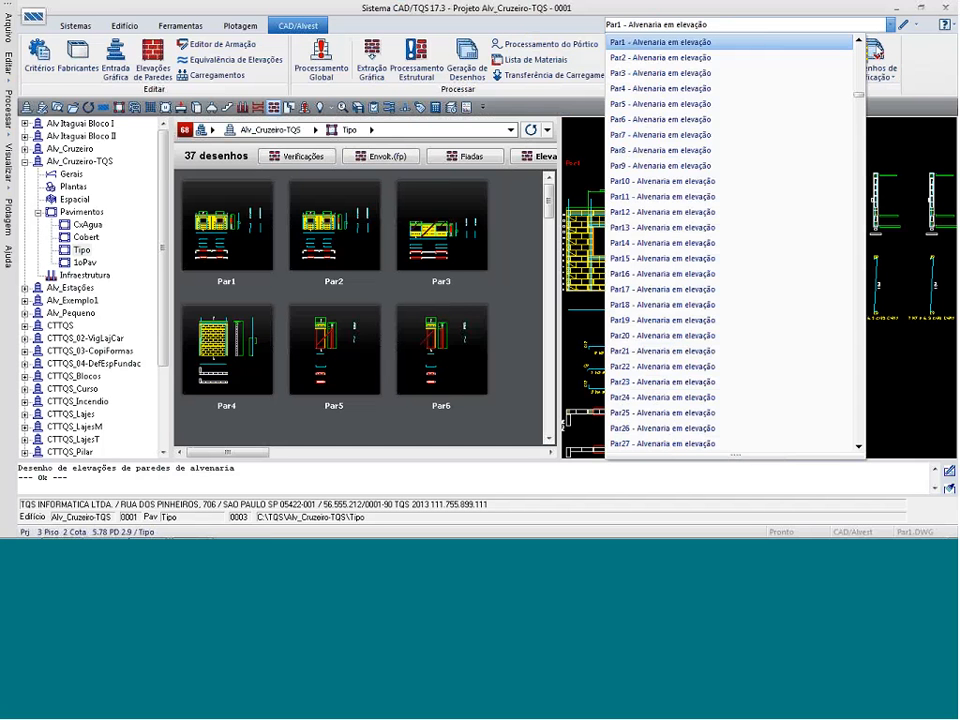
{"action": "scroll", "coordinate": [762, 401], "scroll_direction": "down", "scroll_amount": 10}
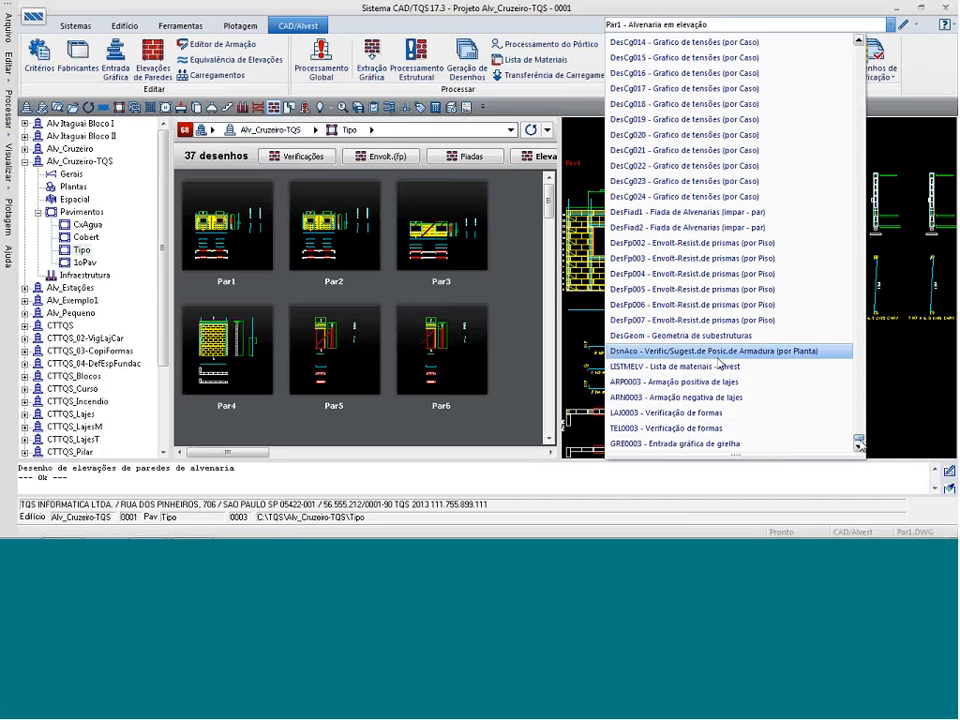
{"action": "left_click", "coordinate": [714, 368]}
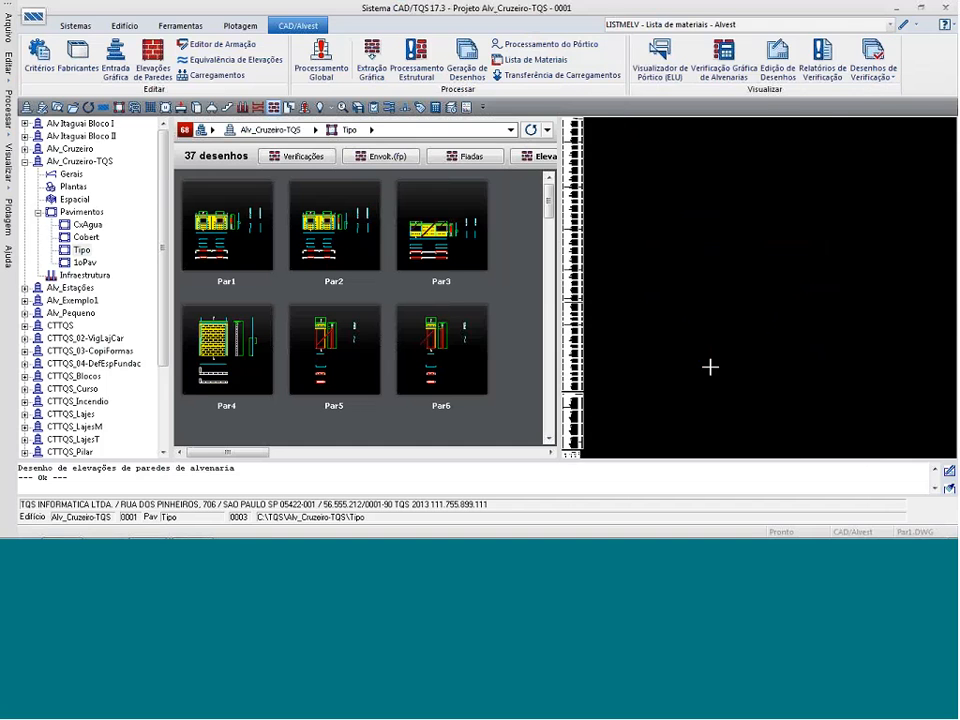
{"action": "left_click", "coordinate": [904, 27]}
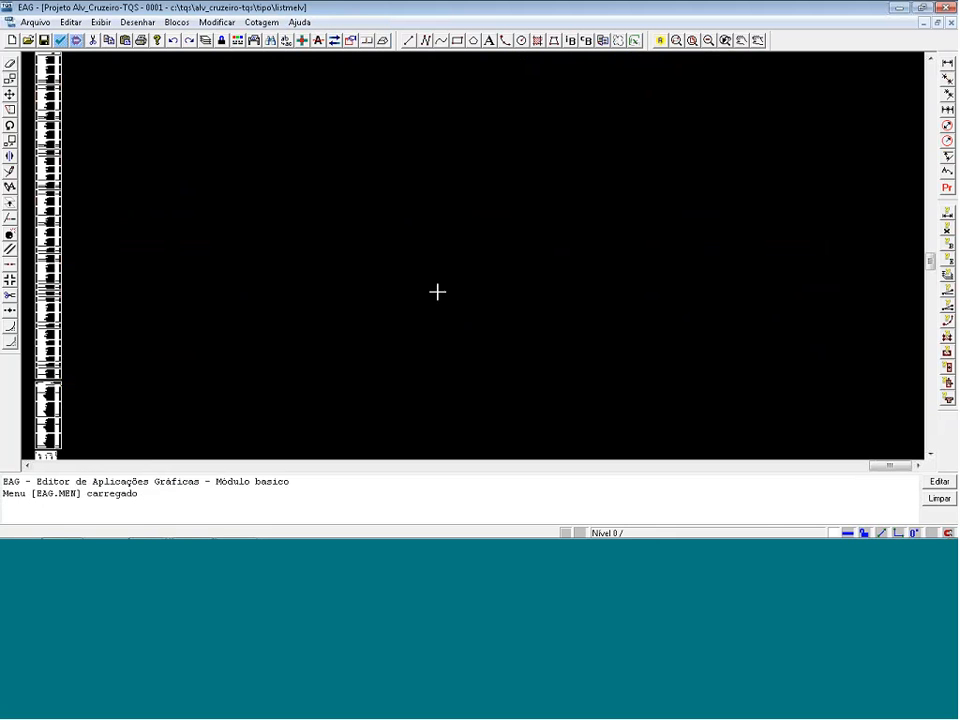
{"action": "key", "text": "F8"}
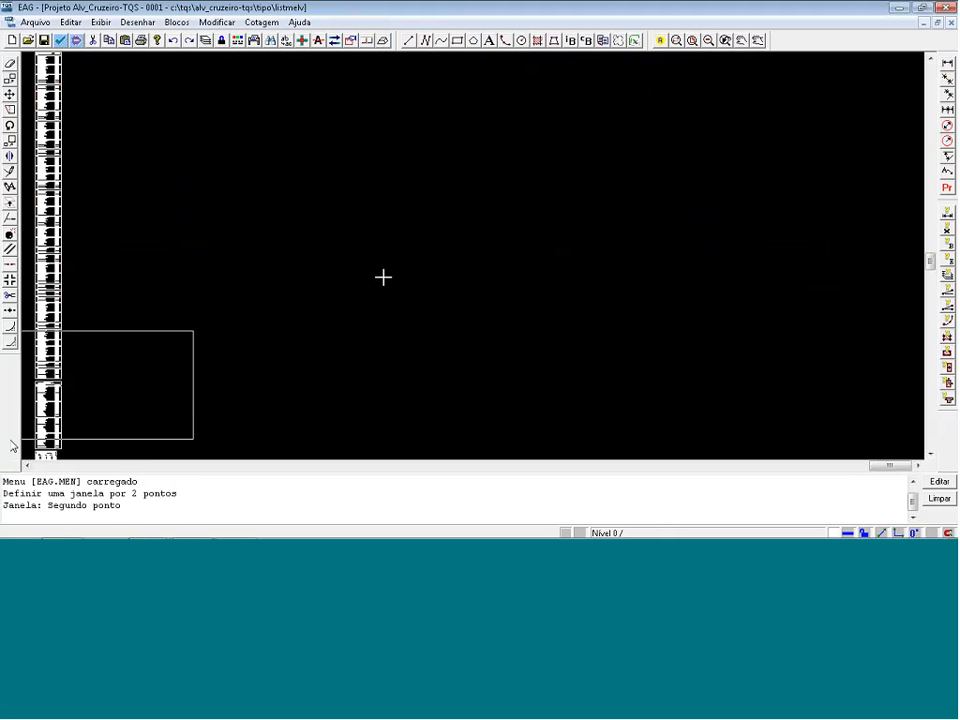
{"action": "left_click", "coordinate": [5, 463]}
{"action": "key", "text": "F8"}
{"action": "left_click", "coordinate": [96, 122]}
{"action": "left_click", "coordinate": [239, 216]}
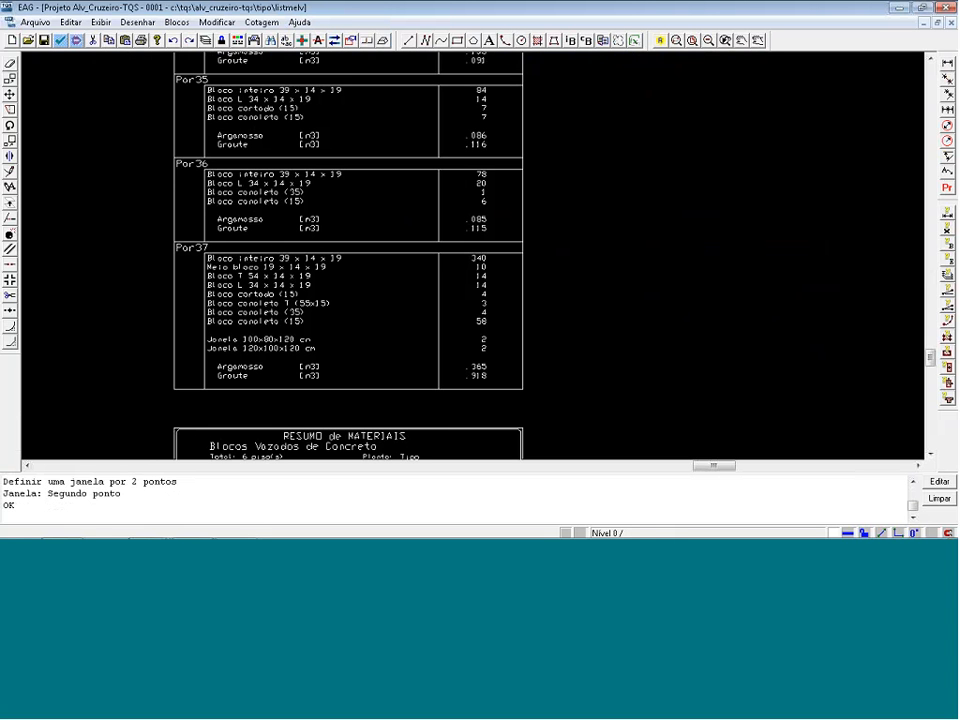
{"action": "left_click", "coordinate": [945, 7]}
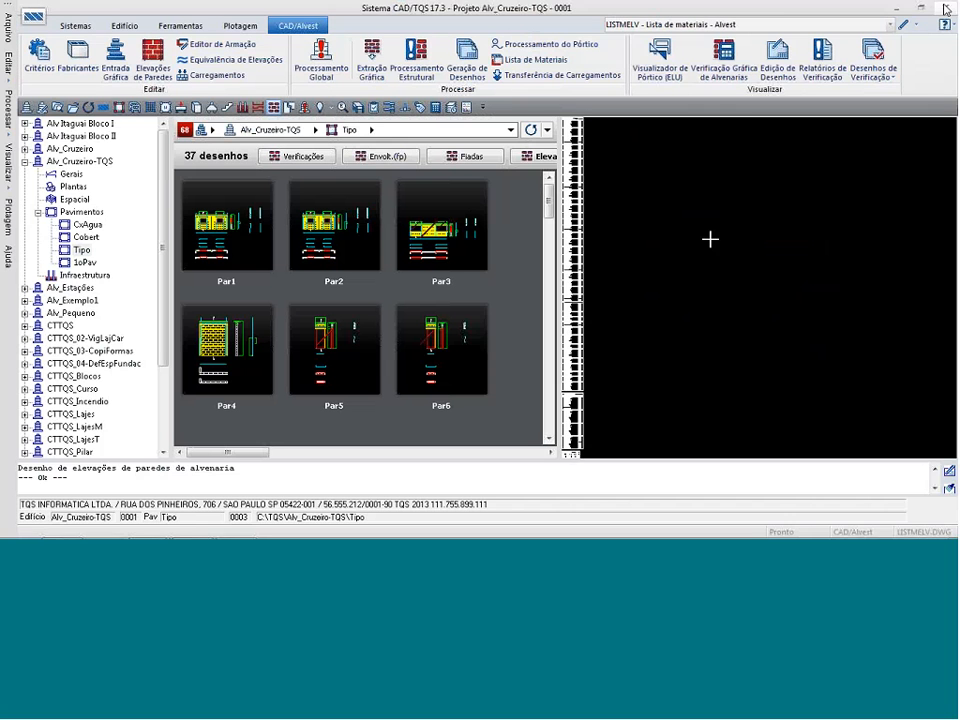
Open the Par1 elevation, list its materials as a report (Lista em relatório), and close the report after reviewing it.
{"action": "double_click", "coordinate": [213, 228]}
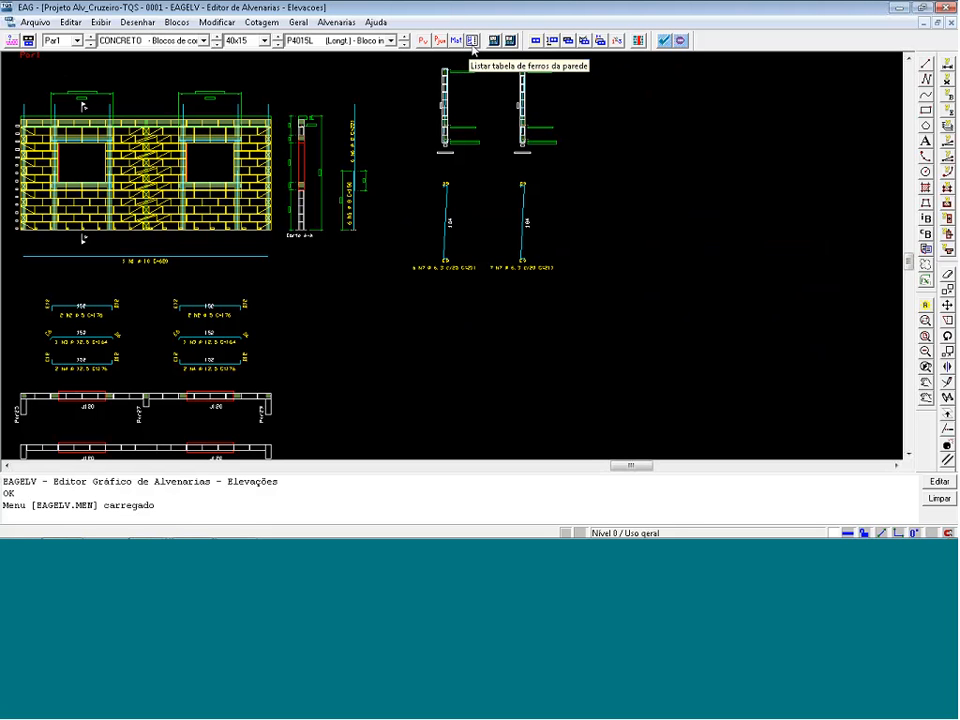
{"action": "left_click", "coordinate": [456, 41]}
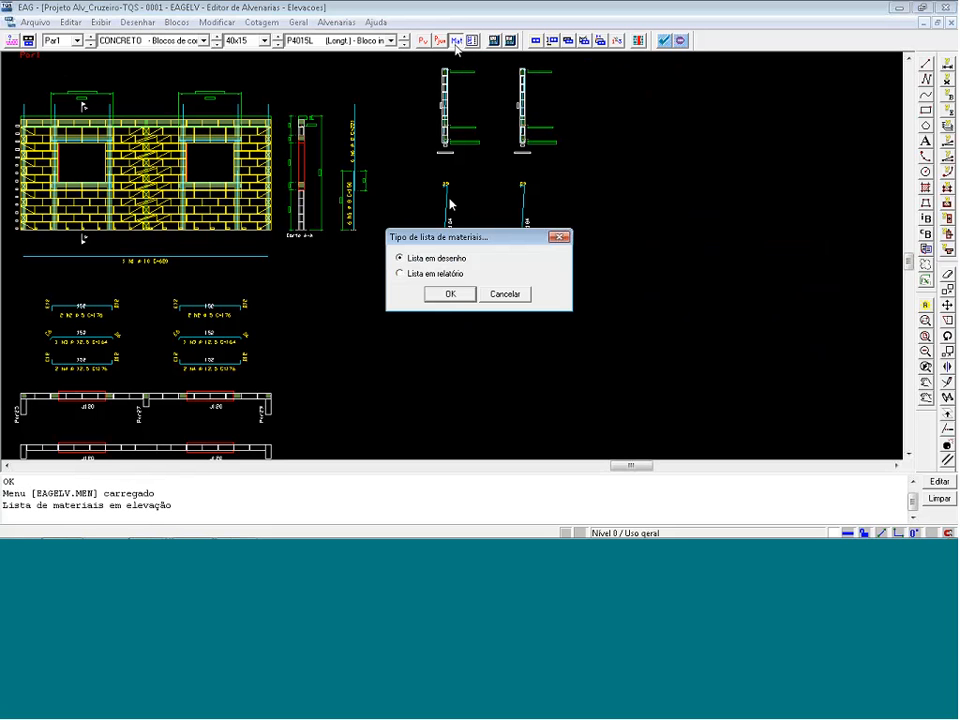
{"action": "left_click", "coordinate": [435, 275]}
{"action": "left_click", "coordinate": [438, 295]}
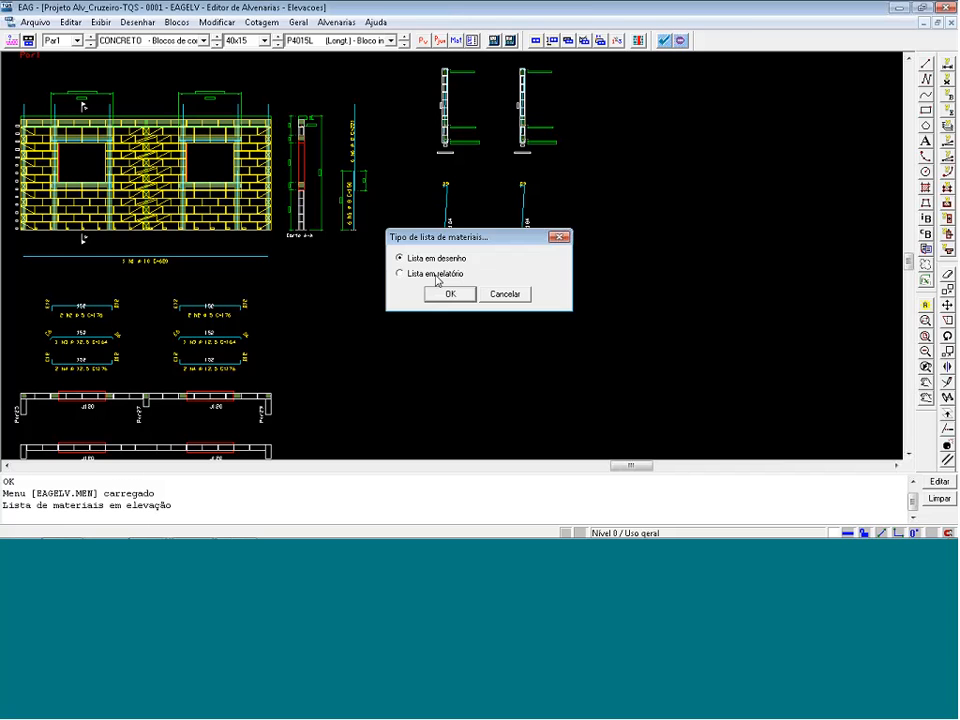
{"action": "left_click", "coordinate": [942, 7]}
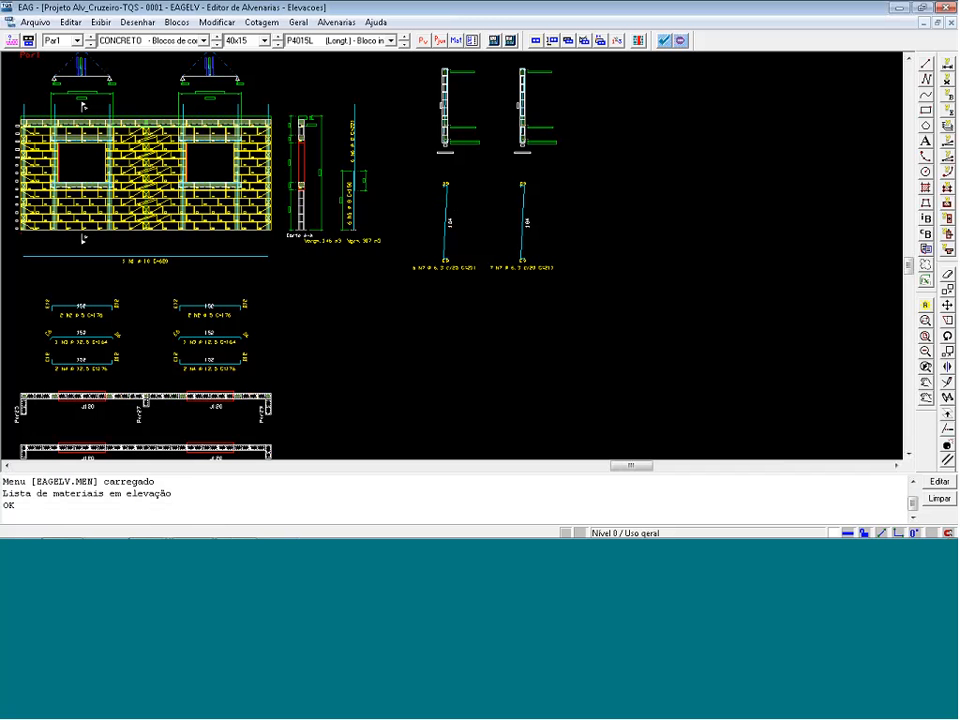
Insert the Par1 materials list as a drawing table (Lista em desenho) below section Corte A-A.
{"action": "left_click", "coordinate": [457, 40]}
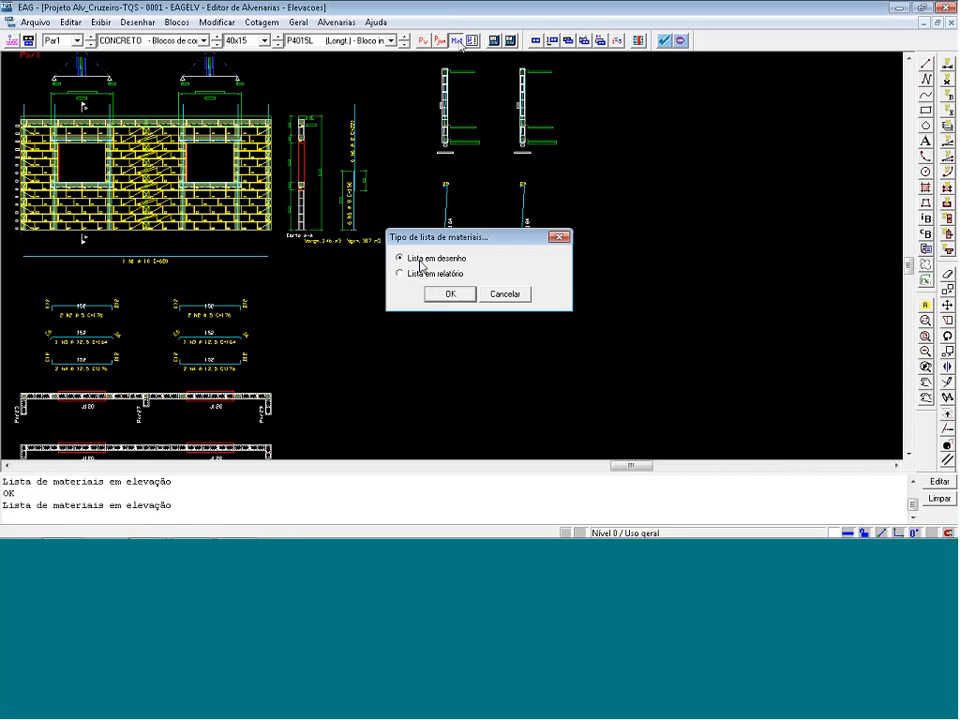
{"action": "left_click", "coordinate": [428, 293]}
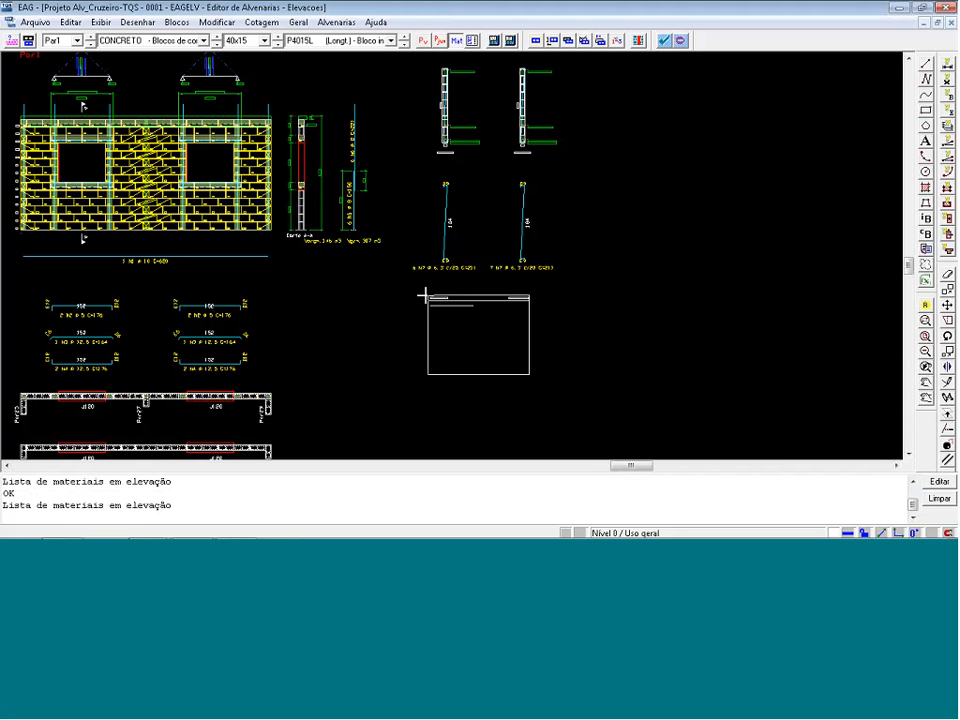
{"action": "left_click", "coordinate": [299, 287]}
{"action": "scroll", "coordinate": [334, 381], "scroll_direction": "up", "scroll_amount": 3}
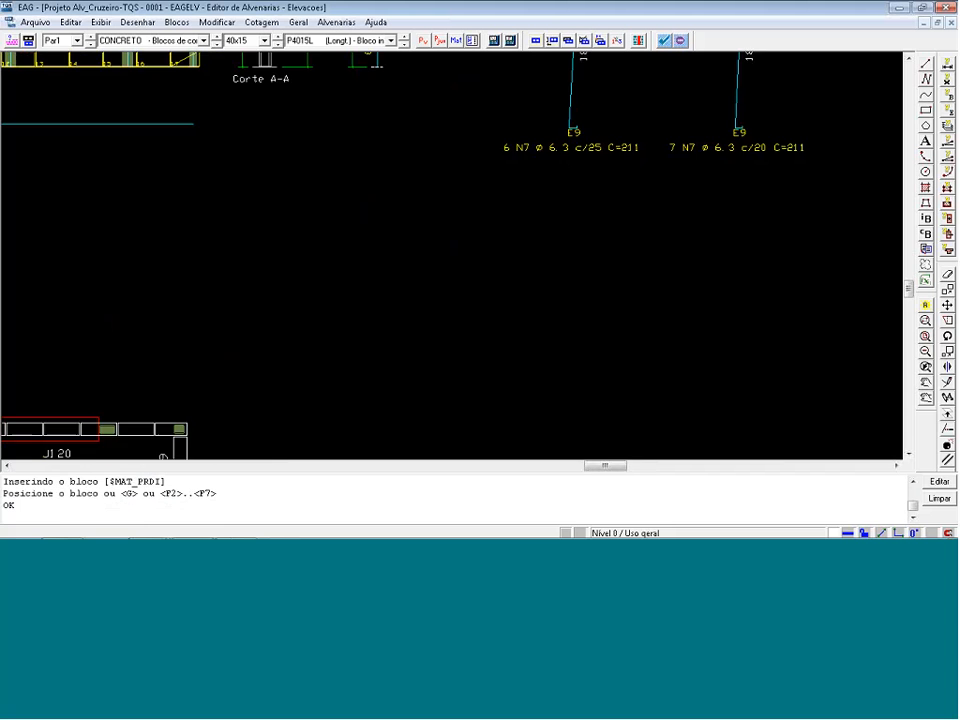
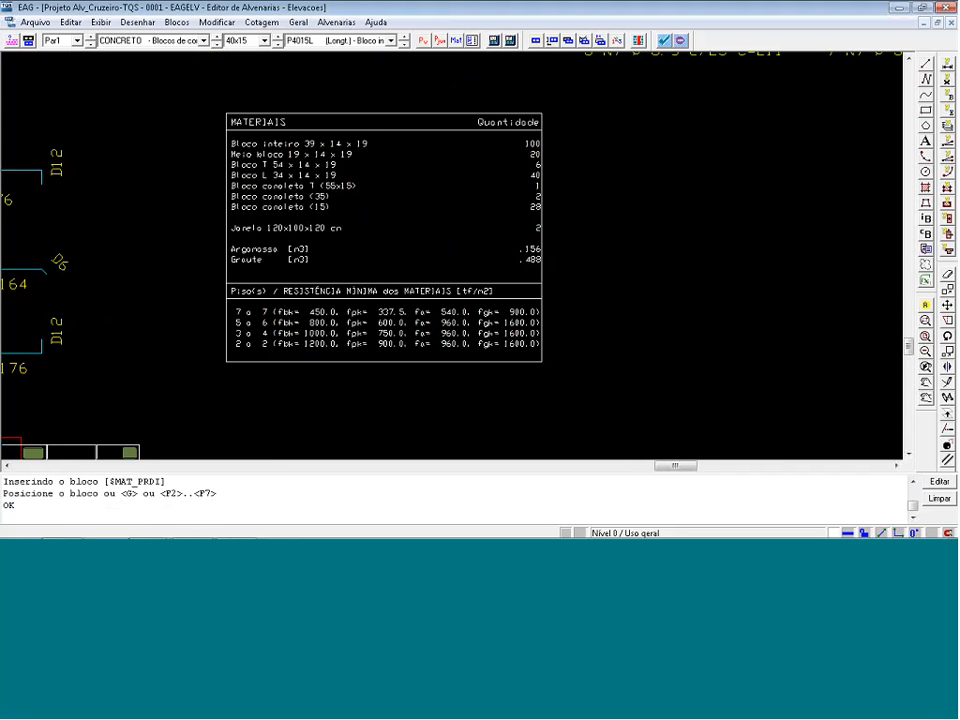
Delete three full blocks from the second and third courses below the second window in the Par1 elevation.
{"action": "scroll", "coordinate": [610, 340], "scroll_direction": "down", "scroll_amount": 5}
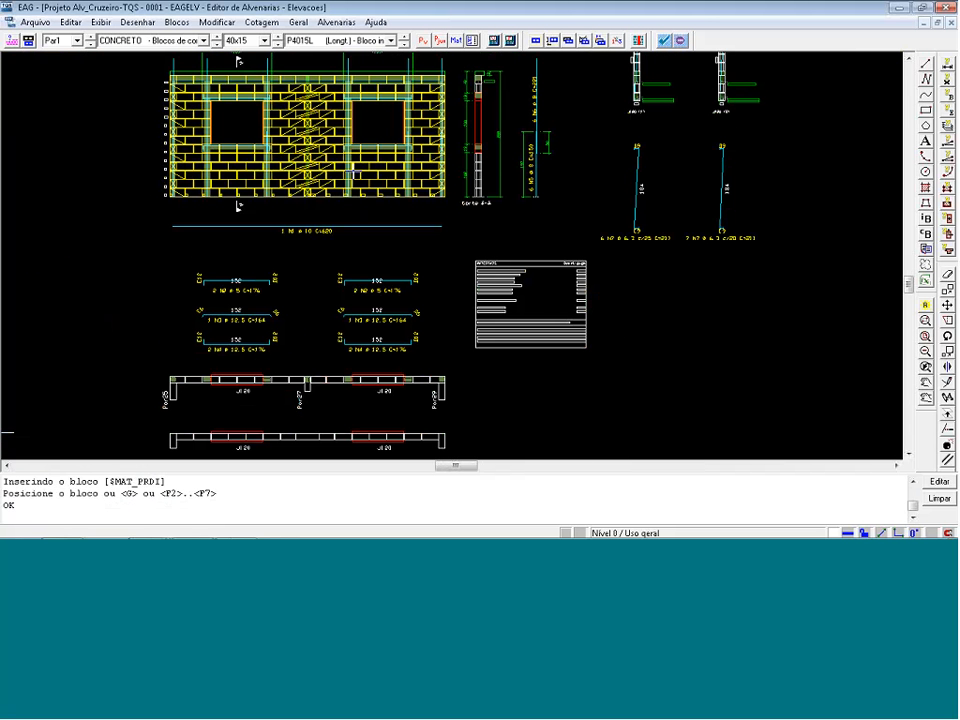
{"action": "key", "text": "shift+F8"}
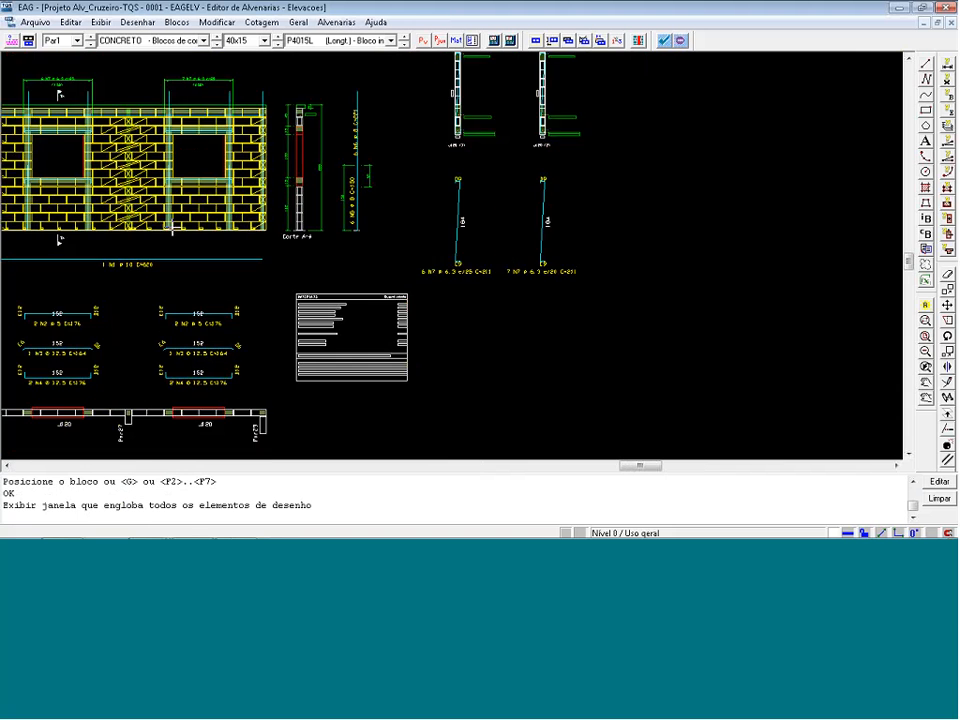
{"action": "scroll", "coordinate": [240, 233], "scroll_direction": "up", "scroll_amount": 5}
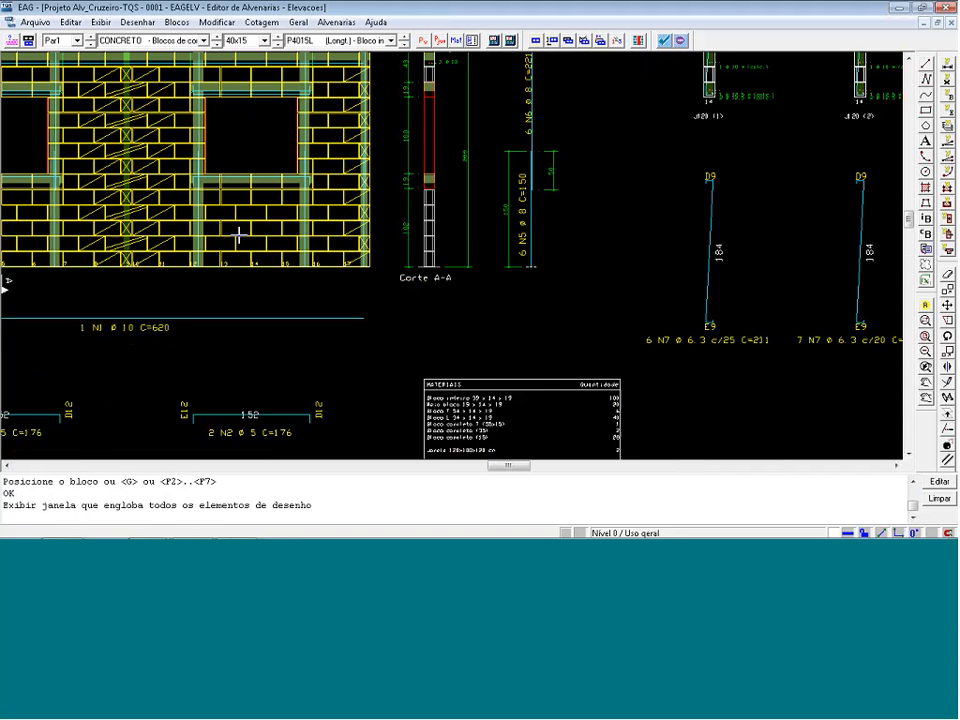
{"action": "scroll", "coordinate": [291, 246], "scroll_direction": "up", "scroll_amount": 6}
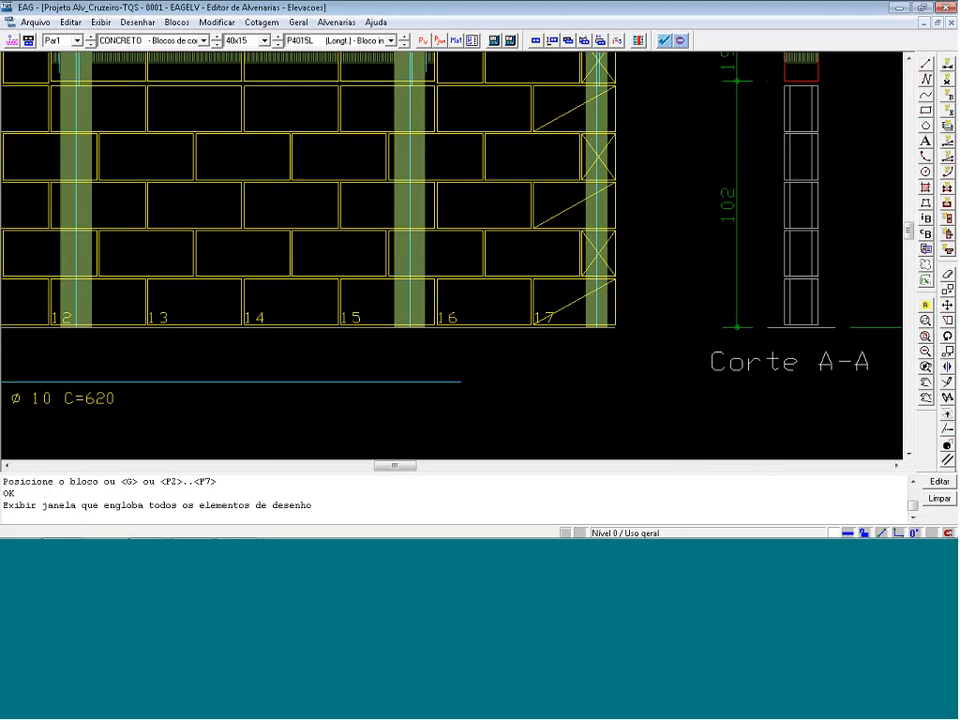
{"action": "scroll", "coordinate": [306, 229], "scroll_direction": "down", "scroll_amount": 6}
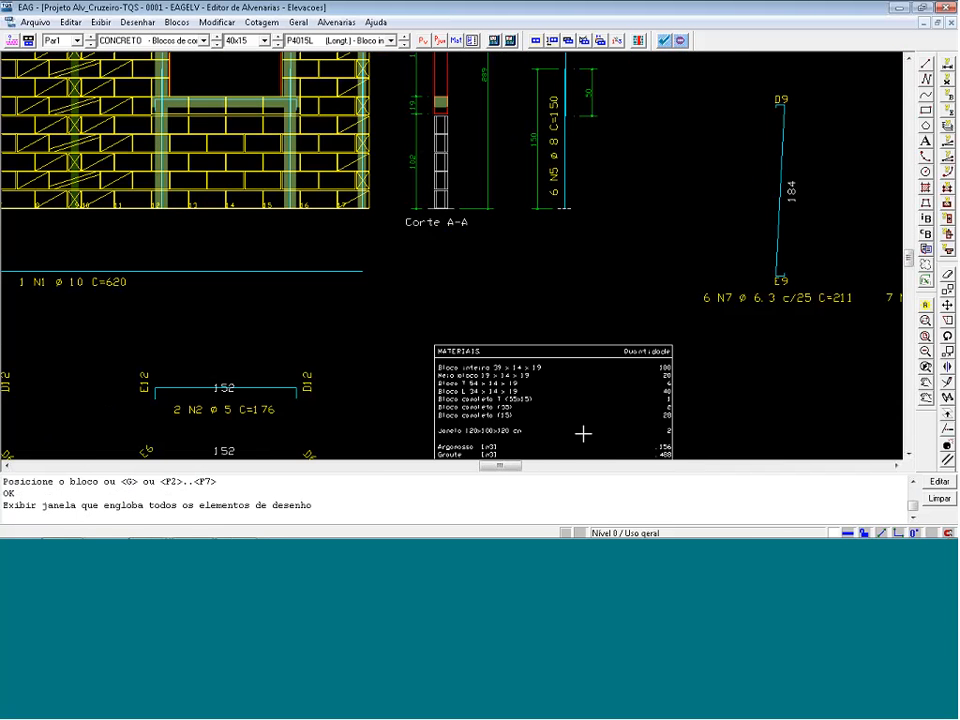
{"action": "scroll", "coordinate": [151, 155], "scroll_direction": "up", "scroll_amount": 2}
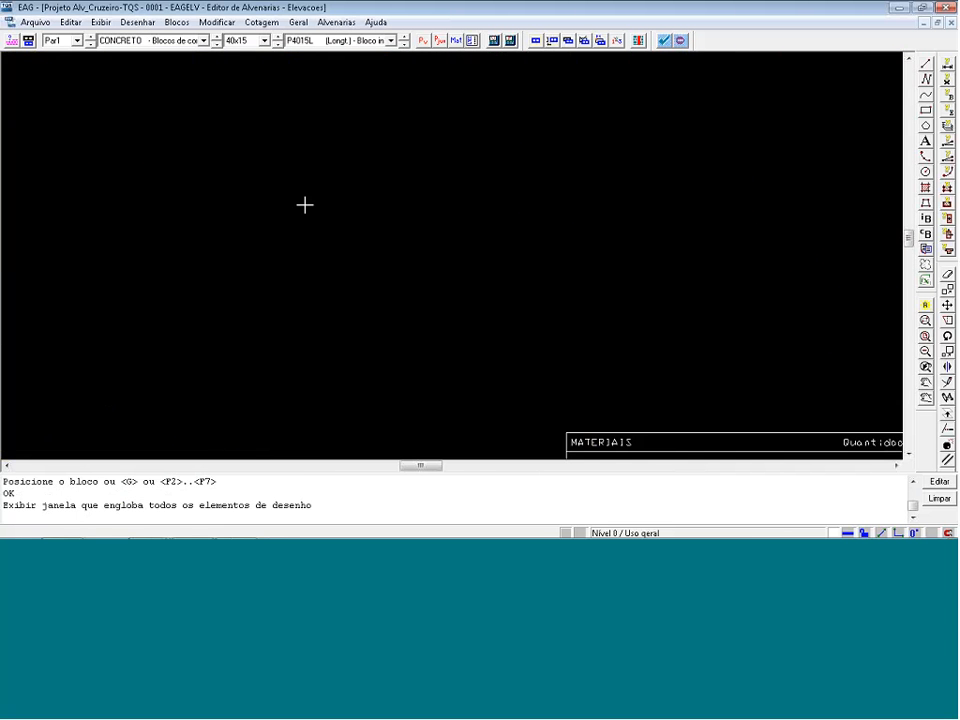
{"action": "scroll", "coordinate": [304, 206], "scroll_direction": "up", "scroll_amount": 3}
{"action": "key", "text": "Delete"}
{"action": "left_click", "coordinate": [306, 186]}
{"action": "key", "text": "Delete"}
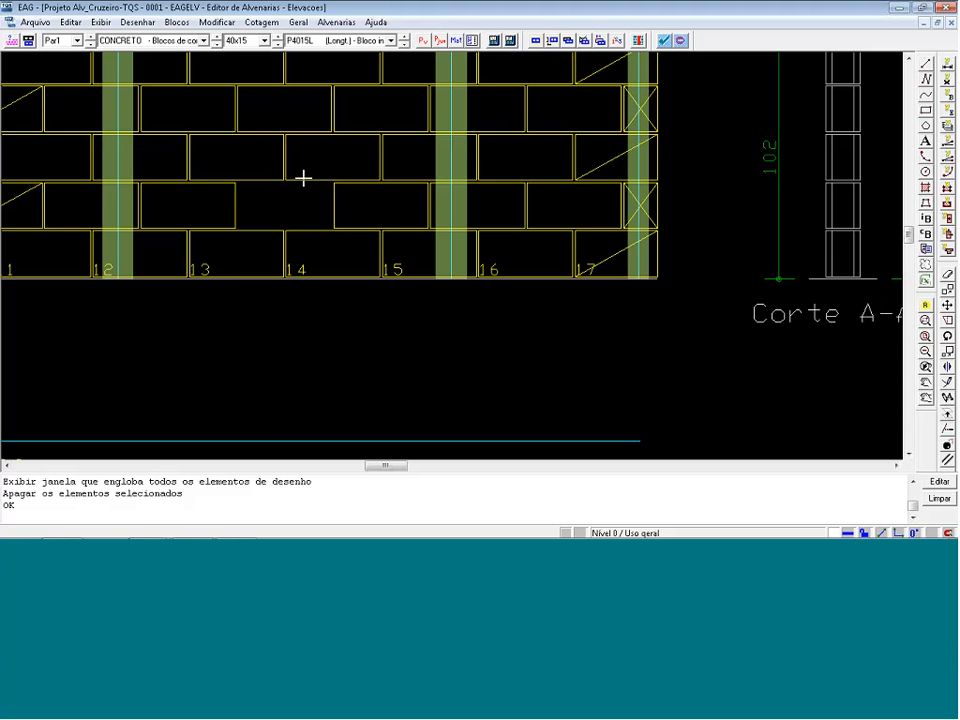
{"action": "left_click", "coordinate": [303, 178]}
{"action": "key", "text": "Delete"}
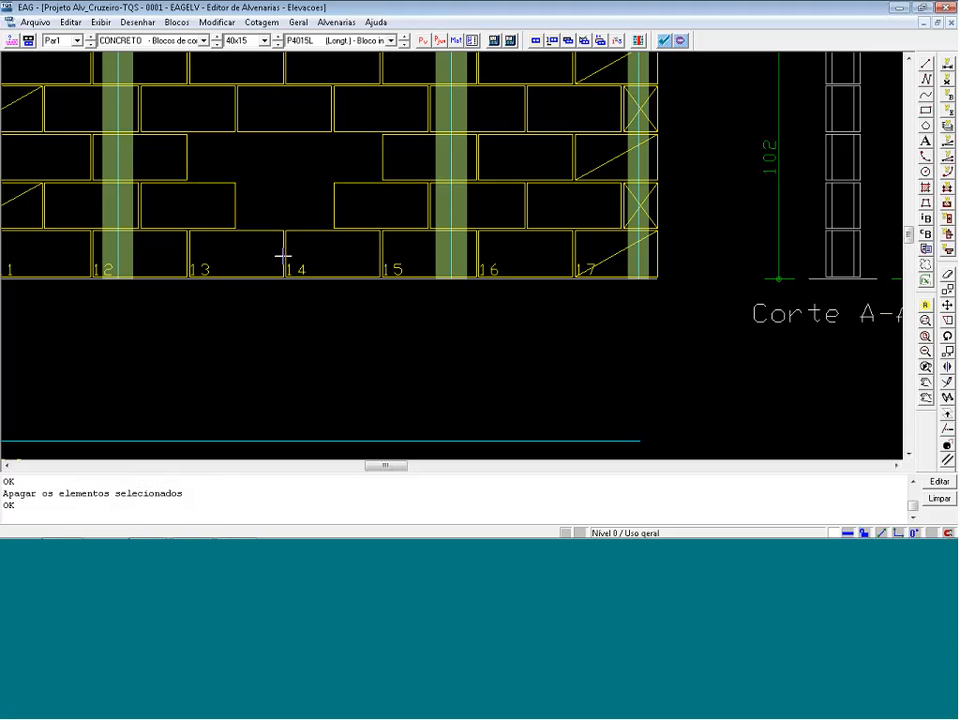
Place a P2015L half block (Meio bloco) on each side of the gap in the third course.
{"action": "left_click", "coordinate": [372, 42]}
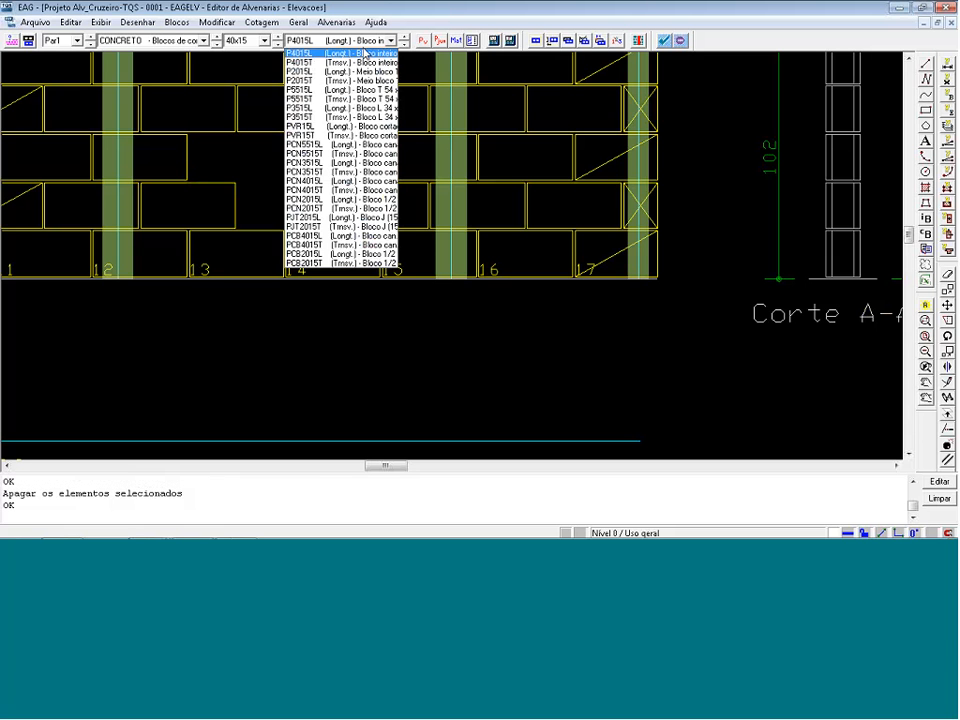
{"action": "left_click", "coordinate": [340, 73]}
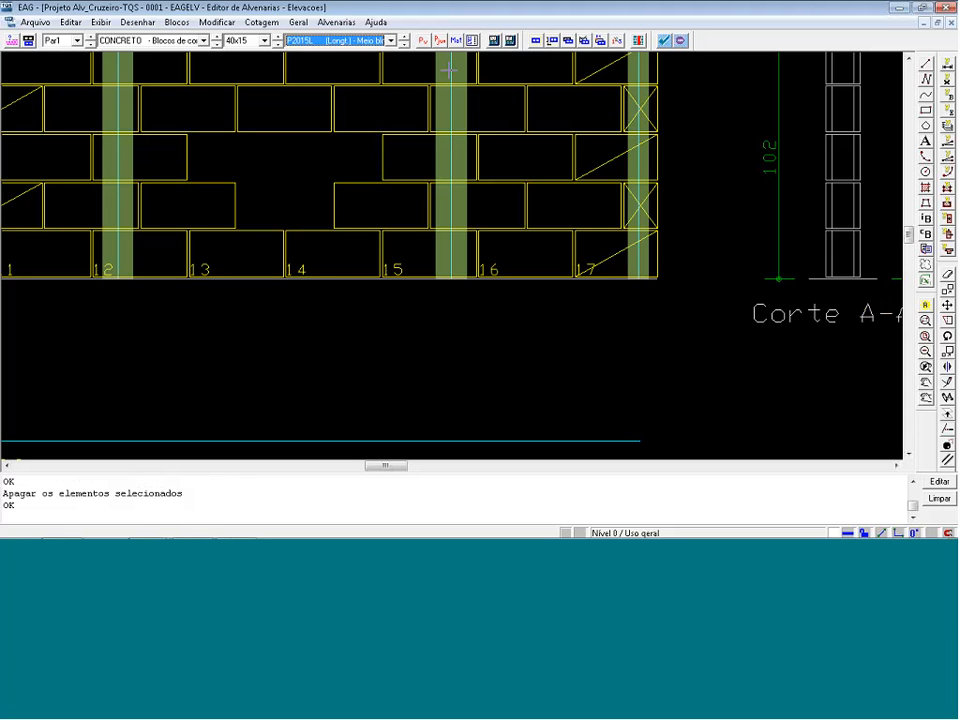
{"action": "left_click", "coordinate": [556, 43]}
{"action": "left_click", "coordinate": [188, 167]}
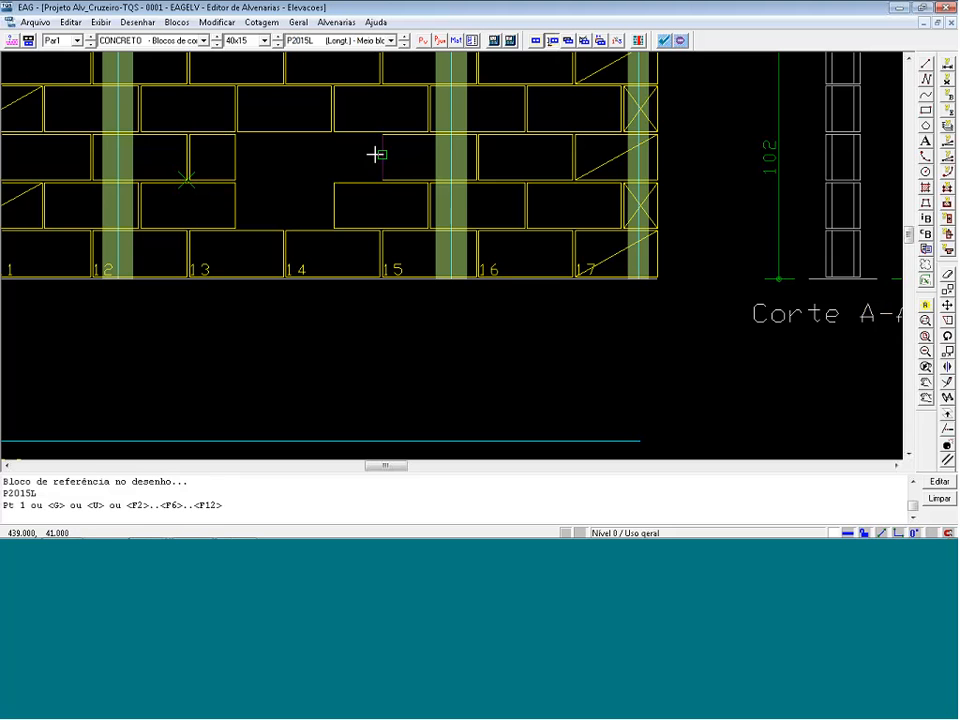
{"action": "key", "text": "Return"}
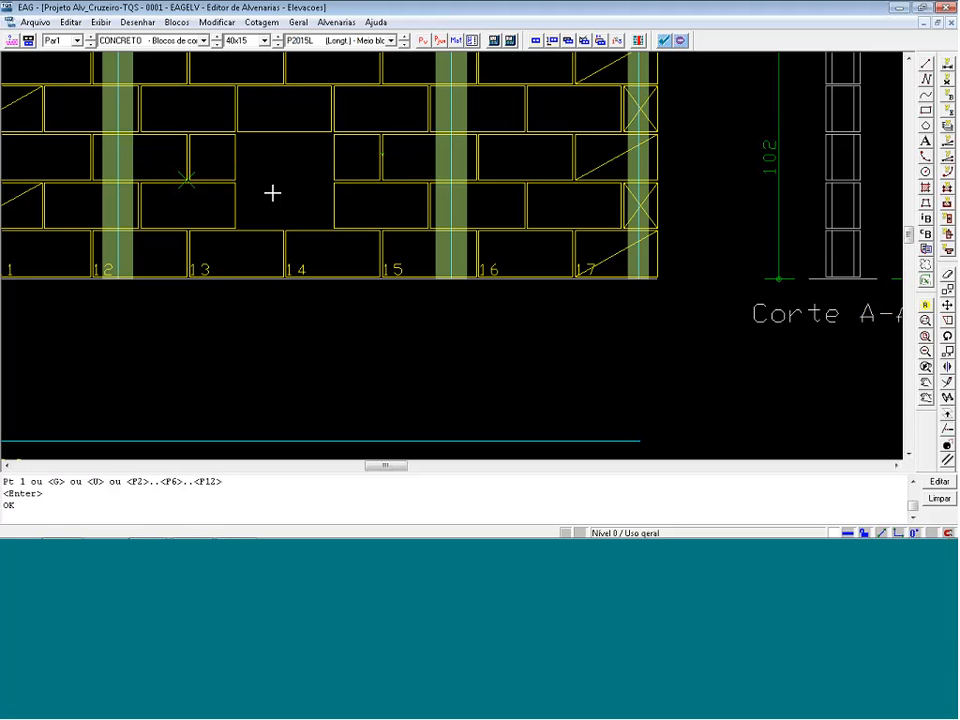
Draw two crossing diagonal lines between the corners of the opening below the second window.
{"action": "key", "text": "l"}
{"action": "left_click", "coordinate": [237, 136]}
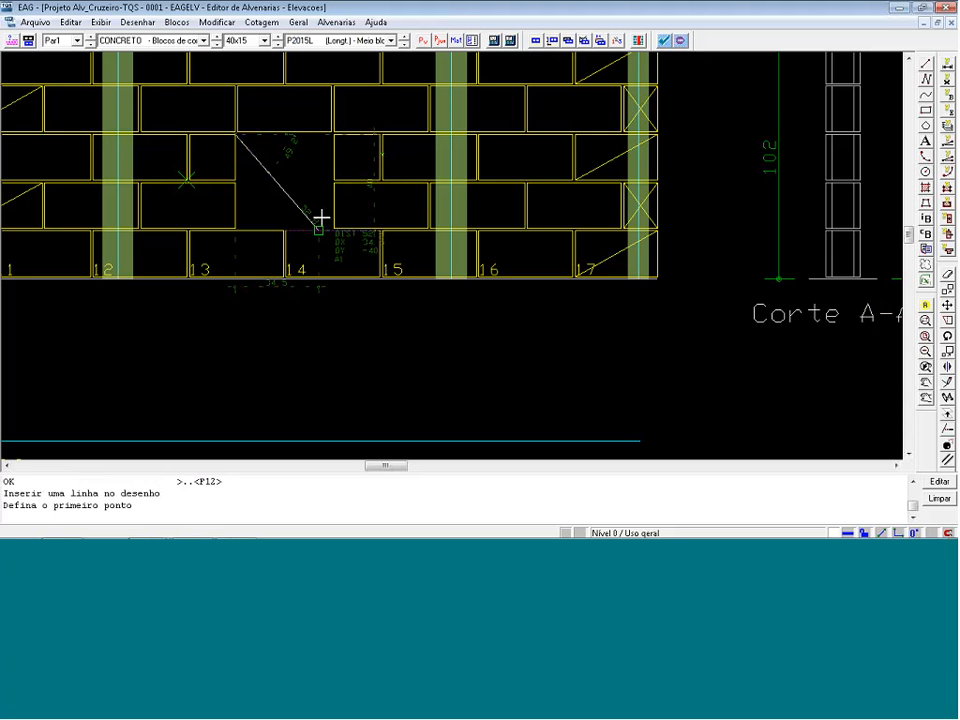
{"action": "left_click", "coordinate": [332, 226]}
{"action": "key", "text": "Return"}
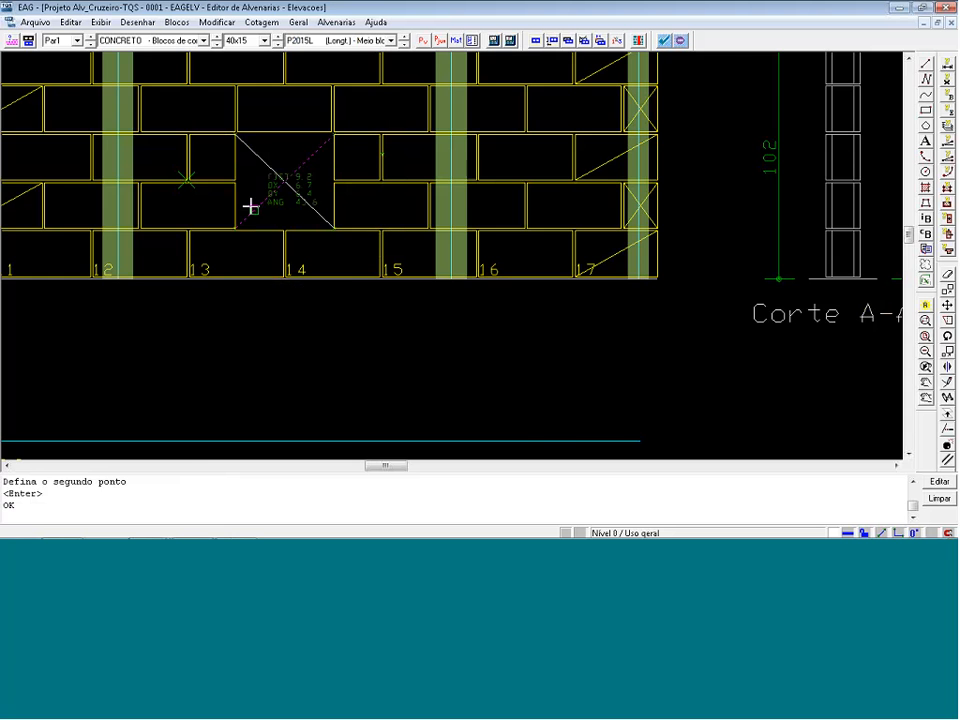
Update the Par1 materials table with Lista em desenho and examine the full-block and half-block quantities.
{"action": "scroll", "coordinate": [271, 230], "scroll_direction": "down", "scroll_amount": 2}
{"action": "scroll", "coordinate": [271, 230], "scroll_direction": "down", "scroll_amount": 4}
{"action": "scroll", "coordinate": [580, 370], "scroll_direction": "up", "scroll_amount": 2}
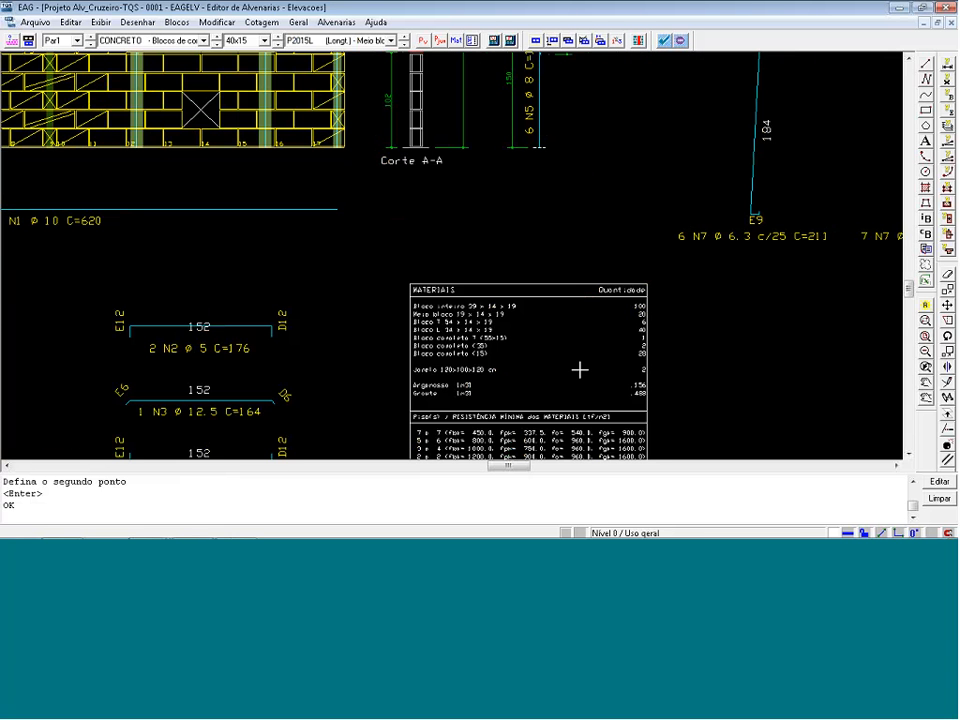
{"action": "left_click", "coordinate": [456, 41]}
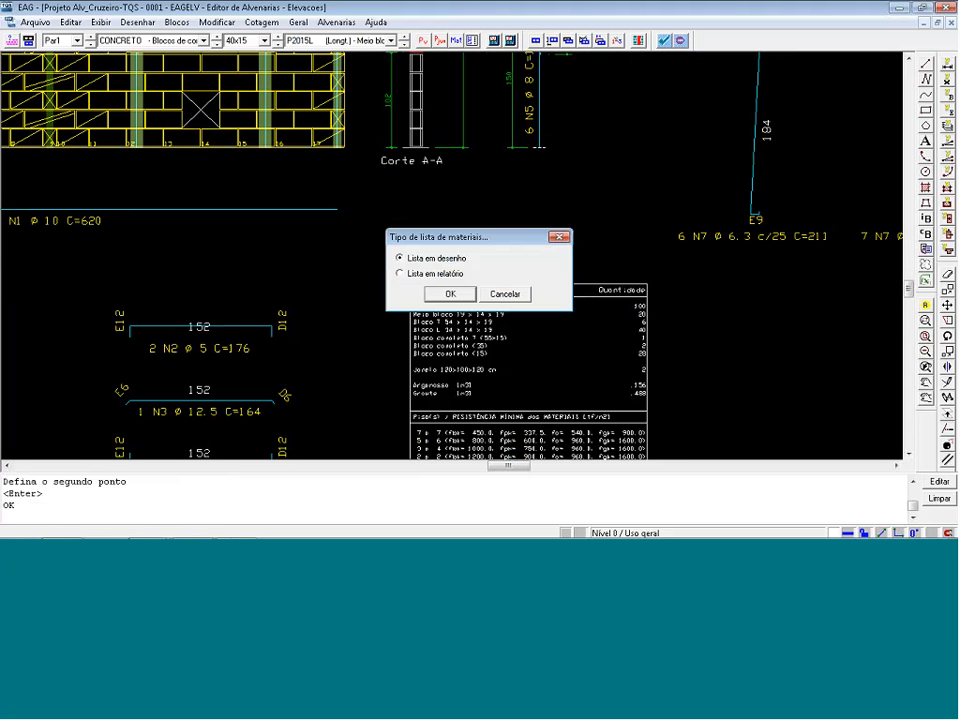
{"action": "left_click", "coordinate": [443, 297]}
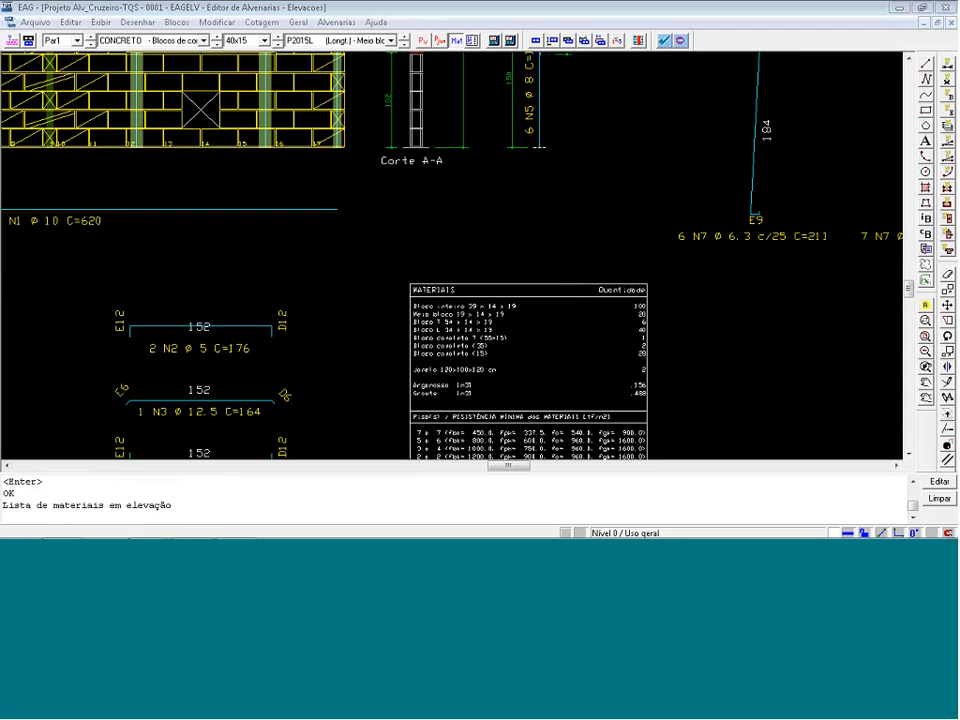
{"action": "scroll", "coordinate": [652, 318], "scroll_direction": "up", "scroll_amount": 1}
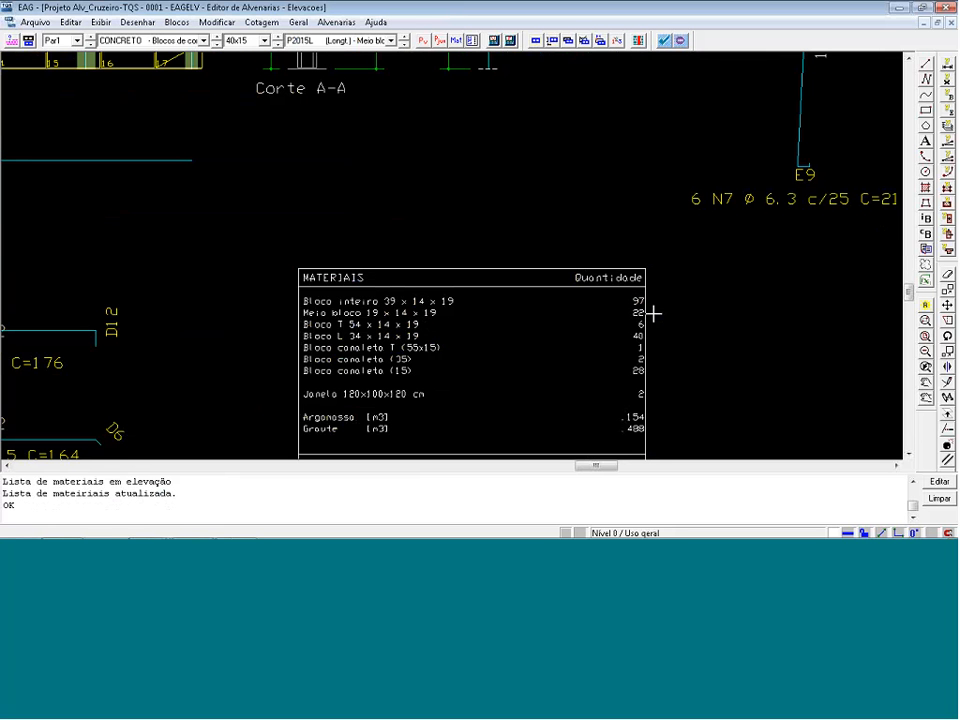
View the whole Par1 elevation and close it without saving the changes.
{"action": "key", "text": "shift+F8"}
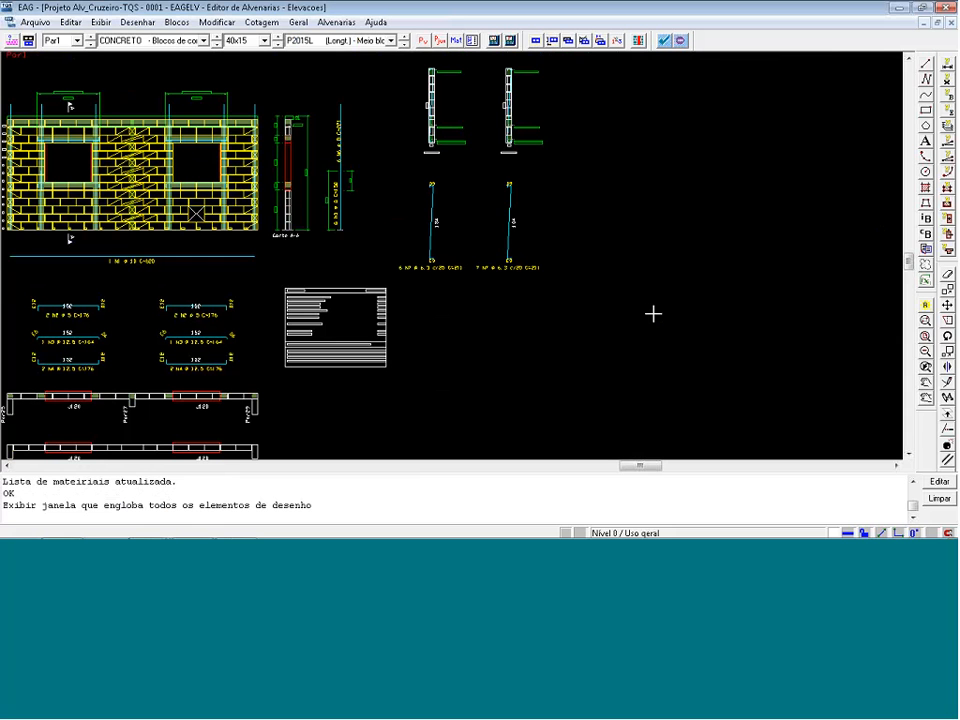
{"action": "left_click", "coordinate": [950, 6]}
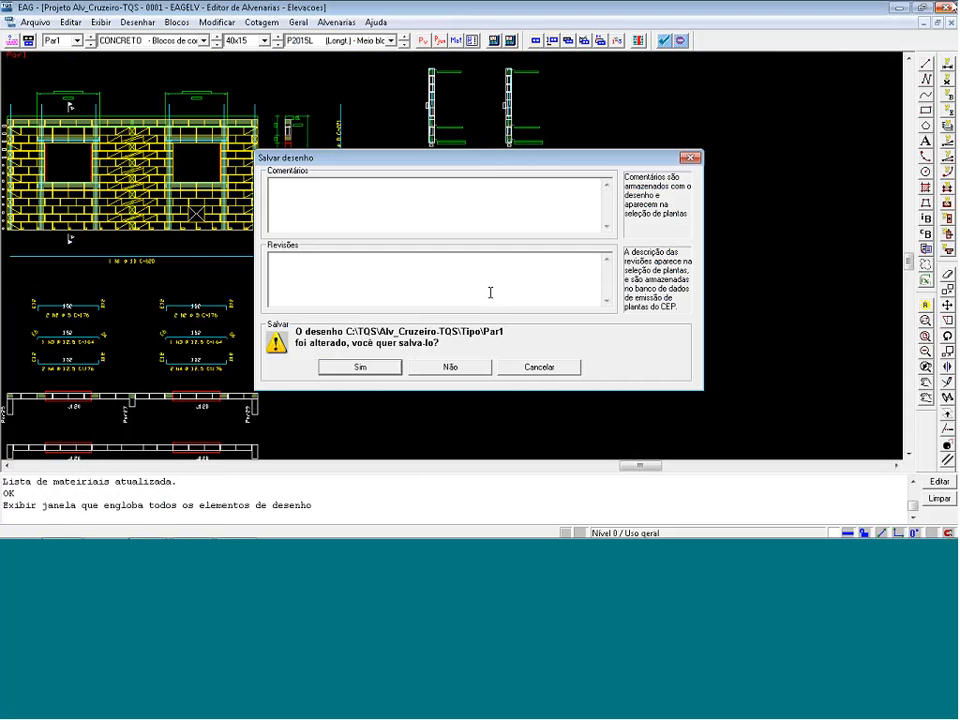
{"action": "left_click", "coordinate": [440, 368]}
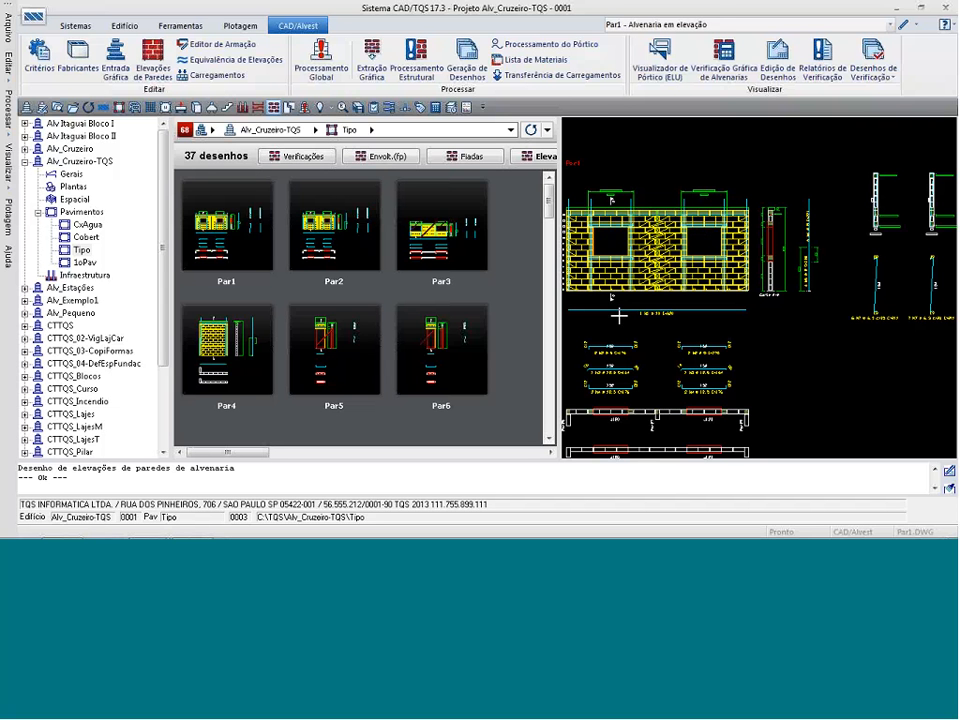
Open the Tipo masonry plan (Alvenaria em planta), examine wall Par1 and its J120 windows in wall and door/window modes, and close it.
{"action": "left_click", "coordinate": [346, 133]}
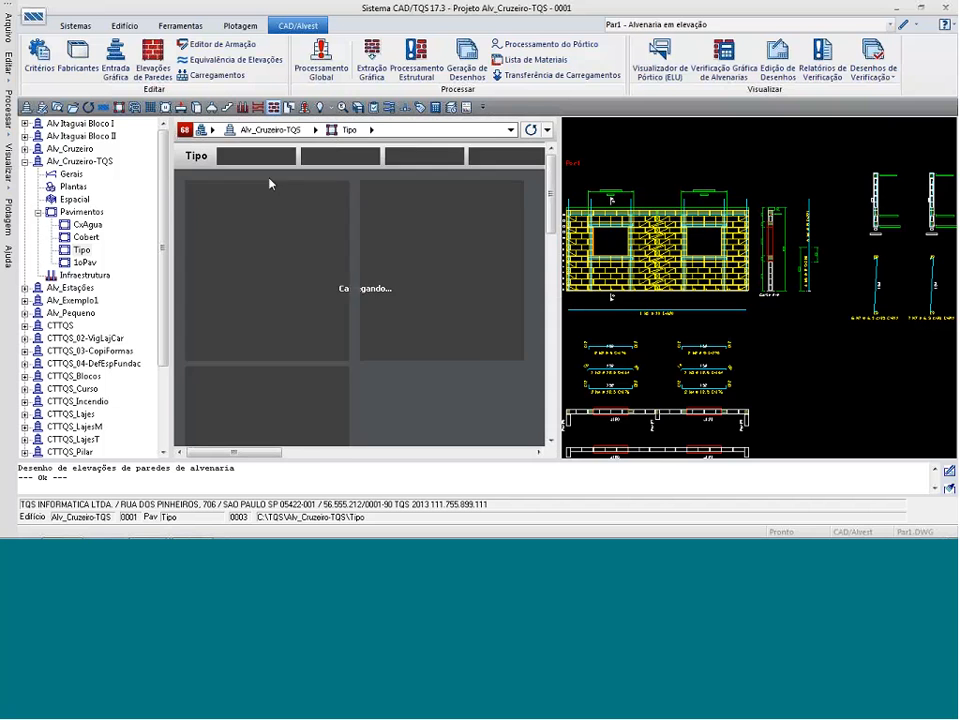
{"action": "double_click", "coordinate": [763, 299]}
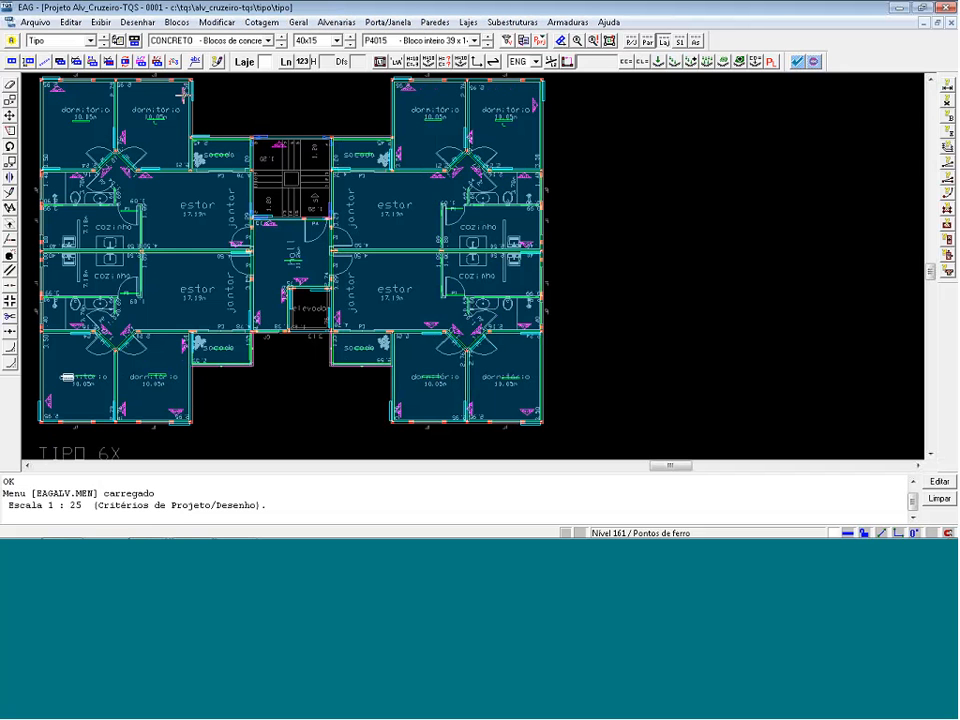
{"action": "left_click", "coordinate": [205, 128]}
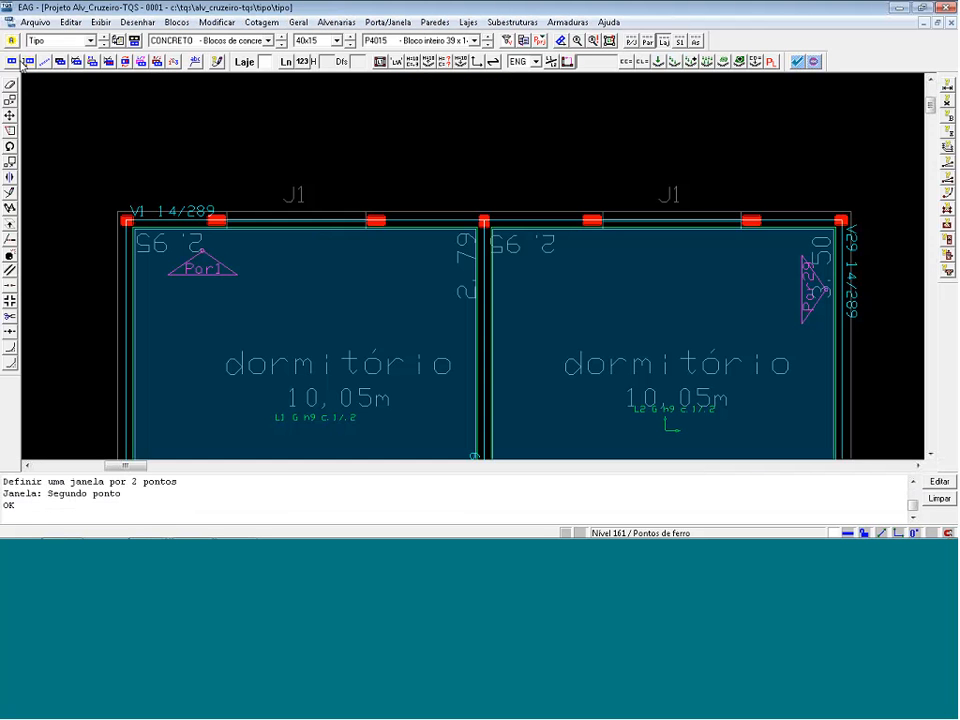
{"action": "left_click", "coordinate": [22, 62]}
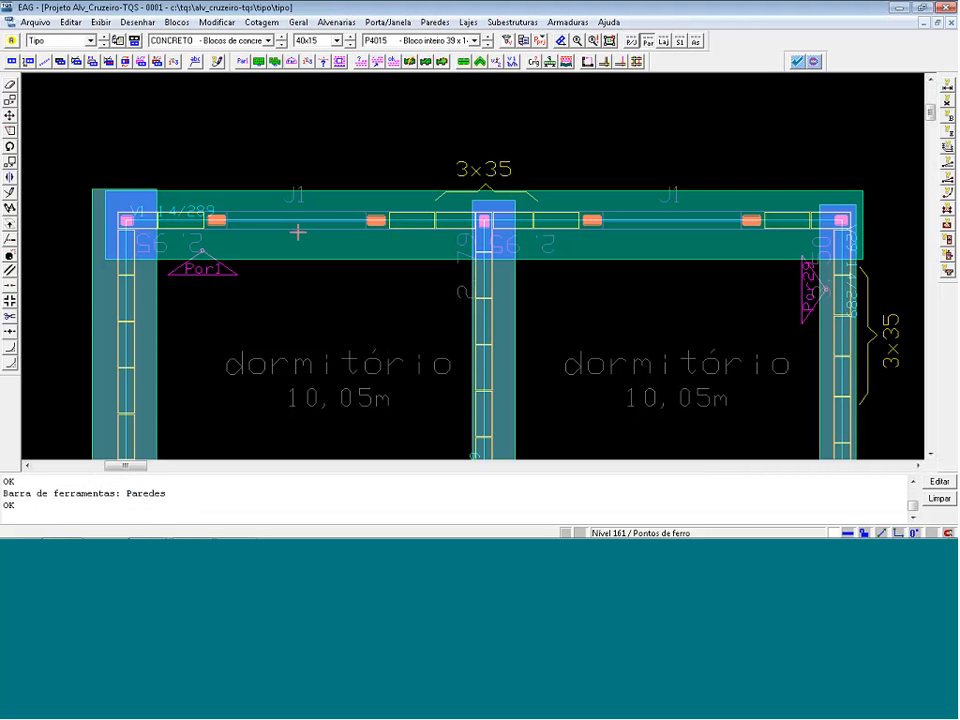
{"action": "left_click", "coordinate": [632, 41]}
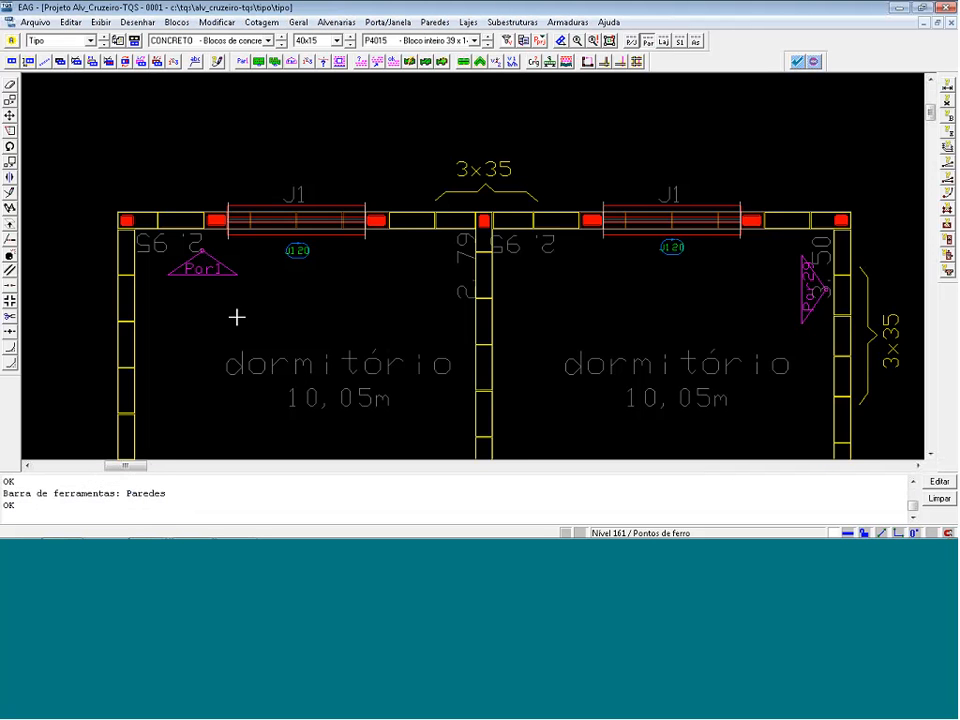
{"action": "scroll", "coordinate": [276, 284], "scroll_direction": "up", "scroll_amount": 1}
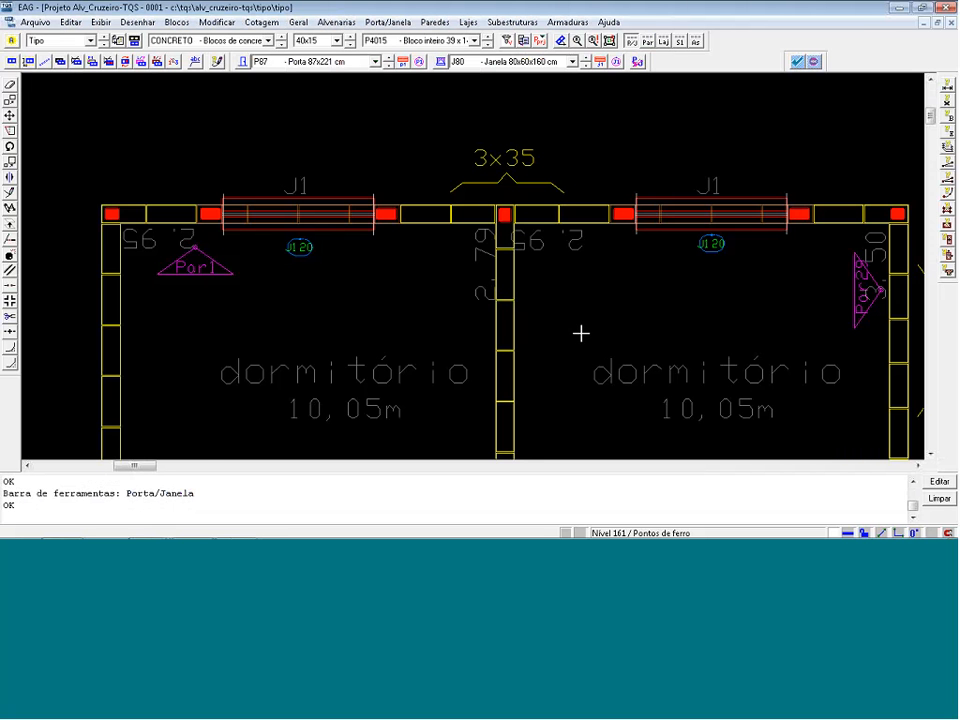
{"action": "left_click", "coordinate": [950, 8]}
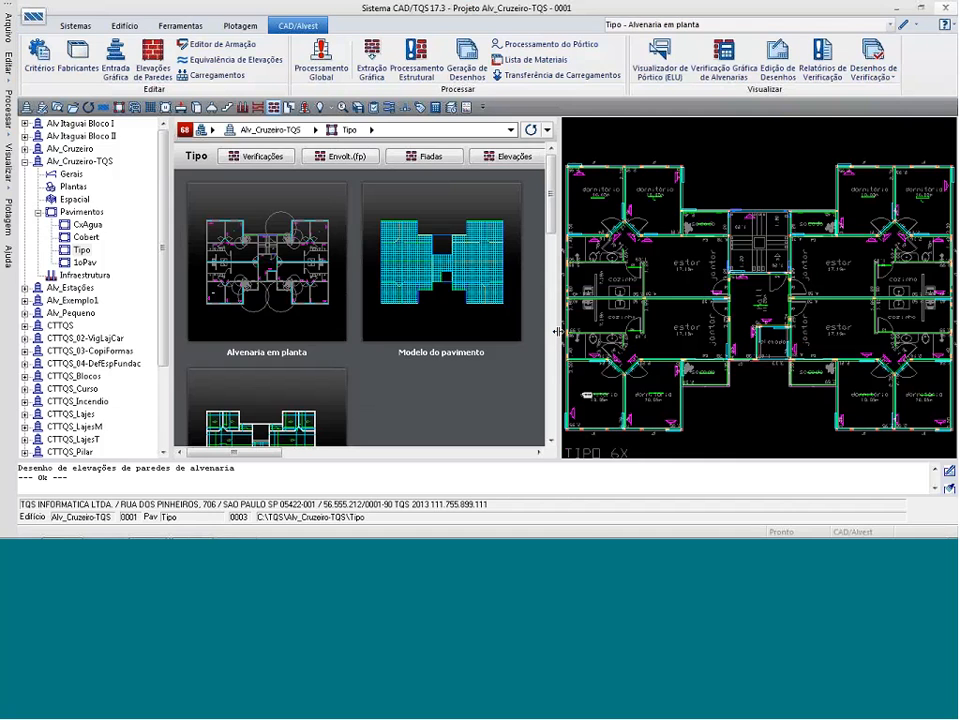
Preview the Par1 wall elevation and examine the blocks, lintel and sill around the second window.
{"action": "left_click", "coordinate": [497, 157]}
{"action": "left_click", "coordinate": [250, 221]}
{"action": "scroll", "coordinate": [668, 247], "scroll_direction": "up", "scroll_amount": 1}
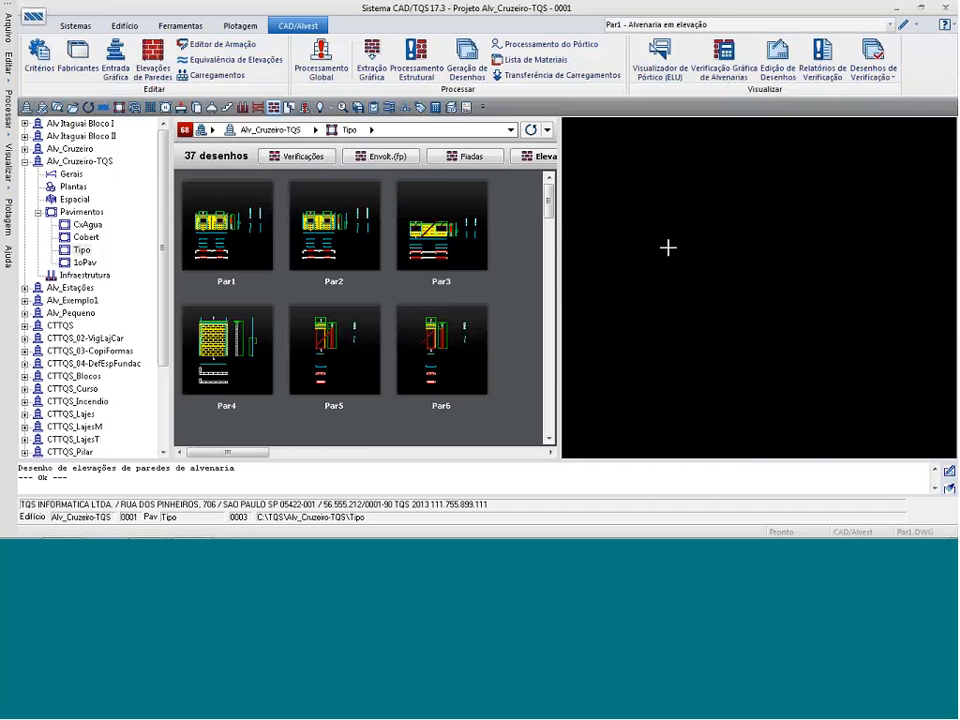
{"action": "scroll", "coordinate": [699, 221], "scroll_direction": "up", "scroll_amount": 1}
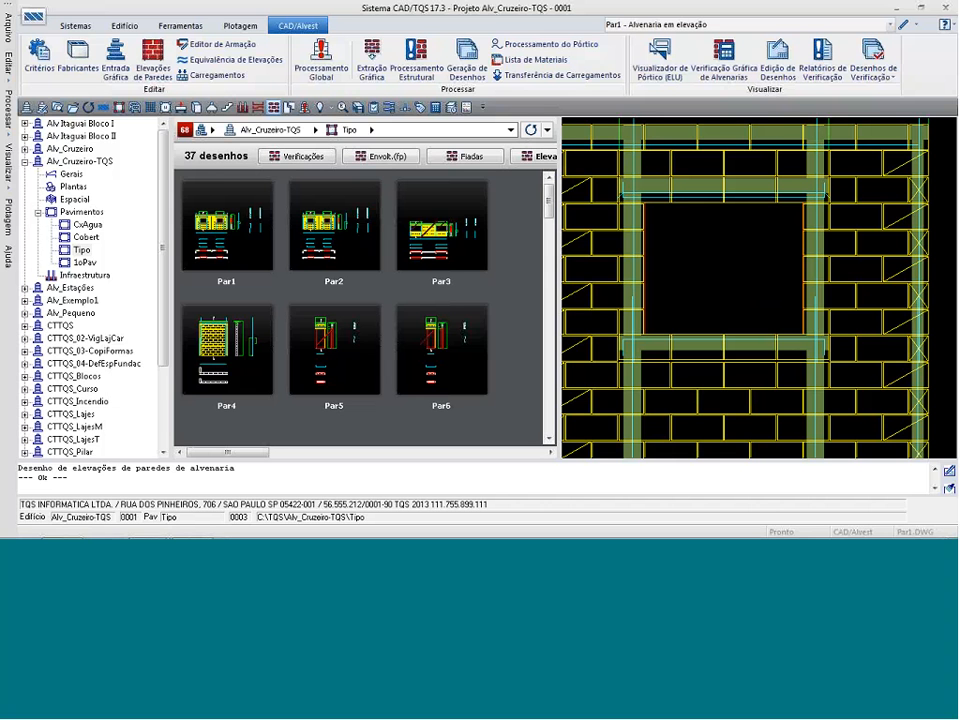
Open the data of window J120 in the building's door and window criteria (Portas e Janelas).
{"action": "left_click", "coordinate": [75, 65]}
{"action": "left_click", "coordinate": [617, 389]}
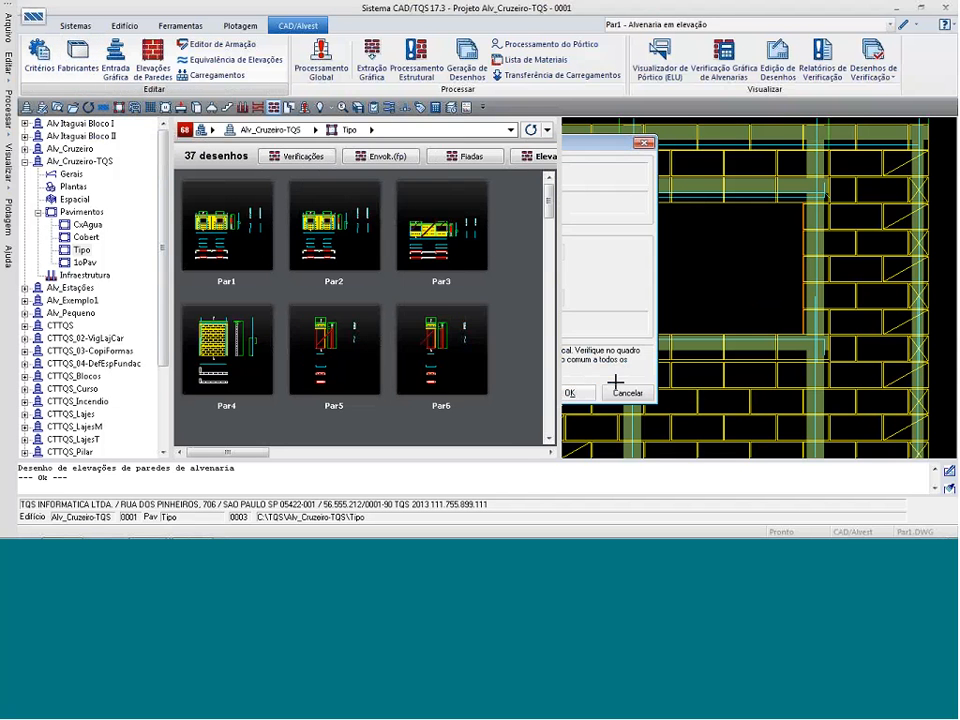
{"action": "left_click", "coordinate": [46, 68]}
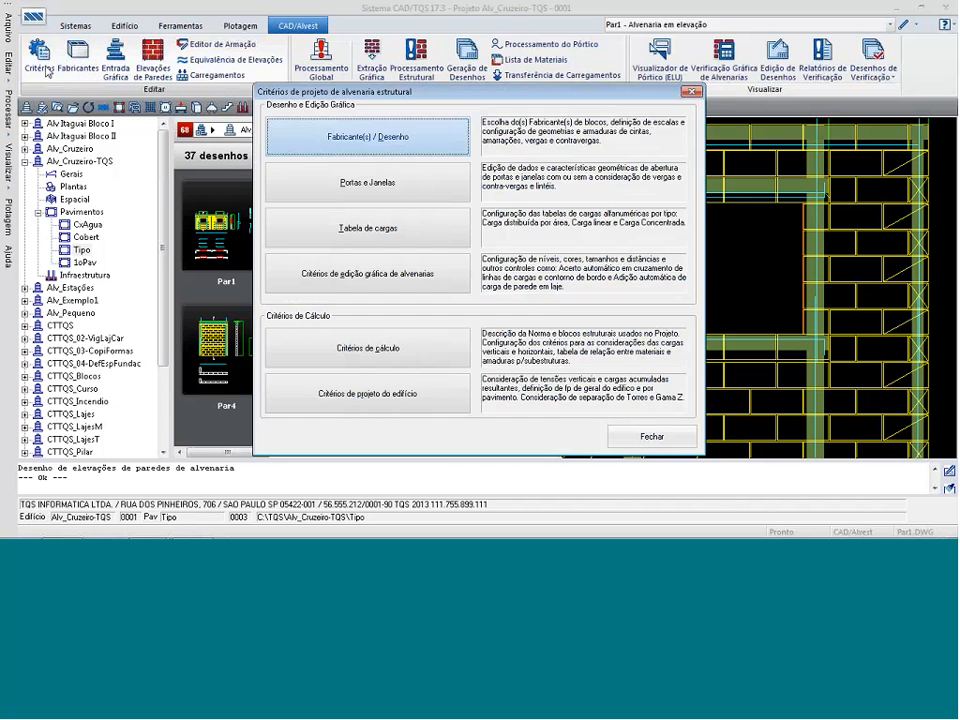
{"action": "left_click", "coordinate": [340, 183]}
{"action": "left_click", "coordinate": [573, 392]}
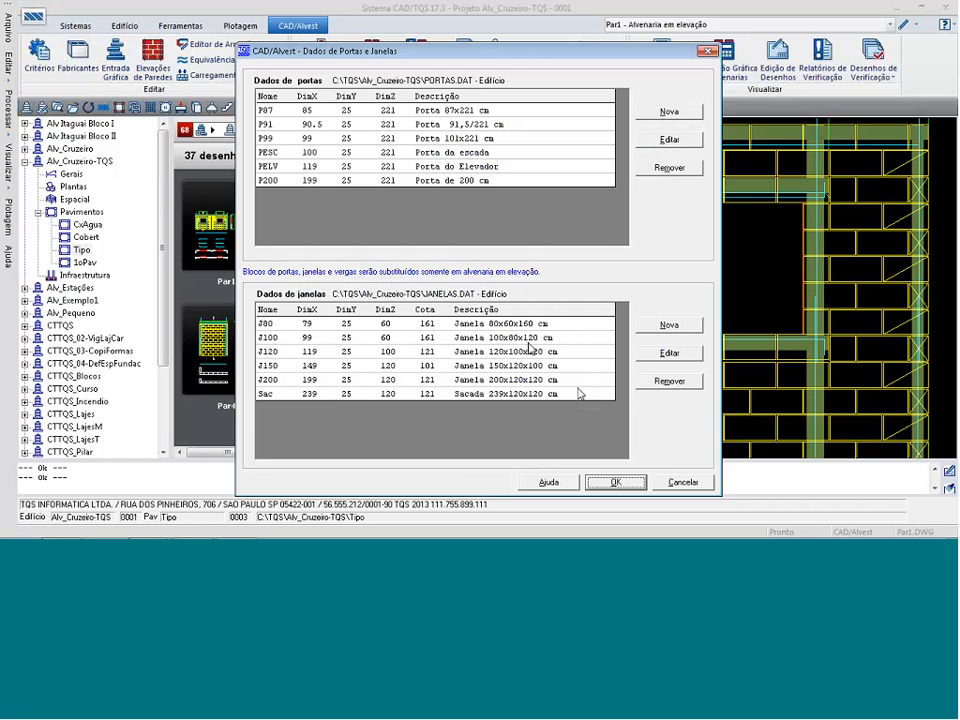
{"action": "double_click", "coordinate": [530, 349]}
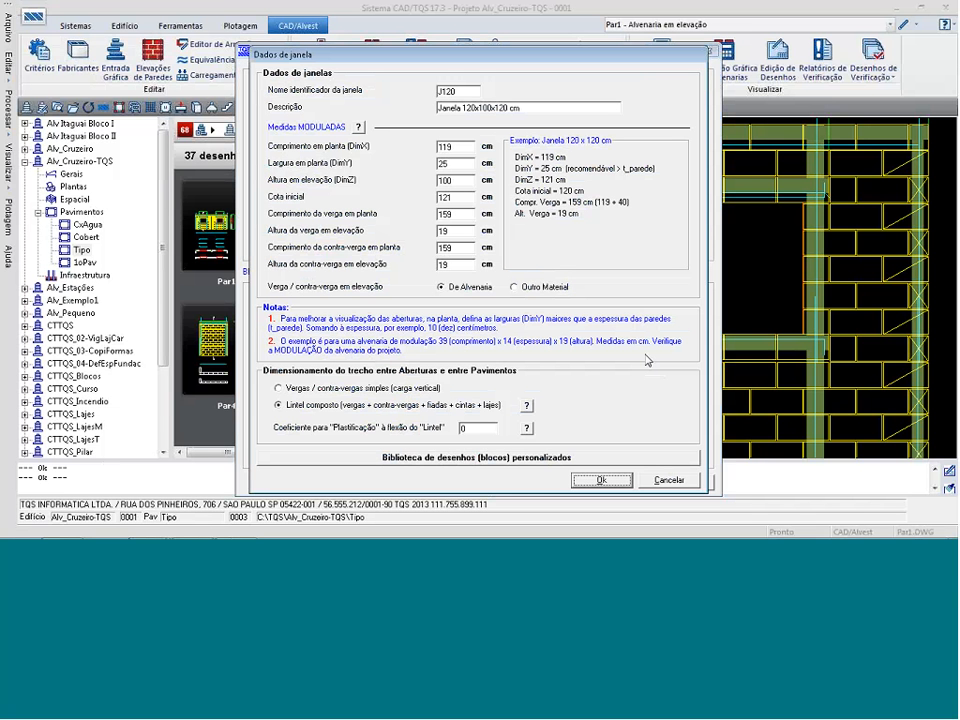
Define a custom drawing library for J120 with manufacturer library Concreto and window block Jan120, then accept and close the criteria.
{"action": "left_click", "coordinate": [474, 462]}
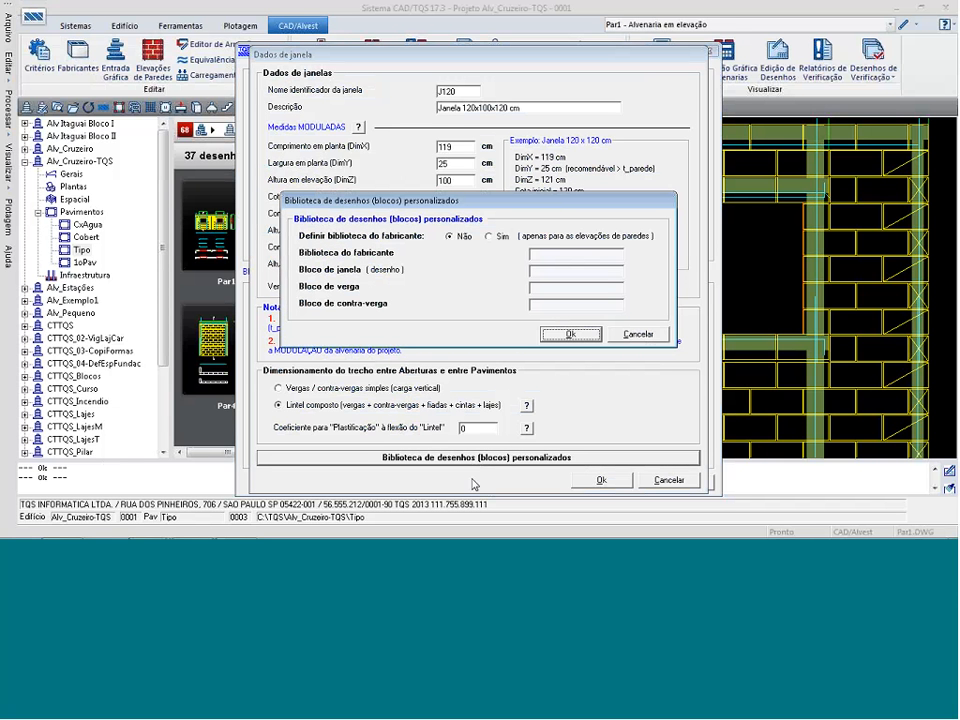
{"action": "left_click", "coordinate": [489, 237]}
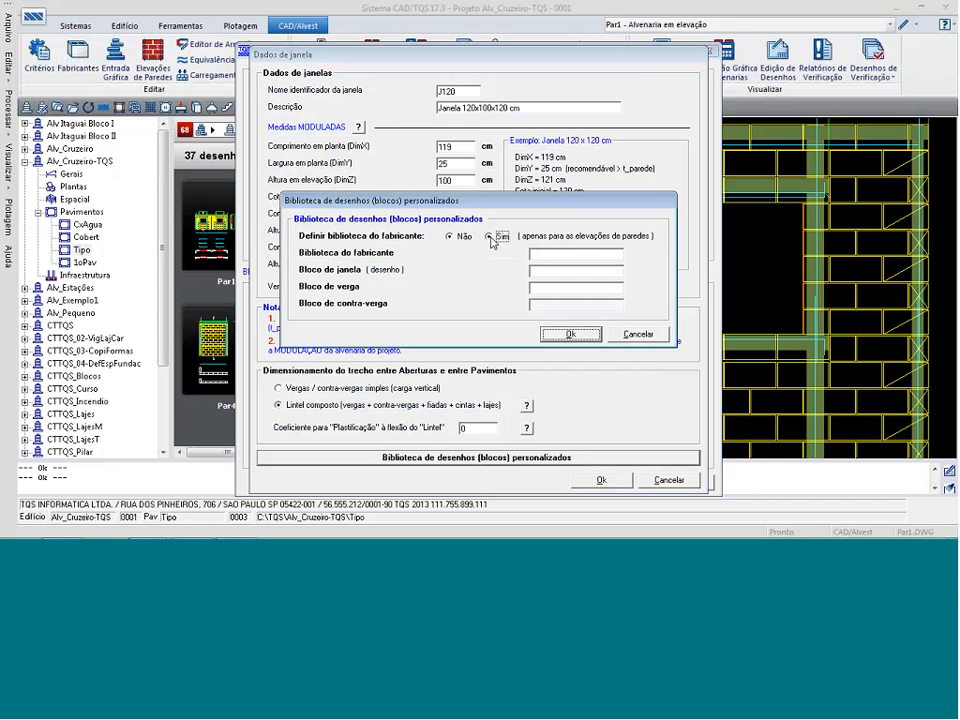
{"action": "left_click", "coordinate": [540, 253]}
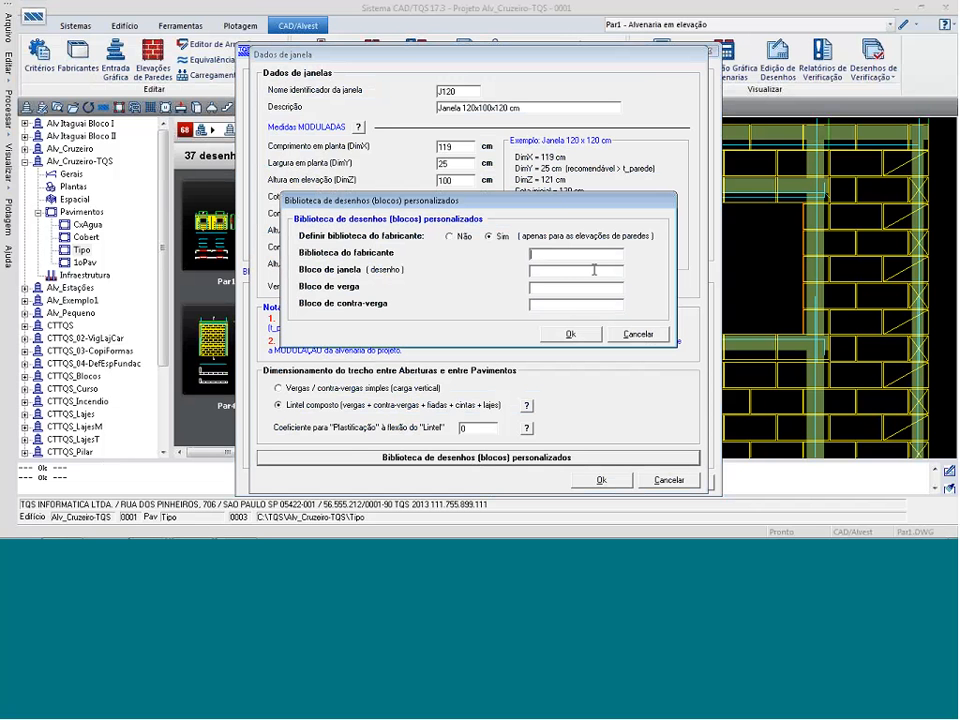
{"action": "type", "text": "Co"}
{"action": "type", "text": "ncreto"}
{"action": "type", "text": "Ja"}
{"action": "type", "text": "n12"}
{"action": "type", "text": "0"}
{"action": "key", "text": "Return"}
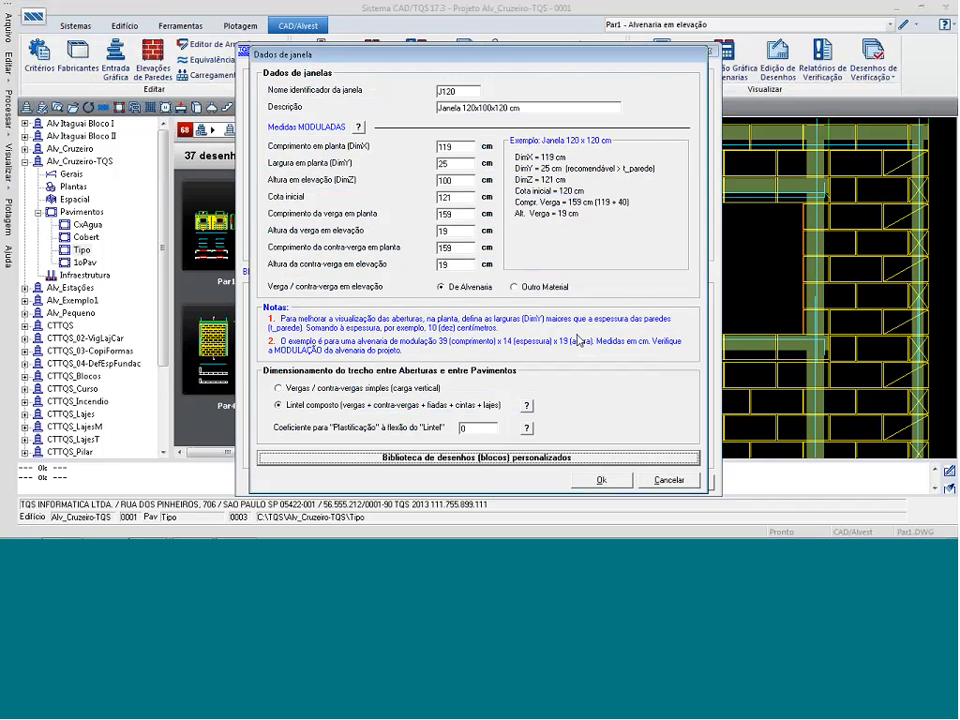
{"action": "left_click", "coordinate": [605, 480]}
{"action": "left_click", "coordinate": [618, 480]}
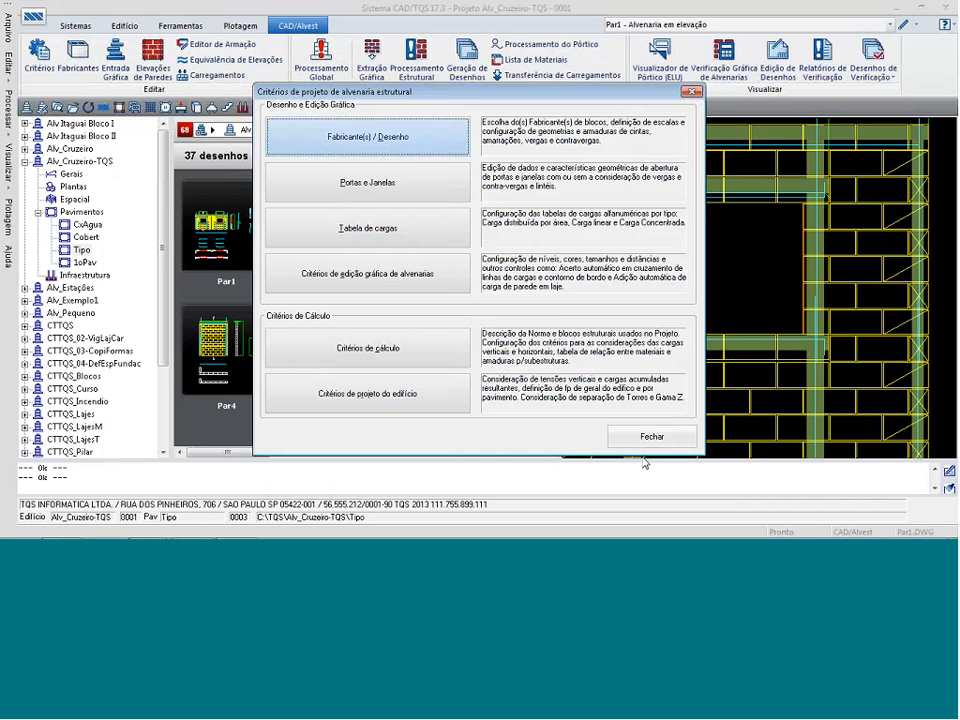
{"action": "left_click", "coordinate": [620, 436]}
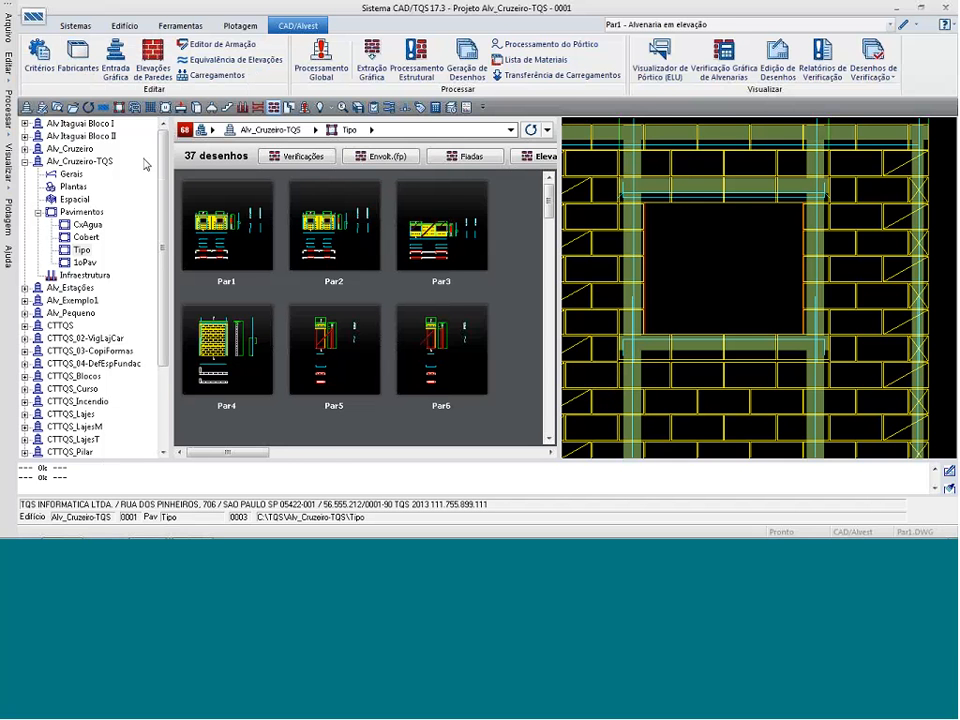
Switch to the project folder C:\TQS\ALV_CRUZEIRO-TQS\ALVEST and open the P2010 block drawing in the graphic editor.
{"action": "left_click", "coordinate": [73, 108]}
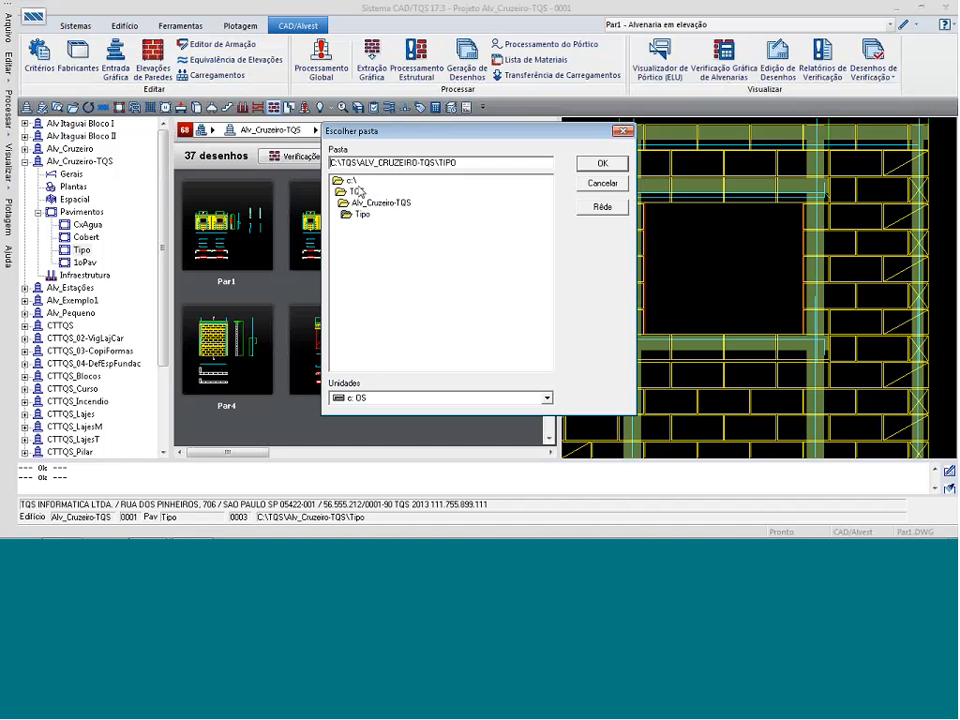
{"action": "double_click", "coordinate": [371, 204]}
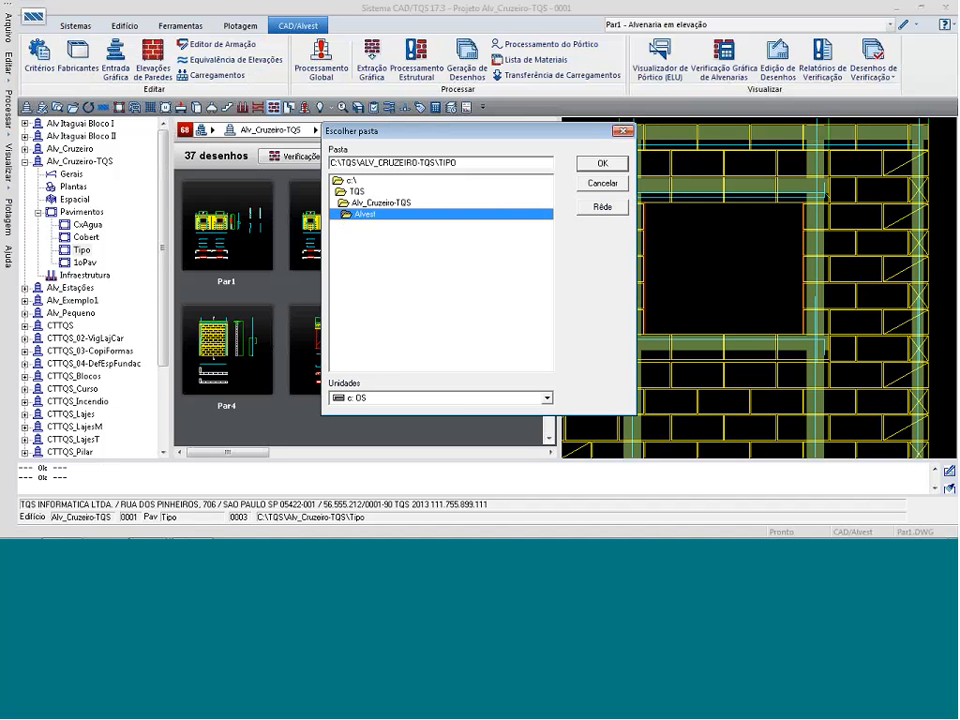
{"action": "left_click", "coordinate": [612, 163]}
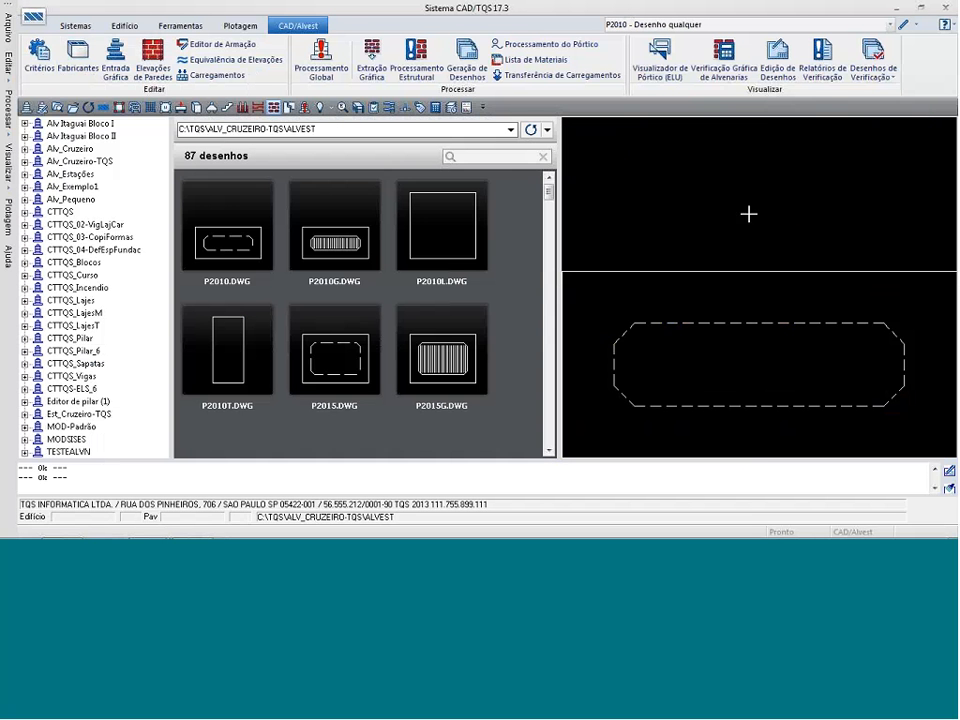
{"action": "left_click", "coordinate": [887, 24]}
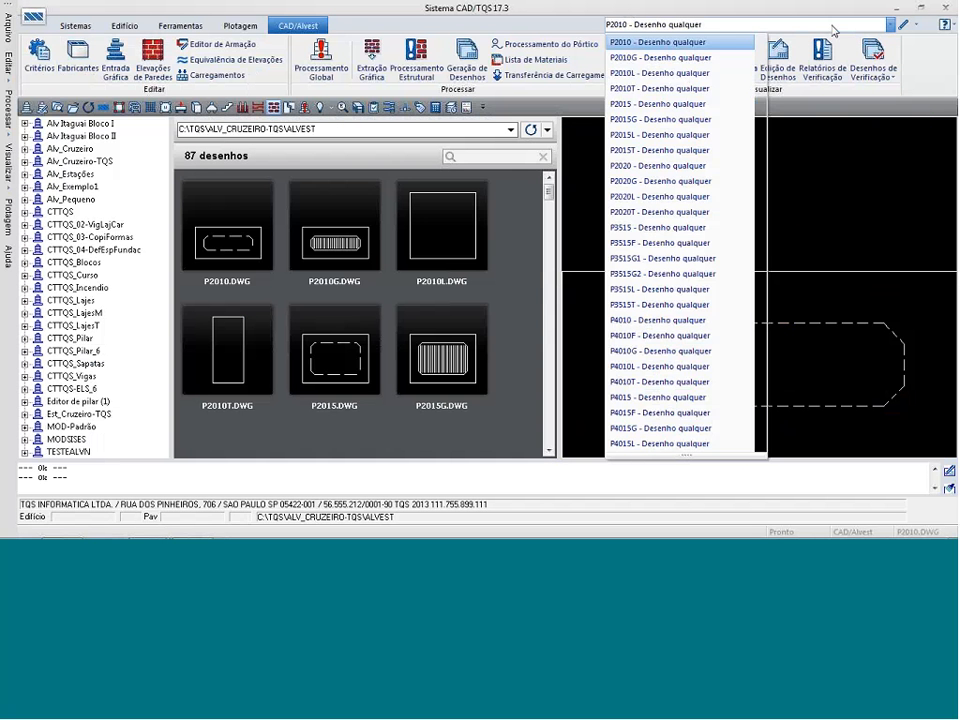
{"action": "left_click", "coordinate": [845, 231]}
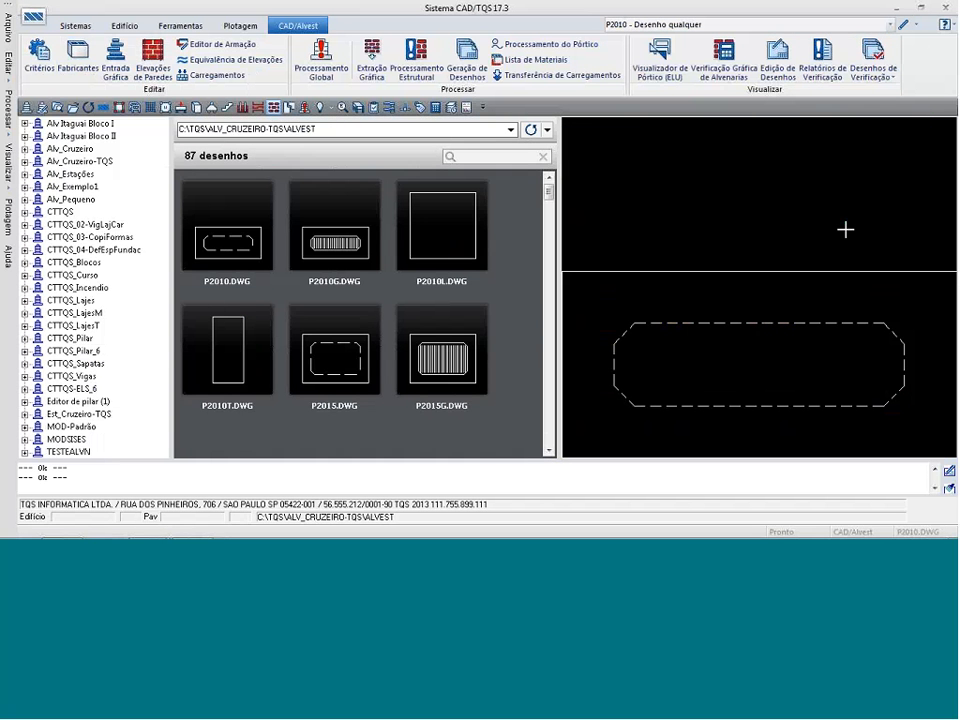
{"action": "left_click", "coordinate": [903, 27]}
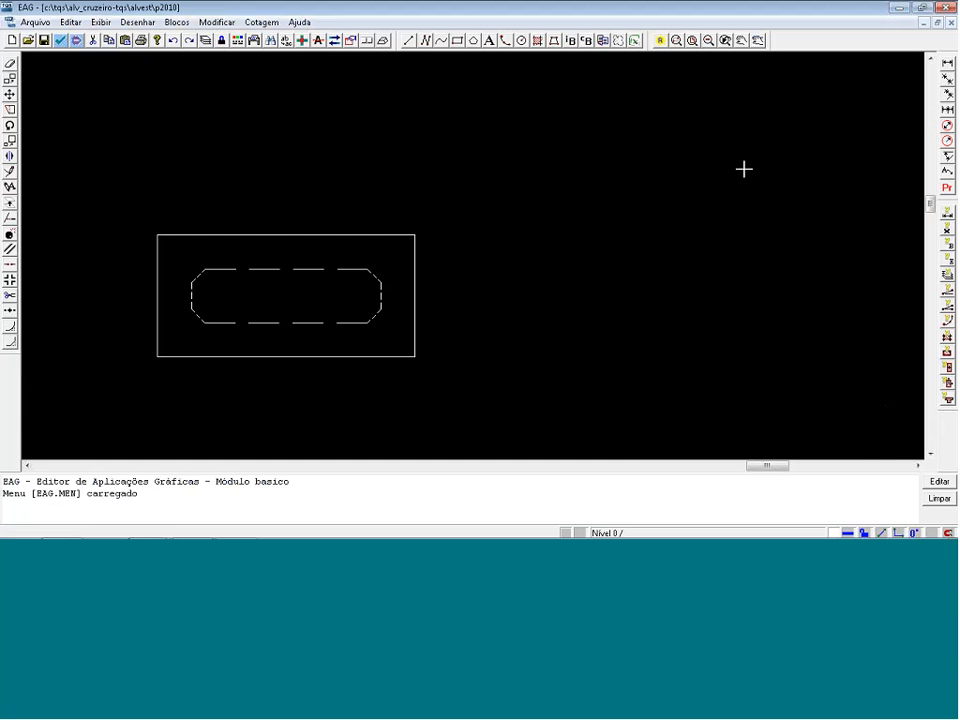
Save the P2010 drawing under the name Jan120 in the Alvest folder and erase the existing block geometry.
{"action": "left_click", "coordinate": [35, 21]}
{"action": "left_click", "coordinate": [81, 116]}
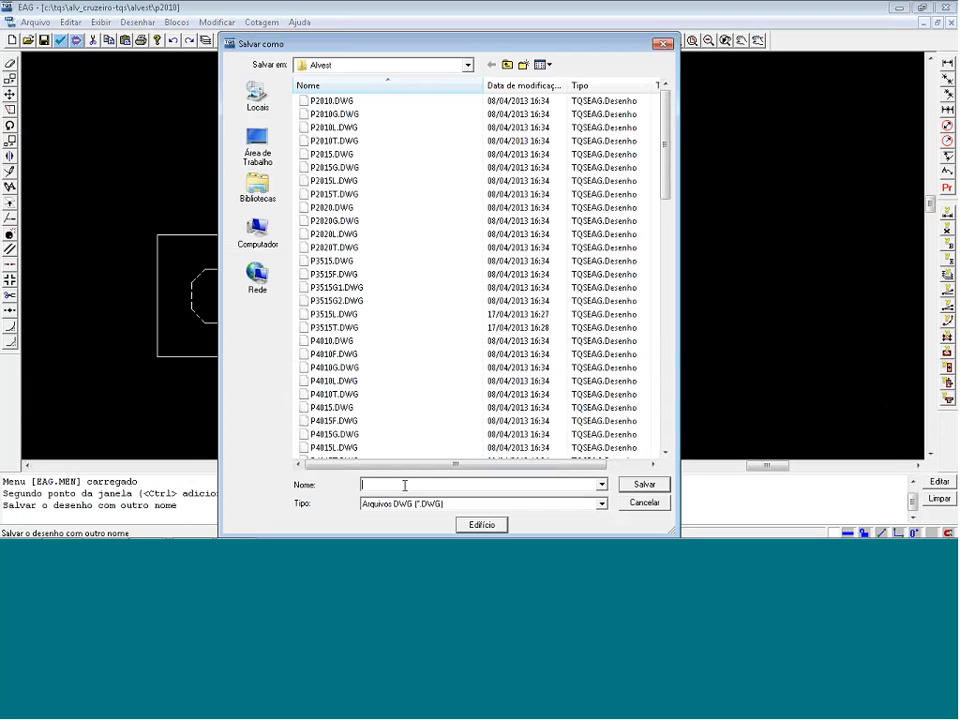
{"action": "type", "text": "Jan120"}
{"action": "left_click", "coordinate": [622, 485]}
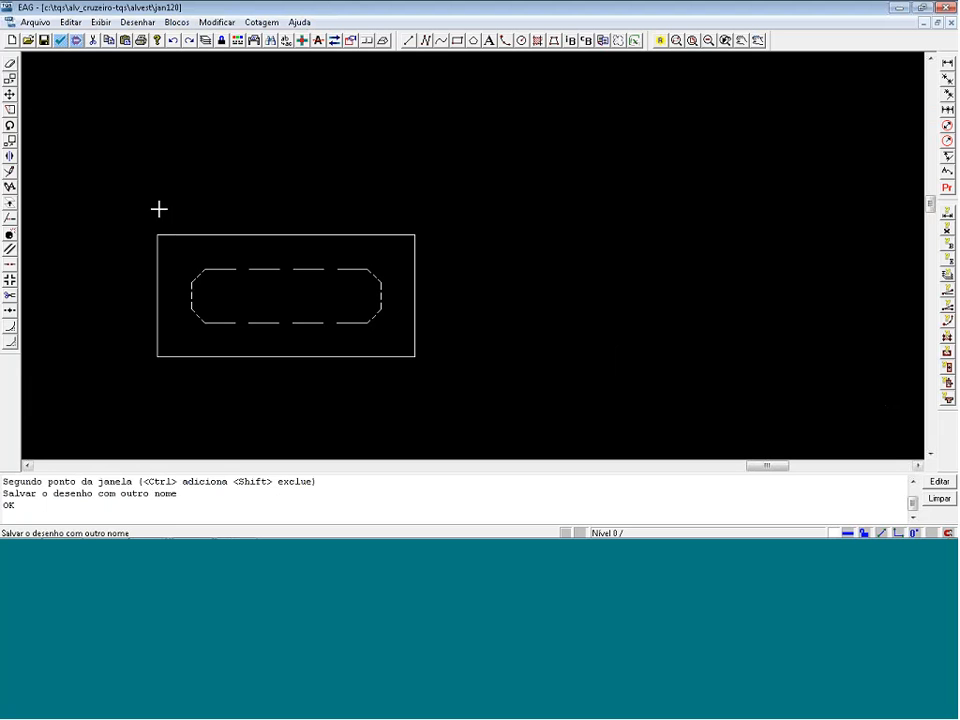
{"action": "left_click", "coordinate": [421, 380]}
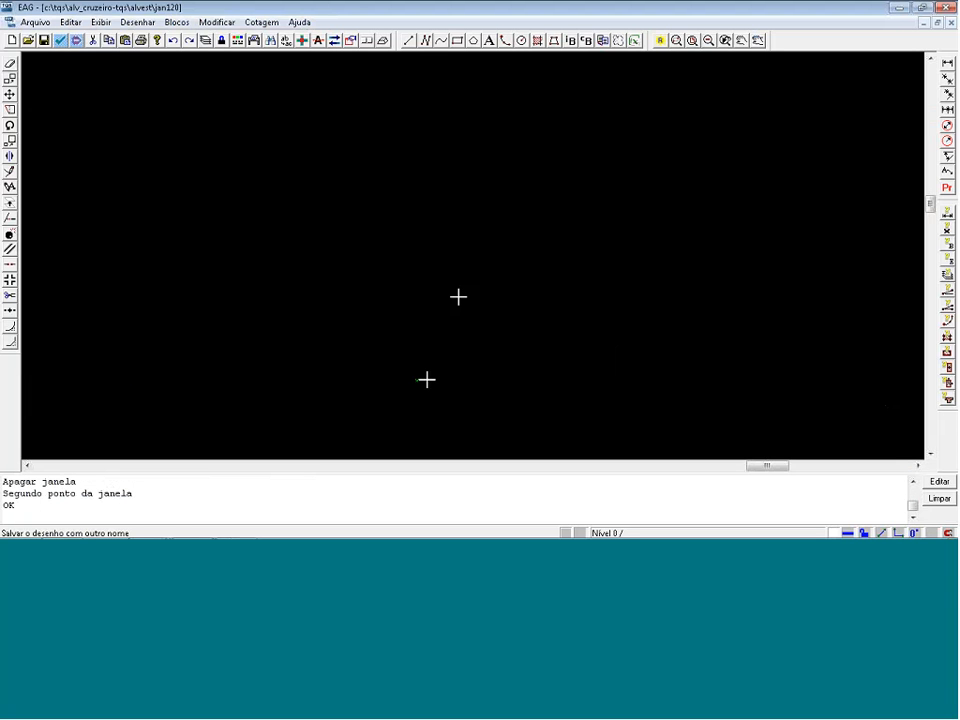
Draw the window outline with orthogonal lines as a closed rectangle 119 wide by 99 high.
{"action": "left_click", "coordinate": [408, 40]}
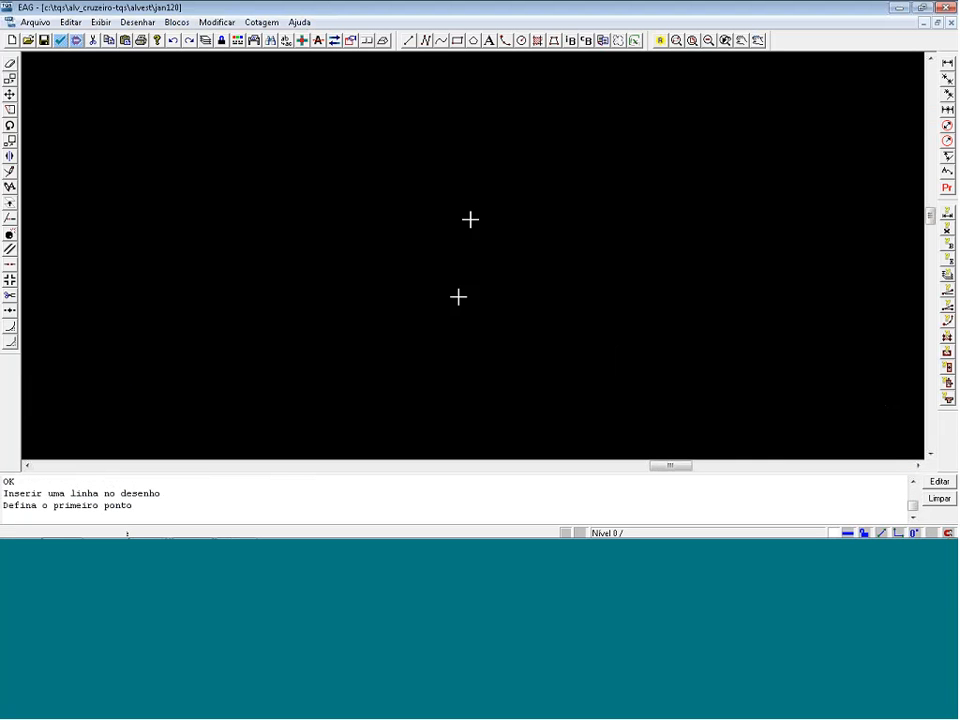
{"action": "left_click", "coordinate": [213, 332]}
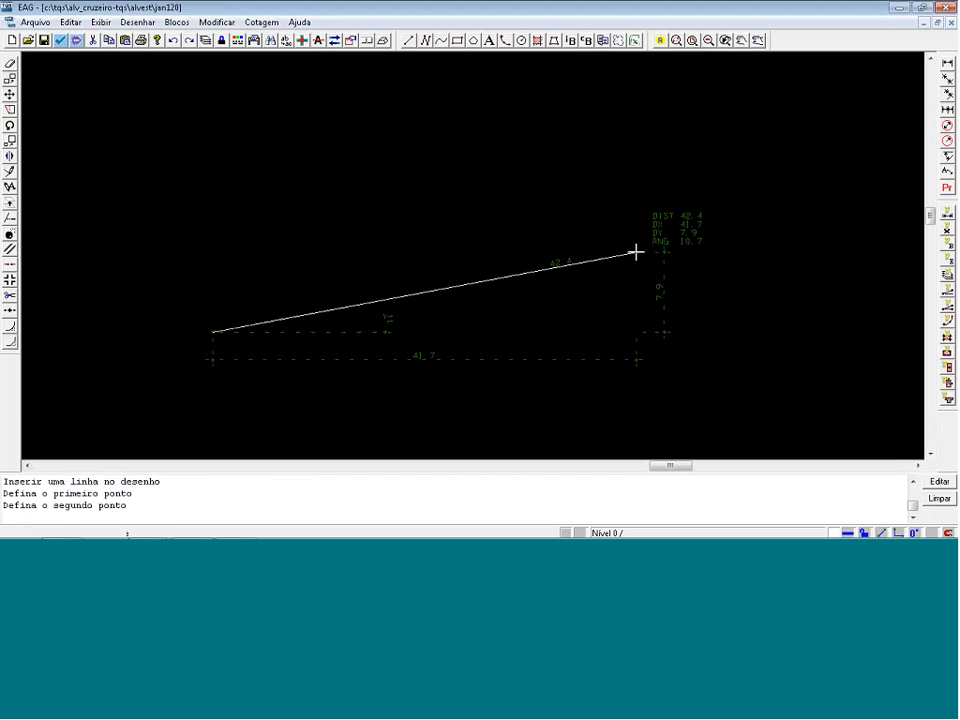
{"action": "key", "text": "F8"}
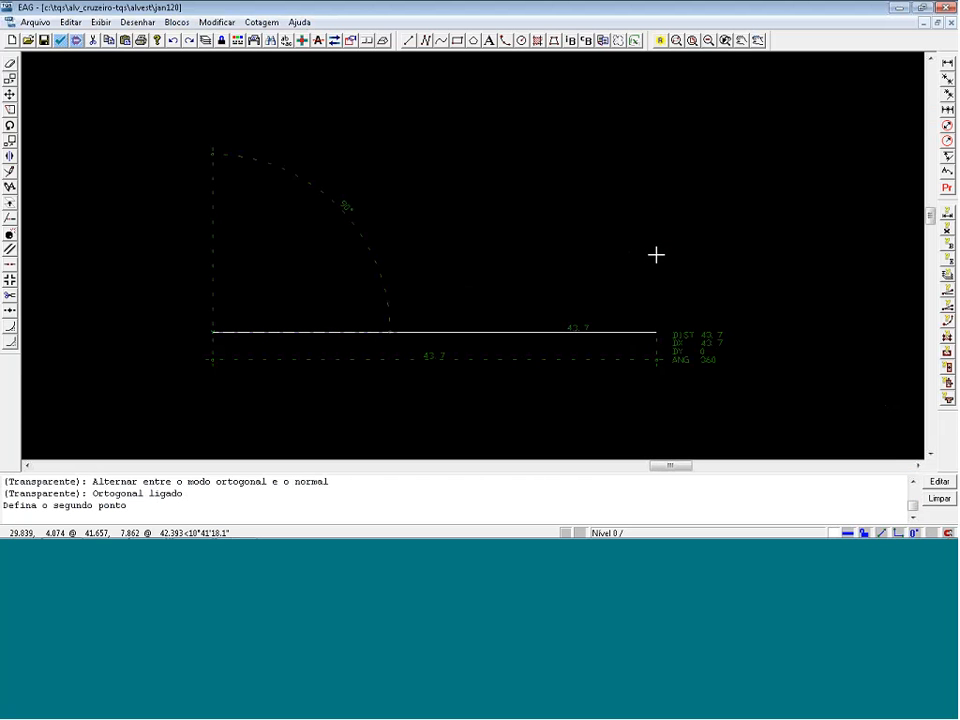
{"action": "type", "text": "1"}
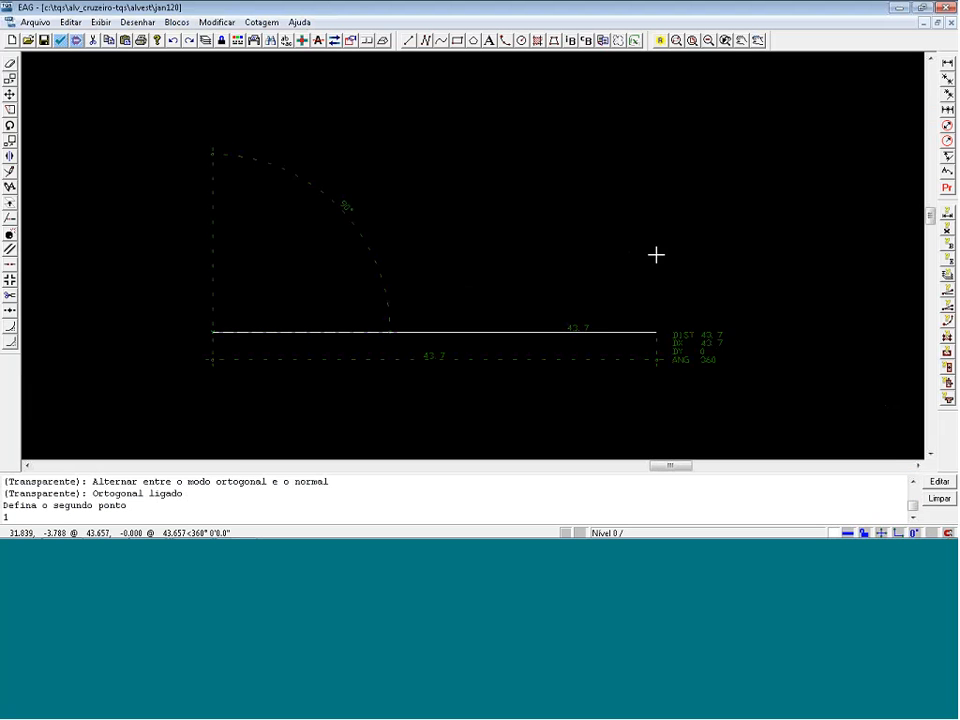
{"action": "type", "text": "19"}
{"action": "key", "text": "Return"}
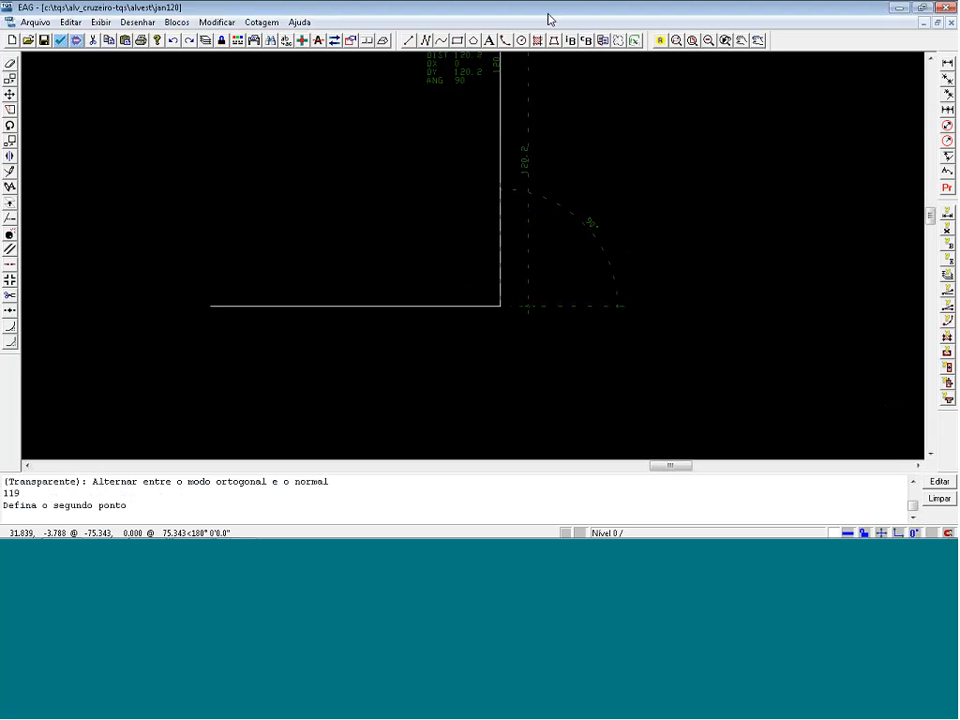
{"action": "type", "text": "99"}
{"action": "key", "text": "Return"}
{"action": "type", "text": "99"}
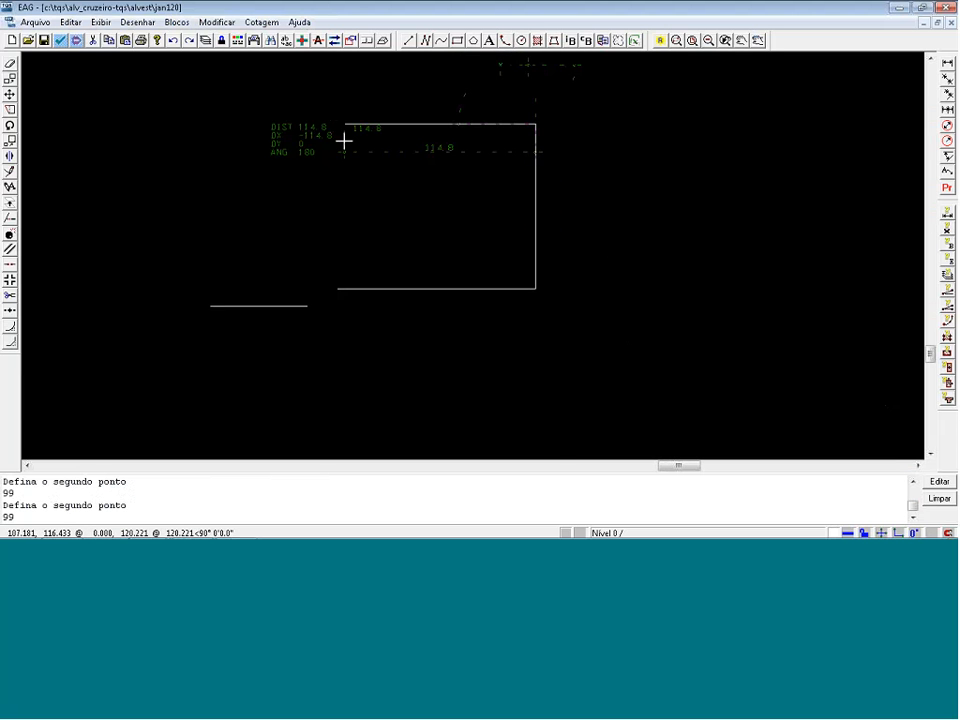
{"action": "key", "text": "Return"}
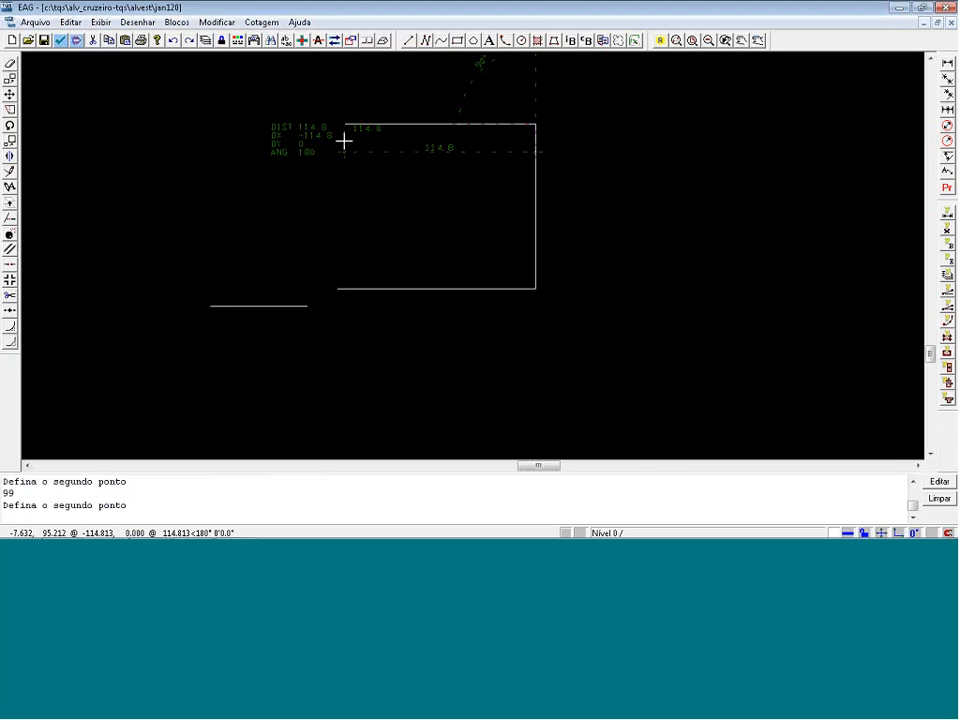
{"action": "type", "text": "119"}
{"action": "key", "text": "Return"}
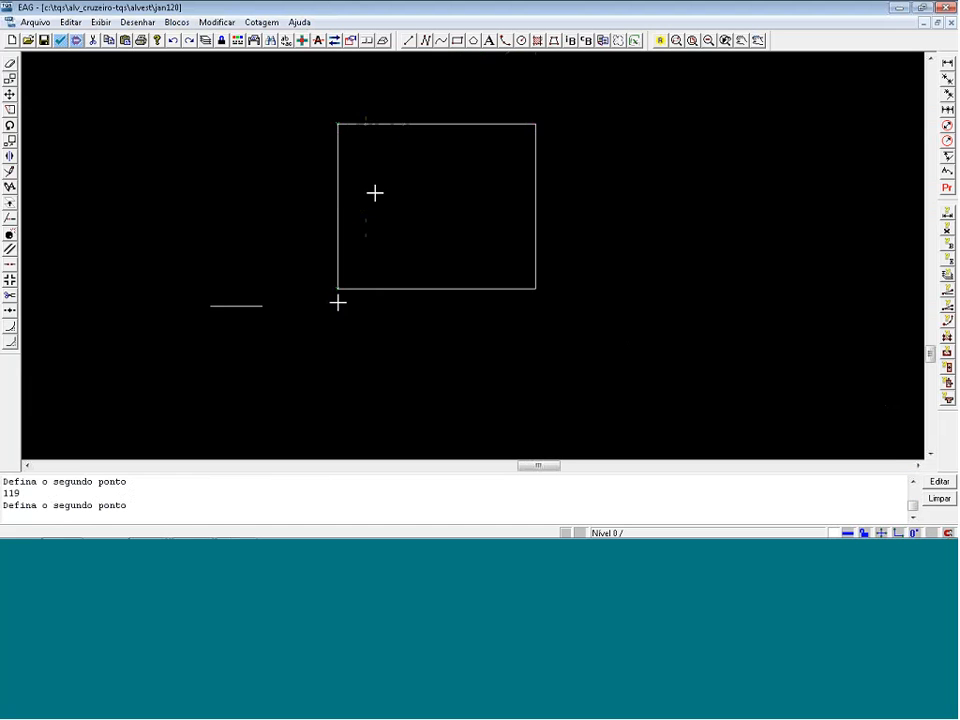
Move the window rectangle so that its centre, the midpoint between opposite corners, lies at the origin 0,0.
{"action": "left_click", "coordinate": [304, 86]}
{"action": "left_click", "coordinate": [611, 302]}
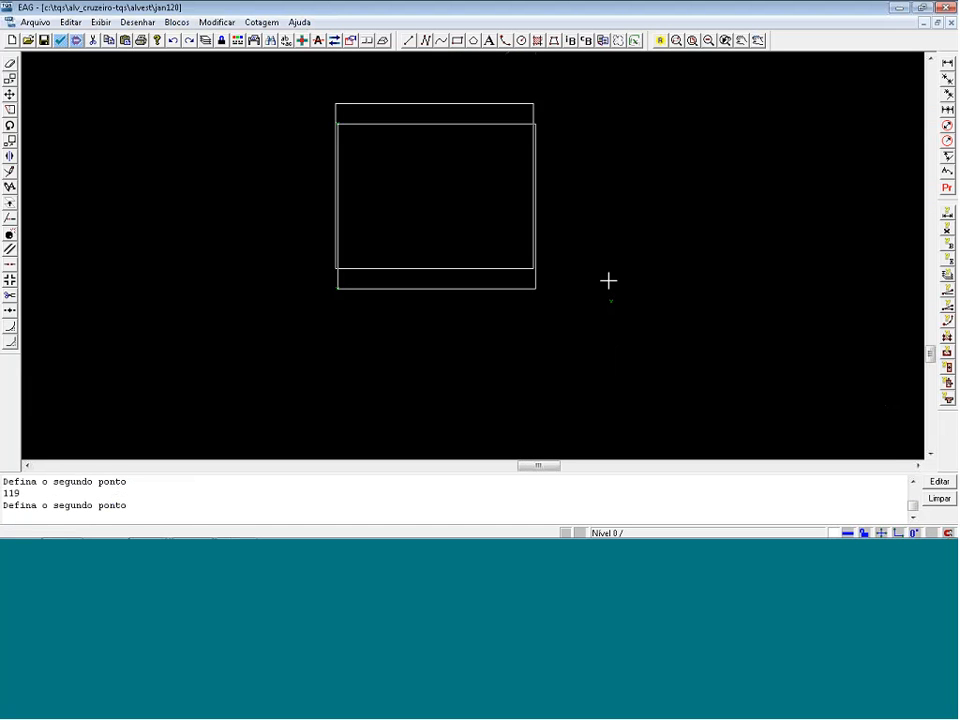
{"action": "key", "text": "Return"}
{"action": "key", "text": "m"}
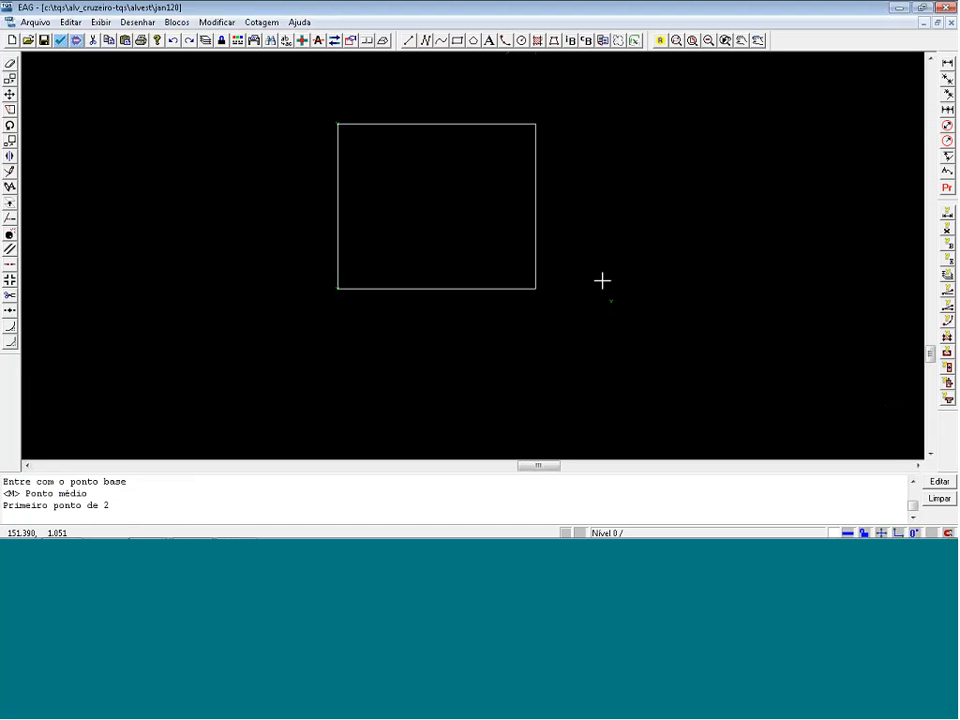
{"action": "left_click", "coordinate": [348, 293]}
{"action": "left_click", "coordinate": [535, 125]}
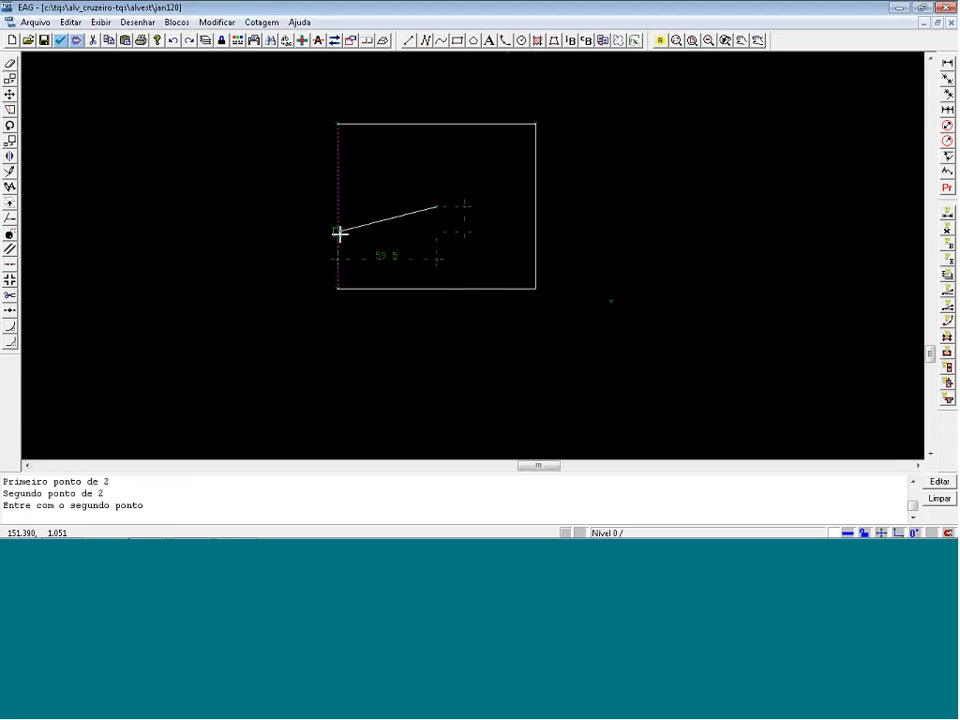
{"action": "key", "text": "F8"}
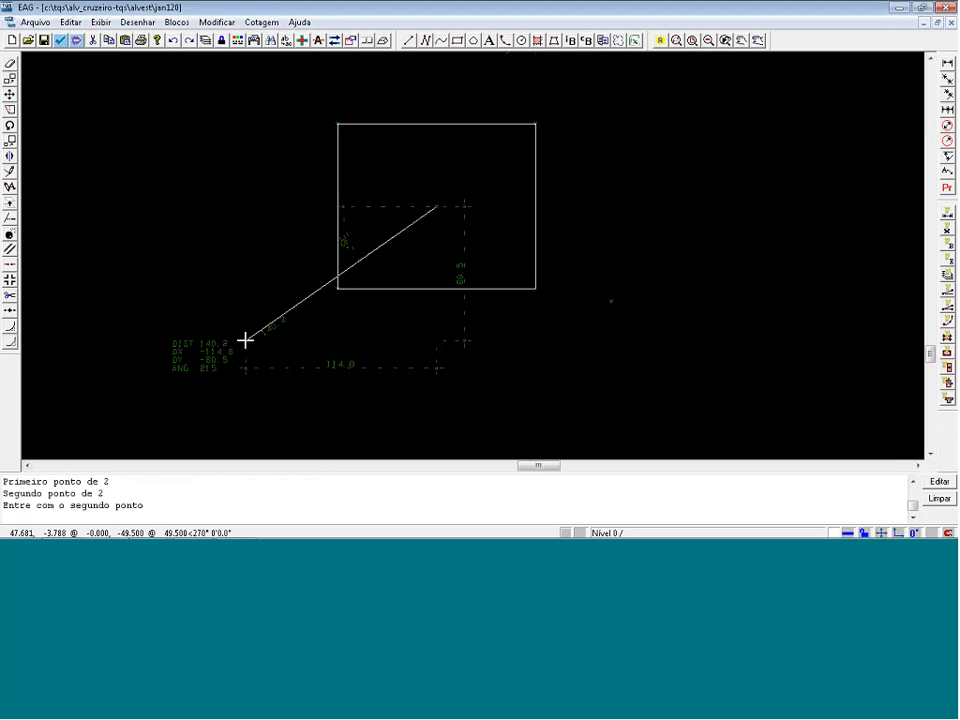
{"action": "type", "text": "0,0"}
{"action": "key", "text": "Return"}
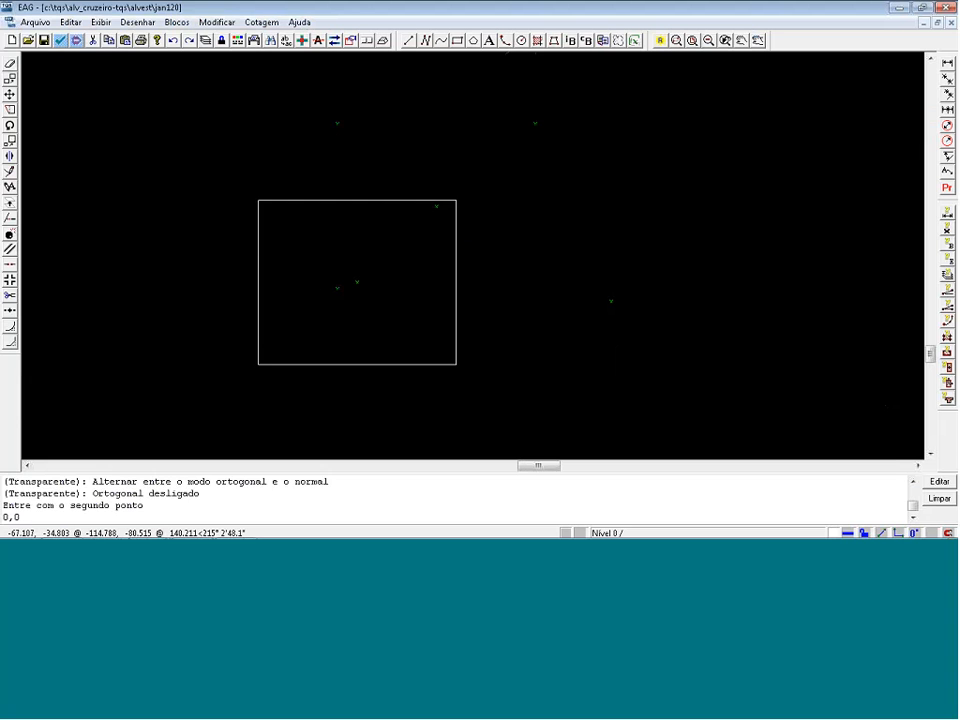
Draw a vertical centre line in the window rectangle from the top edge's midpoint to the bottom edge.
{"action": "scroll", "coordinate": [280, 322], "scroll_direction": "down", "scroll_amount": 3}
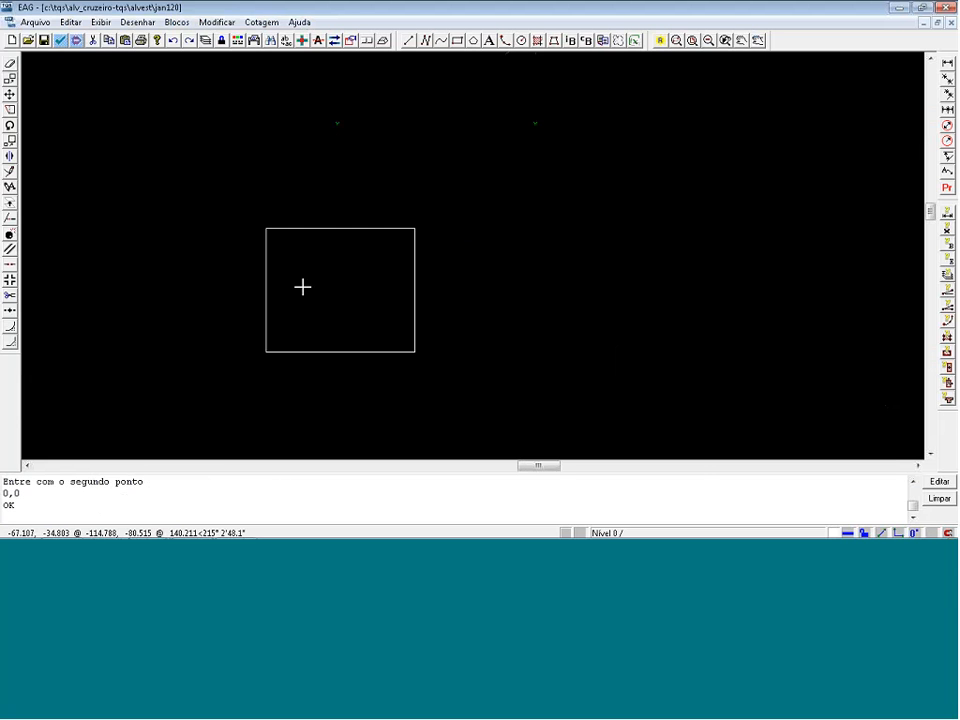
{"action": "scroll", "coordinate": [323, 300], "scroll_direction": "up", "scroll_amount": 5}
{"action": "key", "text": "l"}
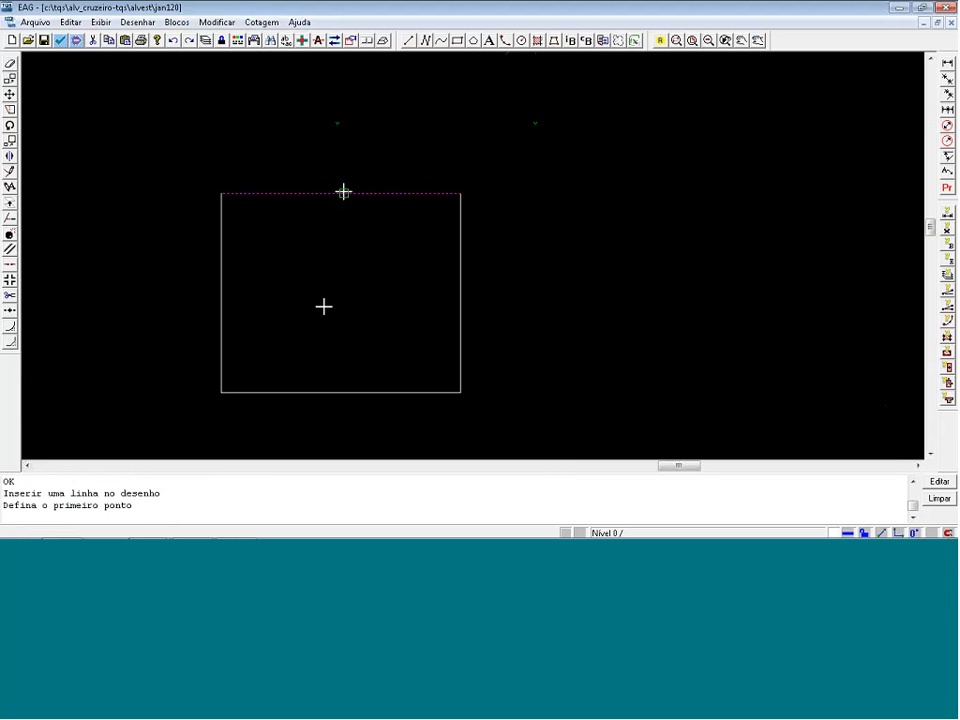
{"action": "left_click", "coordinate": [343, 192]}
{"action": "left_click", "coordinate": [339, 384]}
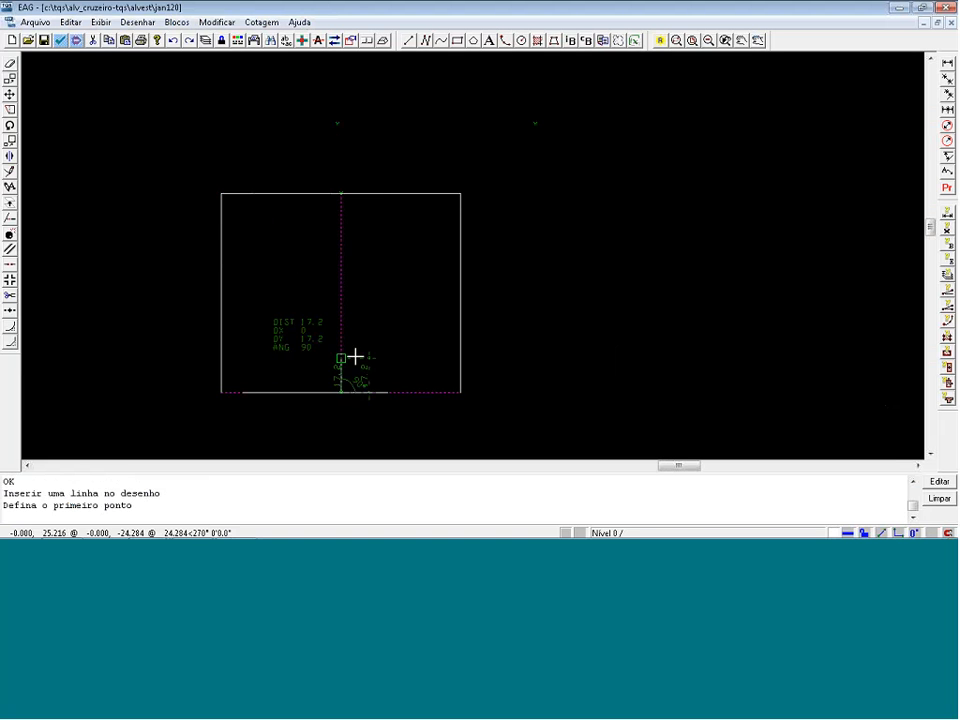
Draw a horizontal centre line across the window rectangle from the left edge's midpoint to the right edge, and turn orthogonal mode on.
{"action": "key", "text": "Return"}
{"action": "key", "text": "Return"}
{"action": "left_click", "coordinate": [222, 301]}
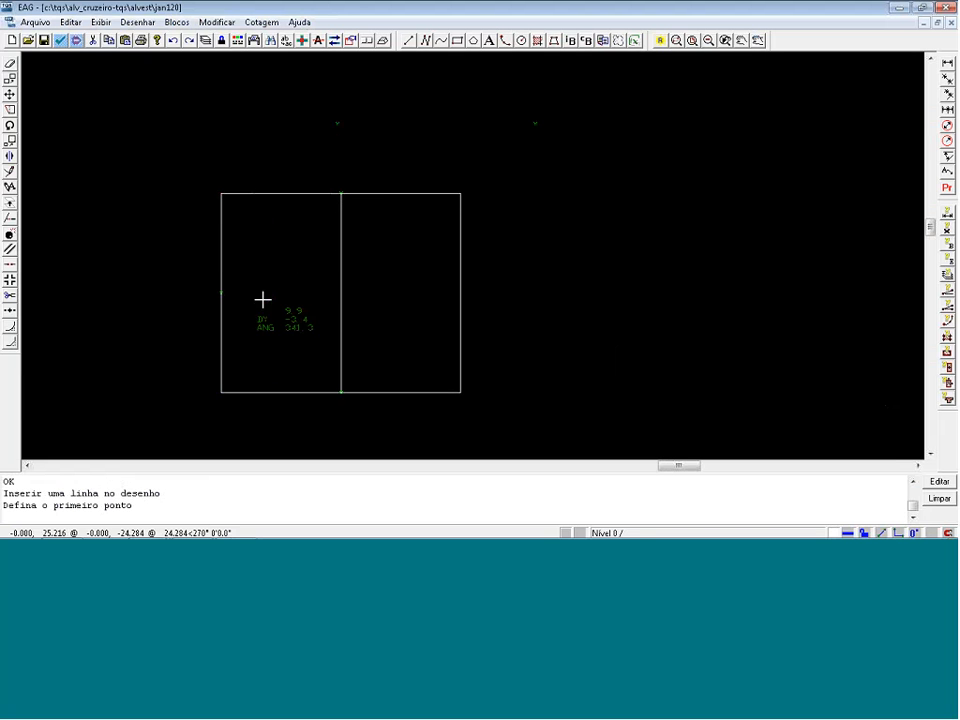
{"action": "left_click", "coordinate": [460, 293]}
{"action": "key", "text": "Return"}
{"action": "key", "text": "F8"}
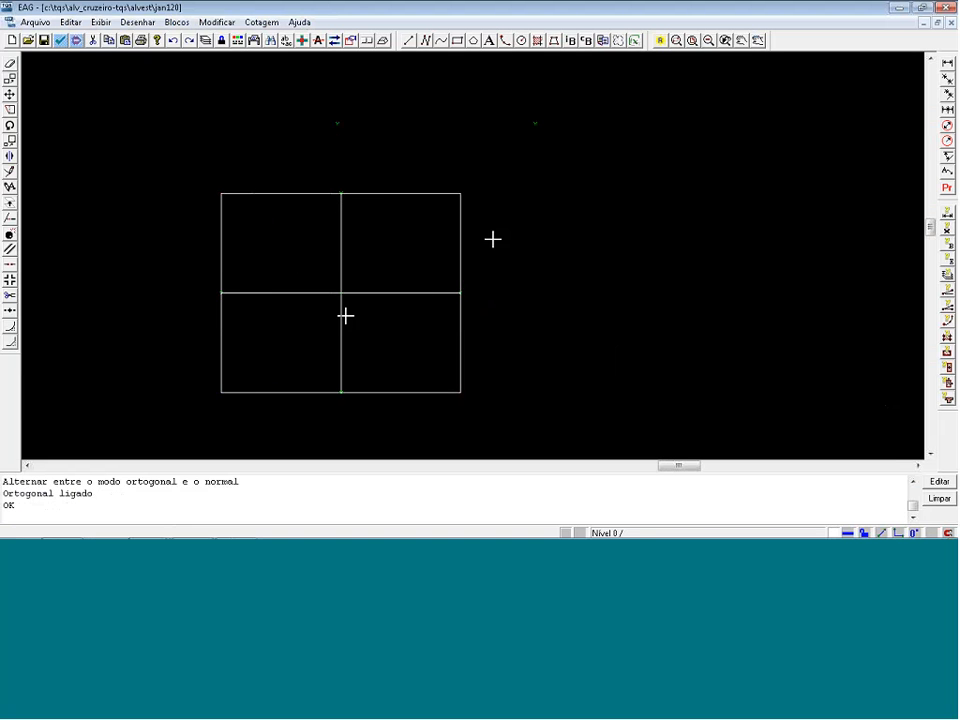
{"action": "key", "text": "m"}
{"action": "left_click", "coordinate": [282, 311]}
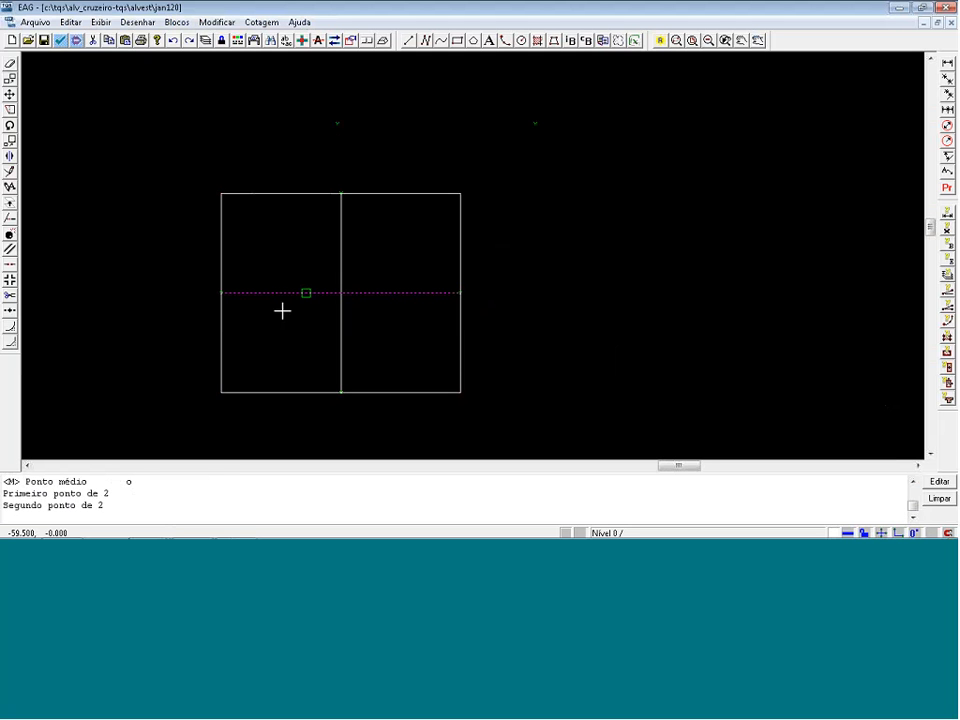
{"action": "key", "text": "Return"}
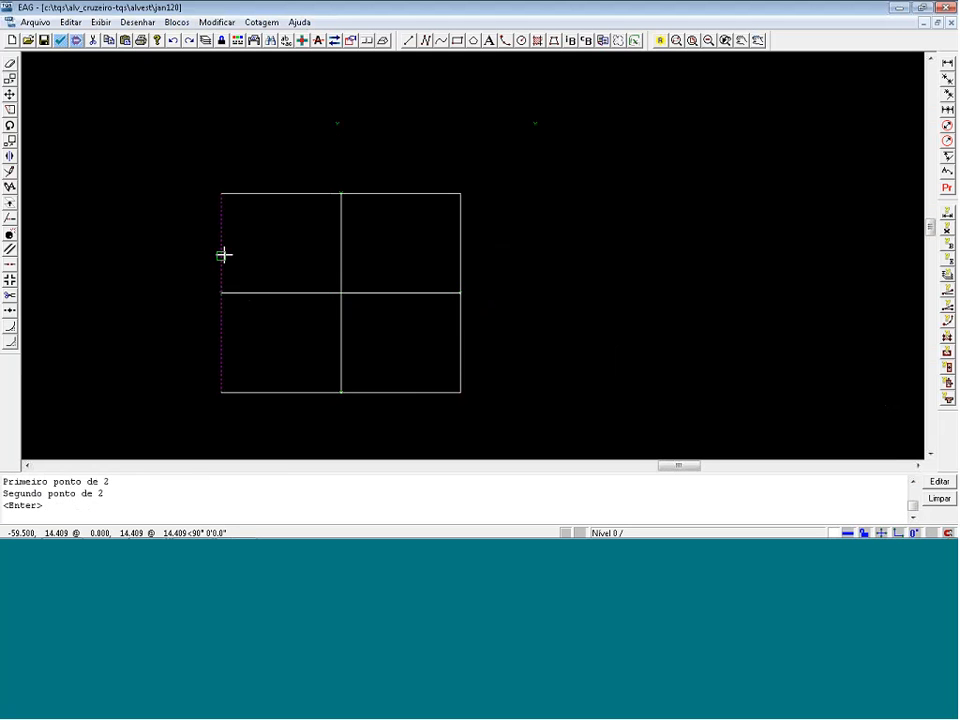
Draw two horizontal lines across the full window width, one midway through the upper half and one midway through the lower half.
{"action": "key", "text": "m"}
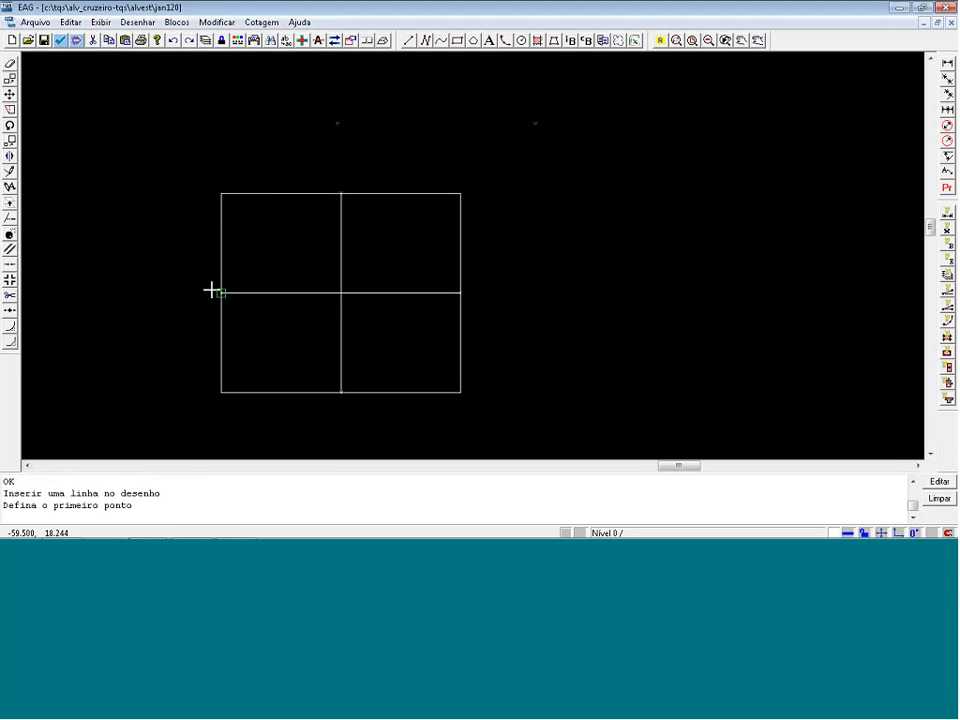
{"action": "left_click", "coordinate": [213, 290]}
{"action": "left_click", "coordinate": [231, 200]}
{"action": "left_click", "coordinate": [458, 241]}
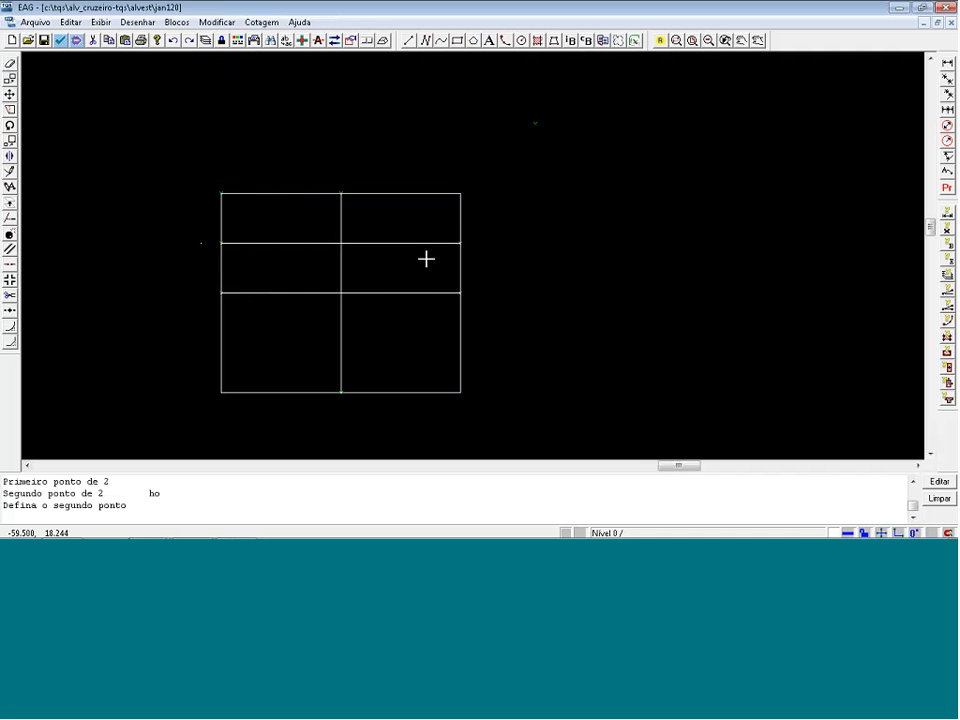
{"action": "left_click", "coordinate": [222, 389]}
{"action": "left_click", "coordinate": [223, 300]}
{"action": "left_click", "coordinate": [457, 340]}
{"action": "key", "text": "Return"}
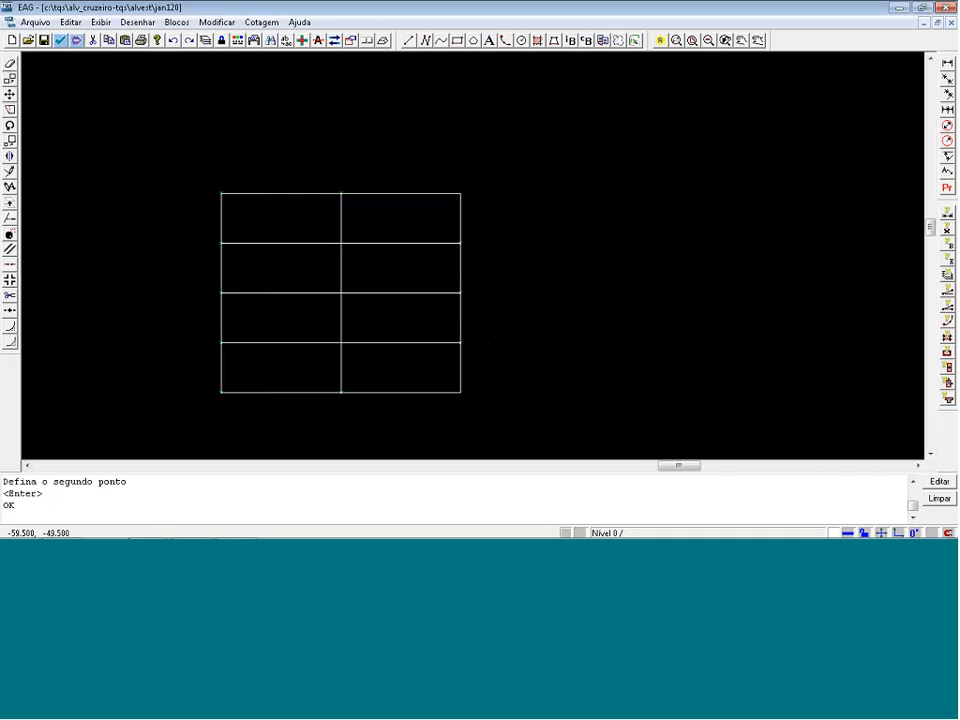
Save the Jan120 block drawing and close its editor.
{"action": "left_click", "coordinate": [948, 7]}
{"action": "left_click", "coordinate": [464, 306]}
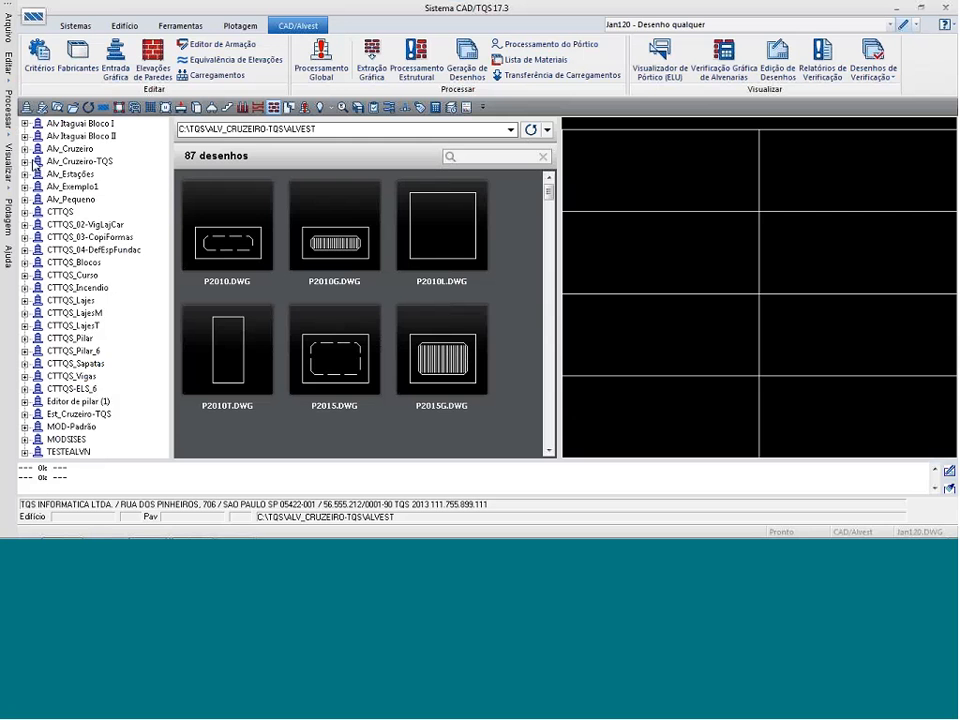
List the wall elevation drawings of the 1oPav floor in the Alv_Cruzeiro-TQS building.
{"action": "left_click", "coordinate": [24, 161]}
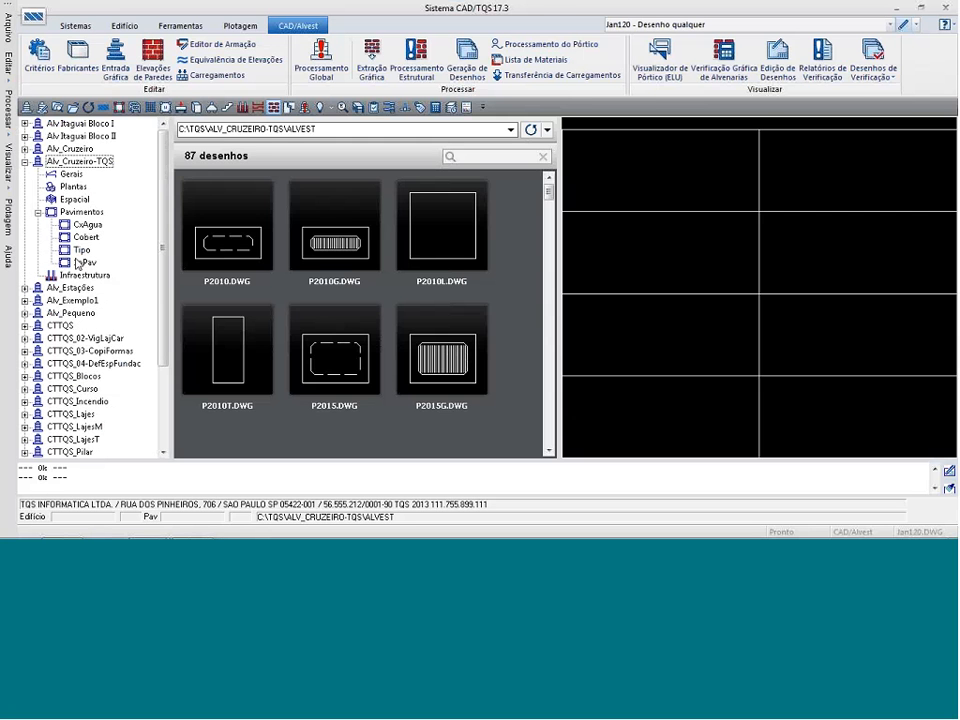
{"action": "left_click", "coordinate": [84, 262]}
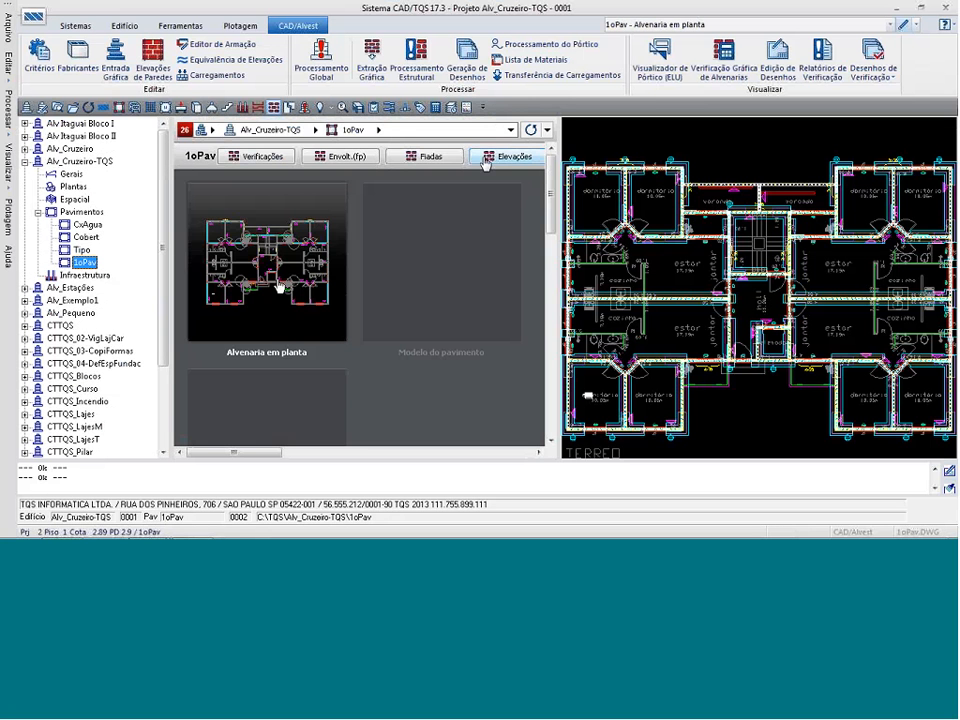
{"action": "left_click", "coordinate": [494, 159]}
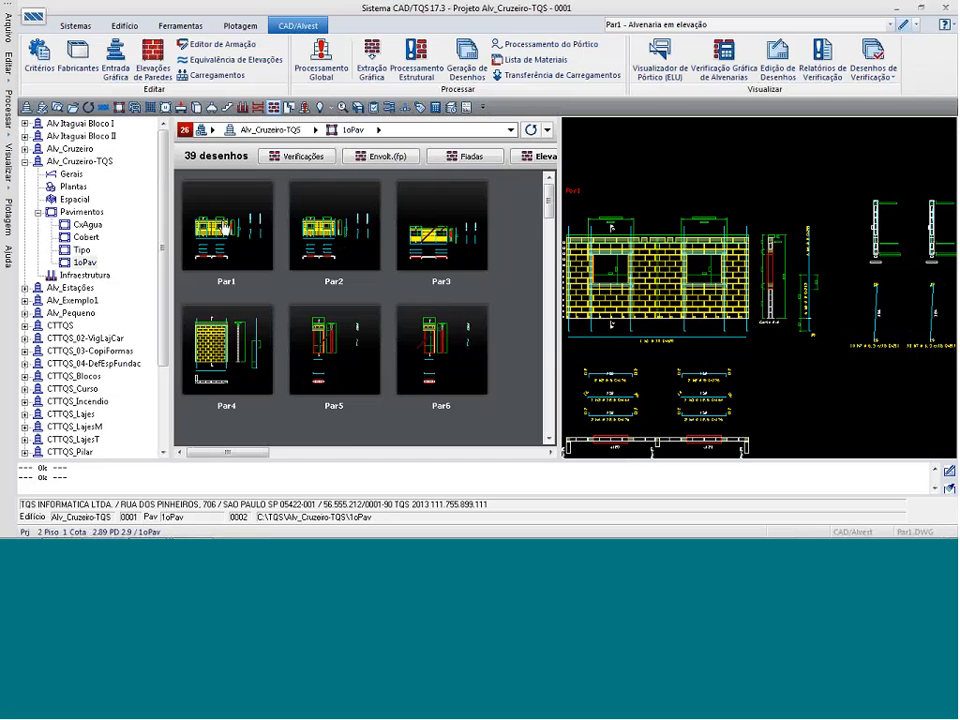
Run the graphic extraction of masonry plan, slabs and substructures on the Tipo floor and generate its Alvenaria em elevação drawings.
{"action": "left_click", "coordinate": [82, 252]}
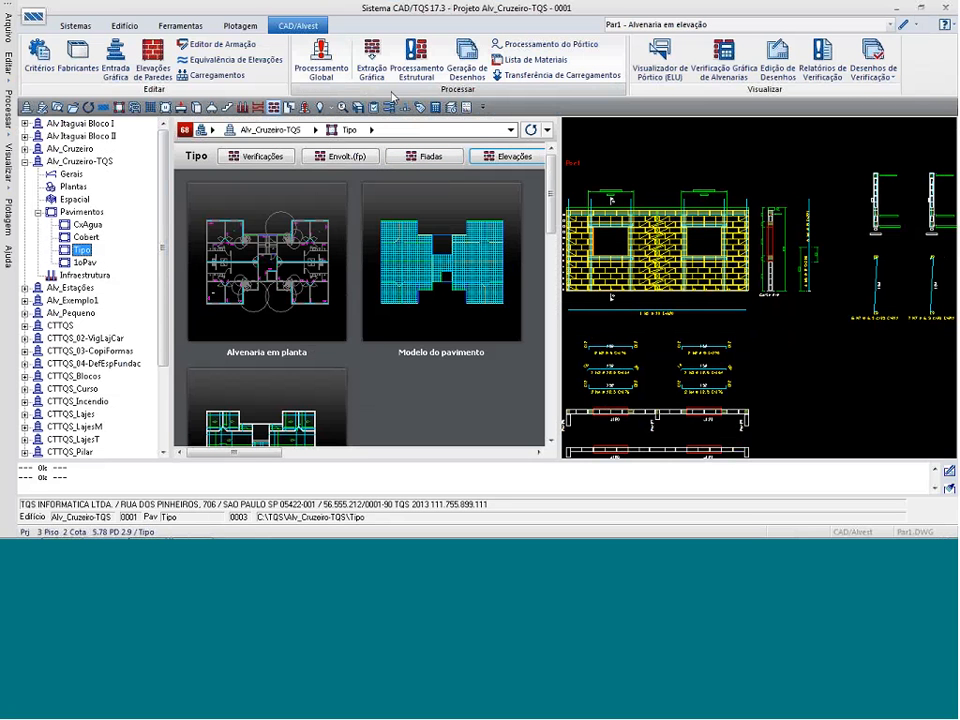
{"action": "left_click", "coordinate": [370, 62]}
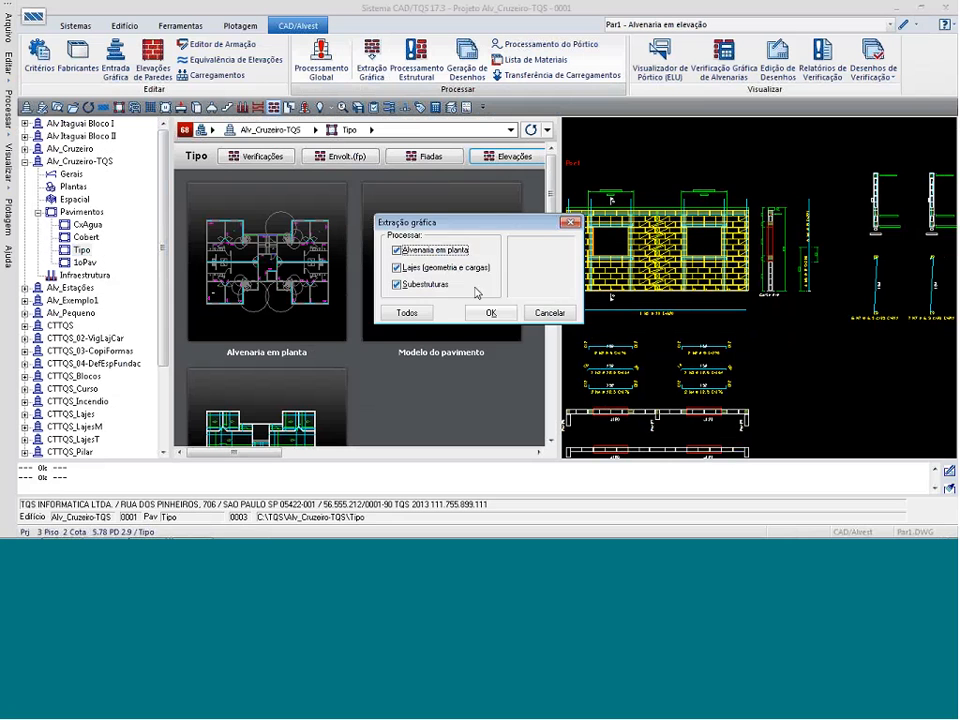
{"action": "left_click", "coordinate": [489, 314]}
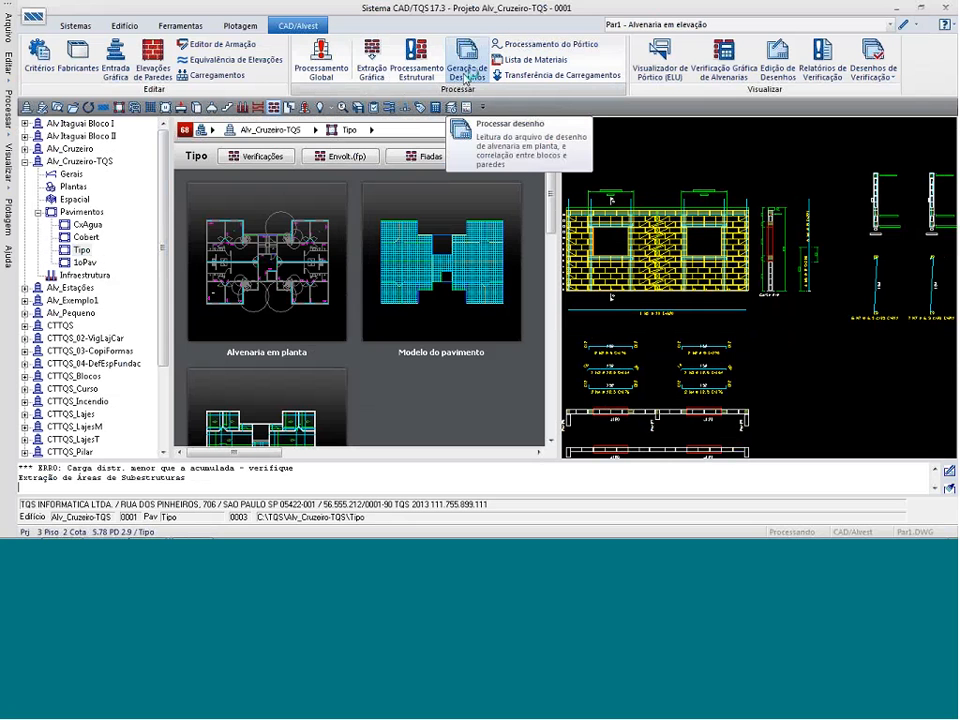
{"action": "left_click", "coordinate": [466, 70]}
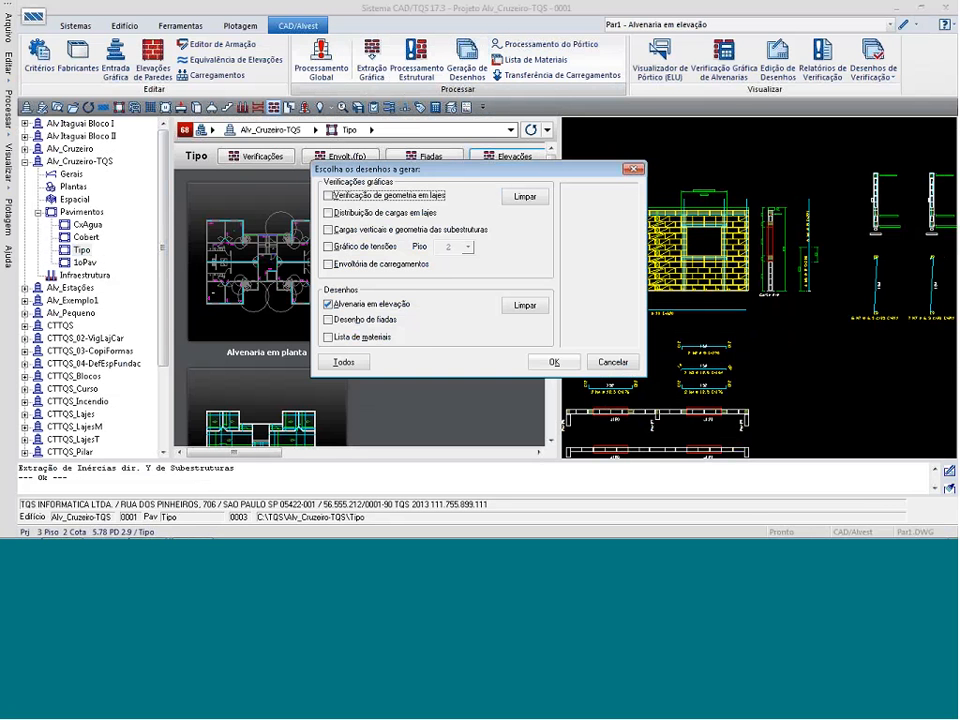
{"action": "left_click", "coordinate": [553, 362]}
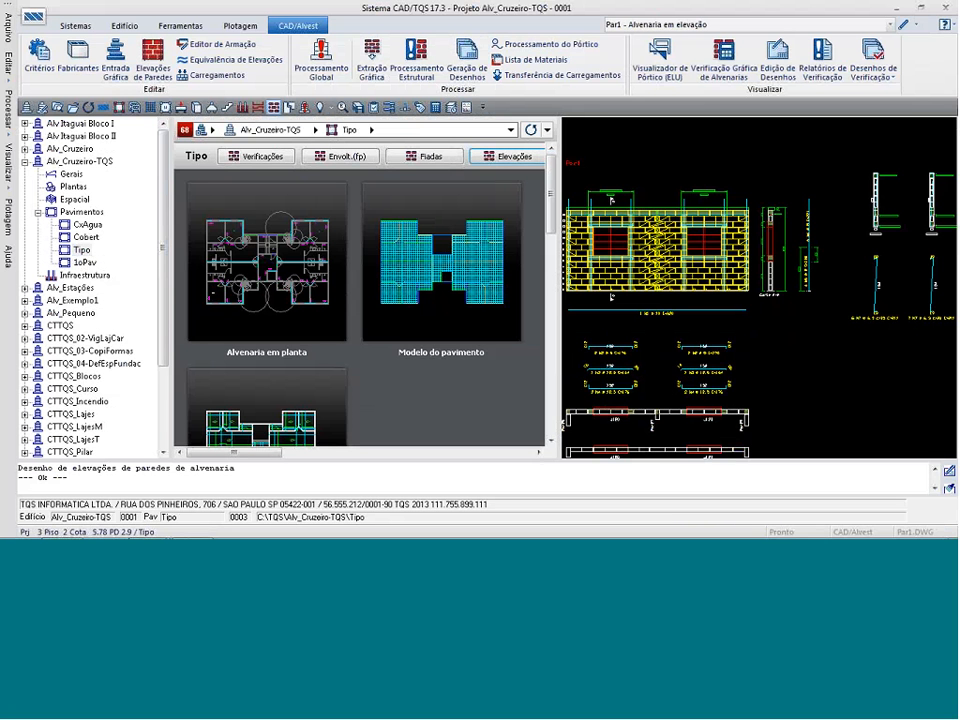
Check the windows in the Tipo floor's Par1 elevation, mark the drawing as verified for the executive project and close its editor.
{"action": "scroll", "coordinate": [692, 232], "scroll_direction": "up", "scroll_amount": 5}
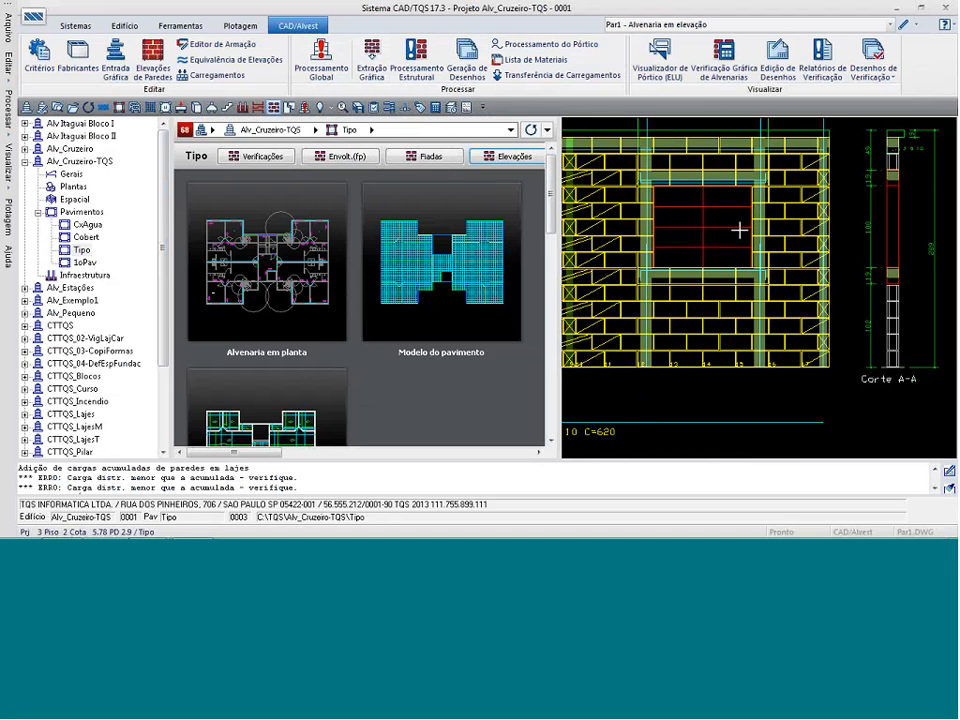
{"action": "scroll", "coordinate": [738, 231], "scroll_direction": "up", "scroll_amount": 3}
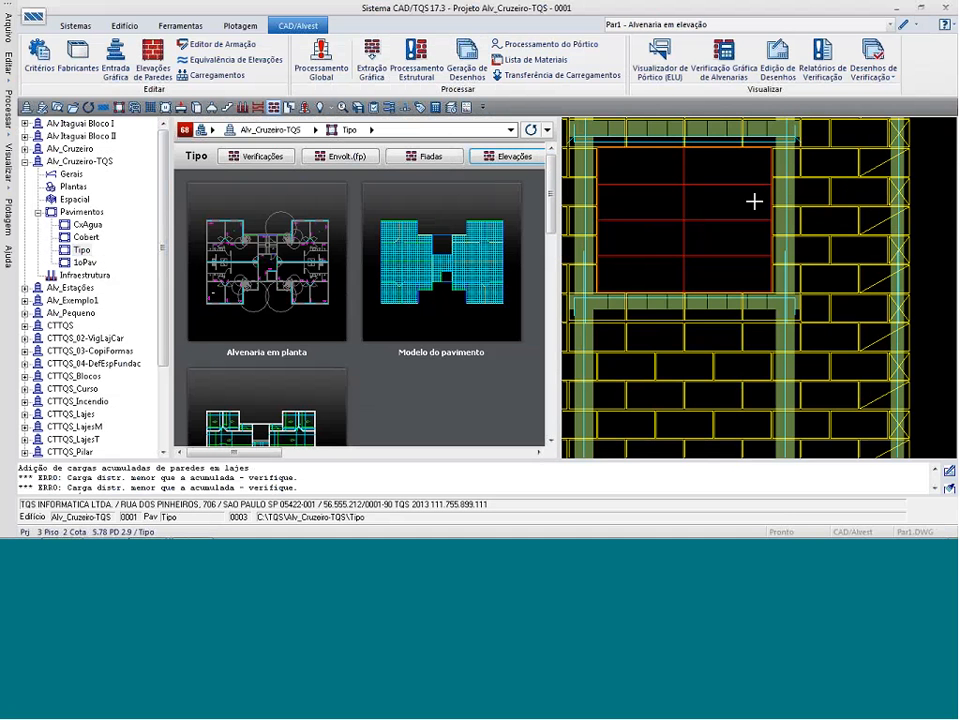
{"action": "scroll", "coordinate": [754, 201], "scroll_direction": "down", "scroll_amount": 2}
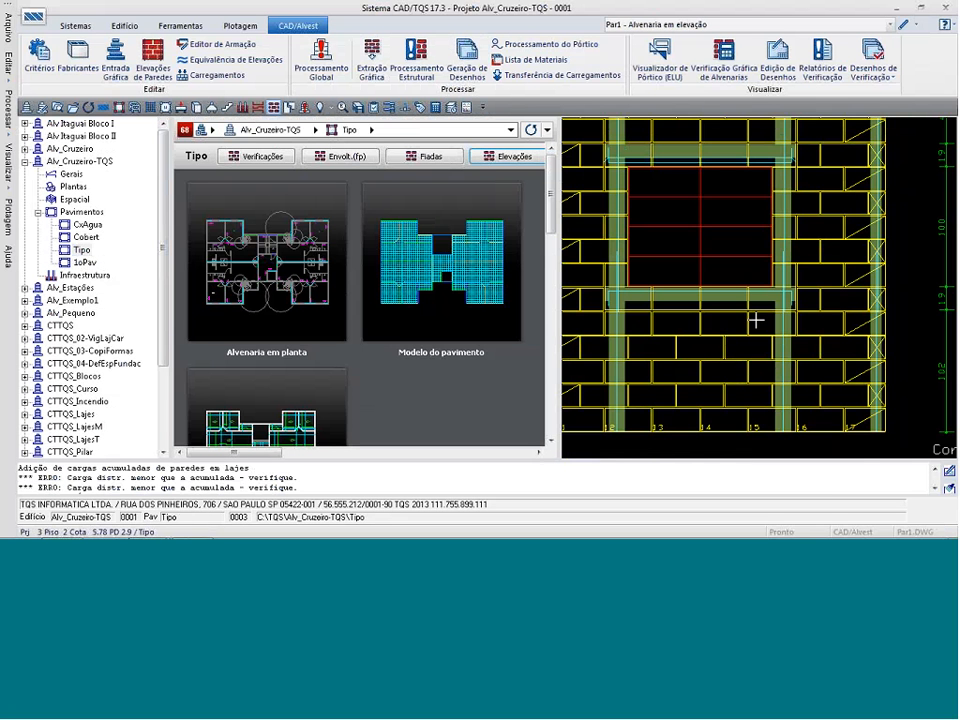
{"action": "scroll", "coordinate": [756, 320], "scroll_direction": "down", "scroll_amount": 5}
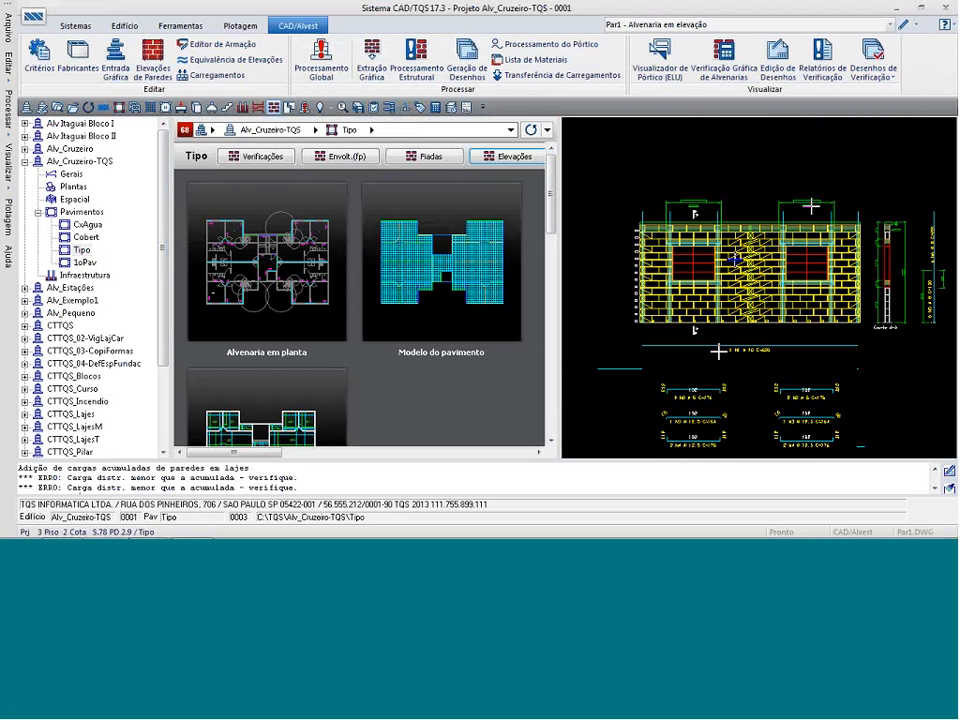
{"action": "scroll", "coordinate": [783, 392], "scroll_direction": "up", "scroll_amount": 2}
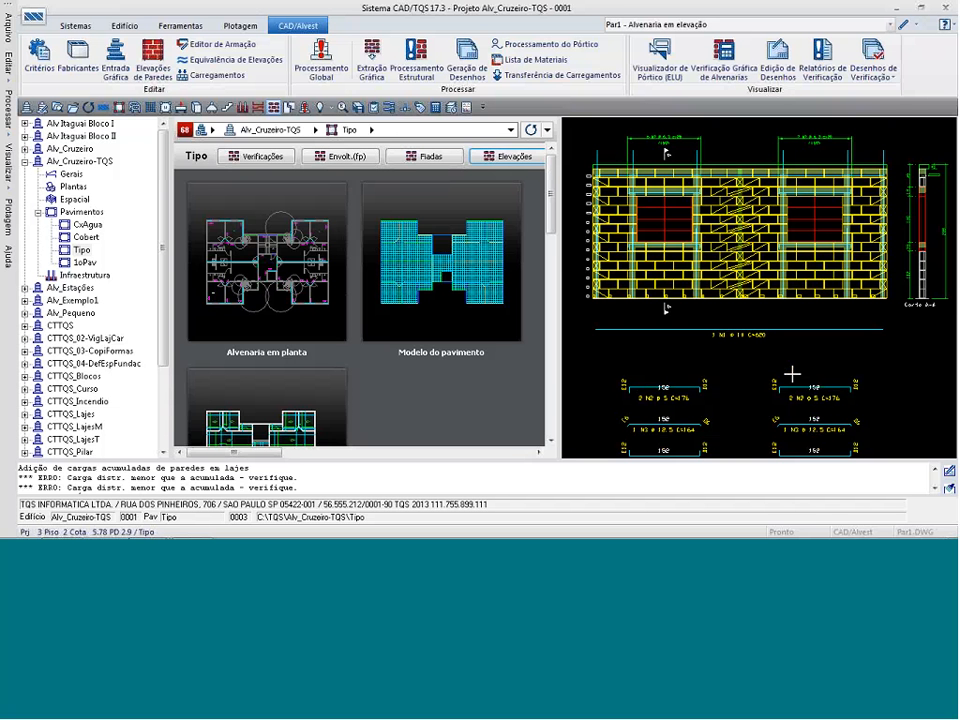
{"action": "double_click", "coordinate": [846, 355]}
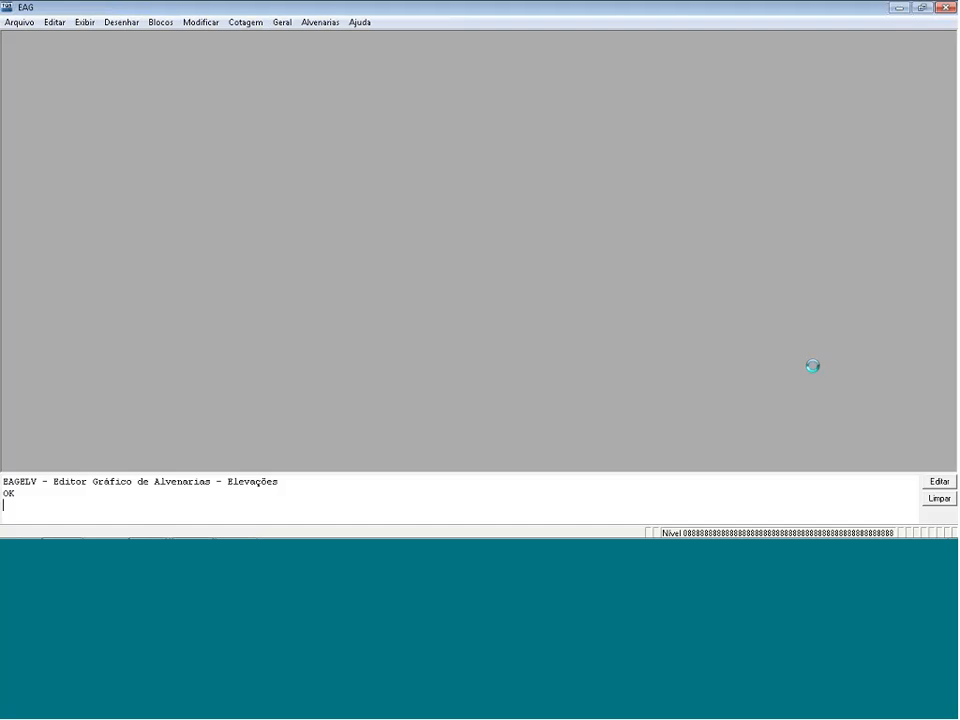
{"action": "scroll", "coordinate": [537, 295], "scroll_direction": "down", "scroll_amount": 1}
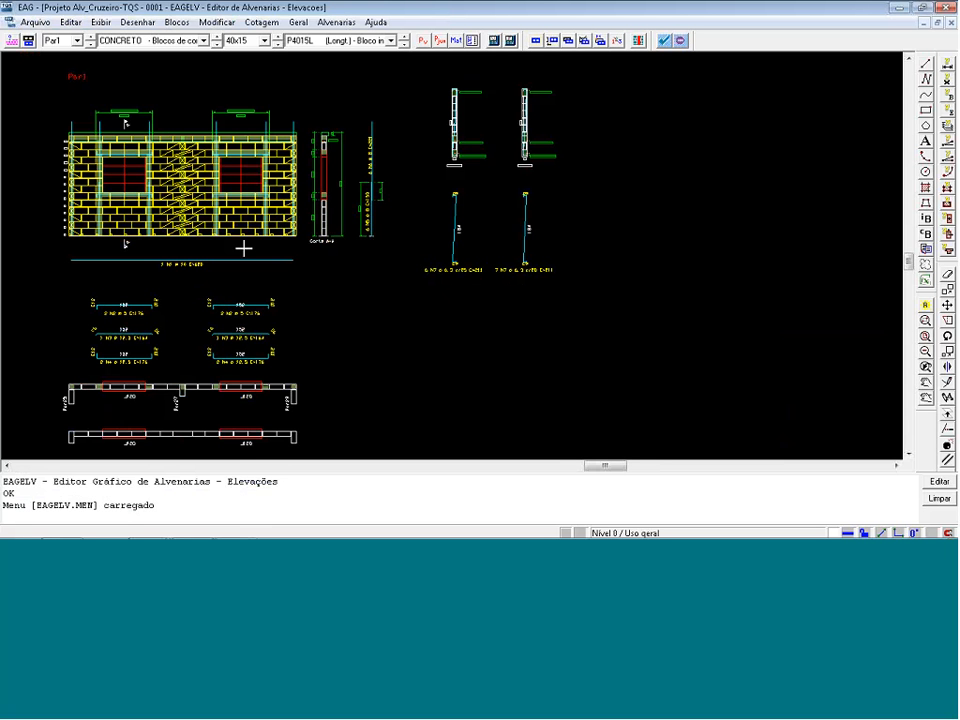
{"action": "left_click", "coordinate": [664, 41]}
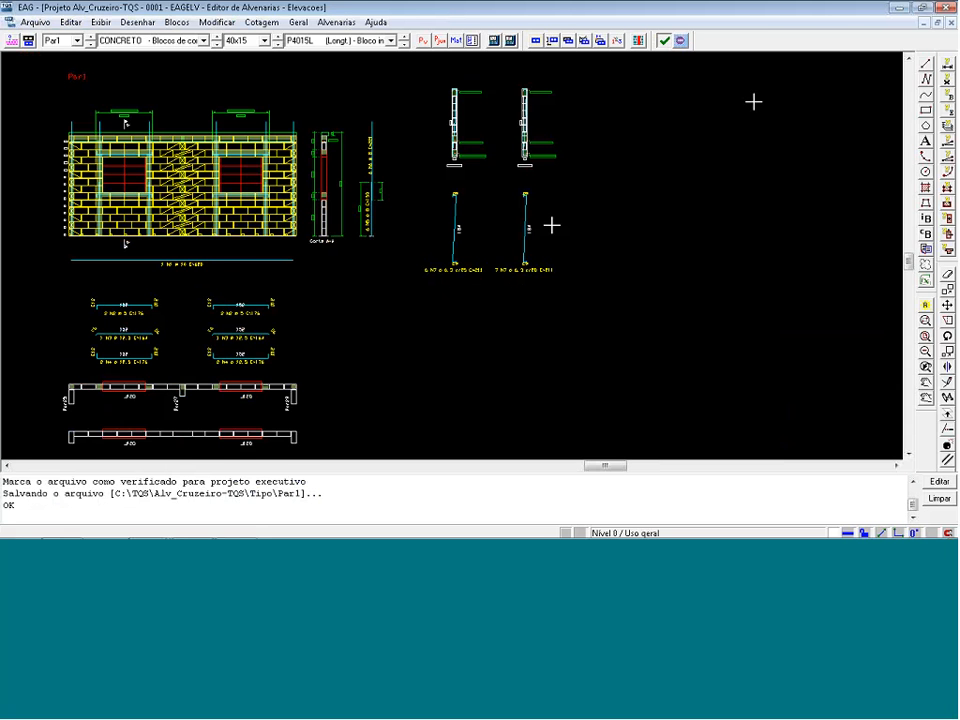
{"action": "left_click", "coordinate": [946, 8]}
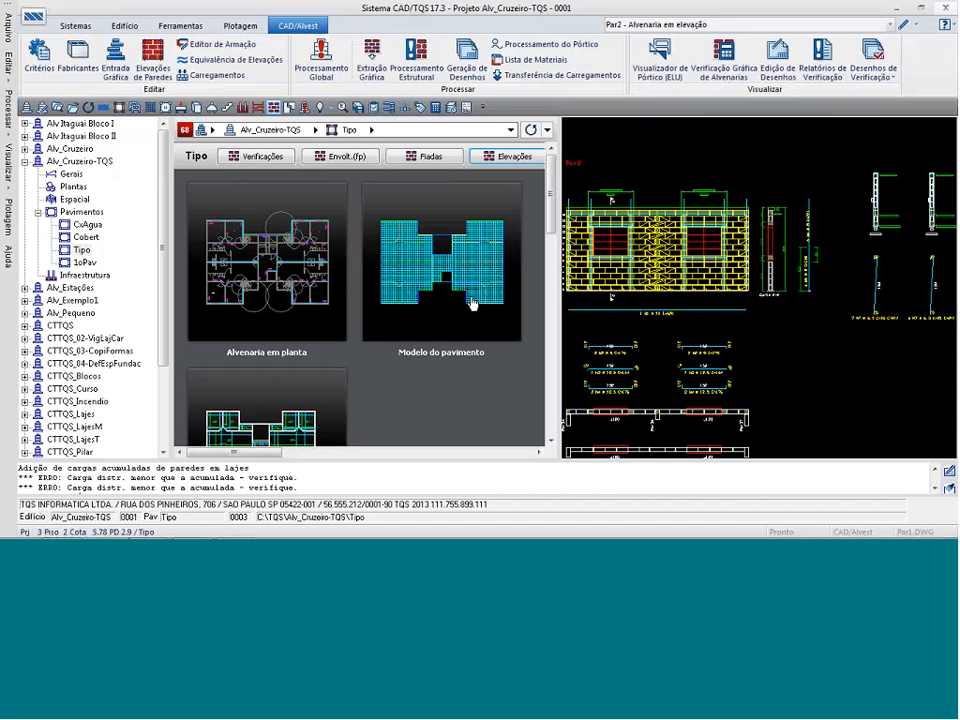
List the wall elevation drawings of the Tipo floor.
{"action": "left_click", "coordinate": [507, 156]}
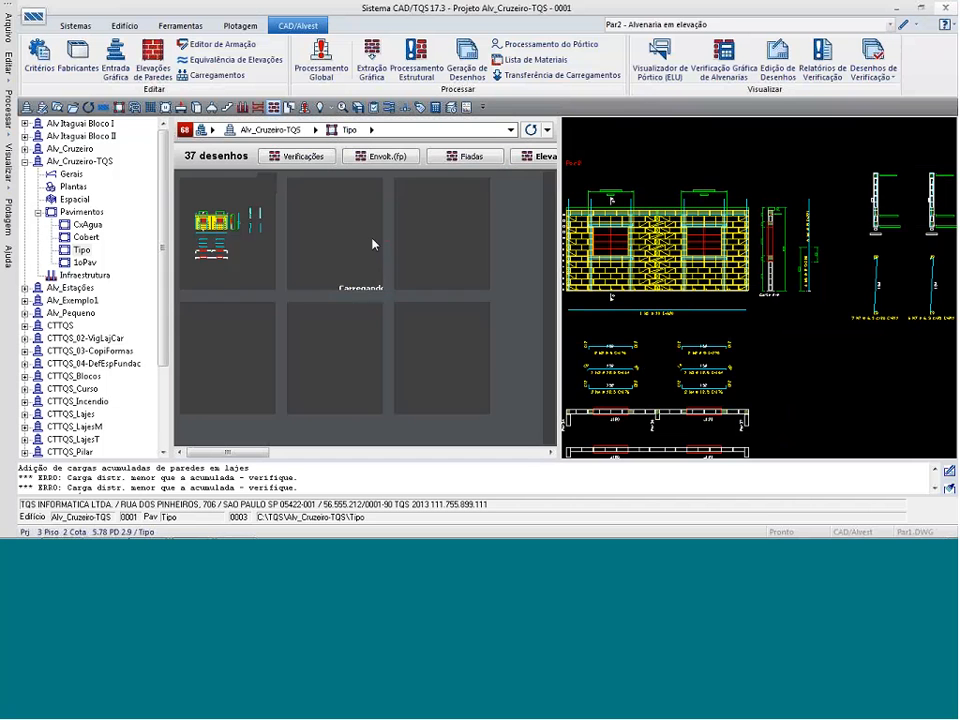
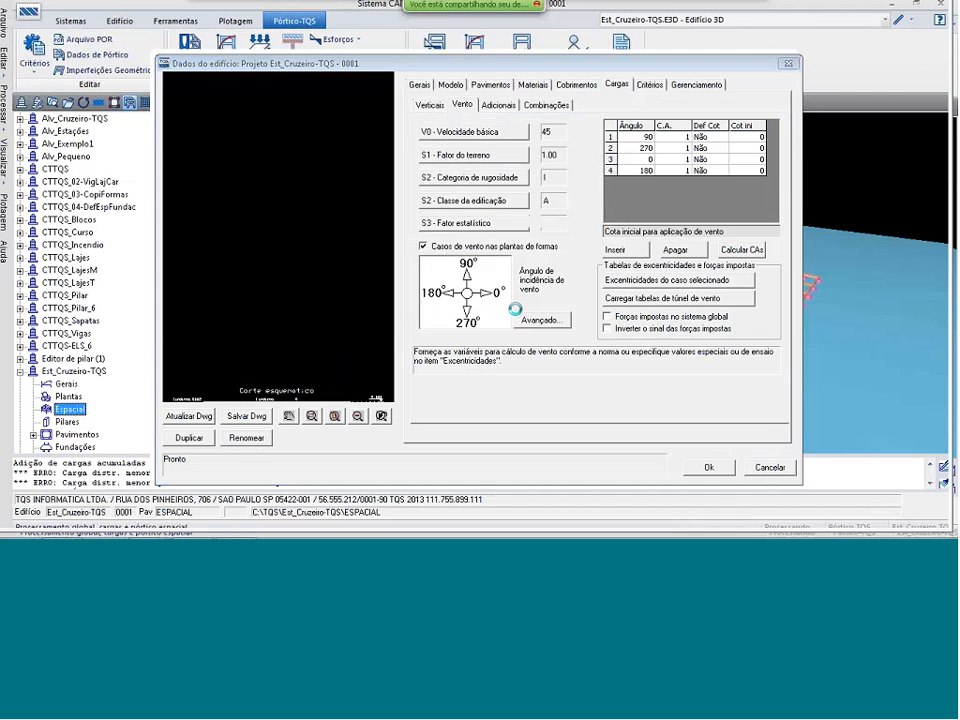
Open the structural model of Est_Cruzeiro-TQS's Fundacao floor and make the Alv_Cruzeiro-TQS Tipo DesFiad1 external reference drawing current.
{"action": "left_click", "coordinate": [38, 427]}
{"action": "left_click", "coordinate": [88, 441]}
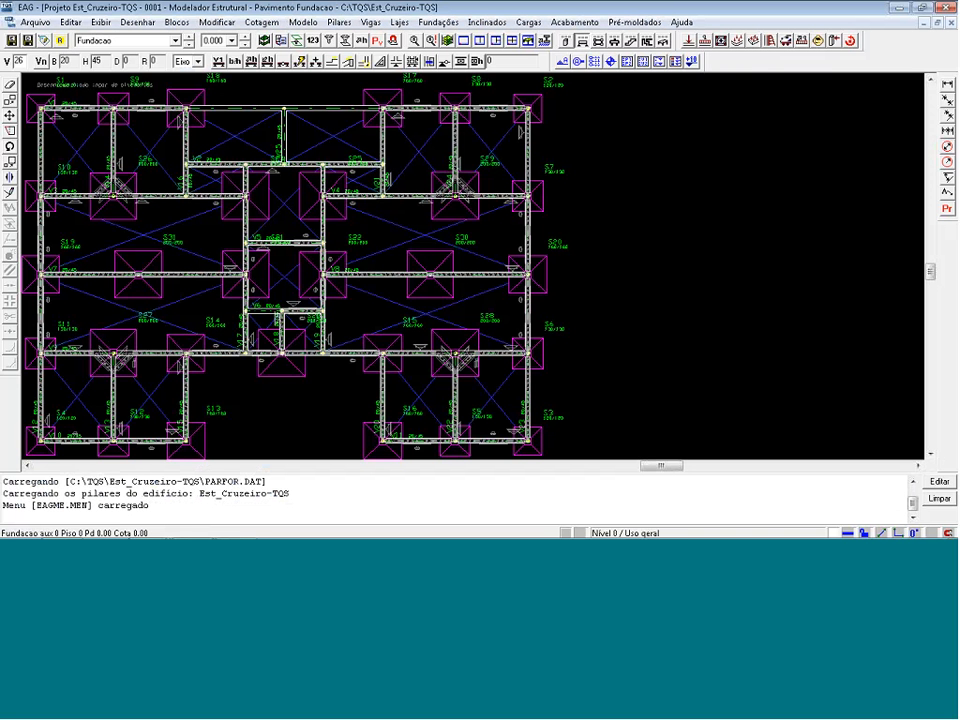
{"action": "left_click", "coordinate": [229, 194]}
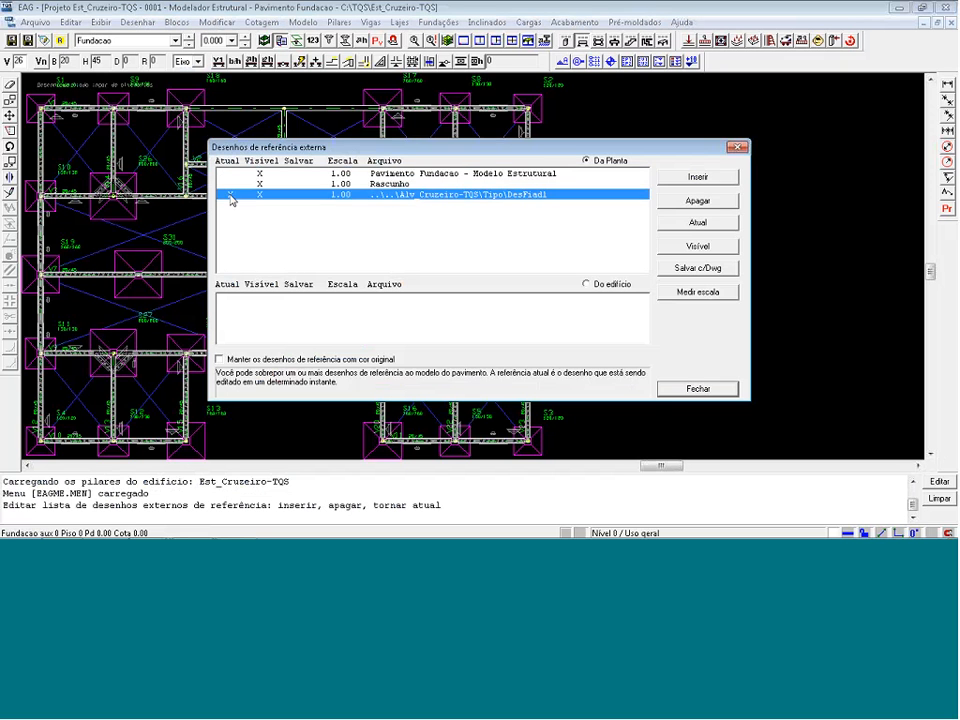
{"action": "left_click", "coordinate": [229, 197]}
{"action": "left_click", "coordinate": [698, 388]}
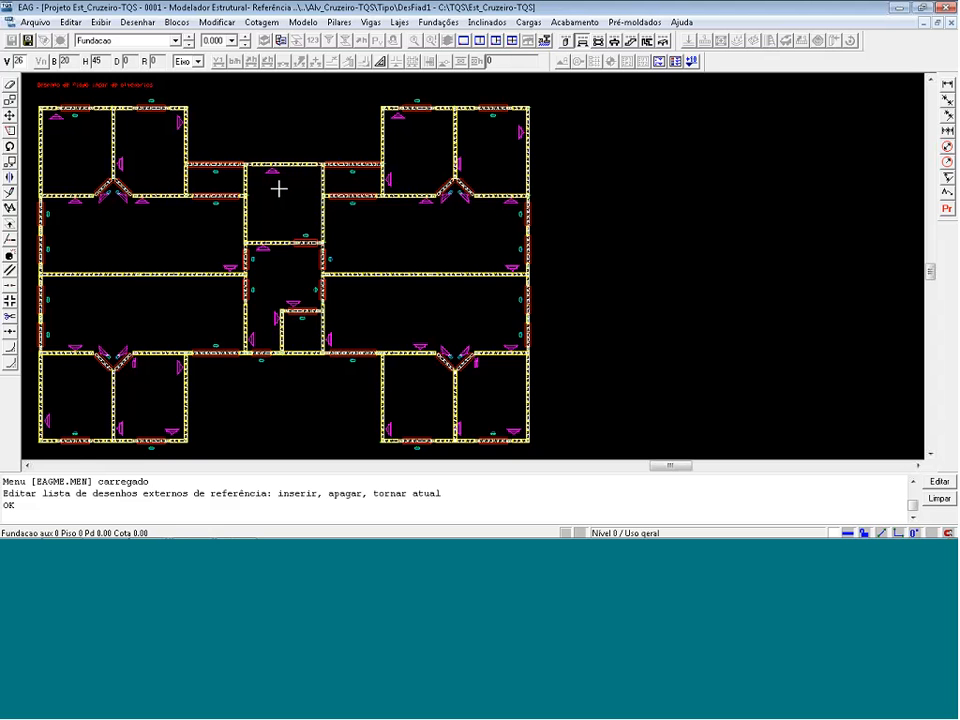
Make the Fundacao structural model the current drawing again and close the modeller without saving the building.
{"action": "key", "text": "Return"}
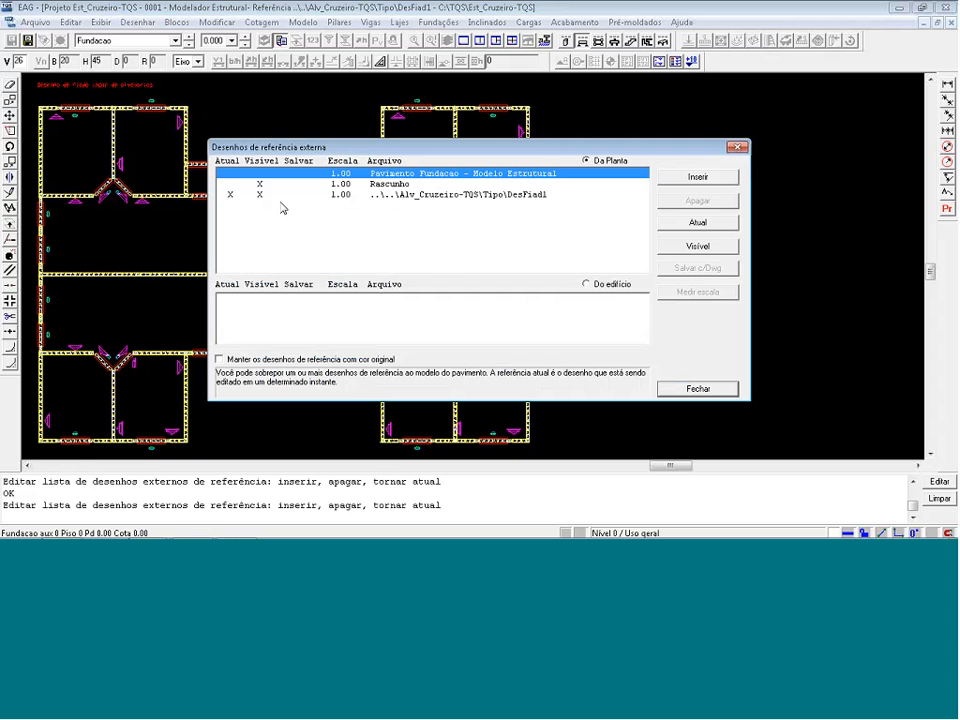
{"action": "double_click", "coordinate": [278, 174]}
{"action": "left_click", "coordinate": [698, 389]}
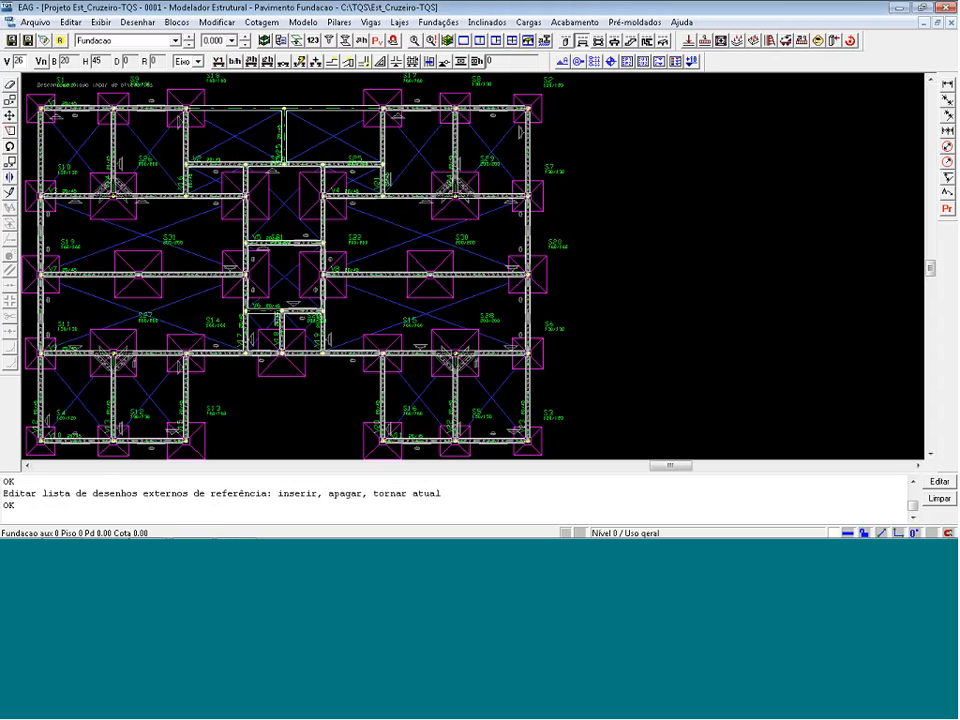
{"action": "left_click", "coordinate": [946, 7]}
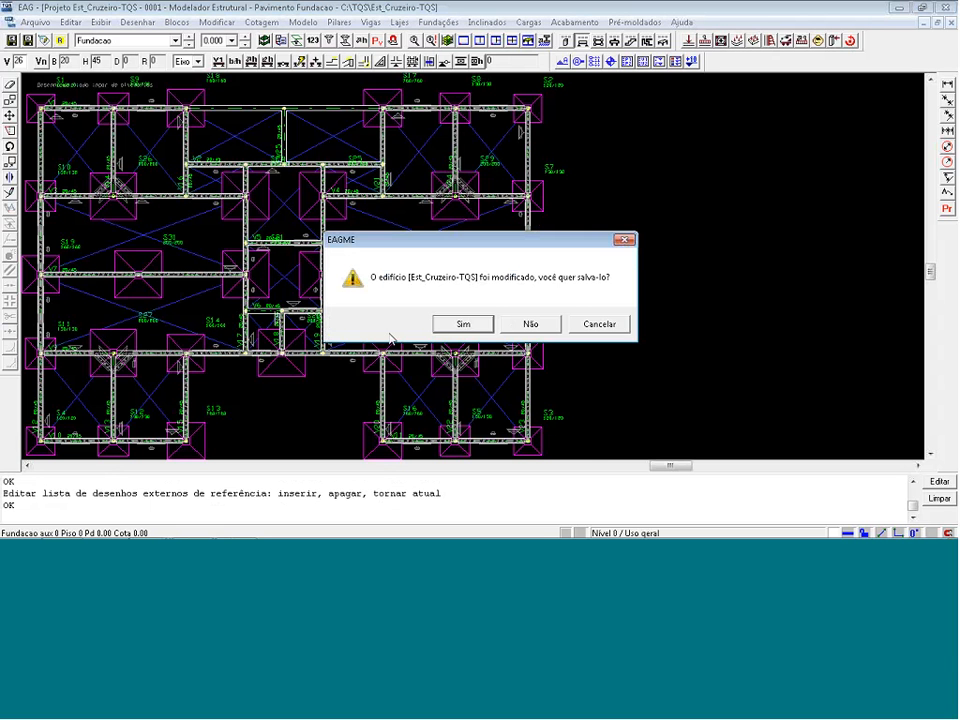
{"action": "left_click", "coordinate": [530, 326]}
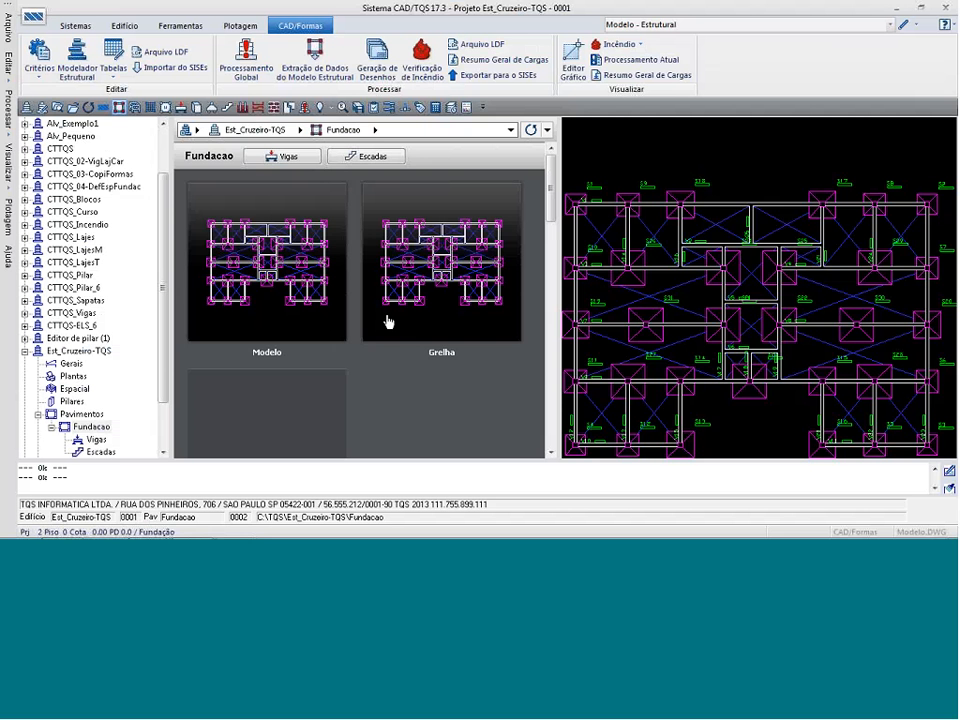
Transfer the masonry loads from Alv_Cruzeiro-TQS's 1oPav floor to Est_Cruzeiro-TQS's Fundacao floor, treating it as a pilotis floor with columns.
{"action": "left_click_drag", "start_coordinate": [165, 345], "coordinate": [165, 298]}
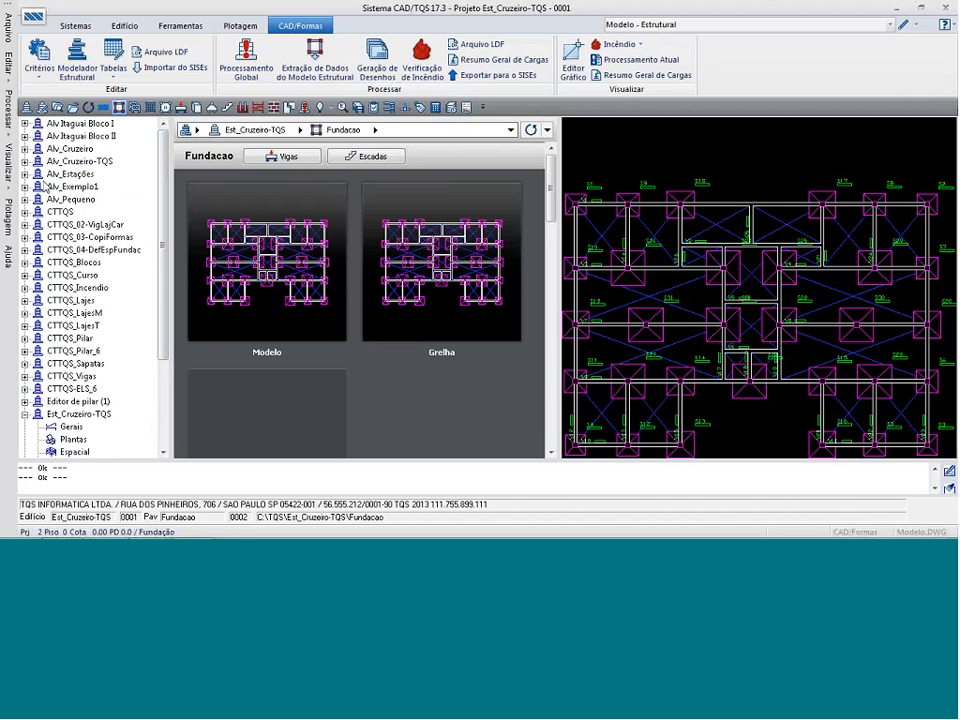
{"action": "left_click", "coordinate": [25, 161]}
{"action": "left_click", "coordinate": [37, 212]}
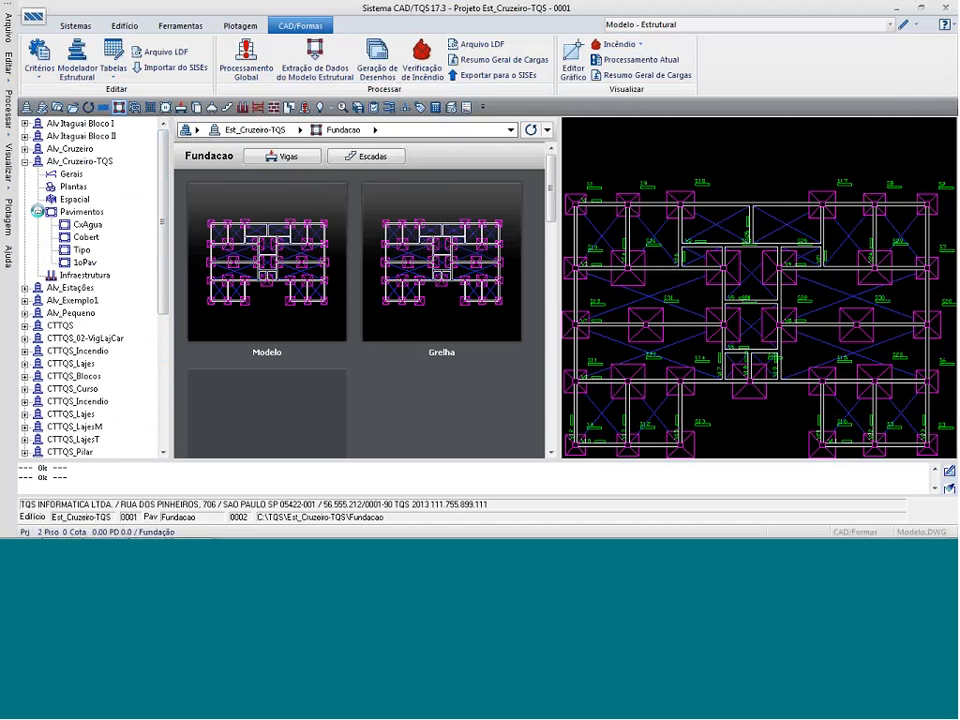
{"action": "left_click", "coordinate": [85, 262]}
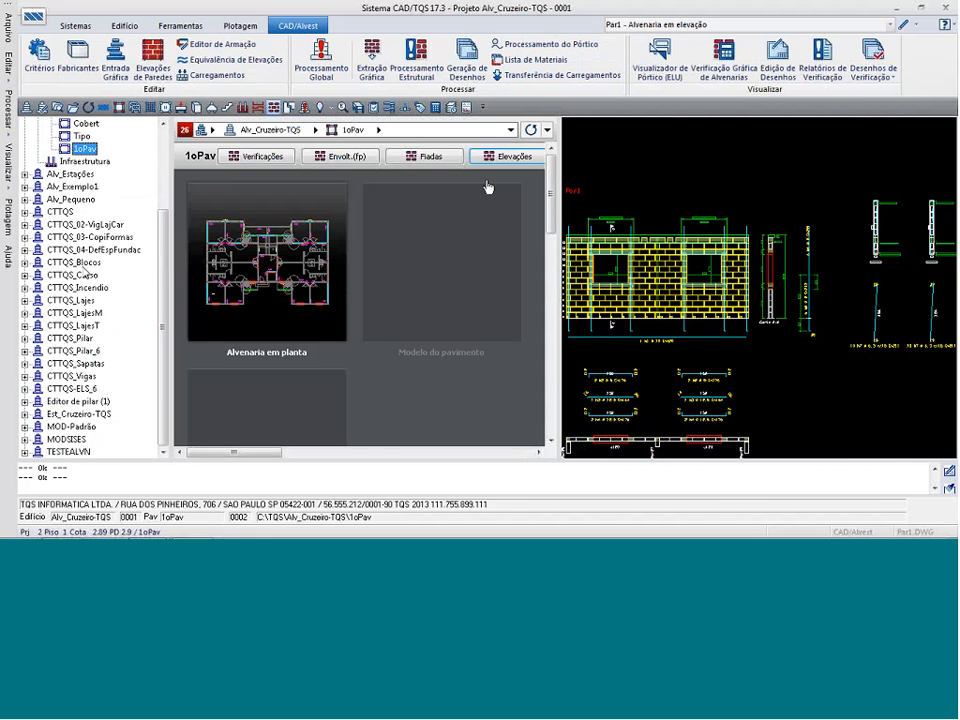
{"action": "left_click", "coordinate": [559, 76]}
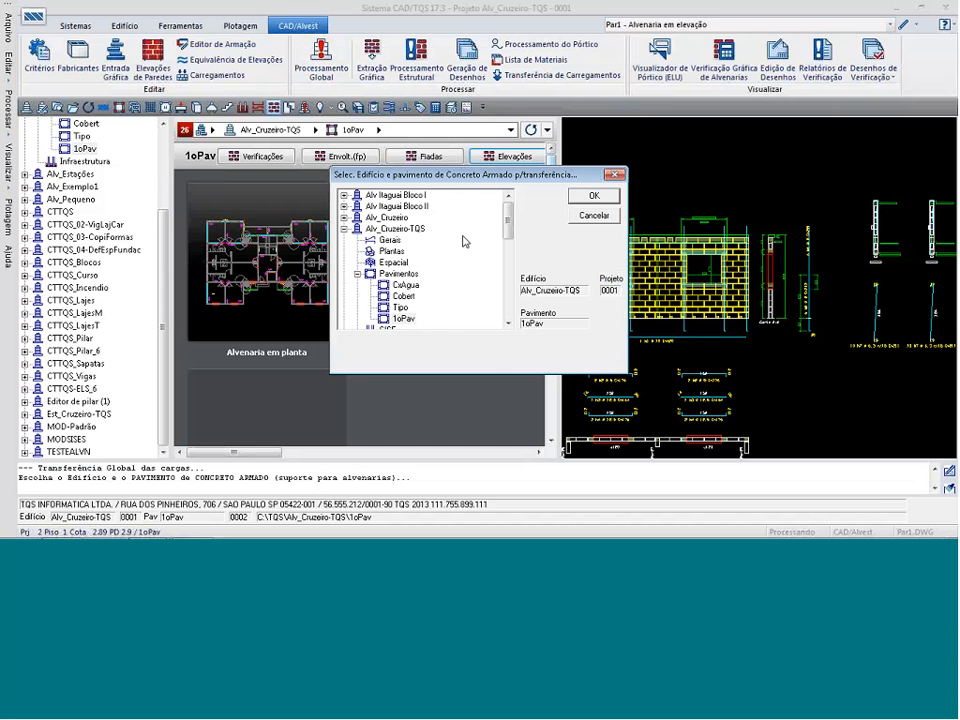
{"action": "left_click", "coordinate": [344, 229]}
{"action": "left_click_drag", "start_coordinate": [508, 235], "coordinate": [508, 312]}
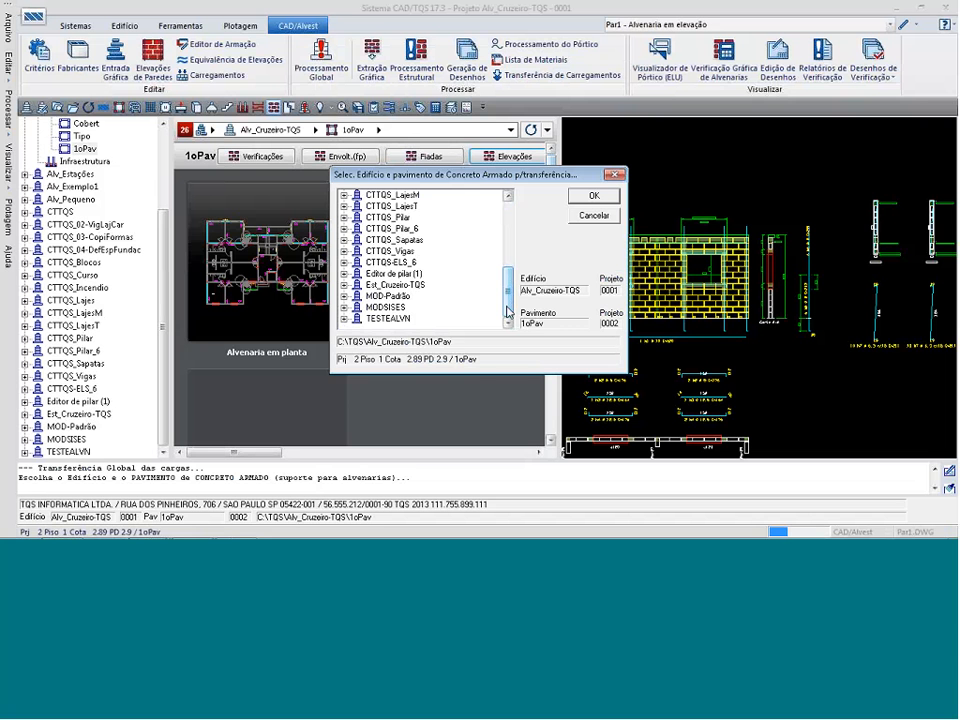
{"action": "double_click", "coordinate": [373, 287]}
{"action": "double_click", "coordinate": [371, 294]}
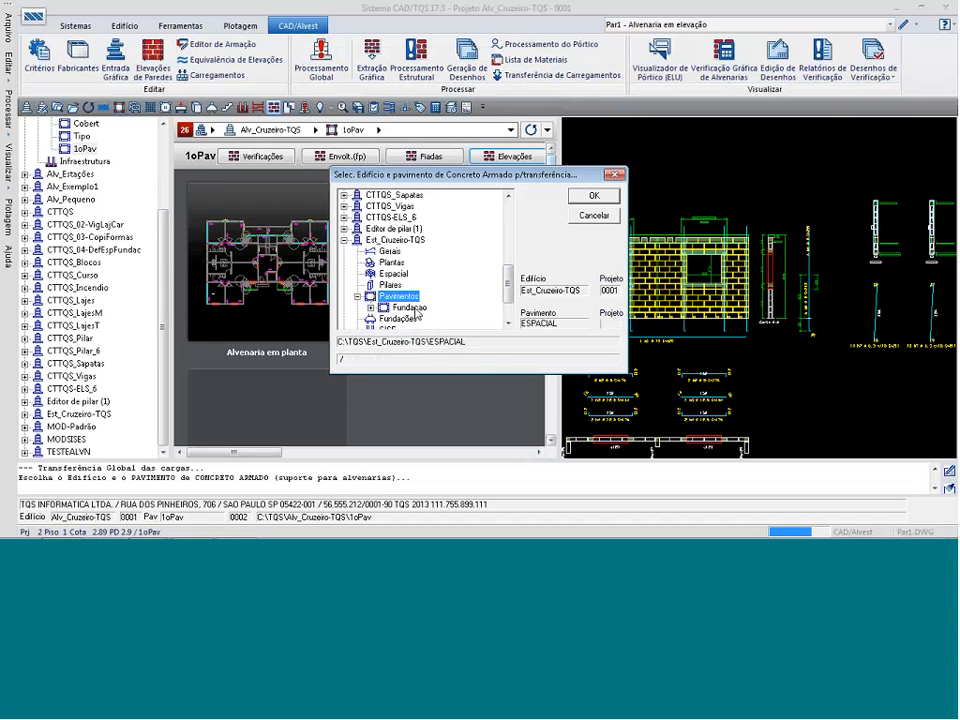
{"action": "double_click", "coordinate": [415, 309]}
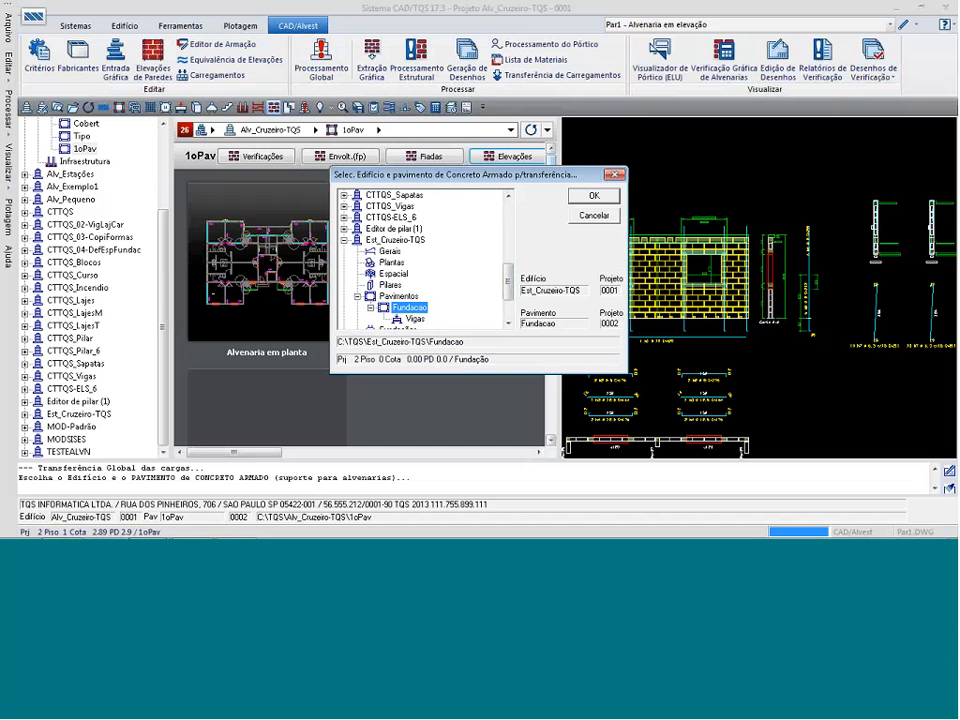
{"action": "left_click", "coordinate": [609, 197]}
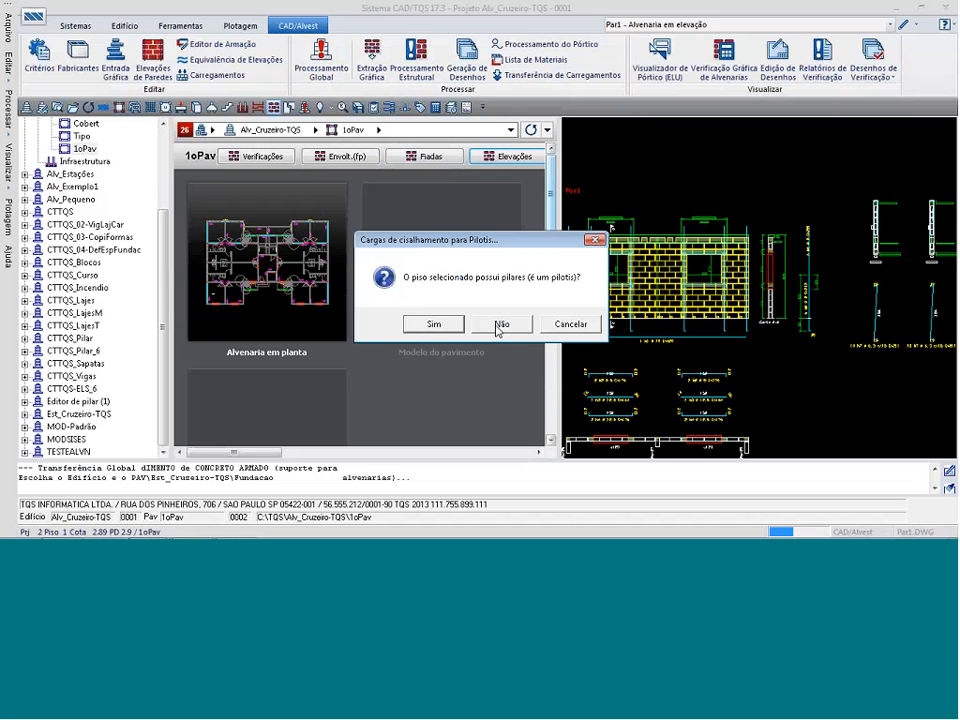
{"action": "left_click", "coordinate": [434, 323]}
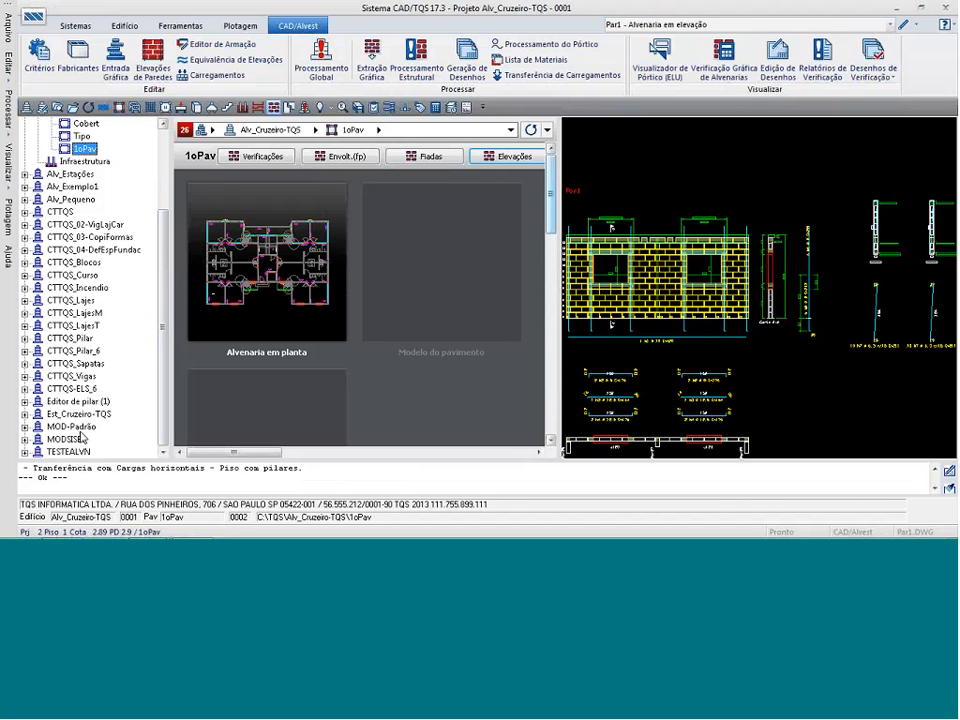
Examine the CargasEX_Ref accumulated masonry loads drawing of Est_Cruzeiro-TQS's Fundacao floor.
{"action": "left_click", "coordinate": [25, 413]}
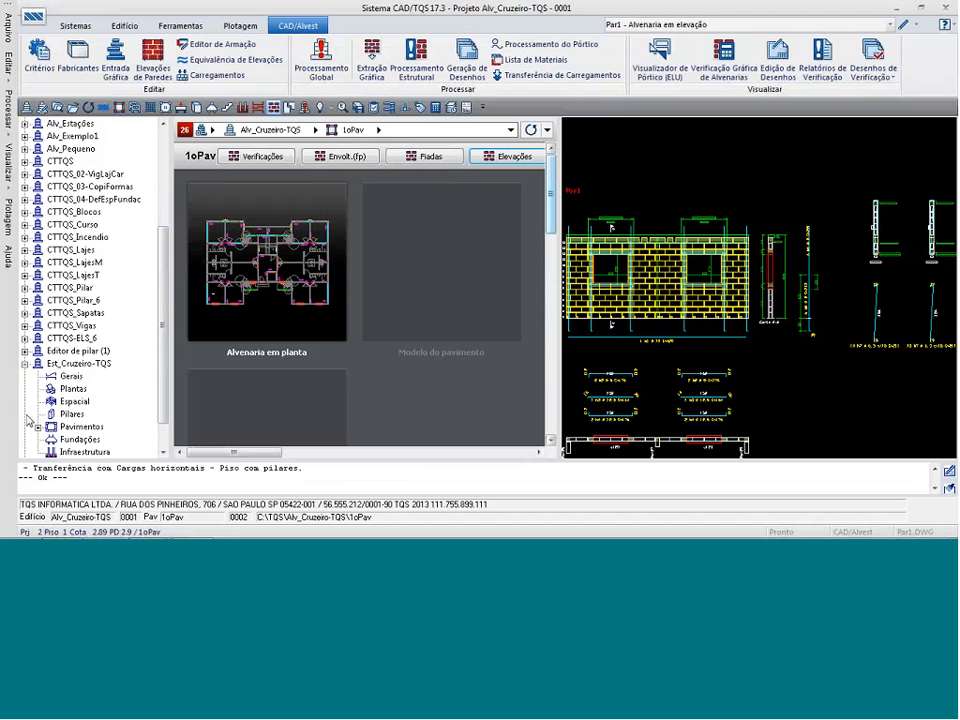
{"action": "left_click", "coordinate": [38, 426]}
{"action": "left_click", "coordinate": [91, 426]}
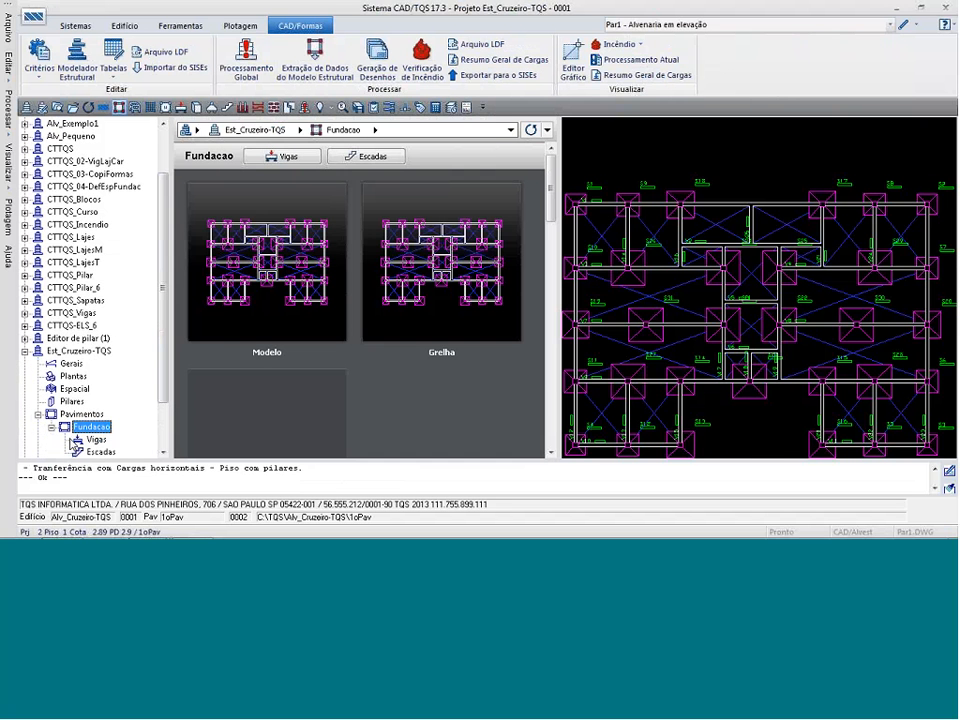
{"action": "left_click", "coordinate": [752, 26]}
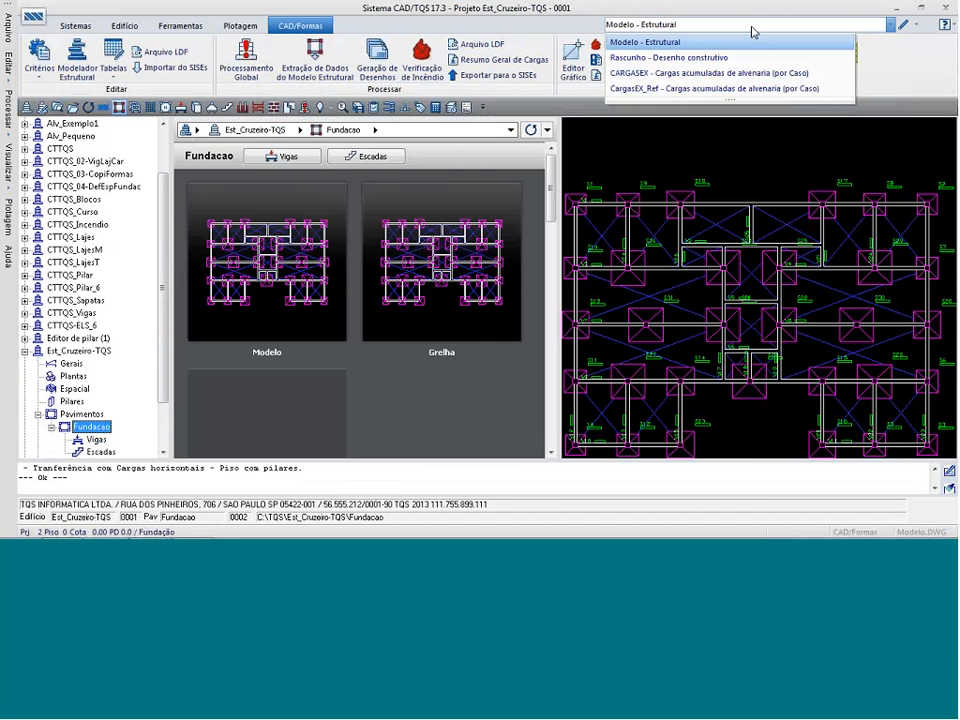
{"action": "left_click", "coordinate": [697, 90]}
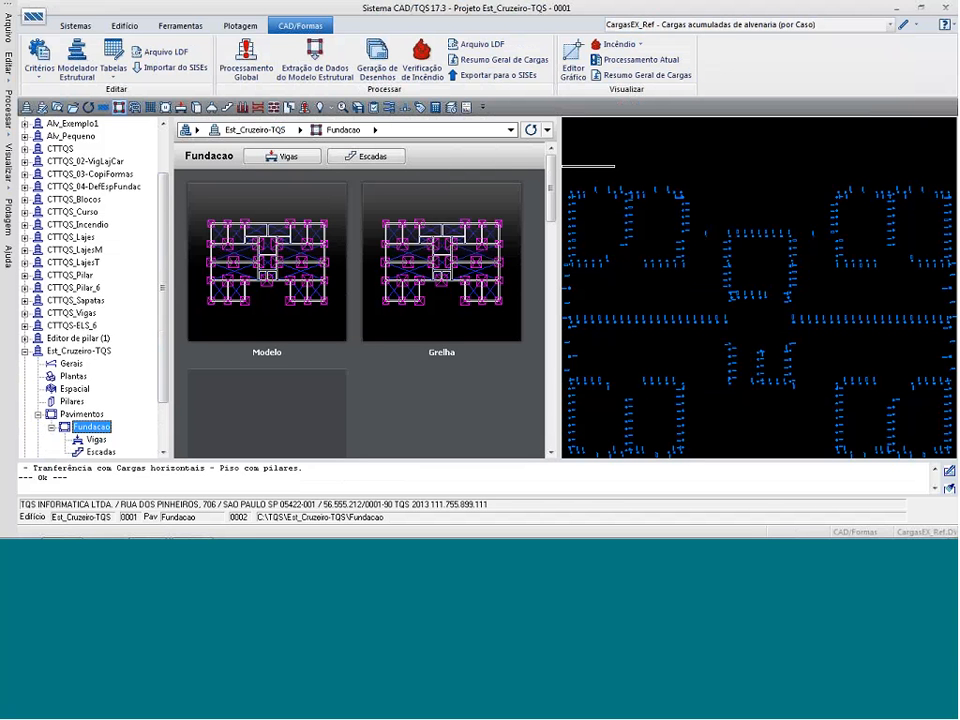
{"action": "scroll", "coordinate": [846, 208], "scroll_direction": "up", "scroll_amount": 5}
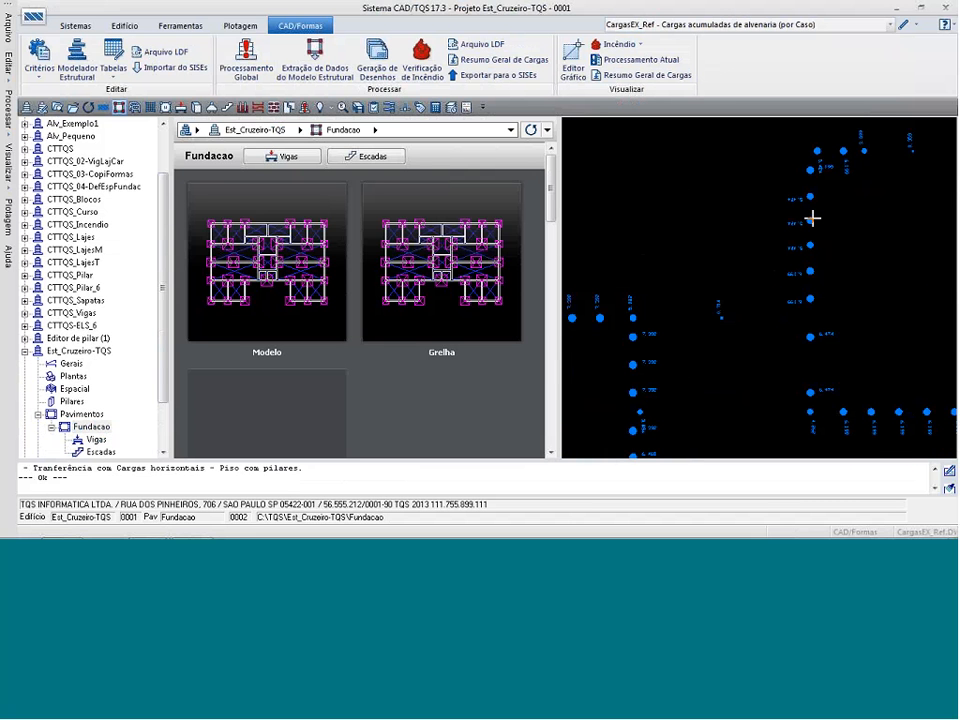
{"action": "scroll", "coordinate": [881, 206], "scroll_direction": "down", "scroll_amount": 2}
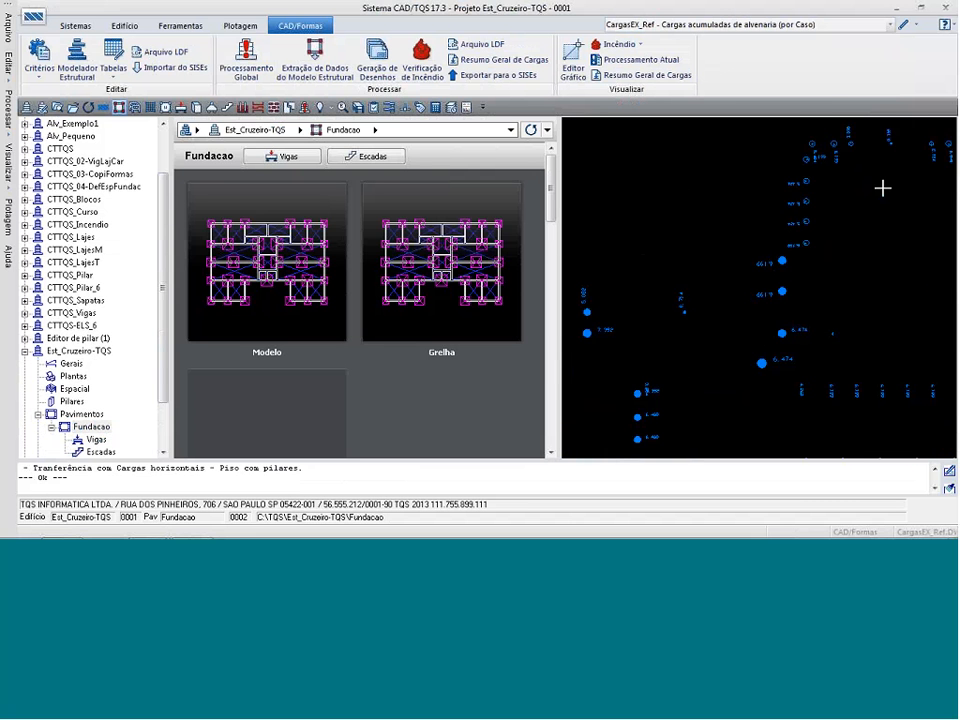
{"action": "scroll", "coordinate": [876, 190], "scroll_direction": "down", "scroll_amount": 3}
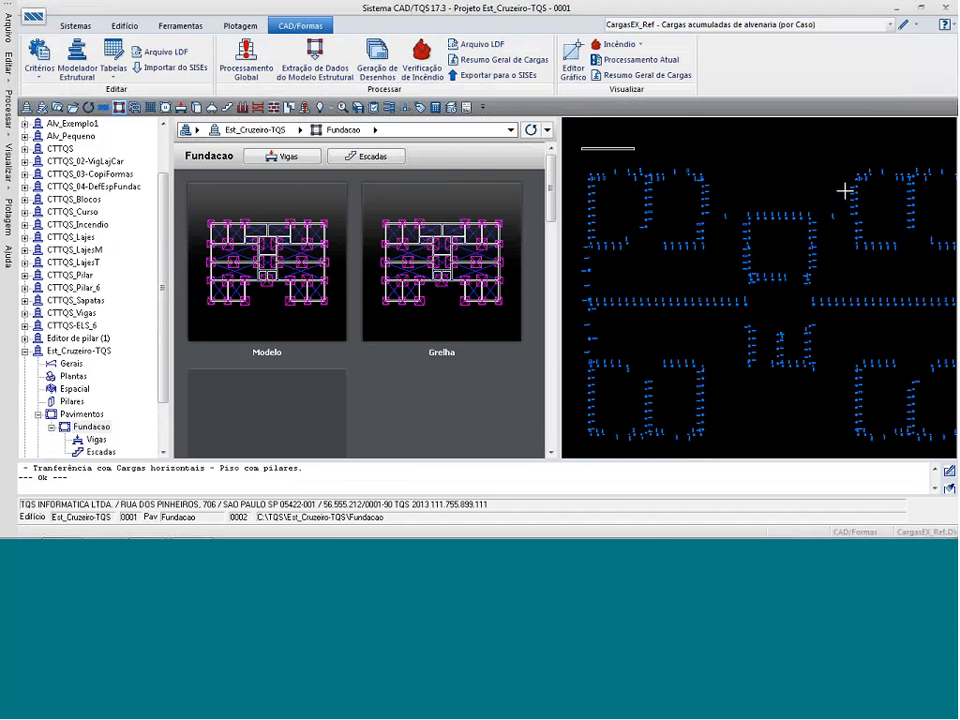
Open the CARGASEX accumulated masonry loads drawing for editing and read its legend of load cases by level.
{"action": "left_click", "coordinate": [770, 23]}
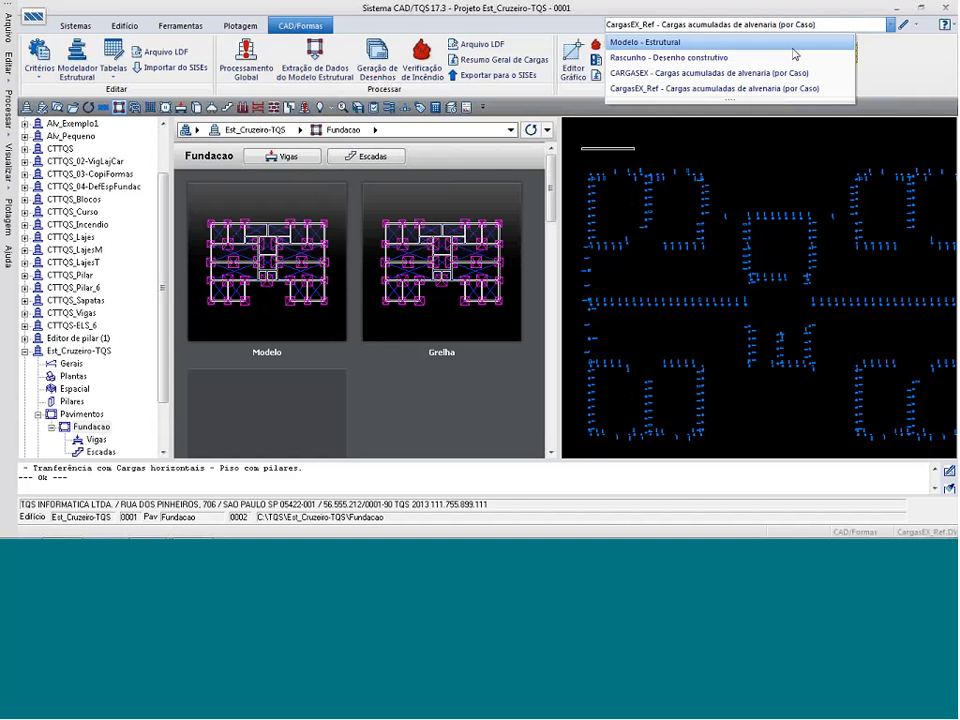
{"action": "left_click", "coordinate": [745, 77]}
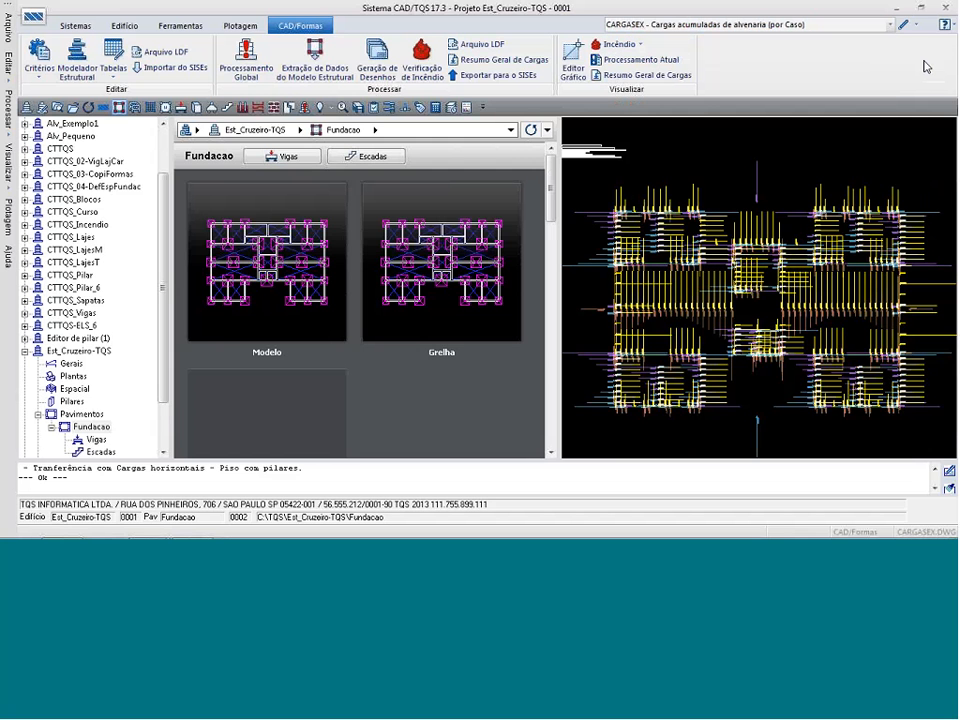
{"action": "left_click", "coordinate": [904, 25]}
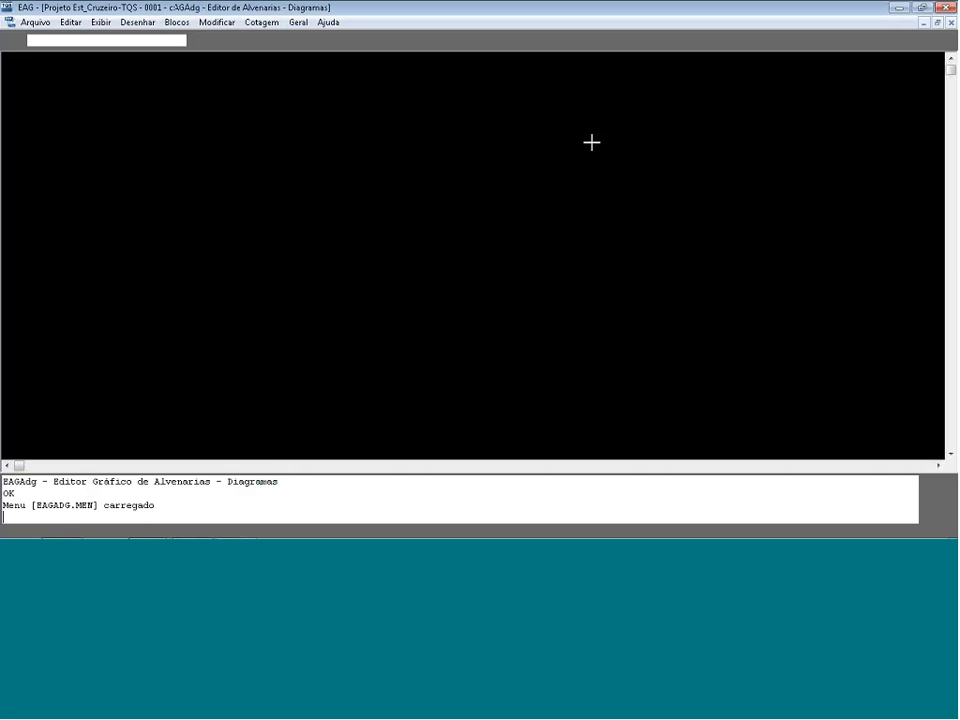
{"action": "key", "text": "F8"}
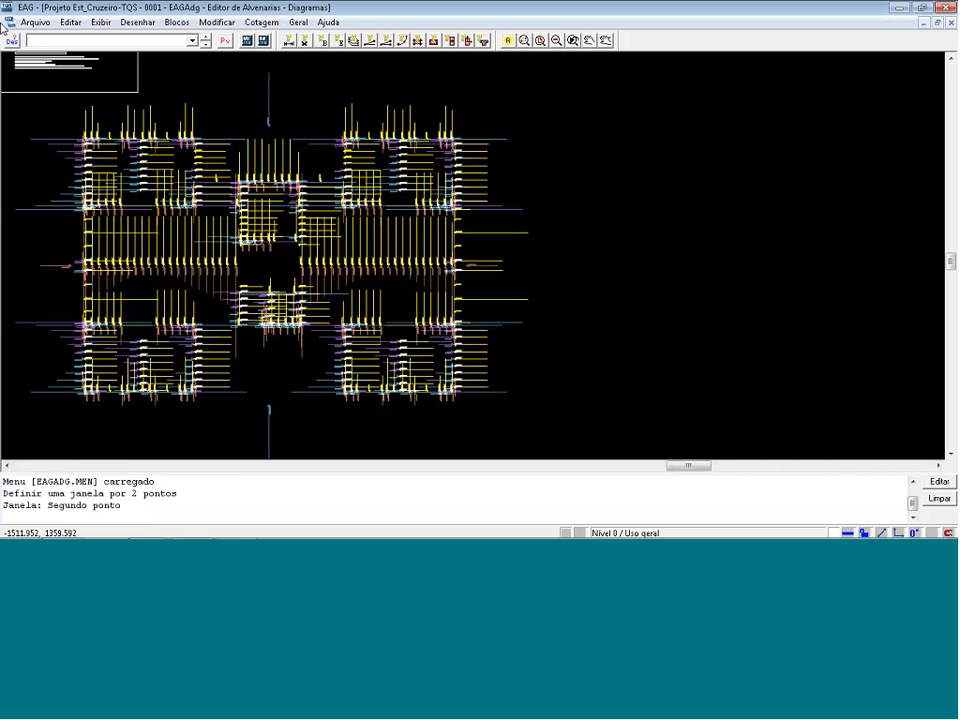
{"action": "left_click", "coordinate": [7, 29]}
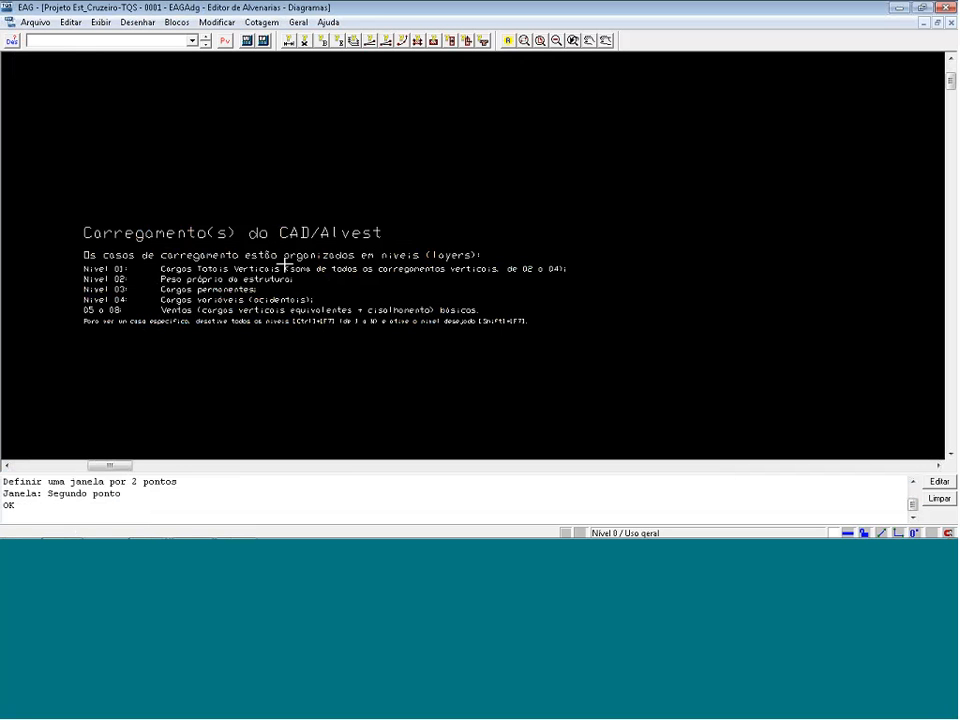
Make level 1 current and locked, and move its total vertical loads out to the right of the full load drawing.
{"action": "key", "text": "shift+F8"}
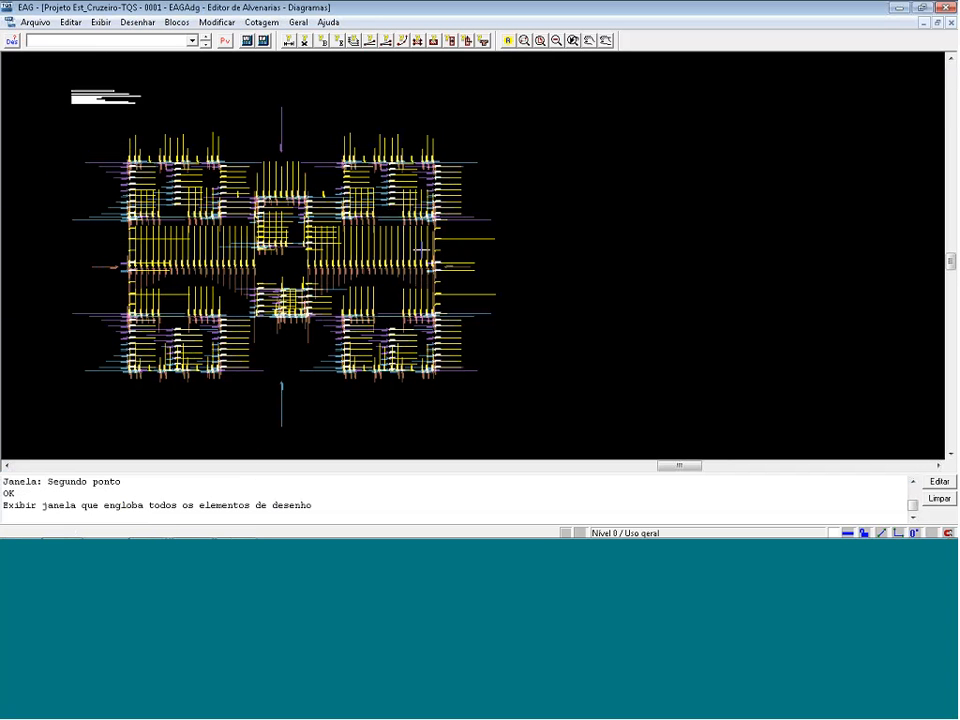
{"action": "key", "text": "F7"}
{"action": "type", "text": "1"}
{"action": "key", "text": "Return"}
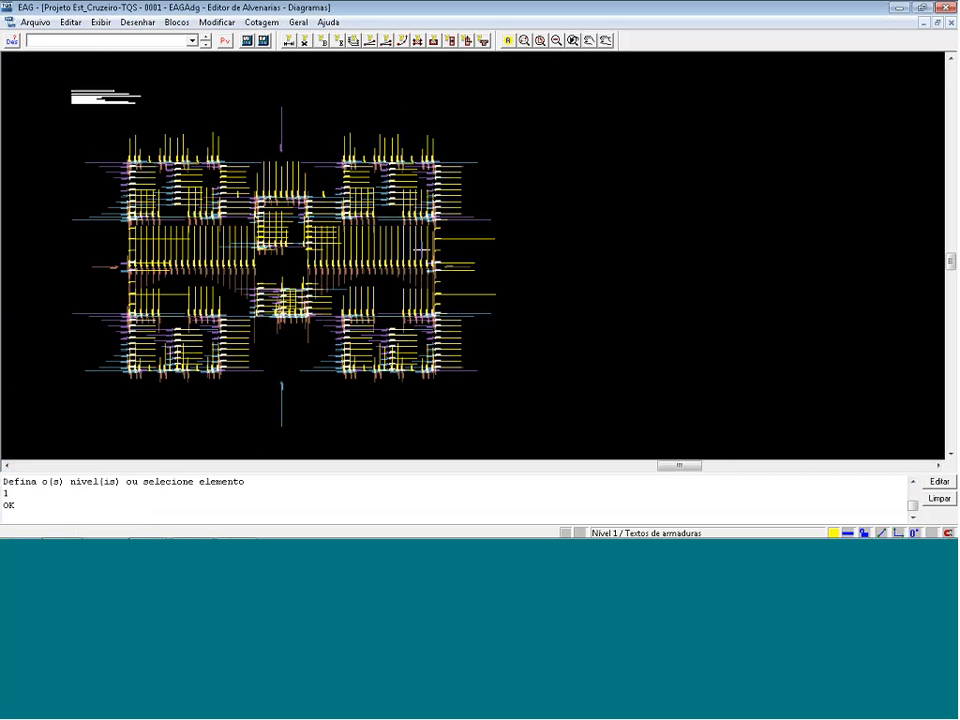
{"action": "key", "text": "shift+F7"}
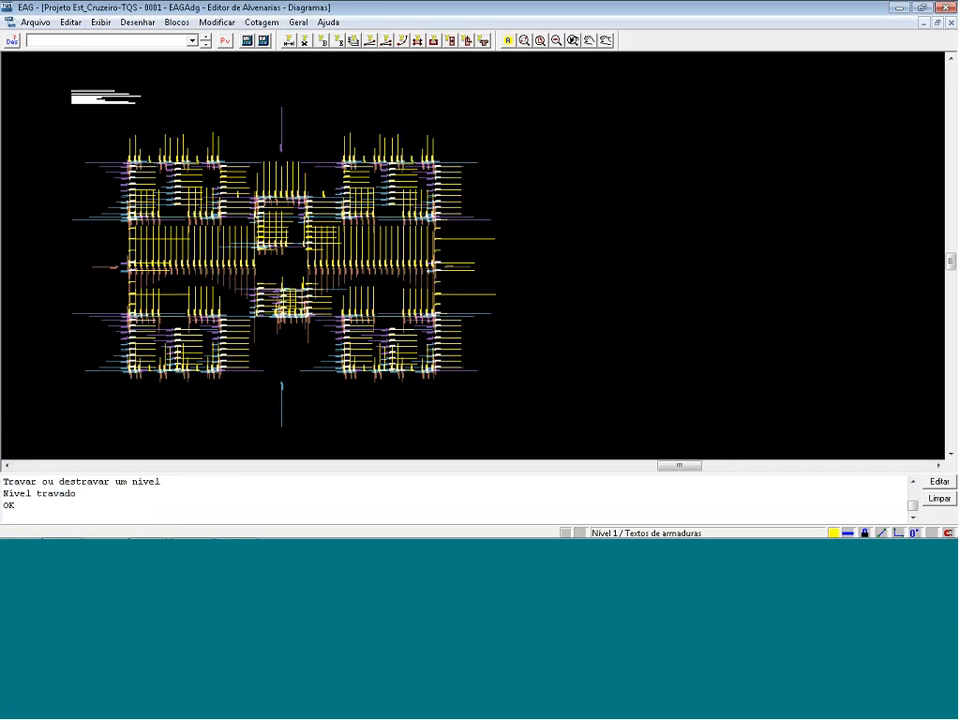
{"action": "left_click", "coordinate": [561, 418]}
{"action": "left_click", "coordinate": [64, 107]}
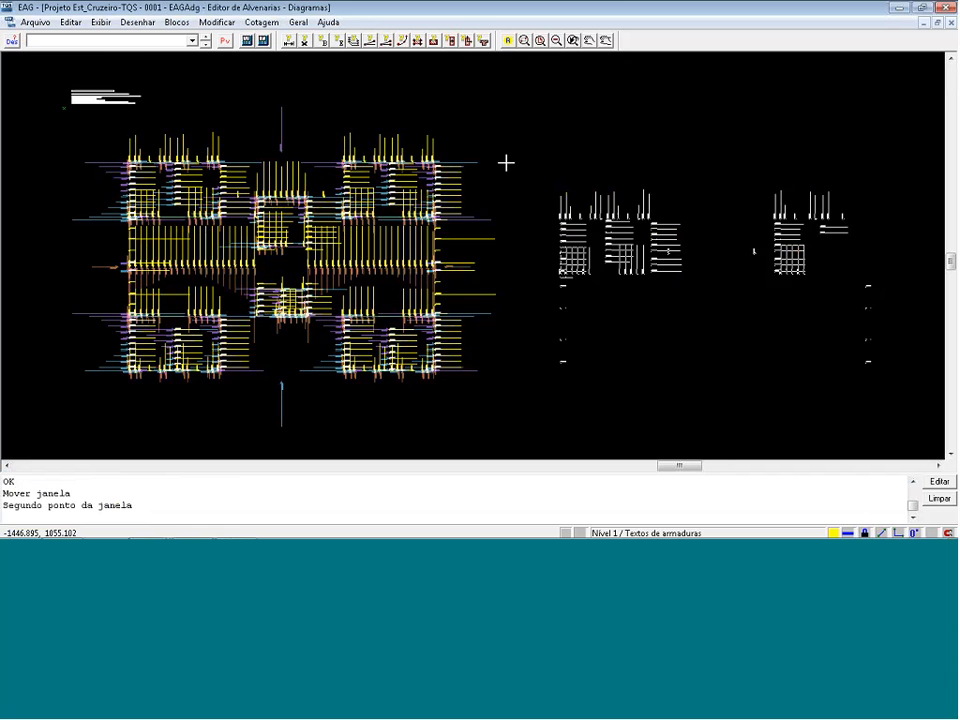
{"action": "left_click", "coordinate": [530, 120]}
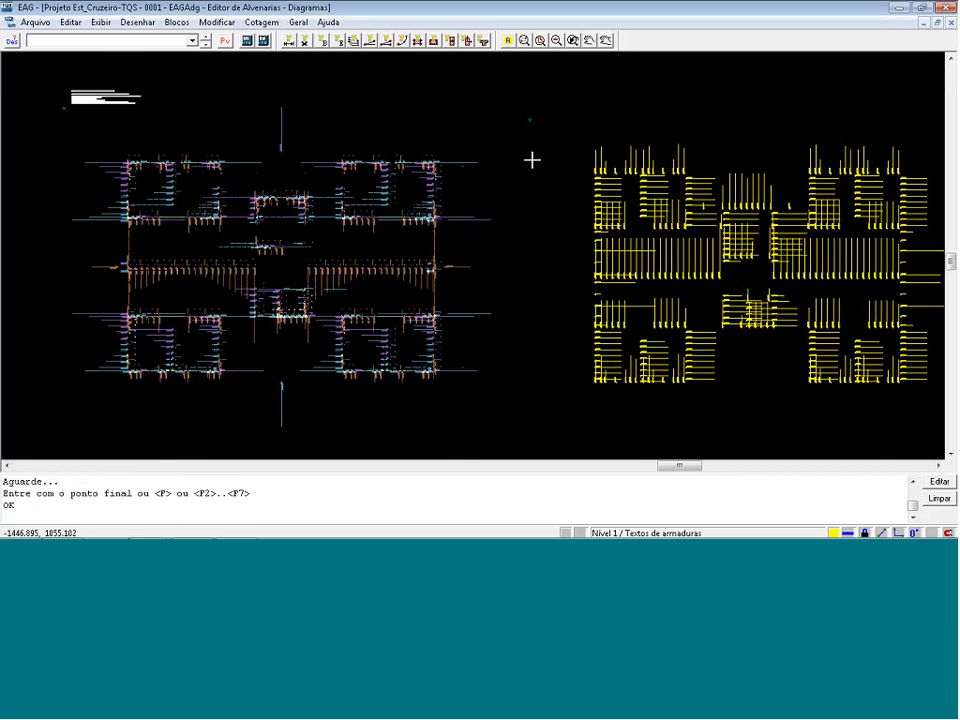
Examine the Fz values of the separated level 1 line loads near the plan's upper-left corner.
{"action": "key", "text": "F8"}
{"action": "left_click", "coordinate": [553, 131]}
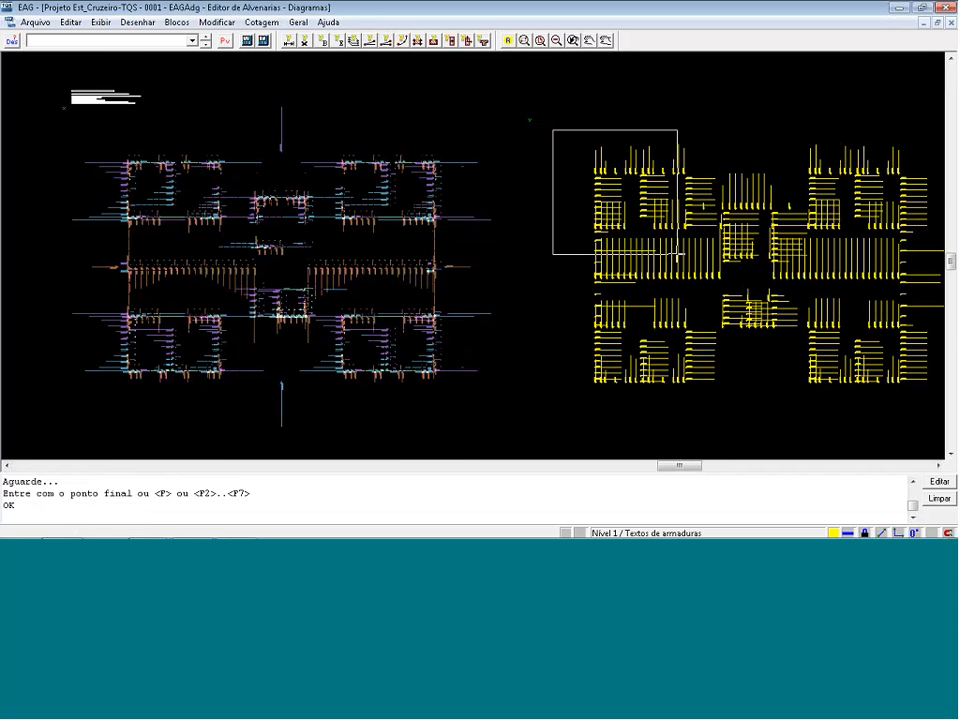
{"action": "left_click", "coordinate": [680, 265]}
{"action": "key", "text": "F8"}
{"action": "left_click", "coordinate": [81, 161]}
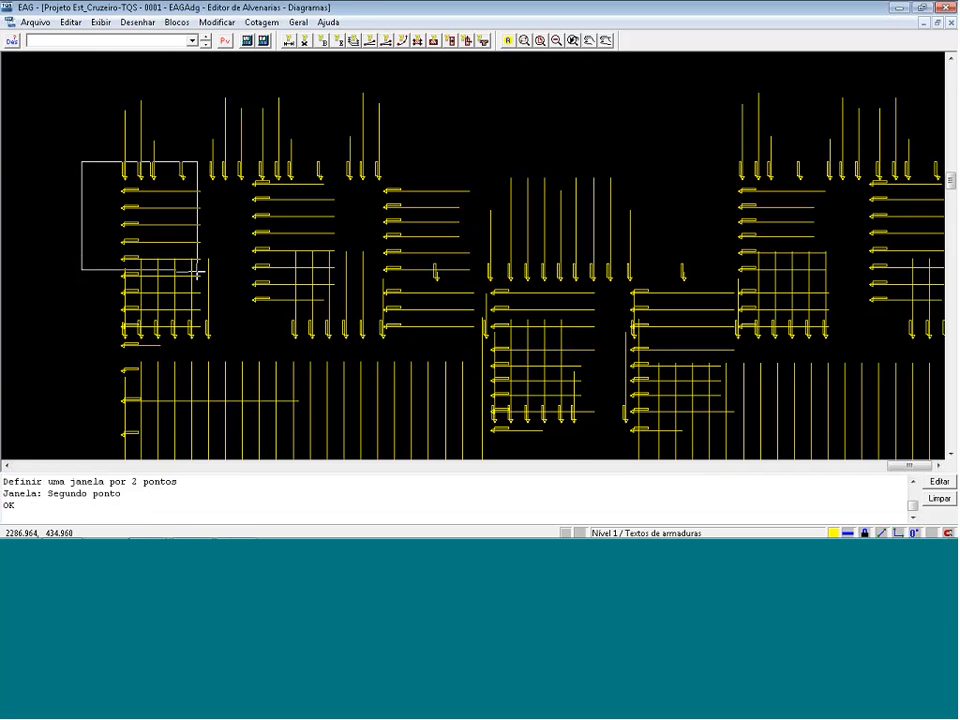
{"action": "left_click", "coordinate": [202, 272]}
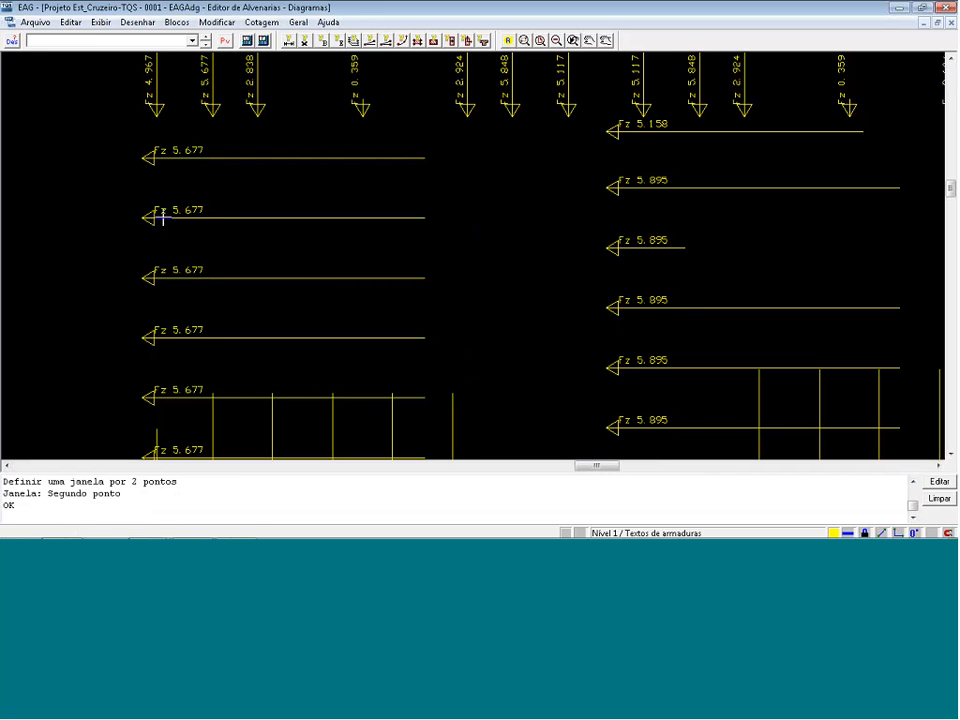
Divide the 5,677 vertical load by 0,4 in the Windows Calculator, and close it after reading the result.
{"action": "left_click", "coordinate": [18, 524]}
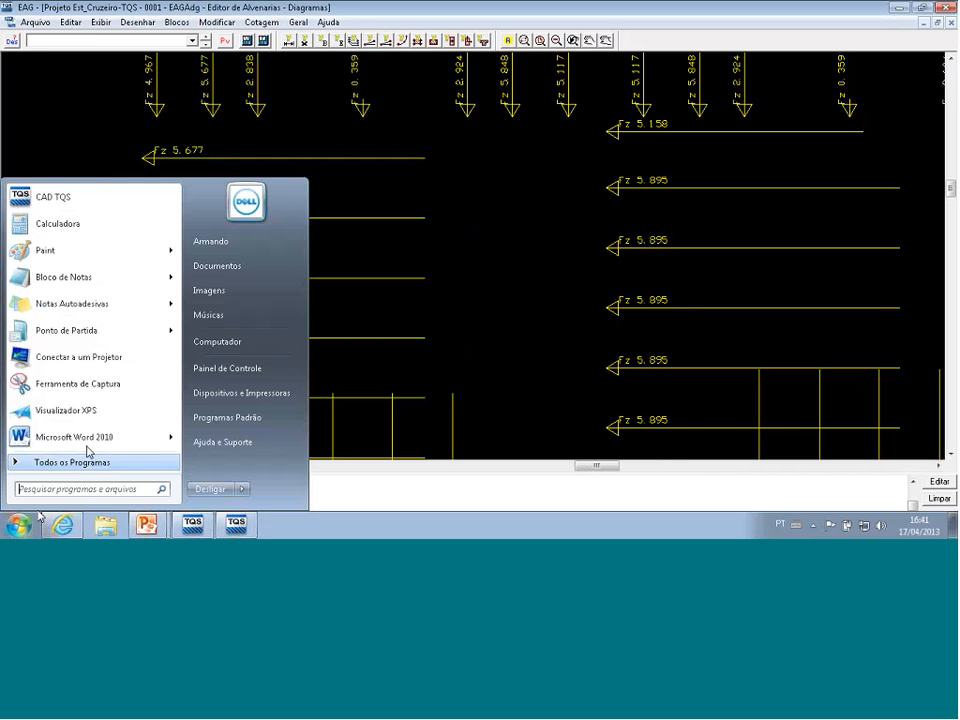
{"action": "left_click", "coordinate": [66, 225]}
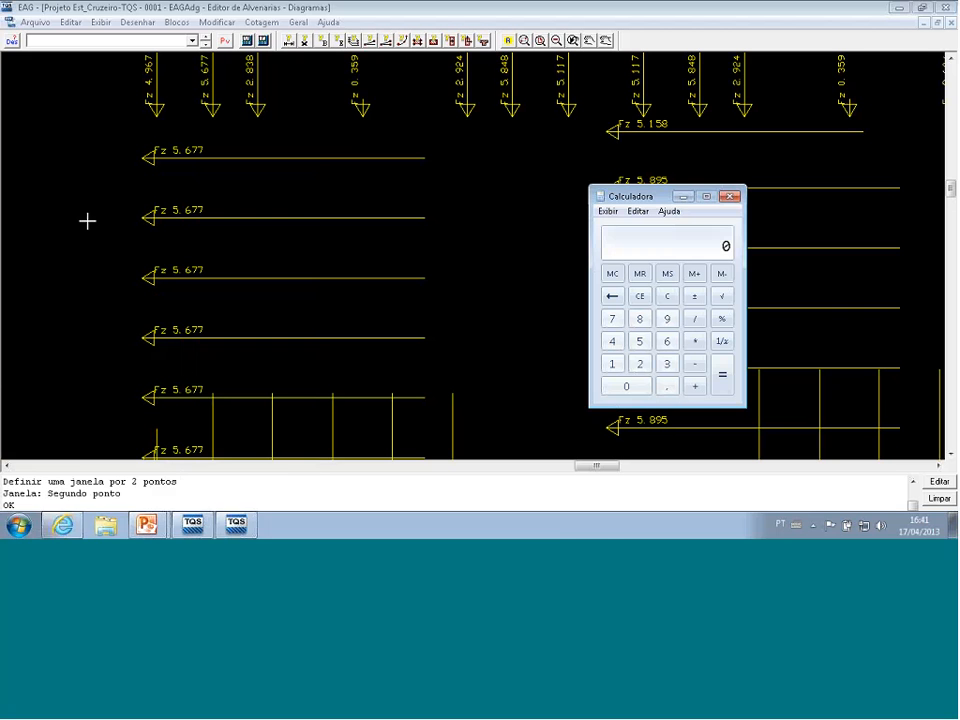
{"action": "left_click", "coordinate": [641, 345]}
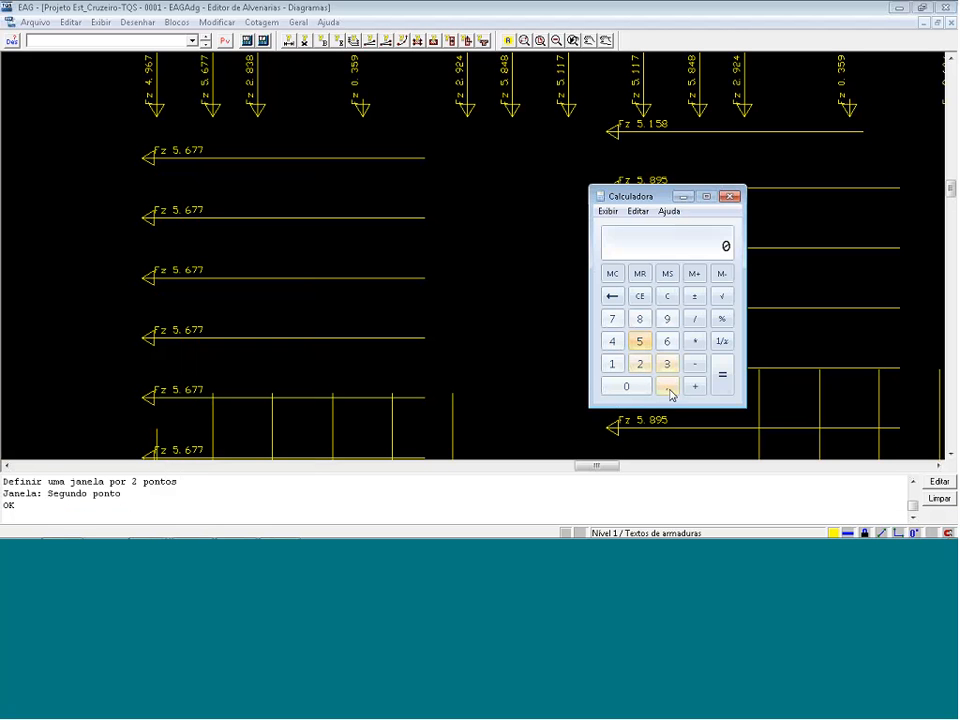
{"action": "left_click", "coordinate": [669, 390]}
{"action": "left_click", "coordinate": [663, 343]}
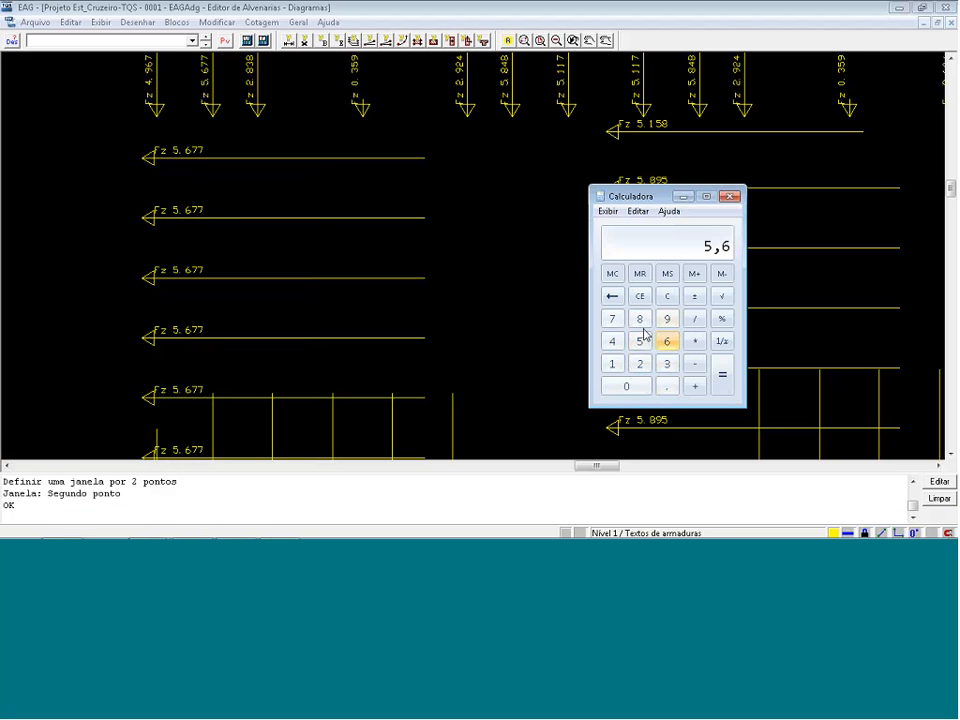
{"action": "double_click", "coordinate": [613, 320]}
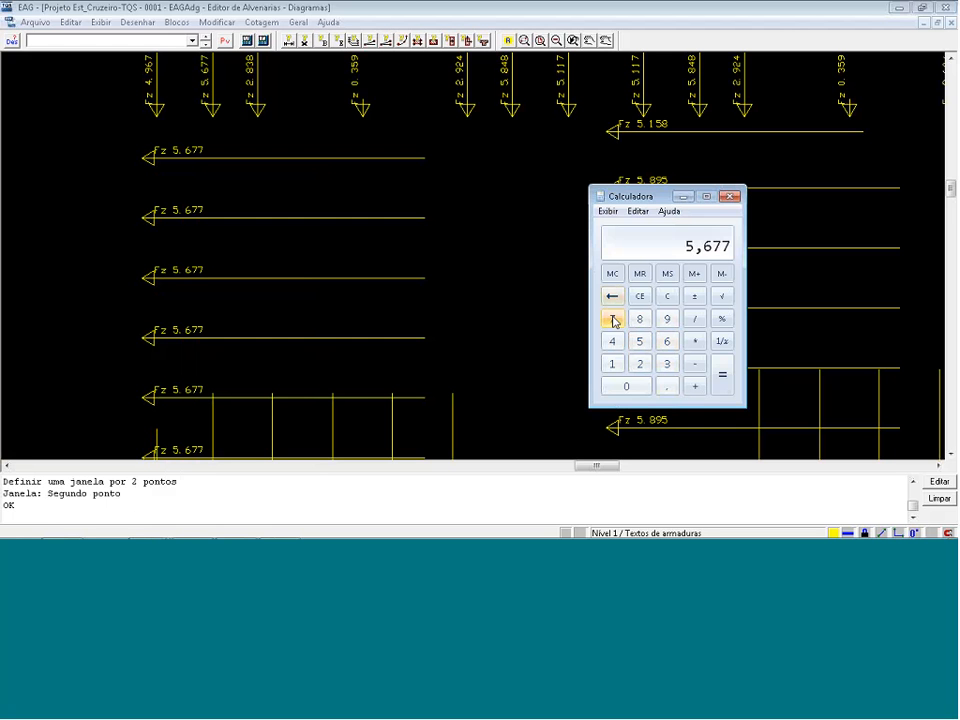
{"action": "left_click", "coordinate": [694, 318]}
{"action": "left_click", "coordinate": [667, 386]}
{"action": "left_click", "coordinate": [612, 342]}
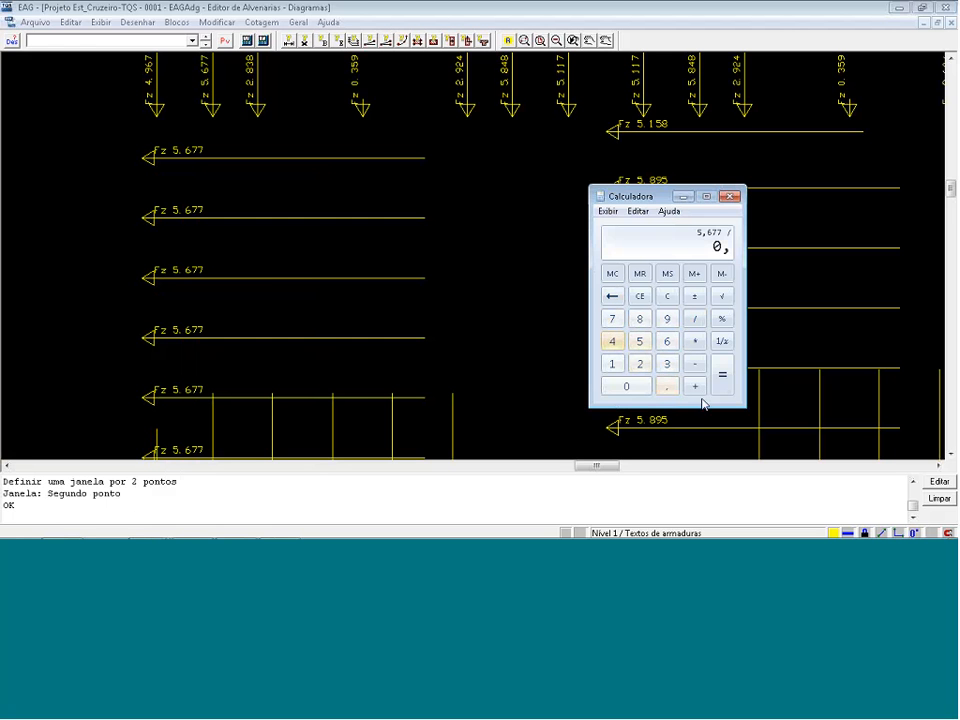
{"action": "left_click", "coordinate": [722, 376]}
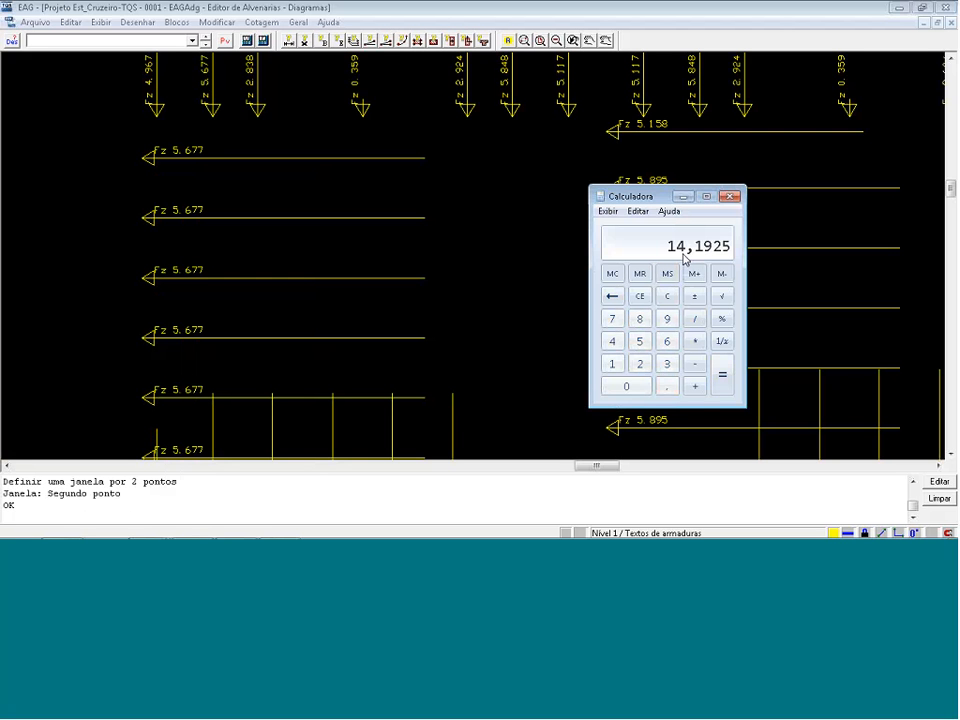
{"action": "left_click", "coordinate": [733, 197]}
Make level 5 of the CARGASEX drawing current and locked.
{"action": "scroll", "coordinate": [720, 225], "scroll_direction": "down", "scroll_amount": 5}
{"action": "left_click", "coordinate": [717, 234]}
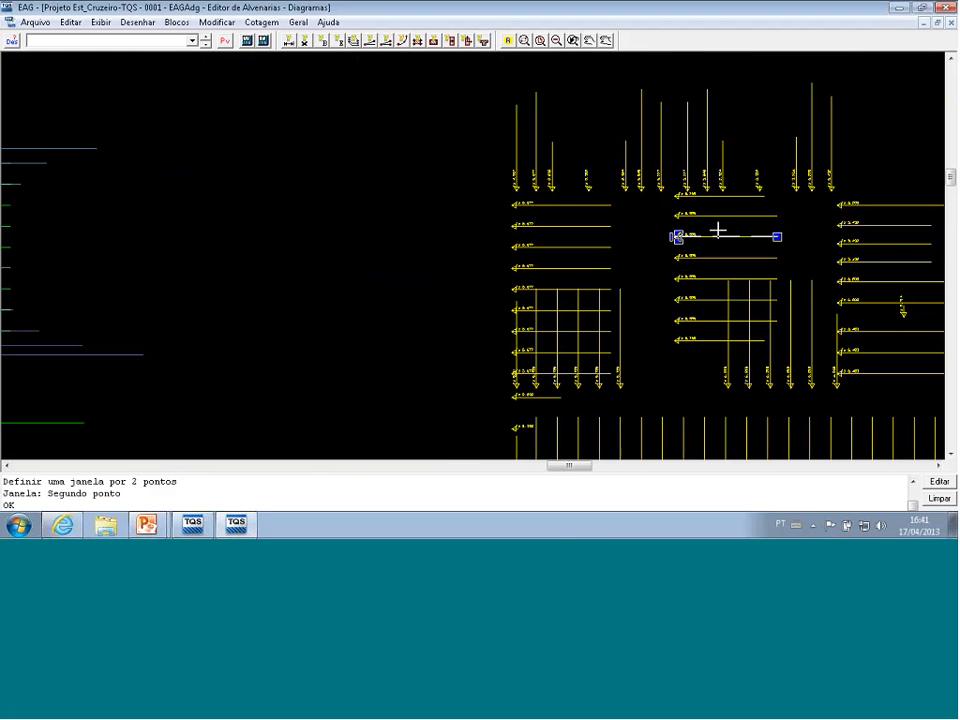
{"action": "scroll", "coordinate": [722, 226], "scroll_direction": "down", "scroll_amount": 5}
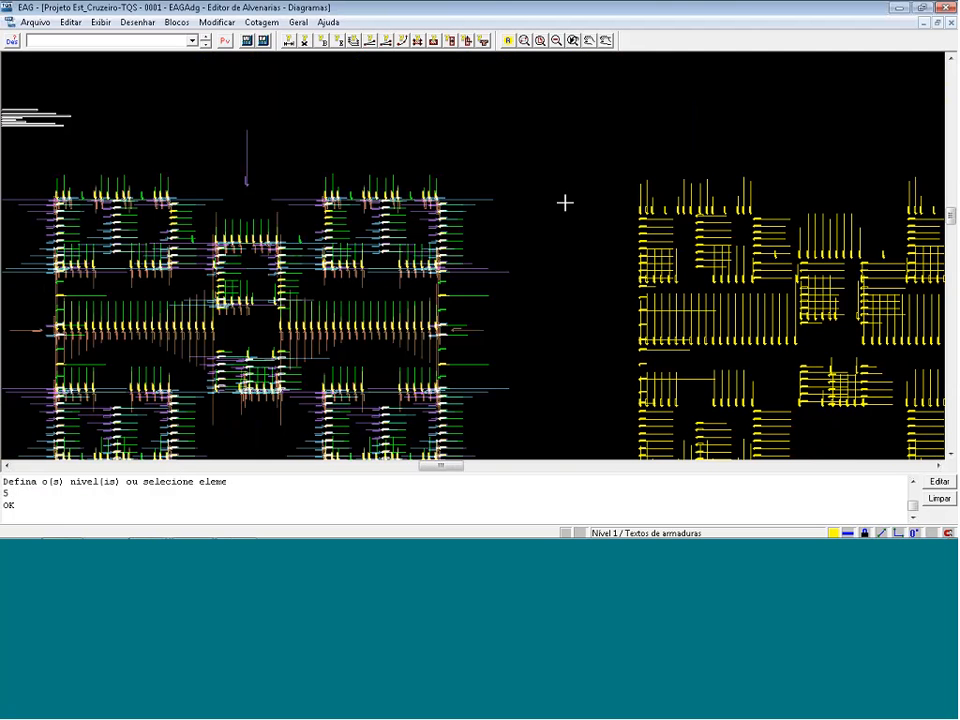
{"action": "scroll", "coordinate": [531, 106], "scroll_direction": "down", "scroll_amount": 2}
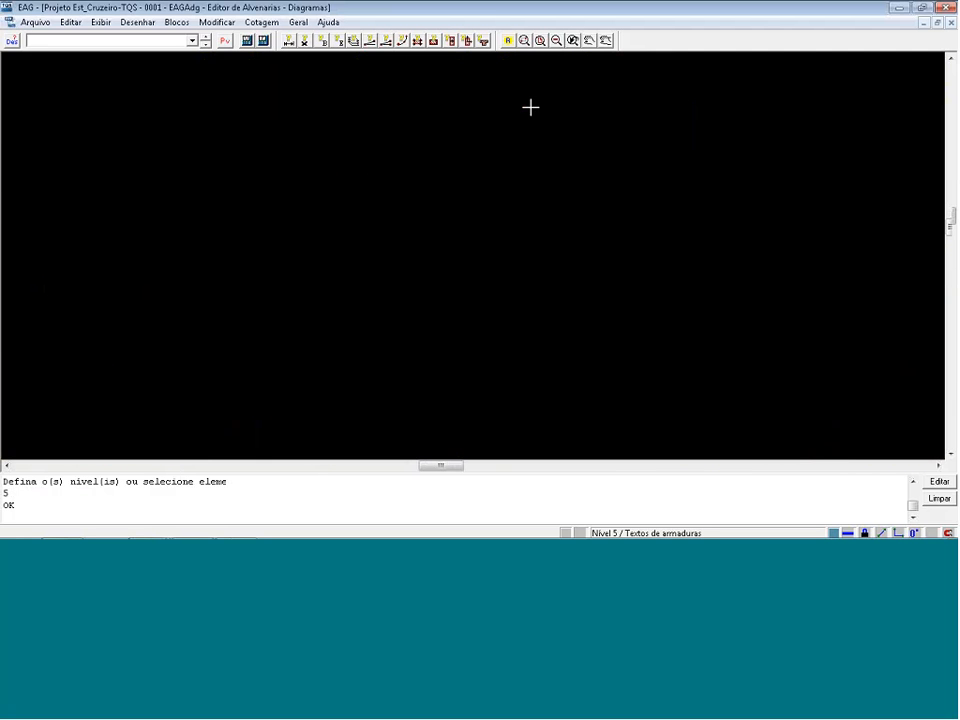
{"action": "left_click", "coordinate": [549, 384]}
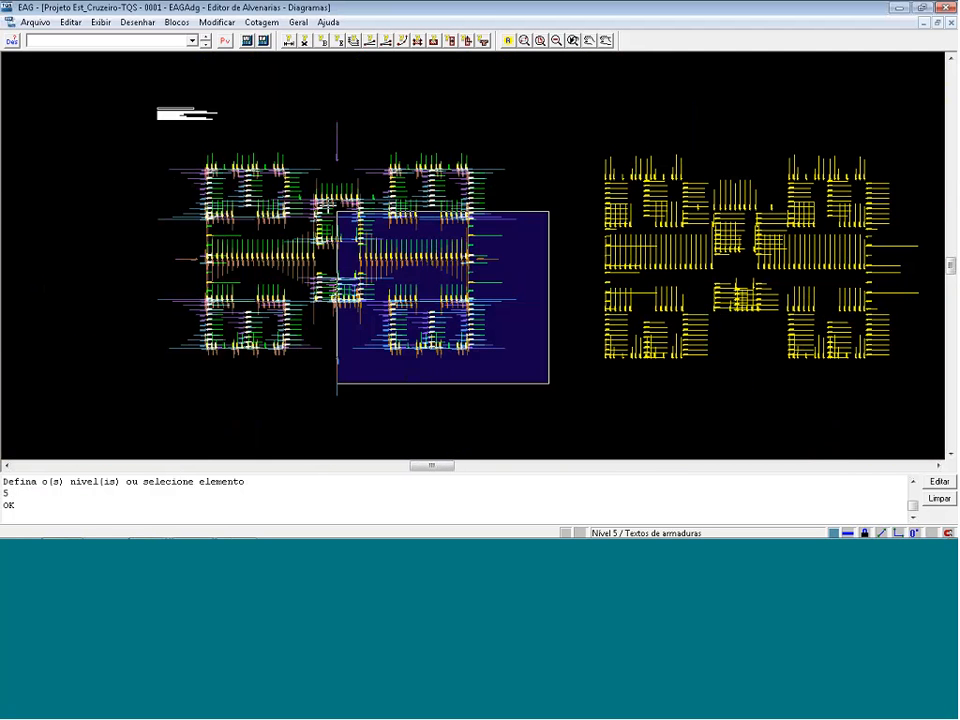
{"action": "left_click", "coordinate": [184, 129]}
{"action": "scroll", "coordinate": [236, 187], "scroll_direction": "down", "scroll_amount": 2}
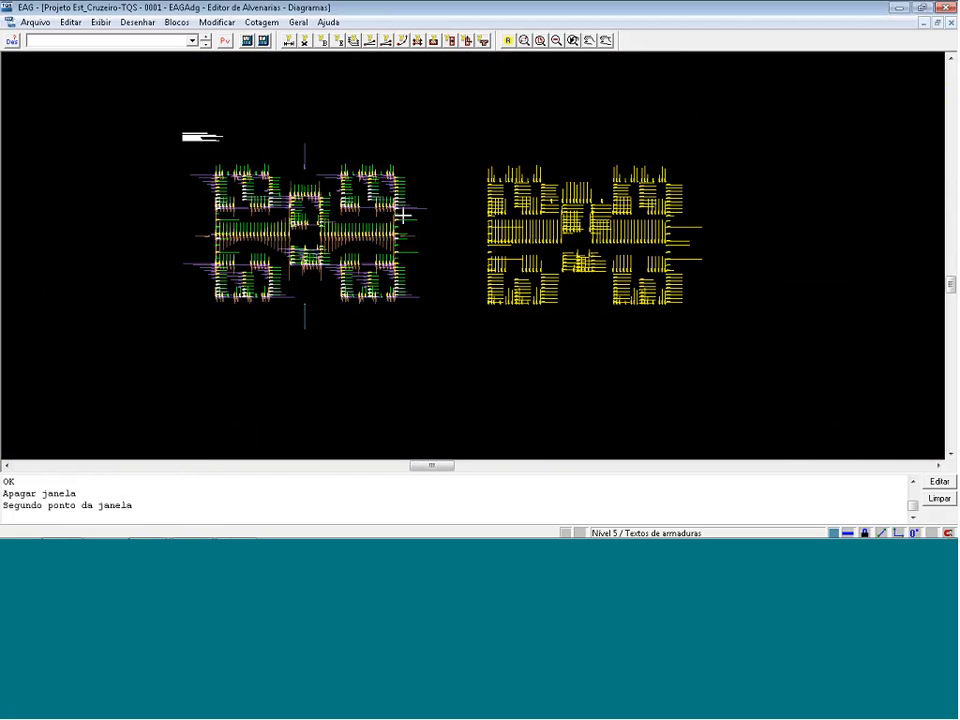
{"action": "key", "text": "ctrl+z"}
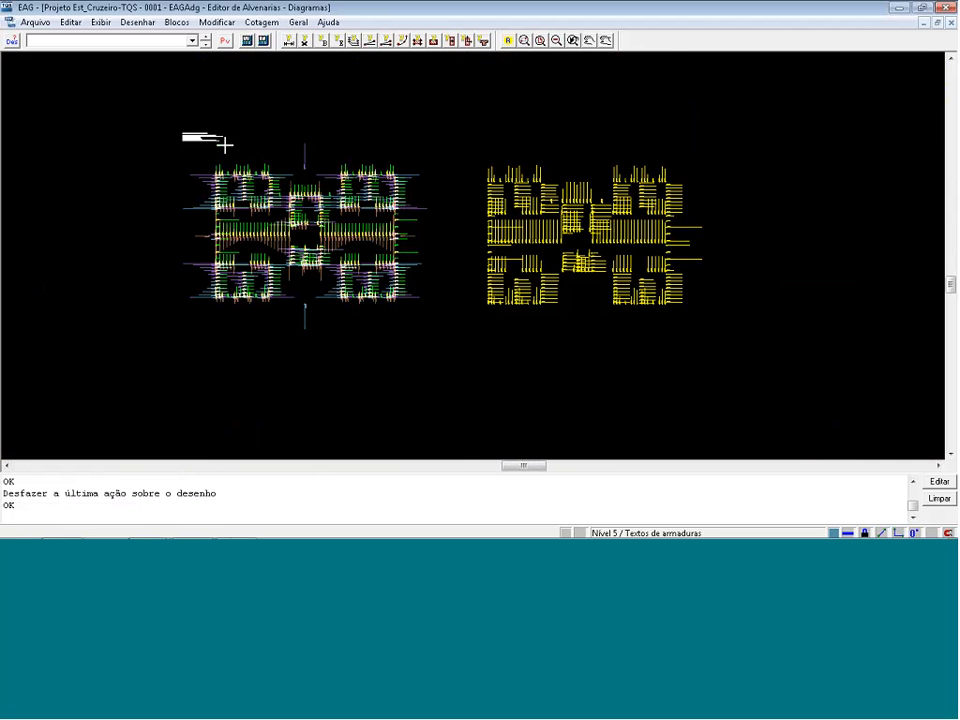
Move the level 5 loads out above the separated level 1 loads and inspect them.
{"action": "left_click", "coordinate": [765, 129]}
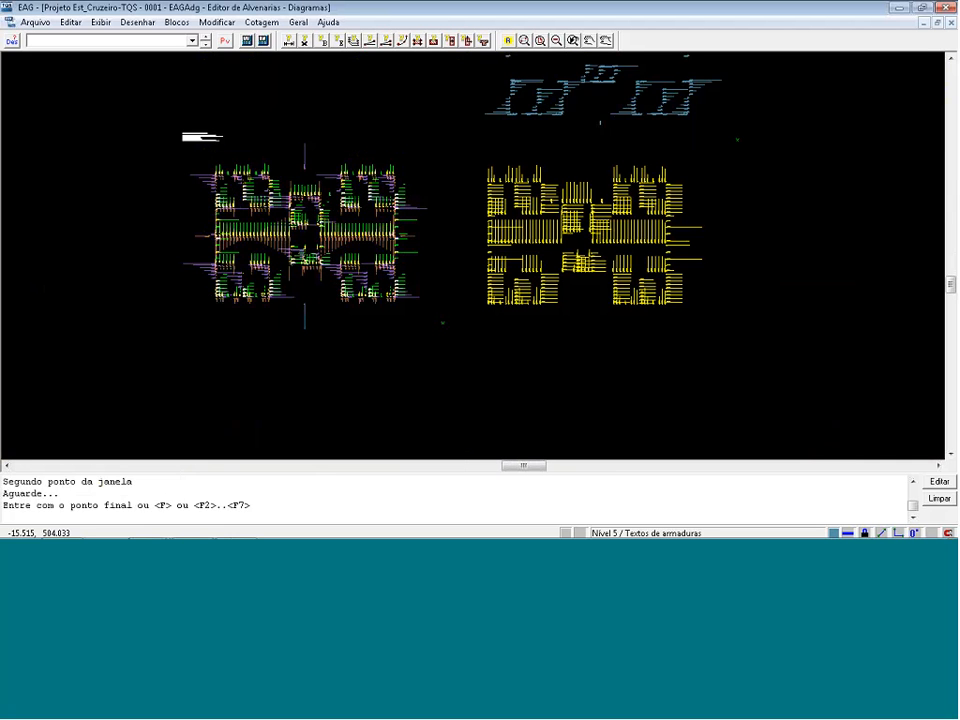
{"action": "scroll", "coordinate": [776, 165], "scroll_direction": "down", "scroll_amount": 2}
{"action": "scroll", "coordinate": [692, 69], "scroll_direction": "up", "scroll_amount": 2}
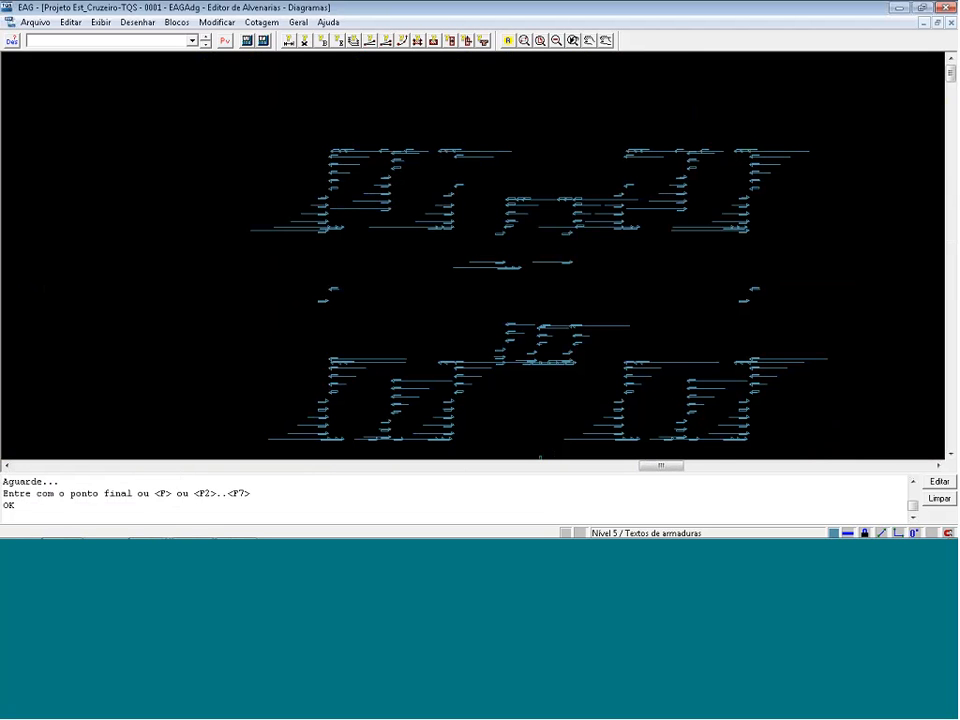
Close the CARGASEX drawing without saving its changes.
{"action": "key", "text": "shift+F8"}
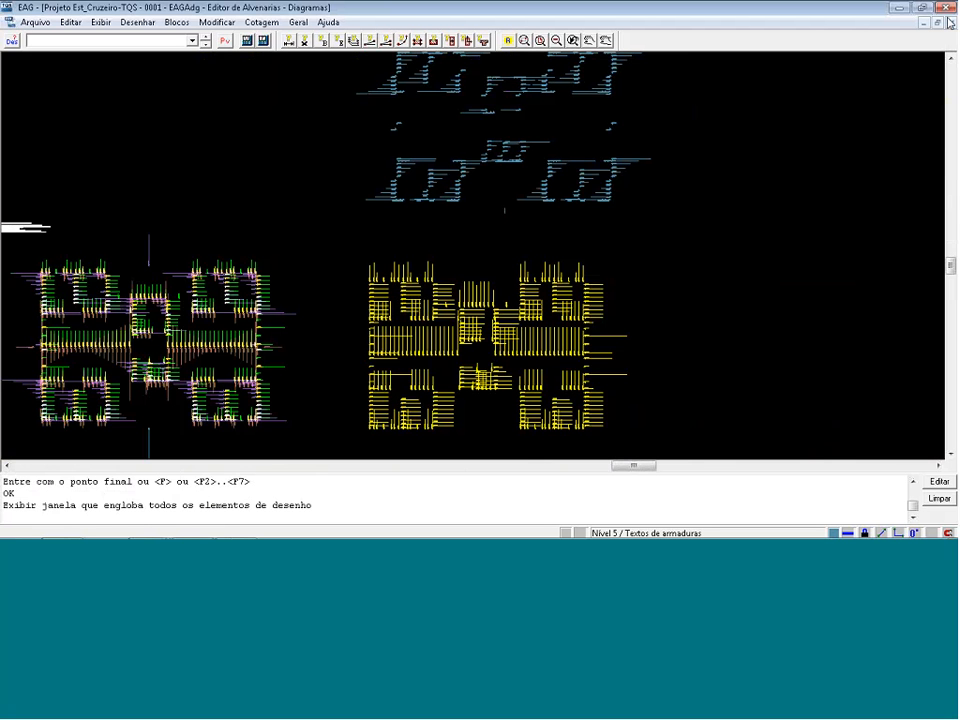
{"action": "left_click", "coordinate": [949, 21]}
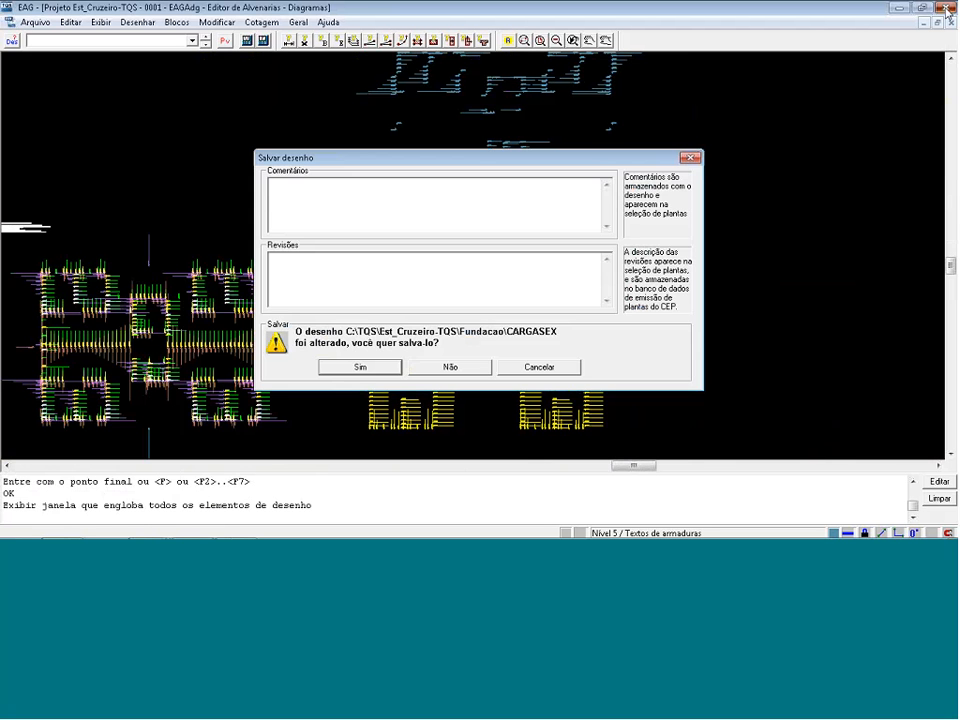
{"action": "left_click", "coordinate": [452, 365]}
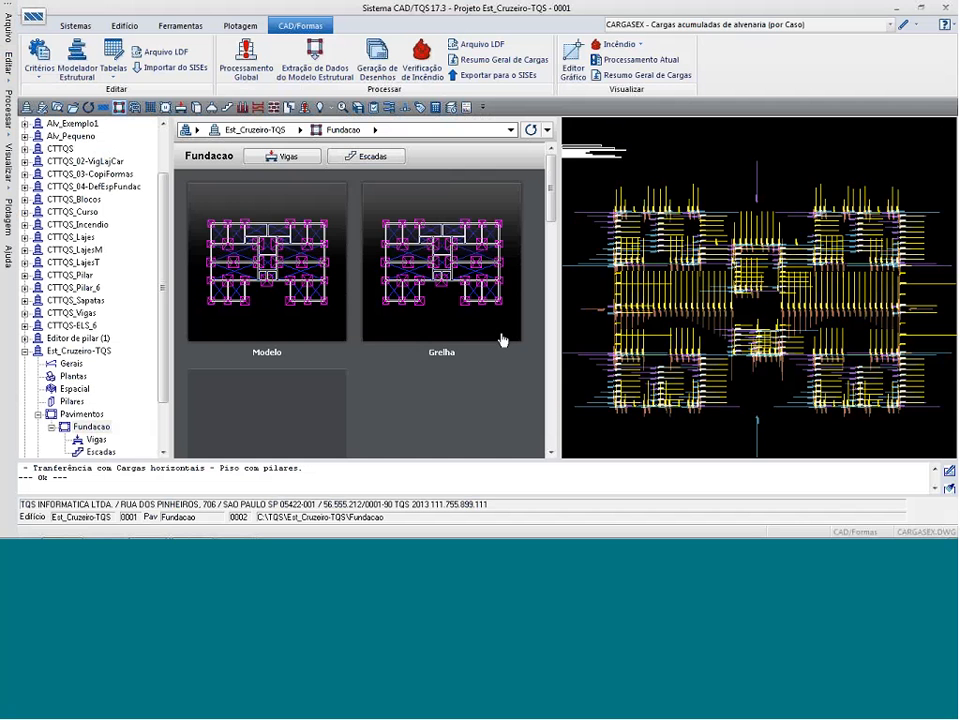
Examine the Casos de vento nas plantas de formas wind option in Est_Cruzeiro-TQS's building data, and abandon any changes.
{"action": "left_click", "coordinate": [43, 108]}
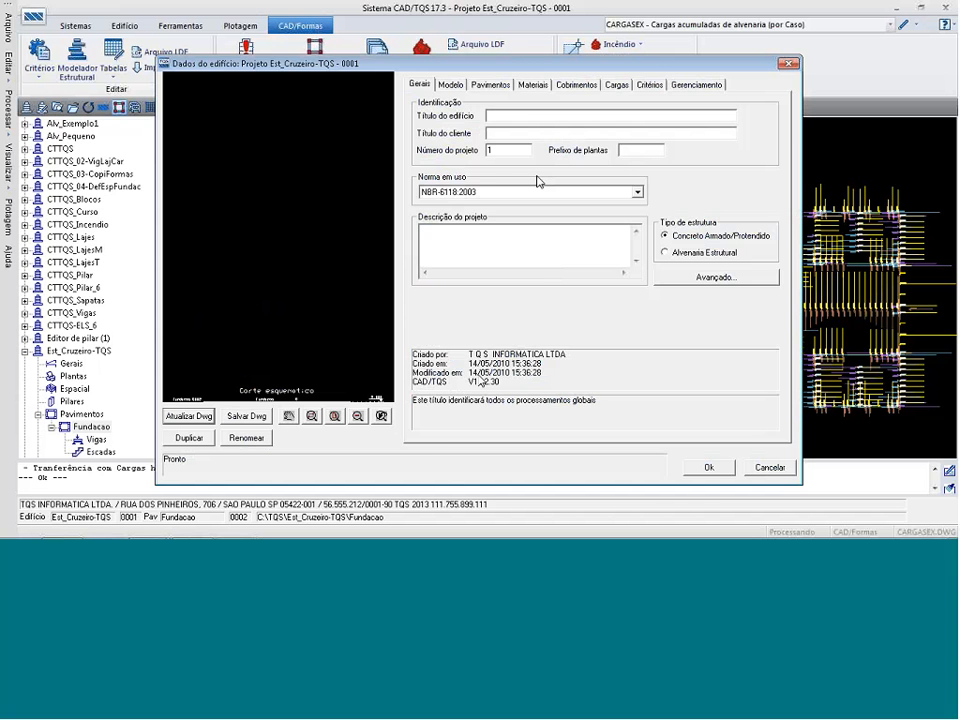
{"action": "left_click", "coordinate": [616, 84]}
{"action": "left_click", "coordinate": [462, 105]}
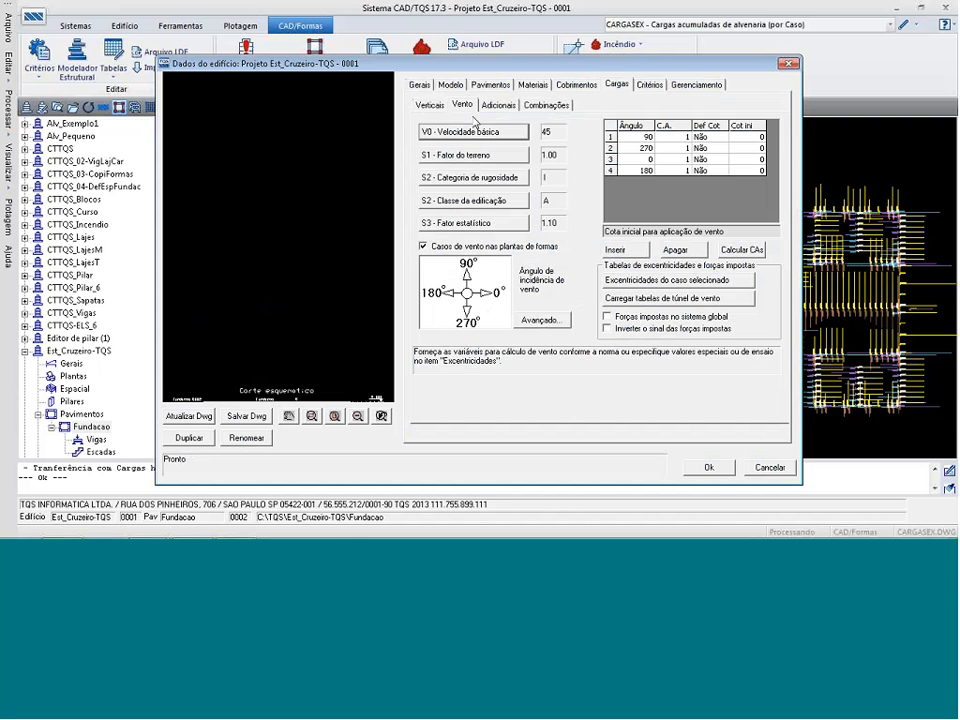
{"action": "left_click", "coordinate": [423, 246]}
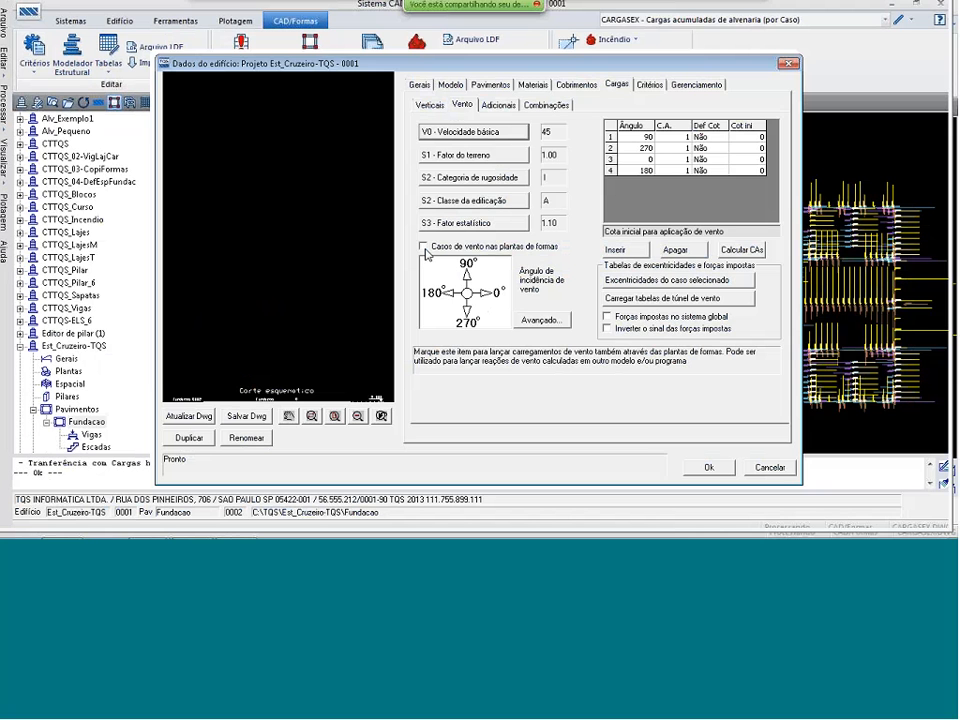
{"action": "left_click", "coordinate": [424, 247]}
{"action": "left_click", "coordinate": [423, 246]}
{"action": "left_click", "coordinate": [424, 246]}
{"action": "left_click", "coordinate": [762, 463]}
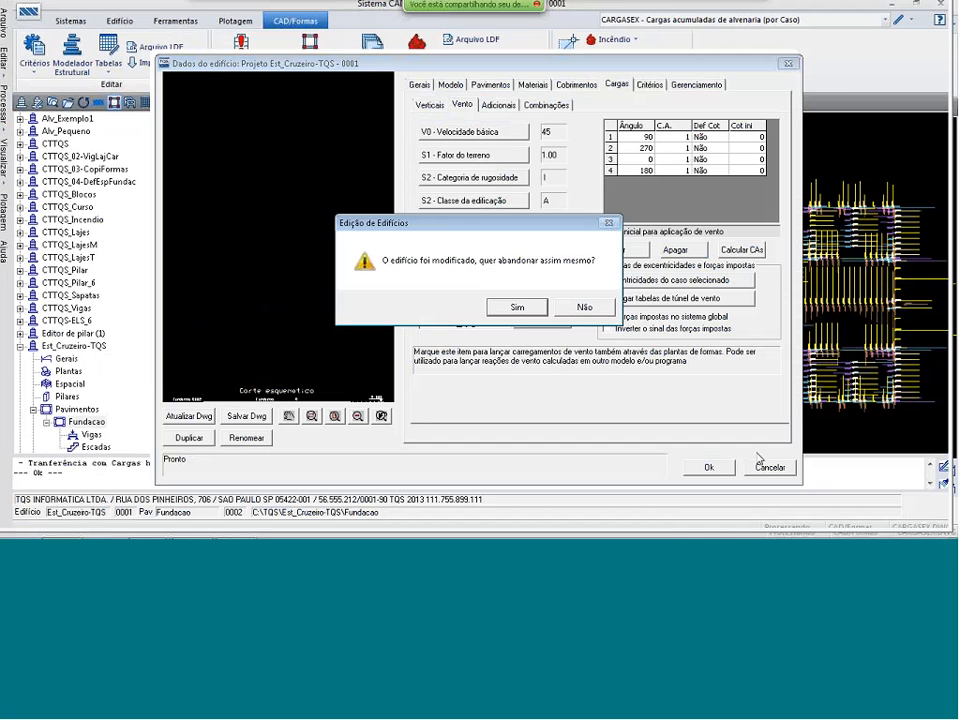
{"action": "left_click", "coordinate": [565, 308]}
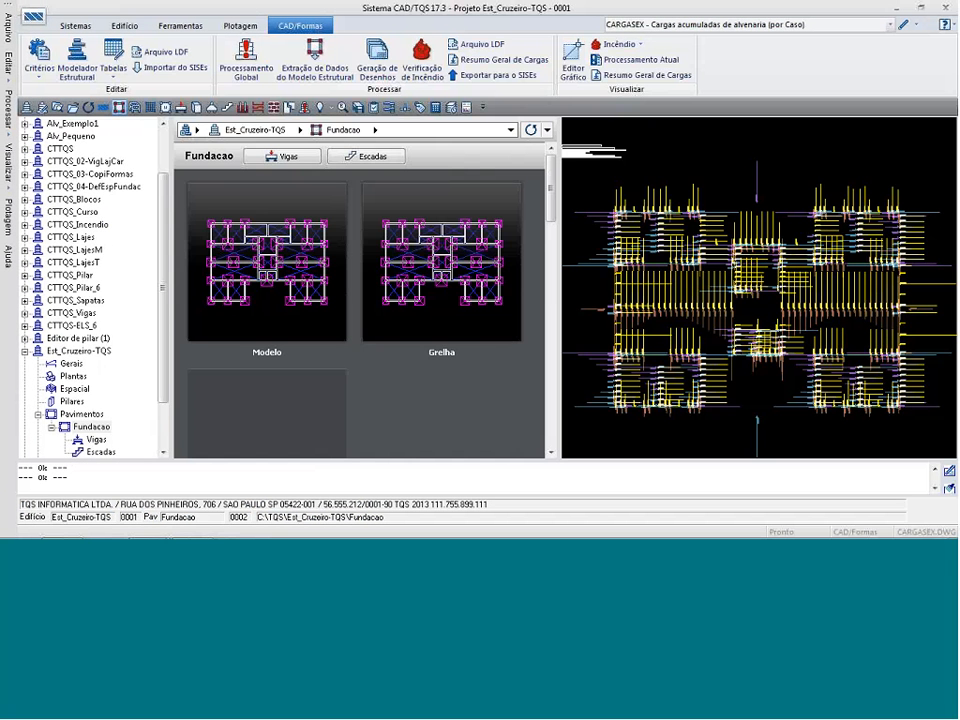
Switch to the 1oPav floor of the Alv_Cruzeiro-TQS masonry building.
{"action": "key", "text": "alt+Tab"}
{"action": "key", "text": "alt+Tab"}
{"action": "scroll", "coordinate": [155, 346], "scroll_direction": "up", "scroll_amount": 5}
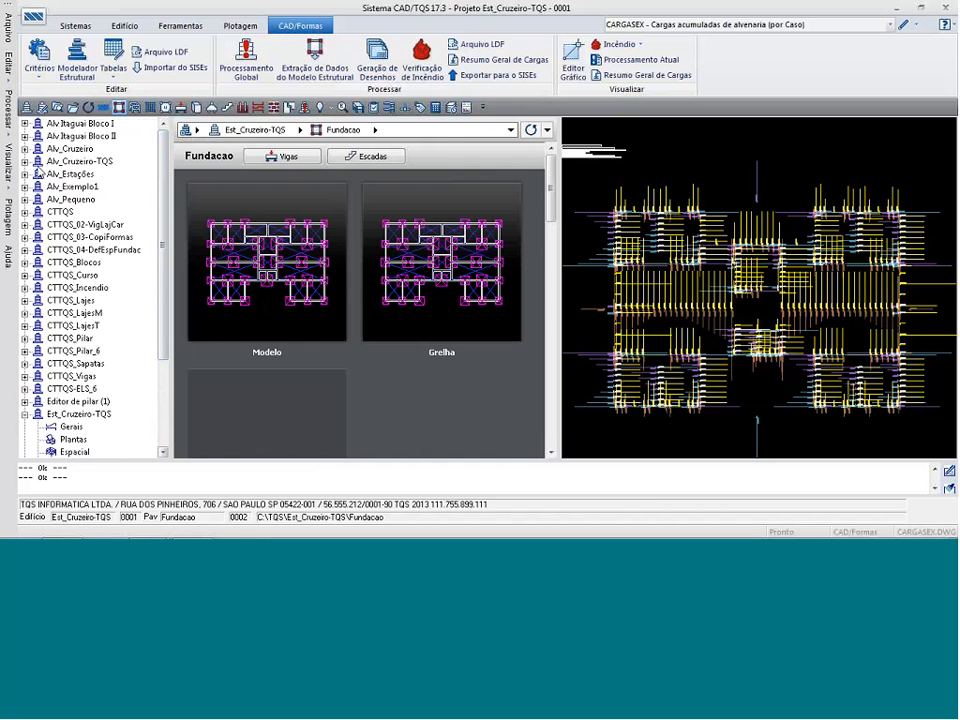
{"action": "left_click", "coordinate": [25, 161]}
{"action": "double_click", "coordinate": [80, 262]}
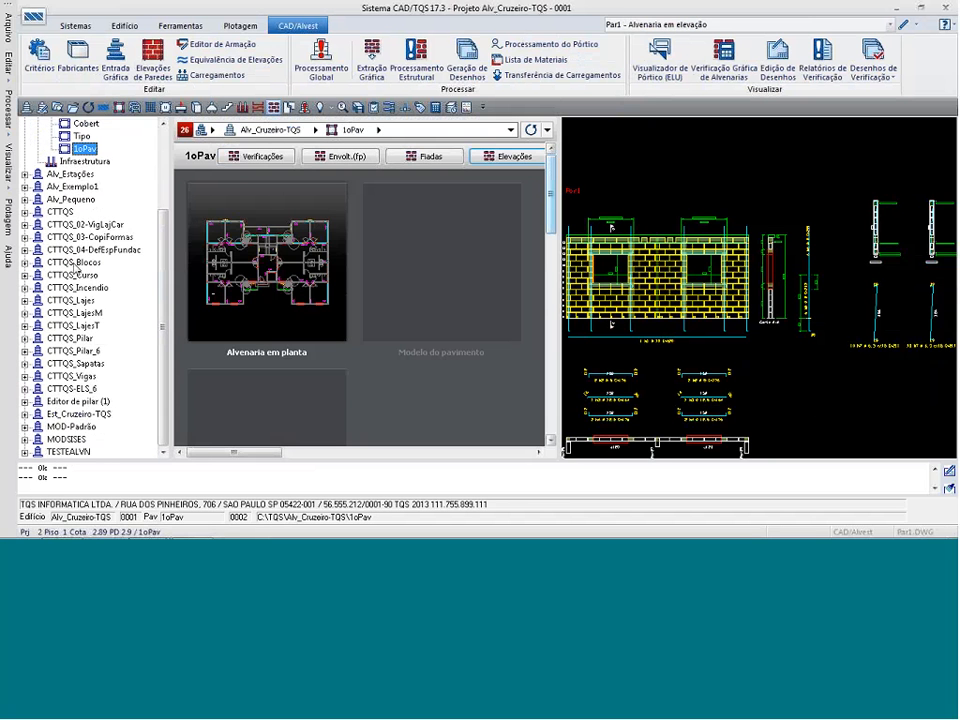
{"action": "left_click_drag", "start_coordinate": [165, 266], "coordinate": [174, 228]}
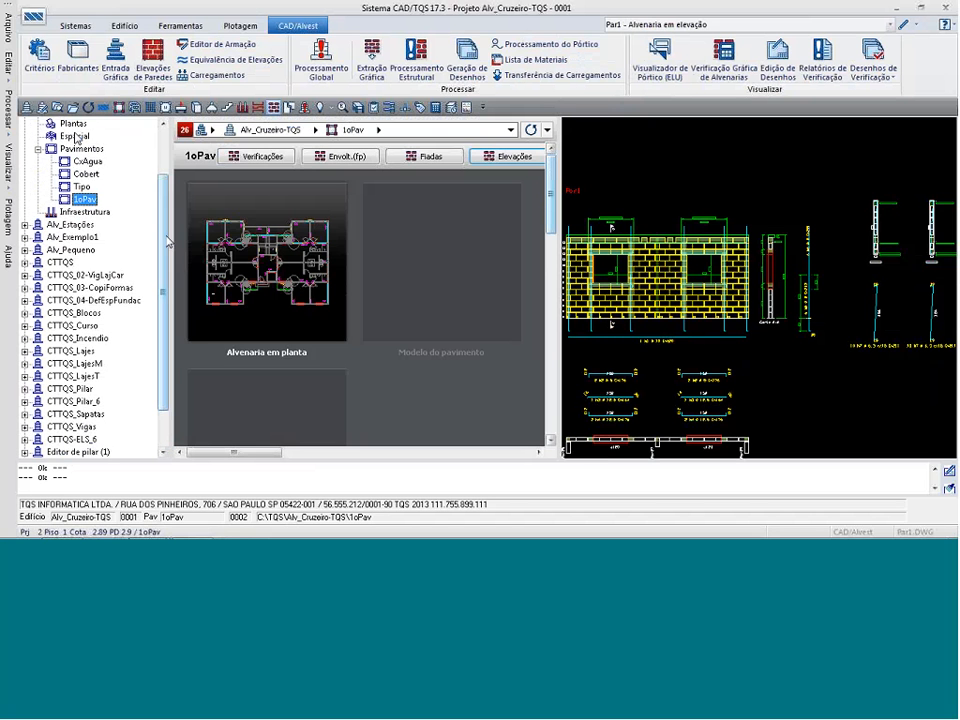
{"action": "scroll", "coordinate": [76, 138], "scroll_direction": "up", "scroll_amount": 1}
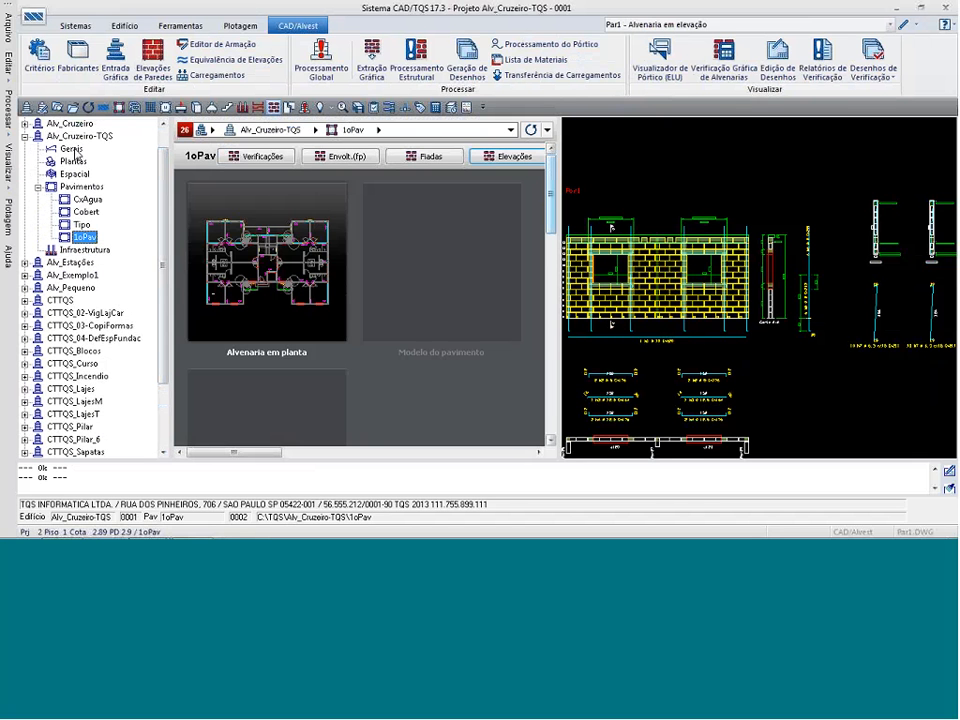
Run a test transfer of the 1oPav masonry loads to Alv_Cruzeiro-TQS's own Gerais folder, treating it as a pilotis floor with columns.
{"action": "left_click", "coordinate": [537, 76]}
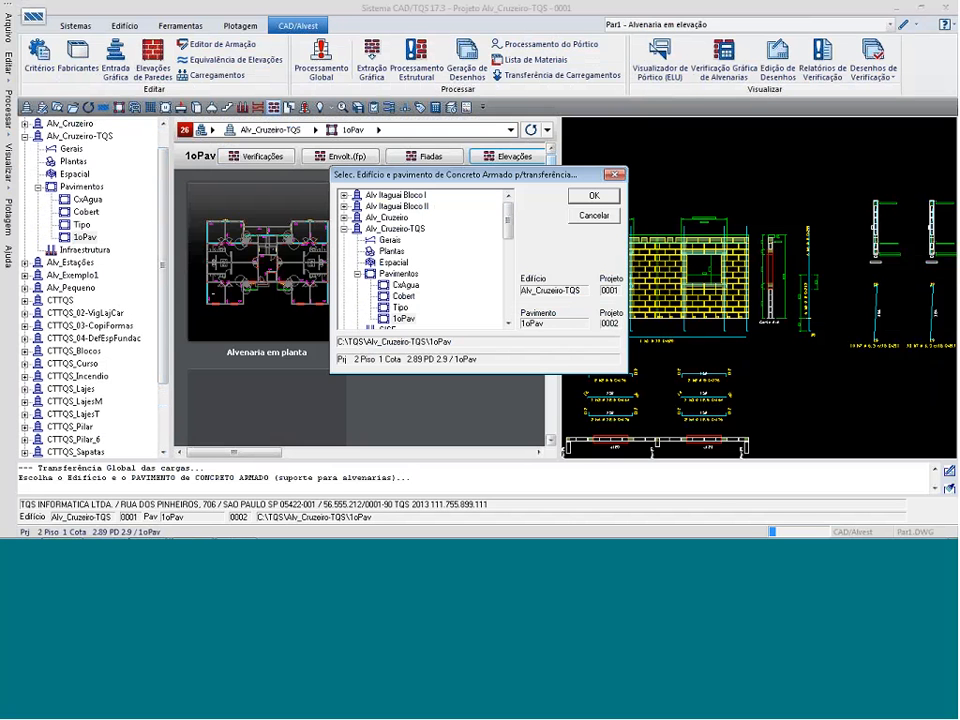
{"action": "left_click", "coordinate": [390, 241]}
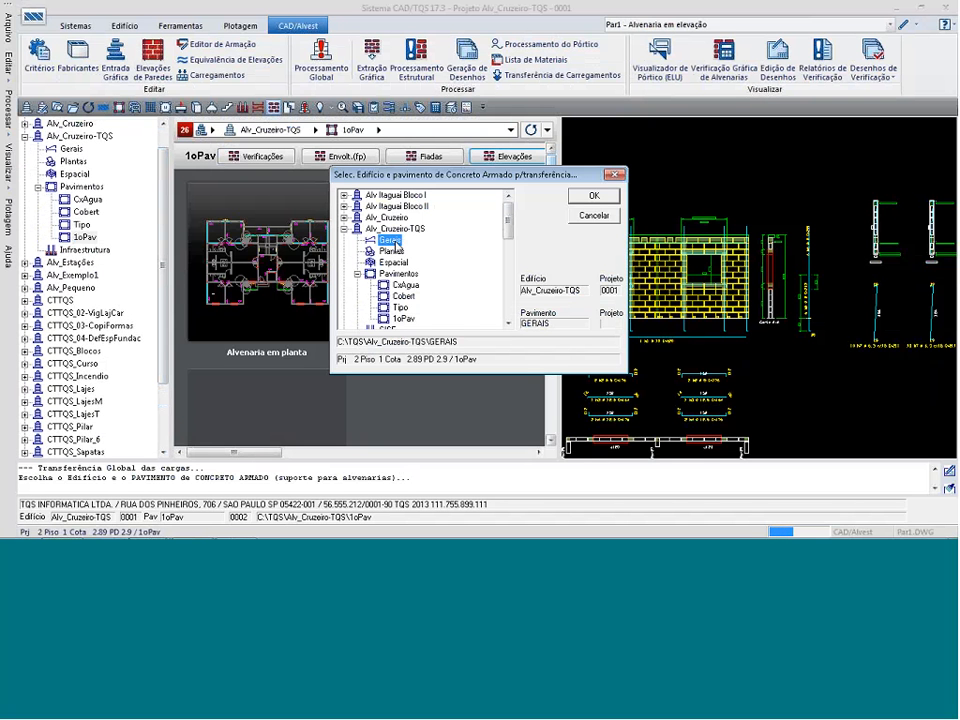
{"action": "double_click", "coordinate": [396, 243]}
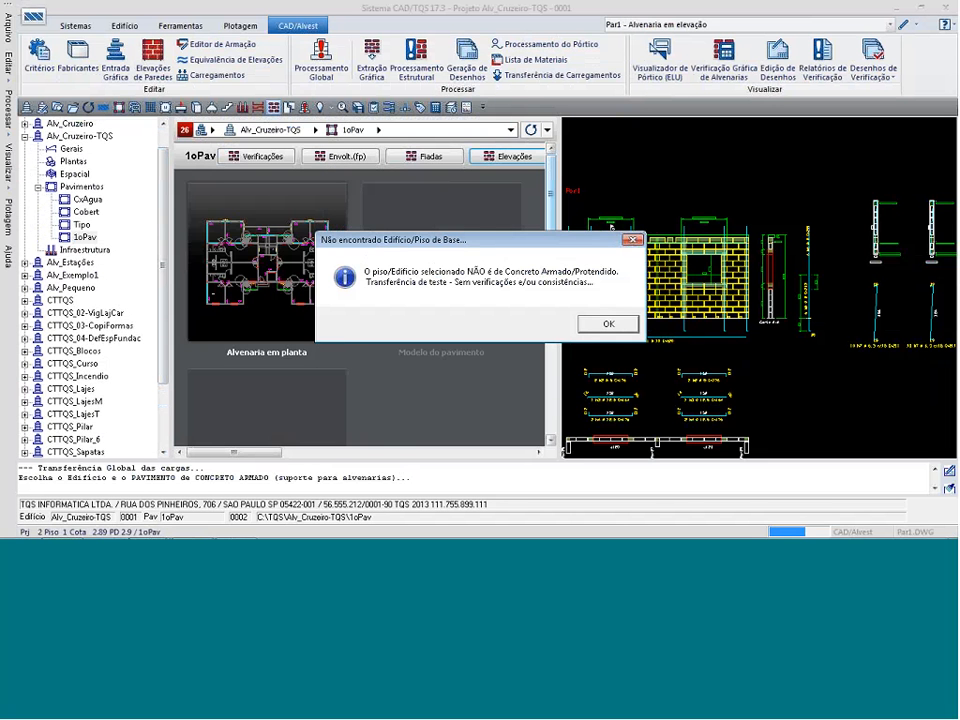
{"action": "left_click", "coordinate": [603, 325]}
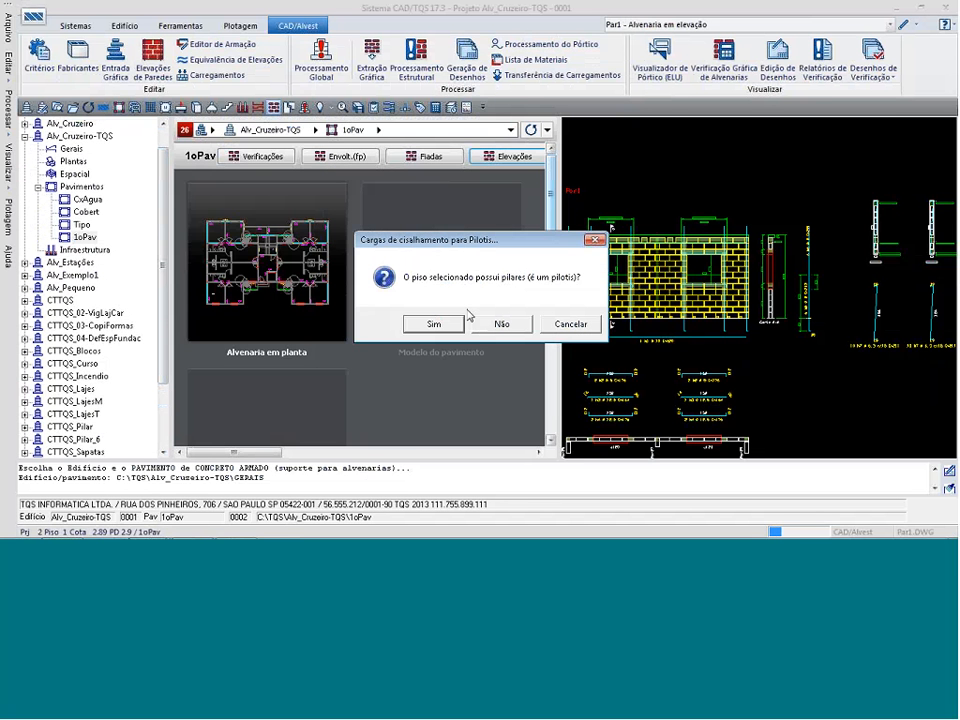
{"action": "left_click", "coordinate": [426, 323]}
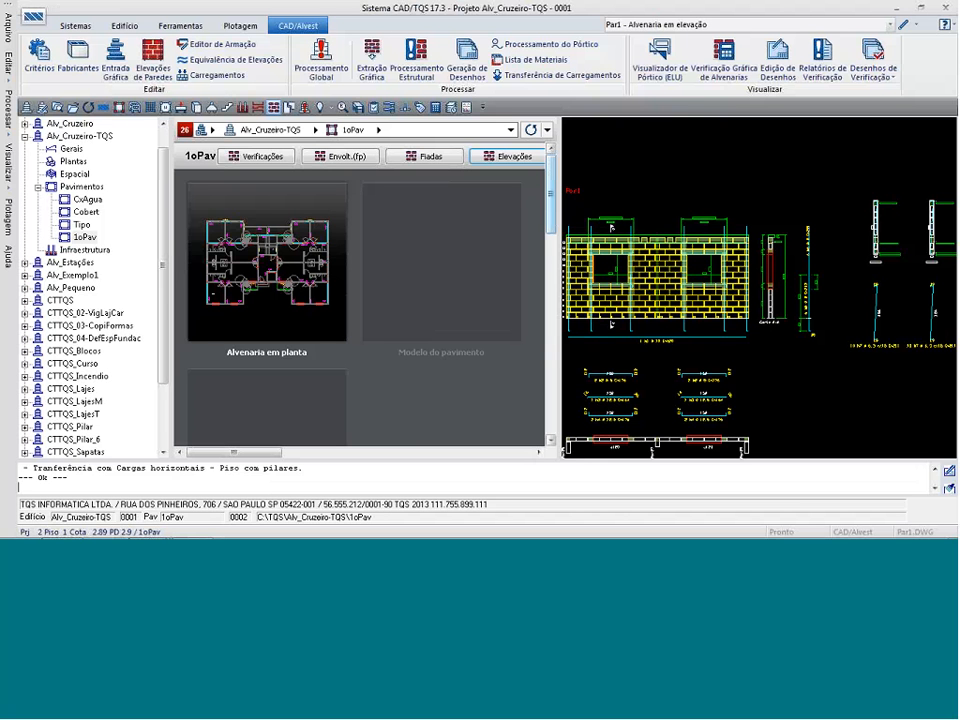
Open the CARGASEX load drawing from Alv_Cruzeiro-TQS's Gerais folder, view its full extents, and close it.
{"action": "left_click", "coordinate": [76, 150]}
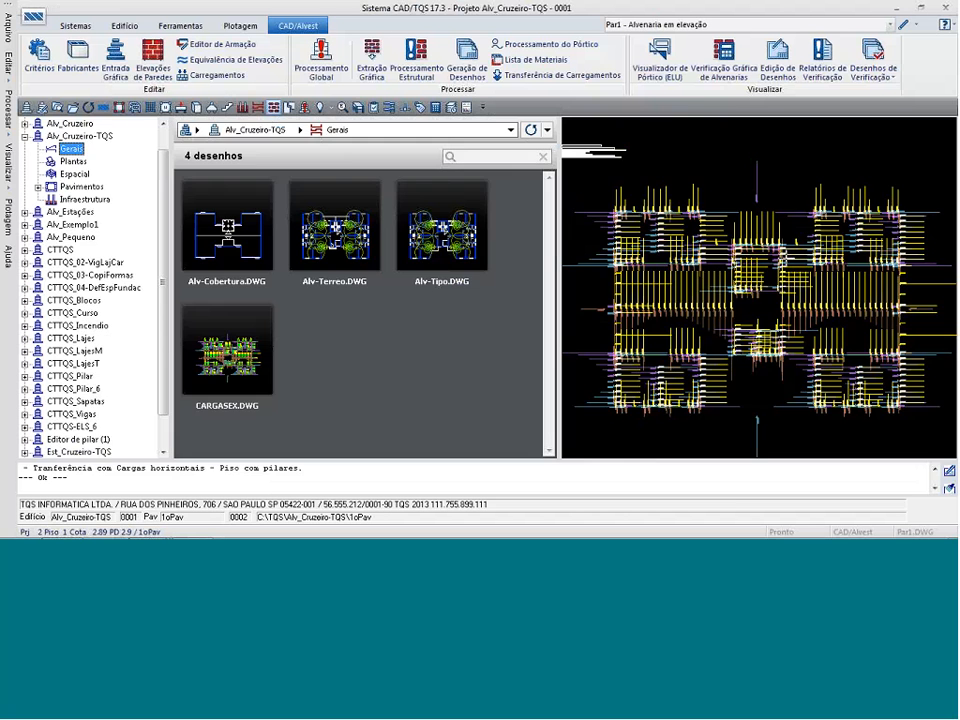
{"action": "double_click", "coordinate": [228, 351]}
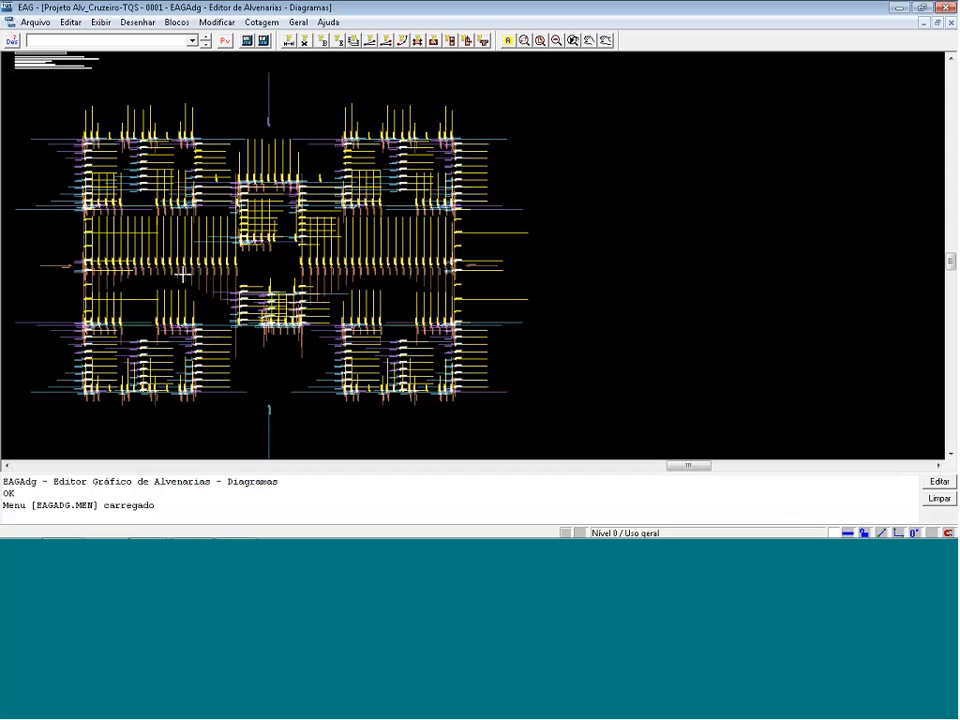
{"action": "key", "text": "shift+F8"}
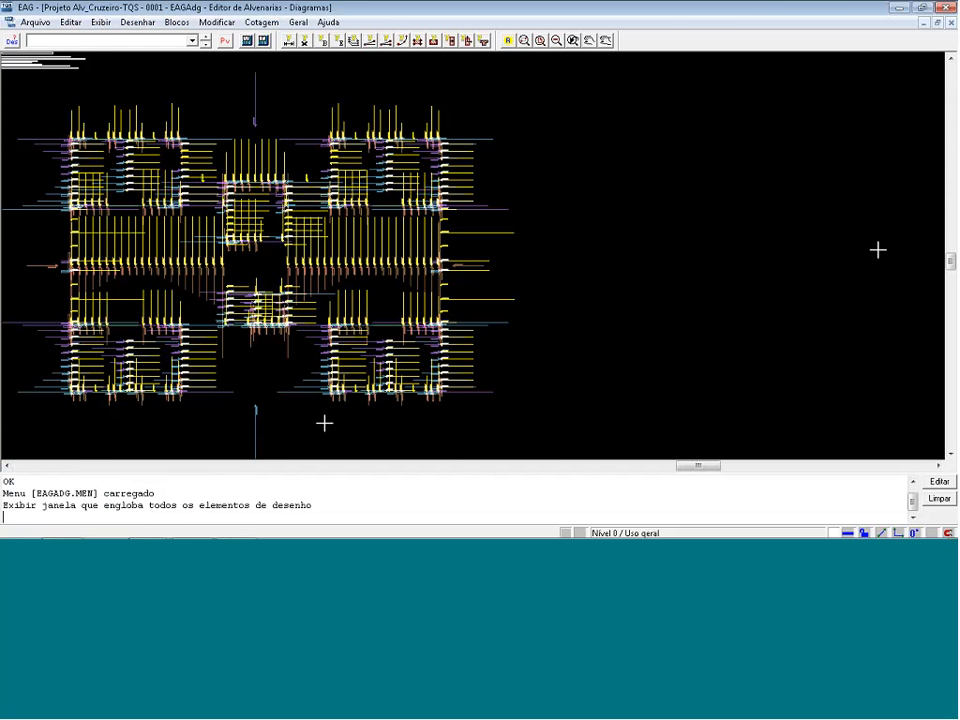
{"action": "left_click", "coordinate": [945, 7]}
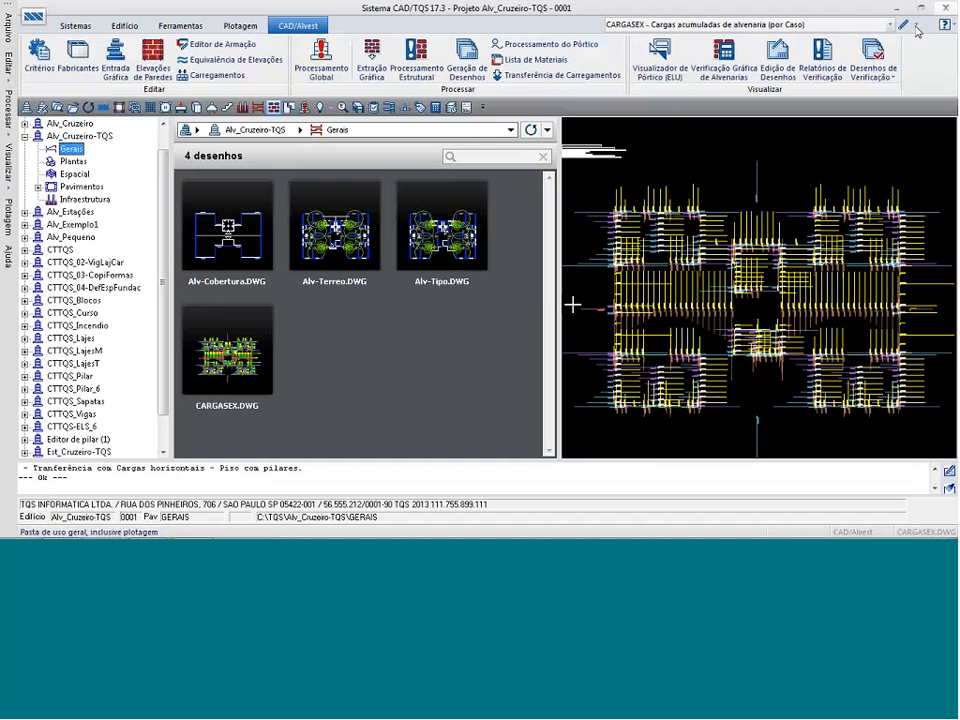
{"action": "key", "text": "alt+Tab"}
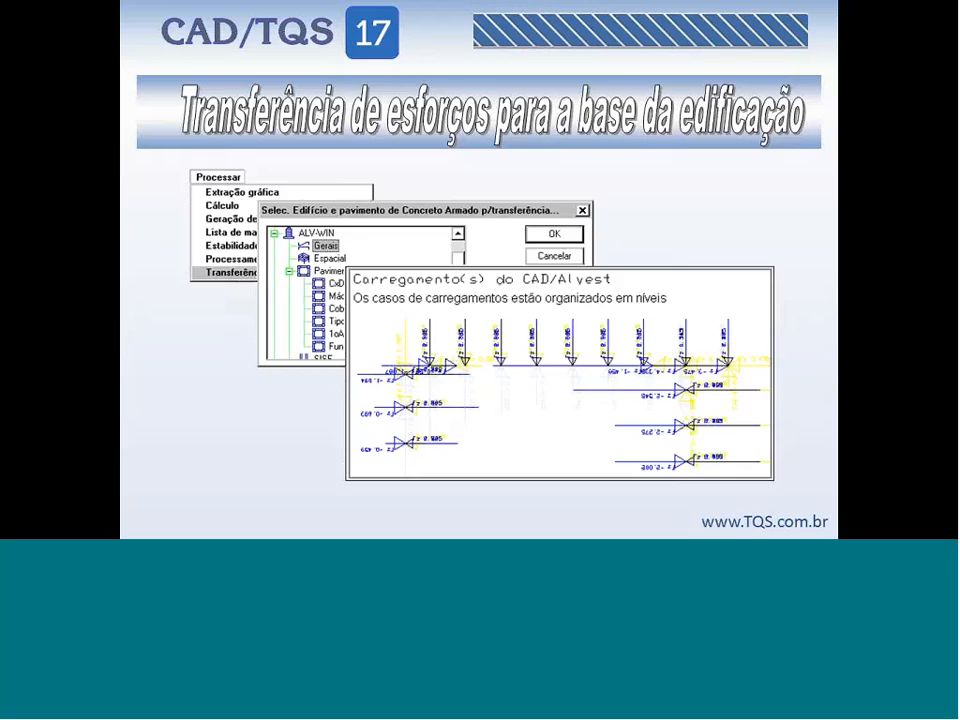
{"action": "key", "text": "Right"}
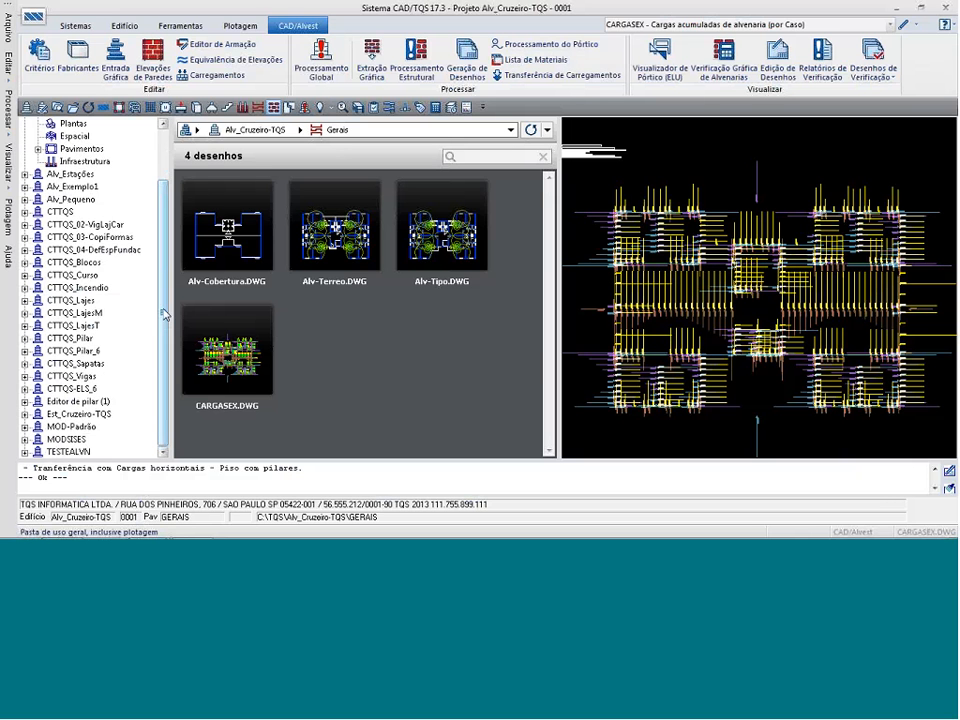
Open the masonry plan of the Térreo floor of the Alv_Estações building in the graphic editor.
{"action": "scroll", "coordinate": [170, 280], "scroll_direction": "up", "scroll_amount": 1}
{"action": "scroll", "coordinate": [170, 280], "scroll_direction": "up", "scroll_amount": 1}
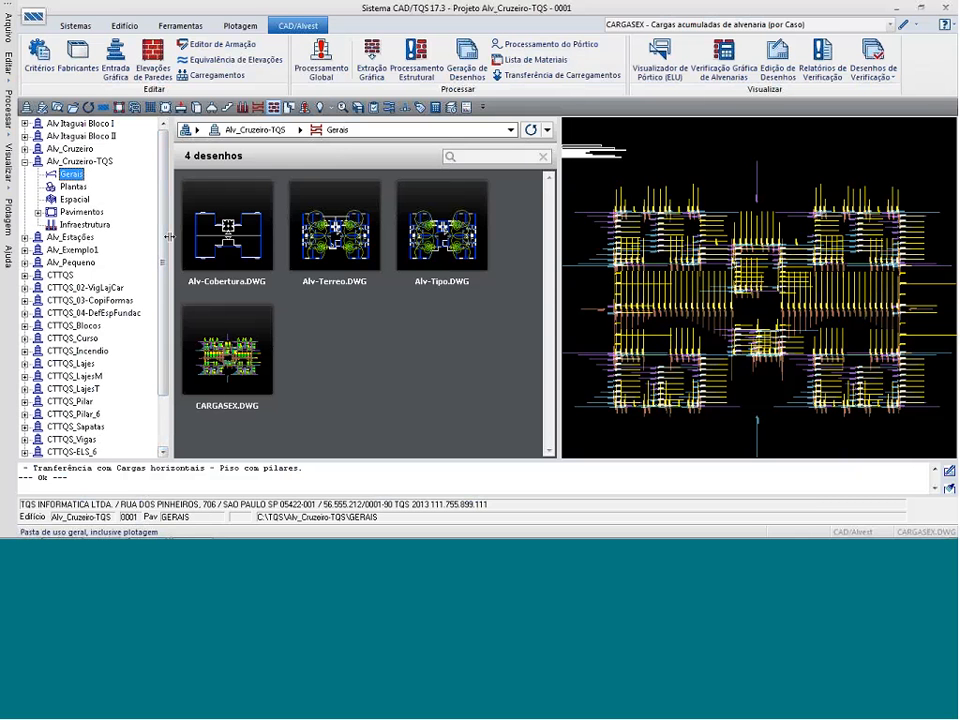
{"action": "left_click", "coordinate": [24, 238]}
{"action": "left_click", "coordinate": [38, 288]}
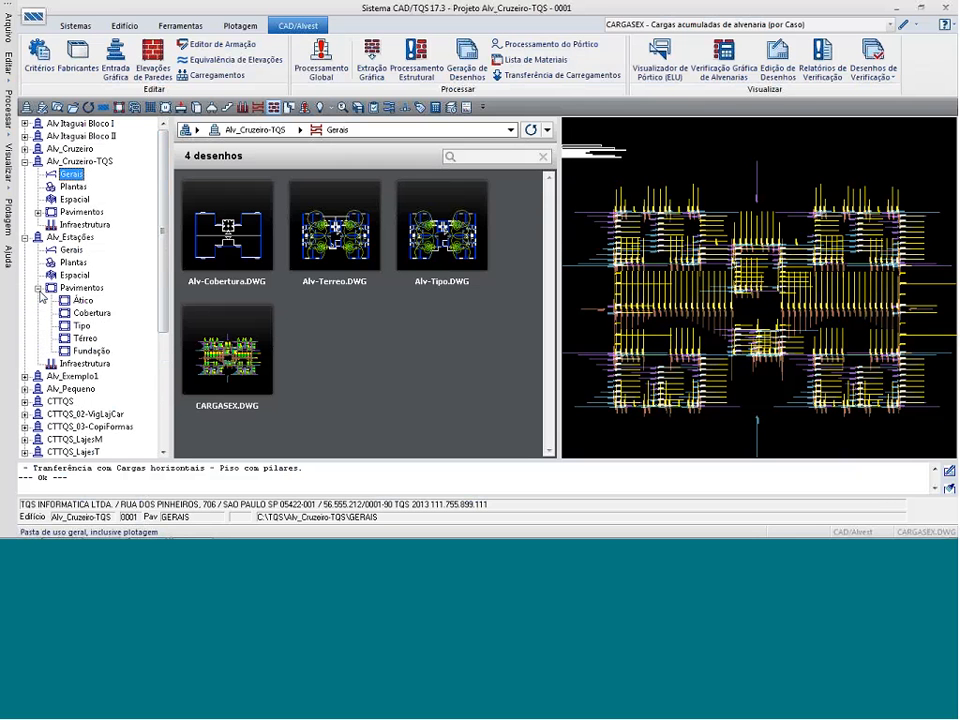
{"action": "left_click", "coordinate": [85, 338]}
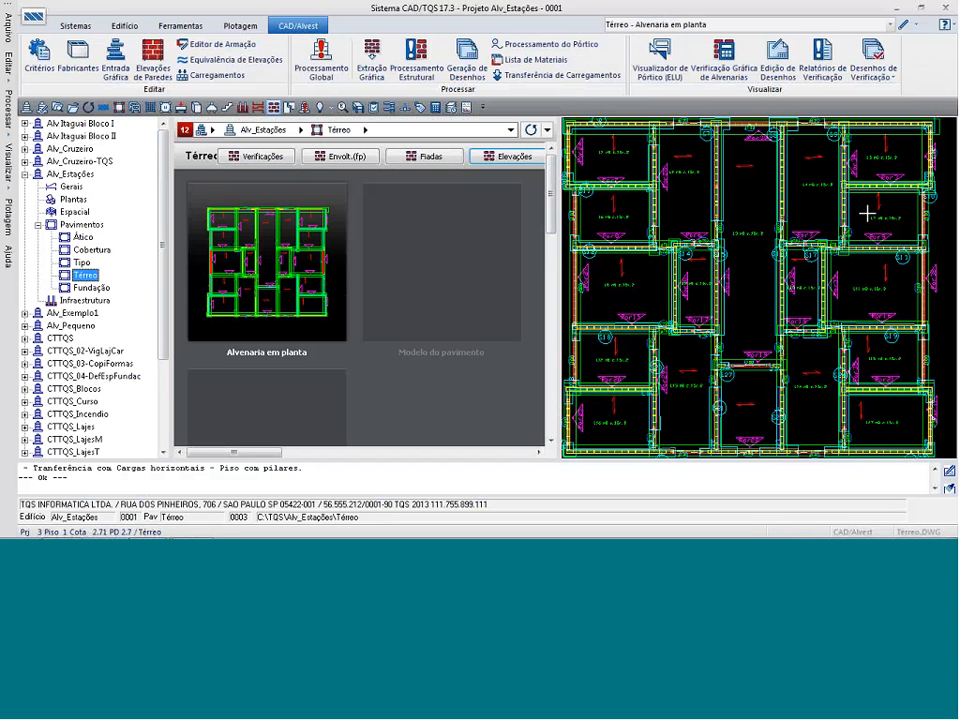
{"action": "left_click", "coordinate": [903, 30]}
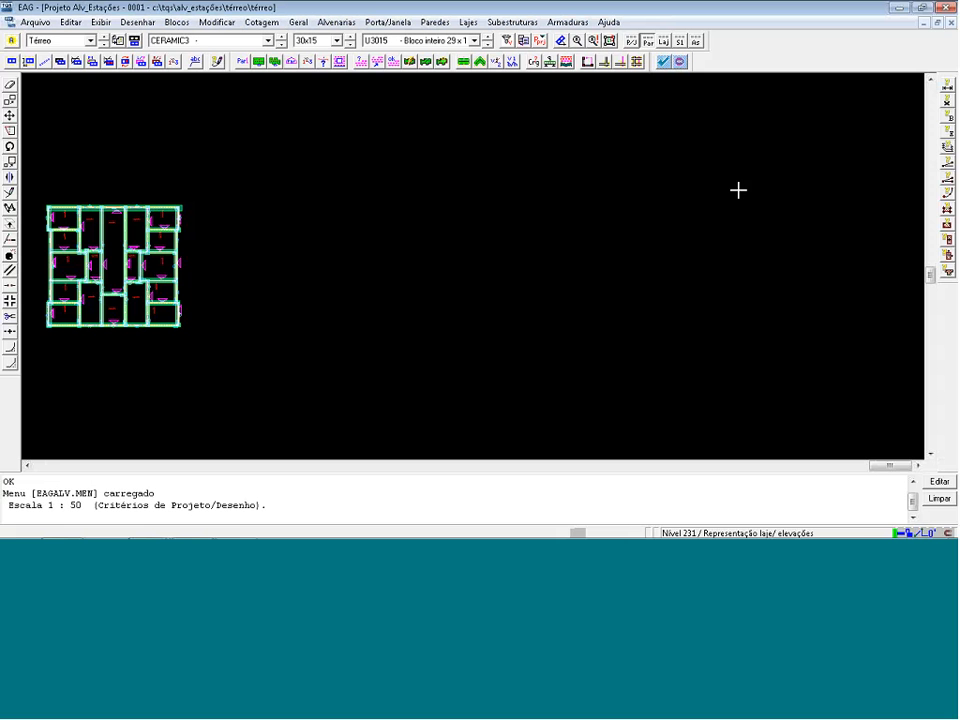
Save the Térreo drawing and run its consistency and error check, then close the error list over the Par8 area.
{"action": "left_click", "coordinate": [593, 42]}
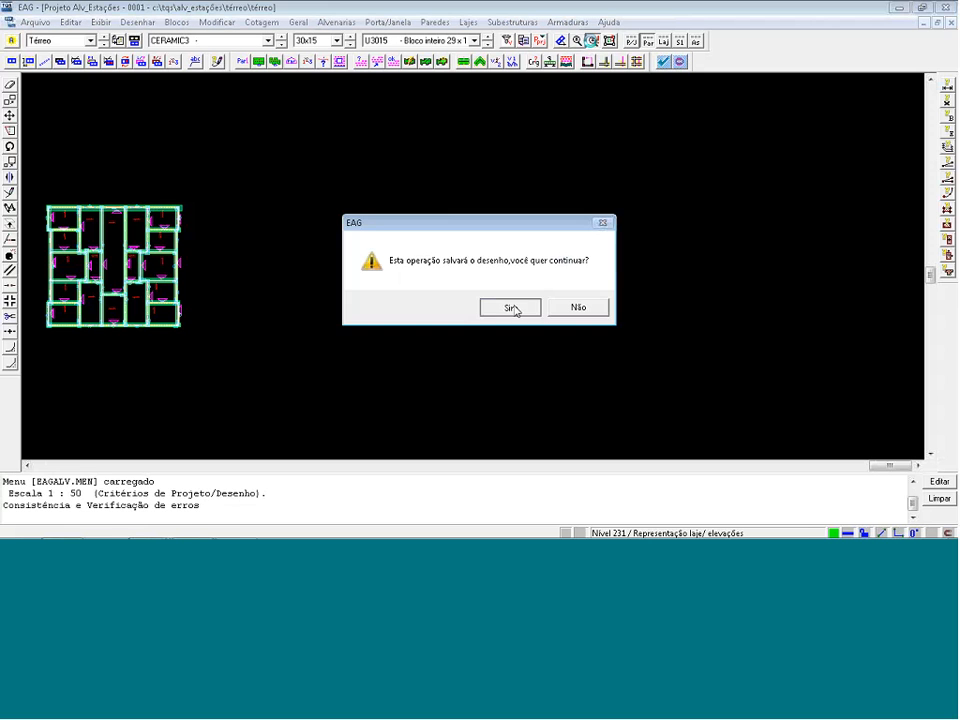
{"action": "left_click", "coordinate": [508, 307]}
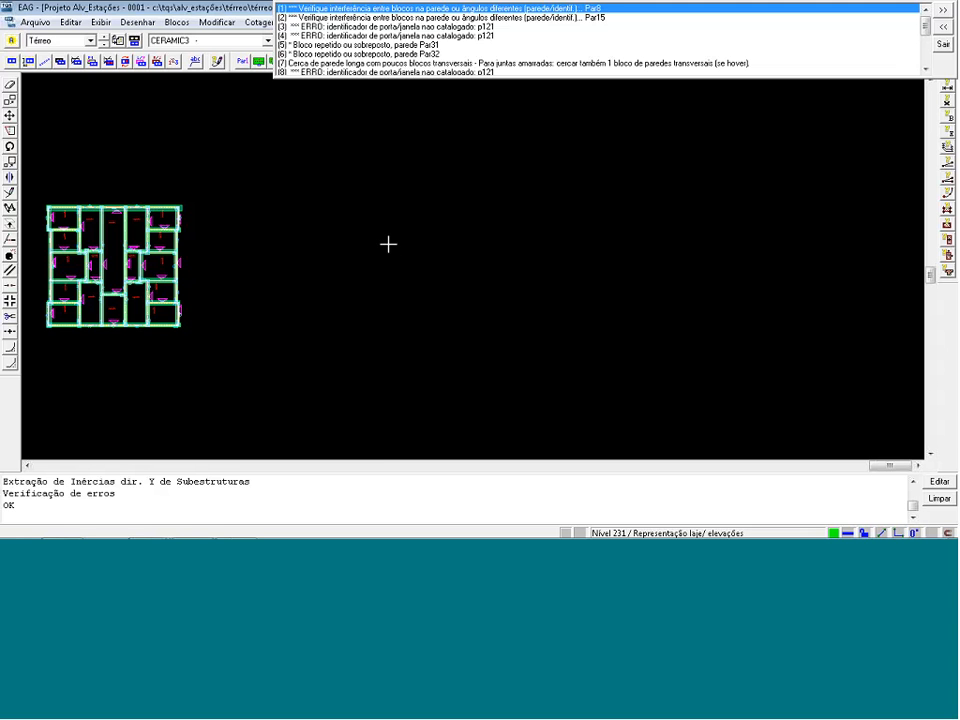
{"action": "key", "text": "F8"}
{"action": "left_click", "coordinate": [33, 291]}
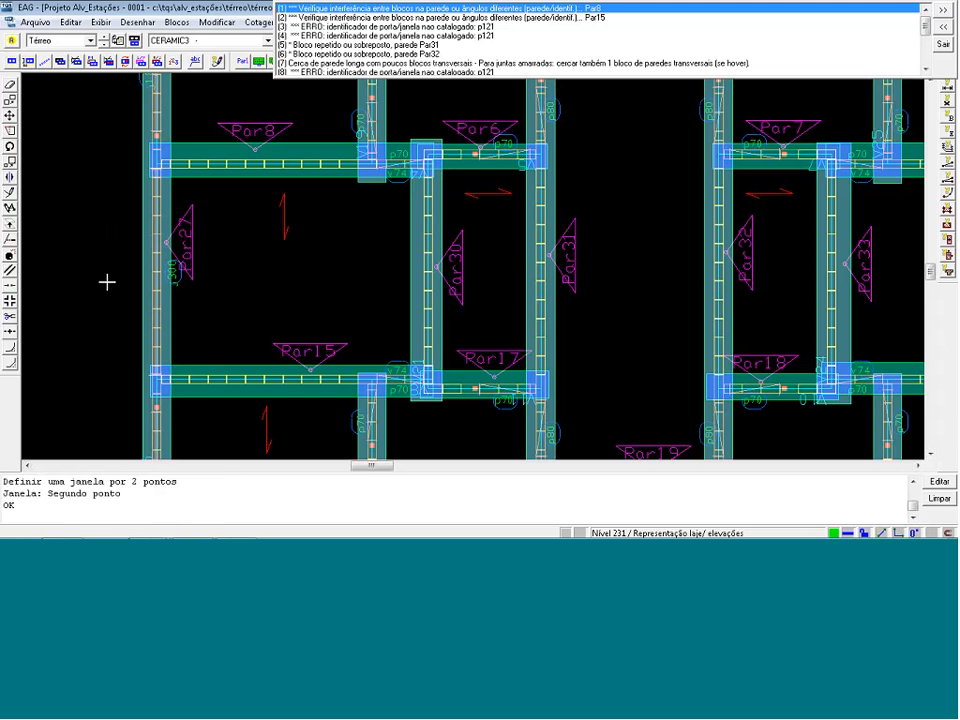
{"action": "left_click", "coordinate": [461, 170]}
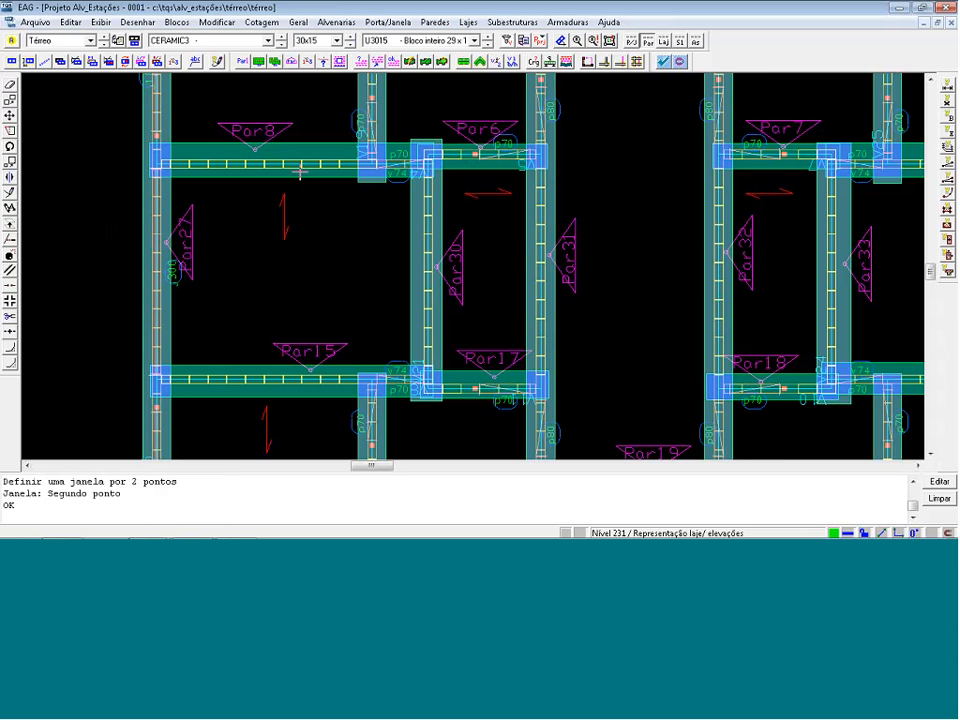
Examine the corner blocks enclosed by wall Par8's fence where it meets Par27 and Par30.
{"action": "scroll", "coordinate": [298, 172], "scroll_direction": "up", "scroll_amount": 1}
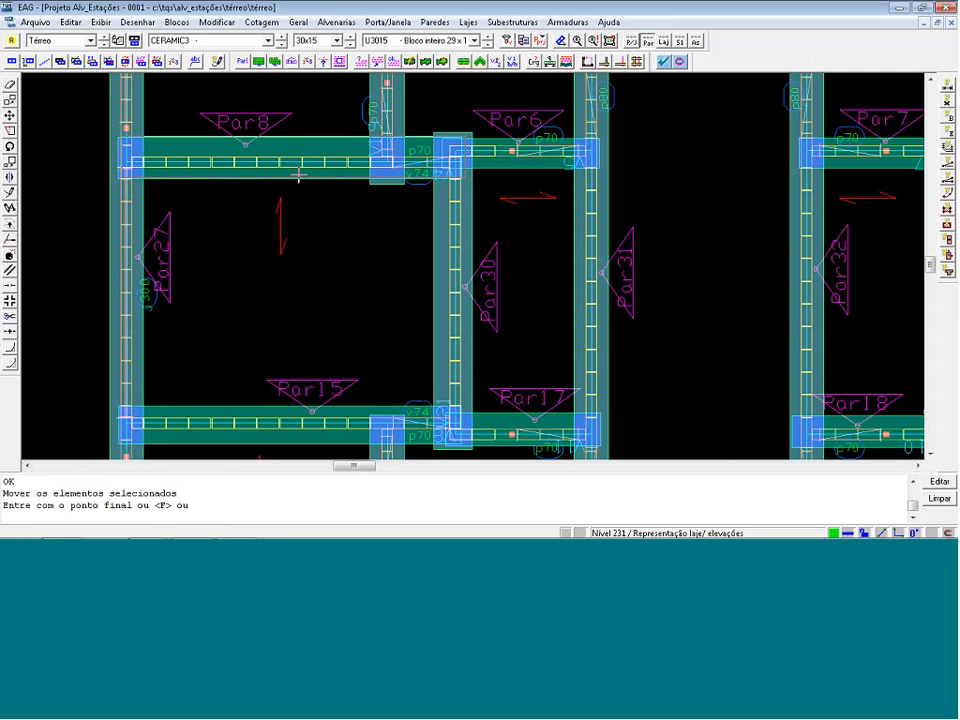
{"action": "scroll", "coordinate": [105, 141], "scroll_direction": "up", "scroll_amount": 1}
{"action": "scroll", "coordinate": [105, 141], "scroll_direction": "up", "scroll_amount": 2}
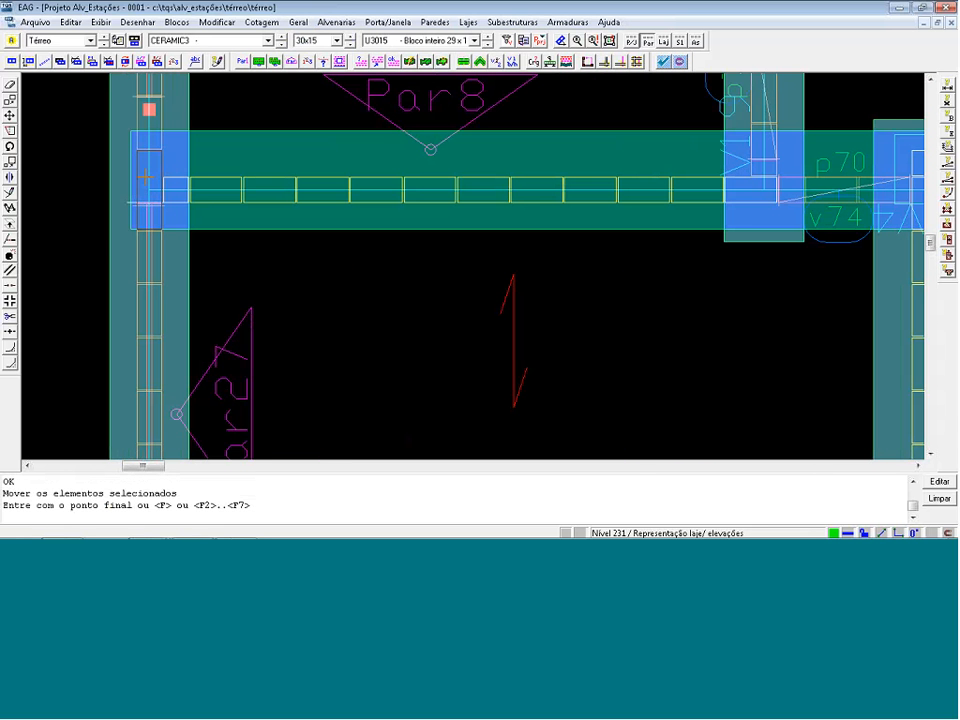
{"action": "scroll", "coordinate": [812, 166], "scroll_direction": "up", "scroll_amount": 1}
{"action": "scroll", "coordinate": [812, 166], "scroll_direction": "up", "scroll_amount": 1}
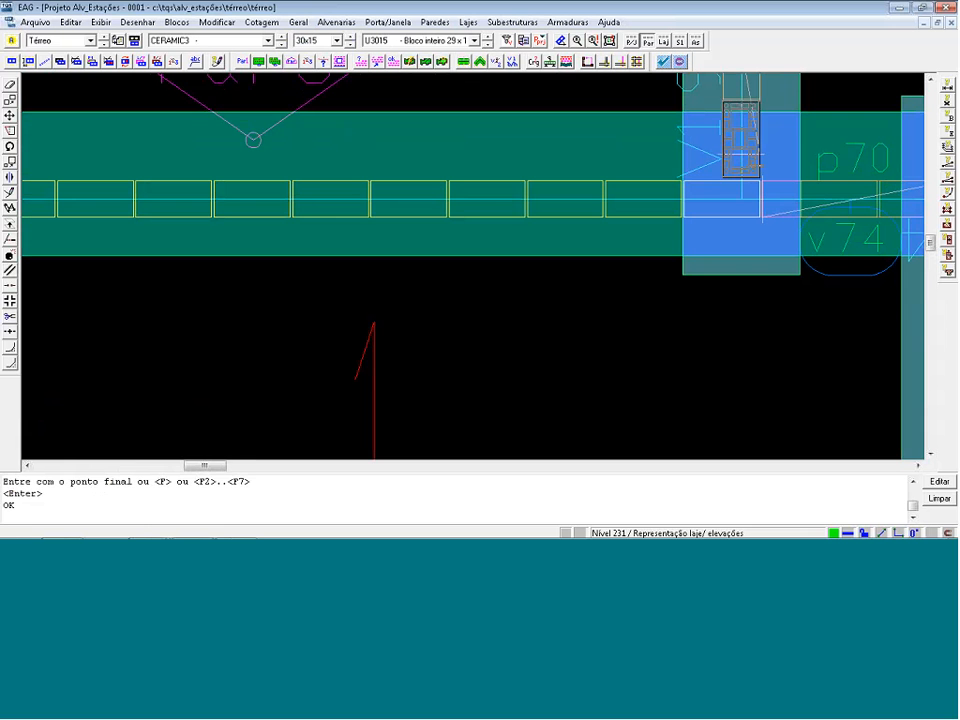
{"action": "scroll", "coordinate": [570, 165], "scroll_direction": "down", "scroll_amount": 4}
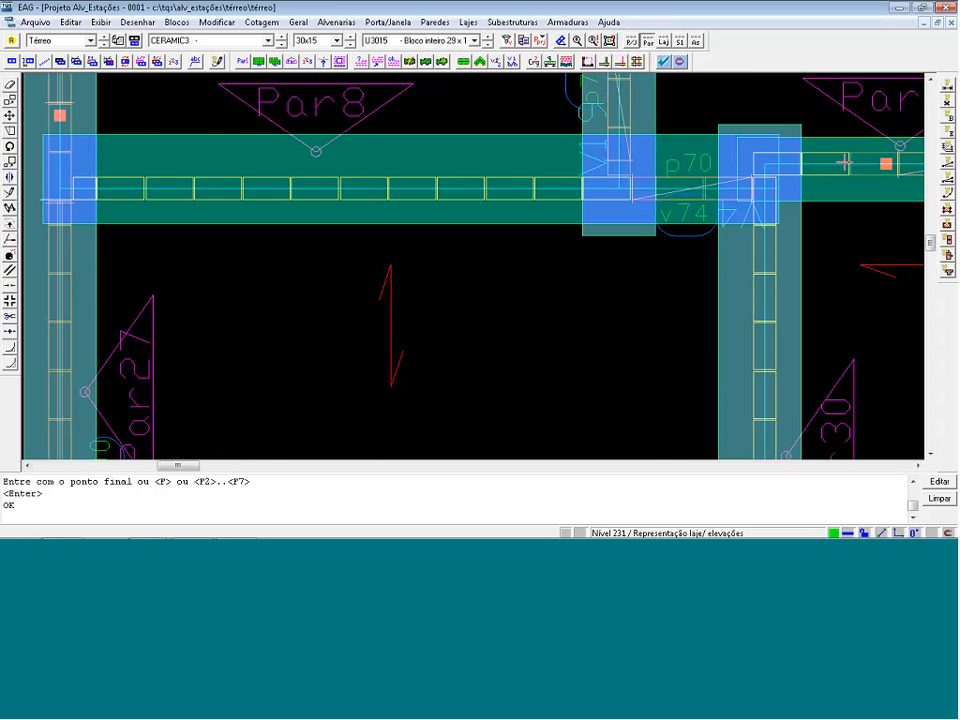
{"action": "scroll", "coordinate": [745, 233], "scroll_direction": "up", "scroll_amount": 4}
{"action": "left_click", "coordinate": [738, 225]}
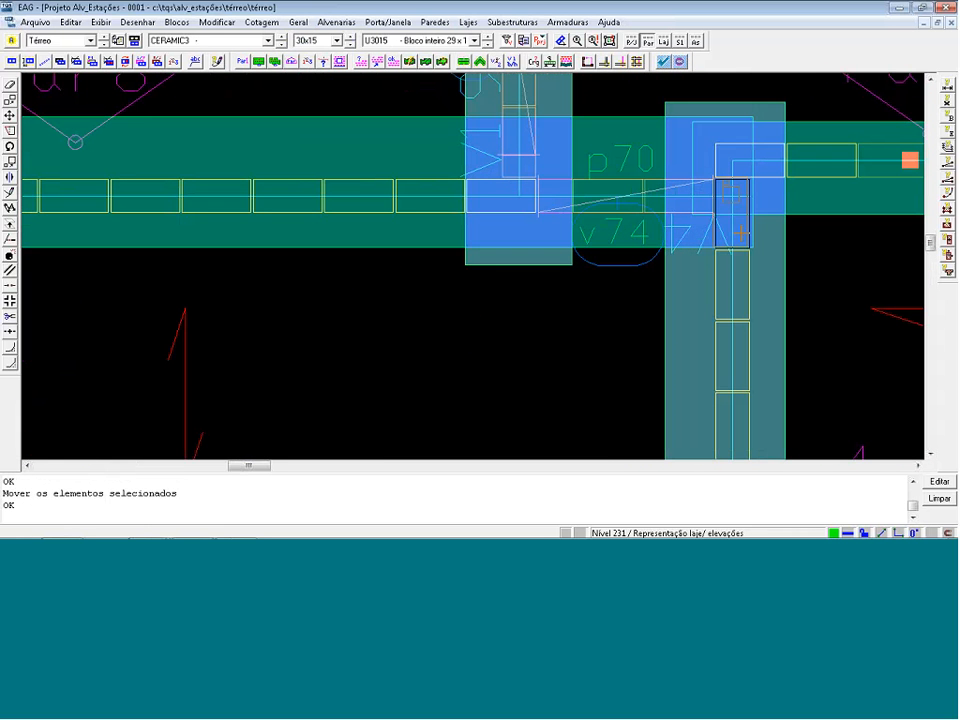
{"action": "mouse_move", "coordinate": [751, 232]}
{"action": "left_mouse_down"}
{"action": "mouse_move", "coordinate": [757, 251]}
{"action": "mouse_move", "coordinate": [745, 234]}
{"action": "mouse_move", "coordinate": [738, 243]}
{"action": "mouse_move", "coordinate": [743, 235]}
{"action": "left_mouse_up"}
{"action": "left_click_drag", "start_coordinate": [775, 176], "coordinate": [767, 188]}
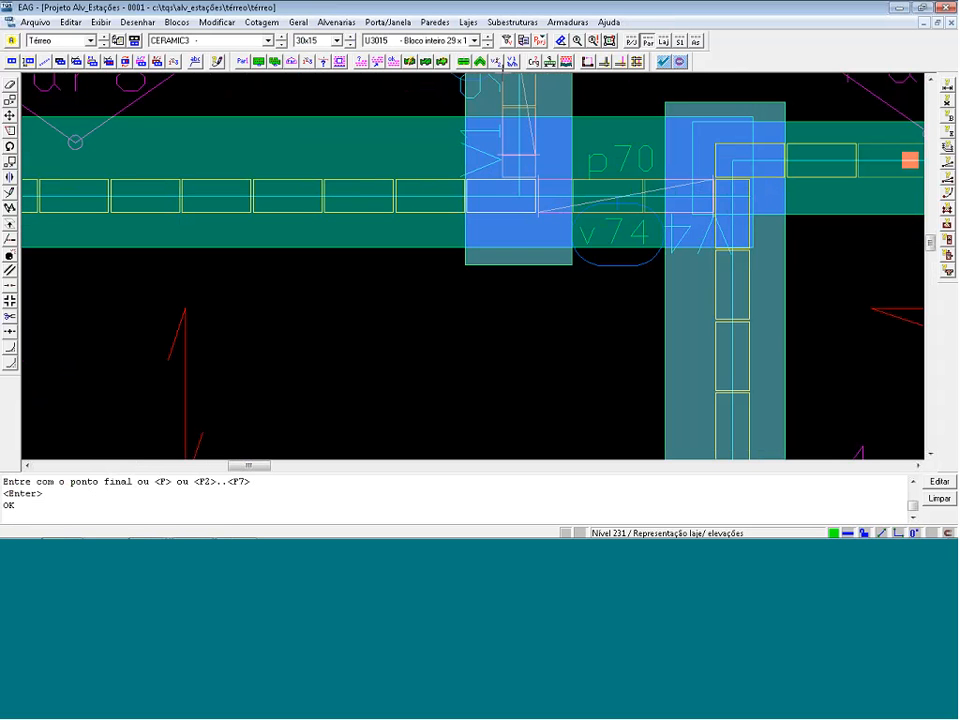
Turn on the display of block holes (Furos de blocos) in the drawing filters.
{"action": "left_click", "coordinate": [507, 41]}
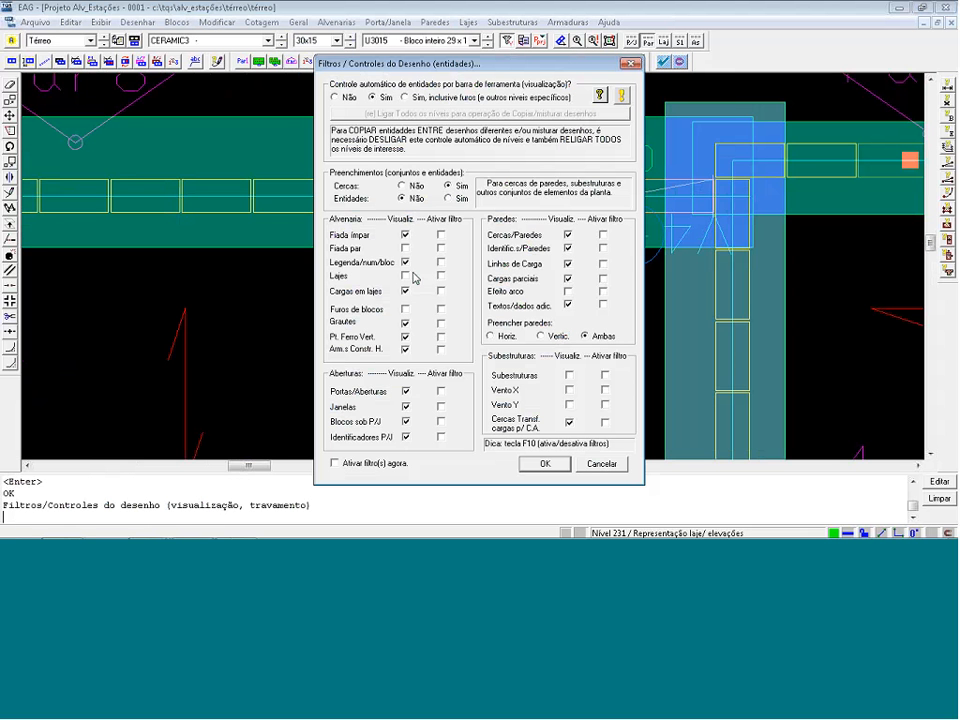
{"action": "left_click", "coordinate": [405, 309]}
{"action": "key", "text": "Return"}
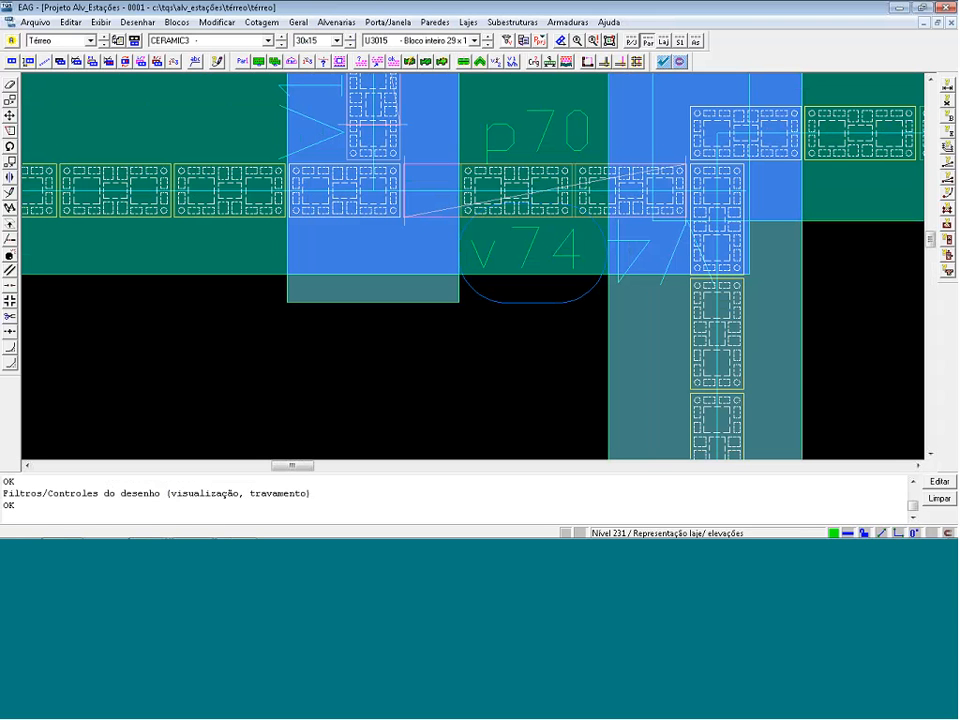
Pull the Par30 end of Par8's fence in slightly to line up with the outer face of the corner block.
{"action": "left_click", "coordinate": [741, 91]}
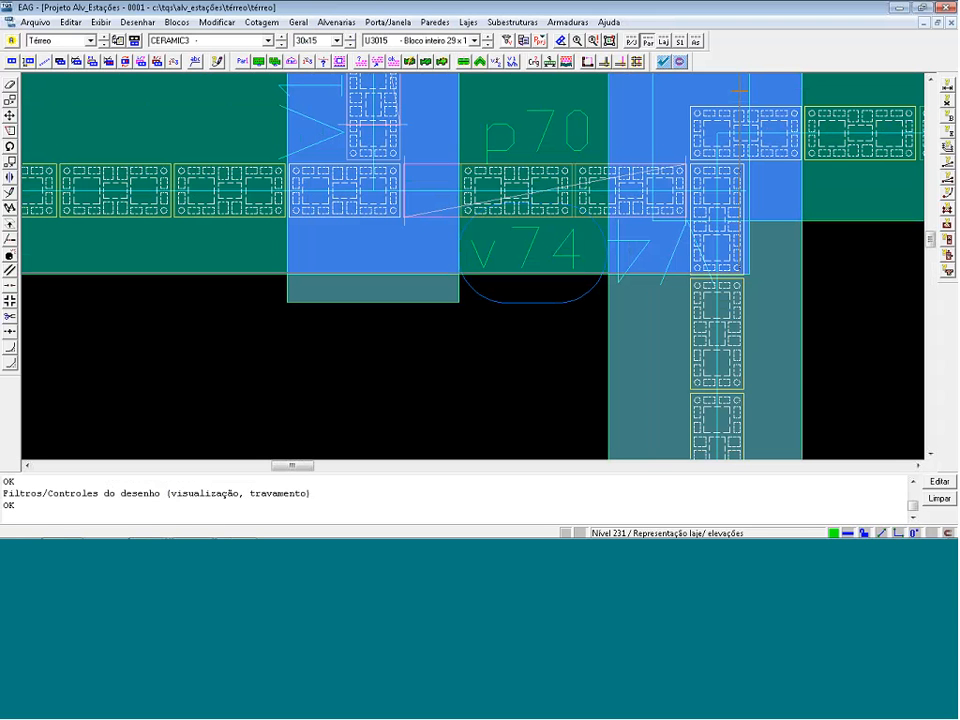
{"action": "left_click", "coordinate": [740, 91]}
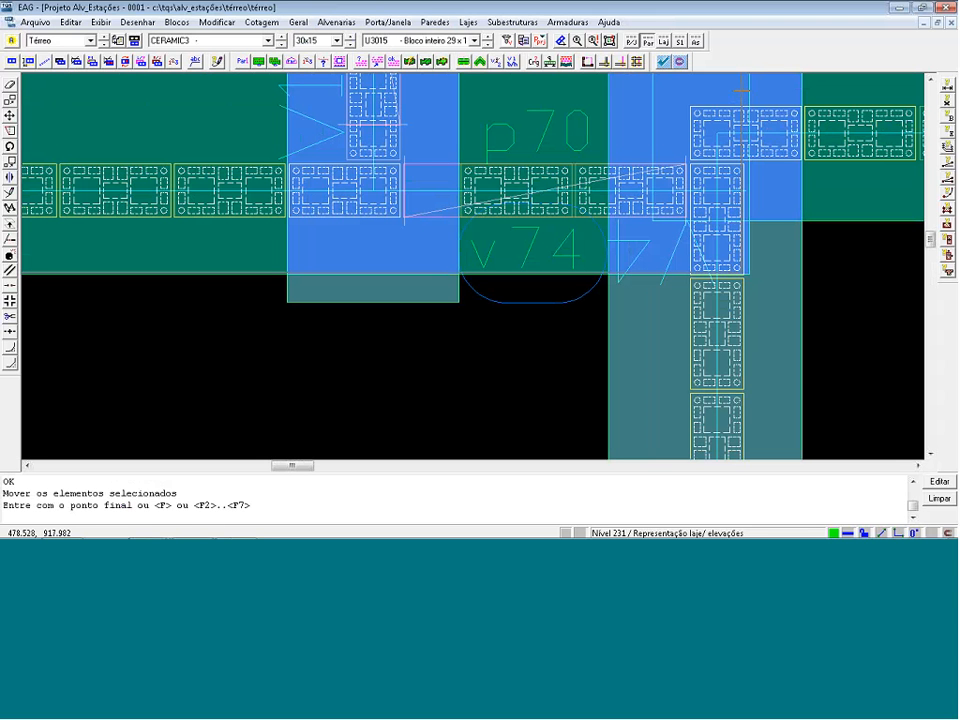
{"action": "left_click", "coordinate": [742, 91]}
Inspect how Par8's fence encloses the blocks at both ends of the wall and around the p70/v74 opening.
{"action": "scroll", "coordinate": [742, 91], "scroll_direction": "down", "scroll_amount": 1}
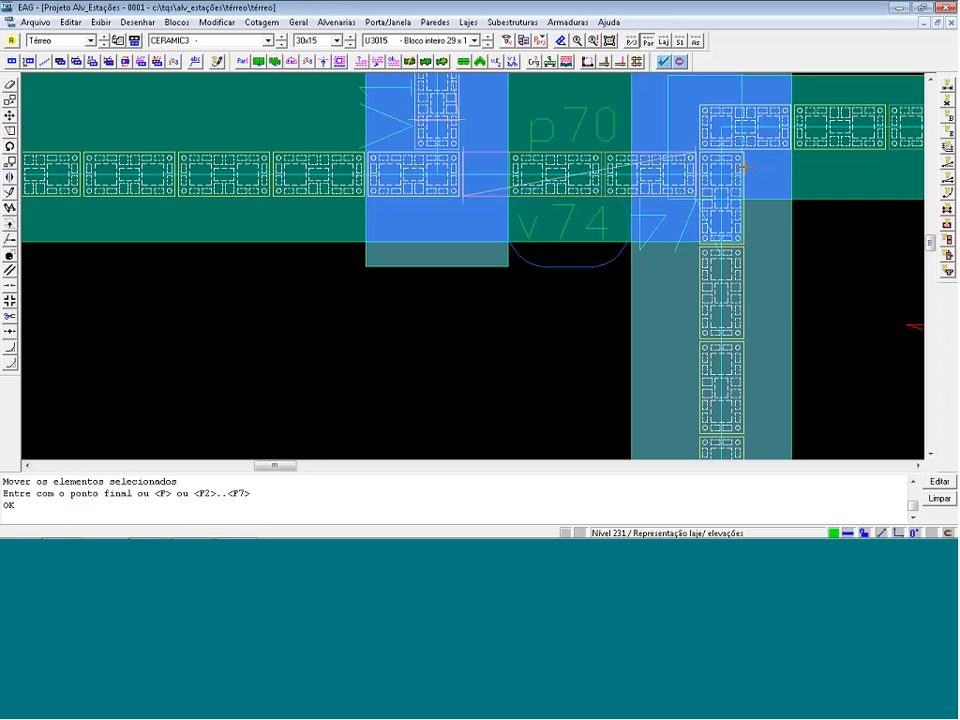
{"action": "scroll", "coordinate": [739, 178], "scroll_direction": "down", "scroll_amount": 1}
{"action": "scroll", "coordinate": [739, 178], "scroll_direction": "up", "scroll_amount": 5}
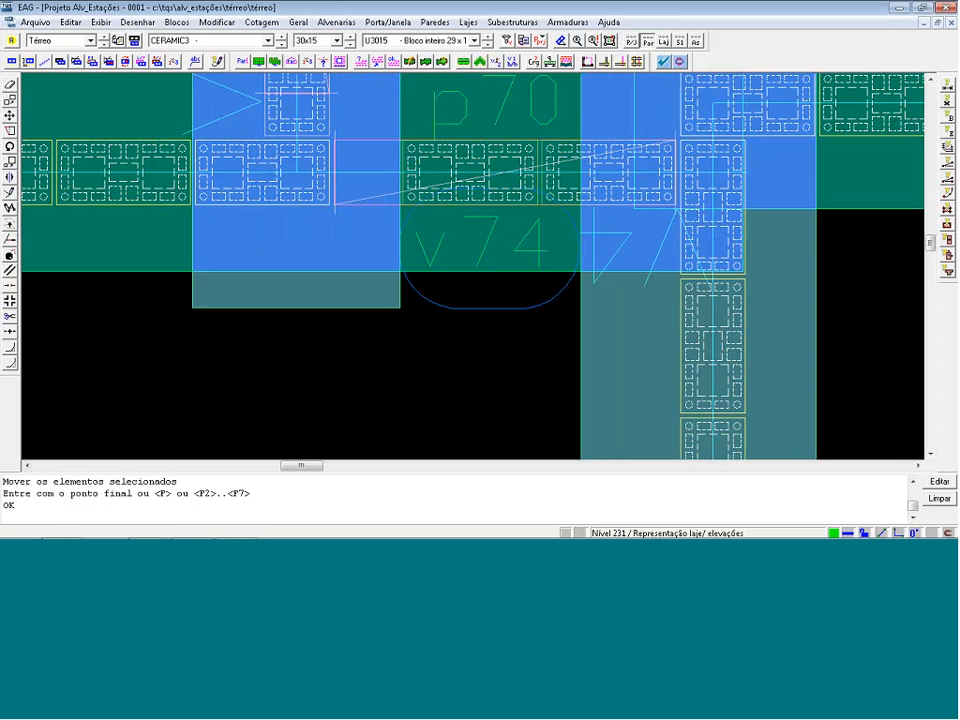
{"action": "scroll", "coordinate": [836, 193], "scroll_direction": "down", "scroll_amount": 2}
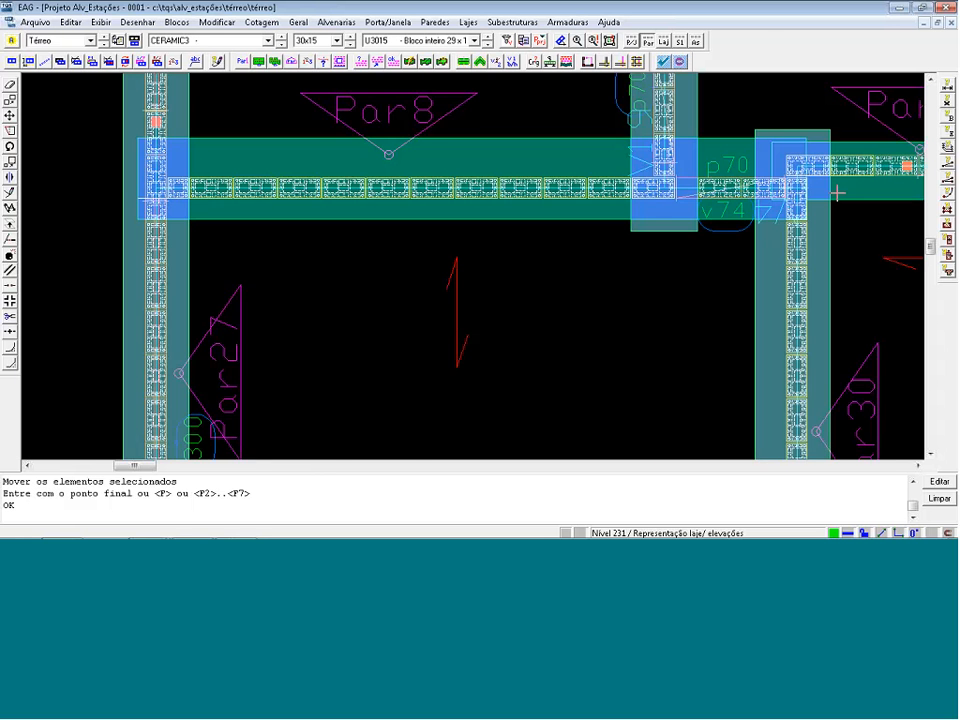
{"action": "scroll", "coordinate": [314, 187], "scroll_direction": "up", "scroll_amount": 2}
{"action": "scroll", "coordinate": [314, 187], "scroll_direction": "up", "scroll_amount": 3}
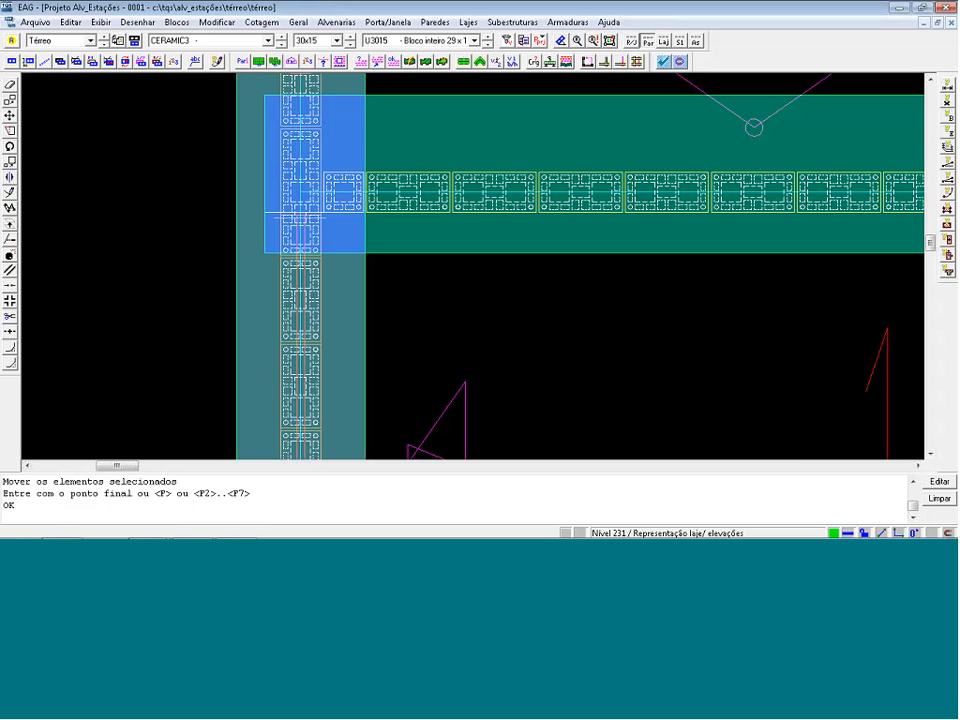
{"action": "scroll", "coordinate": [402, 196], "scroll_direction": "up", "scroll_amount": 2}
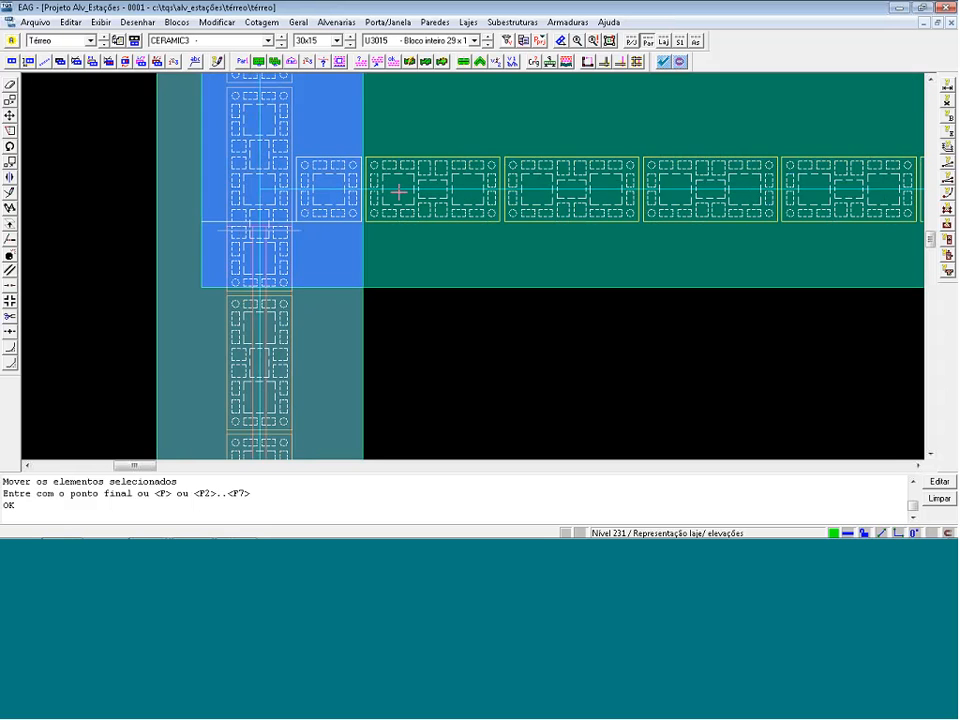
{"action": "scroll", "coordinate": [418, 232], "scroll_direction": "down", "scroll_amount": 1}
{"action": "scroll", "coordinate": [450, 238], "scroll_direction": "down", "scroll_amount": 8}
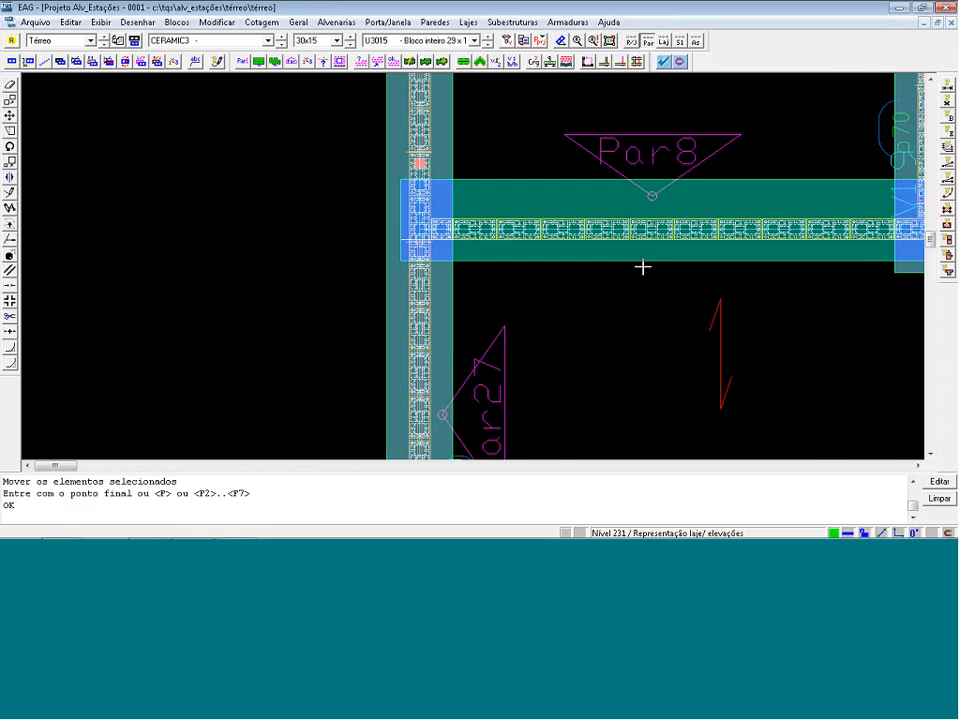
{"action": "scroll", "coordinate": [830, 238], "scroll_direction": "up", "scroll_amount": 1}
{"action": "scroll", "coordinate": [902, 215], "scroll_direction": "up", "scroll_amount": 3}
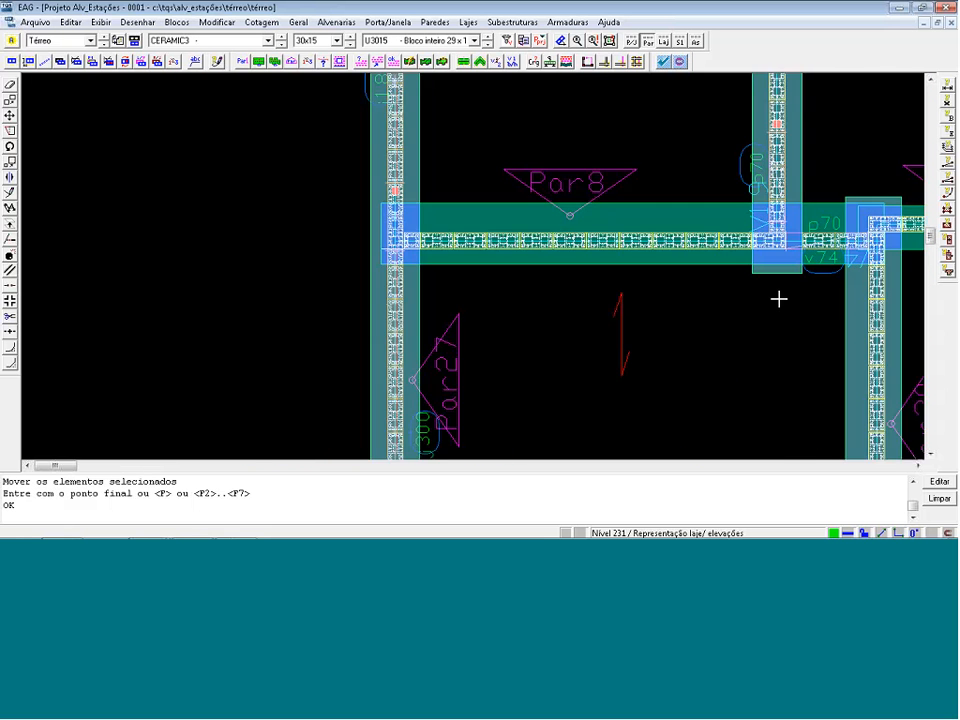
{"action": "scroll", "coordinate": [867, 255], "scroll_direction": "up", "scroll_amount": 2}
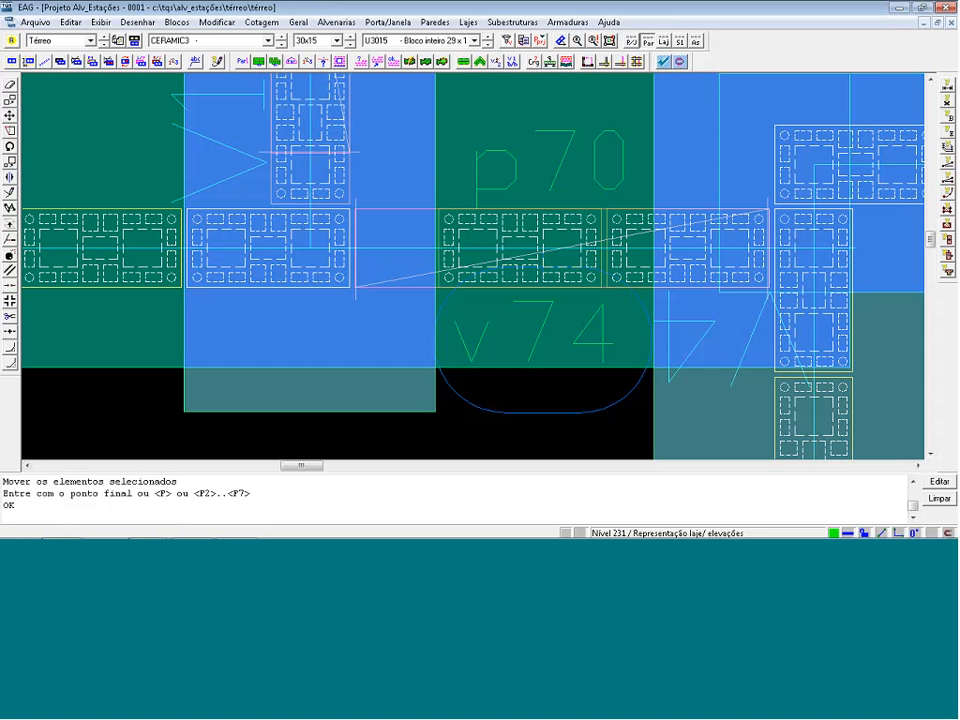
Adjust Par30's load line against Par6's load line at their shared corner.
{"action": "left_click", "coordinate": [609, 62]}
{"action": "scroll", "coordinate": [810, 270], "scroll_direction": "up", "scroll_amount": 1}
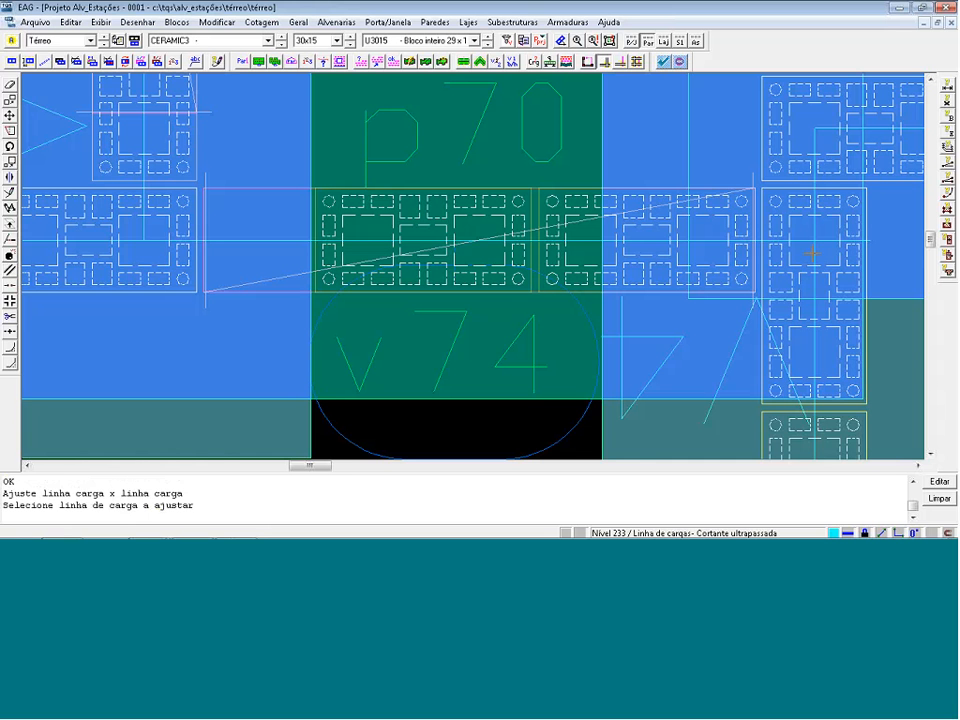
{"action": "left_click", "coordinate": [813, 252]}
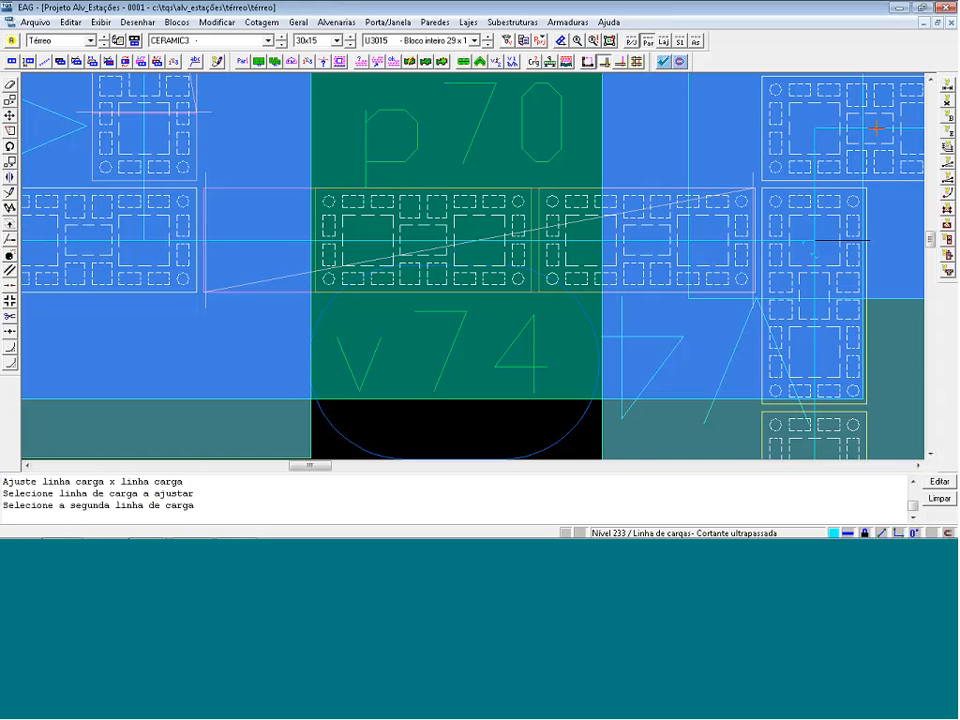
{"action": "left_click", "coordinate": [876, 128]}
{"action": "scroll", "coordinate": [797, 240], "scroll_direction": "down", "scroll_amount": 1}
{"action": "scroll", "coordinate": [665, 184], "scroll_direction": "down", "scroll_amount": 1}
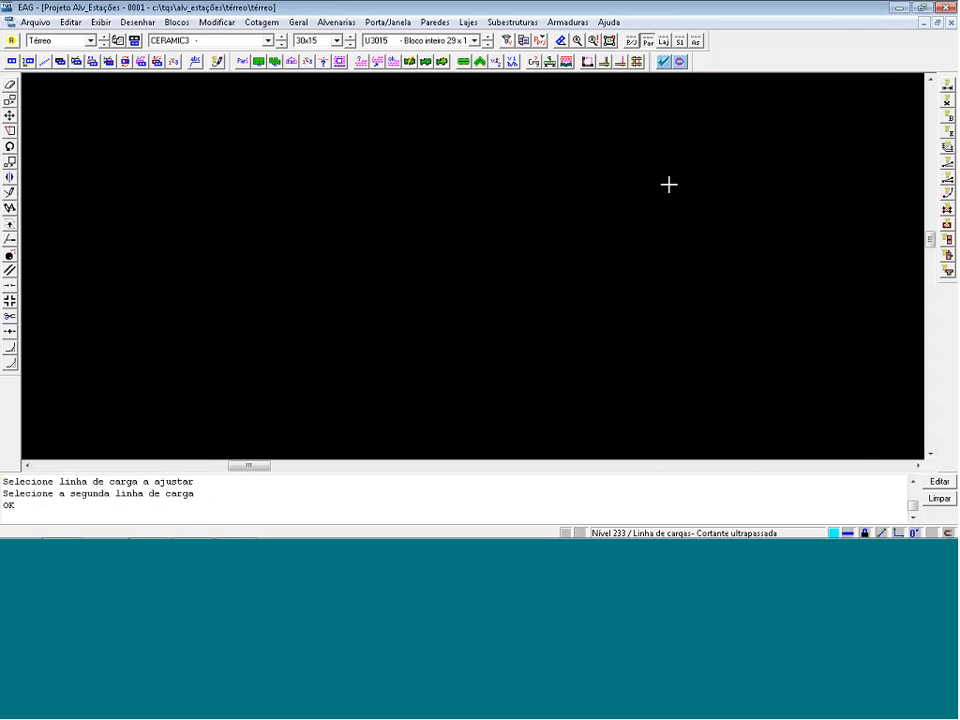
{"action": "scroll", "coordinate": [657, 184], "scroll_direction": "down", "scroll_amount": 2}
{"action": "scroll", "coordinate": [692, 382], "scroll_direction": "up", "scroll_amount": 1}
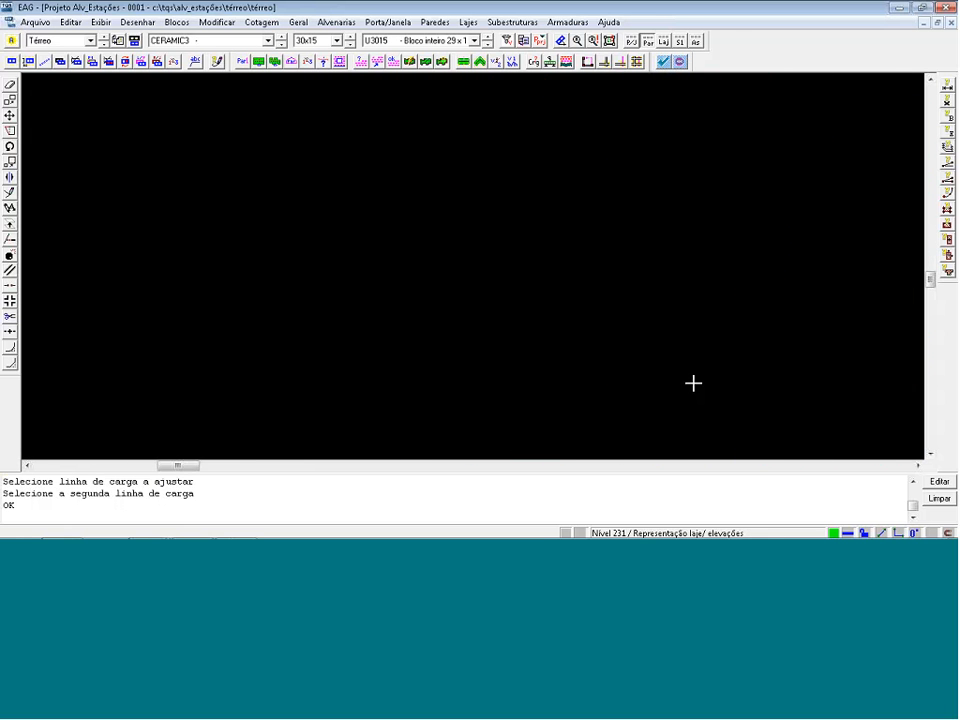
{"action": "scroll", "coordinate": [691, 378], "scroll_direction": "up", "scroll_amount": 1}
{"action": "scroll", "coordinate": [690, 371], "scroll_direction": "up", "scroll_amount": 3}
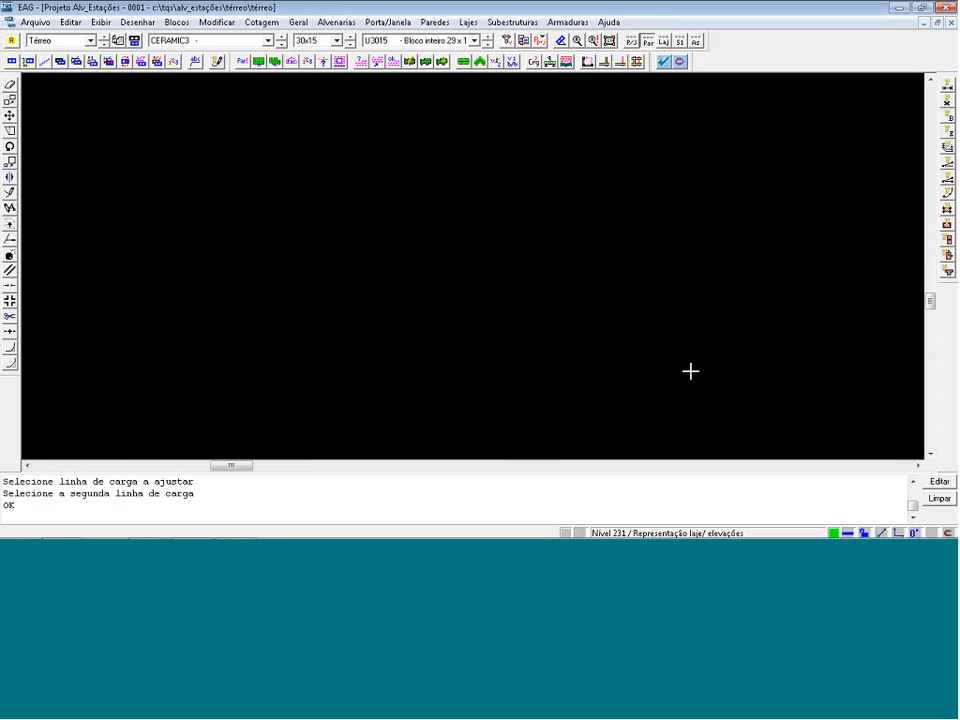
{"action": "scroll", "coordinate": [647, 347], "scroll_direction": "up", "scroll_amount": 2}
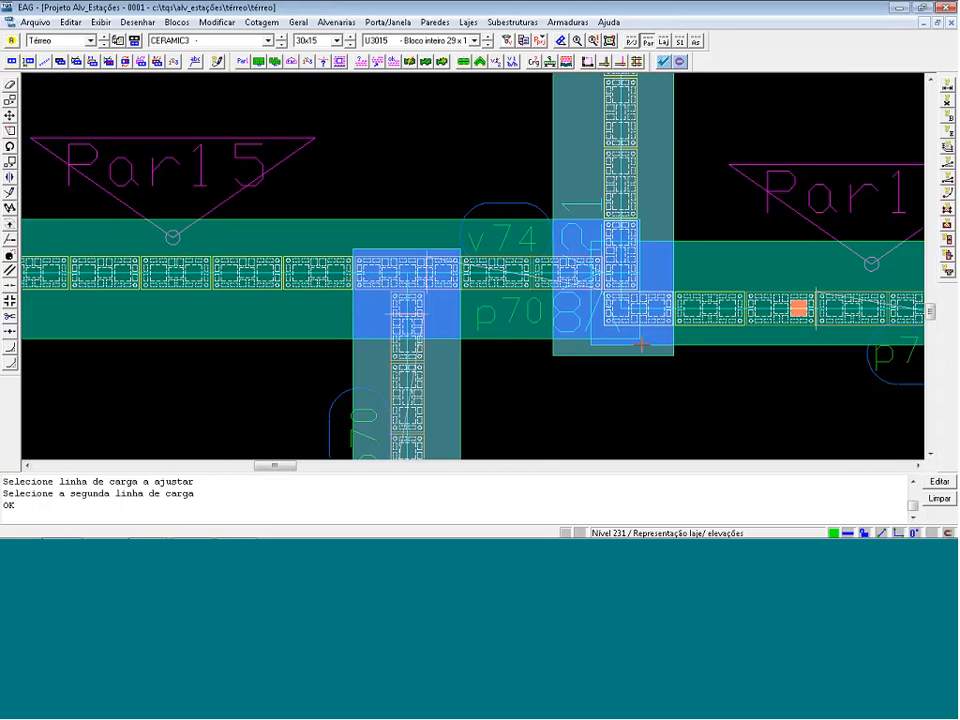
{"action": "scroll", "coordinate": [641, 345], "scroll_direction": "up", "scroll_amount": 1}
{"action": "left_click", "coordinate": [471, 177]}
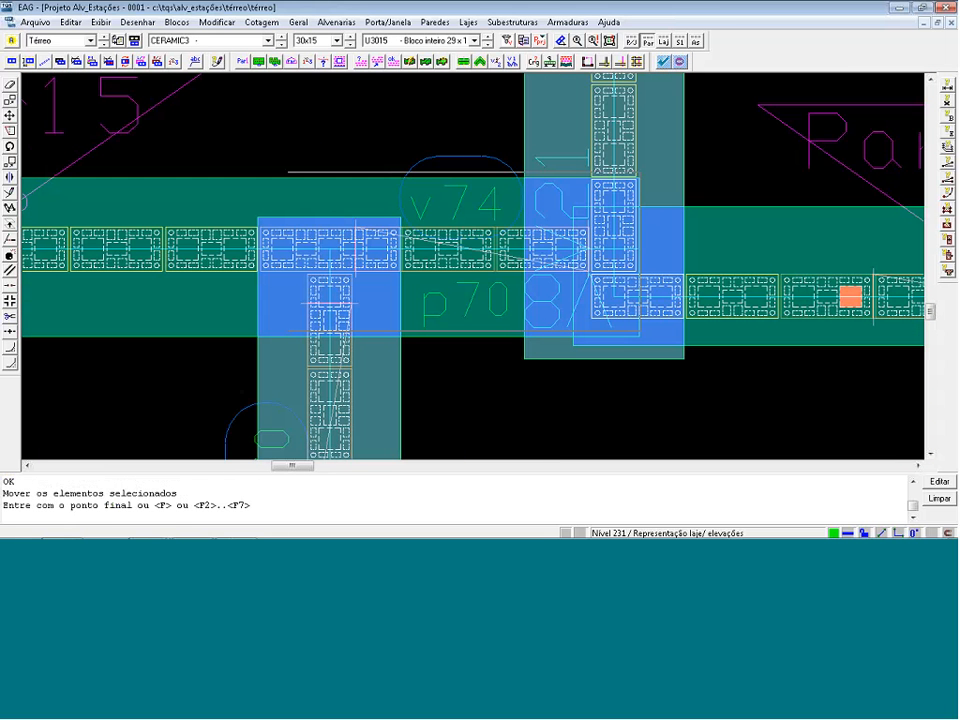
{"action": "left_click", "coordinate": [469, 172]}
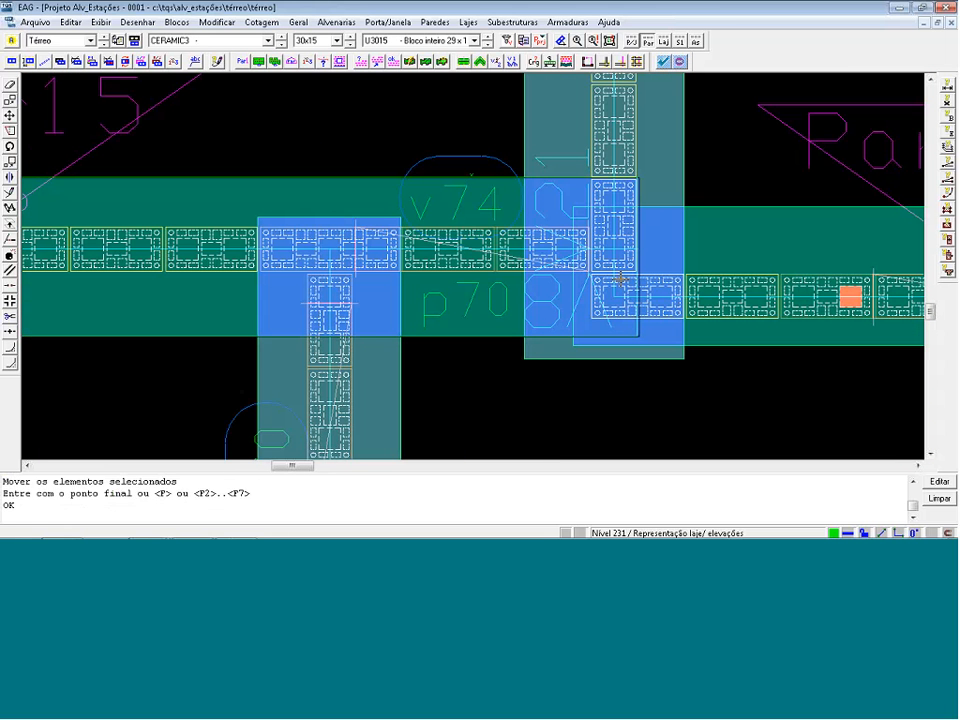
Pull the end of Par15's load line back to meet Par30's load line at their shared corner.
{"action": "scroll", "coordinate": [627, 284], "scroll_direction": "up", "scroll_amount": 1}
{"action": "scroll", "coordinate": [632, 290], "scroll_direction": "up", "scroll_amount": 2}
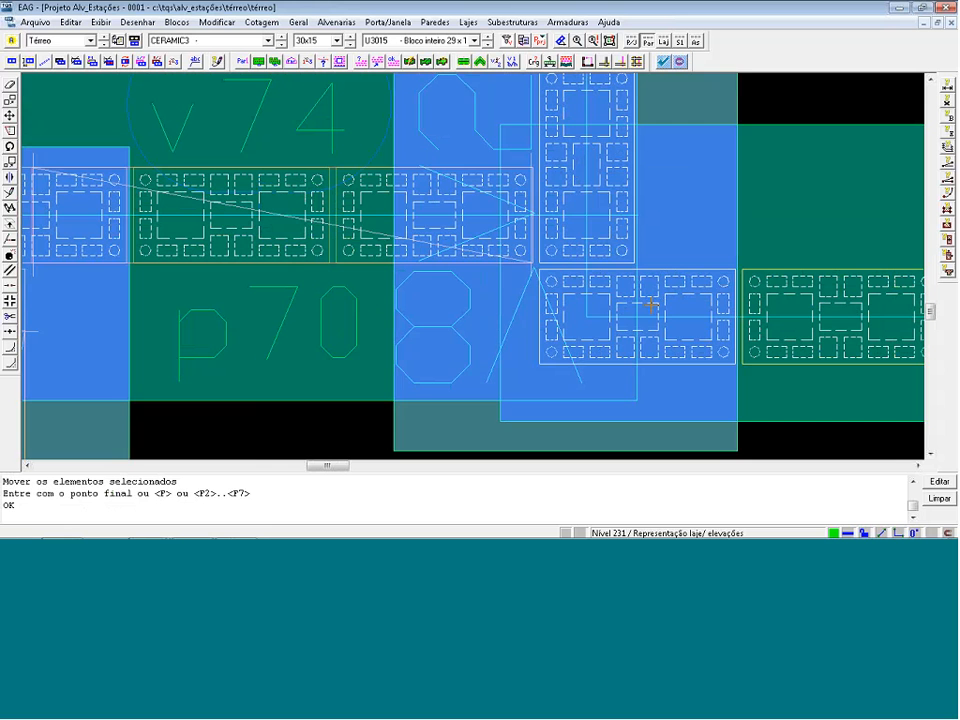
{"action": "scroll", "coordinate": [636, 233], "scroll_direction": "up", "scroll_amount": 1}
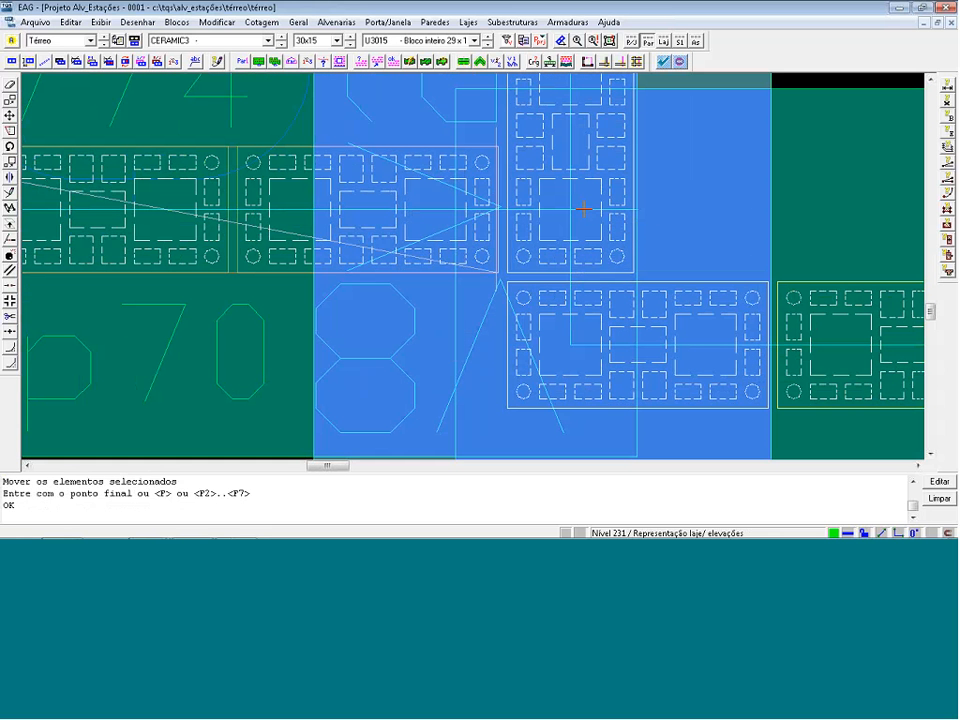
{"action": "left_click", "coordinate": [583, 210]}
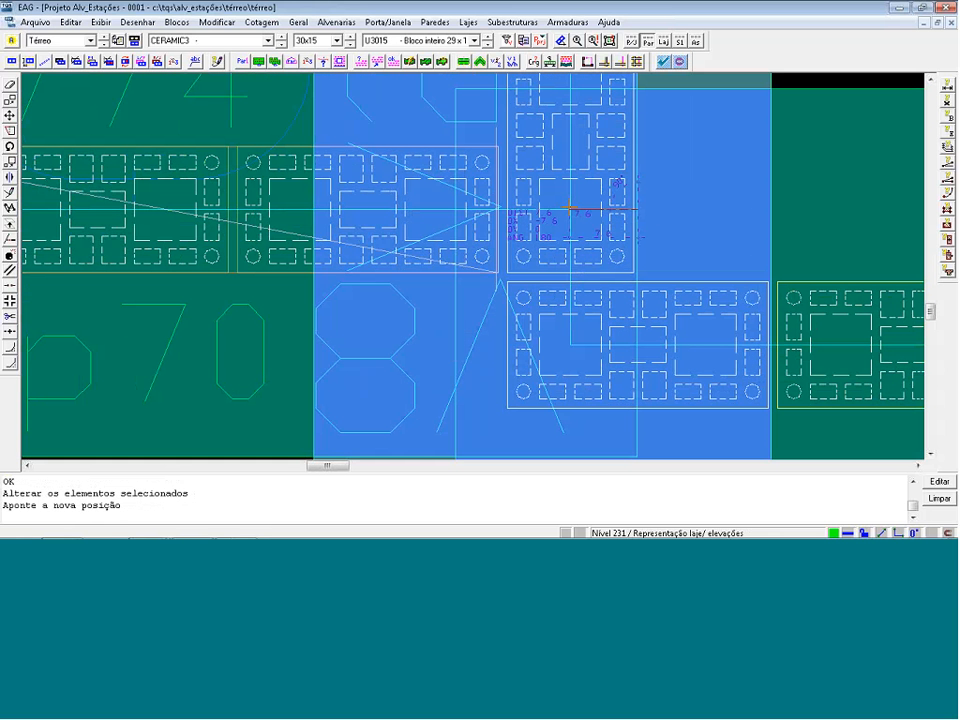
{"action": "left_click", "coordinate": [593, 243]}
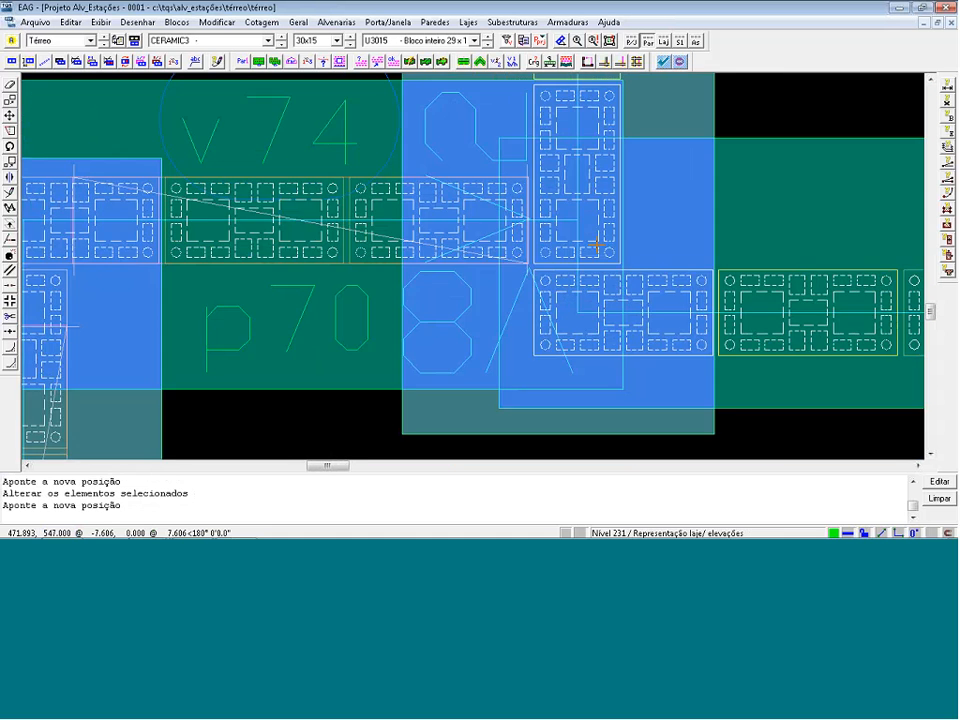
{"action": "key", "text": "i"}
{"action": "scroll", "coordinate": [601, 247], "scroll_direction": "down", "scroll_amount": 2}
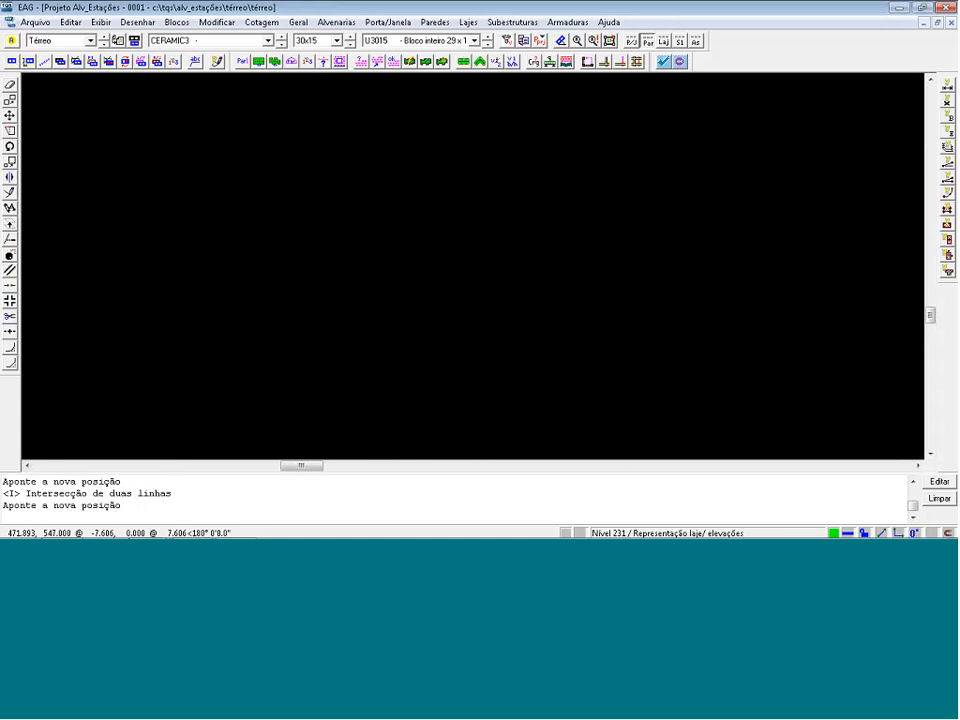
{"action": "key", "text": "Escape"}
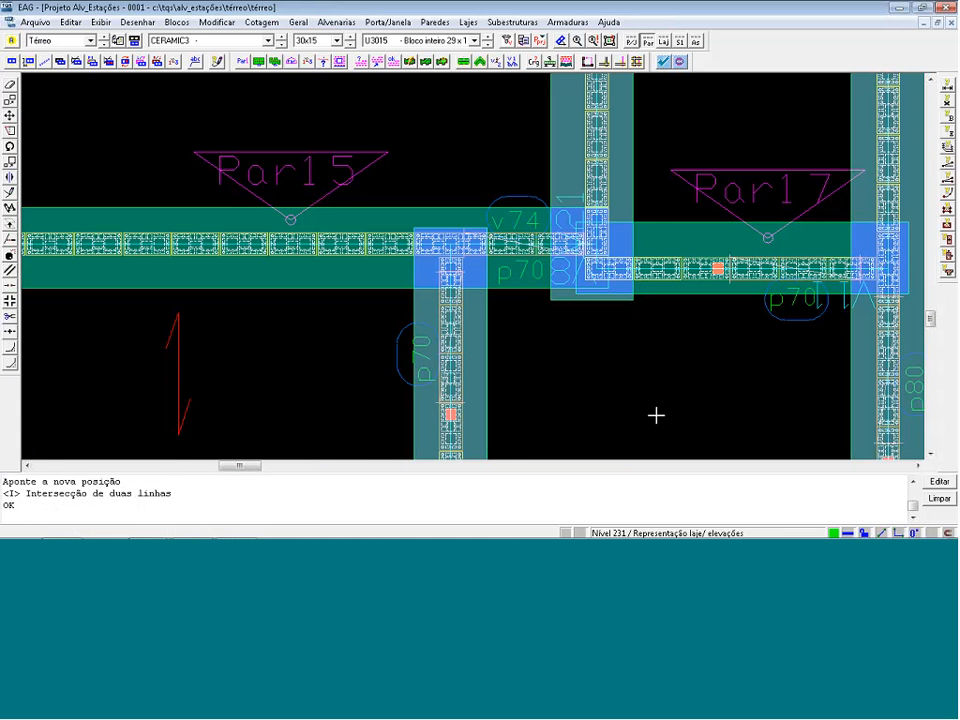
Run the consistency and error check, saving the drawing, and look at the first reported errors.
{"action": "scroll", "coordinate": [656, 415], "scroll_direction": "down", "scroll_amount": 3}
{"action": "left_click", "coordinate": [663, 61]}
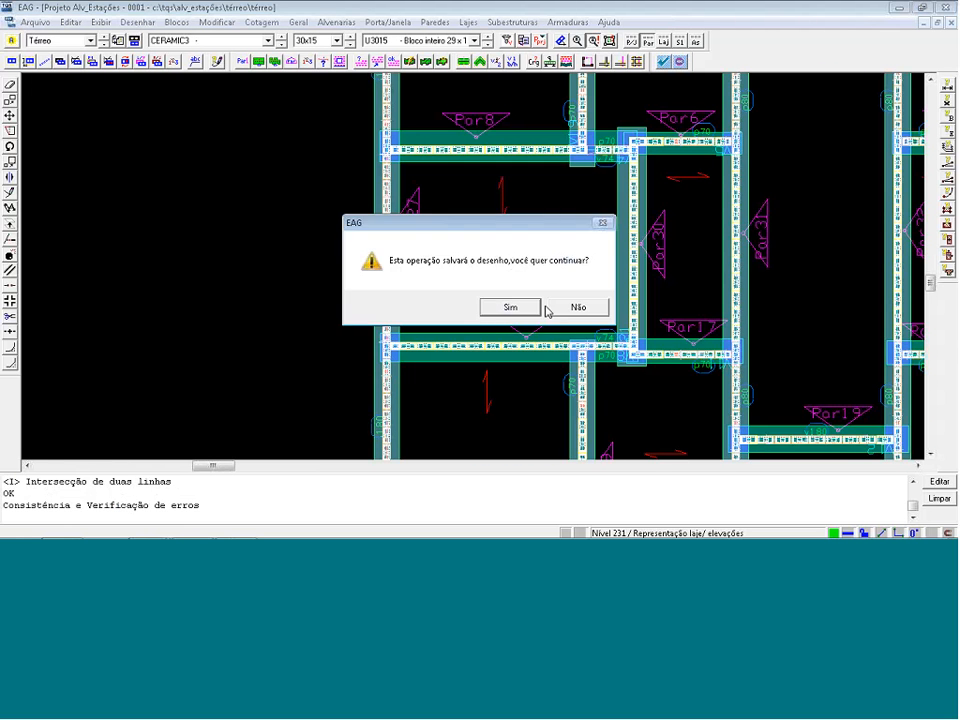
{"action": "left_click", "coordinate": [529, 305]}
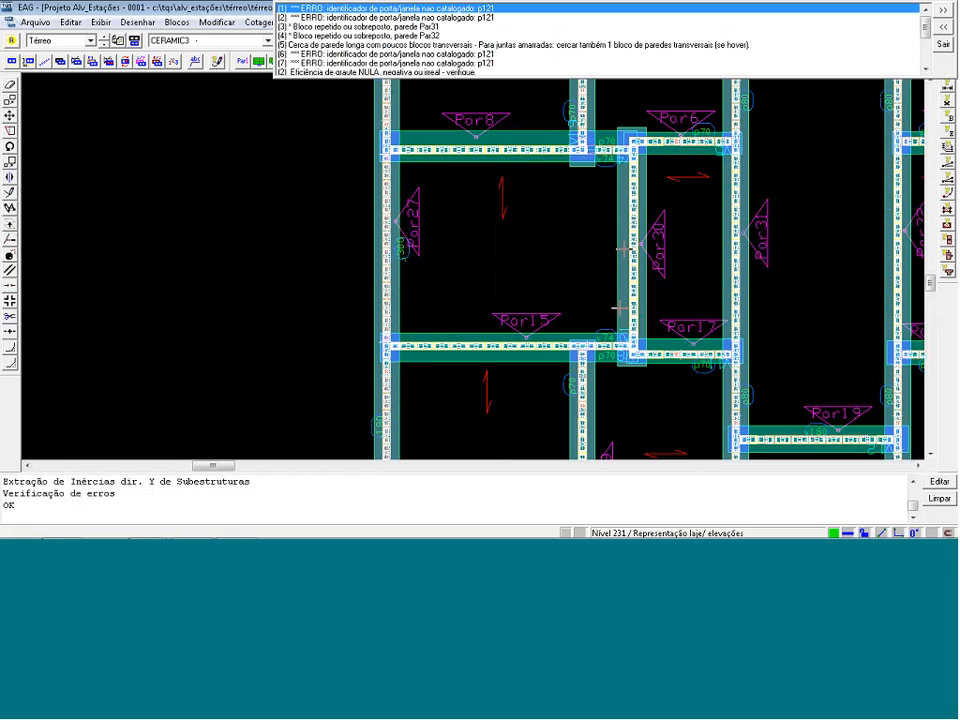
{"action": "left_click", "coordinate": [649, 273]}
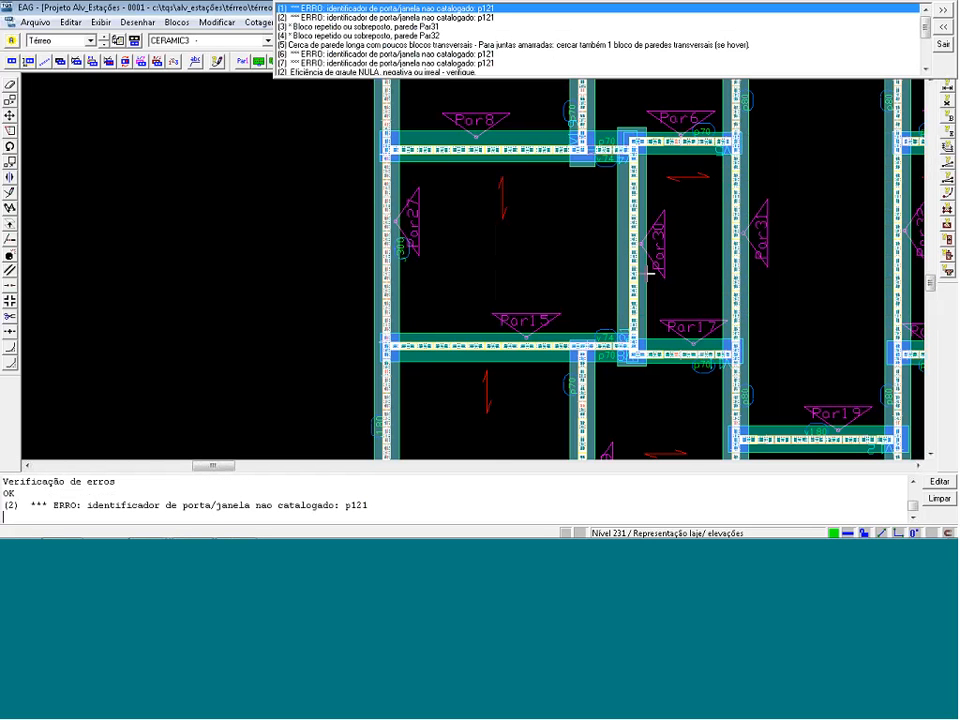
{"action": "key", "text": "Escape"}
Locate the p121 openings along wall Par39 and show the Porta/Janela tools.
{"action": "key", "text": "shift+F8"}
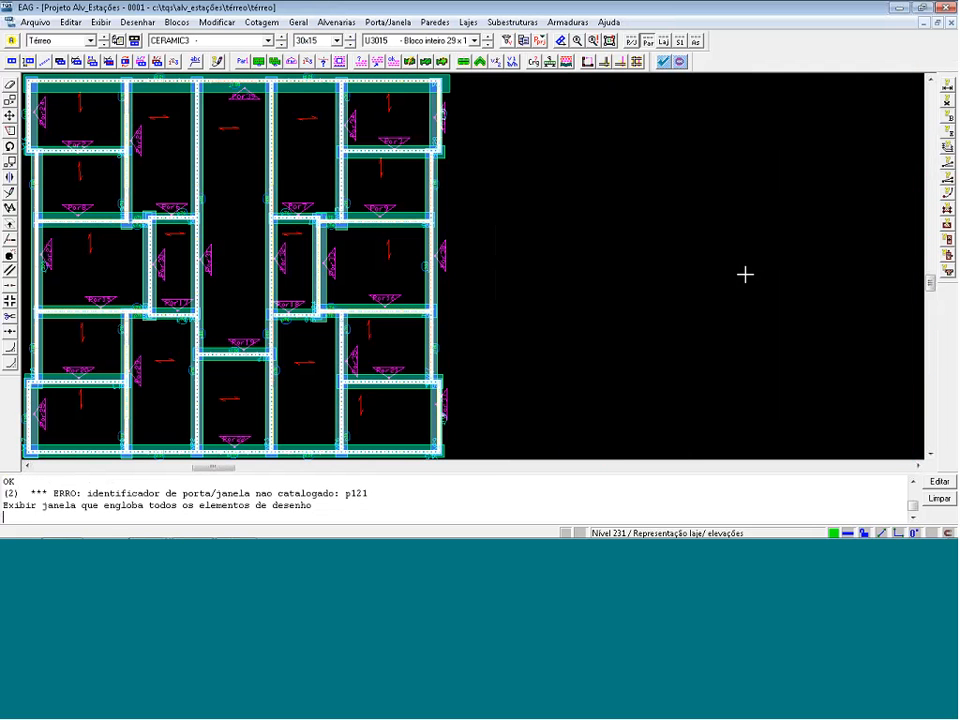
{"action": "key", "text": "F8"}
{"action": "left_click", "coordinate": [128, 71]}
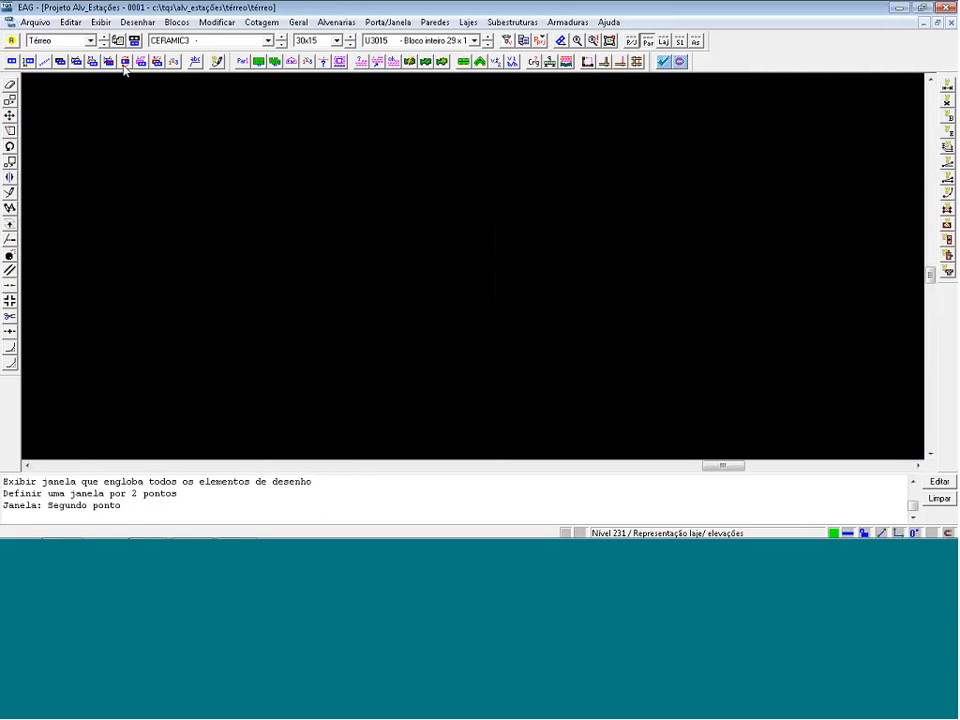
{"action": "left_click", "coordinate": [671, 44]}
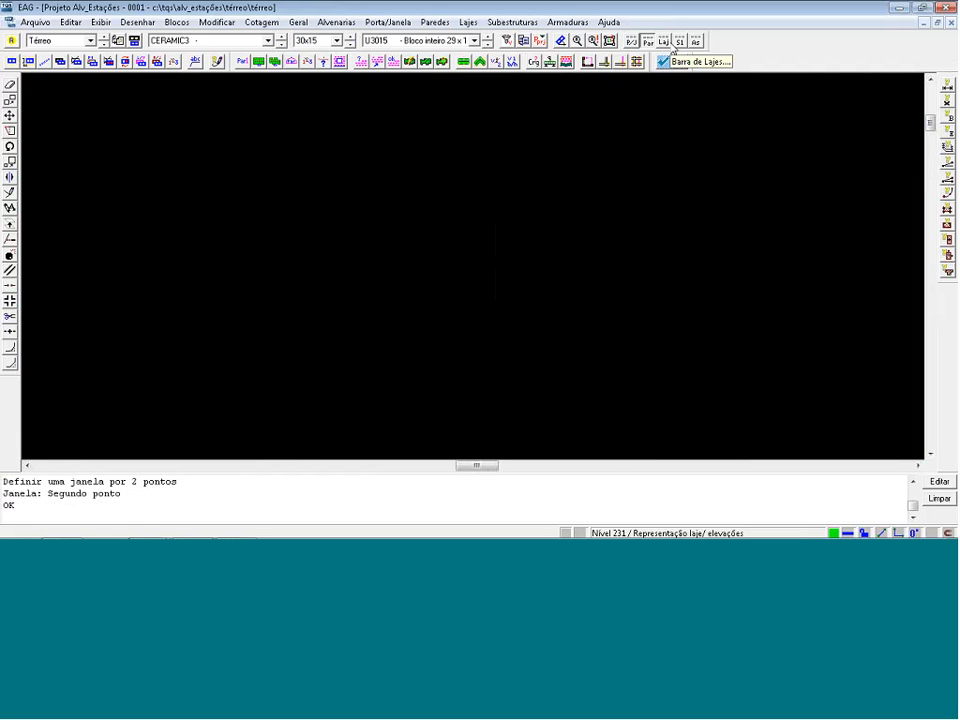
{"action": "left_click", "coordinate": [632, 42]}
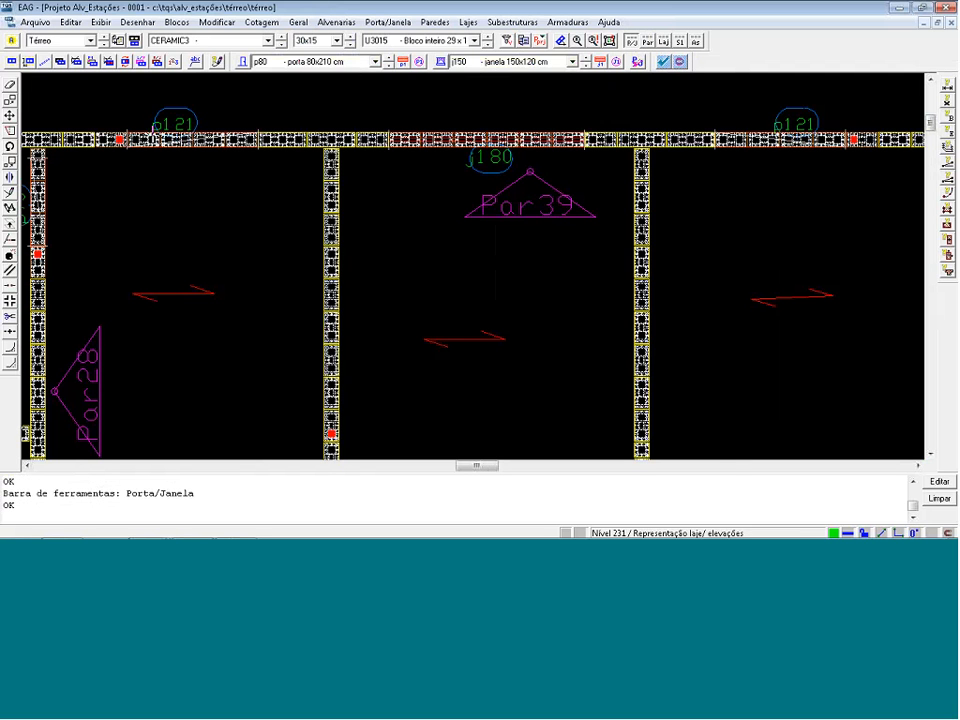
Rename door p120 as p121 in the project's door and window data.
{"action": "left_click", "coordinate": [637, 62]}
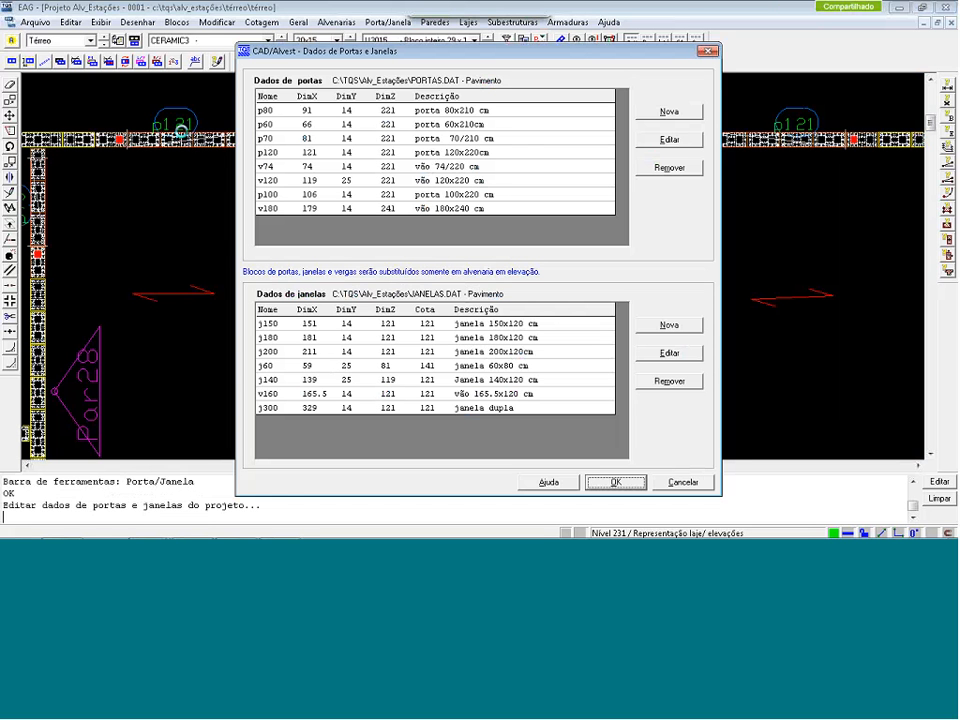
{"action": "left_click", "coordinate": [302, 156]}
{"action": "left_click", "coordinate": [669, 139]}
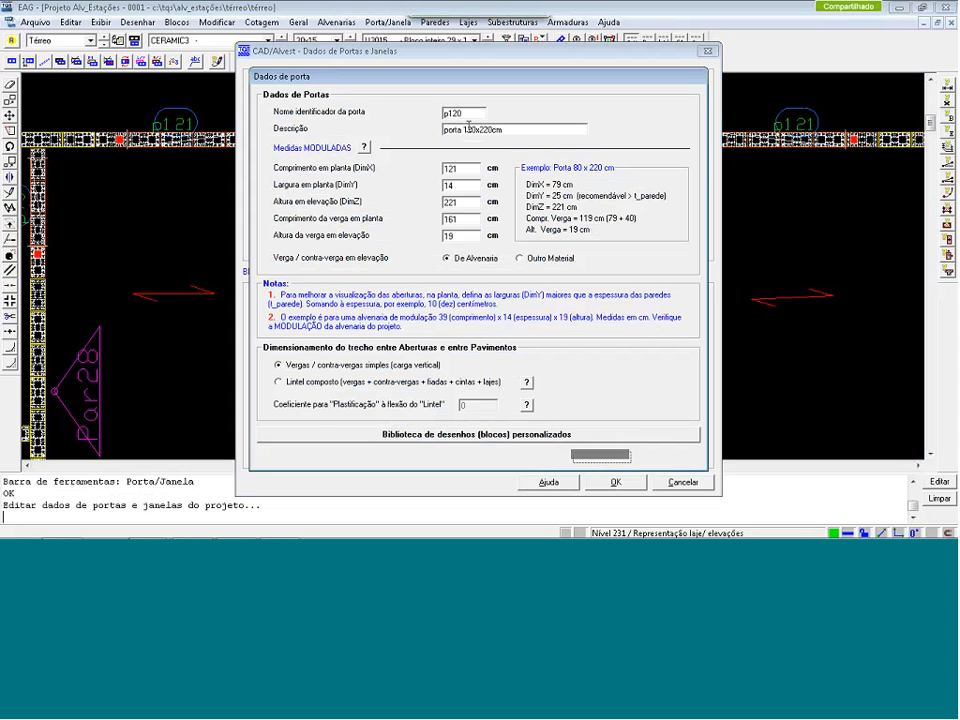
{"action": "left_click_drag", "start_coordinate": [456, 114], "coordinate": [463, 116]}
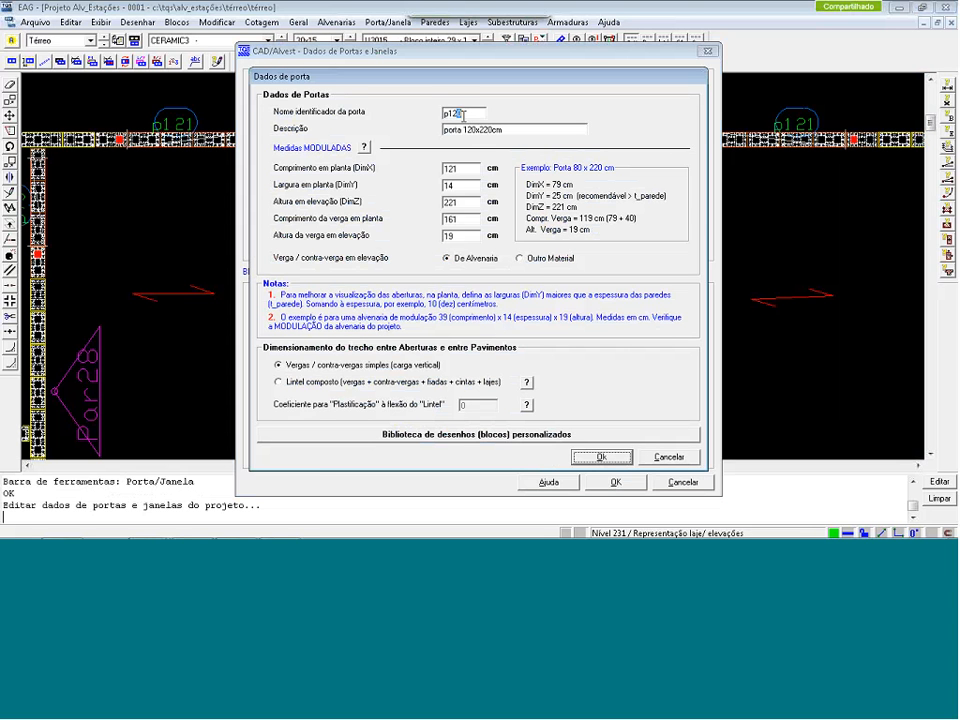
{"action": "type", "text": "1"}
{"action": "left_click", "coordinate": [603, 456]}
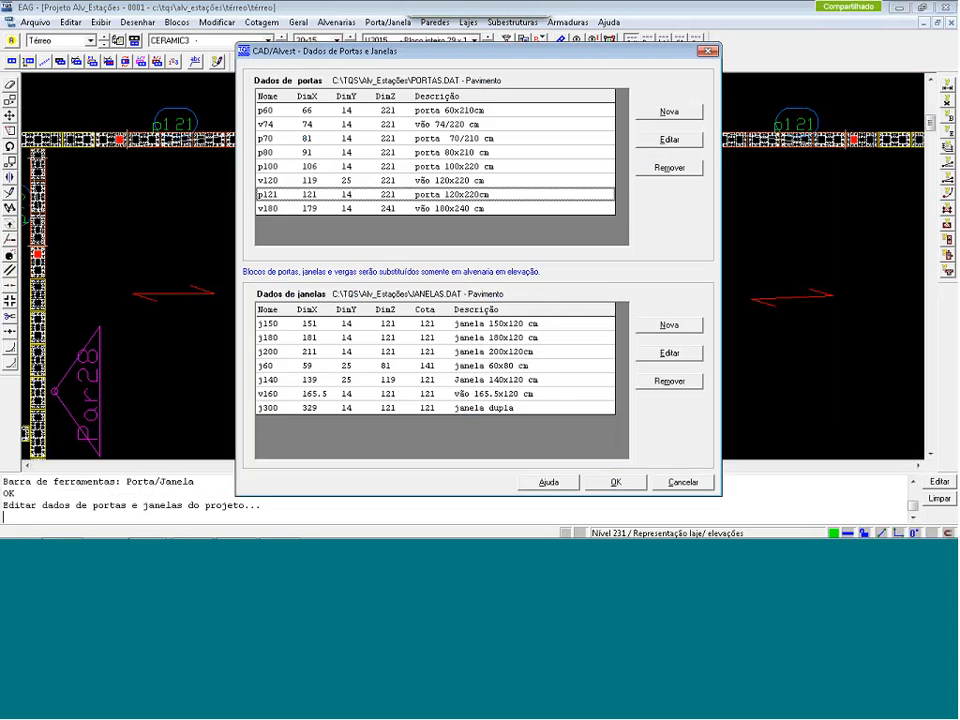
{"action": "left_click", "coordinate": [613, 482]}
Check the drawing for errors again, saving it, and step through the reports on repeated blocks and the long wall fence.
{"action": "scroll", "coordinate": [379, 204], "scroll_direction": "down", "scroll_amount": 3}
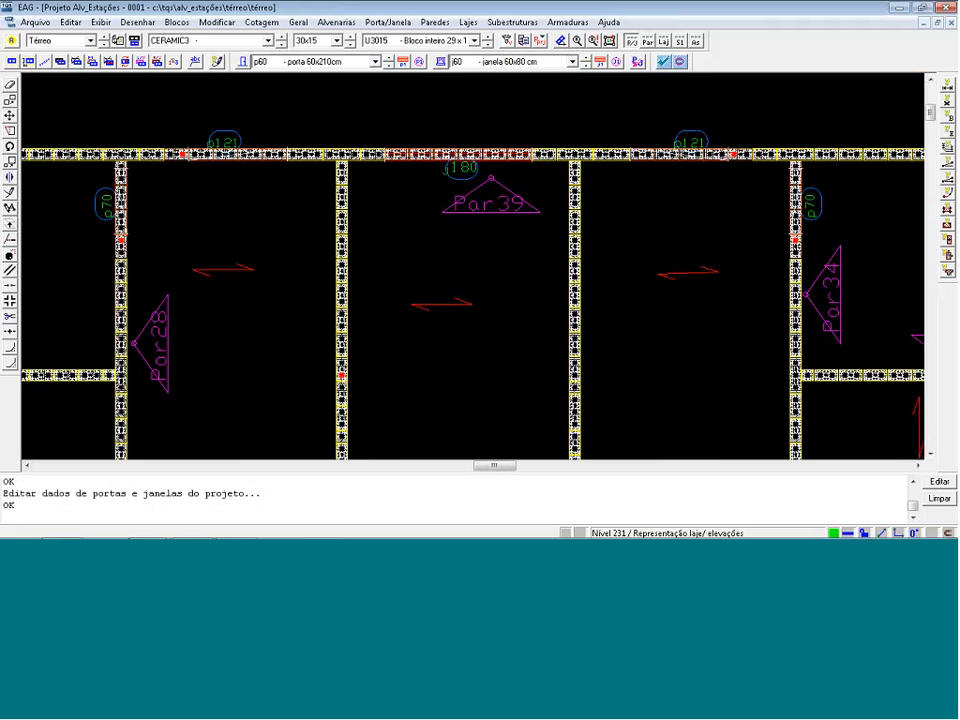
{"action": "scroll", "coordinate": [631, 76], "scroll_direction": "down", "scroll_amount": 5}
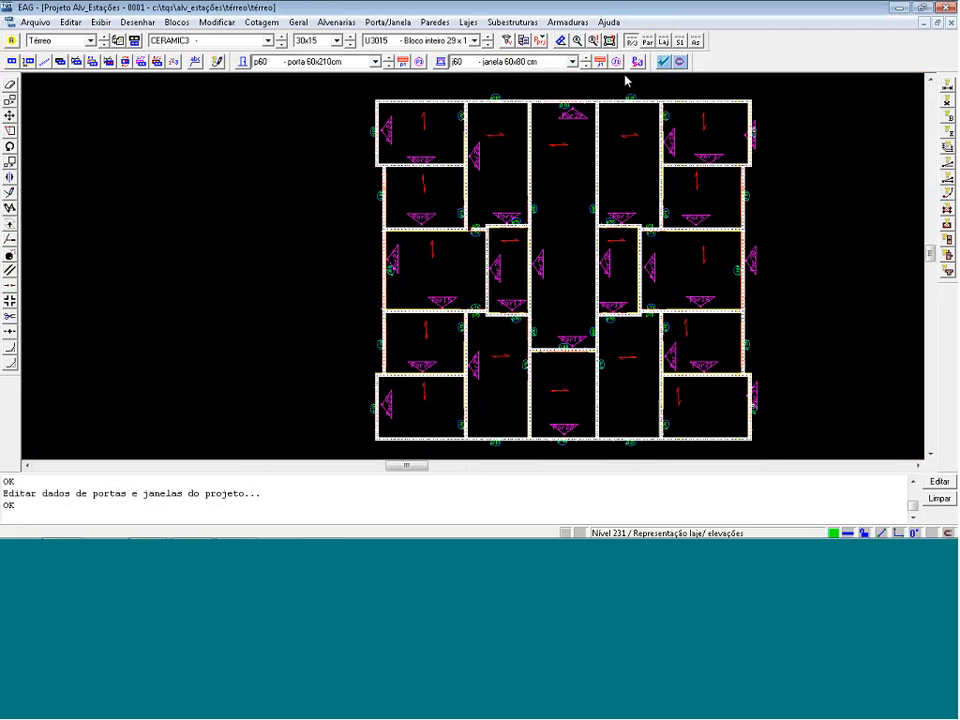
{"action": "scroll", "coordinate": [527, 360], "scroll_direction": "up", "scroll_amount": 2}
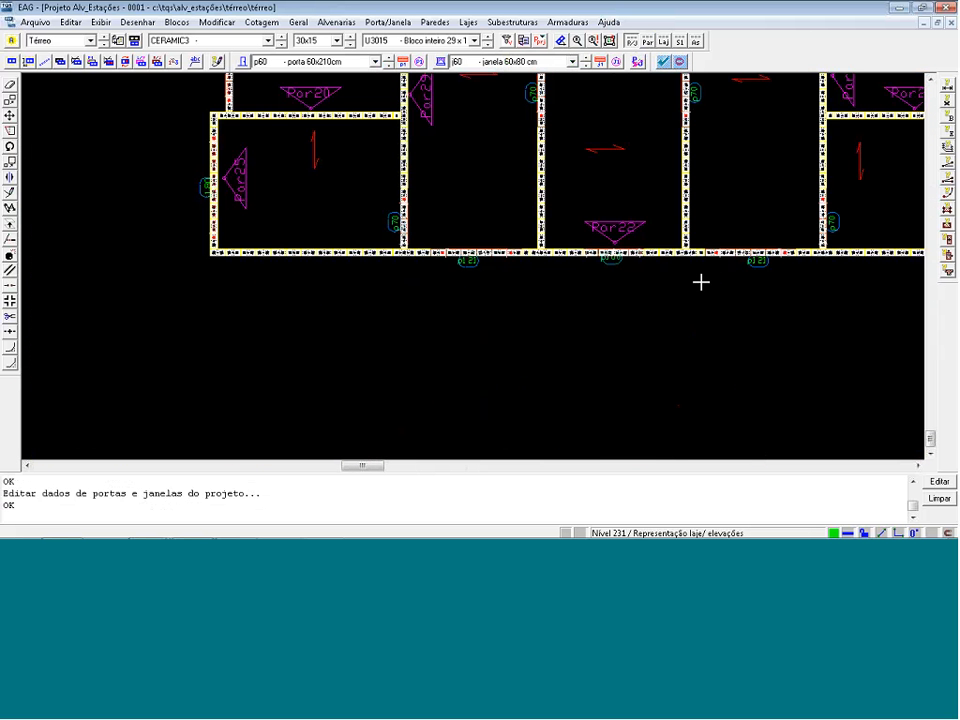
{"action": "left_click", "coordinate": [508, 41]}
{"action": "left_click", "coordinate": [511, 308]}
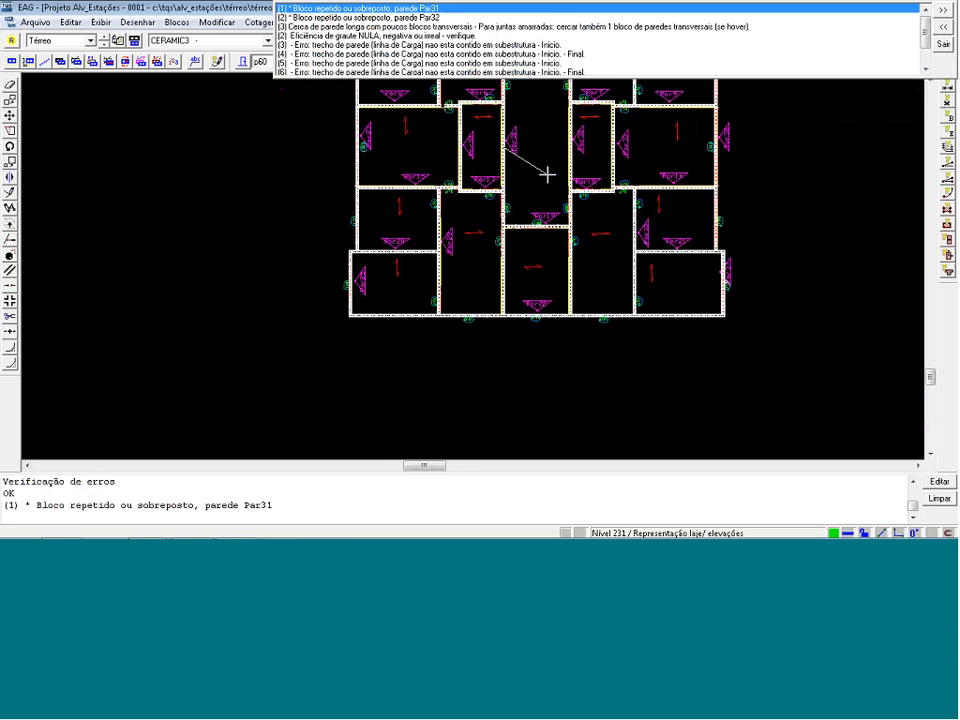
{"action": "left_click", "coordinate": [582, 265]}
{"action": "left_click", "coordinate": [515, 222]}
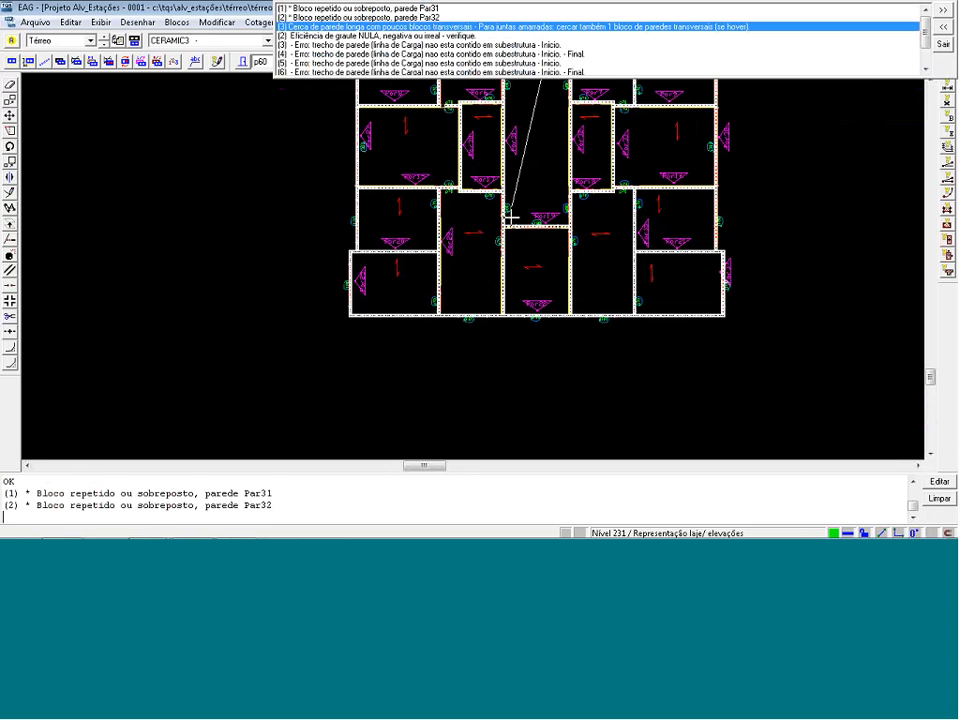
{"action": "left_click", "coordinate": [580, 295]}
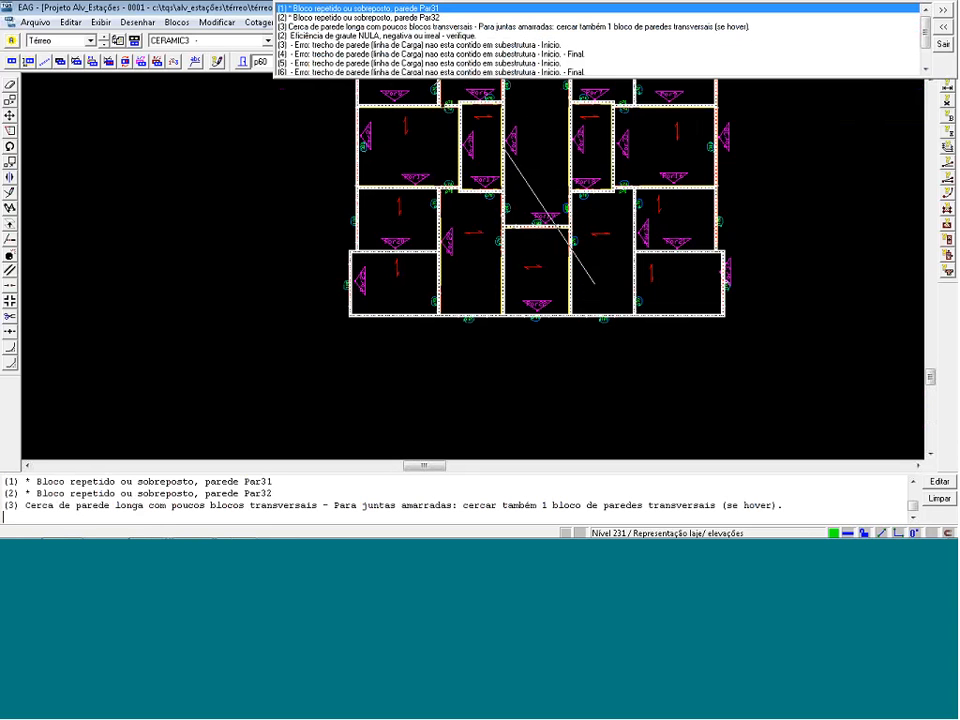
Move the repeated blocks out of walls Par31 and Par32 and erase them.
{"action": "scroll", "coordinate": [555, 197], "scroll_direction": "up", "scroll_amount": 5}
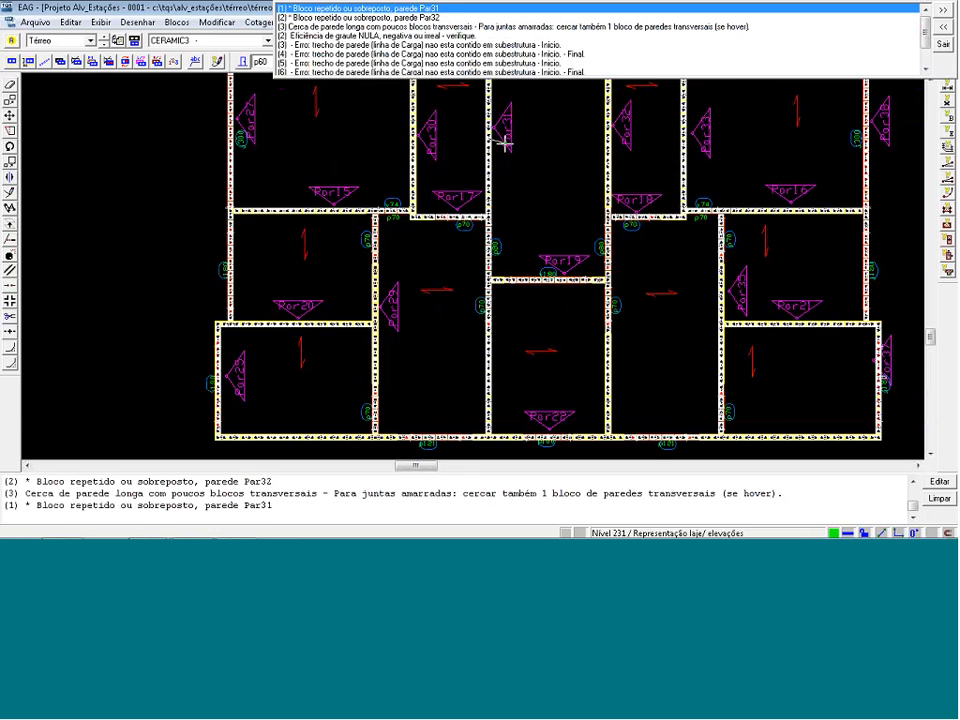
{"action": "scroll", "coordinate": [544, 101], "scroll_direction": "up", "scroll_amount": 3}
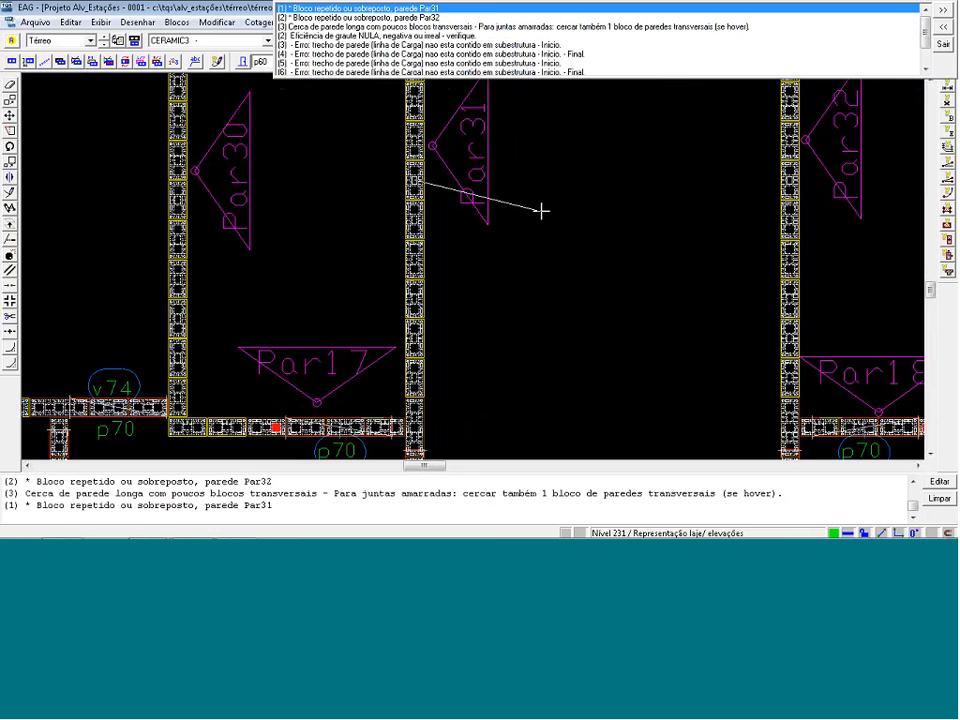
{"action": "left_click", "coordinate": [425, 183]}
{"action": "left_click_drag", "start_coordinate": [425, 183], "coordinate": [386, 187]}
{"action": "scroll", "coordinate": [384, 189], "scroll_direction": "up", "scroll_amount": 1}
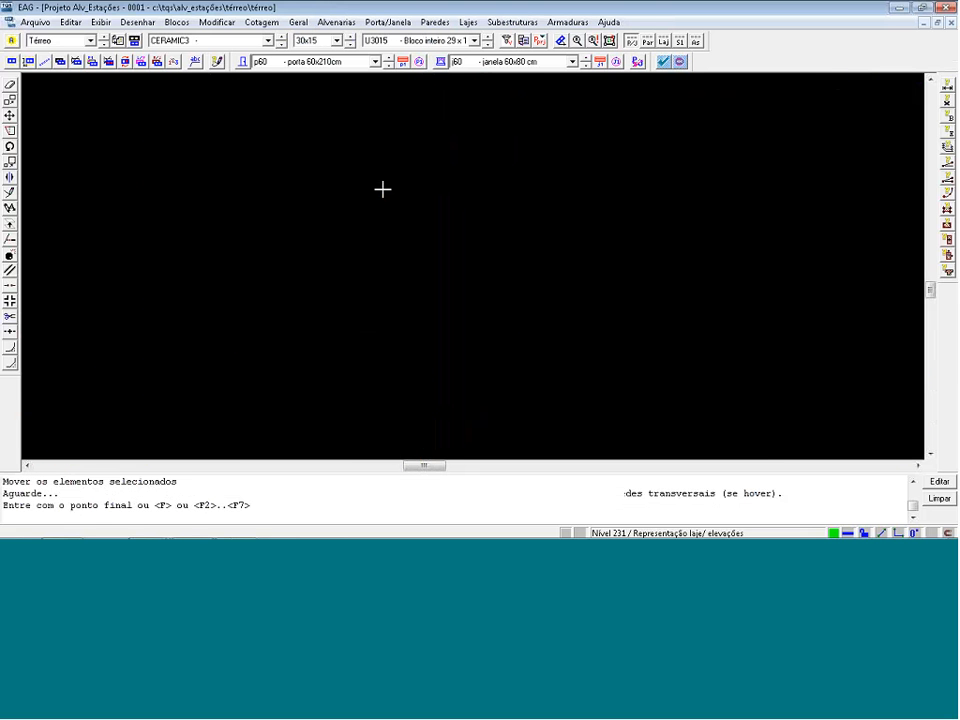
{"action": "scroll", "coordinate": [384, 189], "scroll_direction": "down", "scroll_amount": 1}
{"action": "left_click_drag", "start_coordinate": [787, 191], "coordinate": [754, 187]}
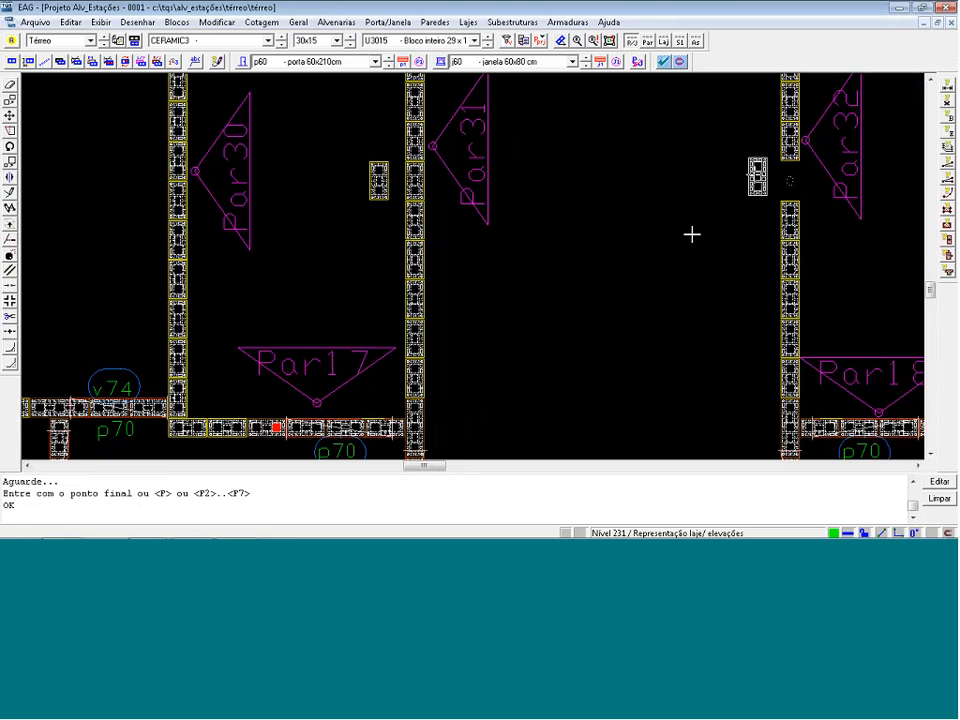
{"action": "scroll", "coordinate": [752, 188], "scroll_direction": "up", "scroll_amount": 2}
{"action": "scroll", "coordinate": [745, 187], "scroll_direction": "down", "scroll_amount": 1}
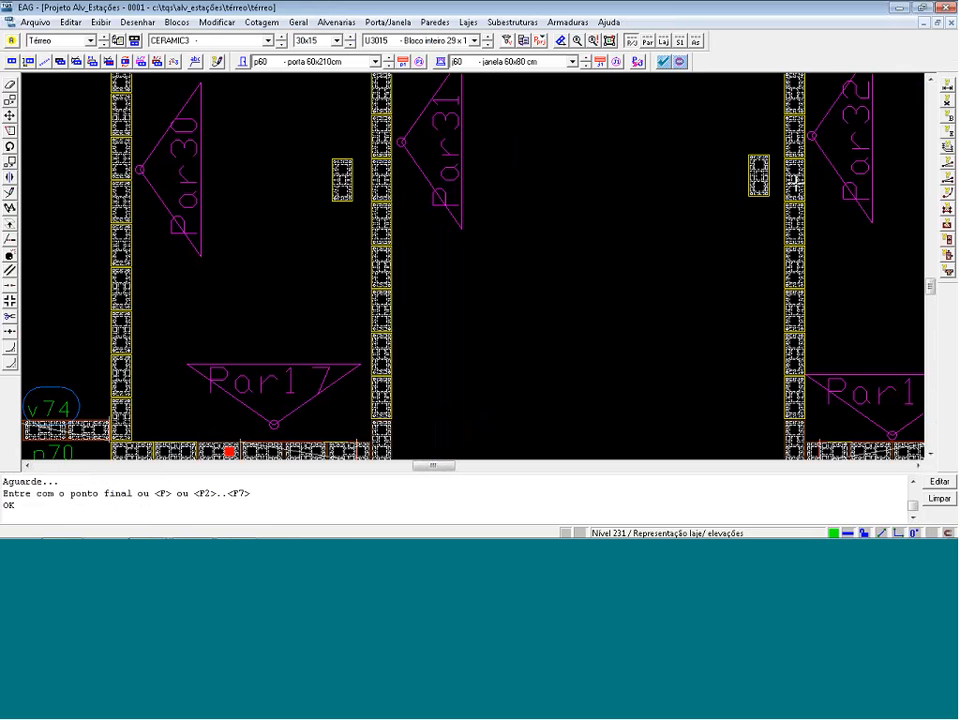
{"action": "left_click", "coordinate": [754, 170]}
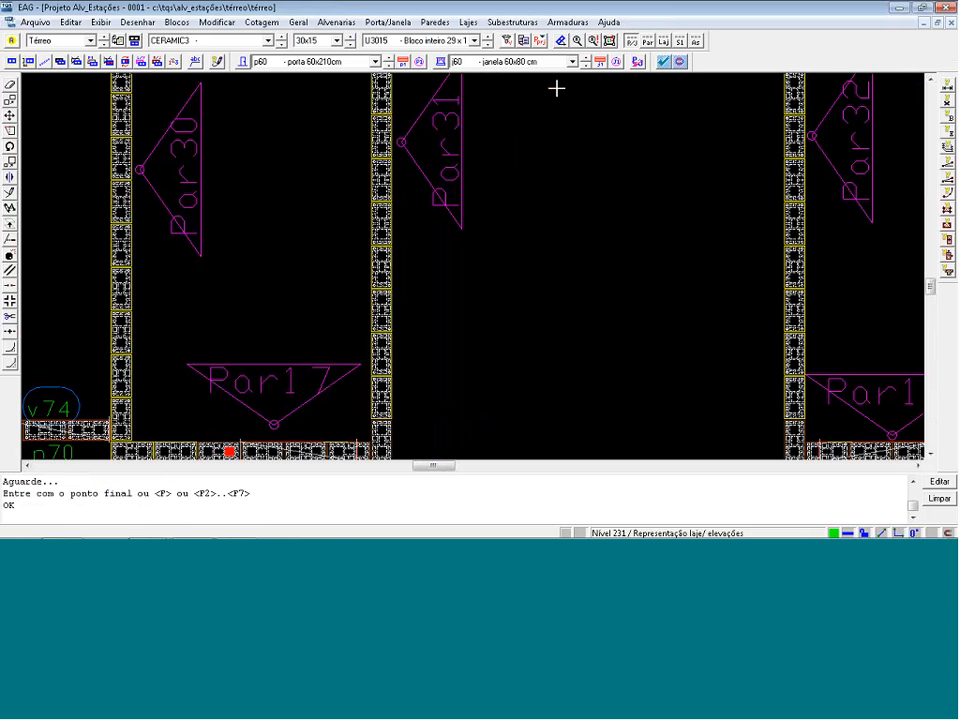
Rerun the consistency check on the corrected Térreo plan, saving the drawing.
{"action": "left_click", "coordinate": [591, 41]}
{"action": "key", "text": "Return"}
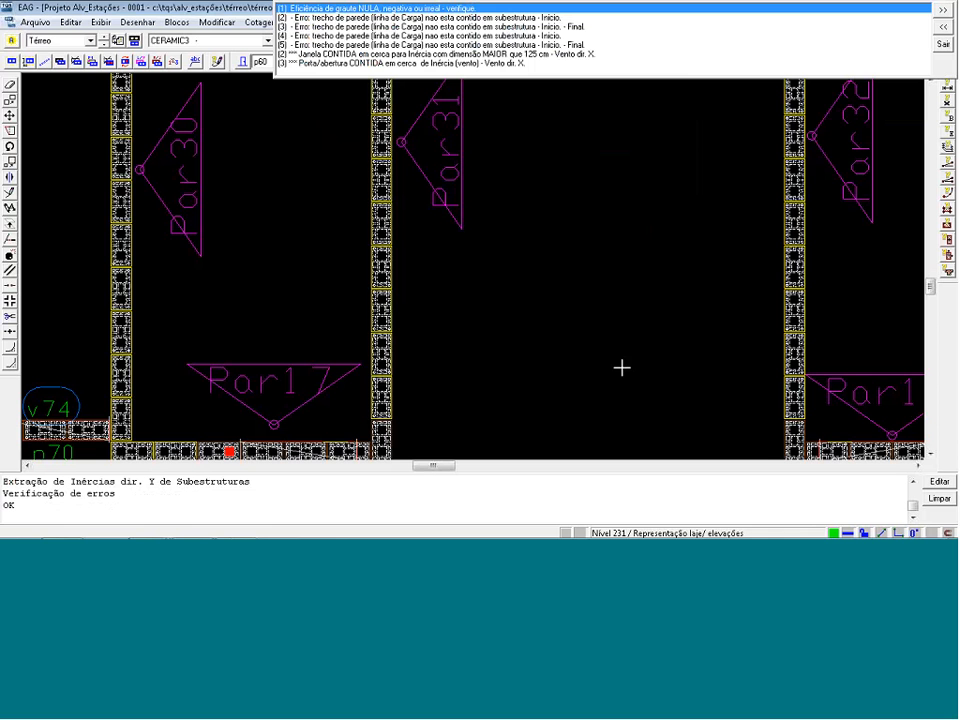
Close the Térreo plan and set the grouting efficiency coefficient of manufacturer CERAMIC3's blocks to 0.75.
{"action": "key", "text": "Escape"}
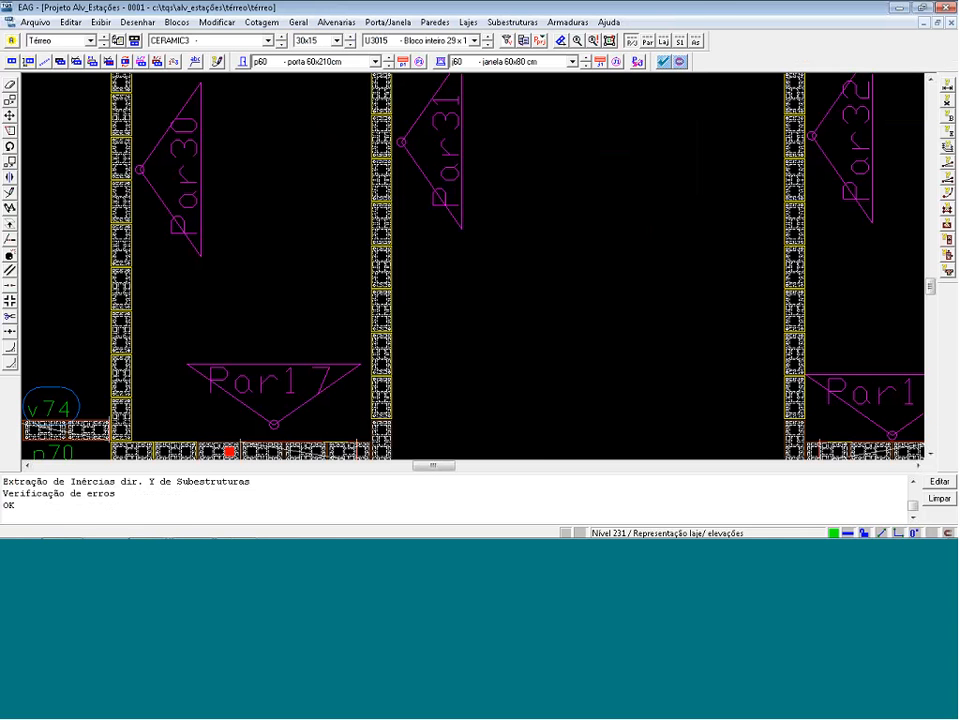
{"action": "left_click", "coordinate": [949, 8]}
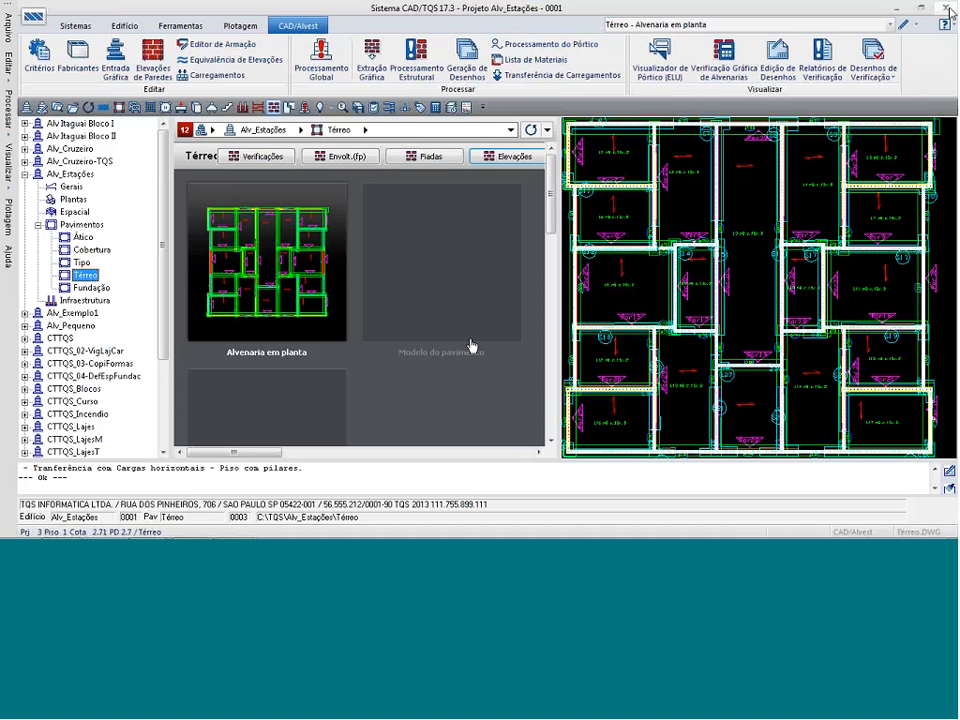
{"action": "left_click", "coordinate": [78, 56]}
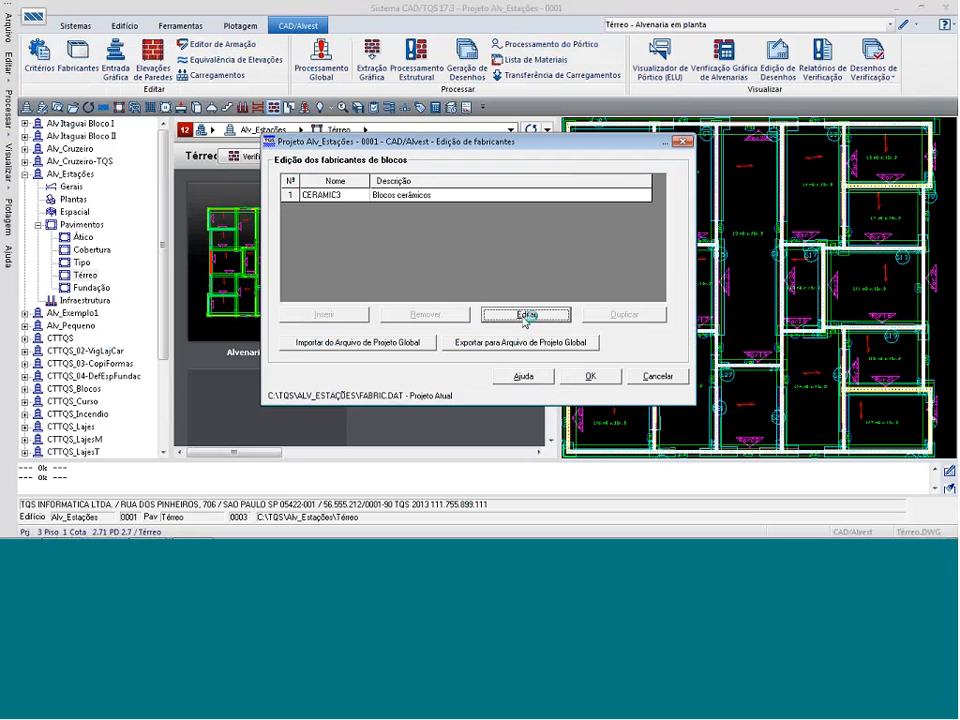
{"action": "left_click", "coordinate": [525, 316]}
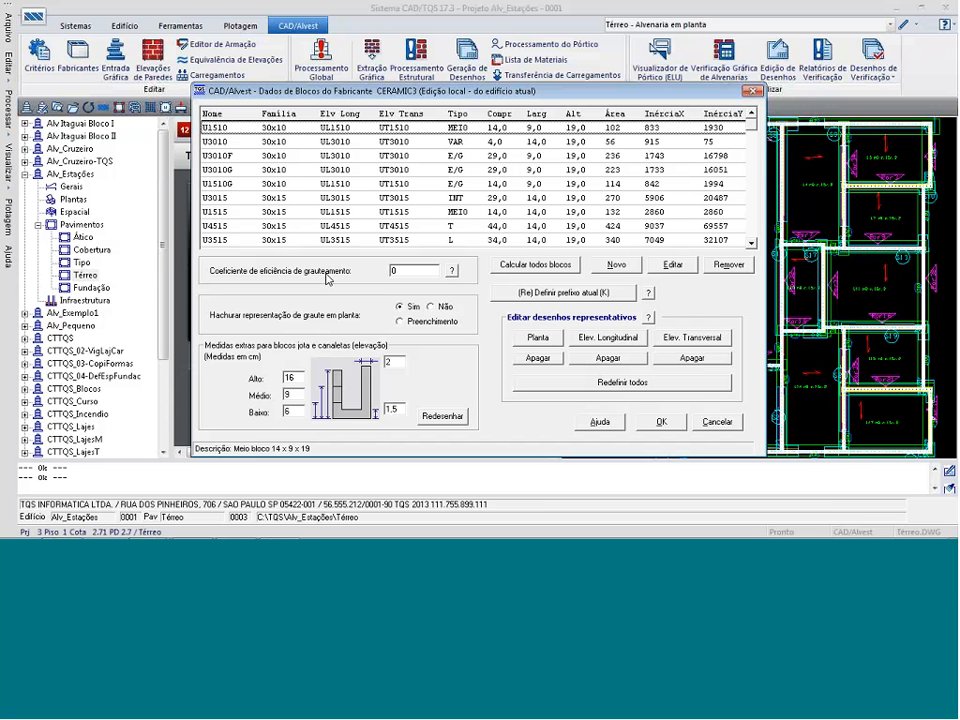
{"action": "double_click", "coordinate": [394, 270]}
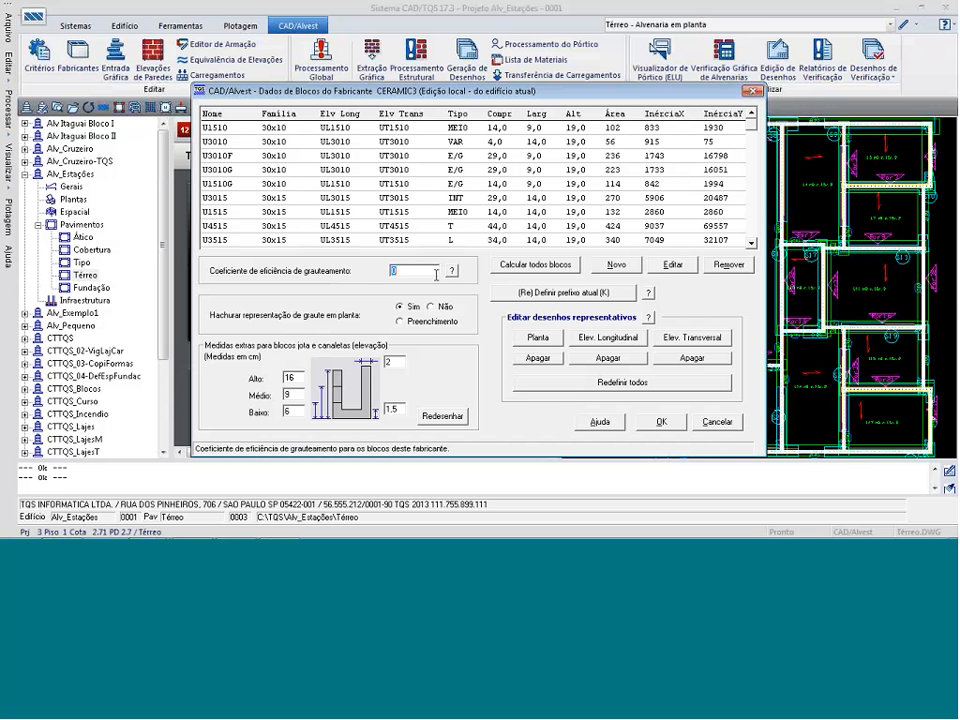
{"action": "type", "text": "1"}
{"action": "key", "text": "BackSpace"}
{"action": "type", "text": "0.75"}
{"action": "left_click_drag", "start_coordinate": [397, 270], "coordinate": [418, 271]}
Save CERAMIC3's block data, recalculating the area and inertias of all blocks, and accept the manufacturer settings.
{"action": "left_click", "coordinate": [662, 421]}
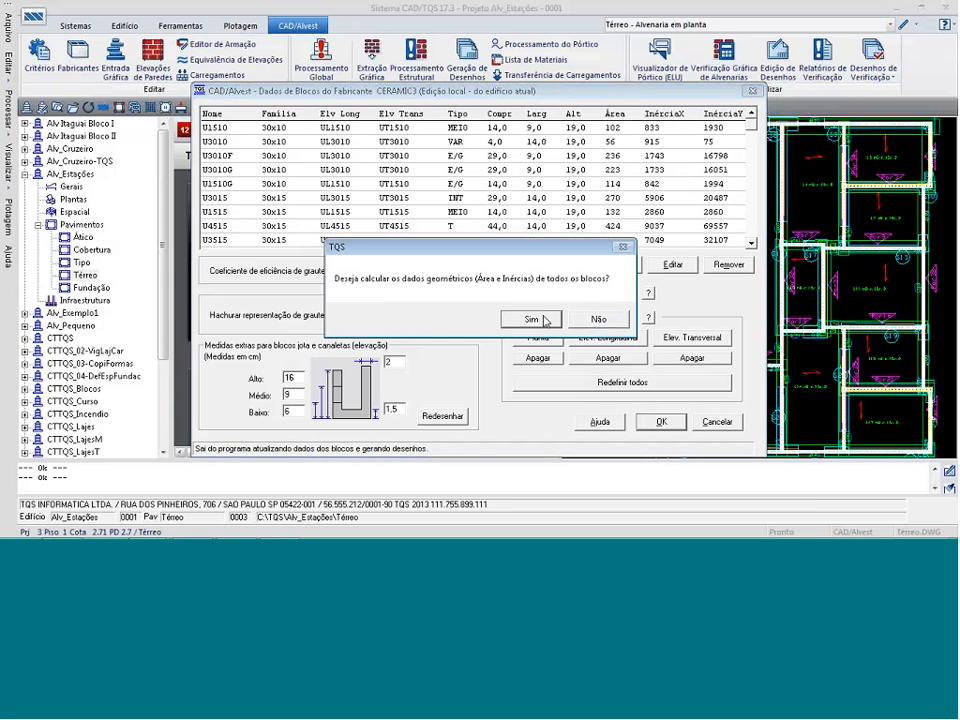
{"action": "left_click", "coordinate": [545, 319]}
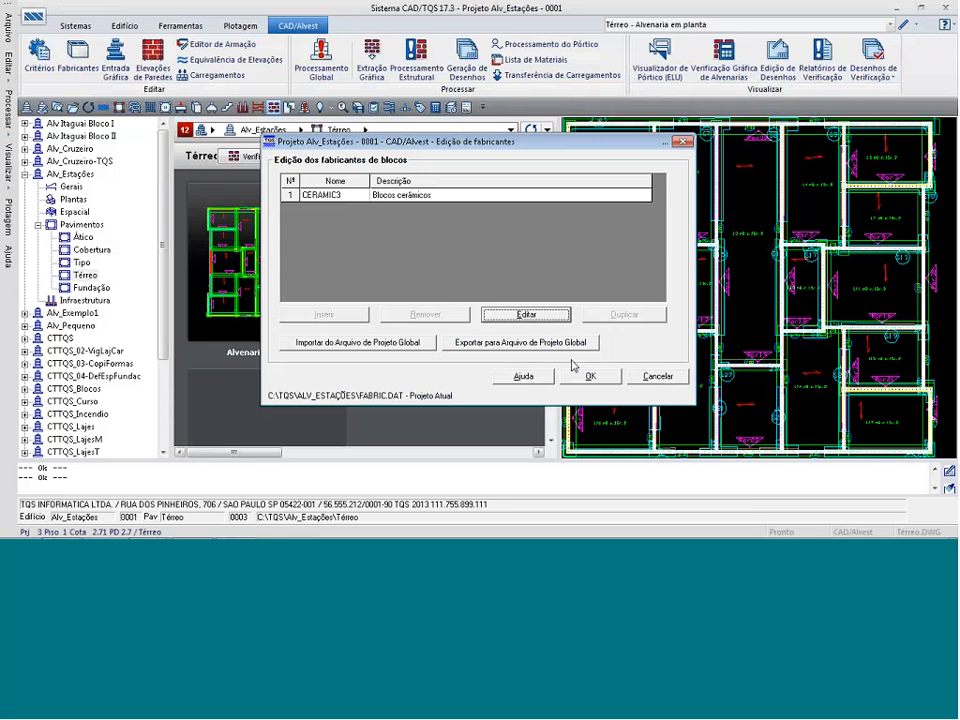
{"action": "left_click", "coordinate": [576, 372]}
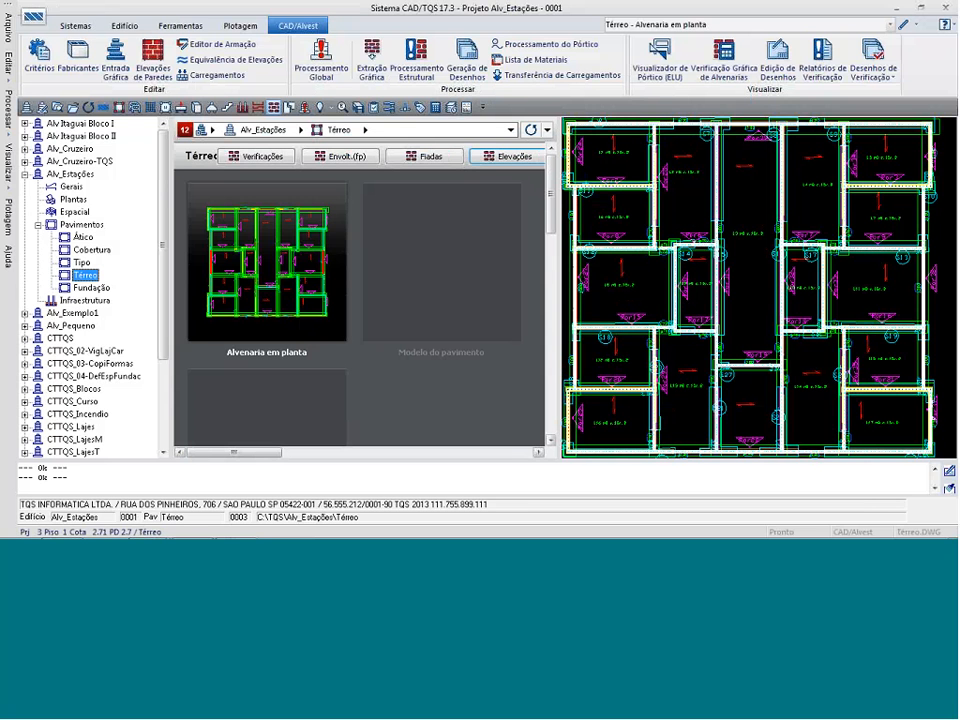
Reopen the Térreo plan, rerun the consistency check while saving the drawing, and locate the first reported load-line error.
{"action": "left_click", "coordinate": [900, 27]}
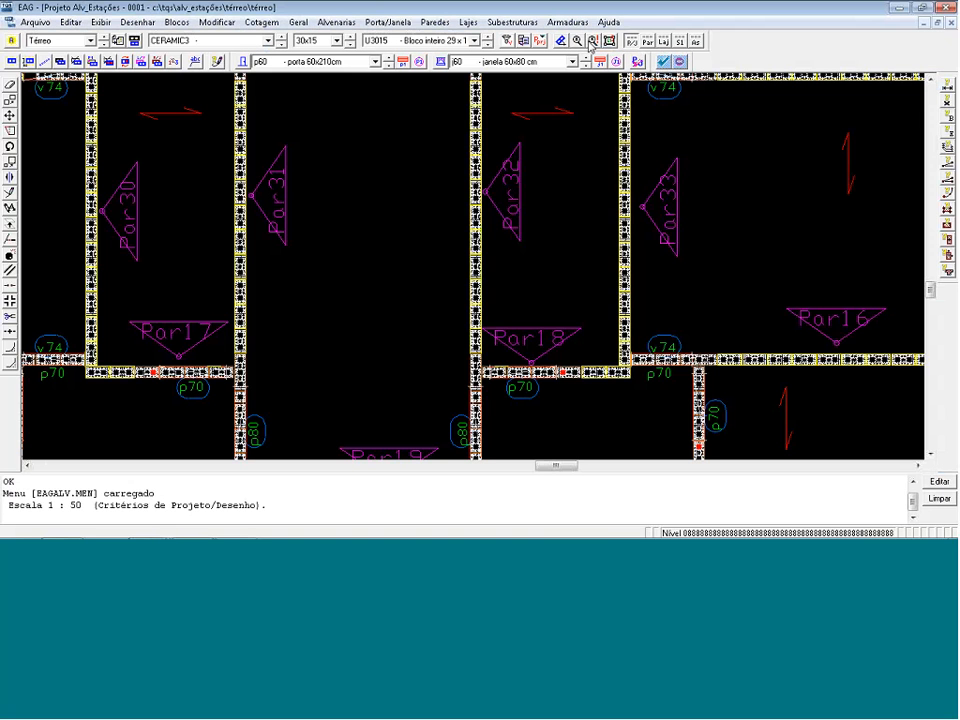
{"action": "left_click", "coordinate": [591, 41]}
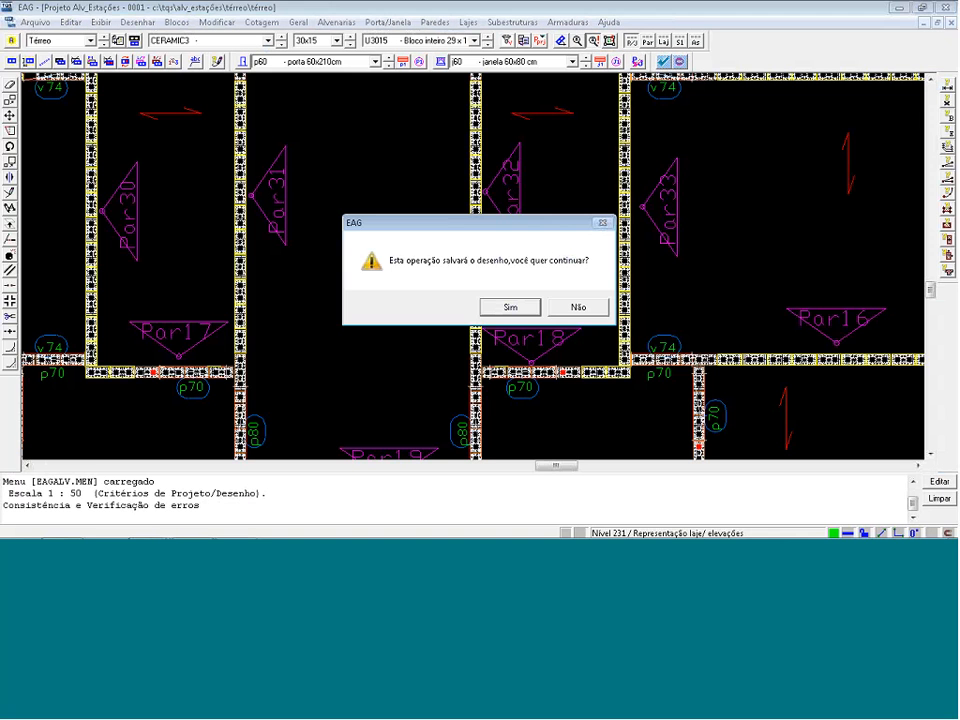
{"action": "left_click", "coordinate": [512, 306]}
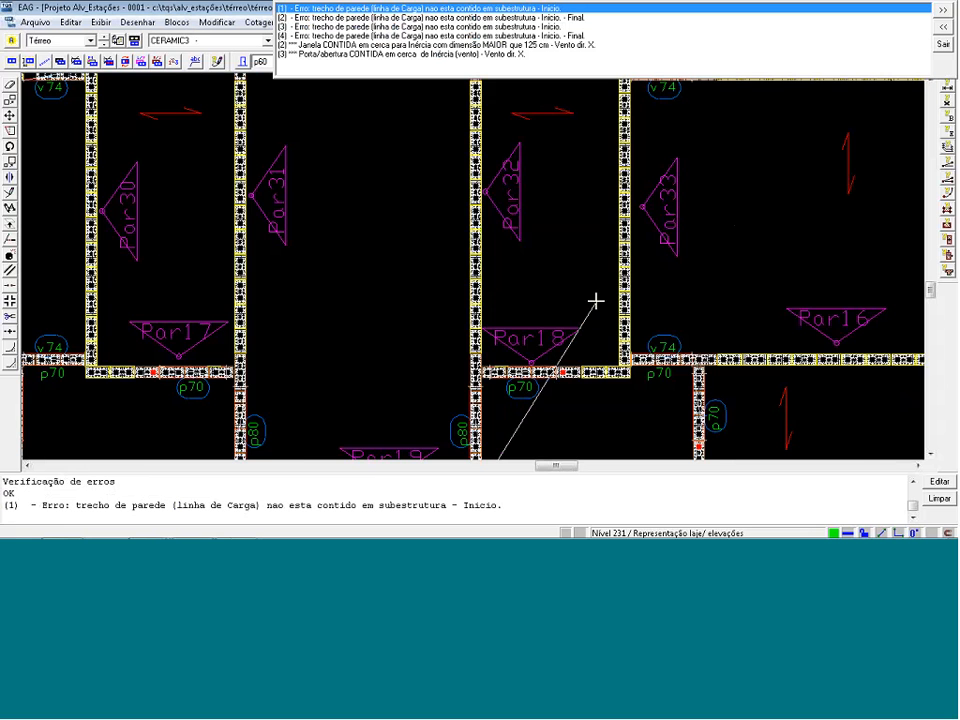
{"action": "scroll", "coordinate": [590, 295], "scroll_direction": "down", "scroll_amount": 1}
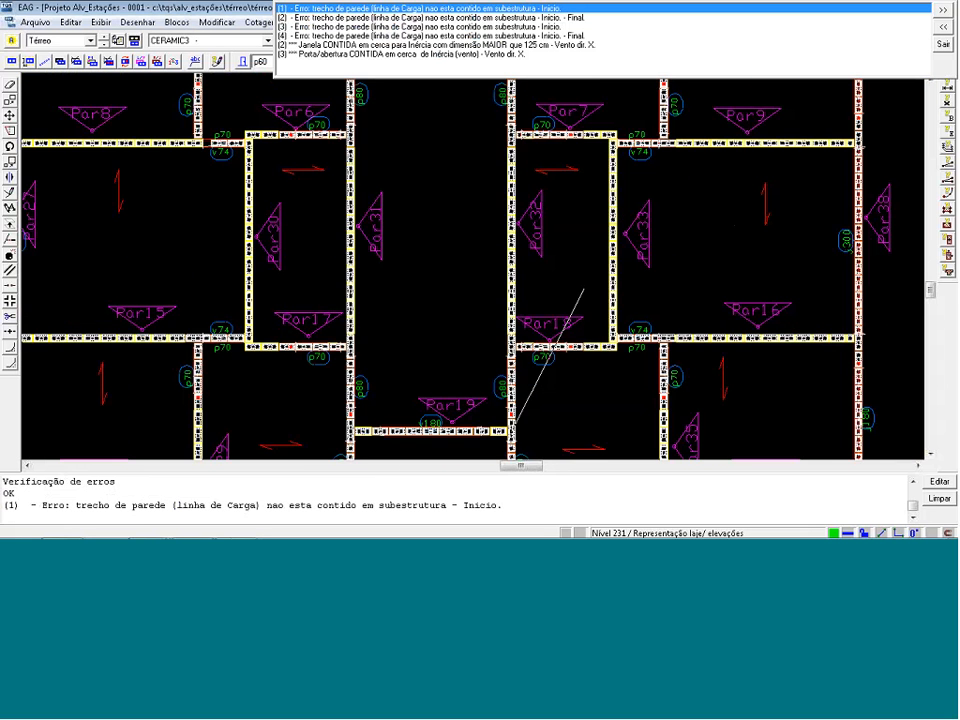
{"action": "scroll", "coordinate": [584, 290], "scroll_direction": "down", "scroll_amount": 6}
{"action": "scroll", "coordinate": [557, 408], "scroll_direction": "up", "scroll_amount": 3}
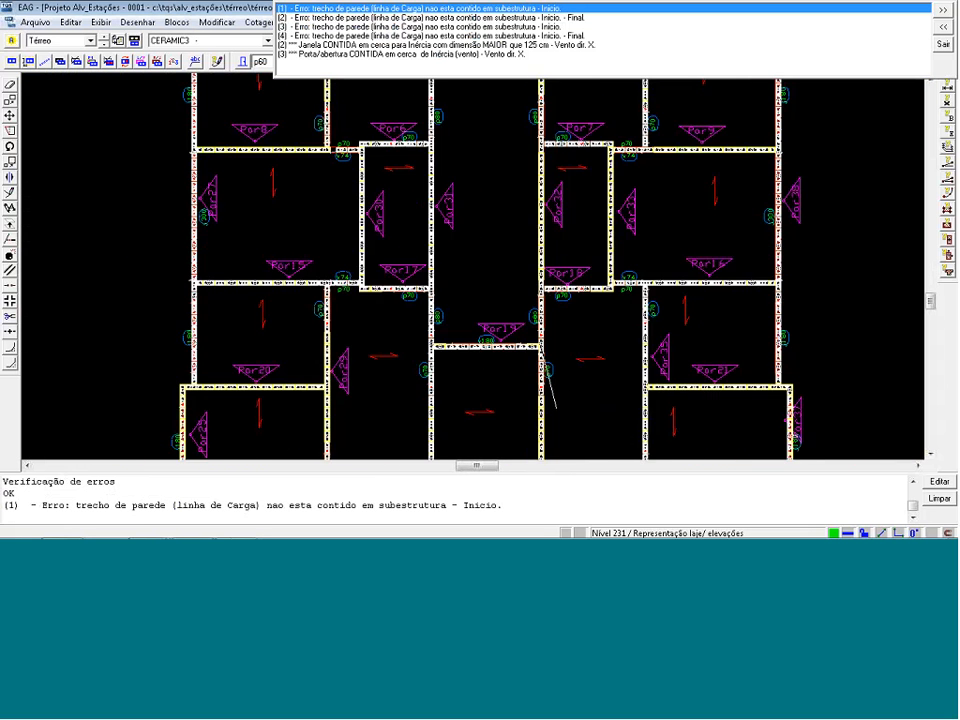
{"action": "scroll", "coordinate": [556, 408], "scroll_direction": "up", "scroll_amount": 2}
{"action": "key", "text": "Escape"}
Display the substructures and draw a polygonal substructure fence around the wall junction at Par19's right end, placing its identifier below the wall.
{"action": "left_click", "coordinate": [681, 42]}
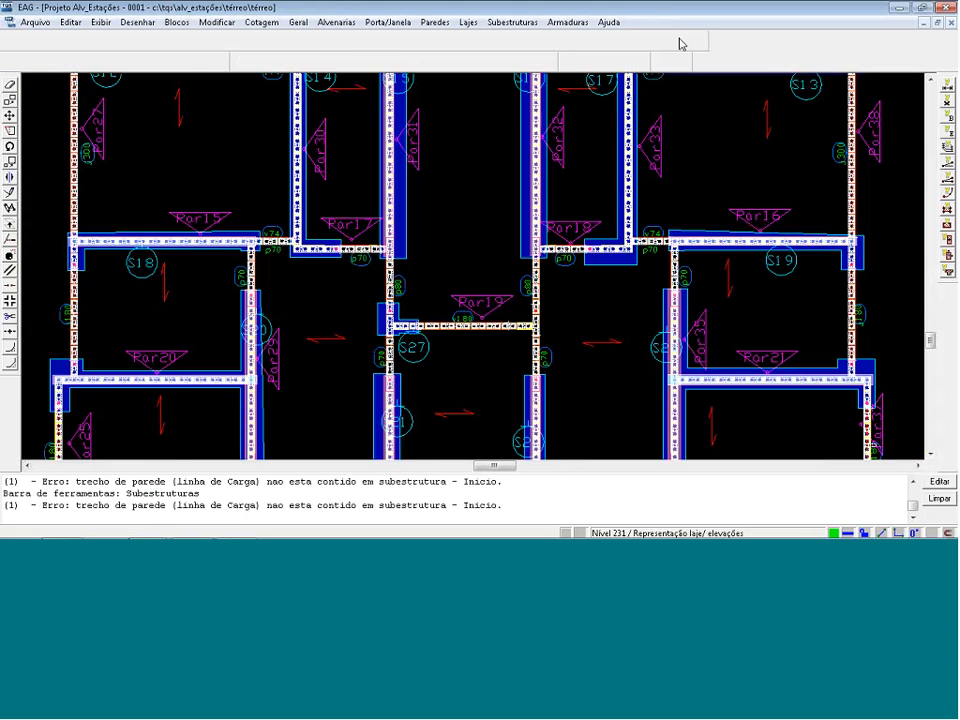
{"action": "scroll", "coordinate": [608, 320], "scroll_direction": "up", "scroll_amount": 1}
{"action": "scroll", "coordinate": [606, 324], "scroll_direction": "up", "scroll_amount": 1}
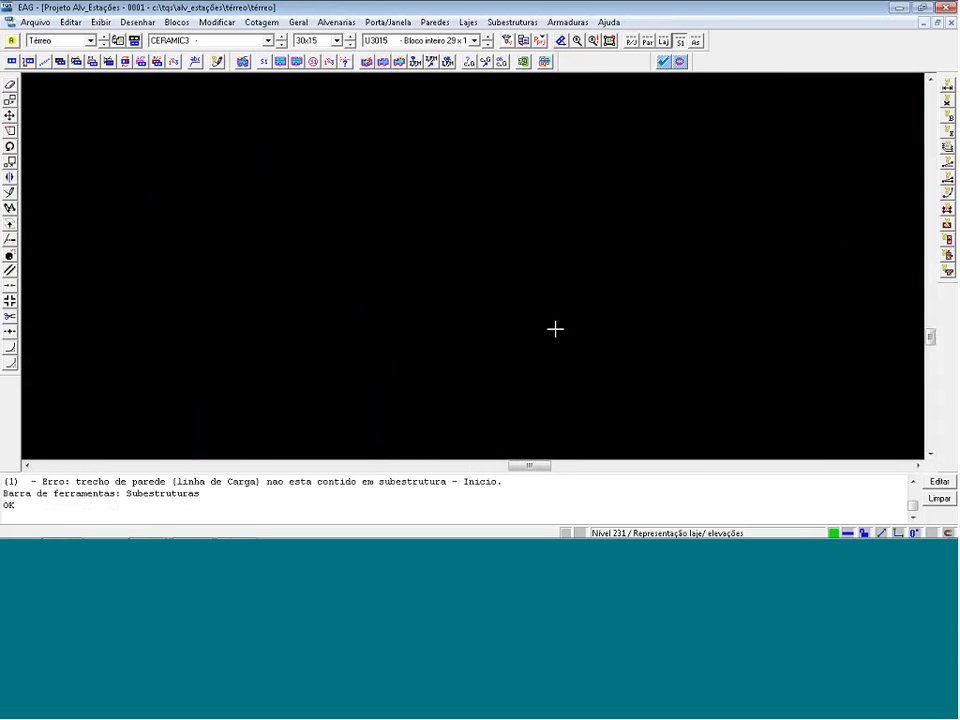
{"action": "scroll", "coordinate": [499, 345], "scroll_direction": "up", "scroll_amount": 2}
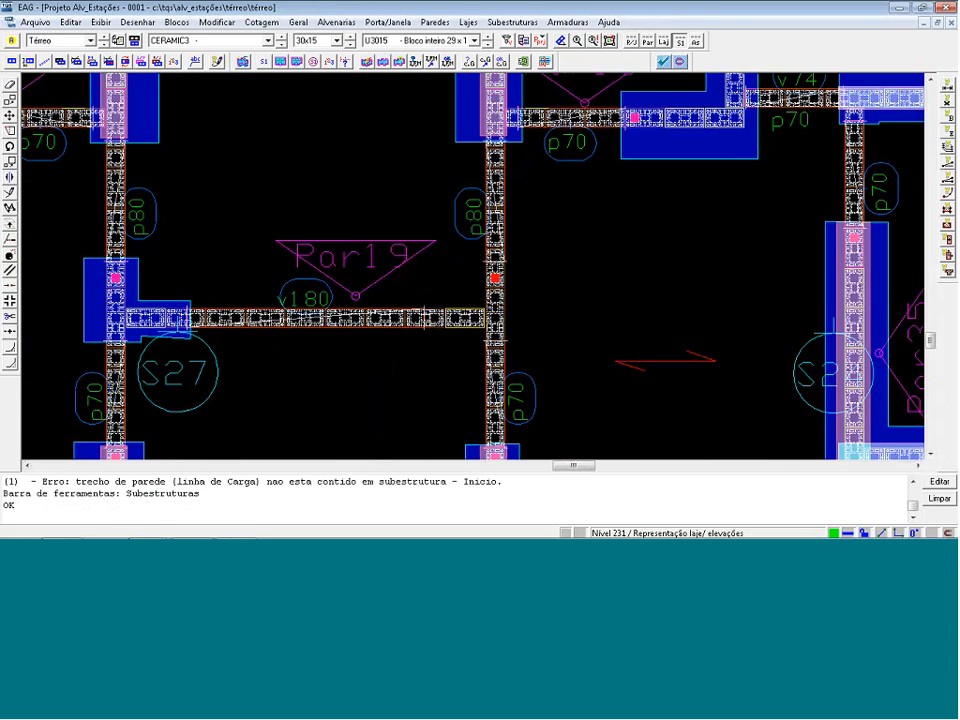
{"action": "scroll", "coordinate": [496, 342], "scroll_direction": "up", "scroll_amount": 1}
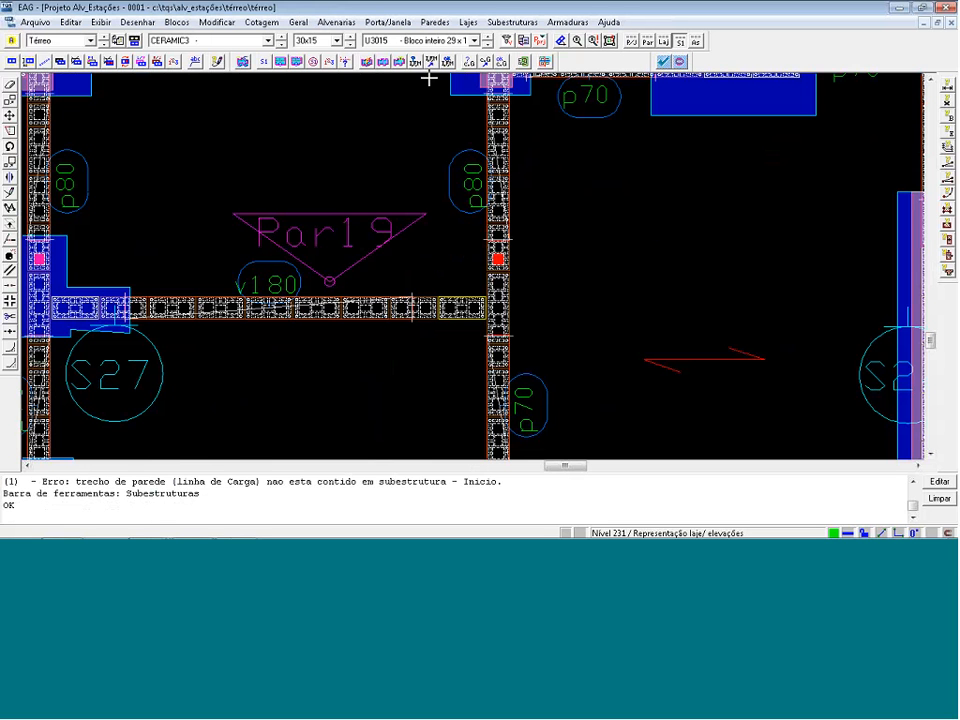
{"action": "left_click", "coordinate": [296, 63]}
{"action": "left_click", "coordinate": [270, 276]}
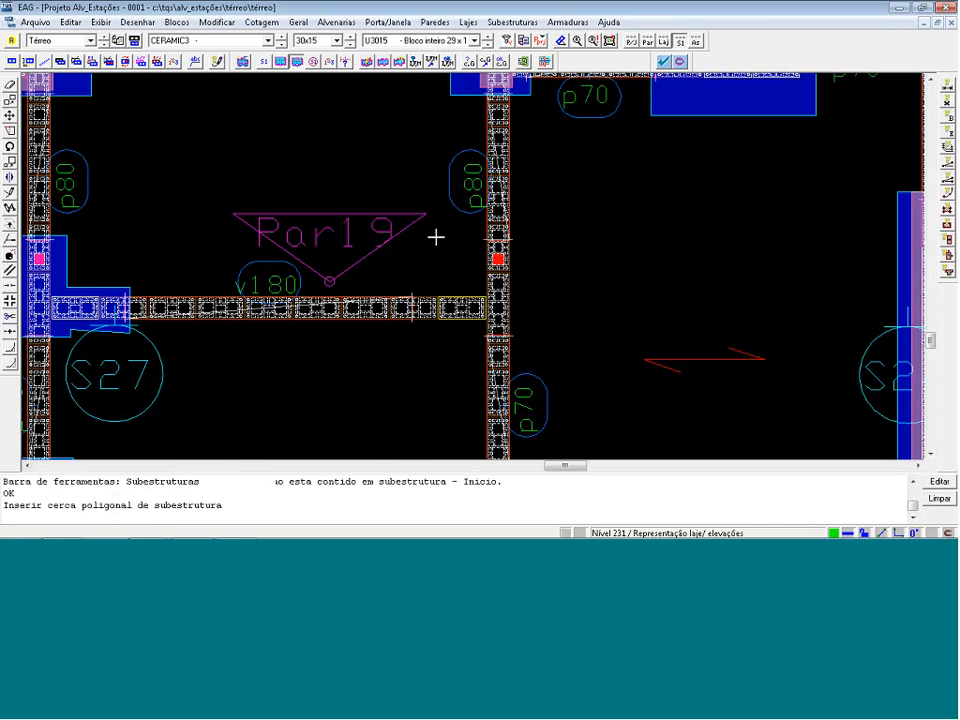
{"action": "left_click", "coordinate": [410, 281]}
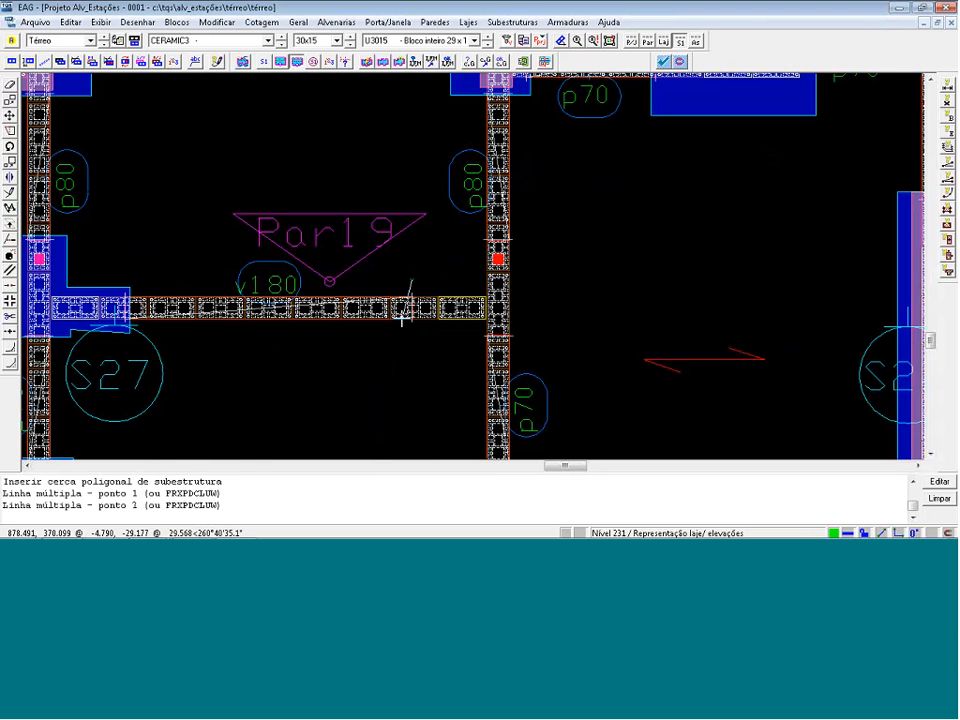
{"action": "left_click", "coordinate": [410, 326]}
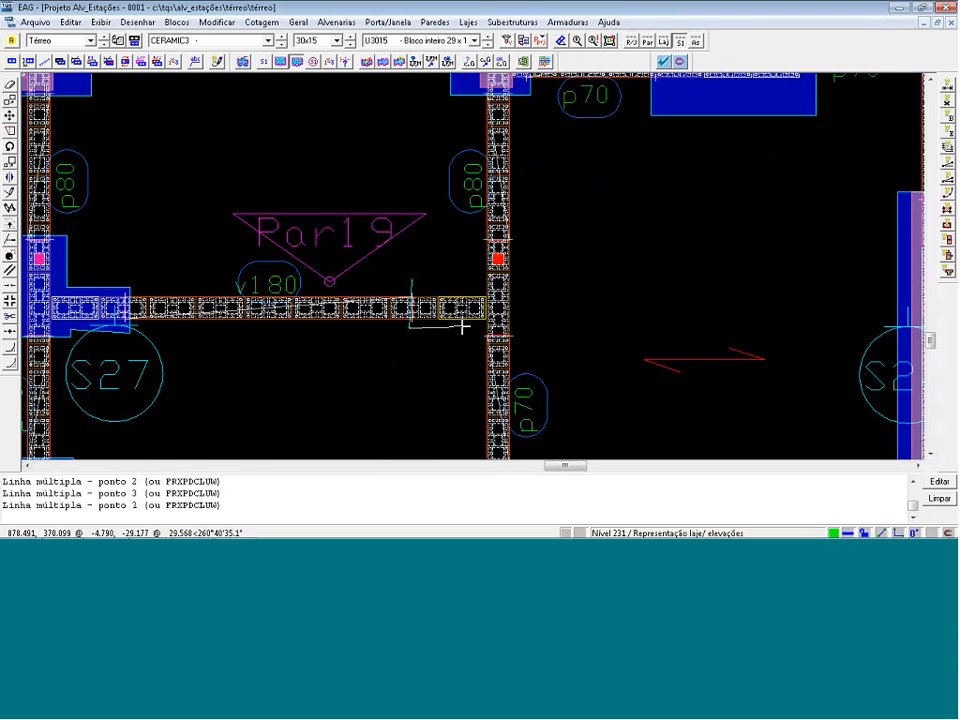
{"action": "left_click", "coordinate": [516, 339]}
{"action": "left_click", "coordinate": [516, 237]}
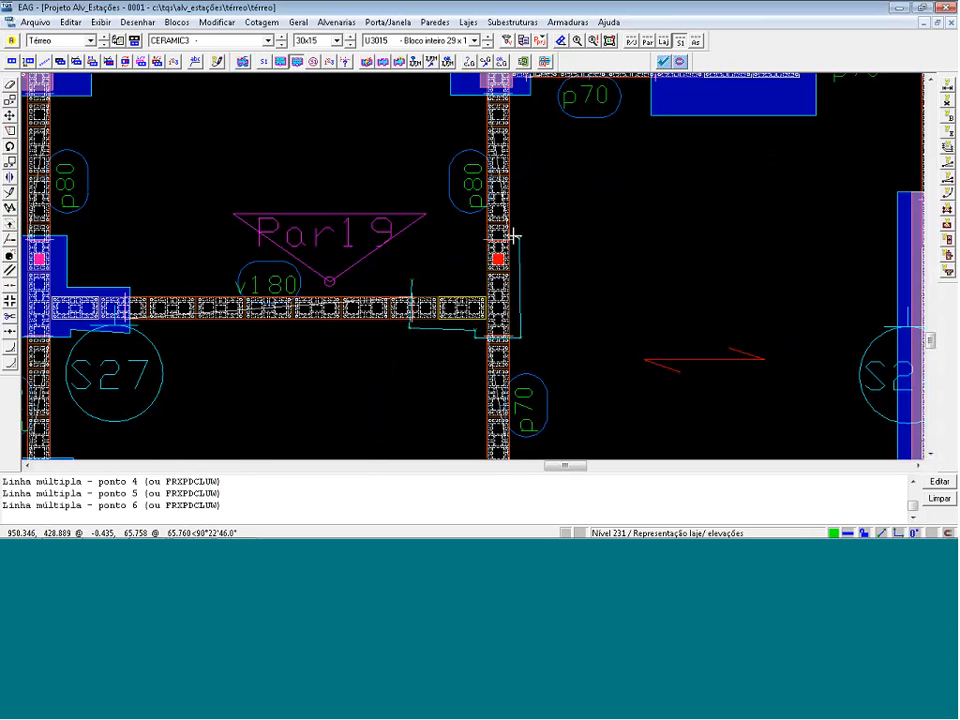
{"action": "left_click", "coordinate": [475, 281]}
{"action": "key", "text": "Return"}
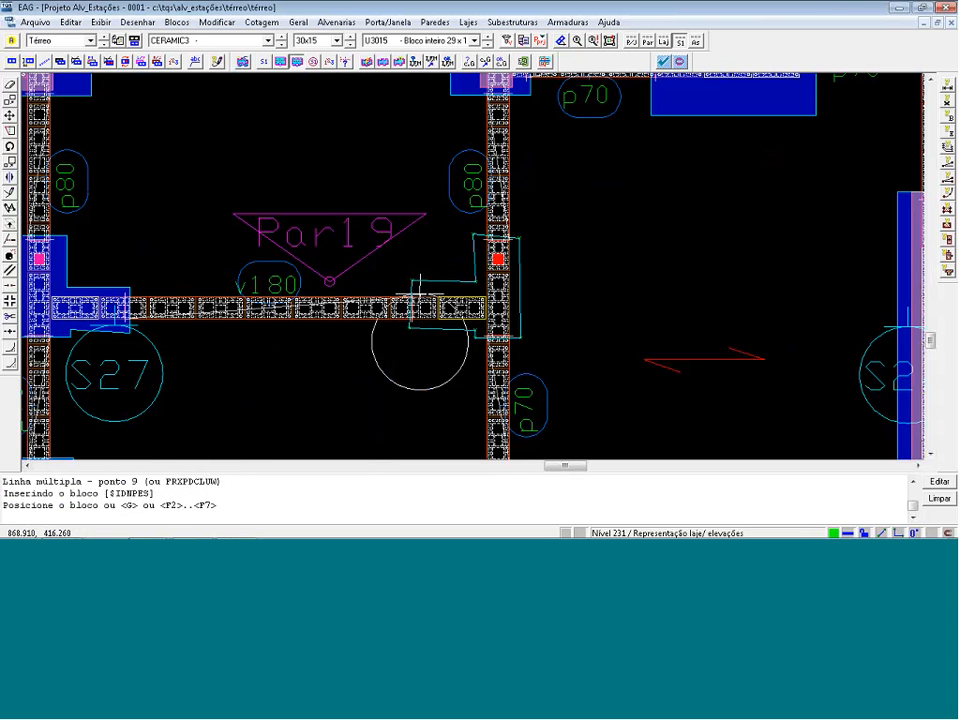
{"action": "left_click", "coordinate": [437, 321]}
Check the drawing for errors again and step through the load-line reports to the oversized window report at wall Par39.
{"action": "scroll", "coordinate": [542, 309], "scroll_direction": "down", "scroll_amount": 3}
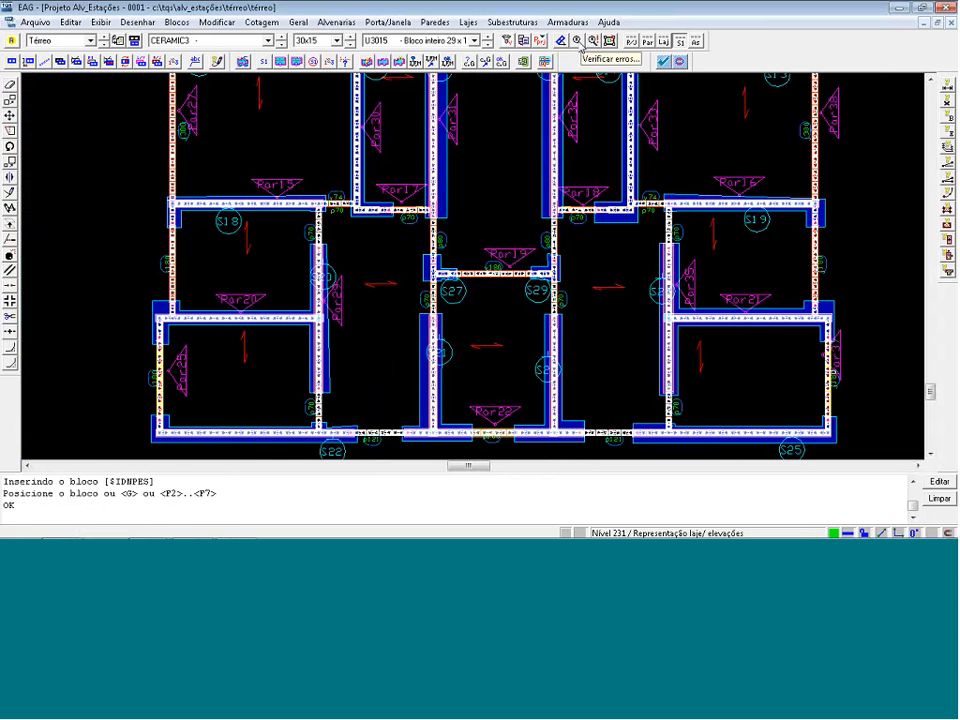
{"action": "left_click", "coordinate": [578, 43]}
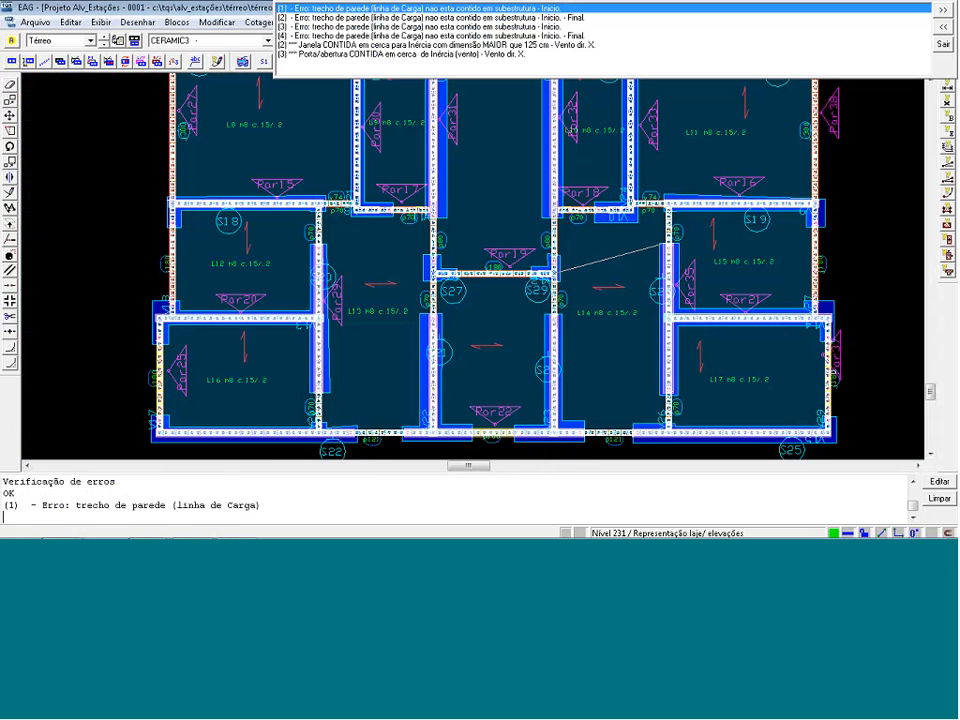
{"action": "key", "text": "Return"}
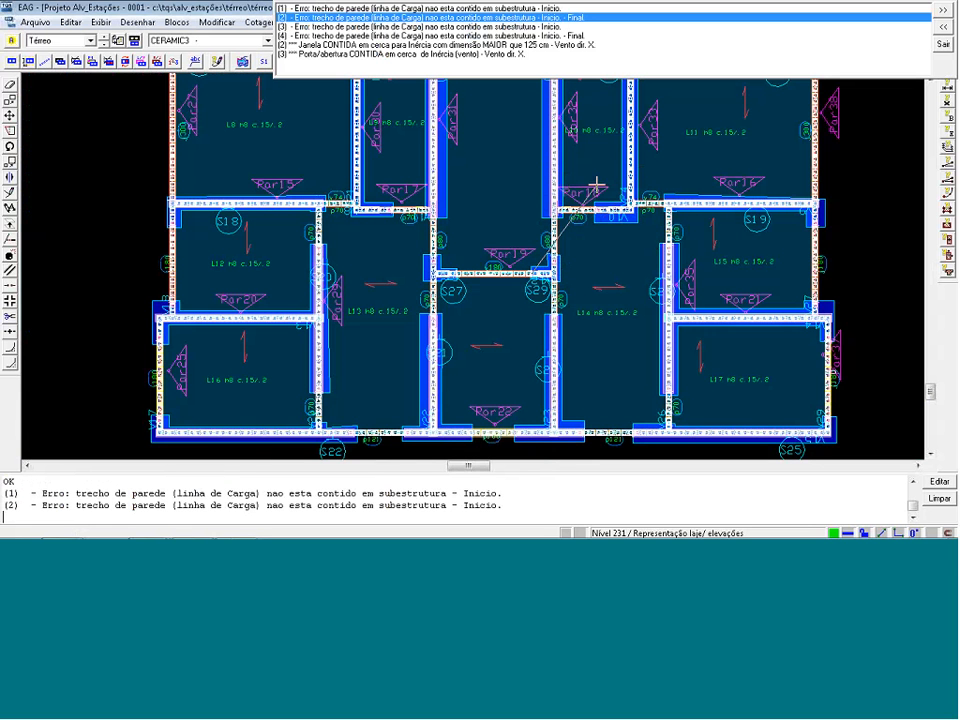
{"action": "key", "text": "Return"}
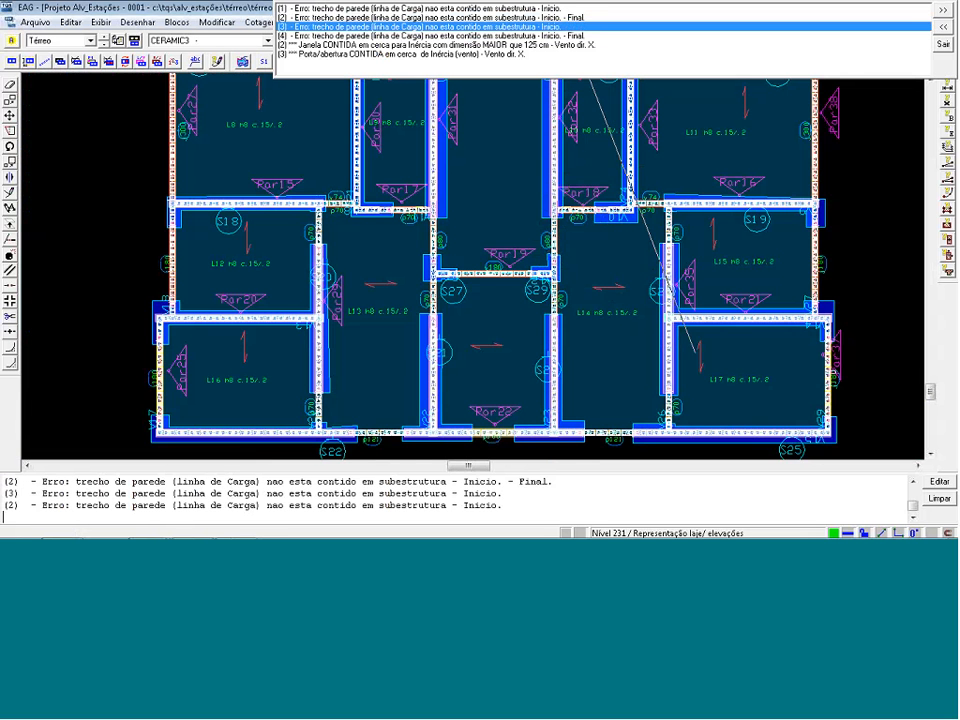
{"action": "key", "text": "Return"}
{"action": "scroll", "coordinate": [494, 385], "scroll_direction": "down", "scroll_amount": 7}
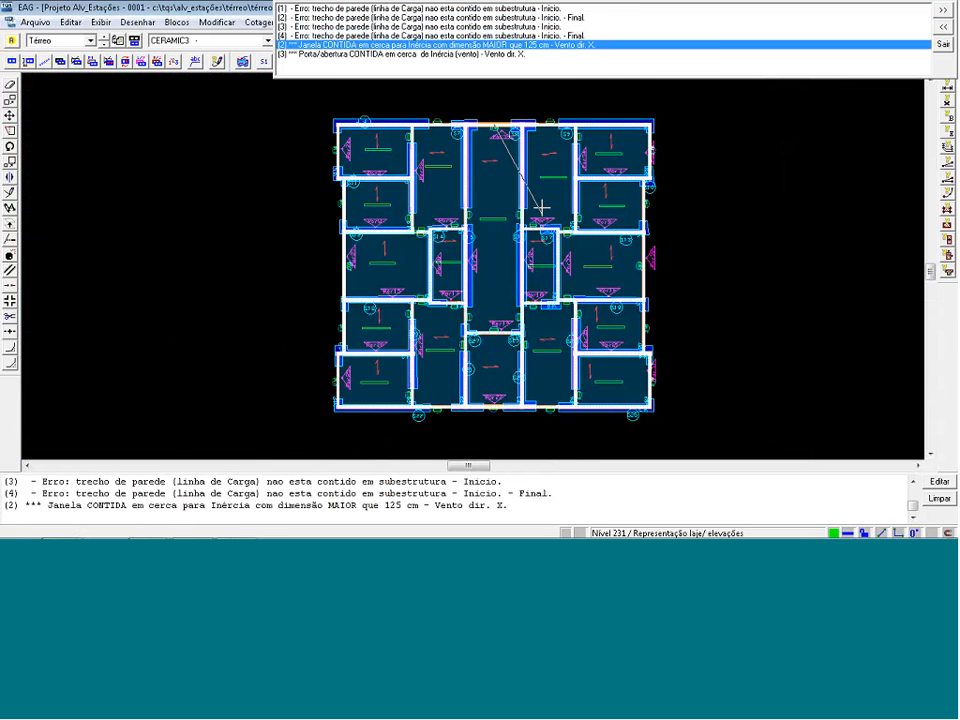
{"action": "scroll", "coordinate": [475, 107], "scroll_direction": "up", "scroll_amount": 3}
{"action": "scroll", "coordinate": [495, 103], "scroll_direction": "up", "scroll_amount": 2}
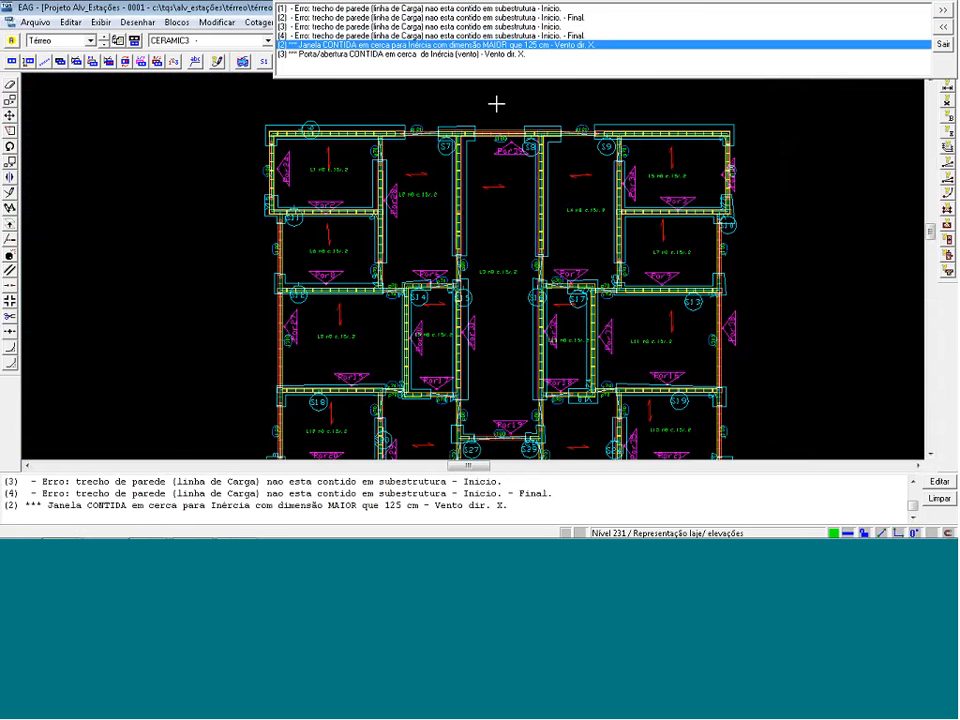
{"action": "scroll", "coordinate": [502, 103], "scroll_direction": "up", "scroll_amount": 2}
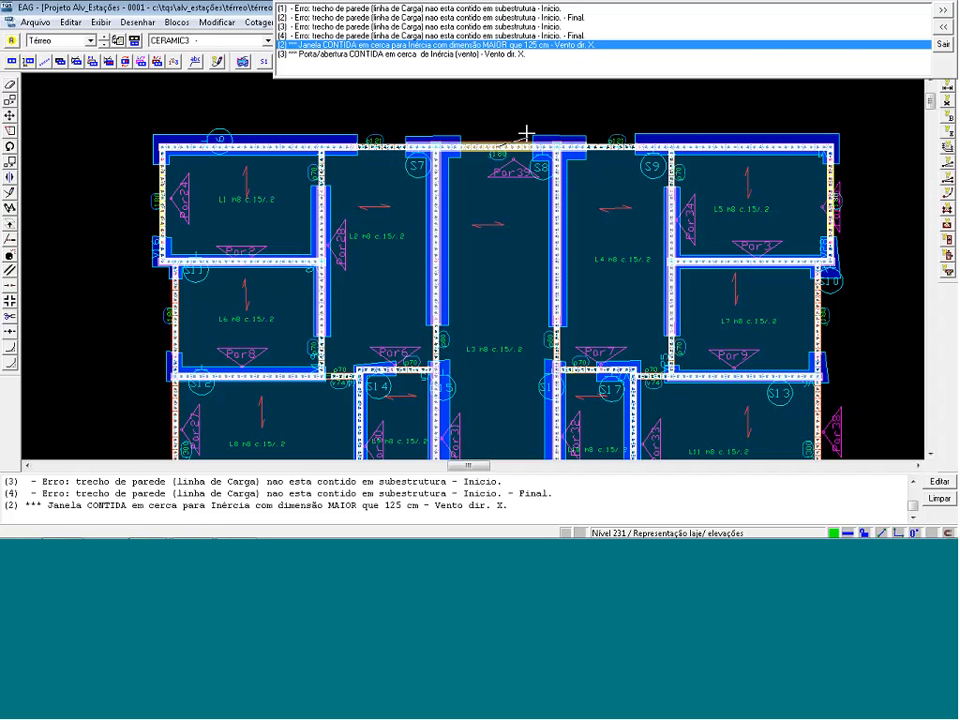
{"action": "scroll", "coordinate": [512, 107], "scroll_direction": "up", "scroll_amount": 1}
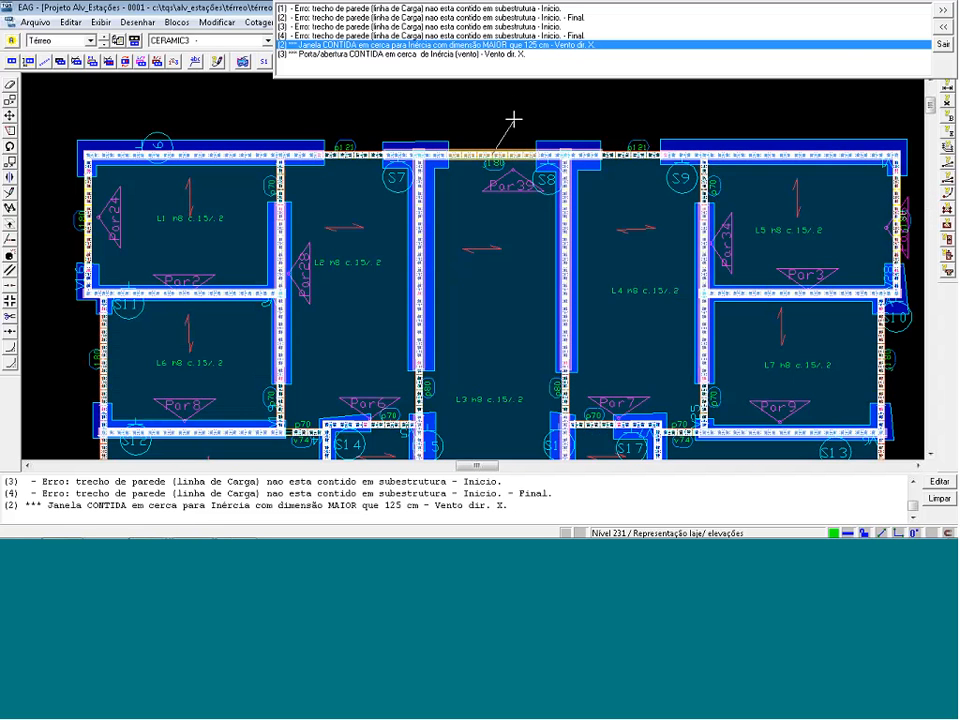
{"action": "scroll", "coordinate": [514, 128], "scroll_direction": "up", "scroll_amount": 1}
{"action": "scroll", "coordinate": [514, 134], "scroll_direction": "up", "scroll_amount": 1}
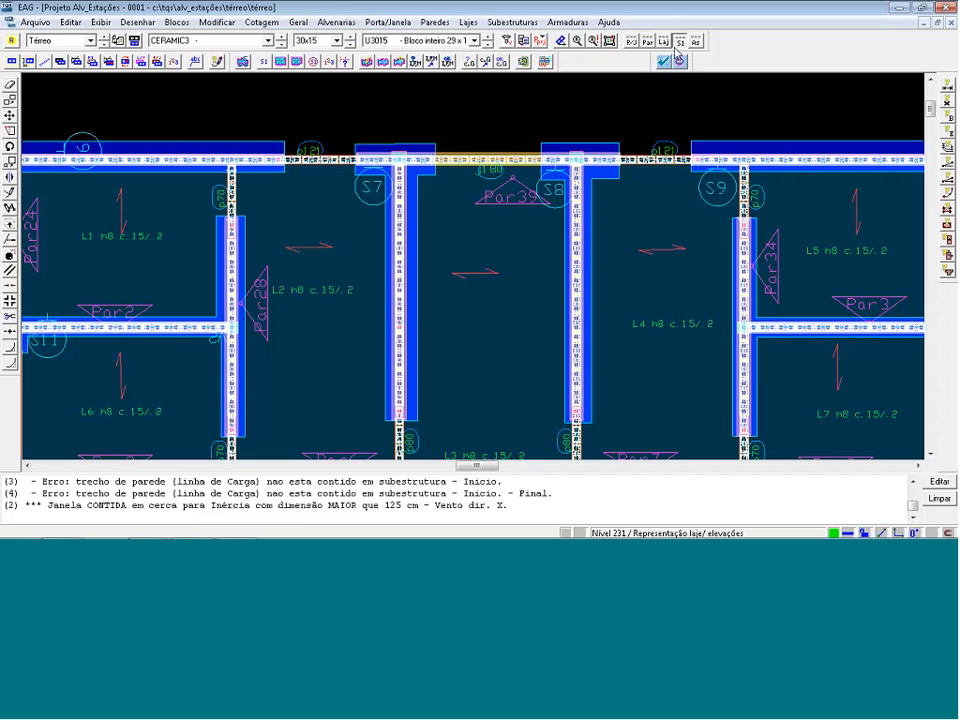
Hide the substructure fences through the drawing filters and move the X-direction wind fence spanning window j180 clear above wall Par39.
{"action": "left_click", "coordinate": [508, 42]}
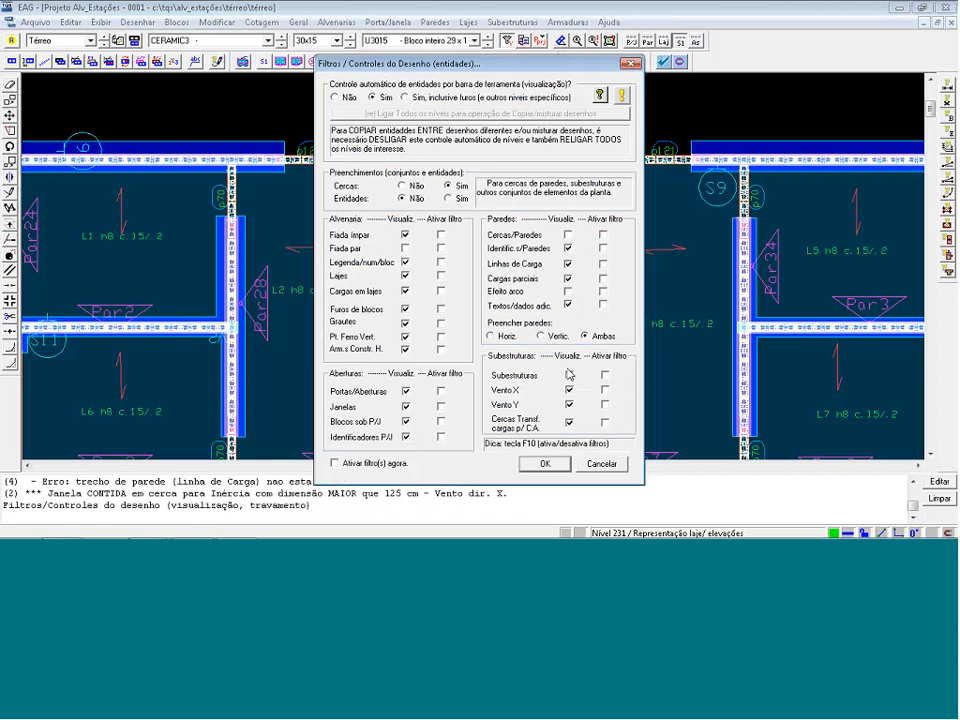
{"action": "left_click", "coordinate": [545, 463]}
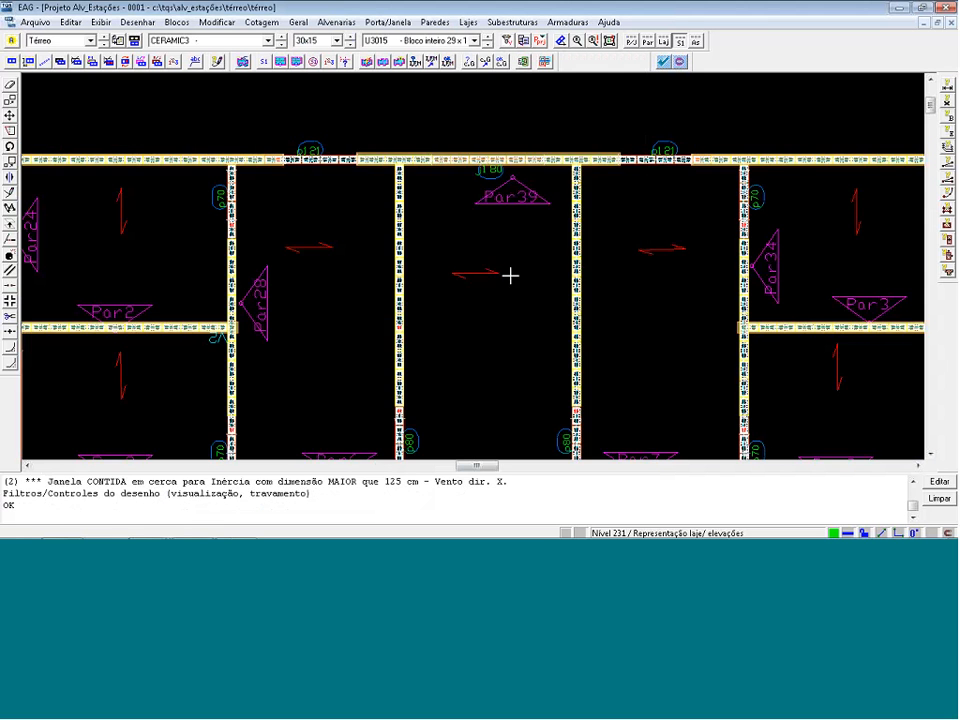
{"action": "scroll", "coordinate": [546, 171], "scroll_direction": "up", "scroll_amount": 5}
{"action": "left_click", "coordinate": [562, 134]}
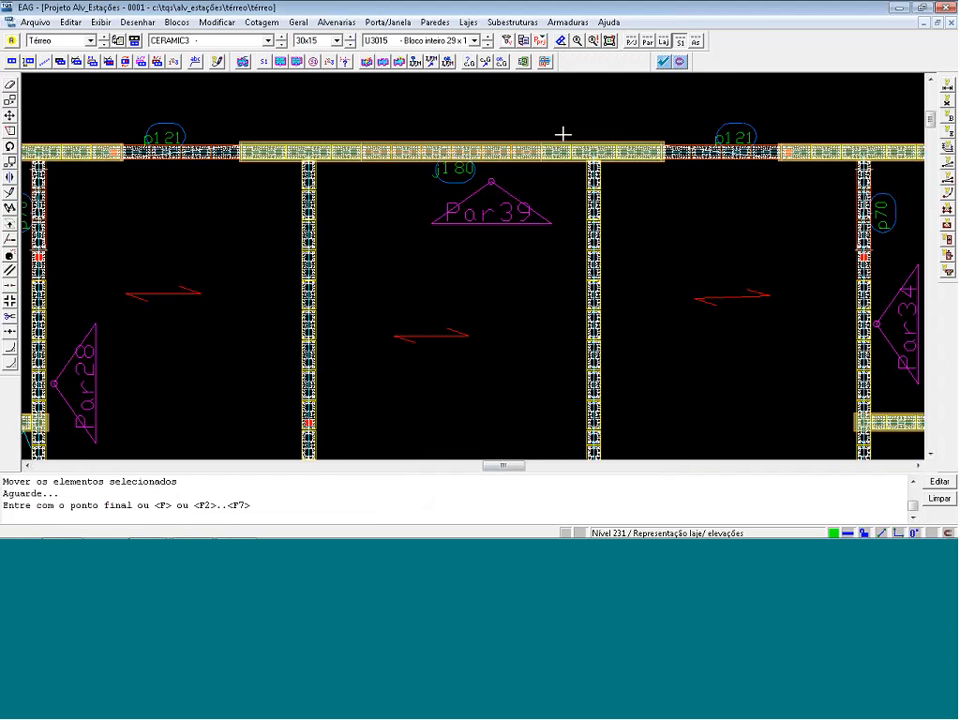
{"action": "right_click", "coordinate": [591, 134]}
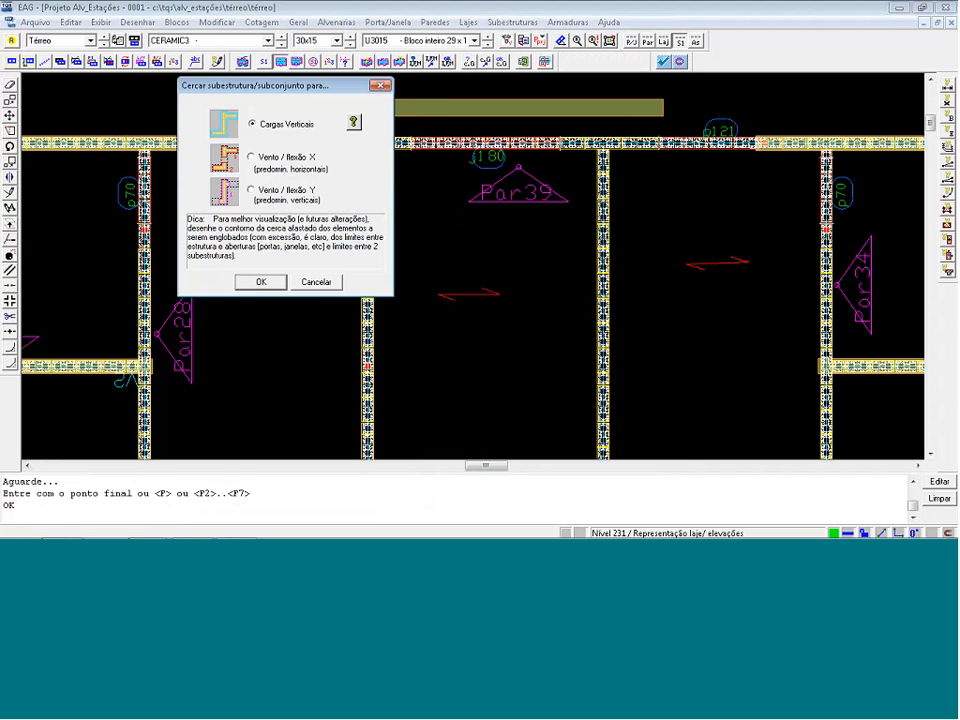
Draw rectangular X-direction wind fences around the wall segments on both sides of window j180 and delete the displaced fence above Par39.
{"action": "left_click", "coordinate": [265, 284]}
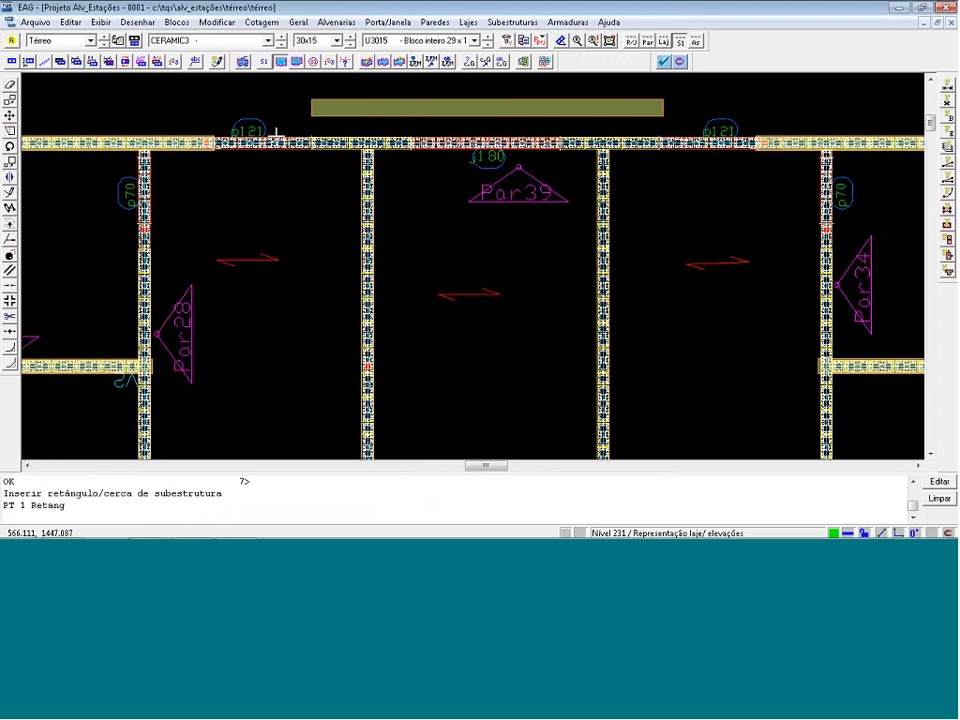
{"action": "left_click", "coordinate": [309, 130]}
{"action": "left_click", "coordinate": [414, 155]}
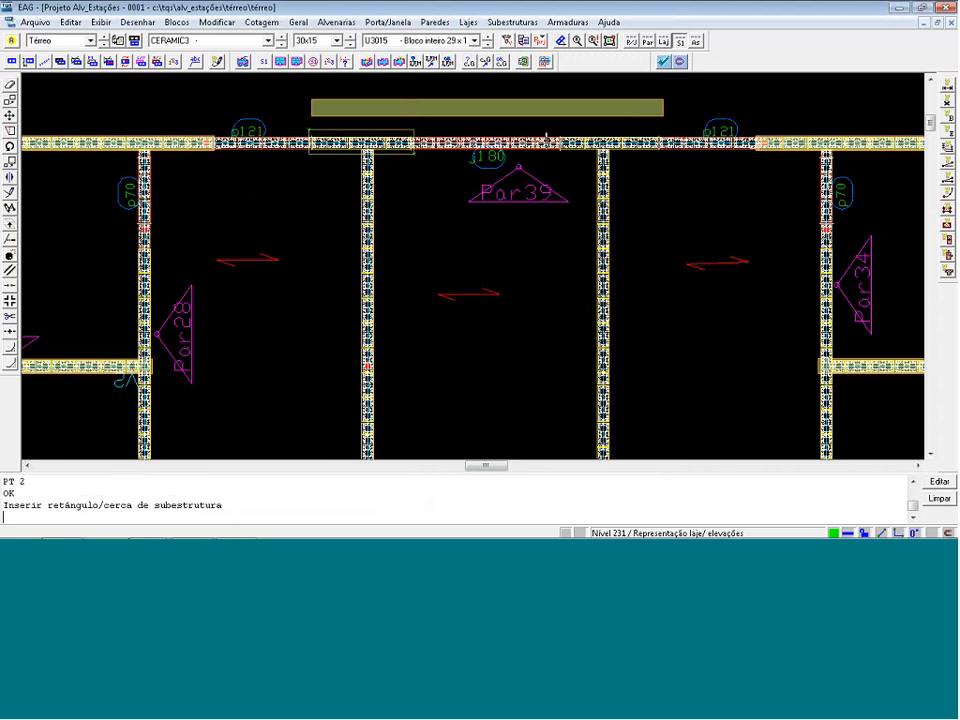
{"action": "left_click", "coordinate": [519, 360]}
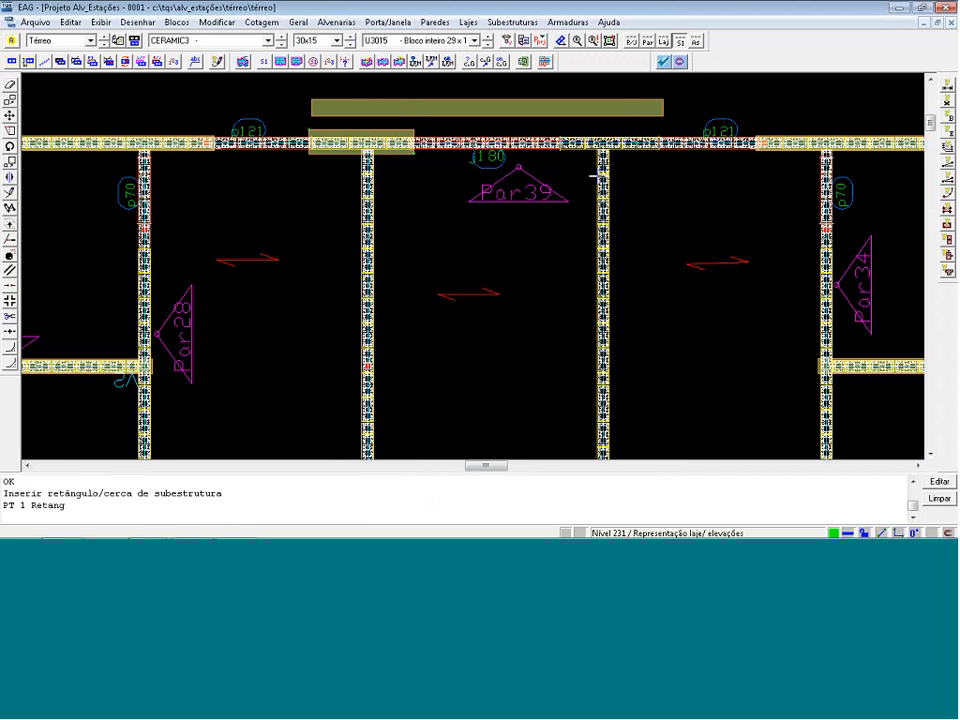
{"action": "left_click", "coordinate": [557, 130]}
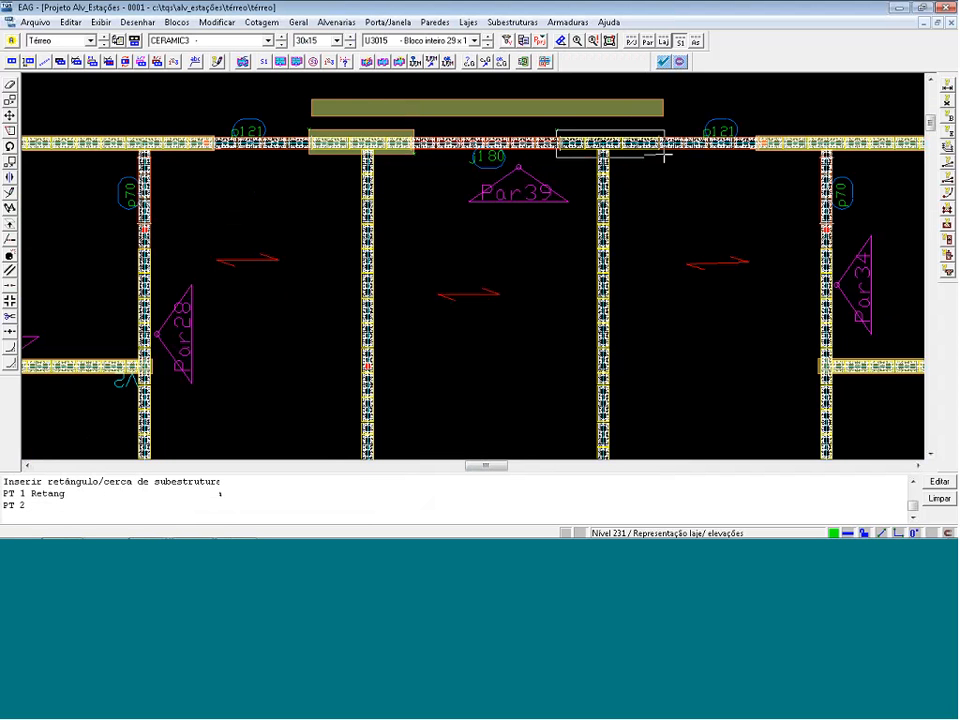
{"action": "left_click", "coordinate": [663, 155]}
{"action": "scroll", "coordinate": [542, 92], "scroll_direction": "down", "scroll_amount": 1}
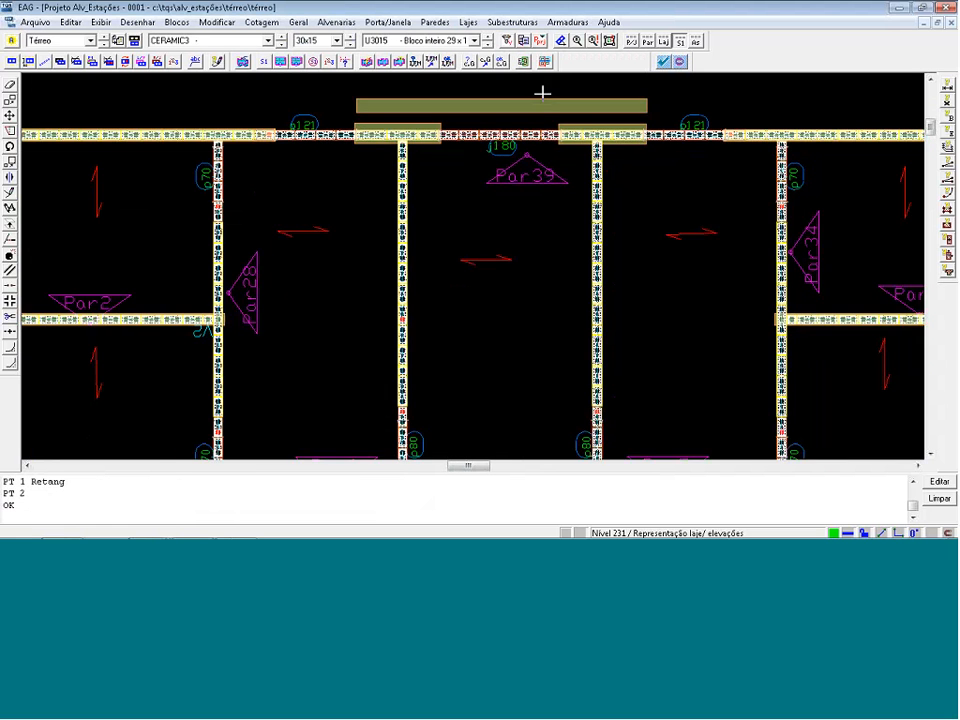
{"action": "key", "text": "Delete"}
Move the X-direction wind fence spanning door p100 clear below wall Par22 and delete it.
{"action": "scroll", "coordinate": [542, 92], "scroll_direction": "down", "scroll_amount": 6}
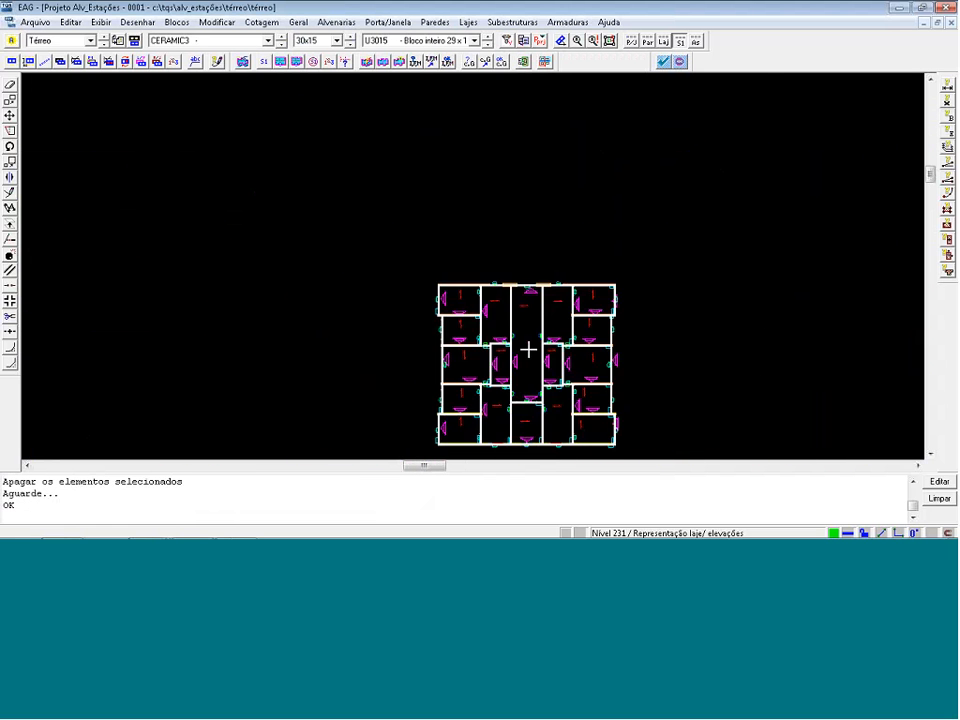
{"action": "scroll", "coordinate": [523, 463], "scroll_direction": "up", "scroll_amount": 5}
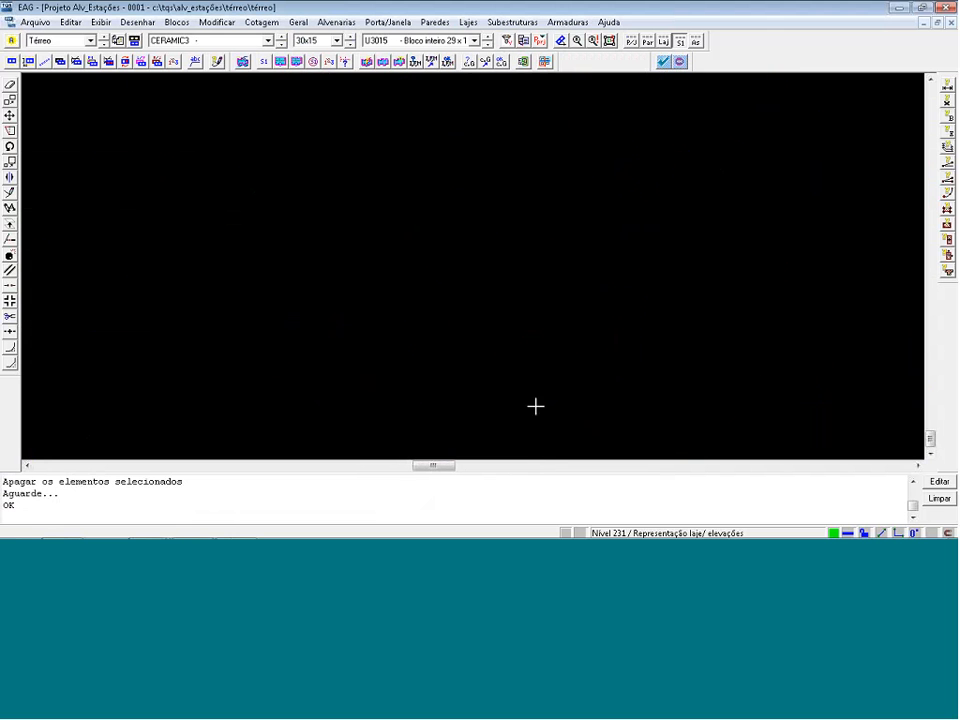
{"action": "scroll", "coordinate": [578, 396], "scroll_direction": "up", "scroll_amount": 3}
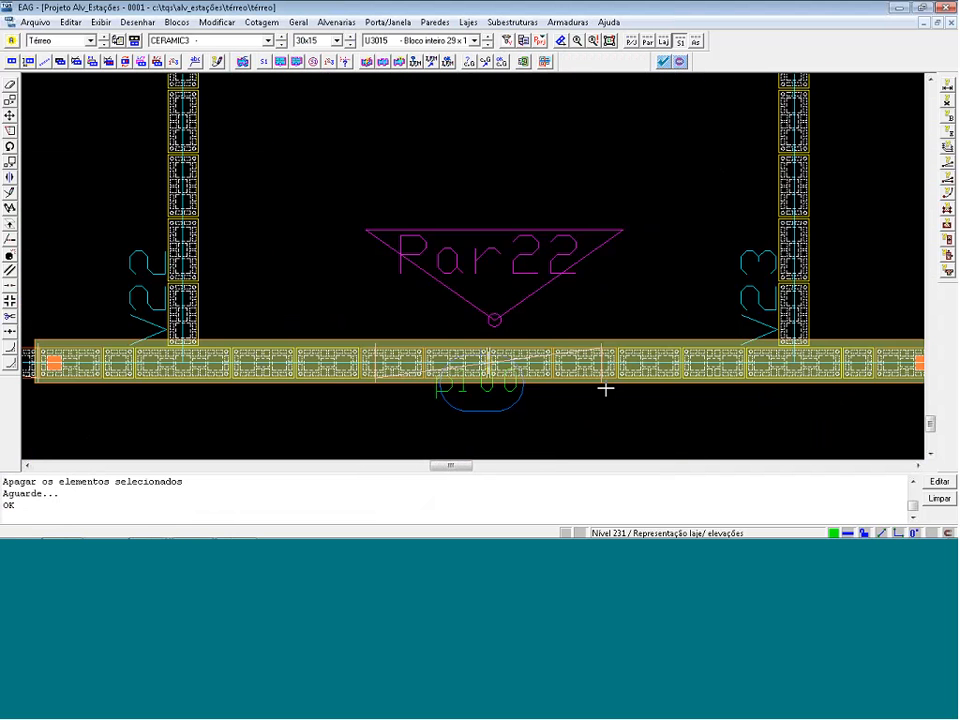
{"action": "scroll", "coordinate": [606, 388], "scroll_direction": "up", "scroll_amount": 1}
{"action": "left_click_drag", "start_coordinate": [607, 388], "coordinate": [638, 427]}
{"action": "scroll", "coordinate": [637, 417], "scroll_direction": "down", "scroll_amount": 3}
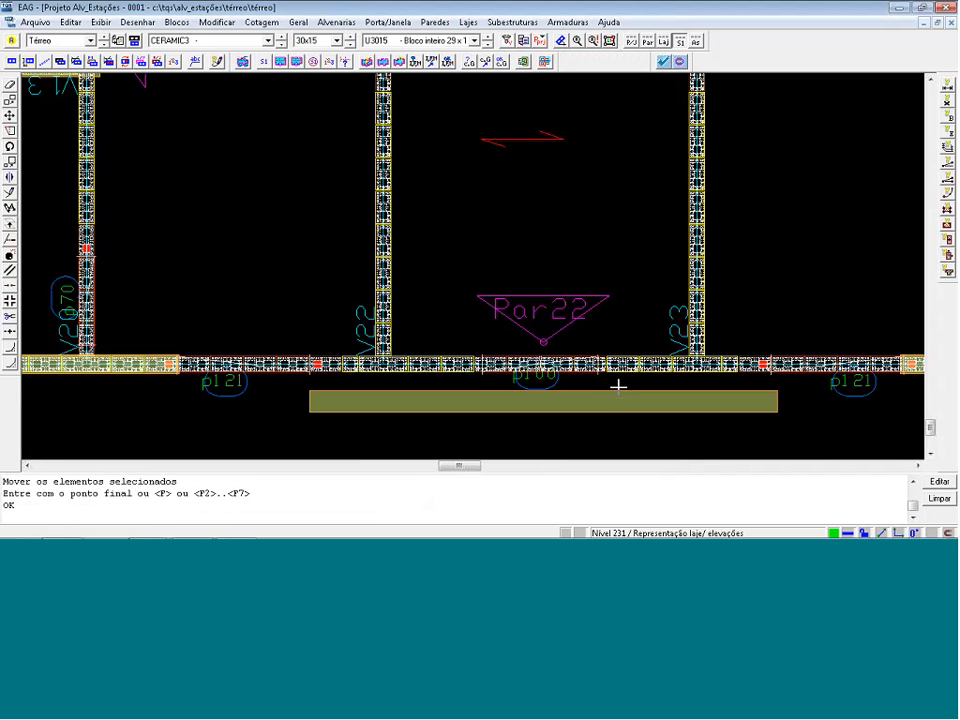
{"action": "key", "text": "Delete"}
Draw two rectangular X-direction wind fences along wall Par22, one on each side of door p100.
{"action": "scroll", "coordinate": [618, 386], "scroll_direction": "up", "scroll_amount": 2}
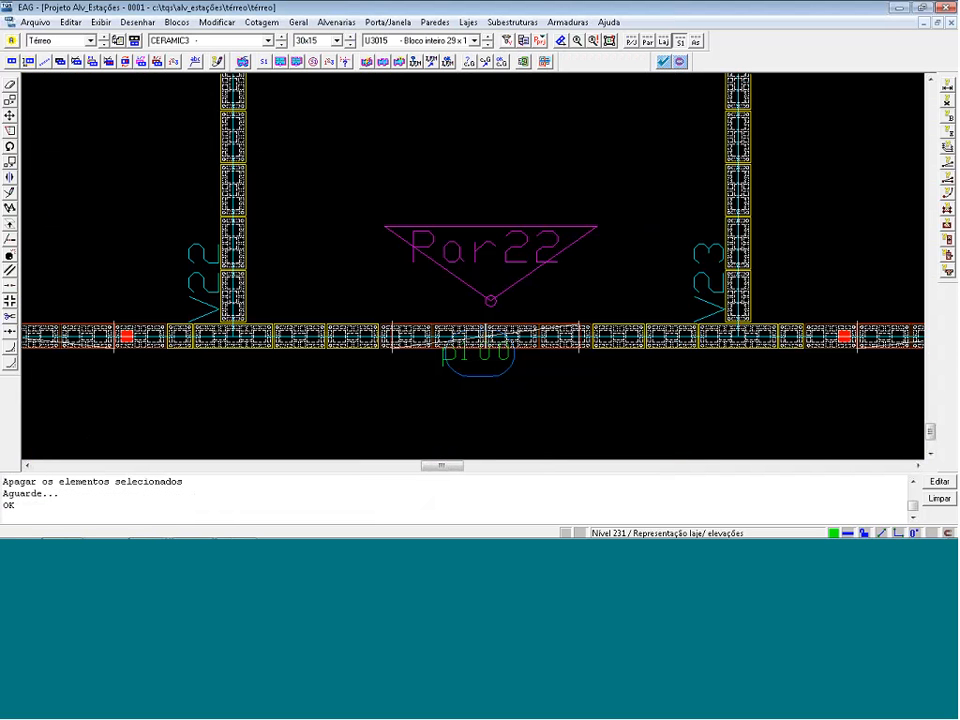
{"action": "key", "text": "Return"}
{"action": "left_click", "coordinate": [255, 279]}
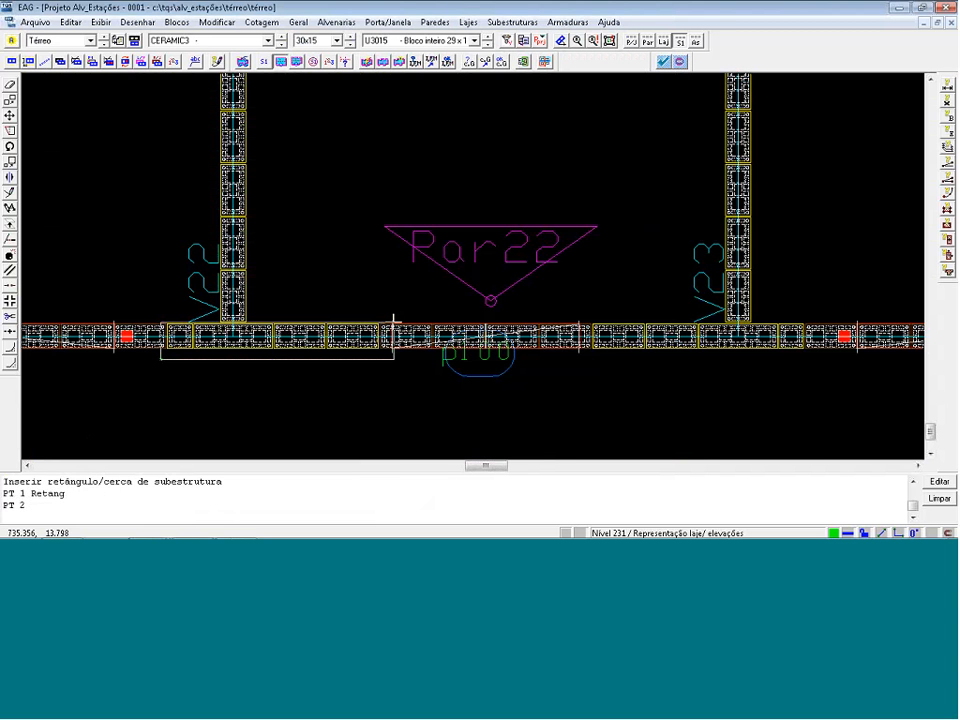
{"action": "left_click", "coordinate": [398, 357]}
{"action": "left_click", "coordinate": [592, 374]}
{"action": "key", "text": "Return"}
{"action": "left_click", "coordinate": [589, 355]}
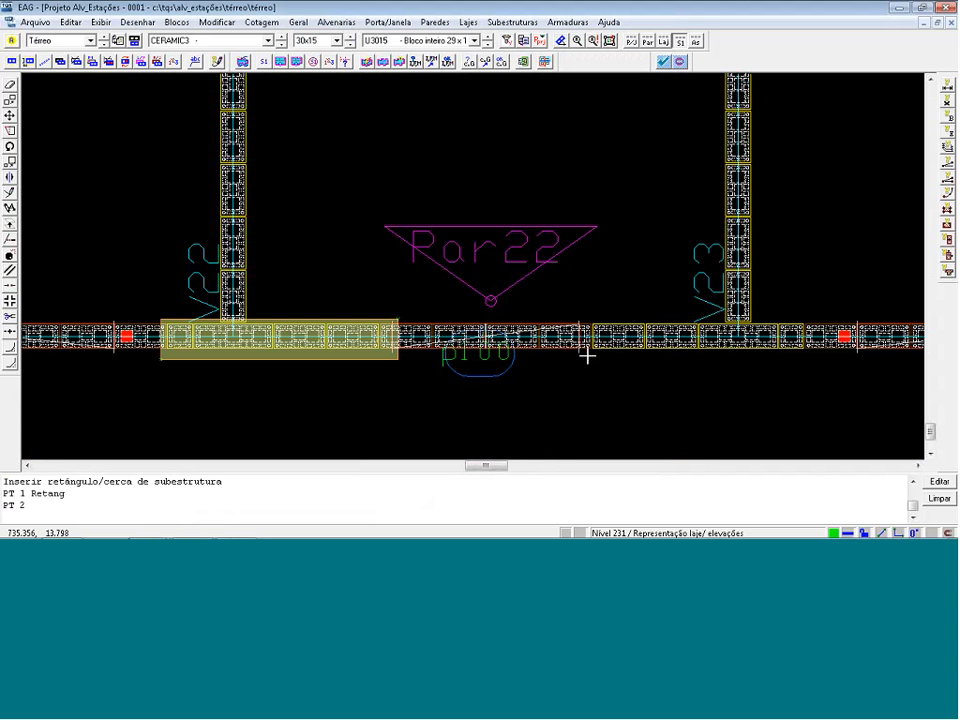
{"action": "left_click", "coordinate": [860, 318]}
Check the Térreo plan for errors again, including the last error list, and close the graphical plan editor.
{"action": "scroll", "coordinate": [656, 251], "scroll_direction": "down", "scroll_amount": 5}
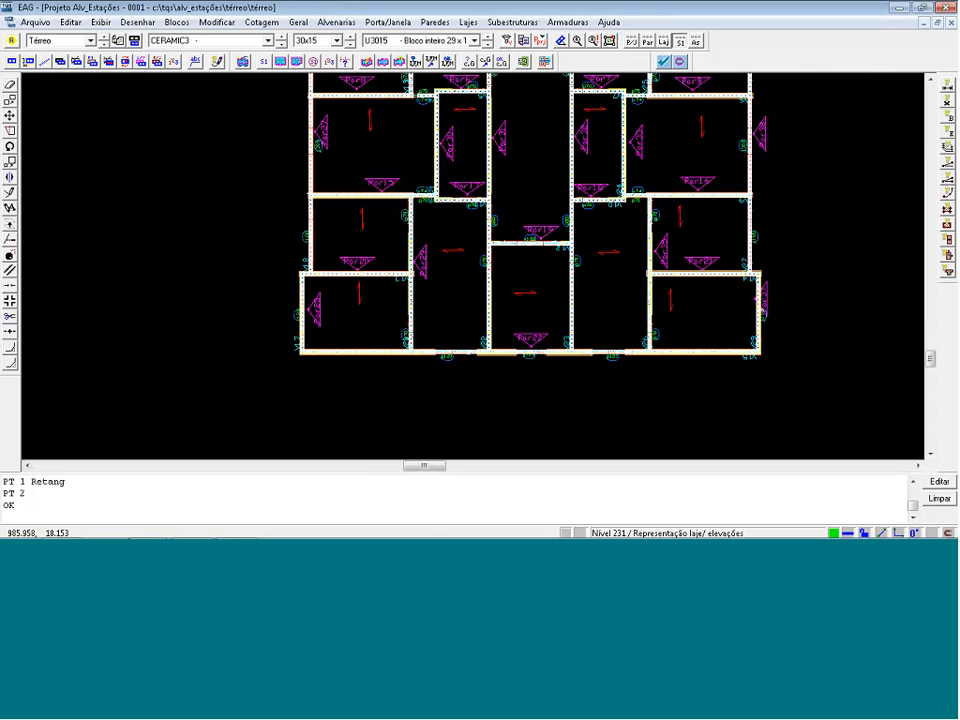
{"action": "left_click", "coordinate": [663, 62]}
{"action": "left_click", "coordinate": [520, 302]}
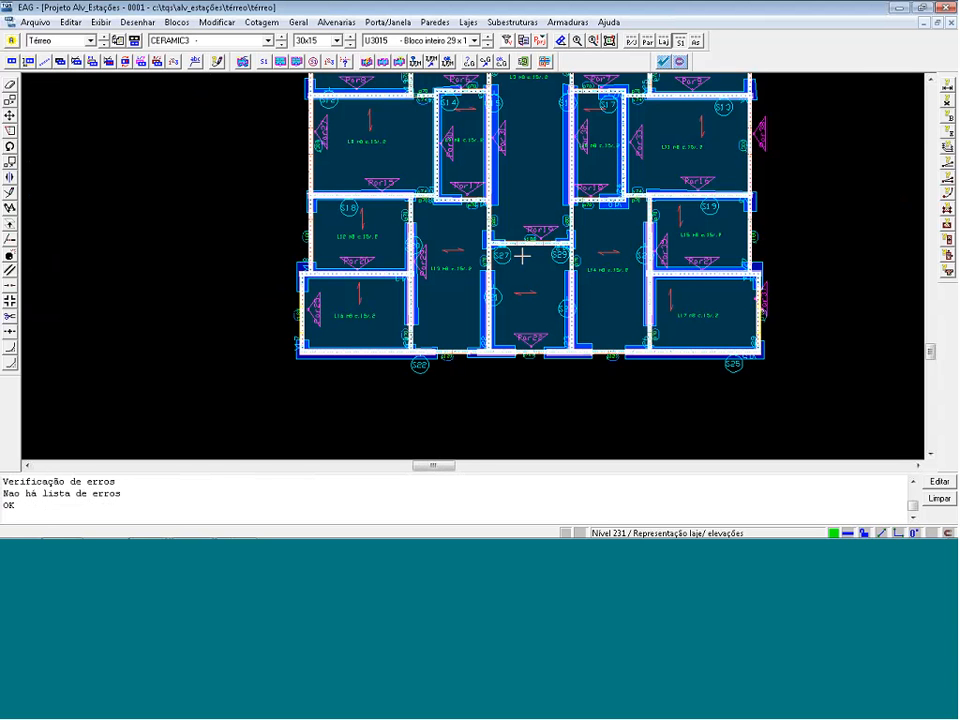
{"action": "left_click", "coordinate": [610, 42]}
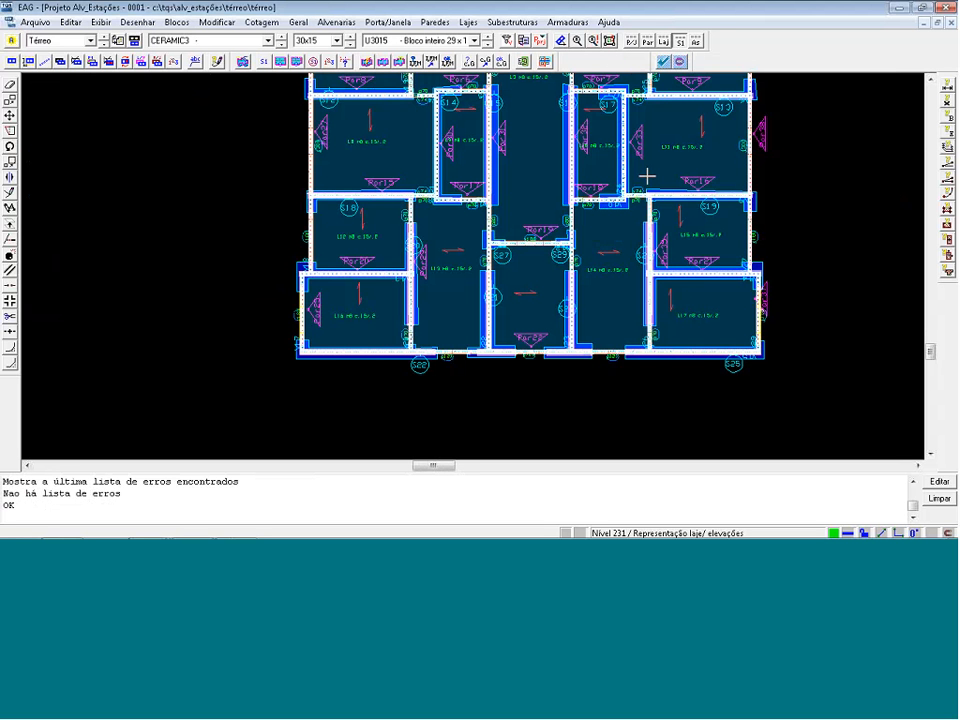
{"action": "left_click", "coordinate": [947, 8]}
{"action": "left_click", "coordinate": [351, 366]}
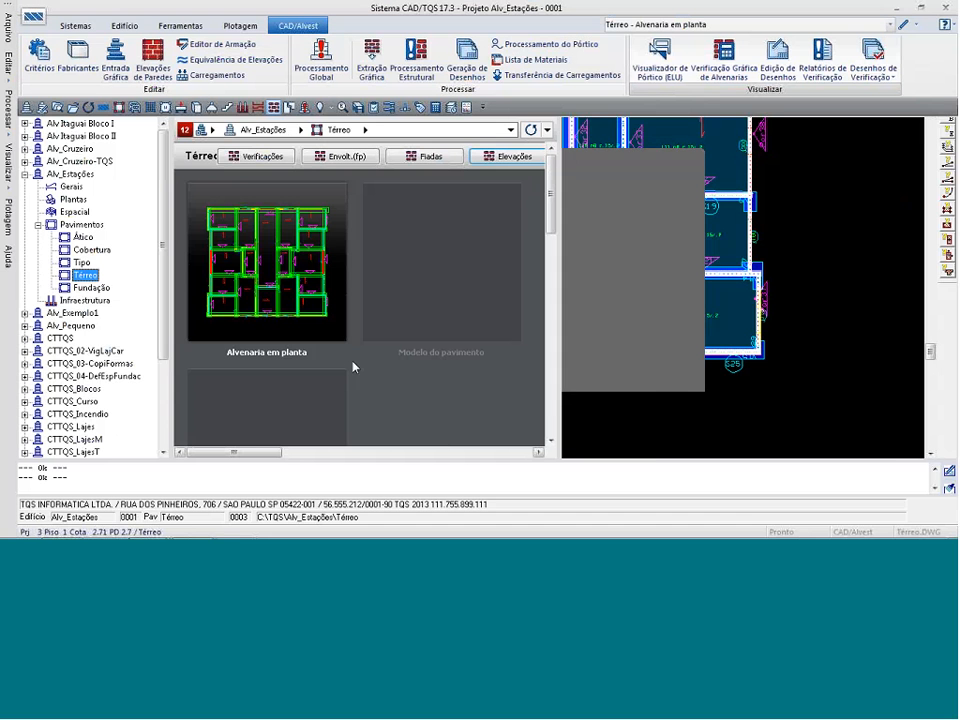
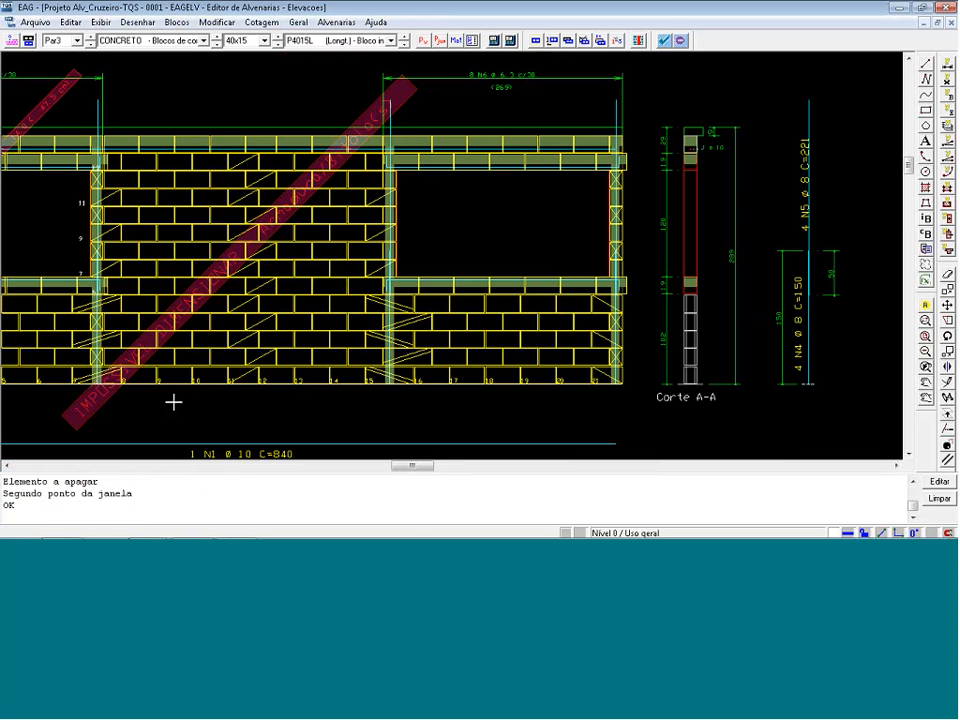
Delete the red "IMPOSSÍVEL DIMENSIONAR" warning bands crossing the Par3 elevation.
{"action": "left_click", "coordinate": [156, 420]}
{"action": "left_click", "coordinate": [92, 260]}
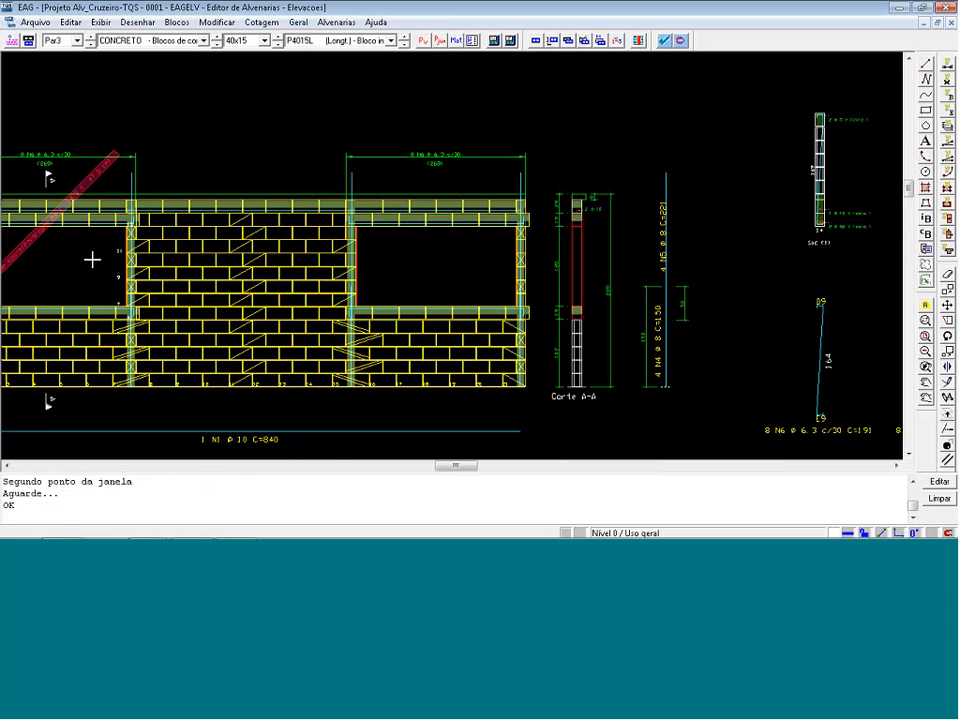
{"action": "scroll", "coordinate": [49, 257], "scroll_direction": "up", "scroll_amount": 1}
{"action": "scroll", "coordinate": [130, 280], "scroll_direction": "down", "scroll_amount": 2}
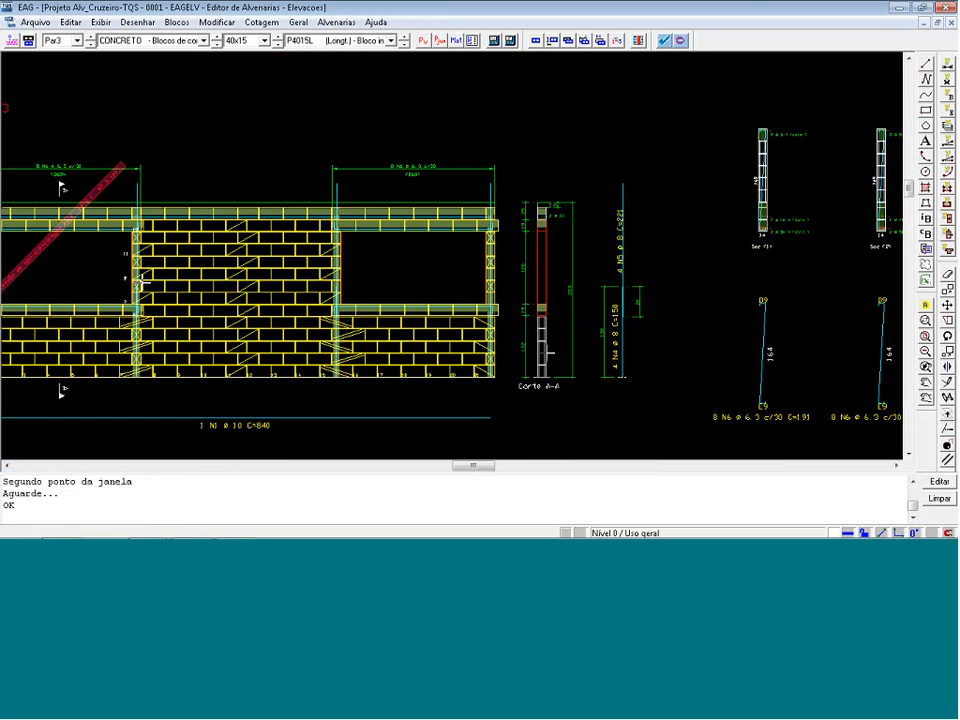
{"action": "scroll", "coordinate": [842, 186], "scroll_direction": "up", "scroll_amount": 3}
{"action": "scroll", "coordinate": [842, 186], "scroll_direction": "down", "scroll_amount": 6}
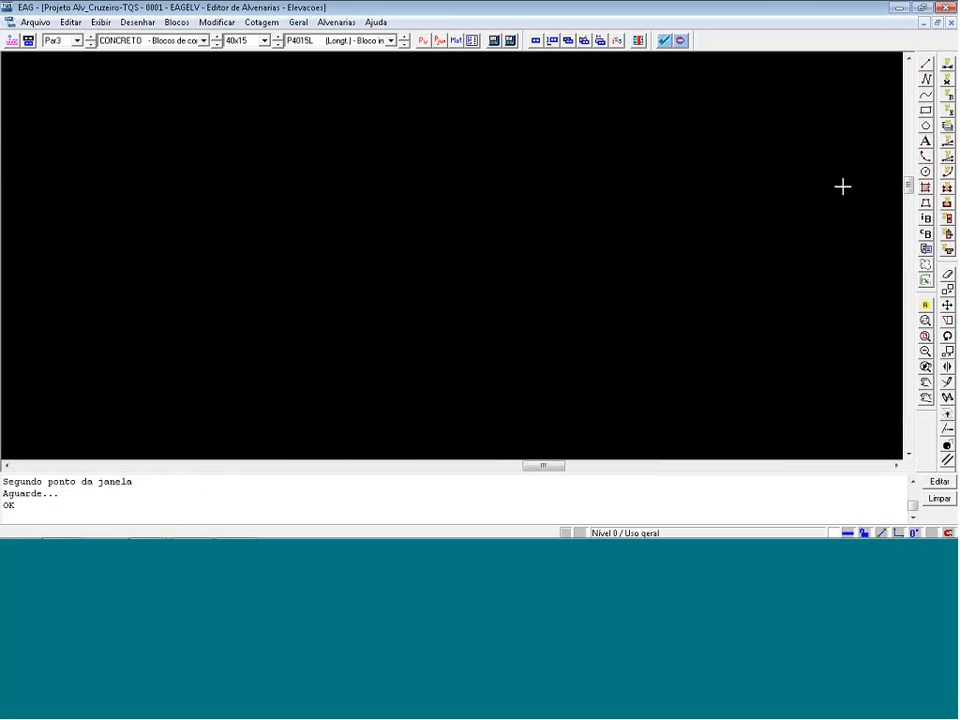
{"action": "scroll", "coordinate": [213, 260], "scroll_direction": "up", "scroll_amount": 3}
{"action": "scroll", "coordinate": [240, 278], "scroll_direction": "up", "scroll_amount": 2}
{"action": "key", "text": "Delete"}
{"action": "left_click", "coordinate": [216, 260]}
{"action": "left_click", "coordinate": [165, 236]}
{"action": "scroll", "coordinate": [144, 220], "scroll_direction": "down", "scroll_amount": 4}
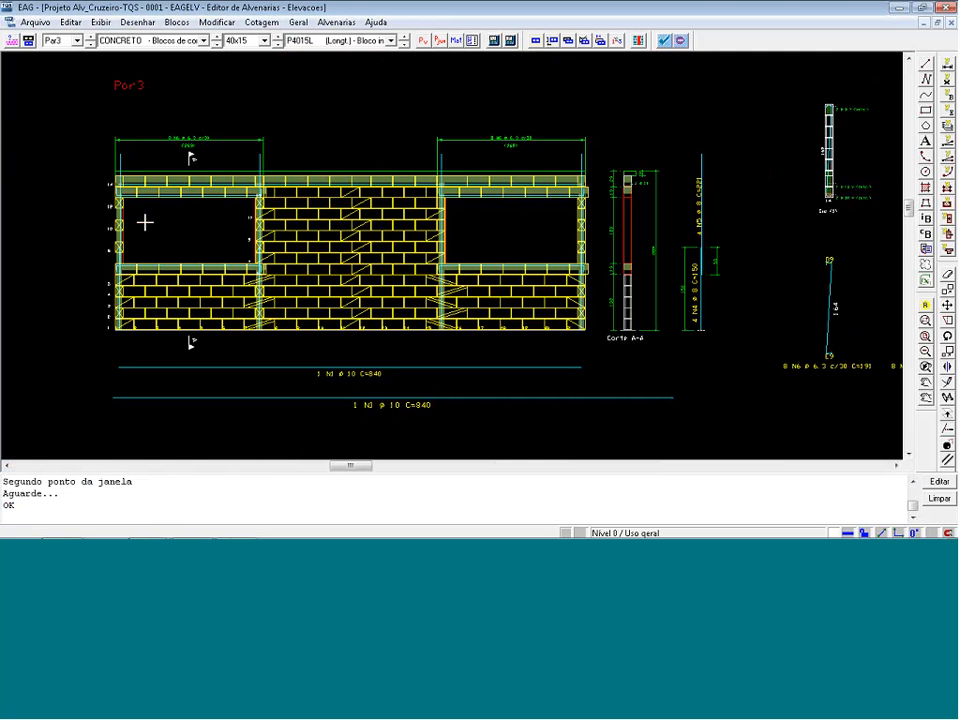
Change both N3 bar labels below the Par3 elevation to read 2 N3 ø 10 C=286.
{"action": "scroll", "coordinate": [235, 381], "scroll_direction": "up", "scroll_amount": 2}
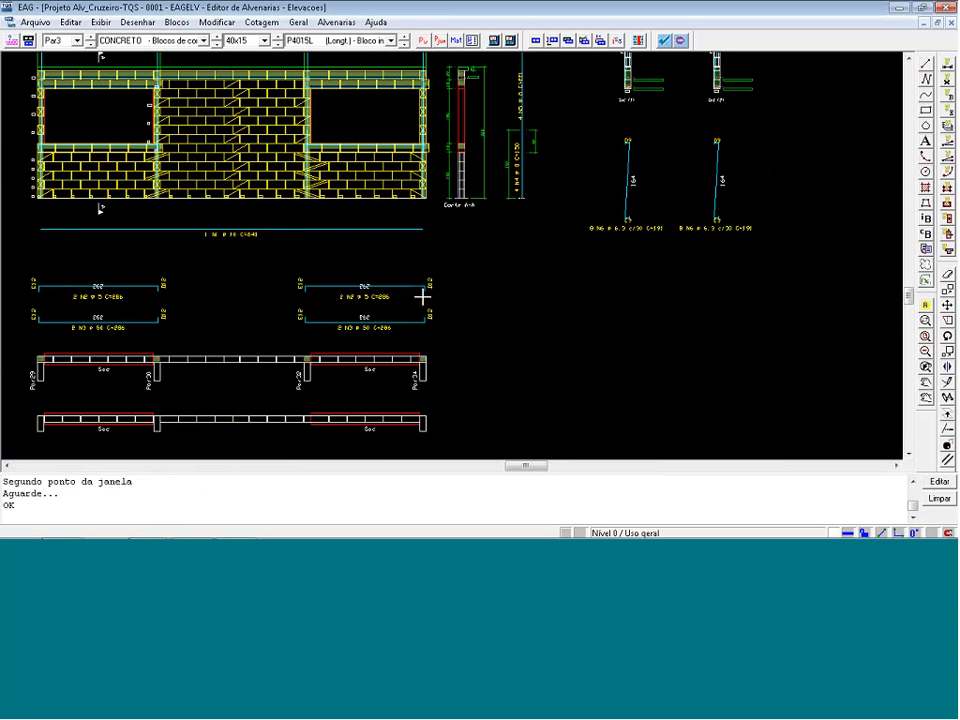
{"action": "scroll", "coordinate": [422, 296], "scroll_direction": "up", "scroll_amount": 2}
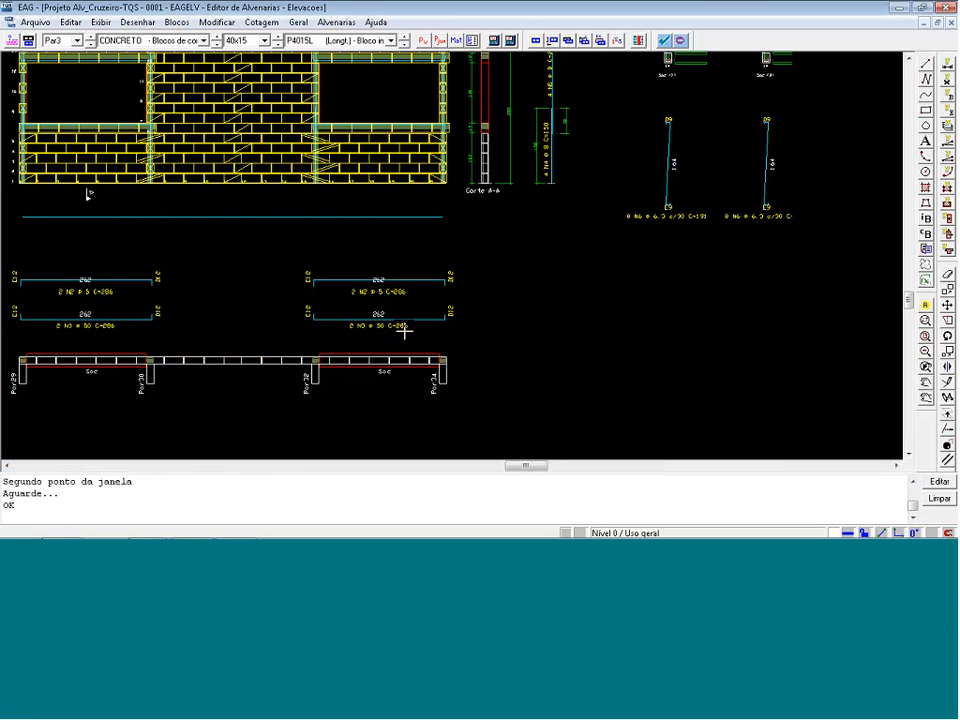
{"action": "scroll", "coordinate": [55, 318], "scroll_direction": "up", "scroll_amount": 1}
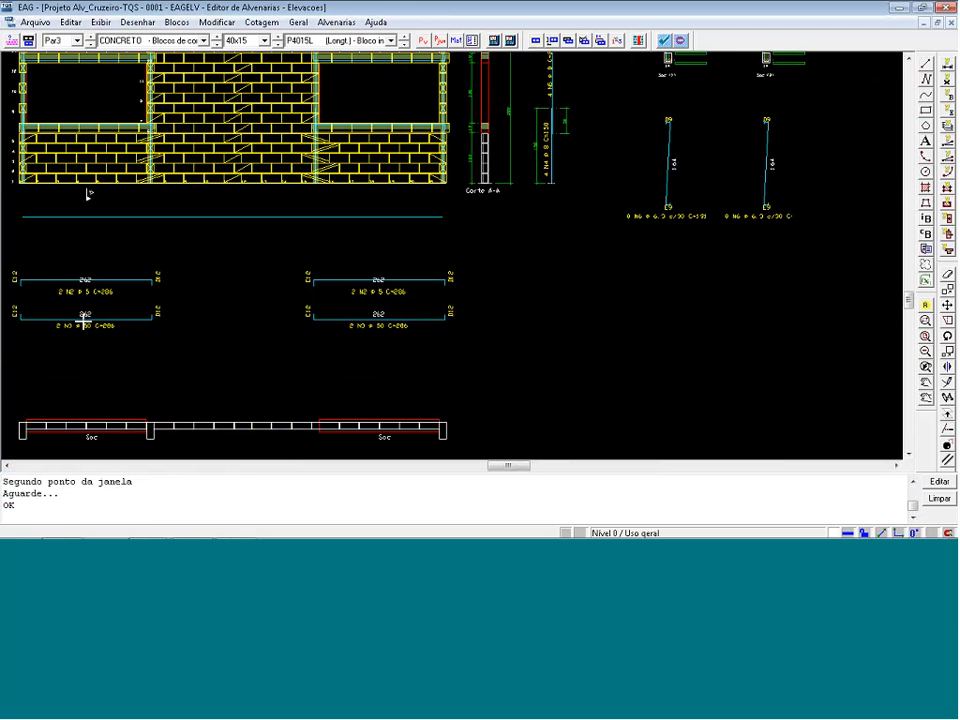
{"action": "scroll", "coordinate": [55, 318], "scroll_direction": "up", "scroll_amount": 1}
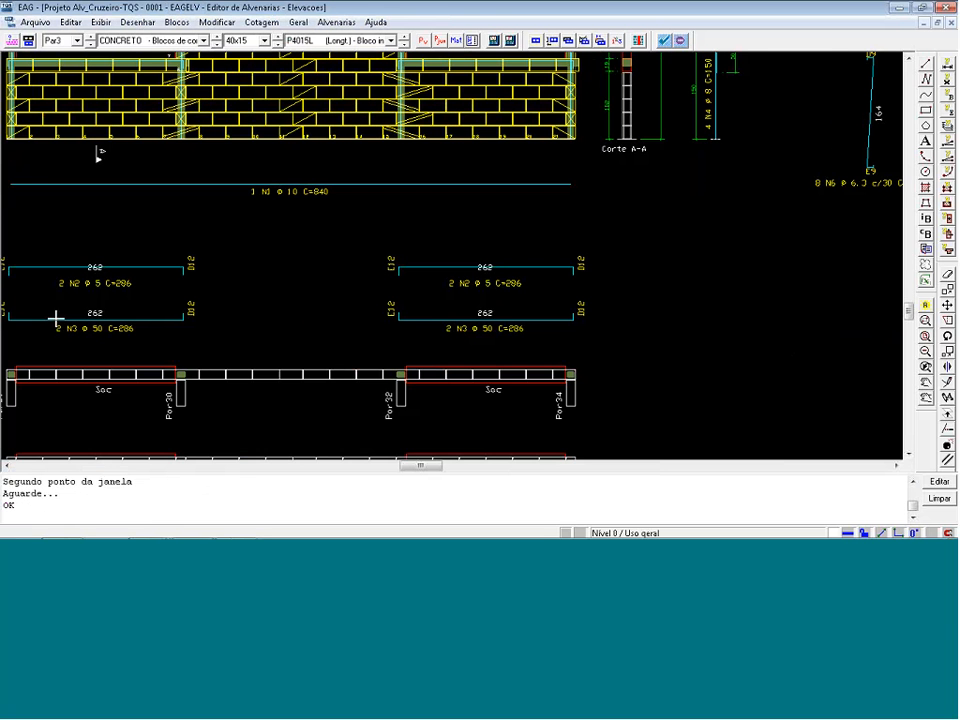
{"action": "double_click", "coordinate": [112, 338]}
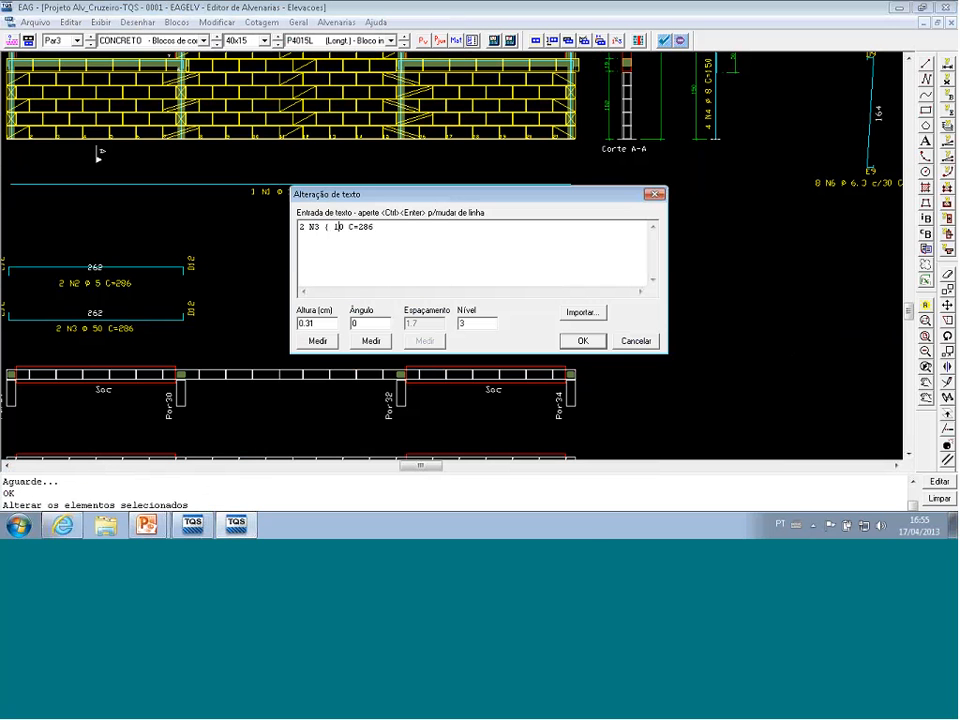
{"action": "left_click", "coordinate": [582, 341]}
{"action": "scroll", "coordinate": [420, 328], "scroll_direction": "up", "scroll_amount": 2}
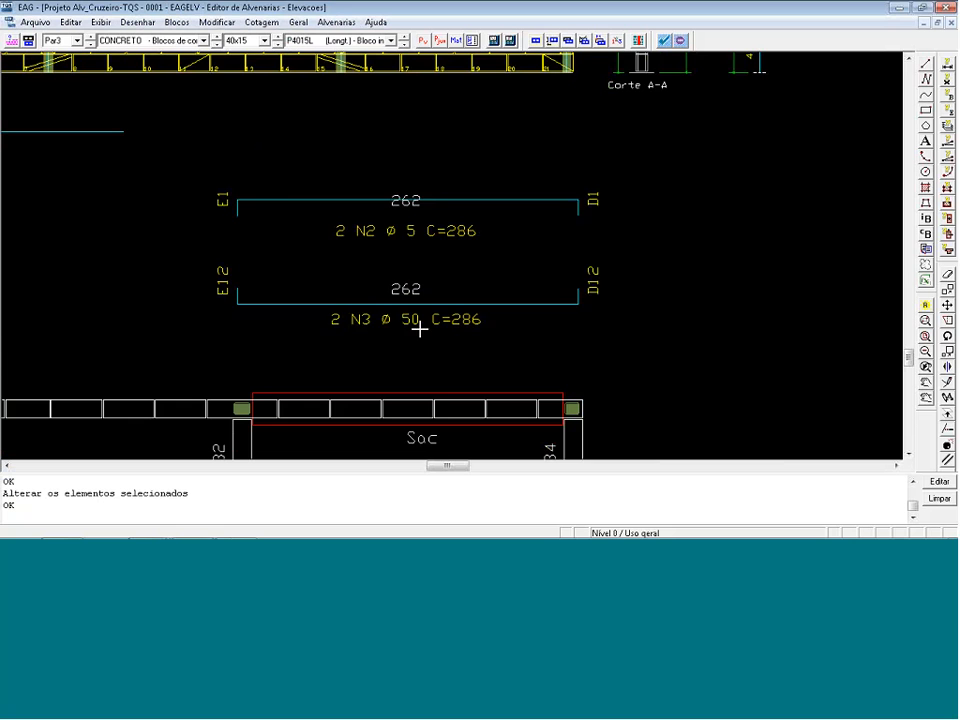
{"action": "double_click", "coordinate": [400, 324]}
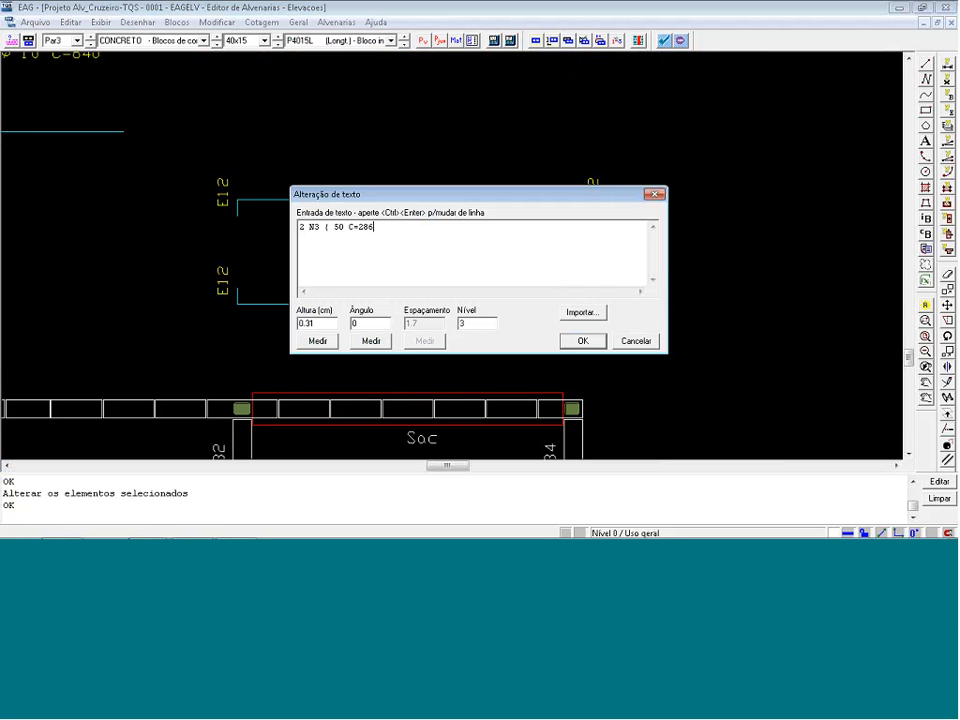
{"action": "key", "text": "Return"}
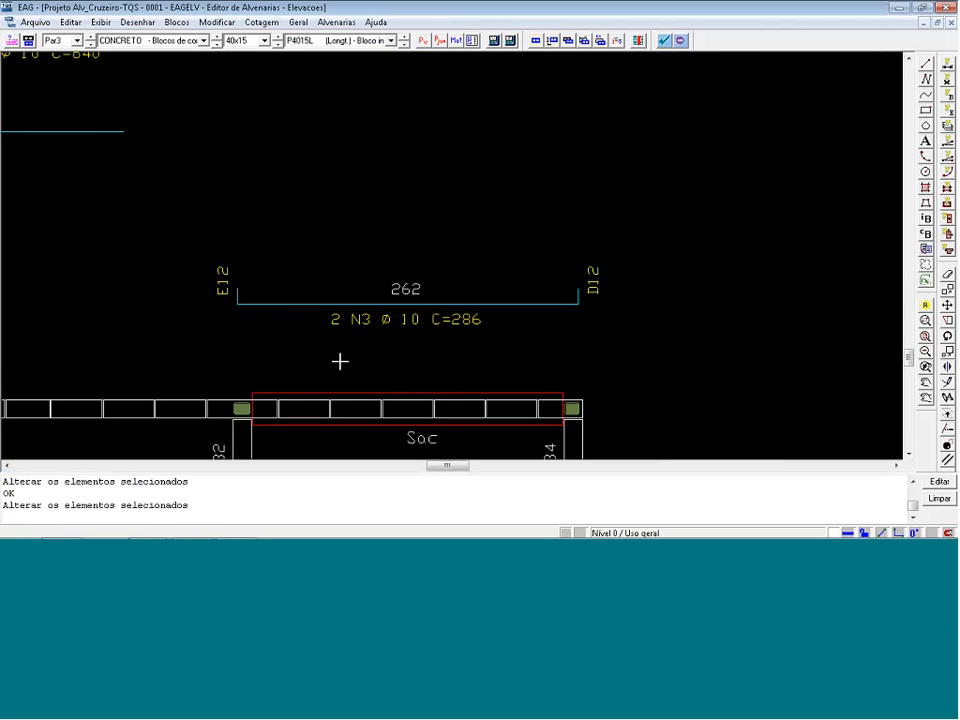
Change the lower bar labels of the Sac (1) and Sac (2) sections to 2 ø 10 * (calc.).
{"action": "scroll", "coordinate": [320, 361], "scroll_direction": "down", "scroll_amount": 3}
{"action": "scroll", "coordinate": [667, 149], "scroll_direction": "up", "scroll_amount": 5}
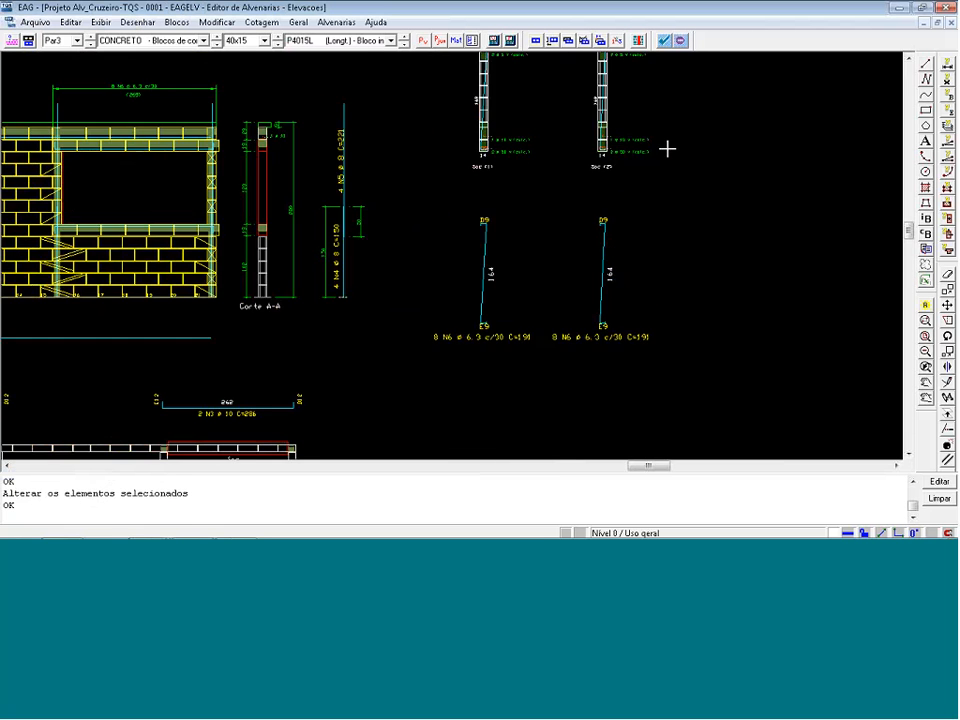
{"action": "scroll", "coordinate": [667, 149], "scroll_direction": "up", "scroll_amount": 1}
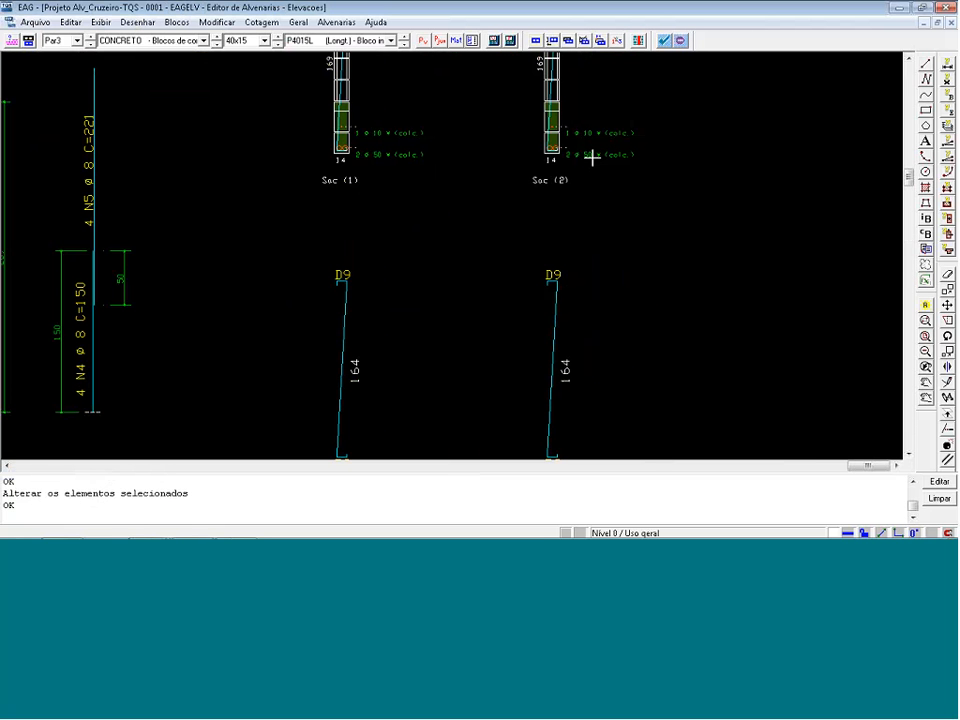
{"action": "double_click", "coordinate": [592, 157]}
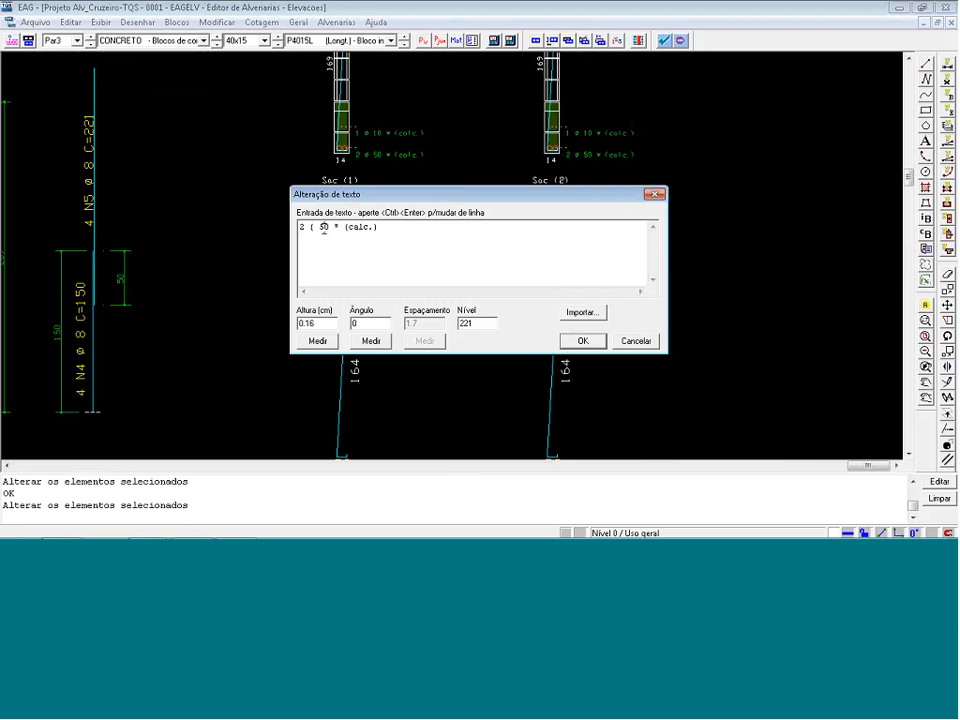
{"action": "key", "text": "Return"}
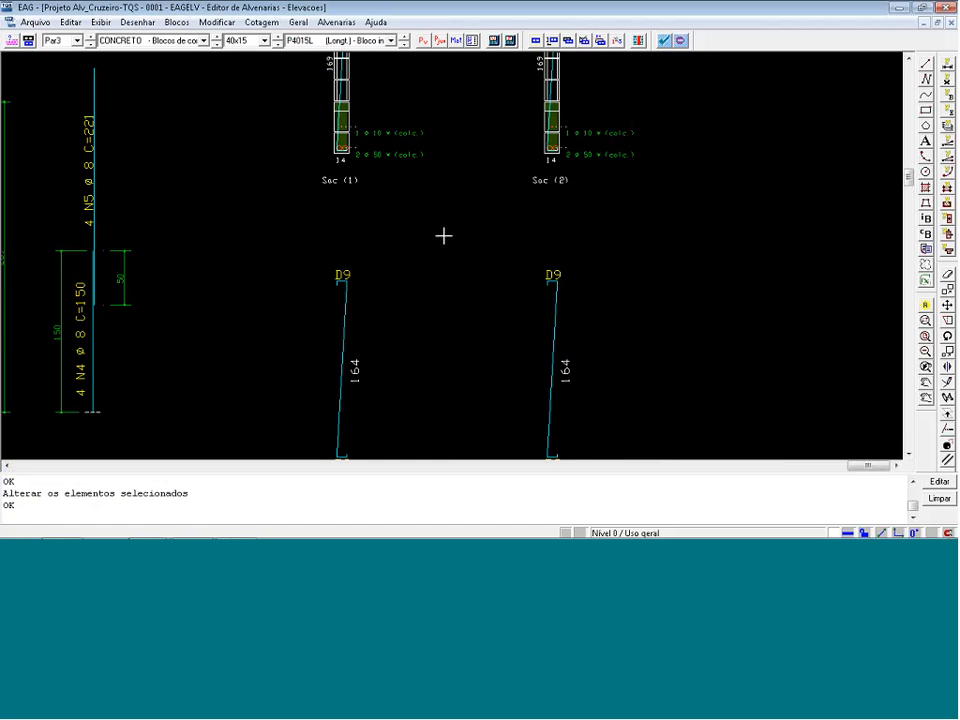
{"action": "scroll", "coordinate": [414, 168], "scroll_direction": "up", "scroll_amount": 1}
{"action": "double_click", "coordinate": [370, 152]}
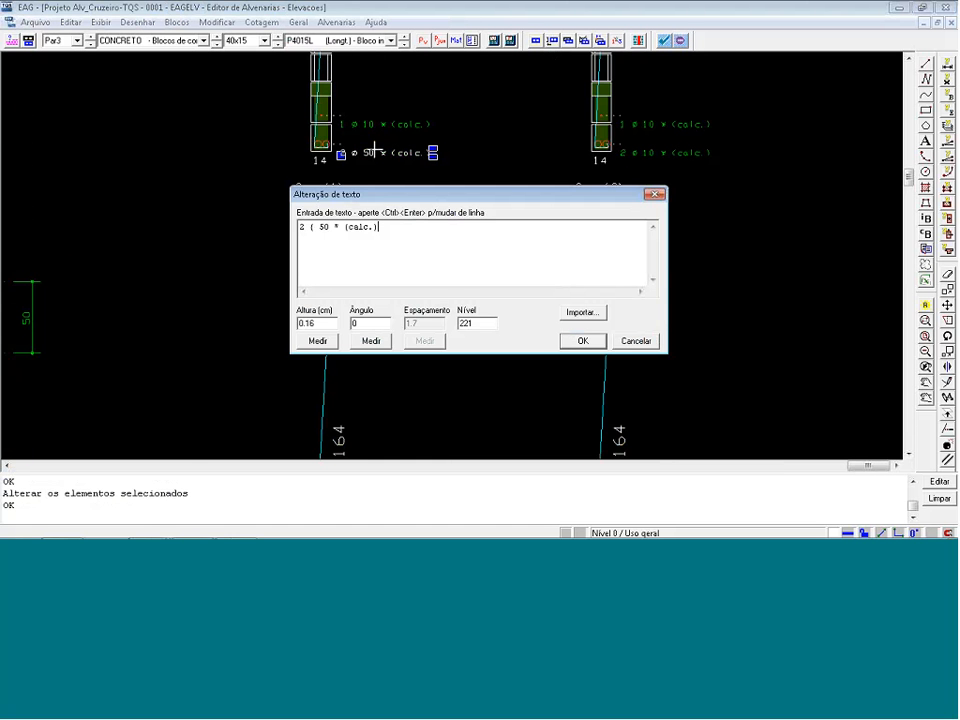
{"action": "left_click", "coordinate": [582, 343]}
Mark the Par3 and Par4 elevations as verified for the executive project.
{"action": "scroll", "coordinate": [603, 161], "scroll_direction": "down", "scroll_amount": 2}
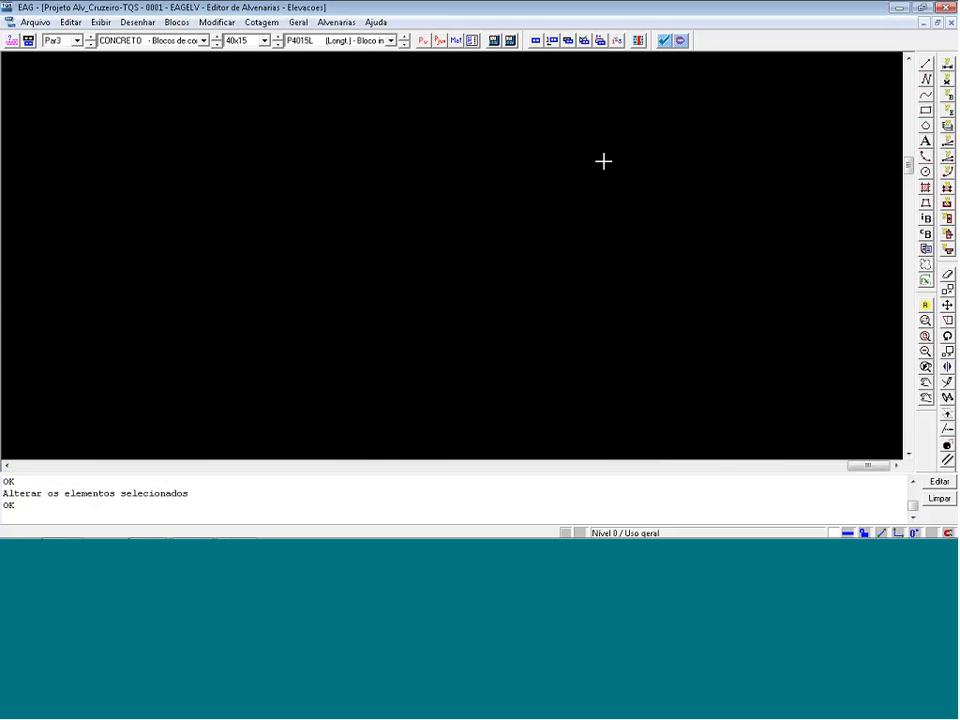
{"action": "scroll", "coordinate": [765, 249], "scroll_direction": "down", "scroll_amount": 2}
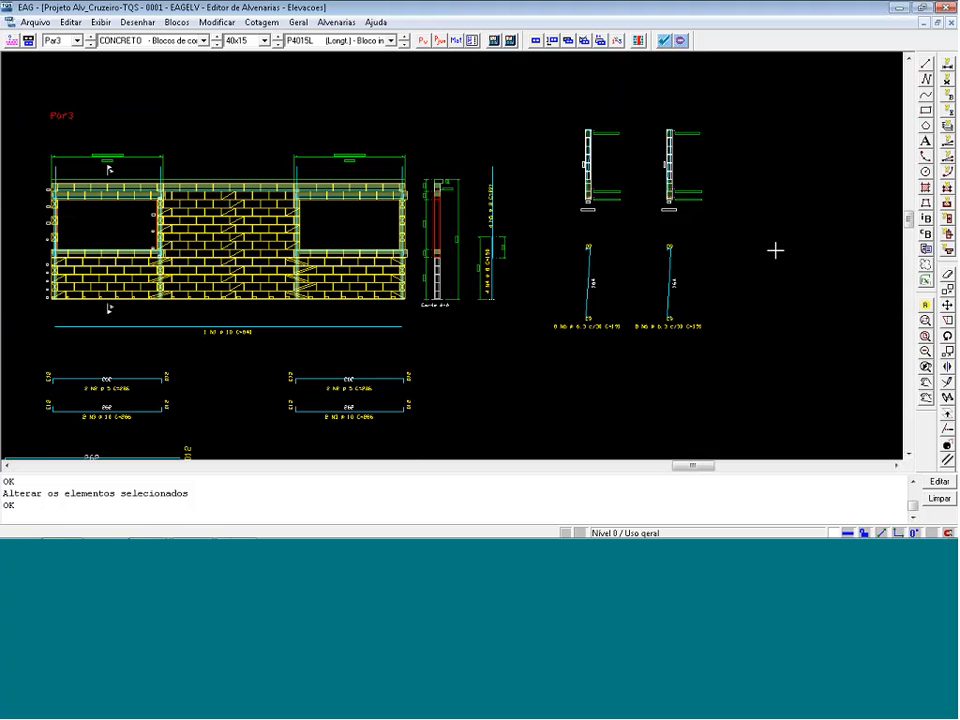
{"action": "scroll", "coordinate": [317, 336], "scroll_direction": "down", "scroll_amount": 1}
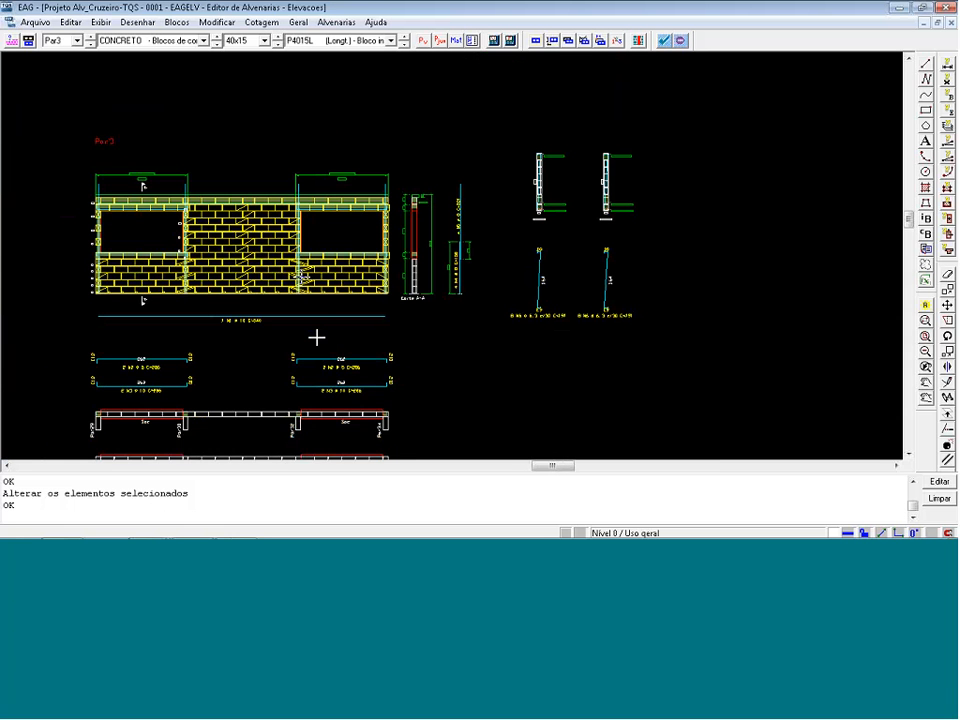
{"action": "scroll", "coordinate": [396, 304], "scroll_direction": "up", "scroll_amount": 2}
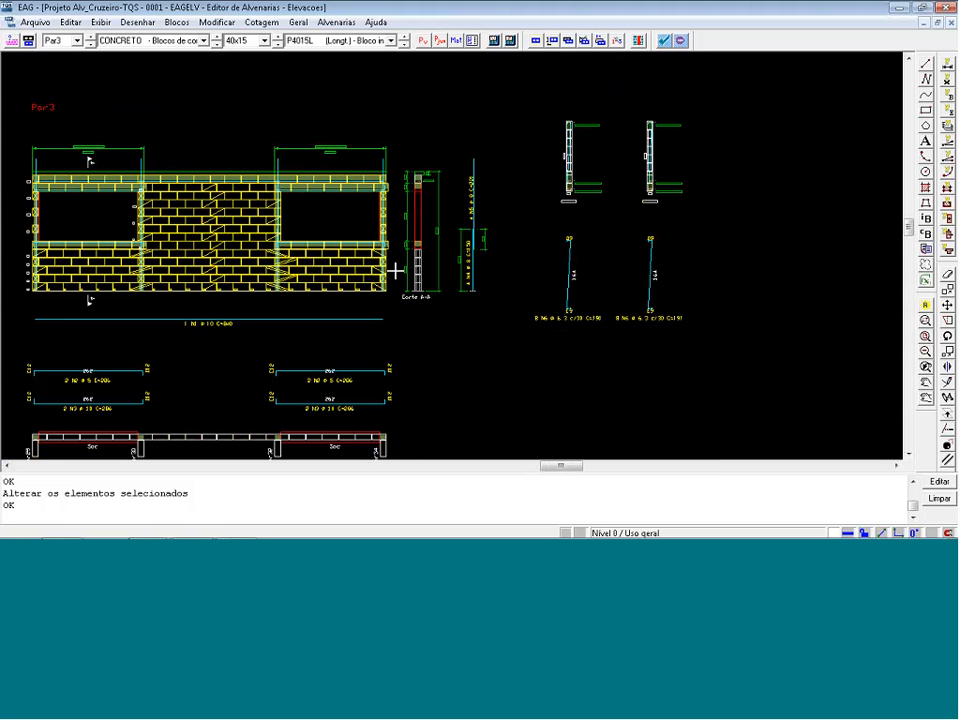
{"action": "left_click", "coordinate": [78, 41]}
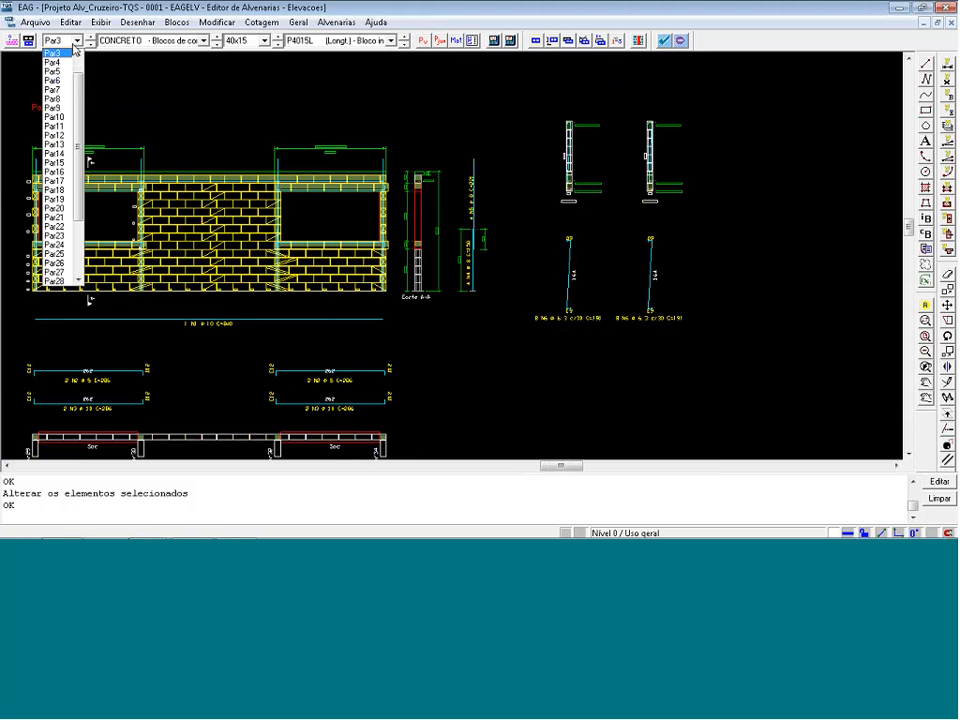
{"action": "left_click", "coordinate": [61, 61]}
{"action": "key", "text": "Return"}
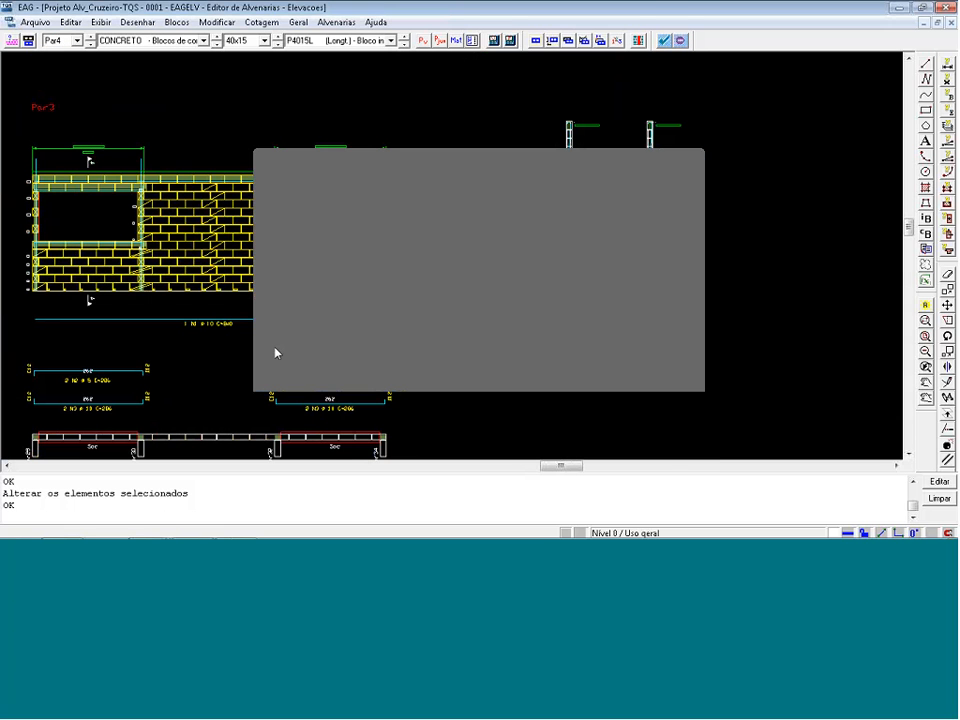
{"action": "left_click", "coordinate": [91, 38]}
{"action": "left_click", "coordinate": [665, 40]}
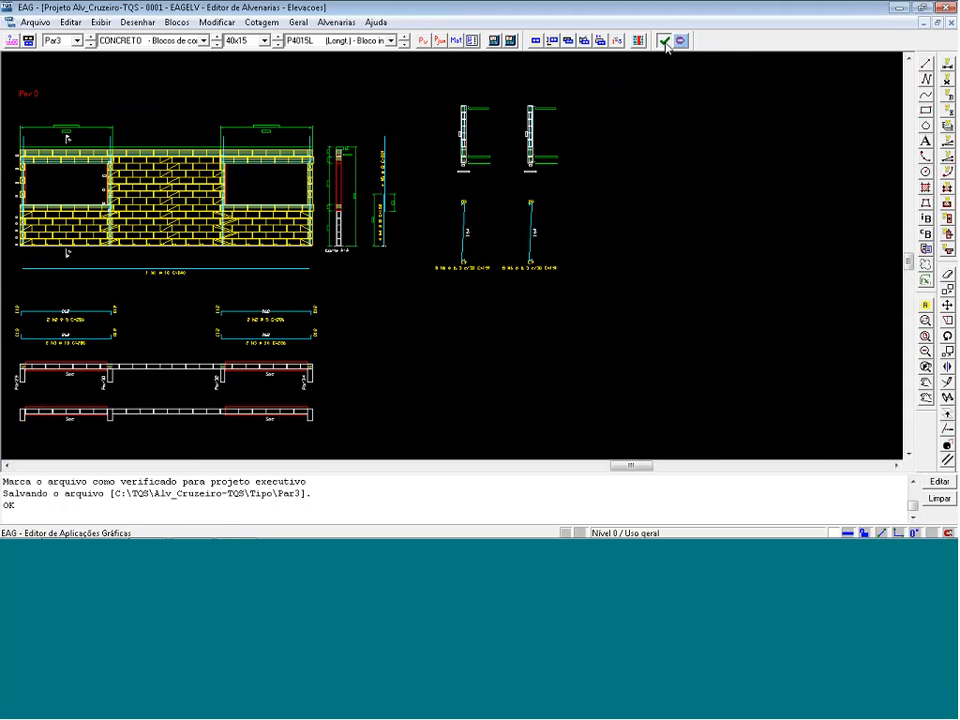
{"action": "left_click", "coordinate": [91, 44]}
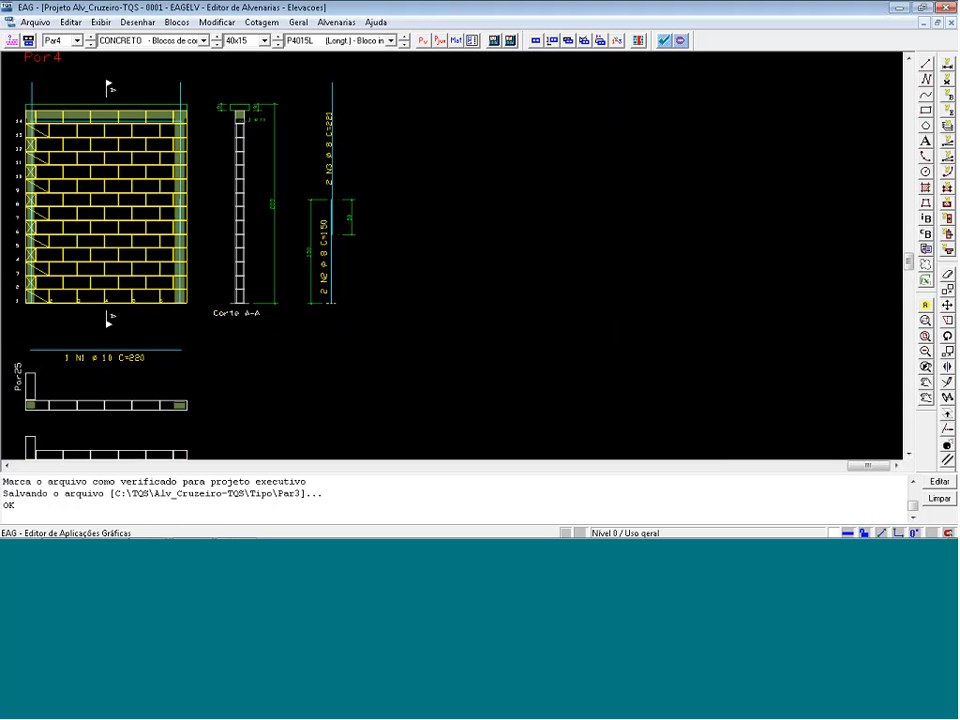
{"action": "left_click", "coordinate": [665, 42]}
Open the Par12 elevation and delete the red warning bands crossing the wall.
{"action": "left_click", "coordinate": [60, 40]}
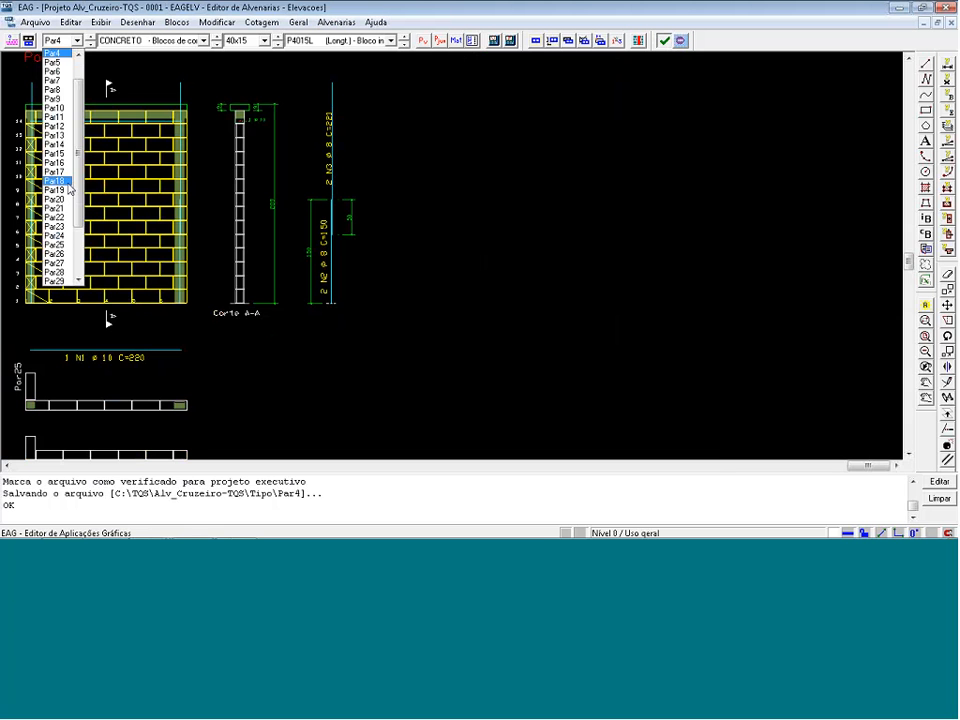
{"action": "left_click", "coordinate": [58, 129]}
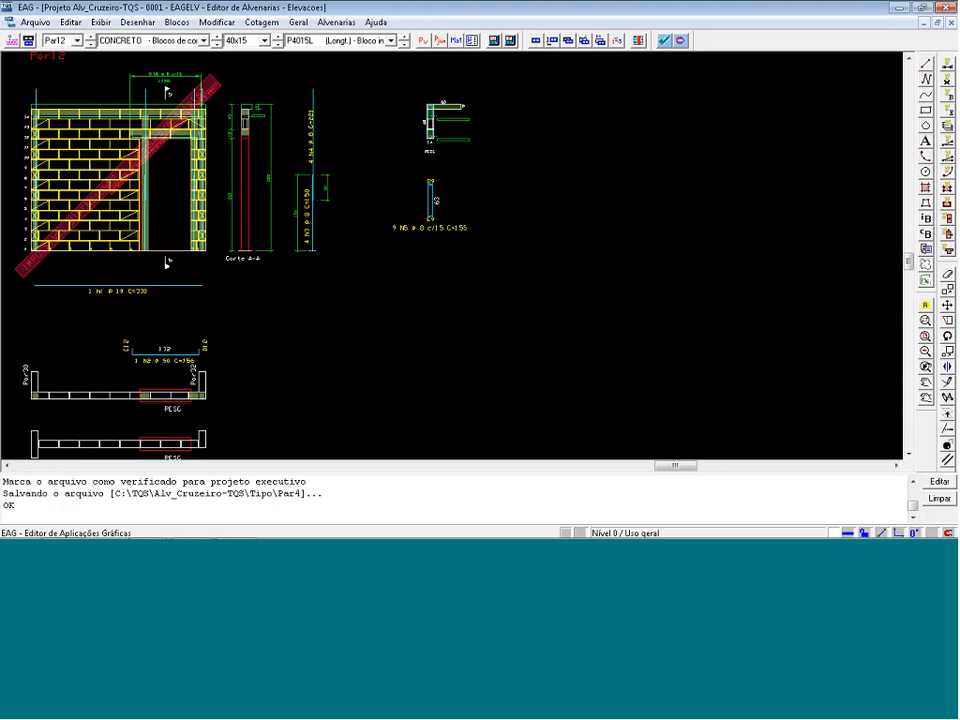
{"action": "scroll", "coordinate": [27, 250], "scroll_direction": "up", "scroll_amount": 2}
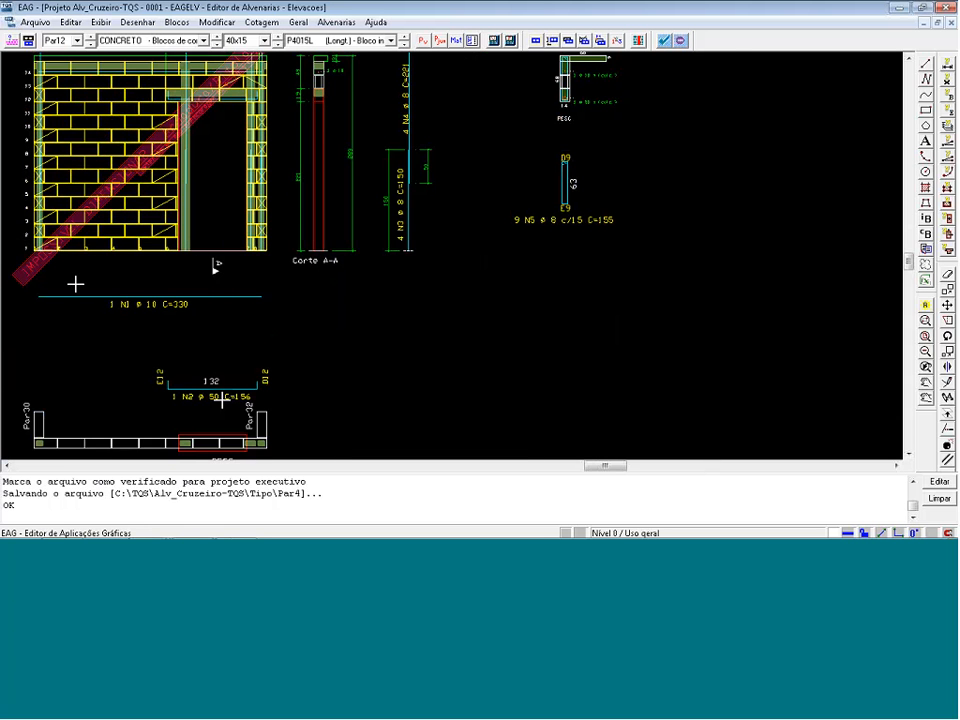
{"action": "scroll", "coordinate": [65, 277], "scroll_direction": "up", "scroll_amount": 2}
{"action": "key", "text": "Delete"}
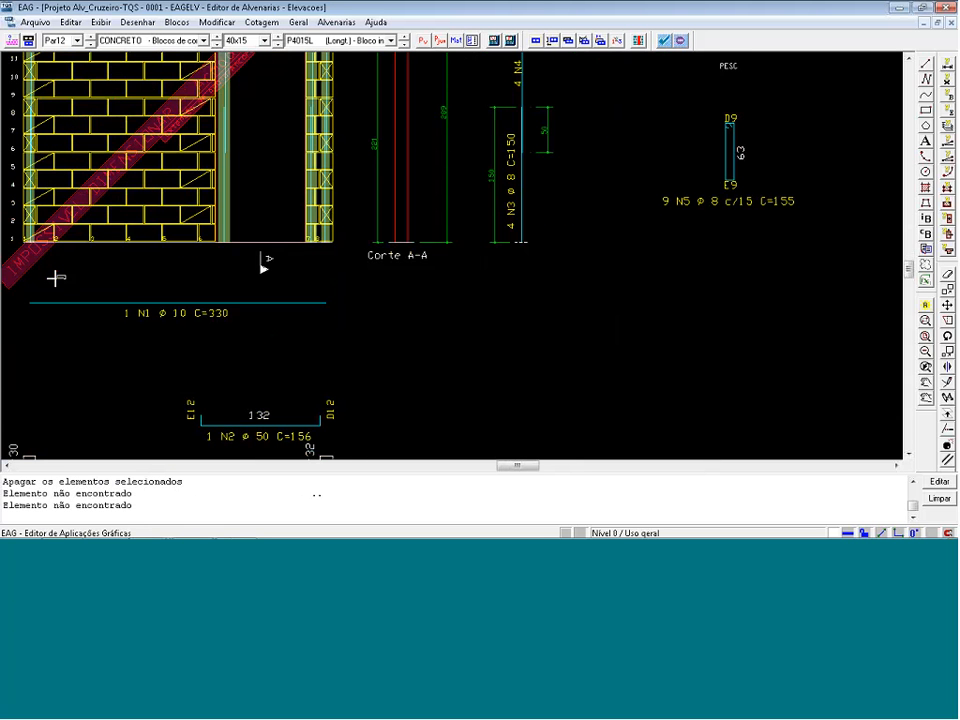
{"action": "left_click", "coordinate": [55, 278]}
{"action": "scroll", "coordinate": [187, 319], "scroll_direction": "down", "scroll_amount": 3}
{"action": "scroll", "coordinate": [243, 108], "scroll_direction": "up", "scroll_amount": 6}
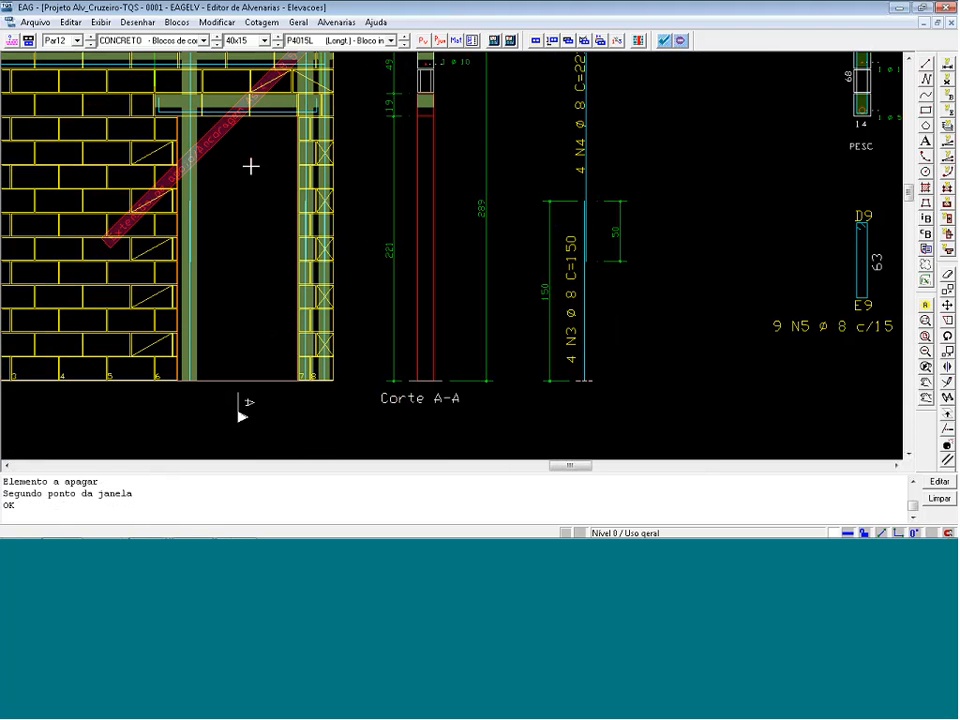
{"action": "key", "text": "Delete"}
{"action": "left_click", "coordinate": [250, 166]}
{"action": "left_click", "coordinate": [208, 126]}
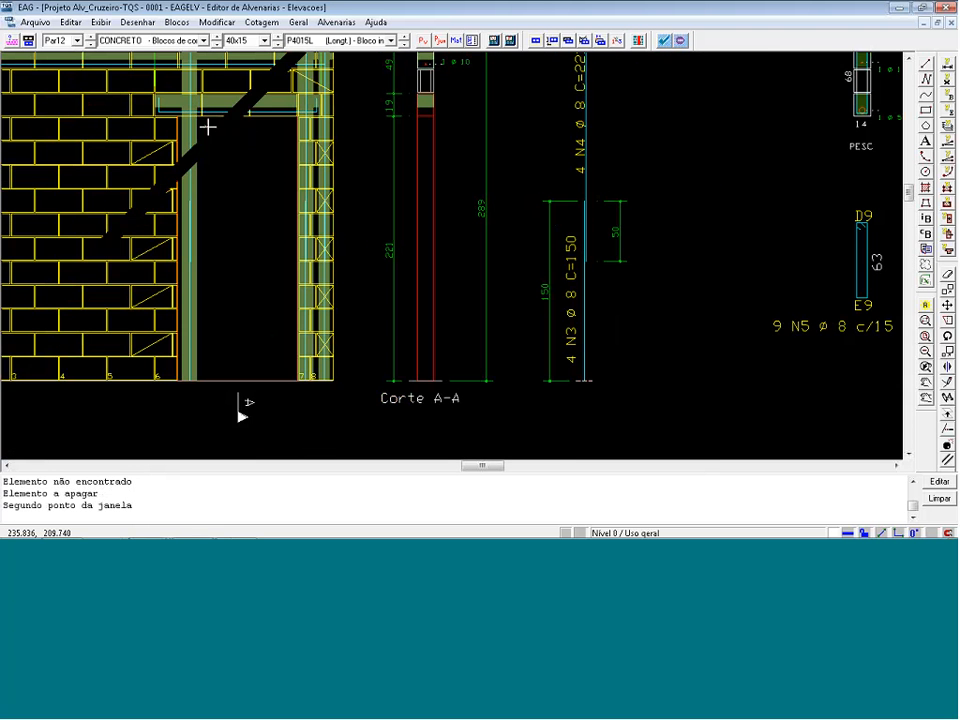
Correct the diameter in the N2 bar label below the Par12 elevation.
{"action": "scroll", "coordinate": [270, 170], "scroll_direction": "down", "scroll_amount": 3}
{"action": "scroll", "coordinate": [287, 420], "scroll_direction": "up", "scroll_amount": 5}
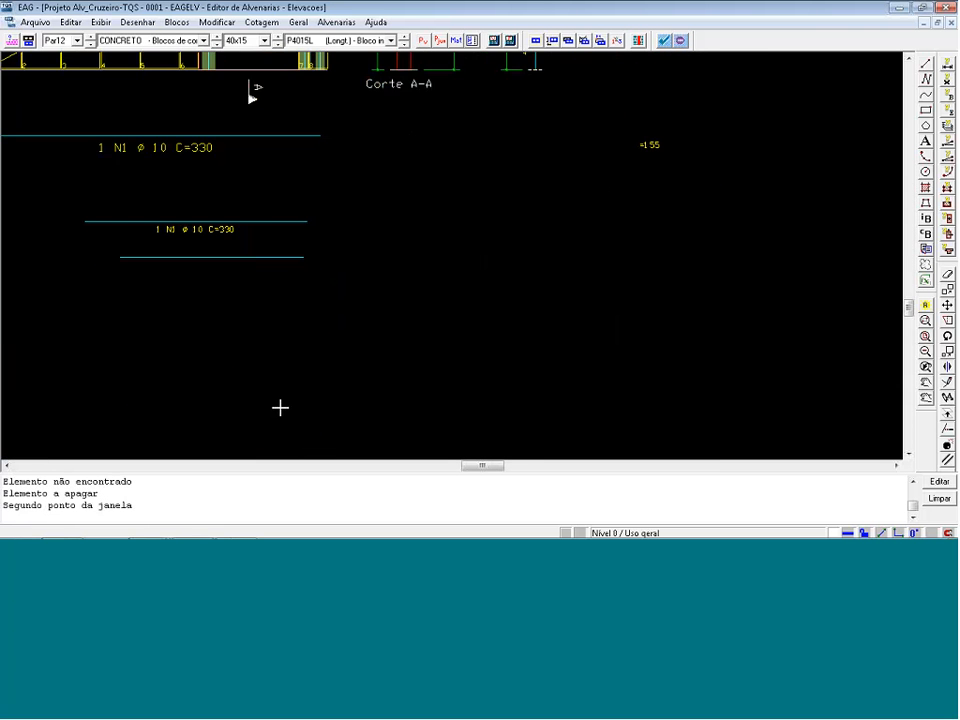
{"action": "double_click", "coordinate": [246, 284]}
{"action": "double_click", "coordinate": [339, 228]}
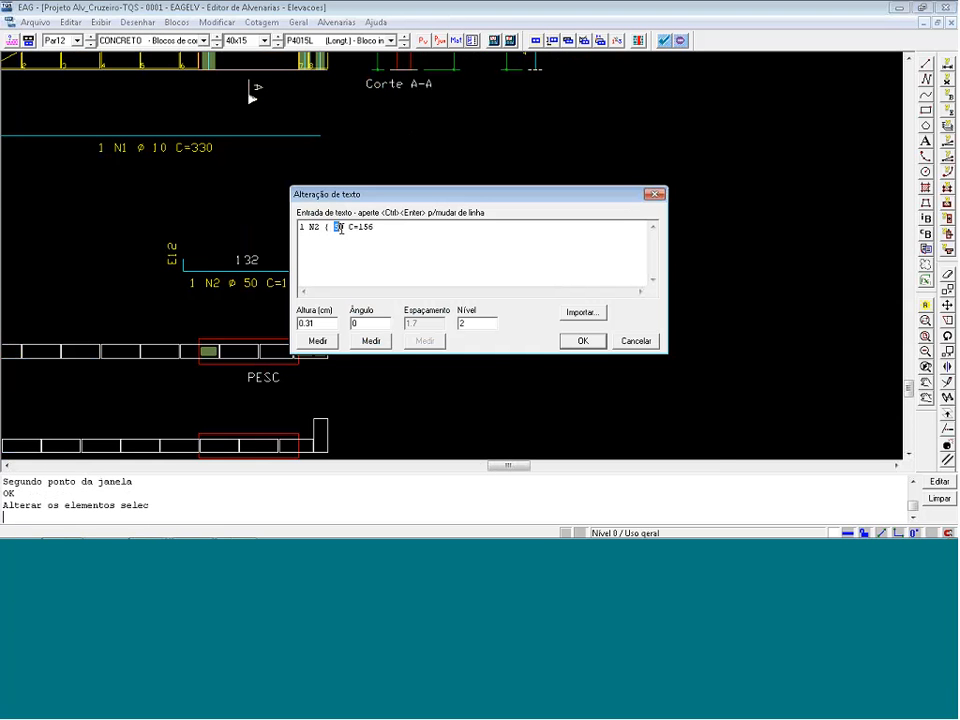
{"action": "type", "text": "0"}
{"action": "left_click", "coordinate": [582, 341]}
{"action": "scroll", "coordinate": [495, 330], "scroll_direction": "down", "scroll_amount": 3}
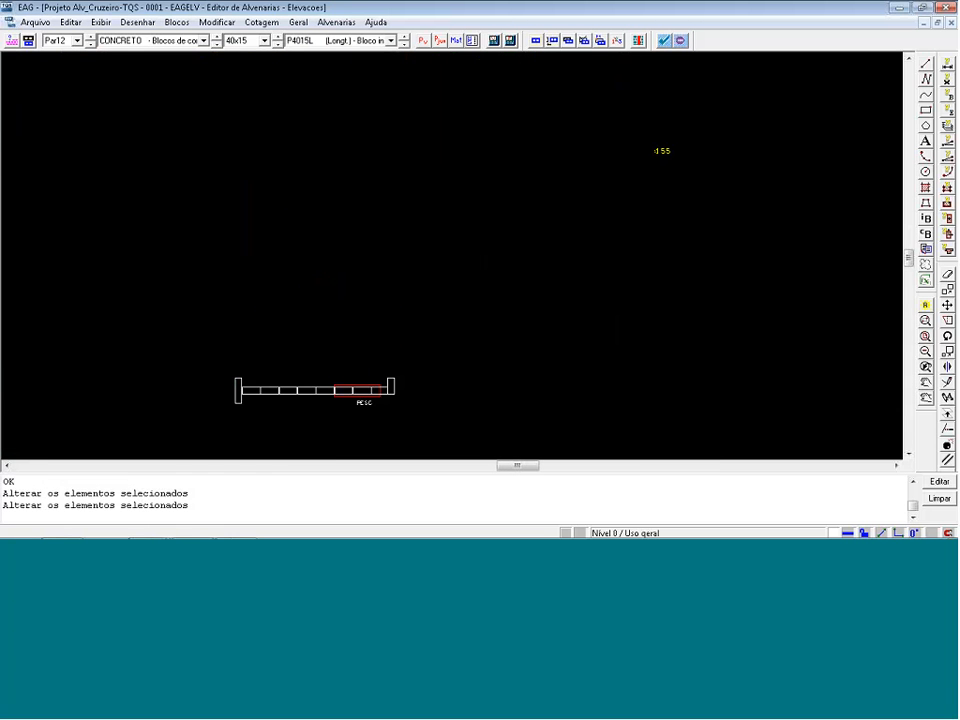
Change the lower bar label of the PESC section in Par12 to 1 ø 10 * (calc.).
{"action": "scroll", "coordinate": [605, 130], "scroll_direction": "up", "scroll_amount": 2}
{"action": "double_click", "coordinate": [606, 173]}
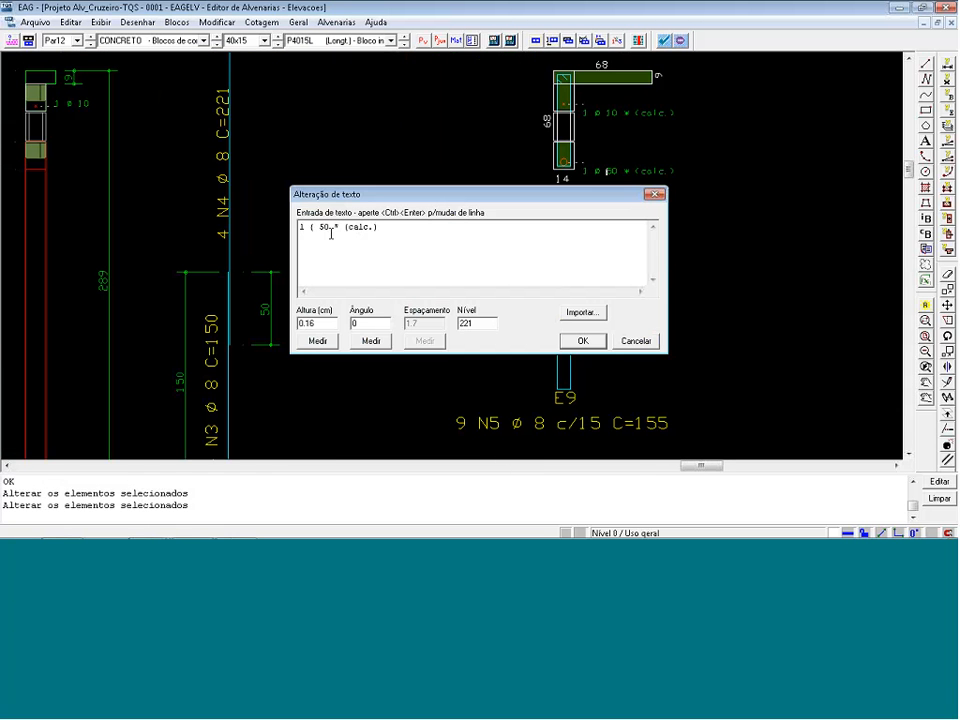
{"action": "left_click", "coordinate": [583, 340]}
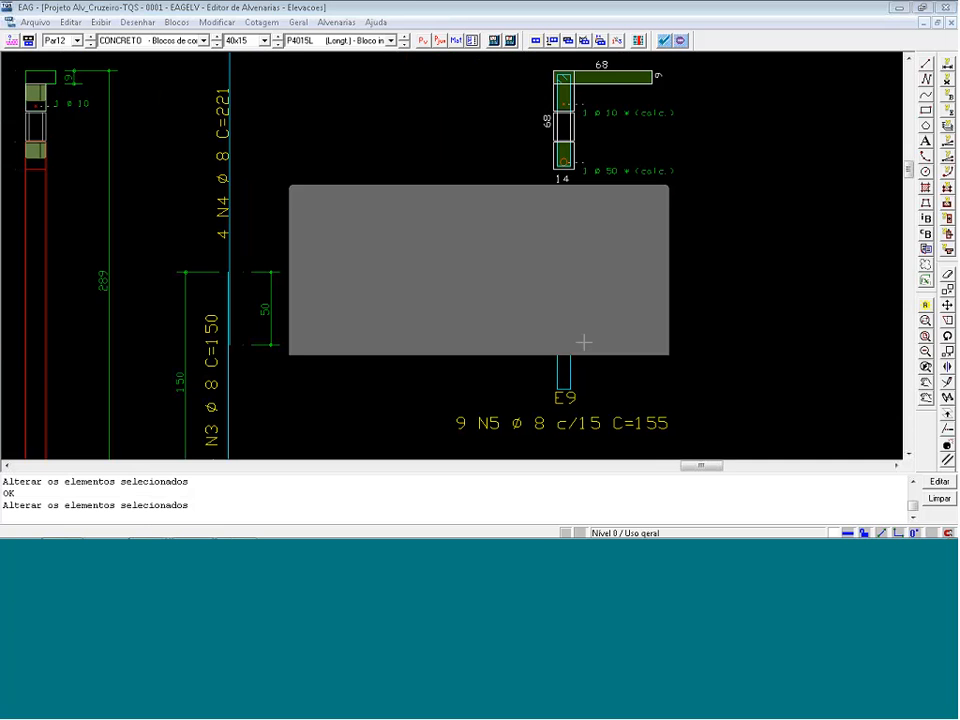
Mark the Par12 elevation as verified for the executive project.
{"action": "scroll", "coordinate": [617, 336], "scroll_direction": "down", "scroll_amount": 2}
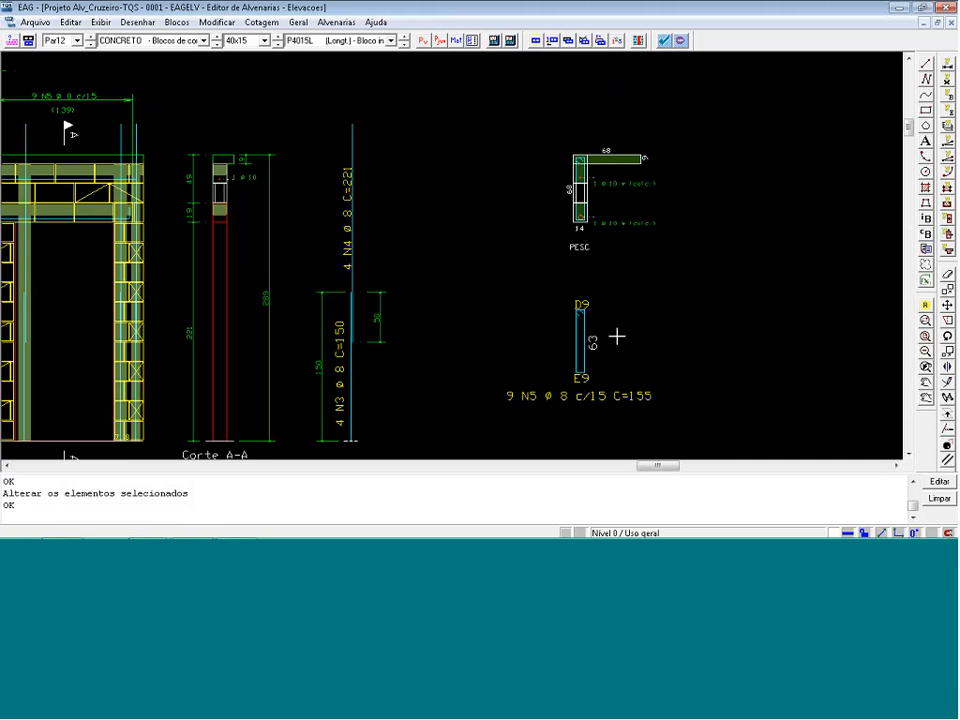
{"action": "scroll", "coordinate": [665, 295], "scroll_direction": "down", "scroll_amount": 2}
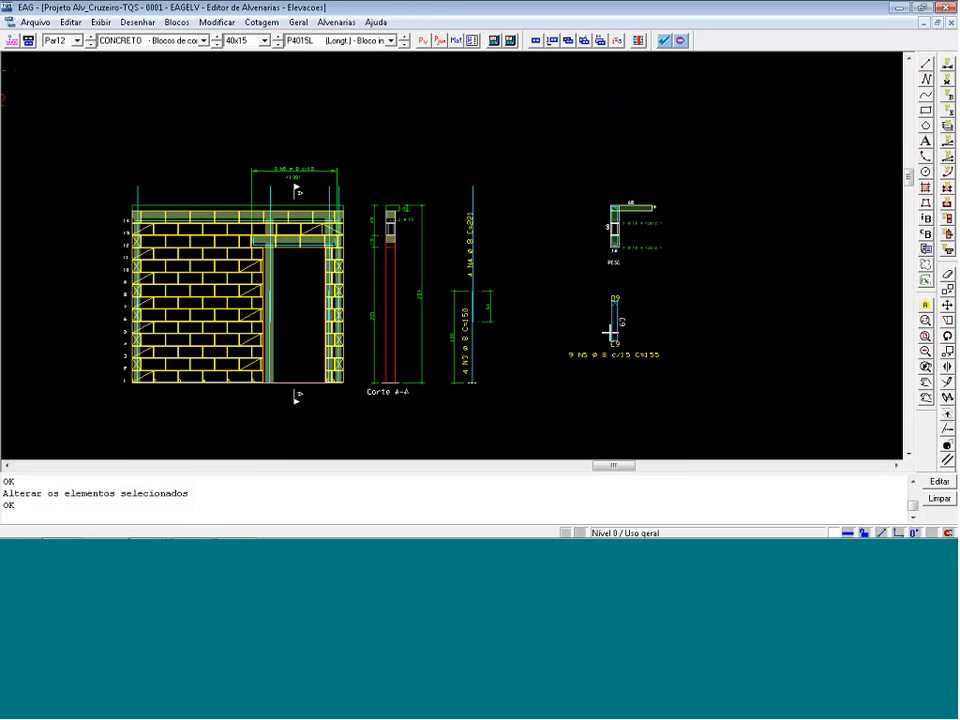
{"action": "left_click", "coordinate": [663, 40]}
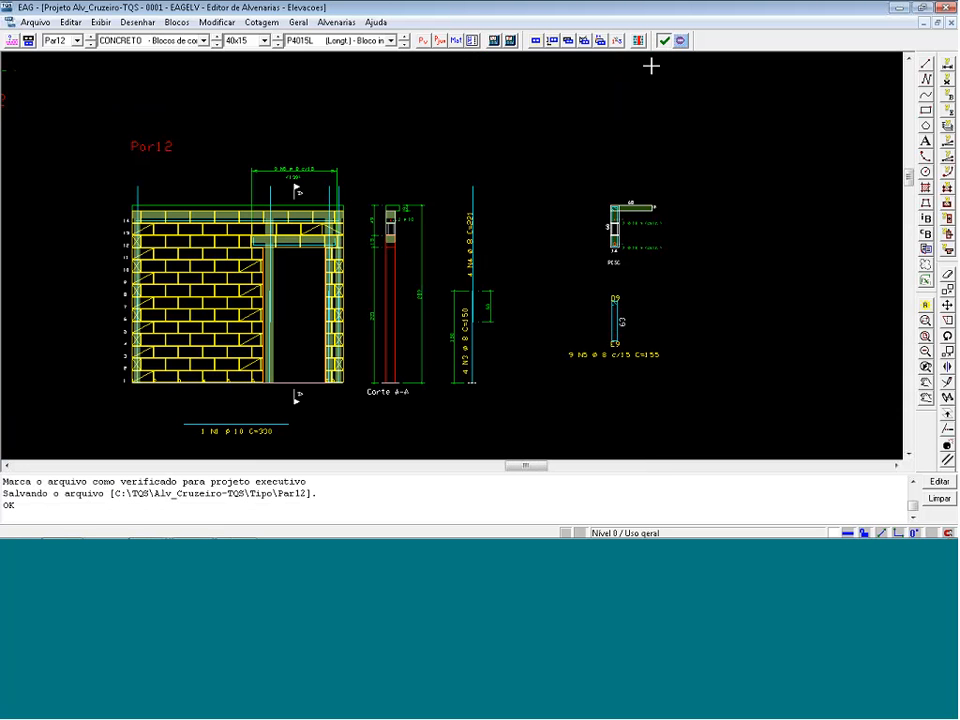
Open the Par7 elevation and delete the red warning bands crossing the wall.
{"action": "left_click", "coordinate": [78, 41]}
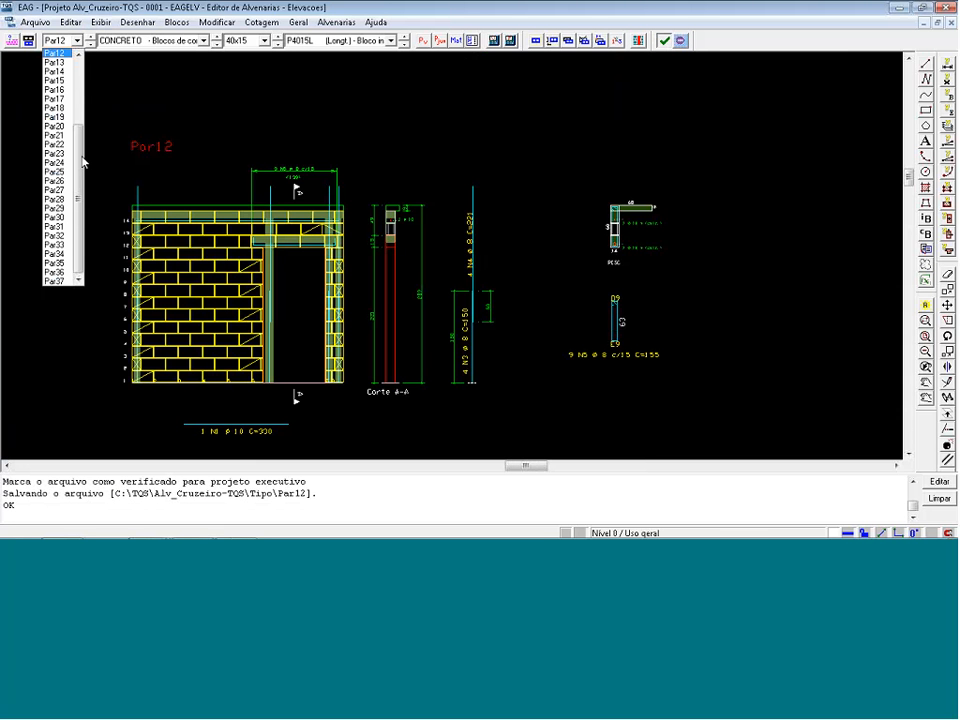
{"action": "scroll", "coordinate": [83, 165], "scroll_direction": "up", "scroll_amount": 3}
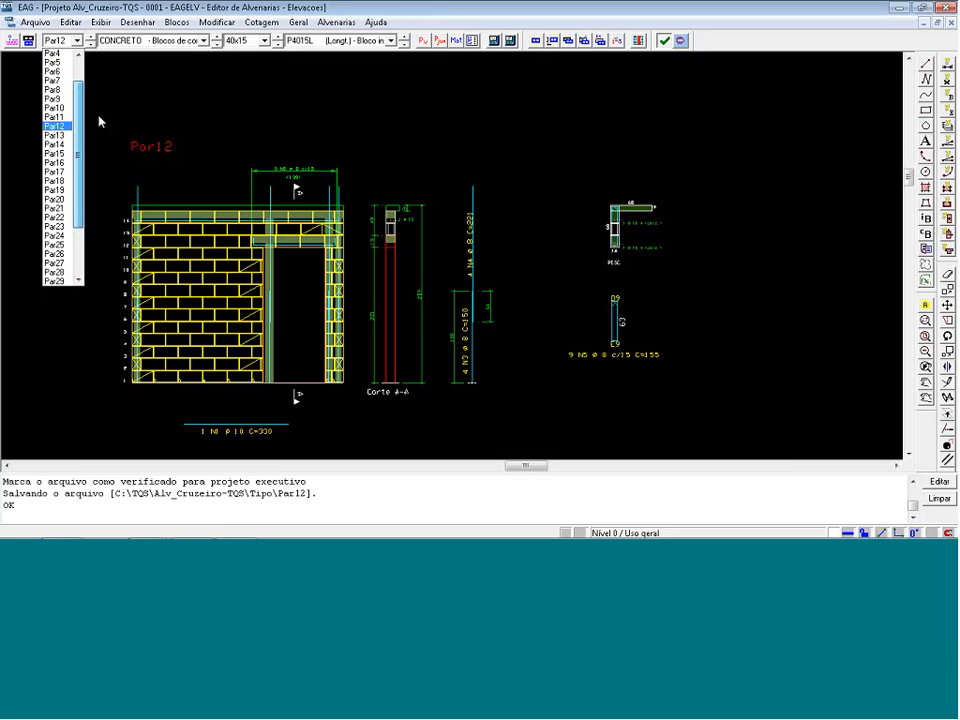
{"action": "left_click", "coordinate": [74, 84]}
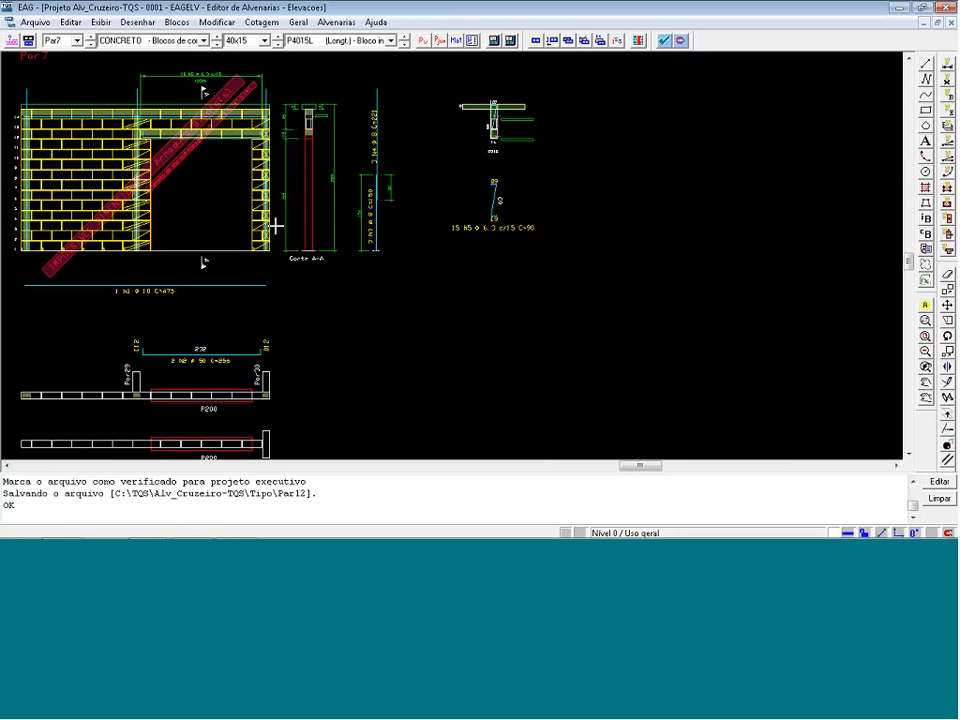
{"action": "scroll", "coordinate": [201, 169], "scroll_direction": "up", "scroll_amount": 3}
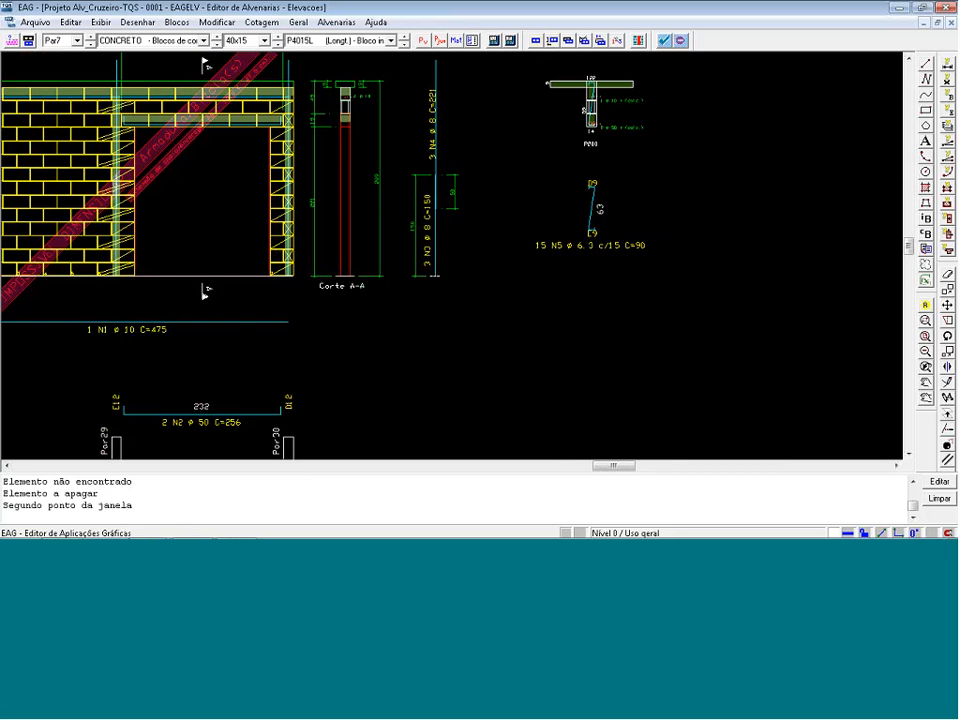
{"action": "left_click", "coordinate": [150, 133]}
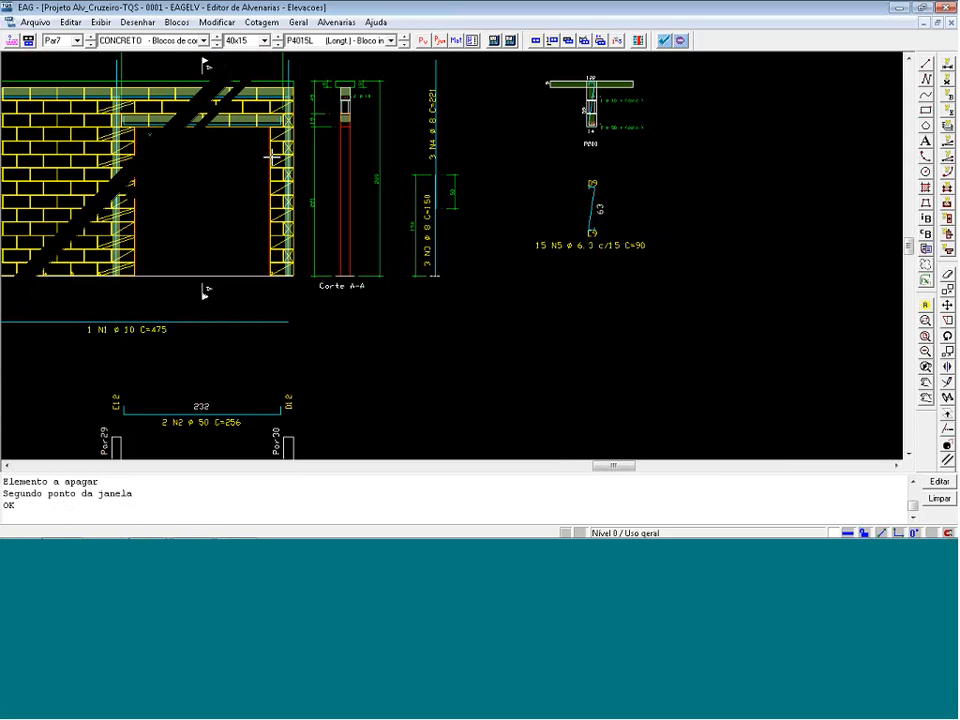
Correct the diameter in the lower bar label of the P200 section in Par7.
{"action": "scroll", "coordinate": [592, 122], "scroll_direction": "up", "scroll_amount": 4}
{"action": "double_click", "coordinate": [636, 139]}
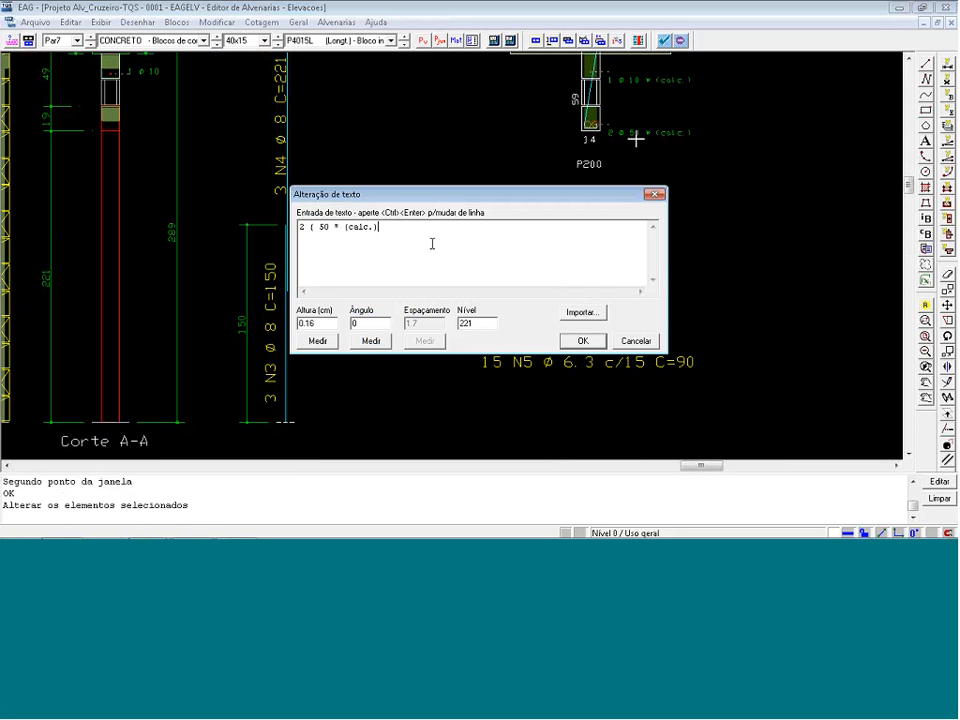
{"action": "double_click", "coordinate": [323, 227]}
{"action": "left_click", "coordinate": [585, 340]}
{"action": "scroll", "coordinate": [712, 190], "scroll_direction": "down", "scroll_amount": 5}
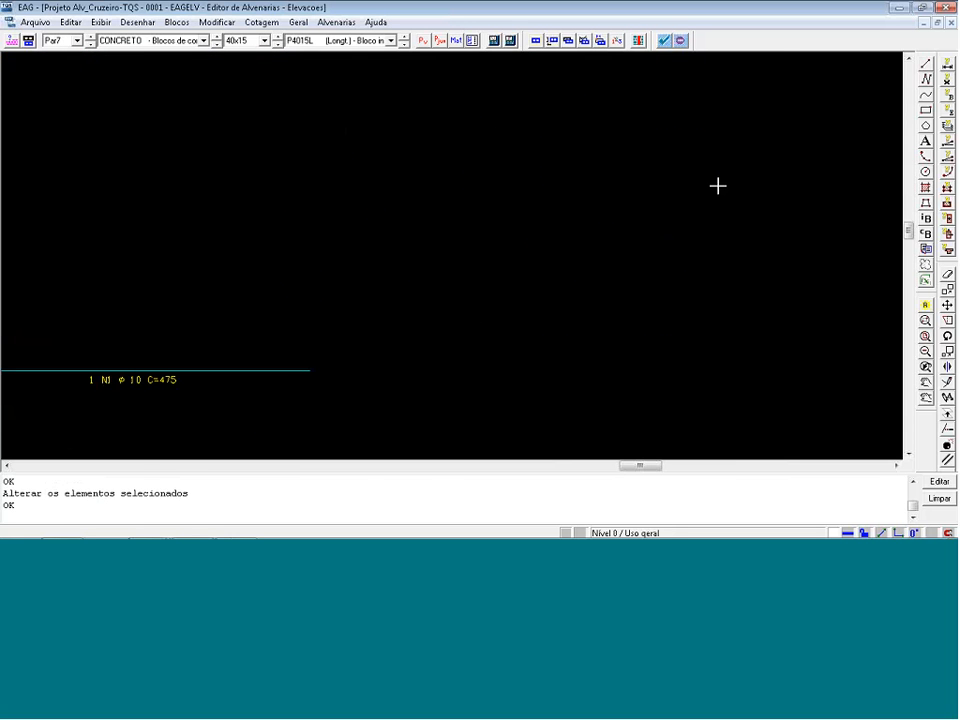
Change the N2 bar label below the wall to 2 N2 ø 10 C=256 and mark Par7 as verified for the executive project.
{"action": "double_click", "coordinate": [313, 411]}
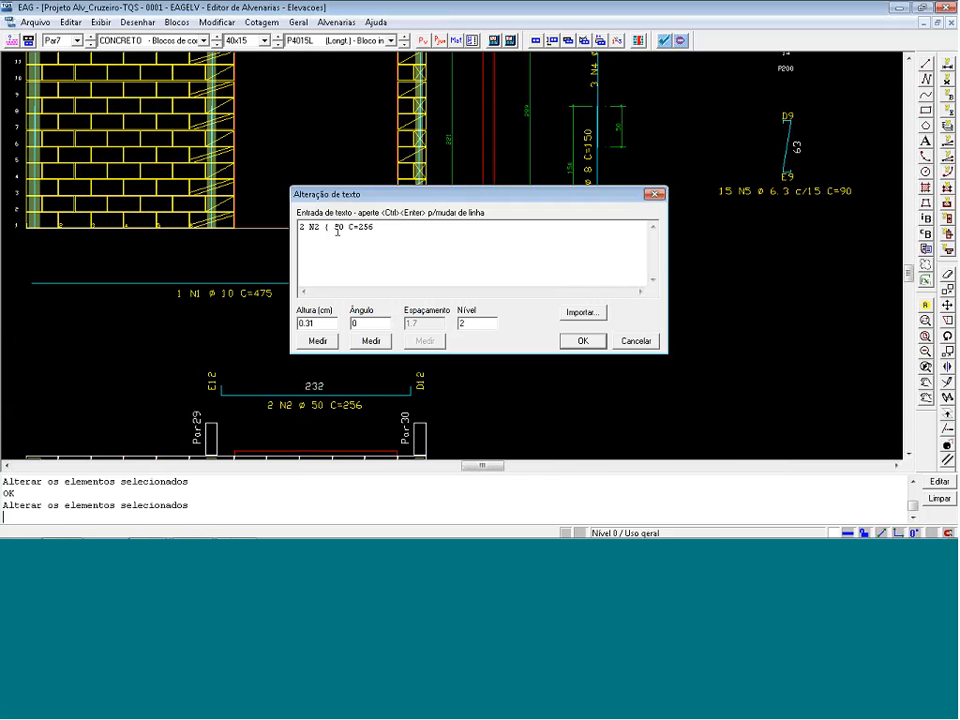
{"action": "left_click", "coordinate": [583, 340]}
{"action": "scroll", "coordinate": [581, 339], "scroll_direction": "down", "scroll_amount": 4}
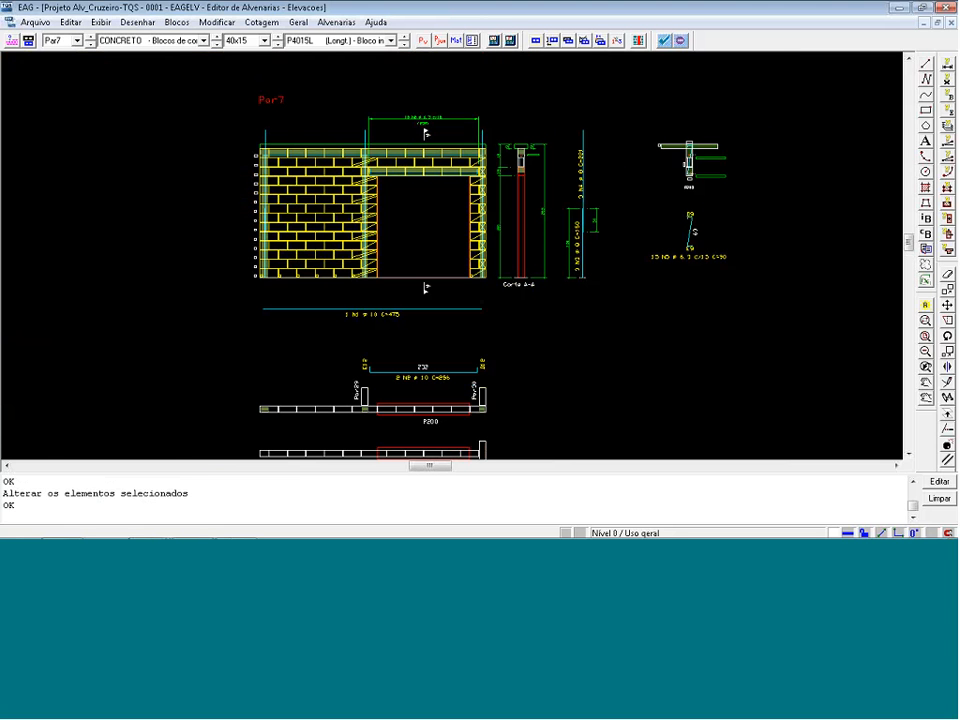
{"action": "left_click", "coordinate": [664, 41]}
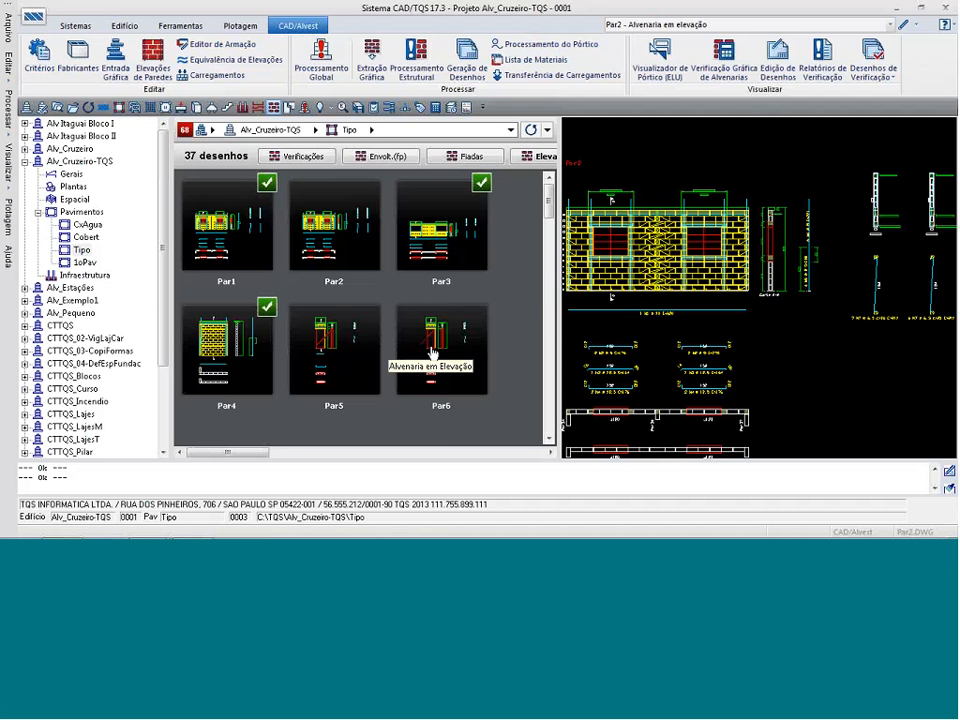
{"action": "key", "text": "alt+Tab"}
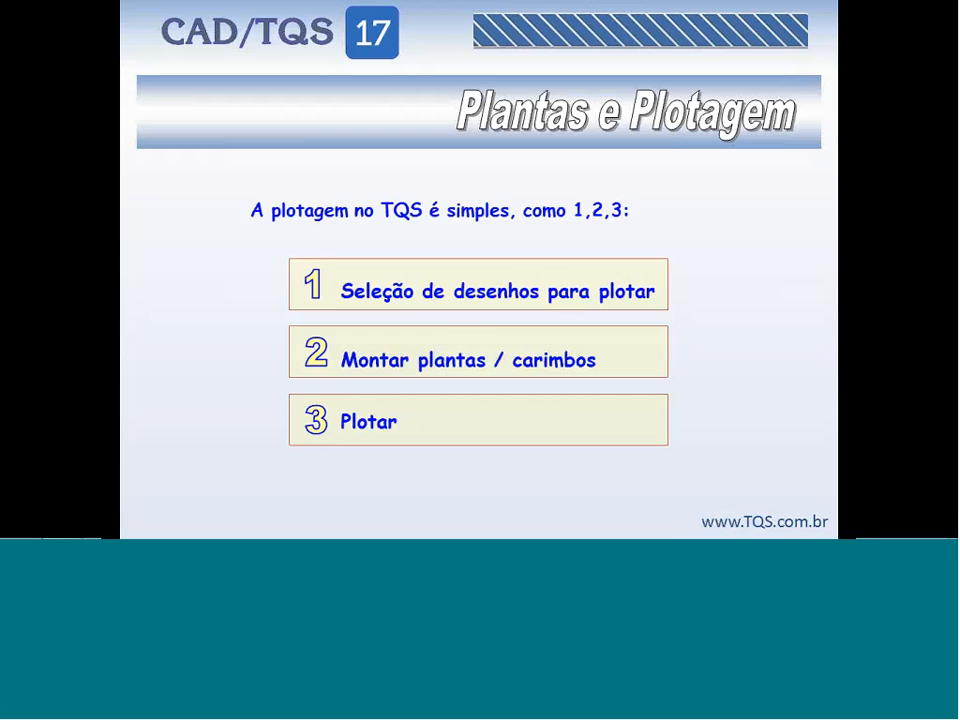
{"action": "key", "text": "Page_Up"}
{"action": "key", "text": "Page_Up"}
{"action": "key", "text": "Page_Up"}
{"action": "key", "text": "Page_Up"}
{"action": "key", "text": "Page_Up"}
{"action": "key", "text": "Page_Up"}
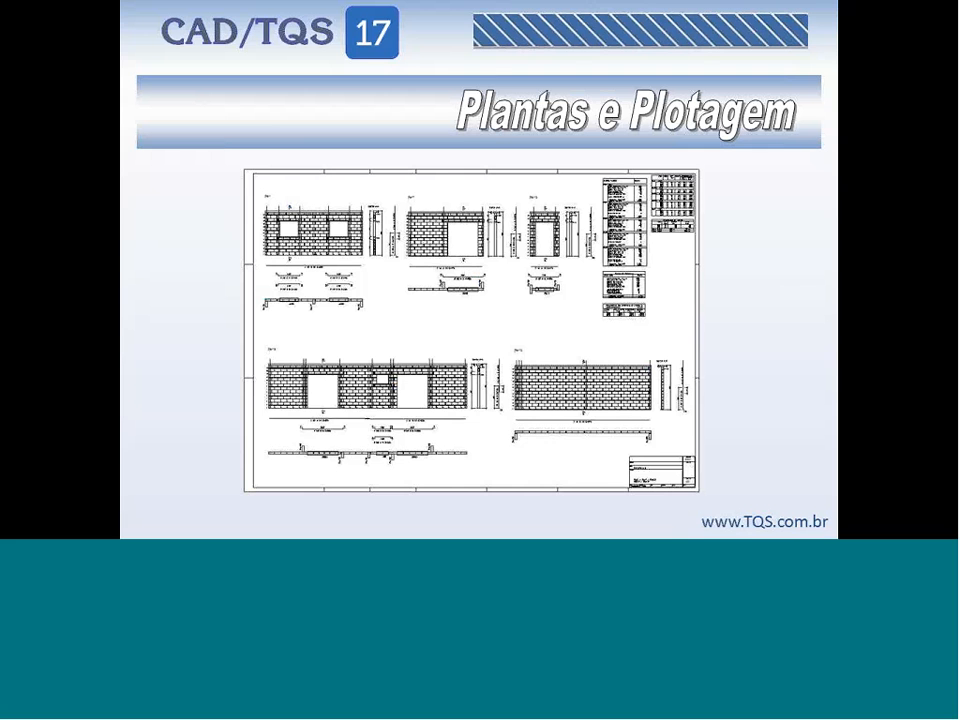
{"action": "key", "text": "Page_Down"}
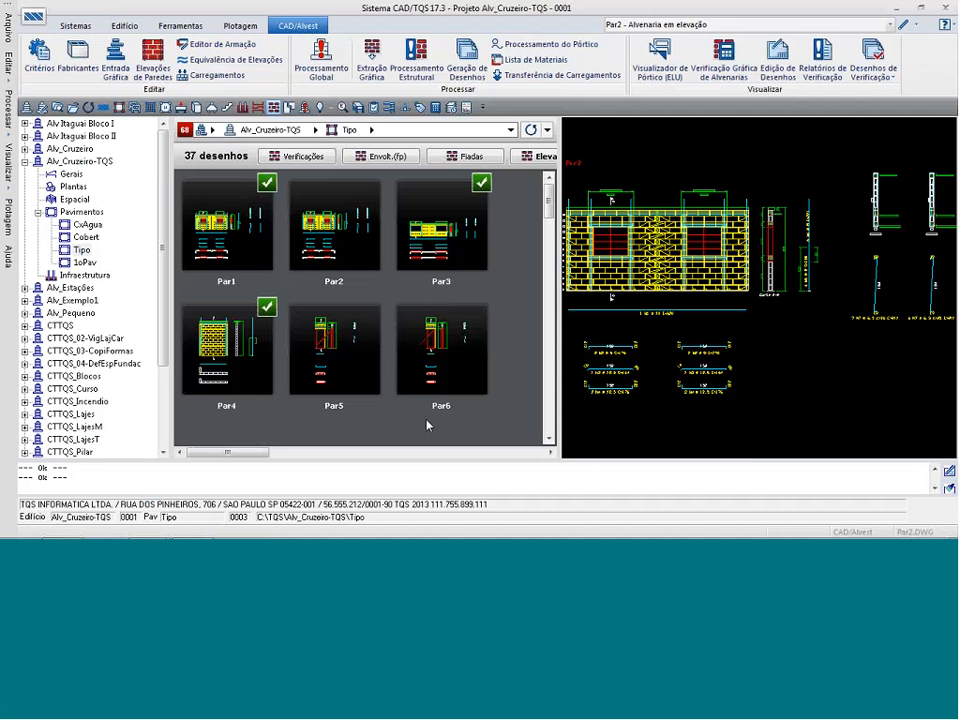
Open the plan editor for the Tipo floor and start selecting drawings for insertion.
{"action": "left_click", "coordinate": [240, 25]}
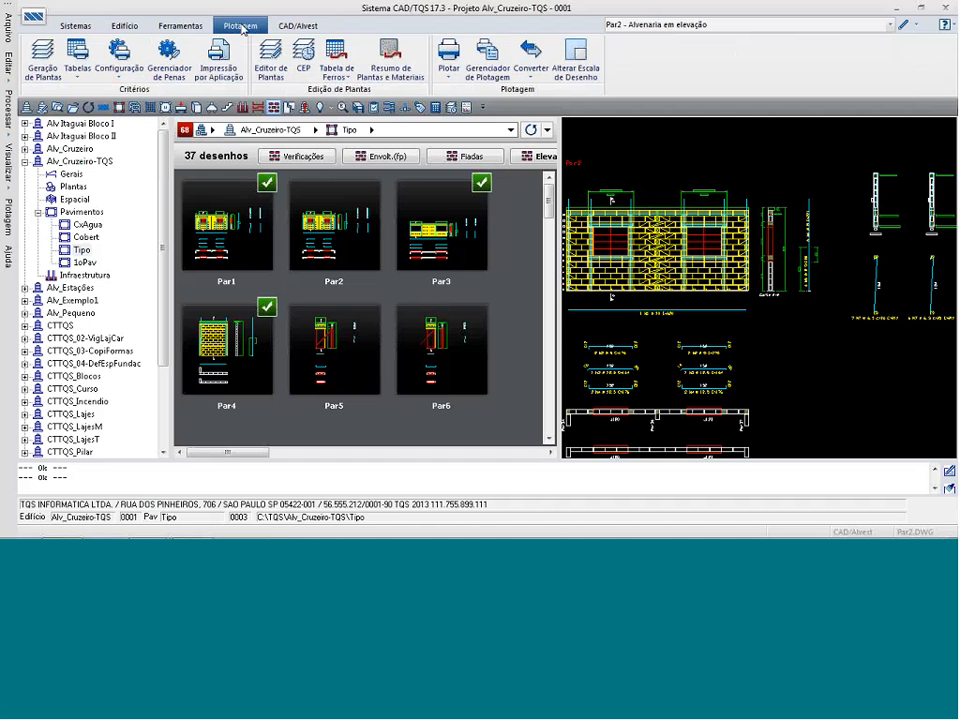
{"action": "left_click", "coordinate": [271, 68]}
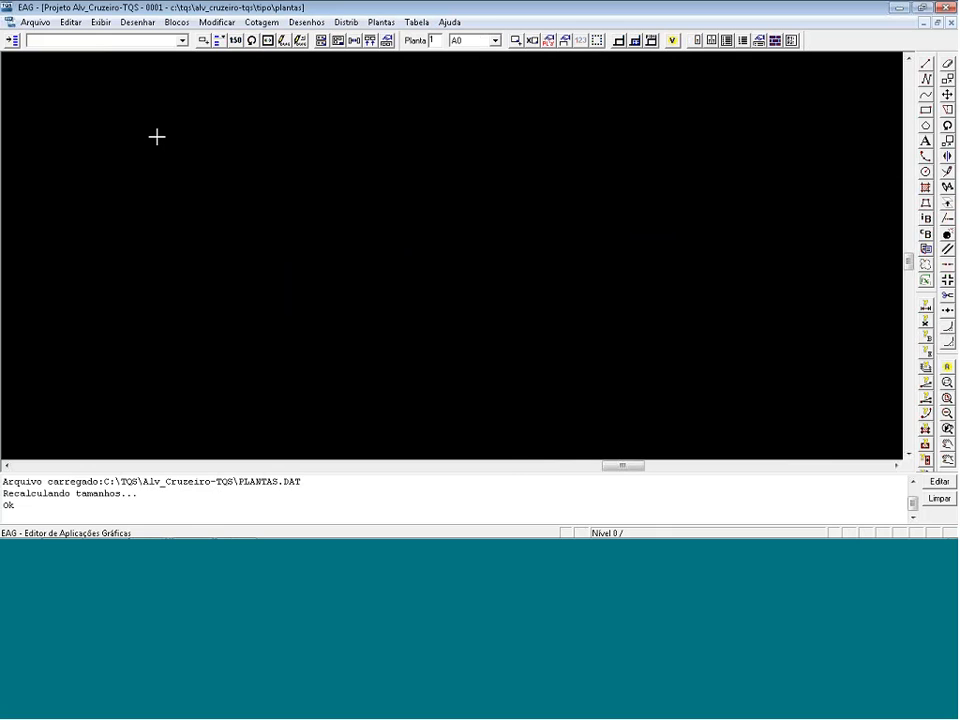
{"action": "left_click", "coordinate": [12, 40]}
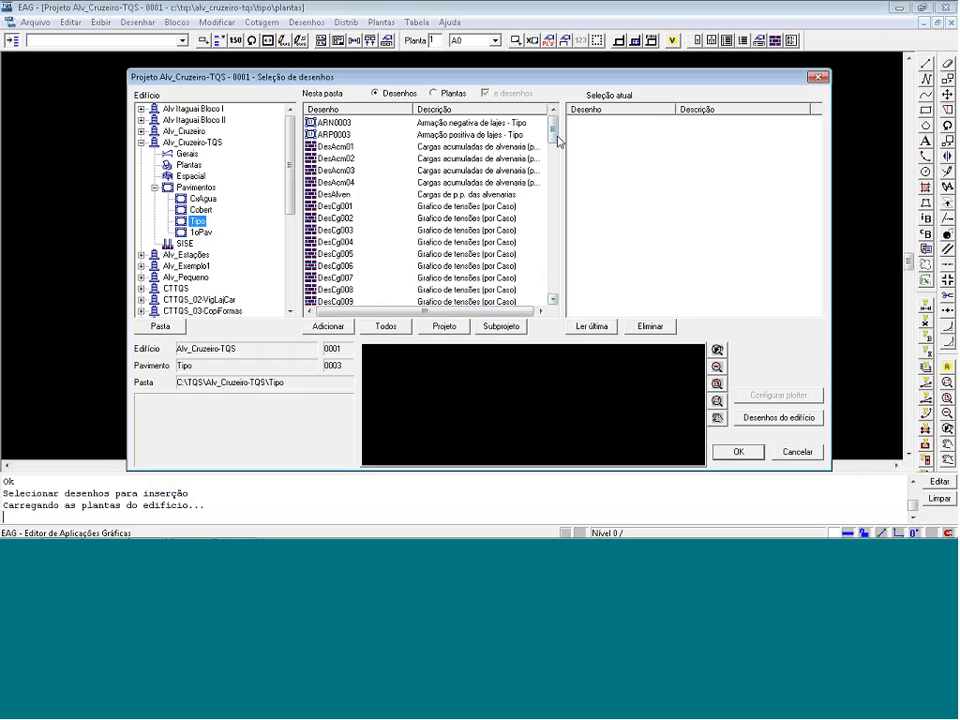
Add the Par1 and Par3 wall elevations to the current drawing selection.
{"action": "left_click_drag", "start_coordinate": [553, 135], "coordinate": [553, 200]}
{"action": "left_click", "coordinate": [330, 230]}
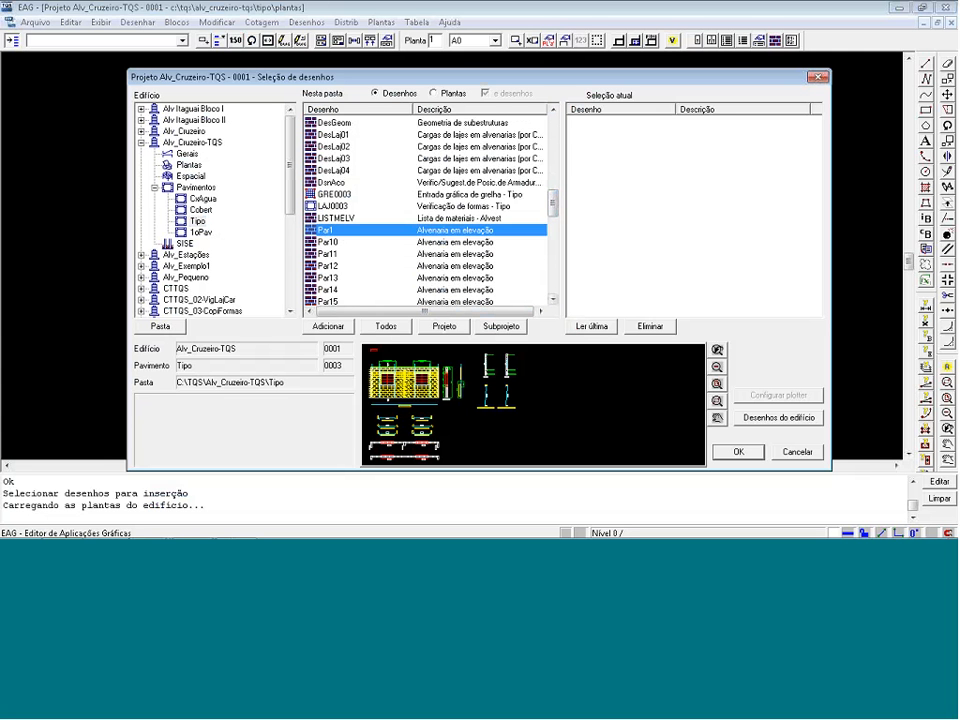
{"action": "left_click", "coordinate": [329, 326]}
{"action": "mouse_move", "coordinate": [554, 205]}
{"action": "left_mouse_down"}
{"action": "mouse_move", "coordinate": [554, 227]}
{"action": "mouse_move", "coordinate": [484, 247]}
{"action": "left_mouse_up"}
{"action": "left_click", "coordinate": [470, 265]}
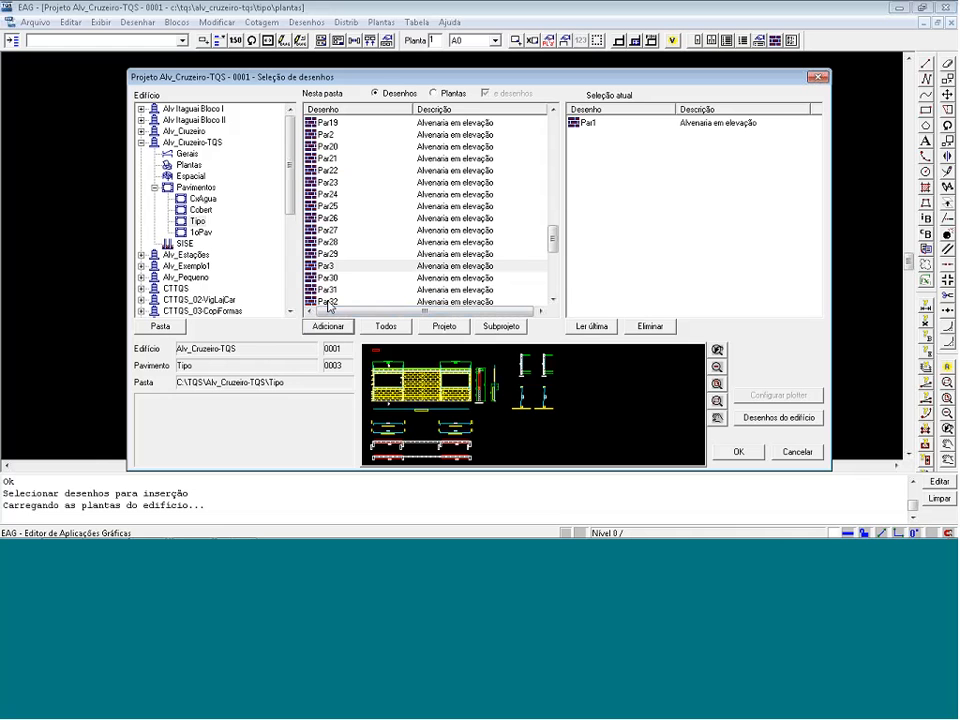
{"action": "left_click", "coordinate": [316, 328]}
Add the Par4, Par12 and Par7 elevations to the drawing selection and accept it for insertion.
{"action": "left_click_drag", "start_coordinate": [555, 245], "coordinate": [554, 253]}
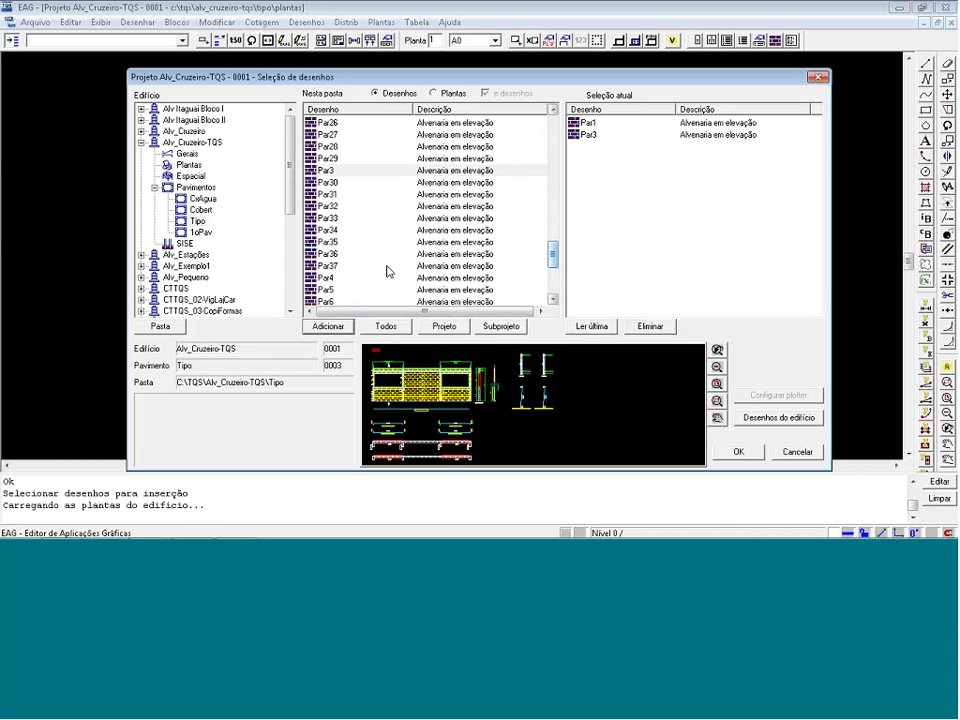
{"action": "left_click", "coordinate": [386, 275]}
{"action": "left_click", "coordinate": [338, 325]}
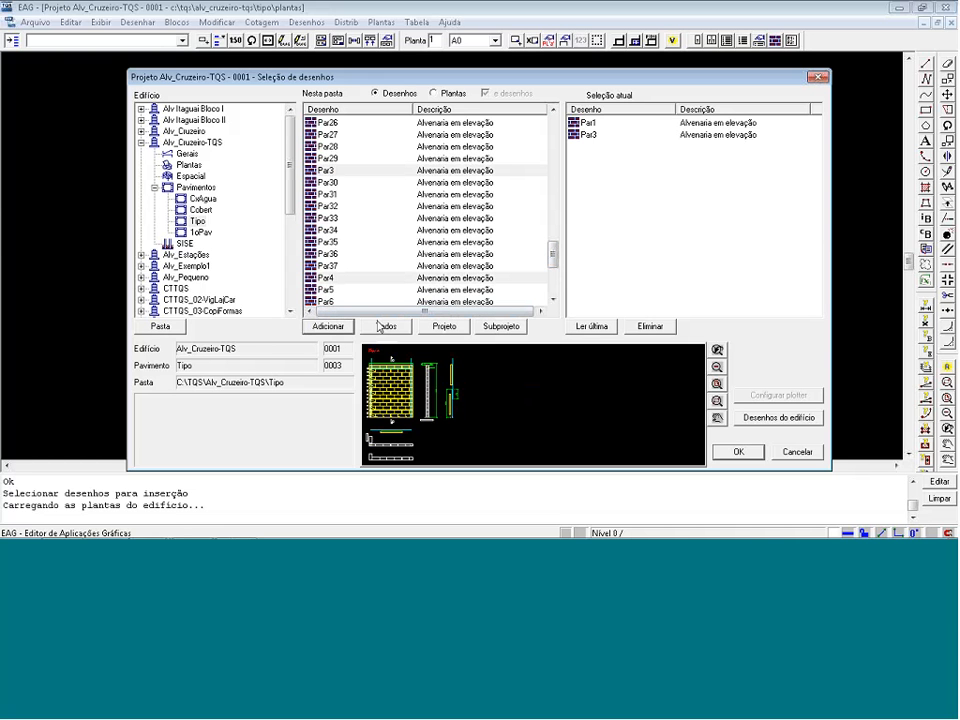
{"action": "mouse_move", "coordinate": [552, 255]}
{"action": "left_mouse_down"}
{"action": "mouse_move", "coordinate": [558, 225]}
{"action": "mouse_move", "coordinate": [553, 261]}
{"action": "left_mouse_up"}
{"action": "left_click", "coordinate": [339, 159]}
{"action": "left_click", "coordinate": [335, 326]}
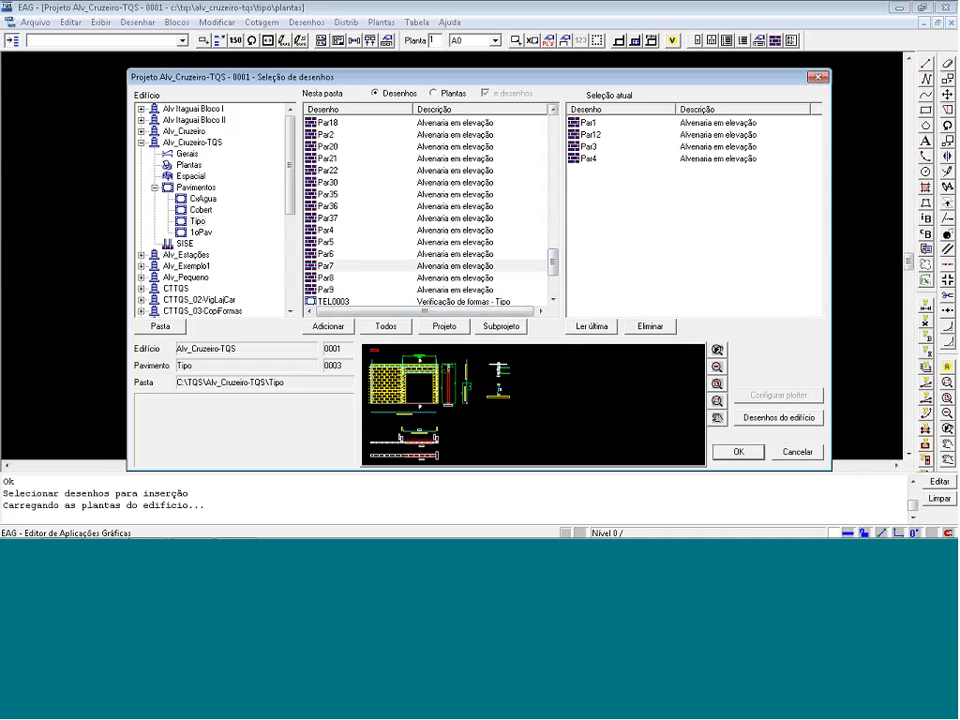
{"action": "left_click", "coordinate": [340, 266]}
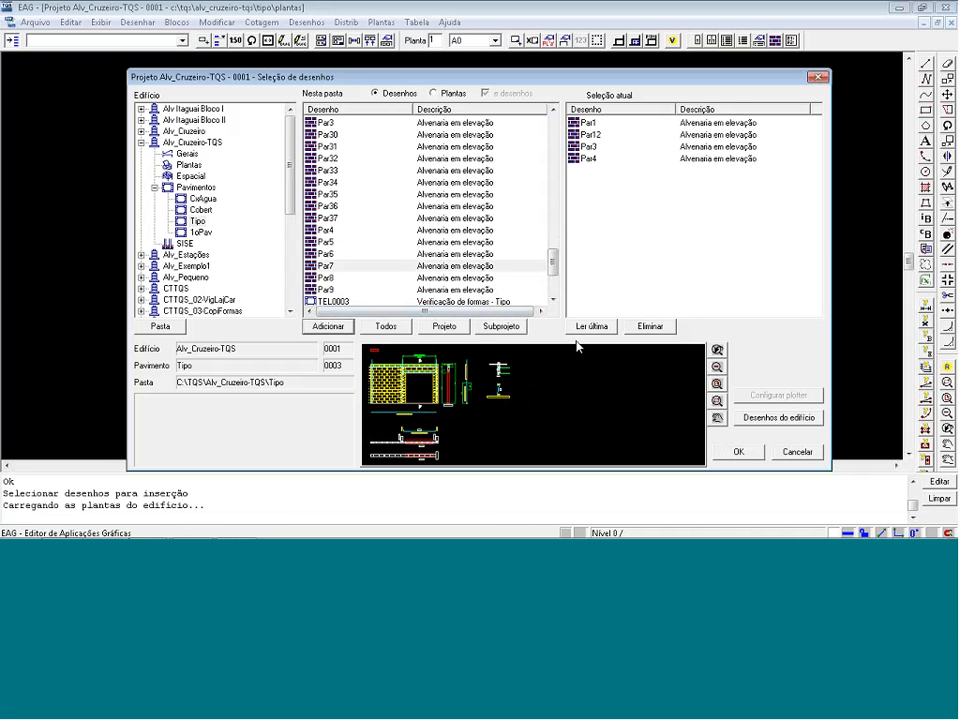
{"action": "left_click", "coordinate": [739, 452]}
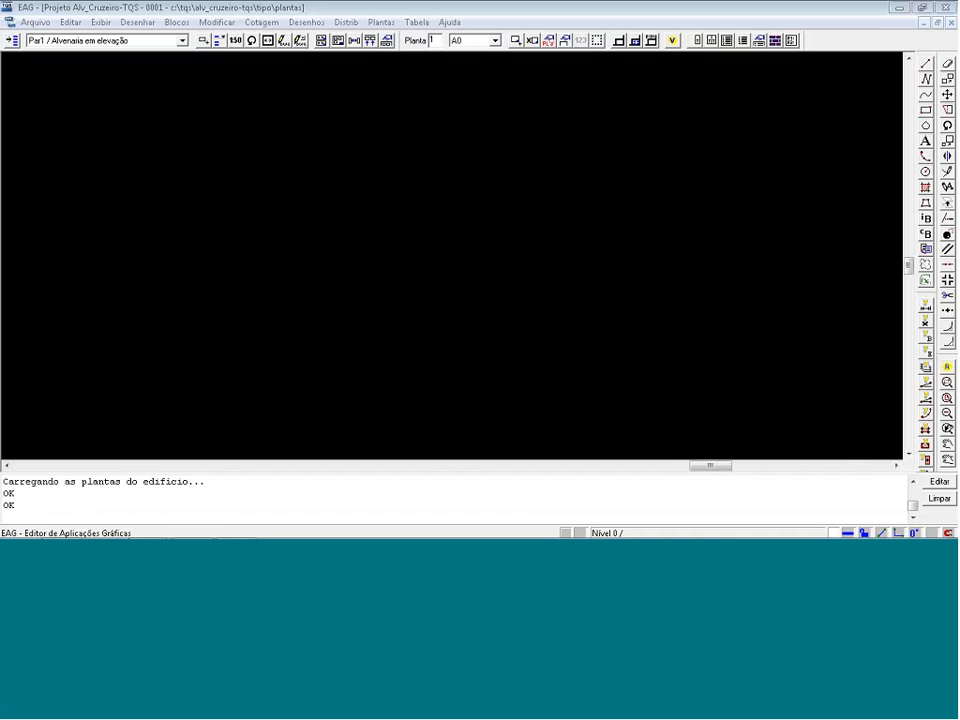
Insert an A0 sheet into the empty plan drawing.
{"action": "left_click", "coordinate": [523, 42]}
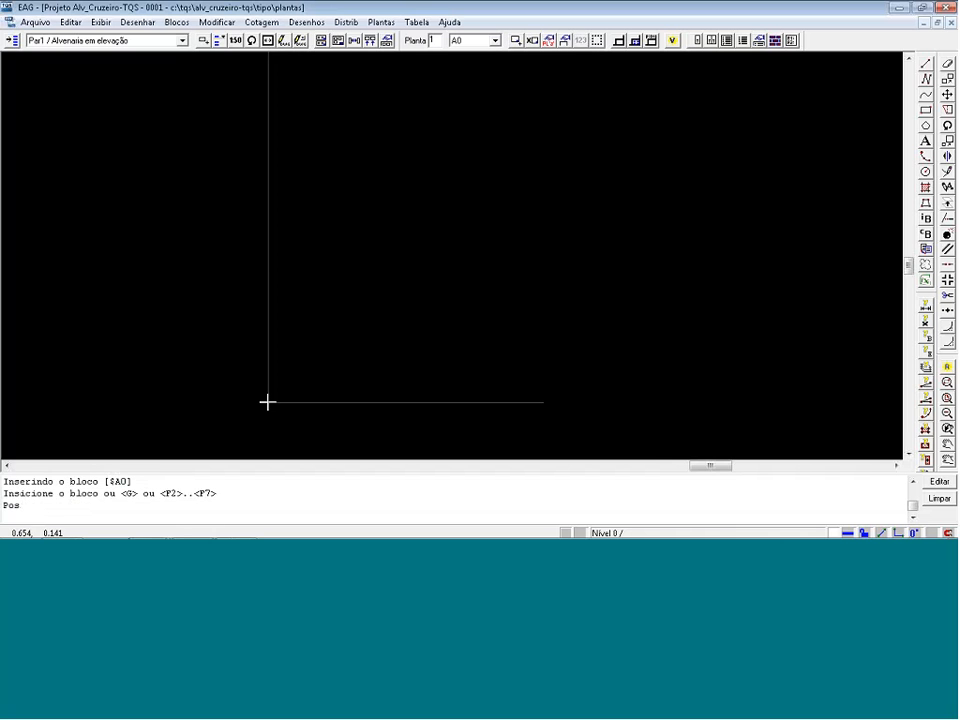
{"action": "left_click", "coordinate": [267, 402]}
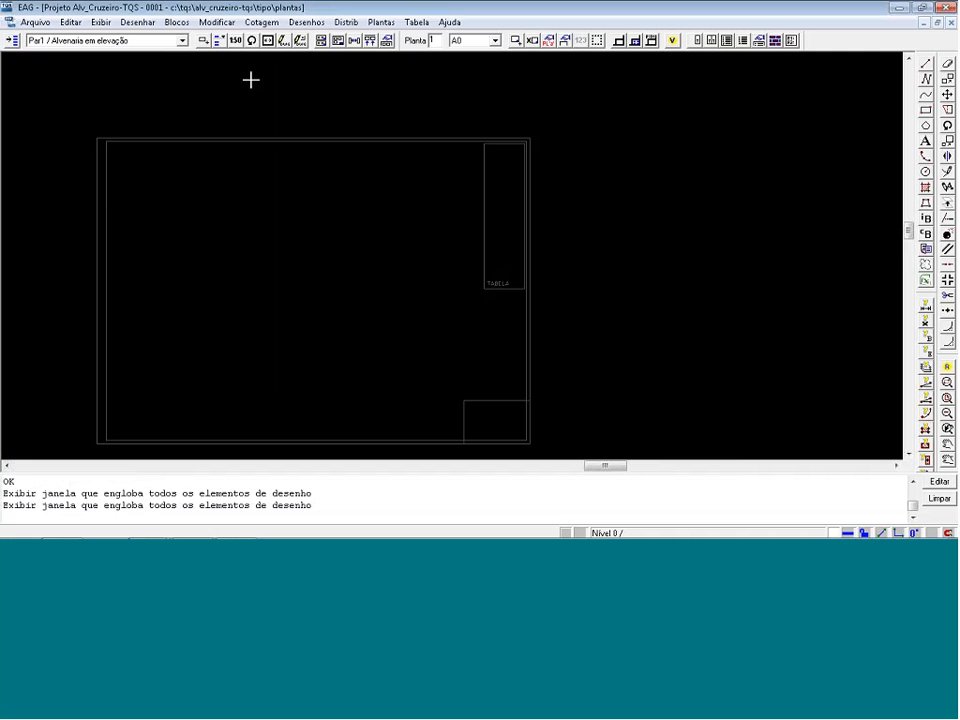
Distribute the selected drawings automatically over the sheets, and undo that distribution.
{"action": "left_click", "coordinate": [321, 41]}
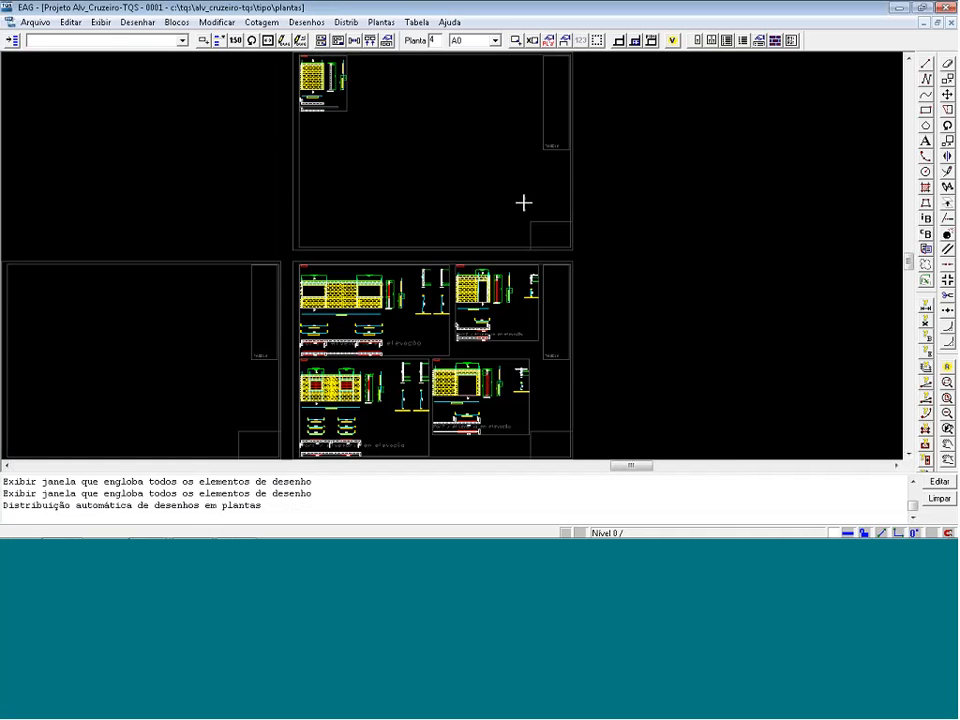
{"action": "scroll", "coordinate": [523, 203], "scroll_direction": "down", "scroll_amount": 1}
{"action": "scroll", "coordinate": [576, 360], "scroll_direction": "up", "scroll_amount": 1}
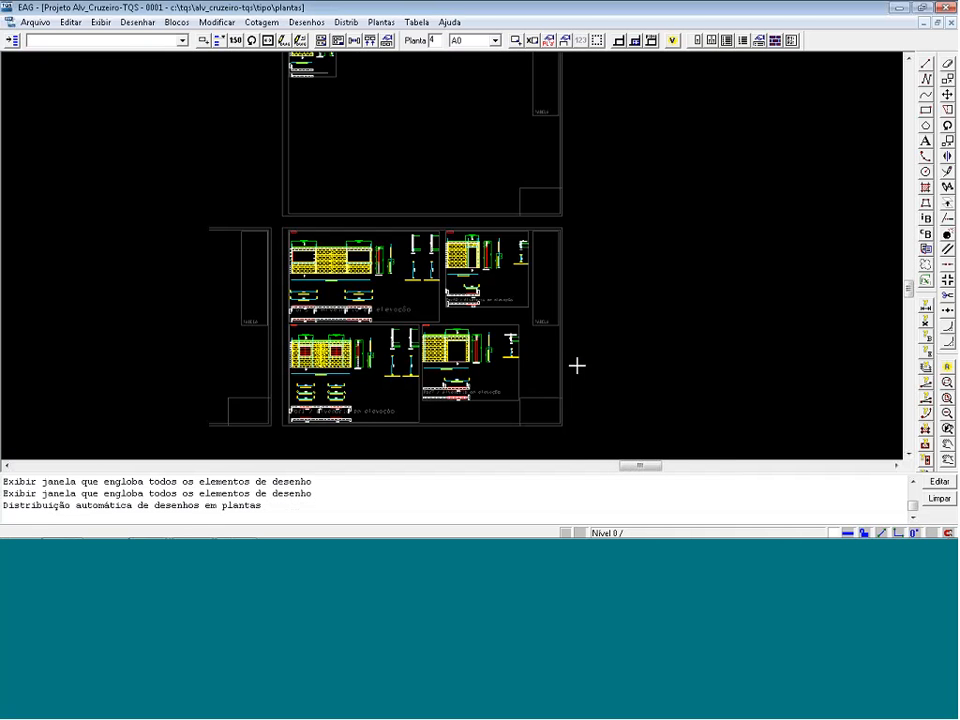
{"action": "scroll", "coordinate": [576, 365], "scroll_direction": "down", "scroll_amount": 1}
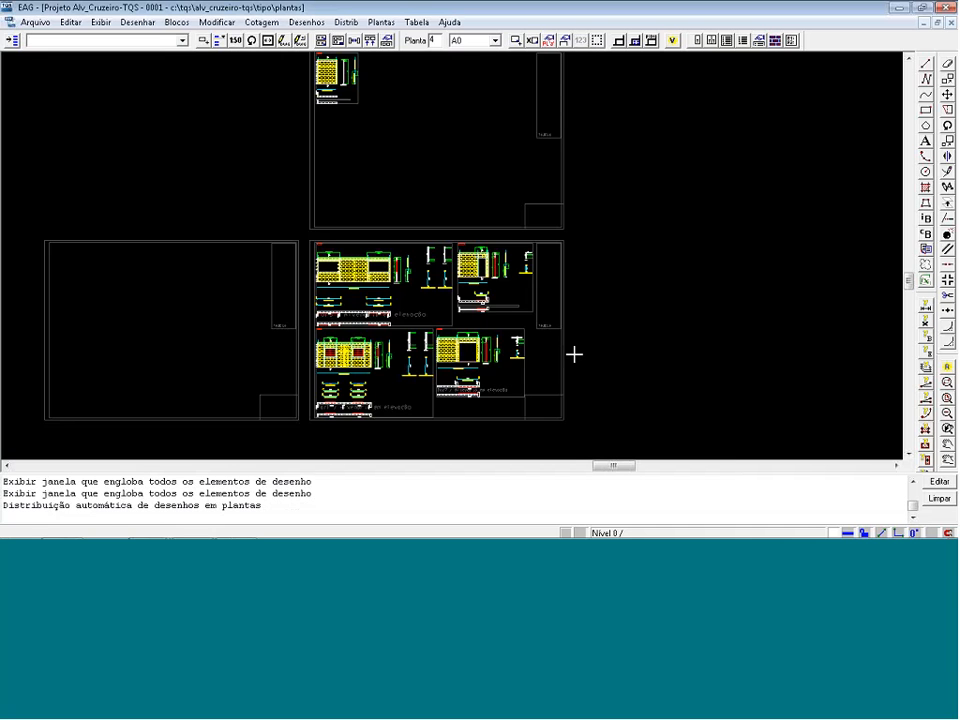
{"action": "key", "text": "ctrl+z"}
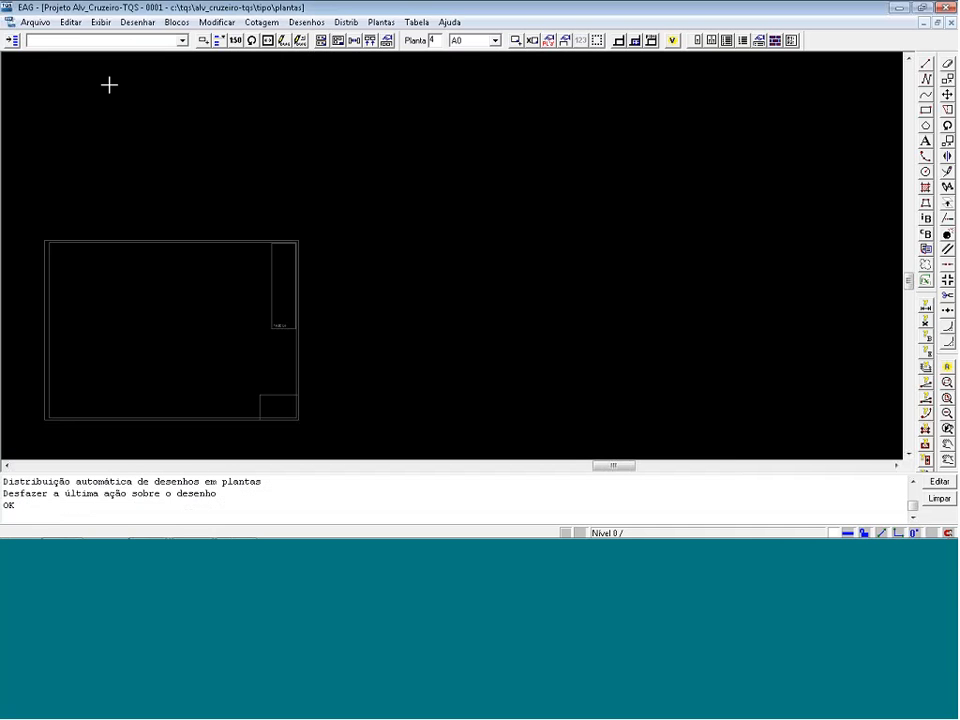
Insert the Par1 elevation in the upper-left area of the A0 sheet and the Par12 elevation to its right.
{"action": "left_click", "coordinate": [203, 40]}
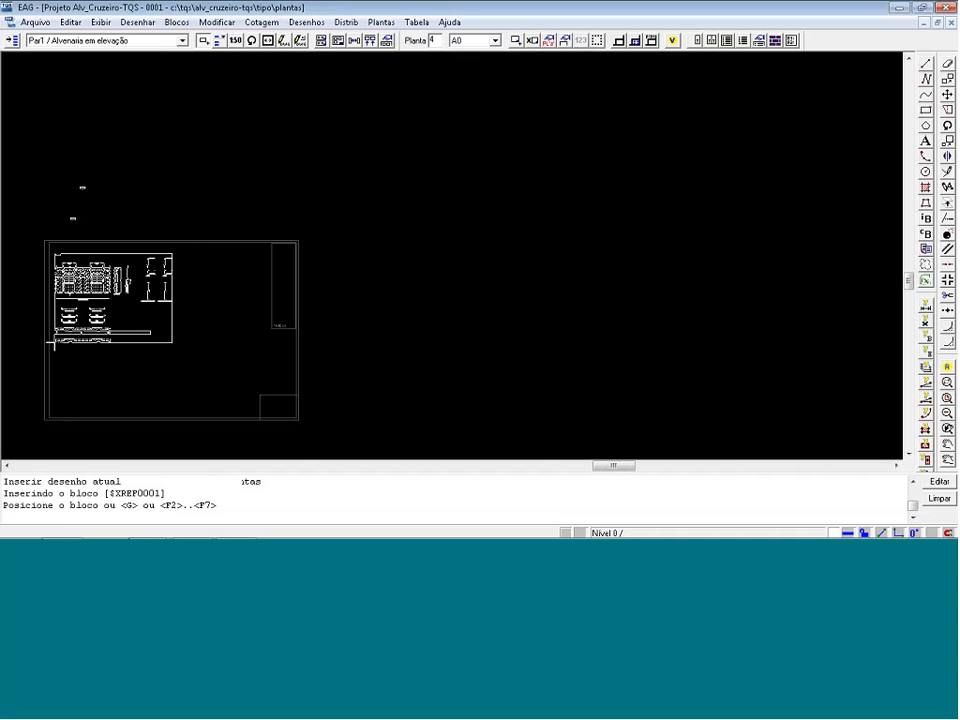
{"action": "left_click", "coordinate": [52, 345]}
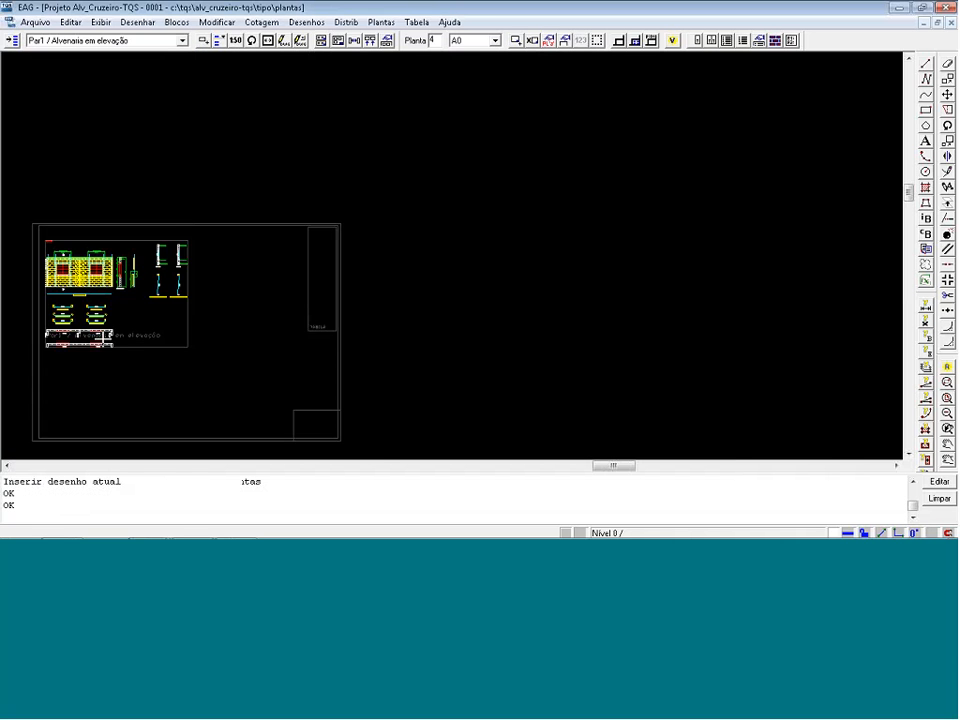
{"action": "scroll", "coordinate": [105, 349], "scroll_direction": "up", "scroll_amount": 1}
{"action": "left_click", "coordinate": [203, 41]}
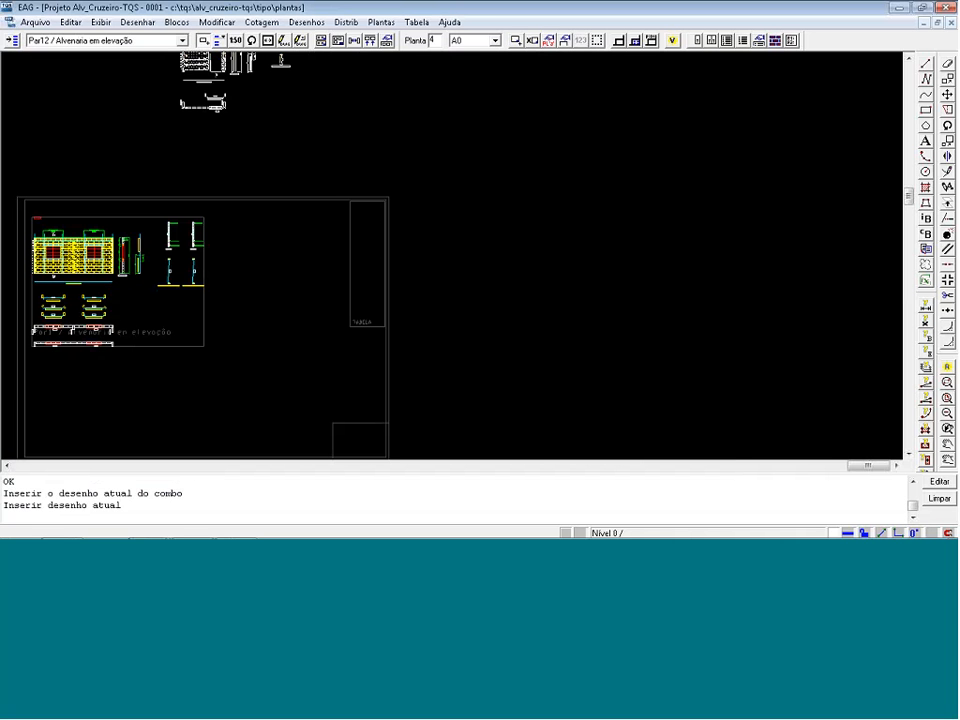
{"action": "left_click", "coordinate": [214, 325]}
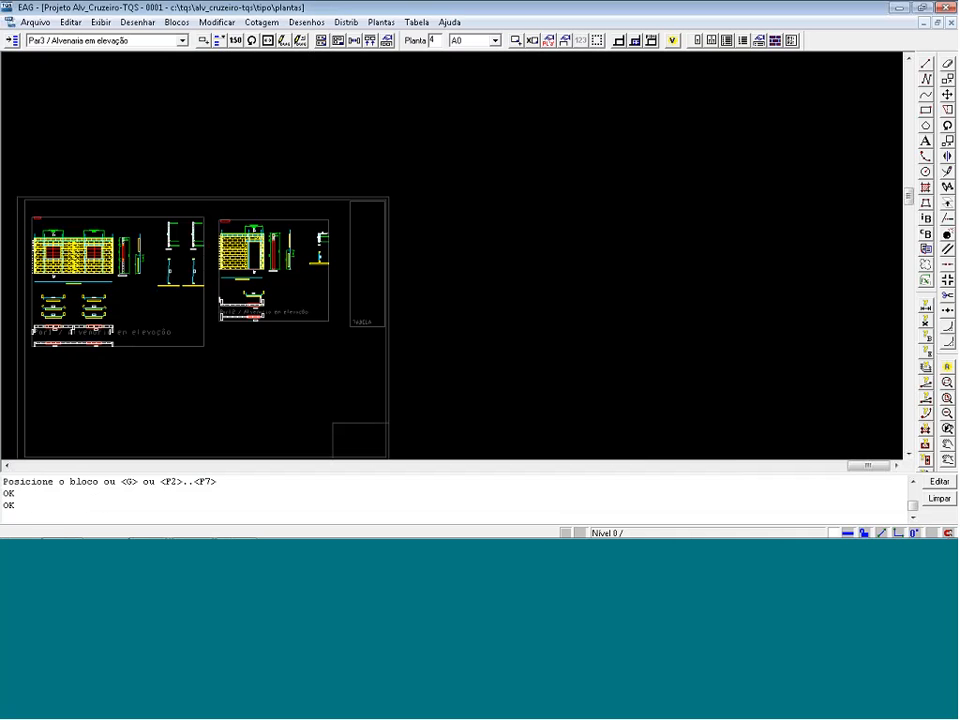
Insert the Par3 elevation below Par1 and the Par4 elevation below Par12 on the sheet.
{"action": "left_click", "coordinate": [204, 41]}
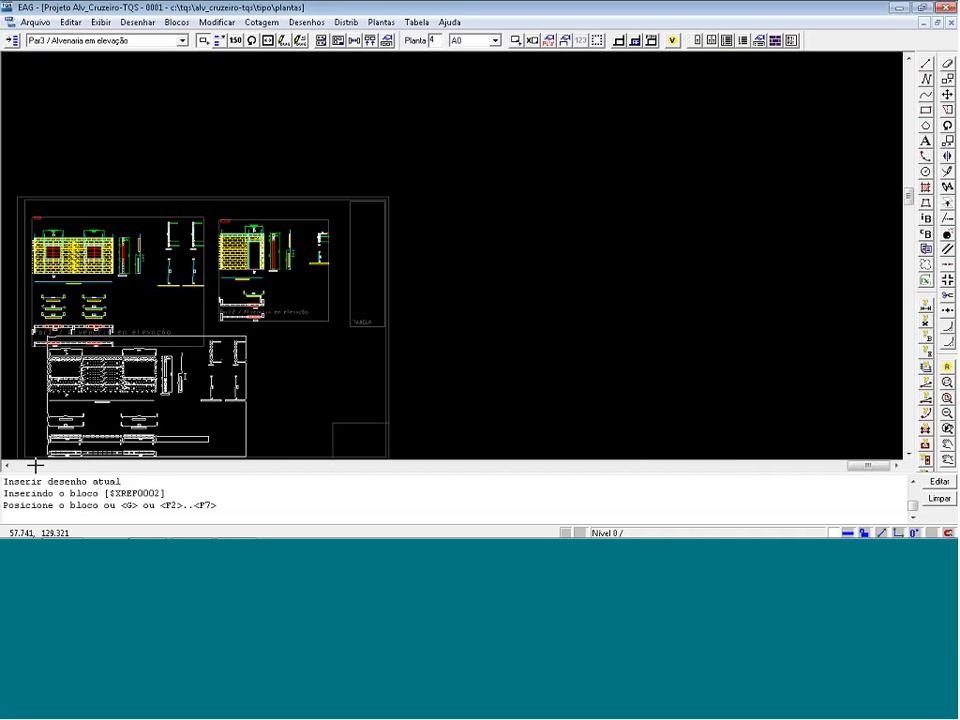
{"action": "scroll", "coordinate": [122, 343], "scroll_direction": "down", "scroll_amount": 1}
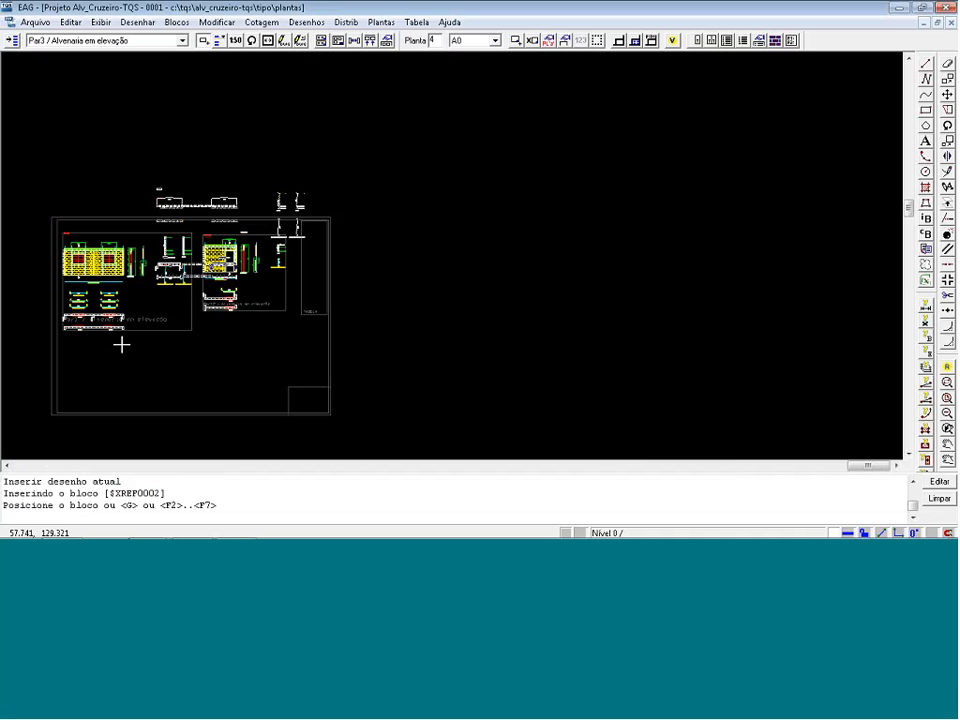
{"action": "left_click", "coordinate": [62, 409]}
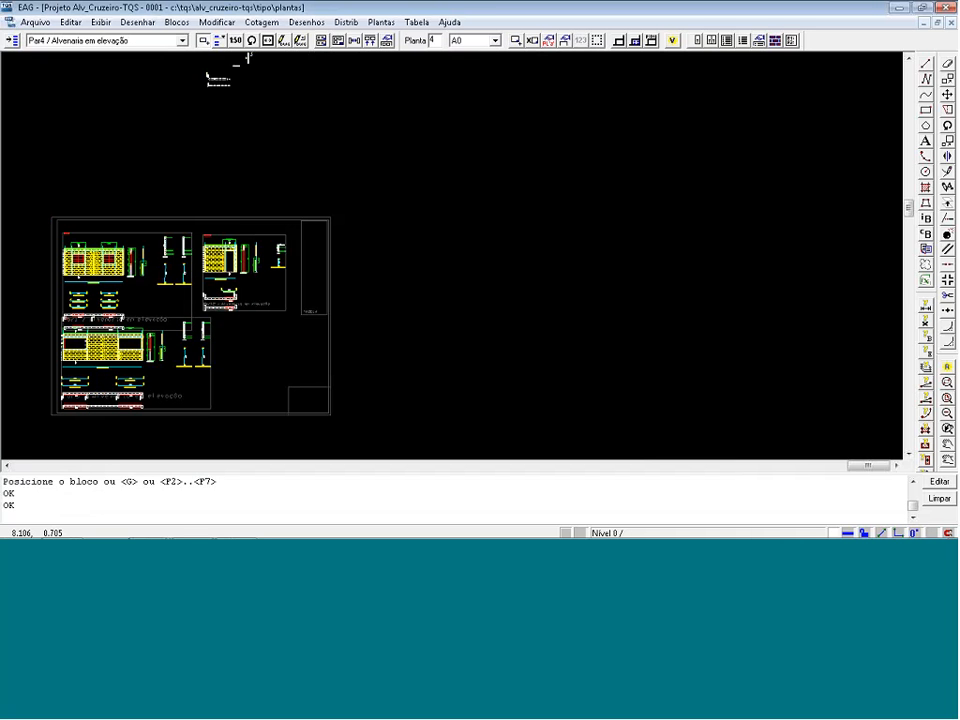
{"action": "left_click", "coordinate": [218, 373]}
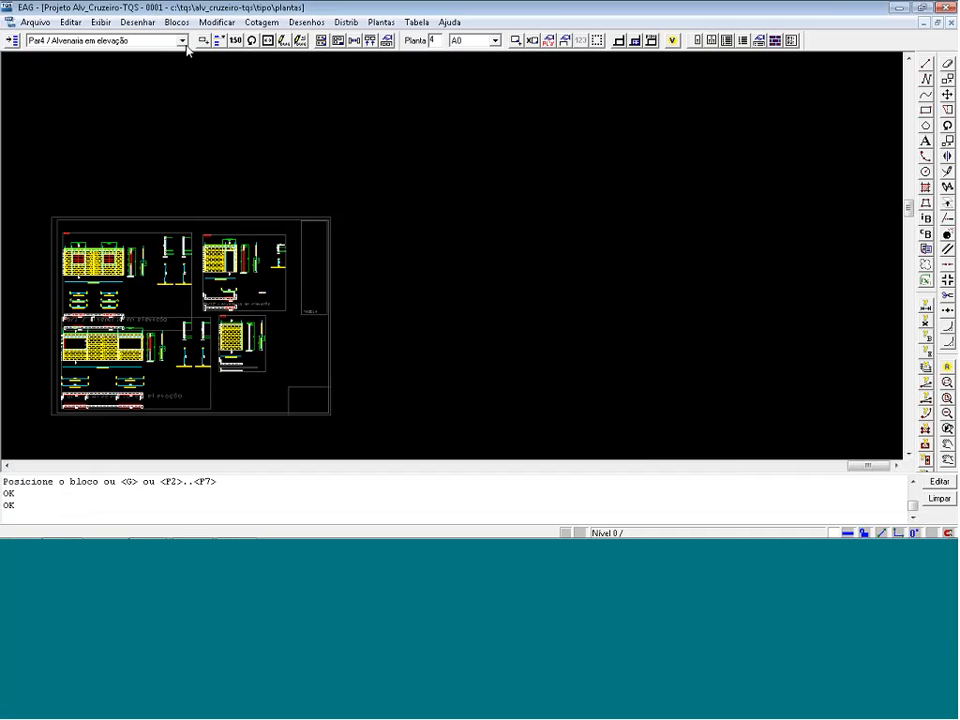
{"action": "left_click", "coordinate": [203, 41]}
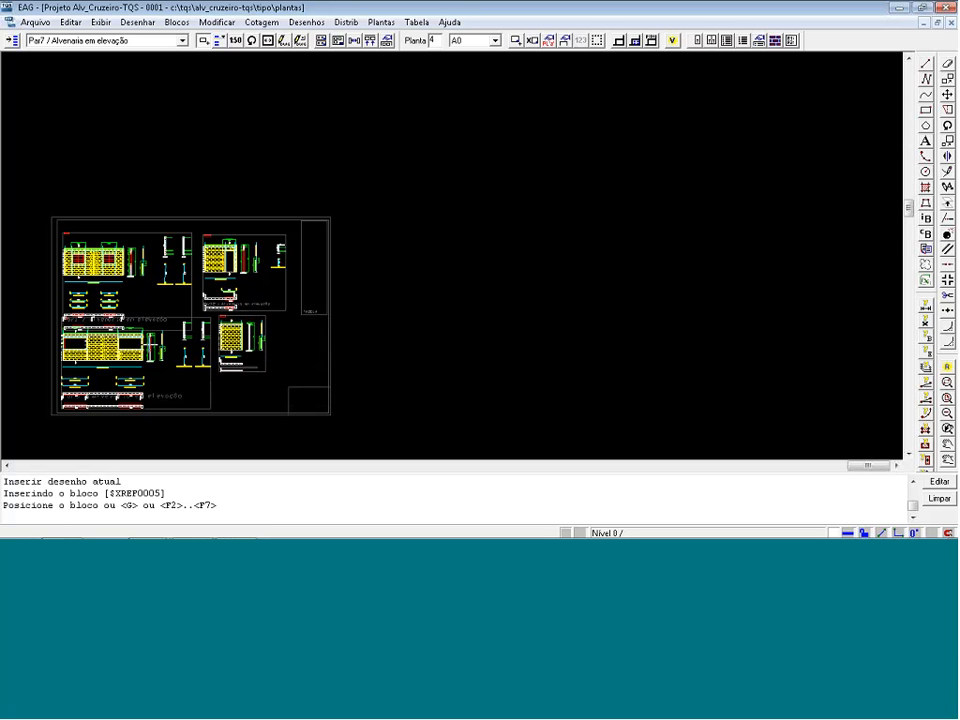
{"action": "scroll", "coordinate": [93, 368], "scroll_direction": "up", "scroll_amount": 1}
{"action": "scroll", "coordinate": [93, 368], "scroll_direction": "up", "scroll_amount": 1}
{"action": "left_click", "coordinate": [150, 266]}
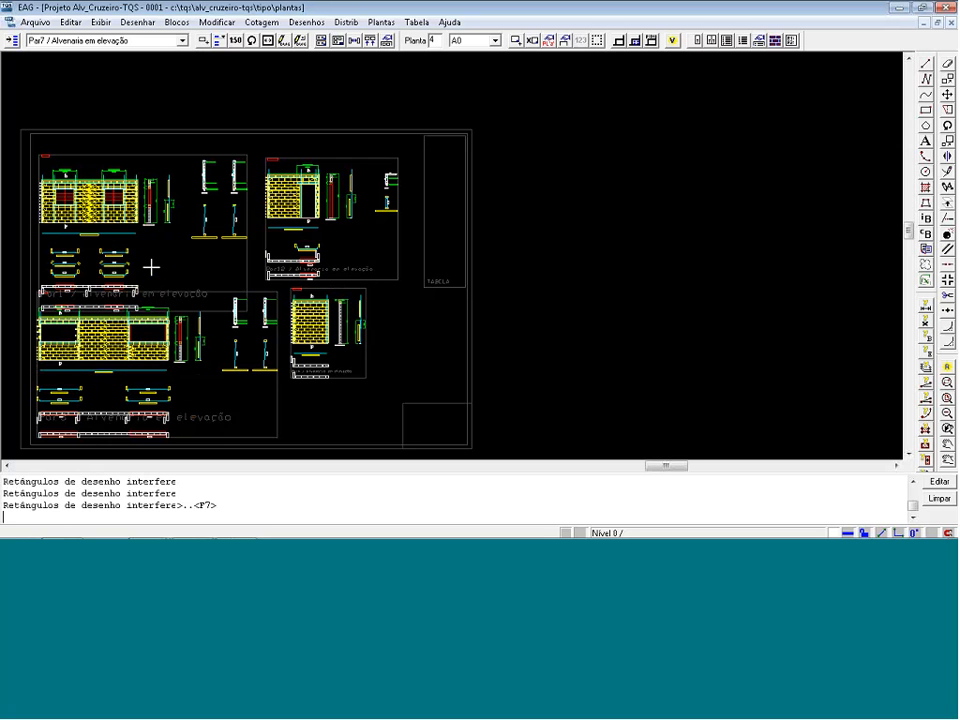
Move the Par1, Par12 and Par4 elevations on the sheet to space them farther apart.
{"action": "left_click", "coordinate": [128, 157]}
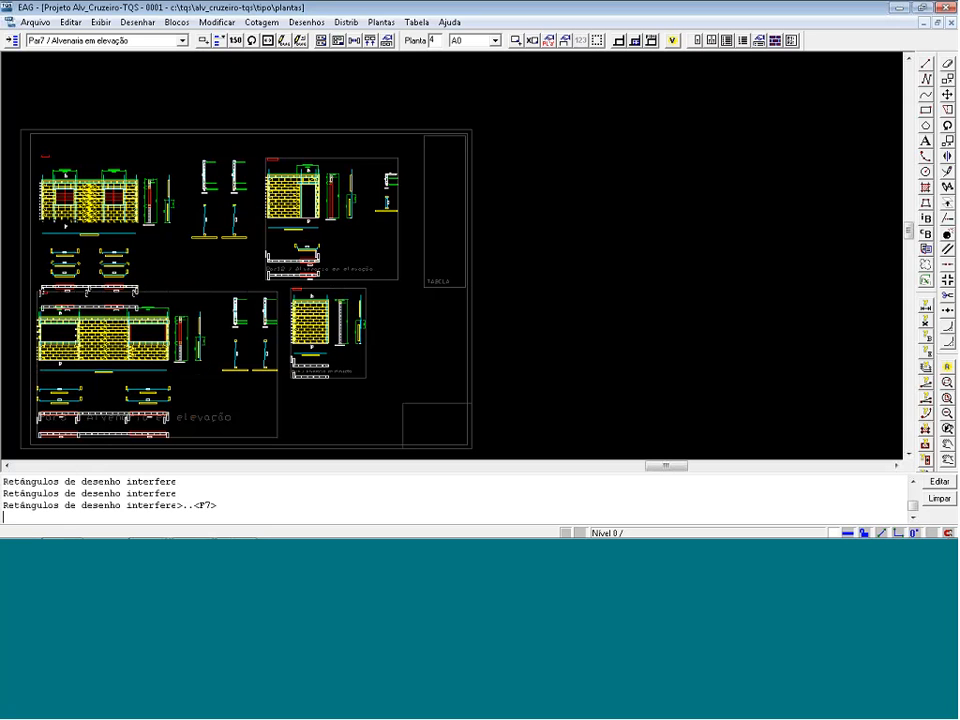
{"action": "left_click", "coordinate": [124, 139]}
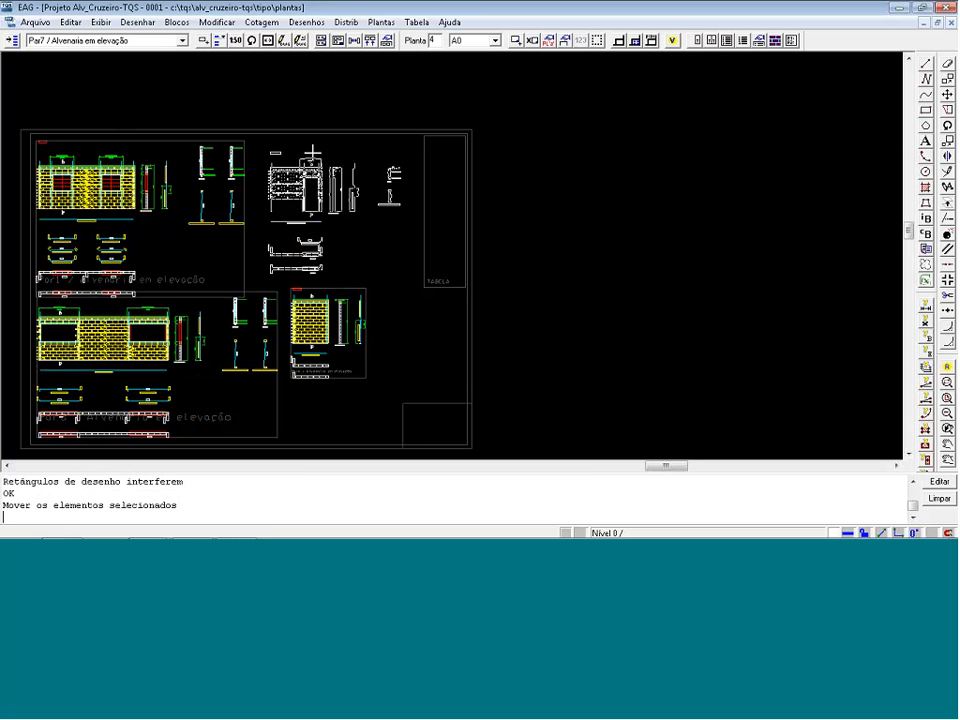
{"action": "left_click", "coordinate": [313, 152]}
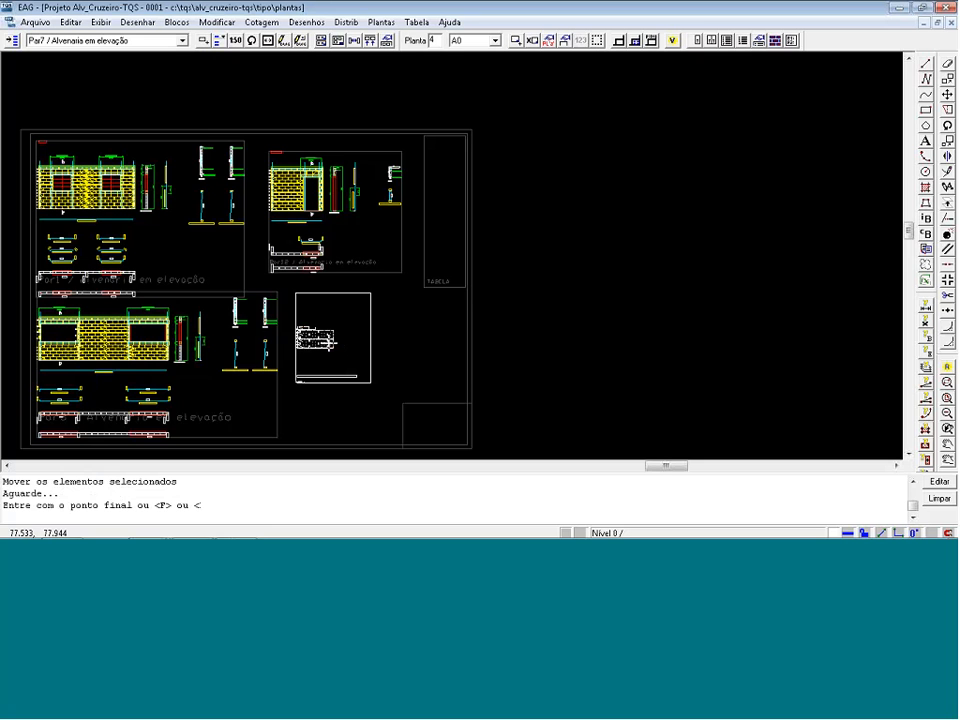
{"action": "left_click", "coordinate": [339, 351]}
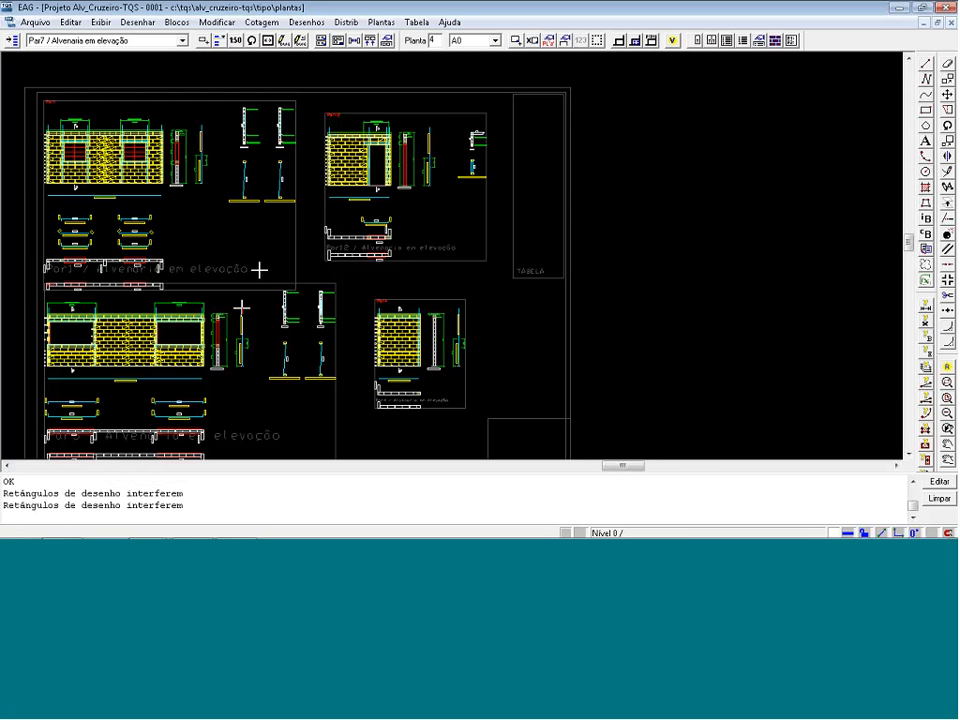
Open the Par1 elevation drawing for editing and delete its lowest block course plan.
{"action": "left_click", "coordinate": [285, 41]}
{"action": "left_click", "coordinate": [184, 165]}
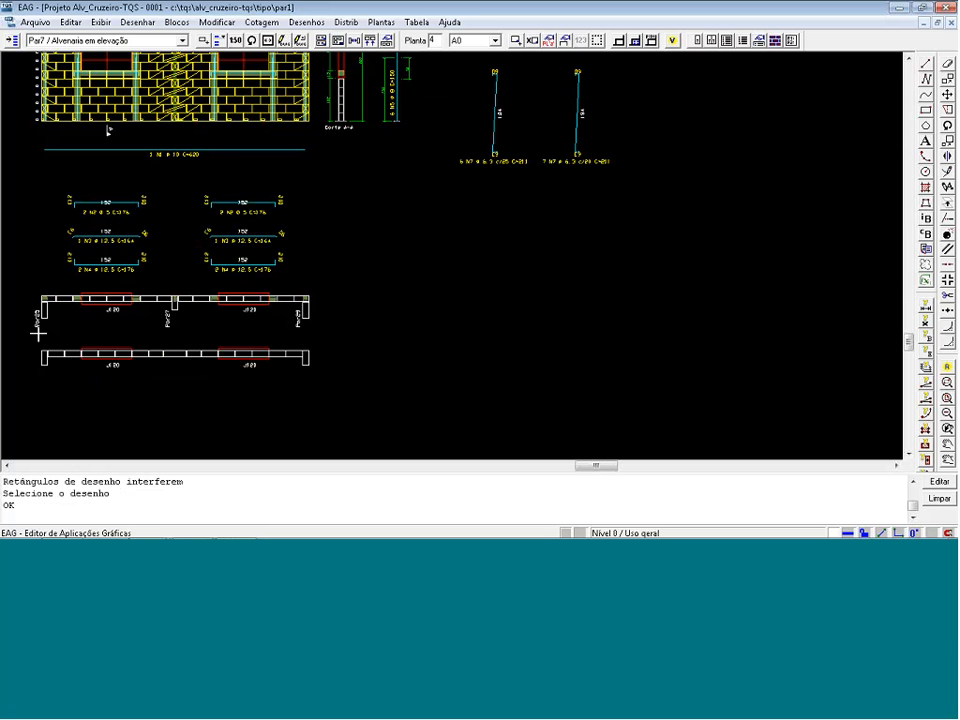
{"action": "mouse_move", "coordinate": [38, 333]}
{"action": "left_mouse_down"}
{"action": "mouse_move", "coordinate": [180, 378]}
{"action": "mouse_move", "coordinate": [357, 410]}
{"action": "left_mouse_up"}
{"action": "key", "text": "Delete"}
Delete the lintel bar details and remaining course plan below the Par1 elevation, and undo that deletion.
{"action": "scroll", "coordinate": [357, 410], "scroll_direction": "down", "scroll_amount": 3}
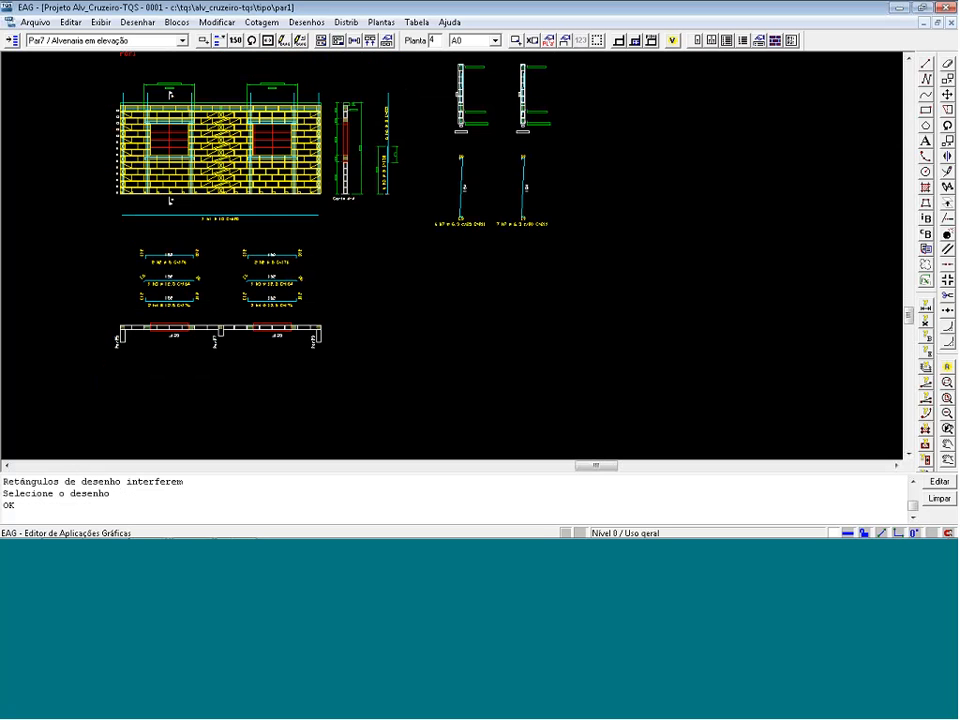
{"action": "scroll", "coordinate": [168, 338], "scroll_direction": "up", "scroll_amount": 5}
{"action": "left_click_drag", "start_coordinate": [116, 372], "coordinate": [347, 316]}
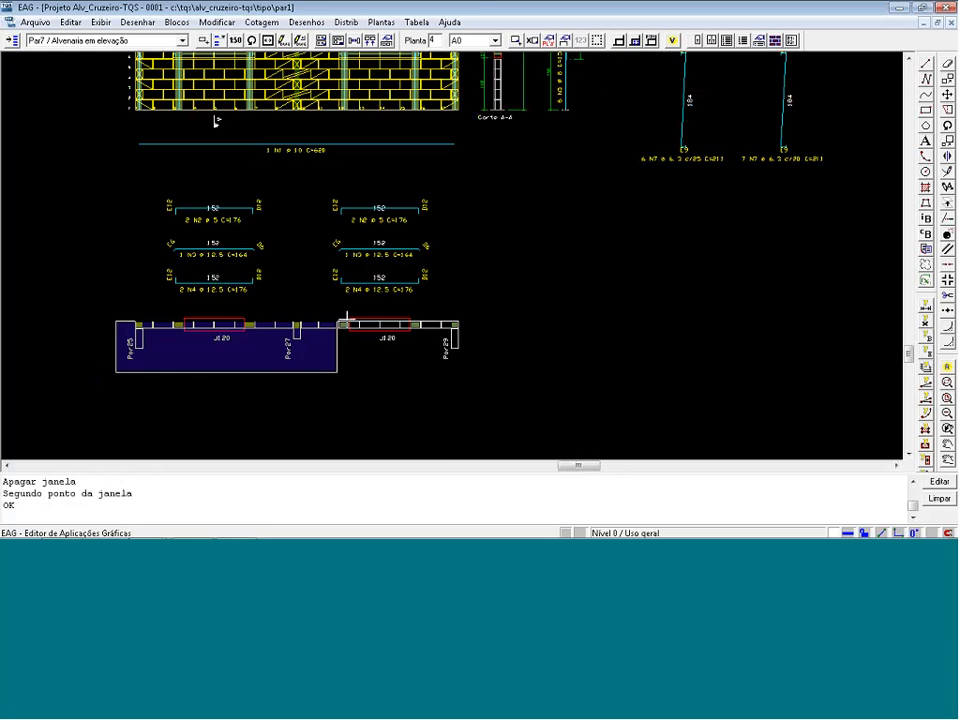
{"action": "left_click", "coordinate": [527, 173]}
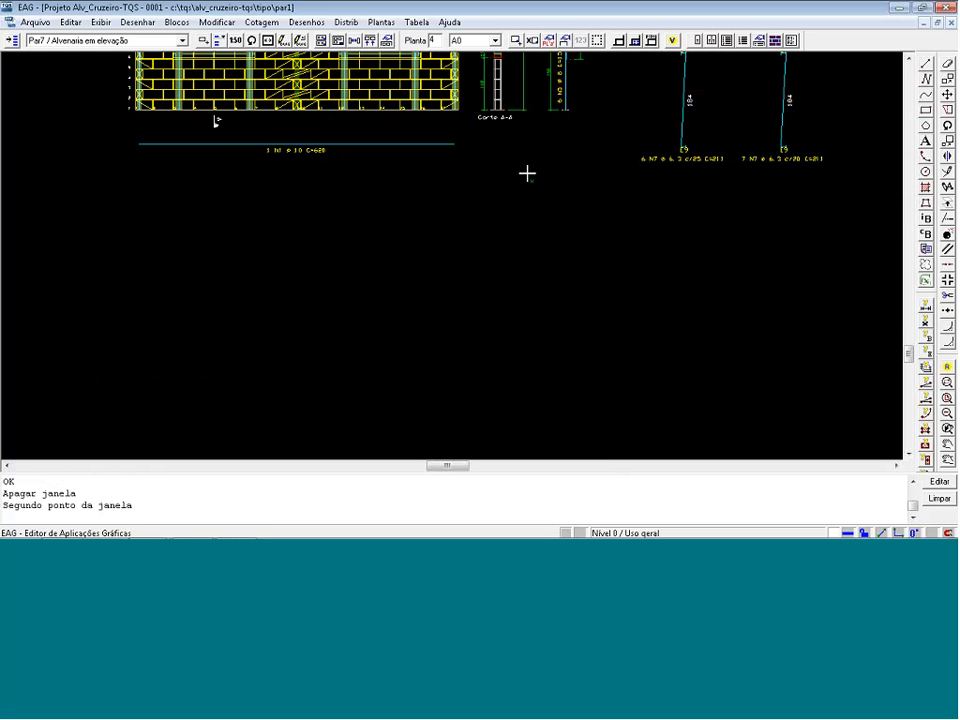
{"action": "key", "text": "ctrl+z"}
Move the lintel bar details and remaining course plan straight up about 51 units, closer to the Par1 elevation.
{"action": "left_click_drag", "start_coordinate": [98, 183], "coordinate": [484, 392]}
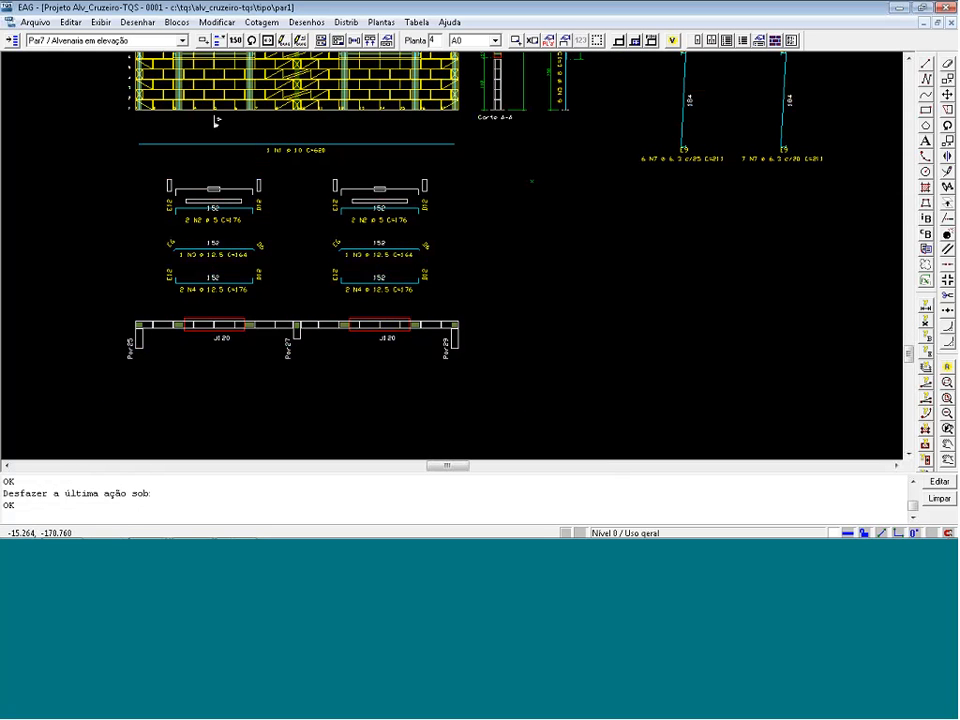
{"action": "left_click", "coordinate": [529, 392]}
{"action": "left_click", "coordinate": [452, 157]}
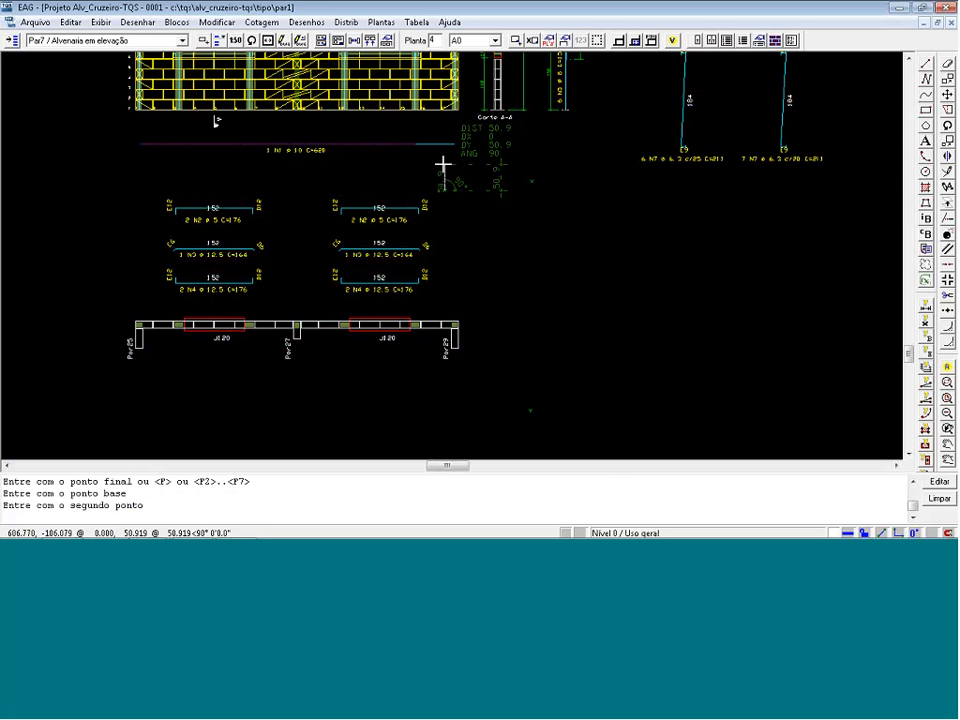
{"action": "left_click", "coordinate": [443, 163]}
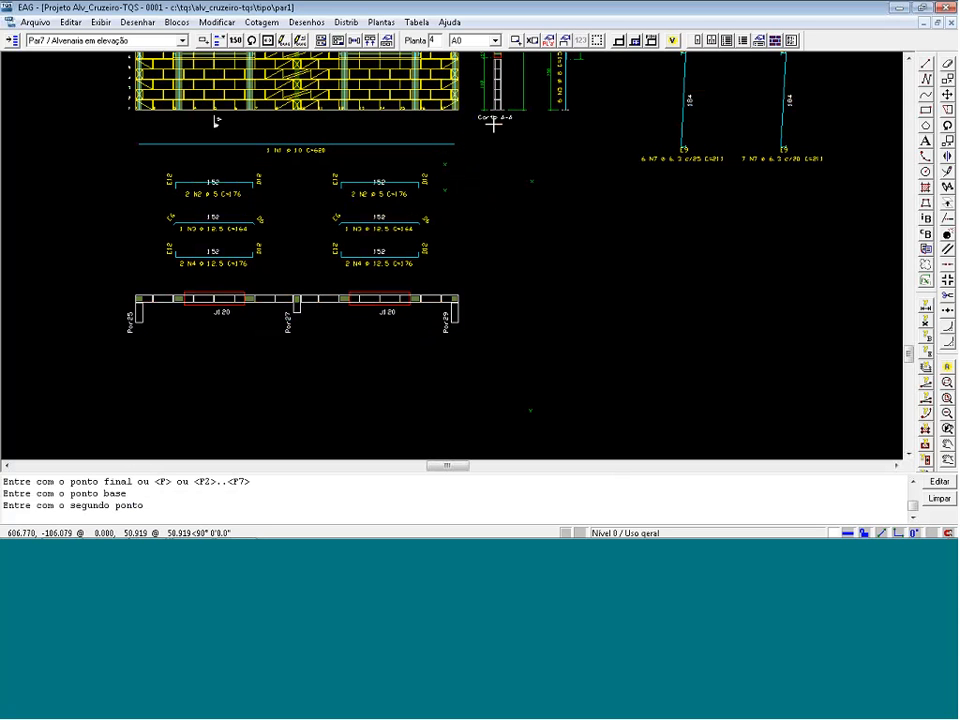
Save and close the Par1 drawing, and reposition its elevation on the sheet clear of Par3.
{"action": "key", "text": "alt+F4"}
{"action": "left_click", "coordinate": [358, 367]}
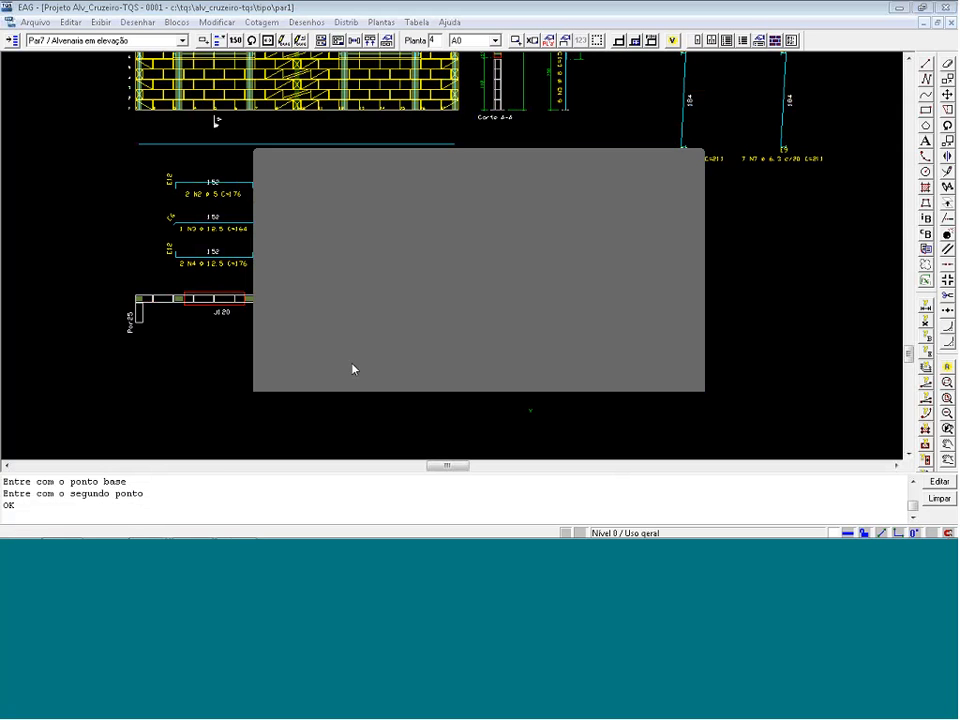
{"action": "left_click_drag", "start_coordinate": [135, 207], "coordinate": [141, 188]}
{"action": "scroll", "coordinate": [203, 178], "scroll_direction": "down", "scroll_amount": 1}
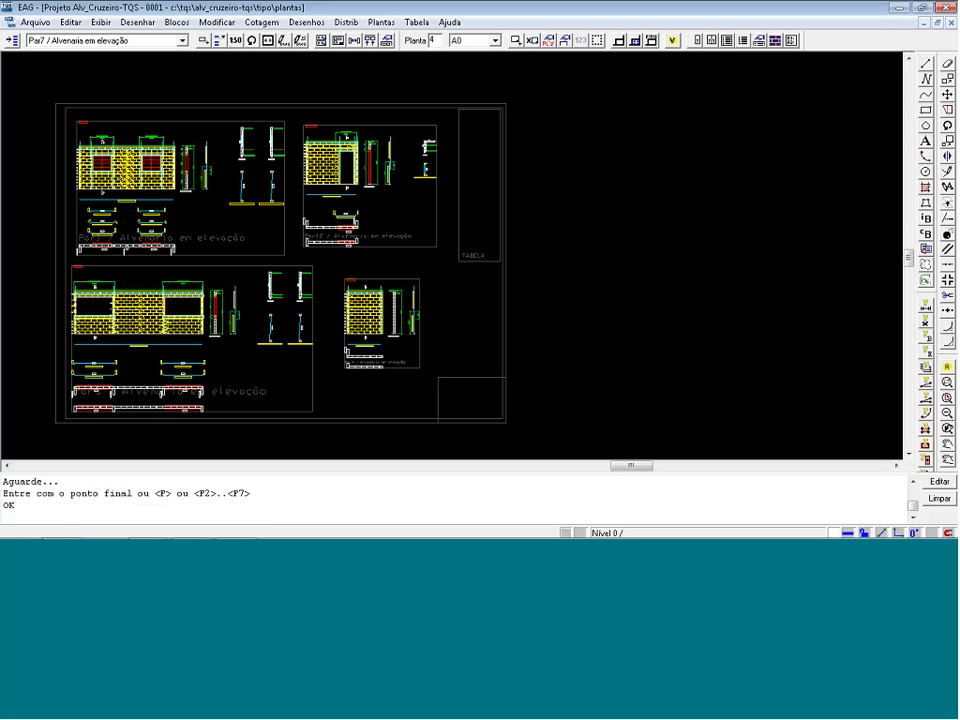
Extract the rebar table for the sheet and inspect its bar list and steel summary.
{"action": "left_click", "coordinate": [729, 44]}
{"action": "left_click", "coordinate": [588, 319]}
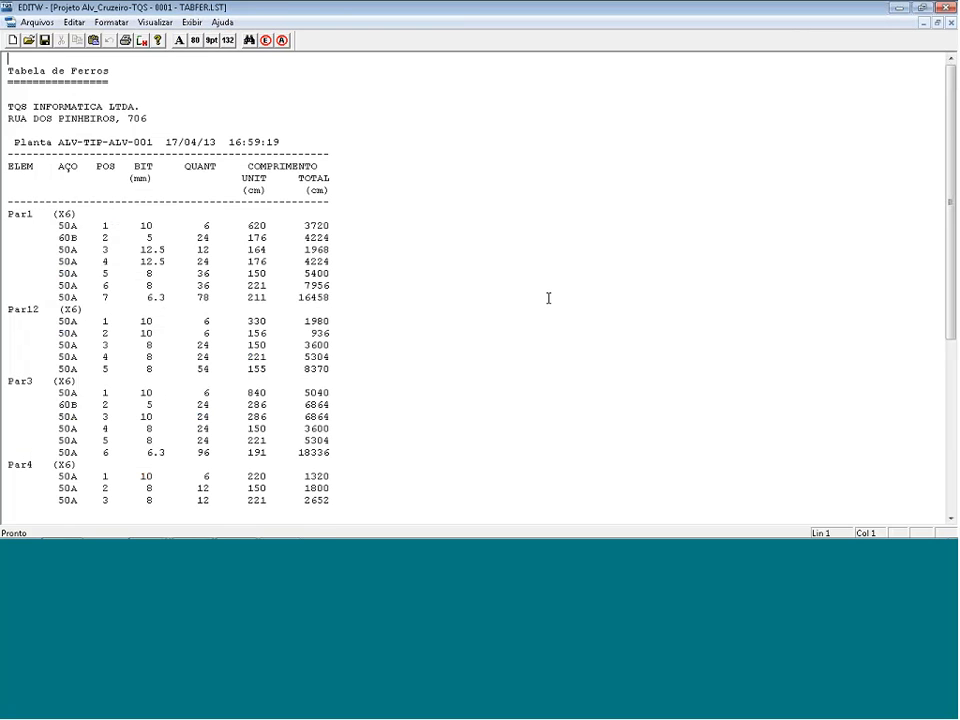
{"action": "left_click", "coordinate": [945, 7]}
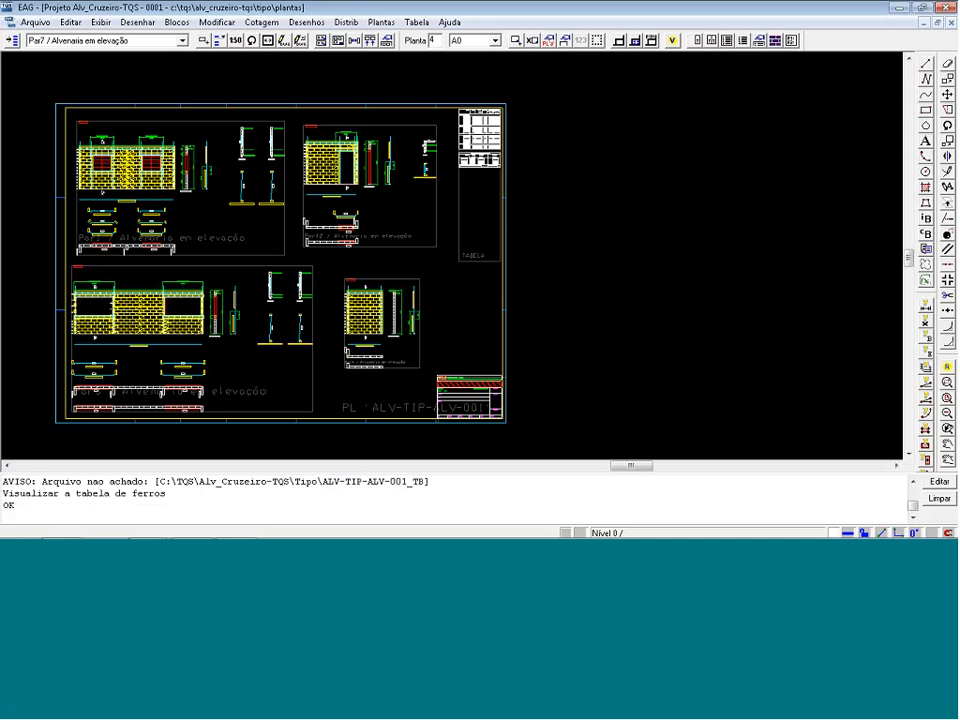
{"action": "key", "text": "F8"}
{"action": "left_click", "coordinate": [514, 195]}
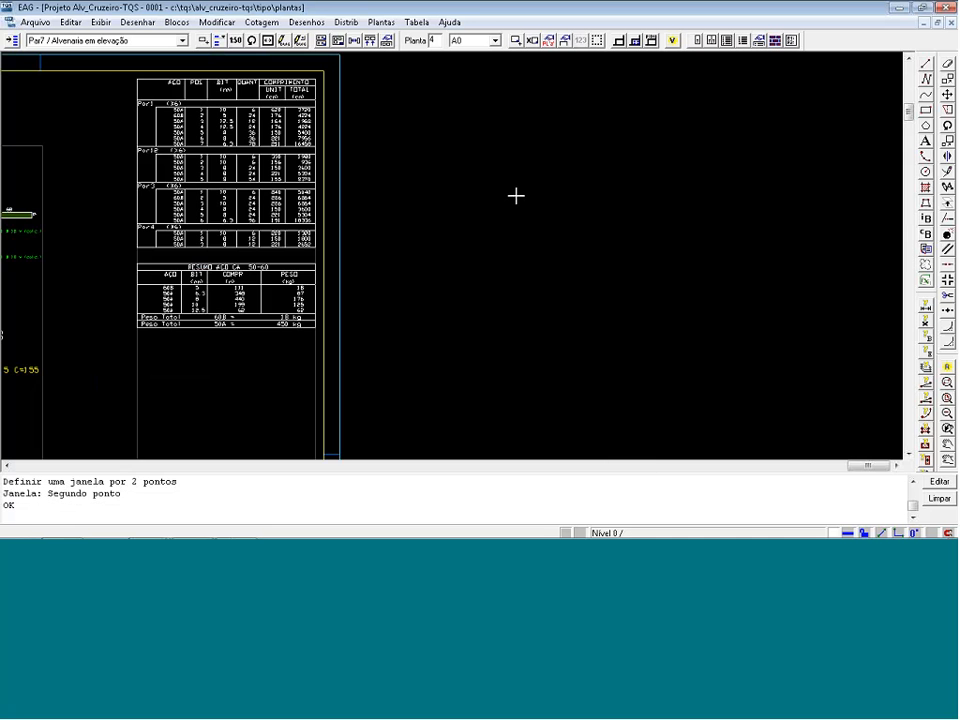
{"action": "key", "text": "shift+F8"}
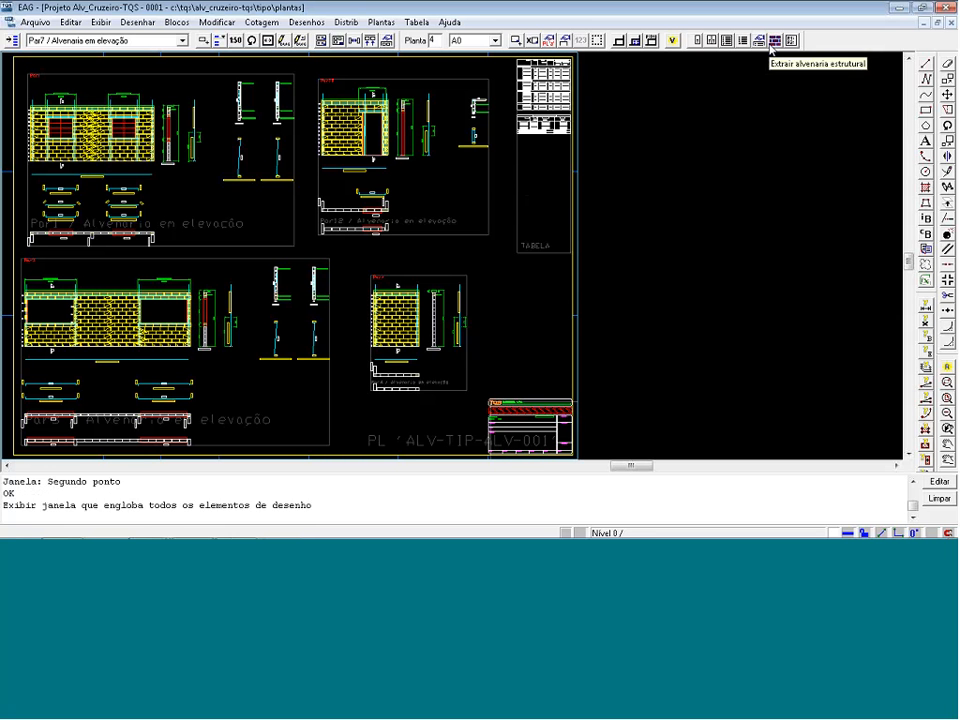
Extract the structural masonry material list and insert the LAALV-TIP-ALV-001 drawing from the Tipo floor below the sheet's rebar table.
{"action": "left_click", "coordinate": [774, 41]}
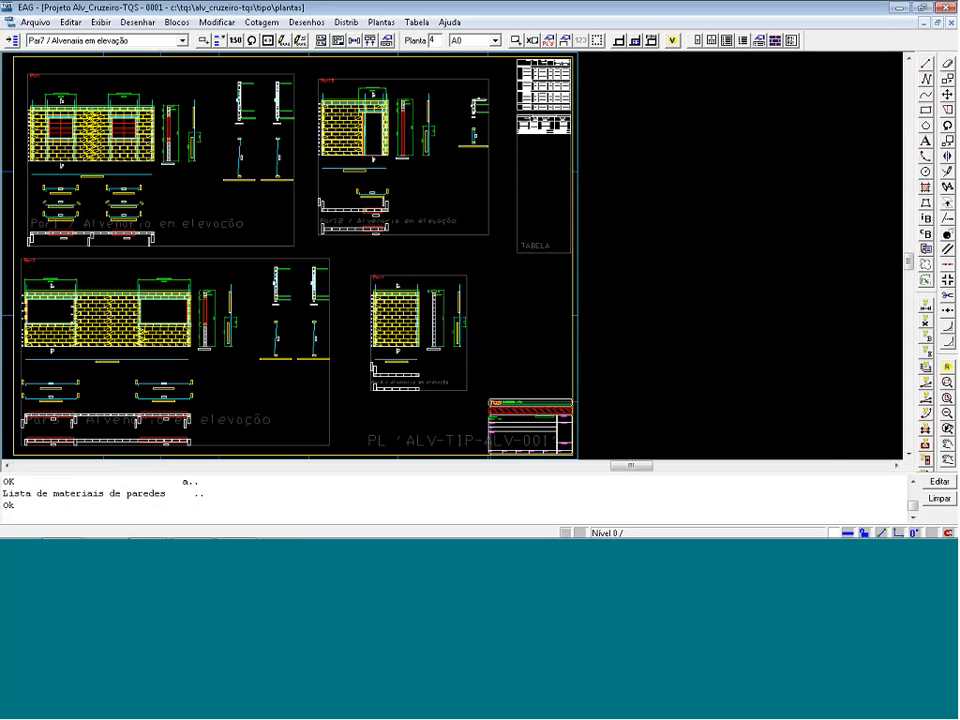
{"action": "left_click", "coordinate": [12, 41]}
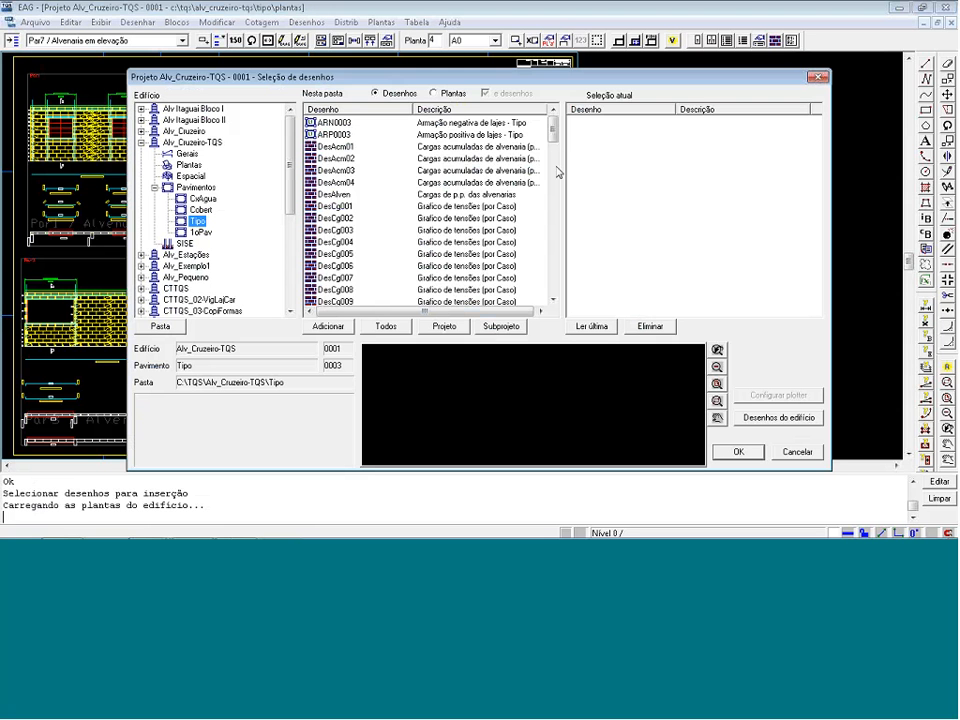
{"action": "left_click", "coordinate": [553, 299]}
{"action": "left_click", "coordinate": [553, 299]}
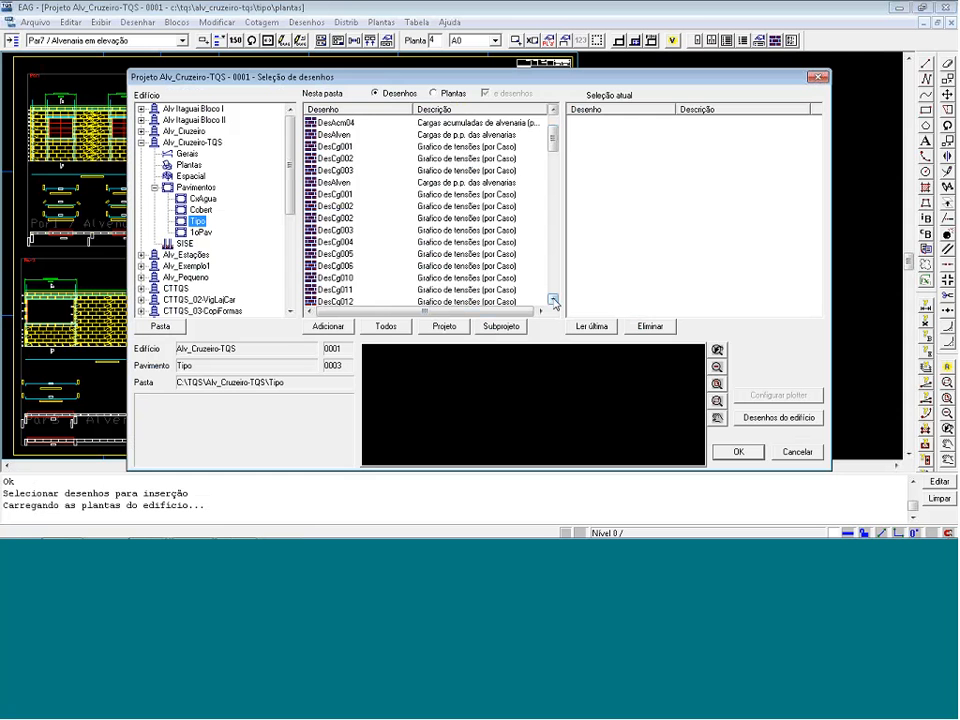
{"action": "left_click", "coordinate": [553, 299]}
{"action": "left_click", "coordinate": [553, 299]}
{"action": "left_click", "coordinate": [553, 299]}
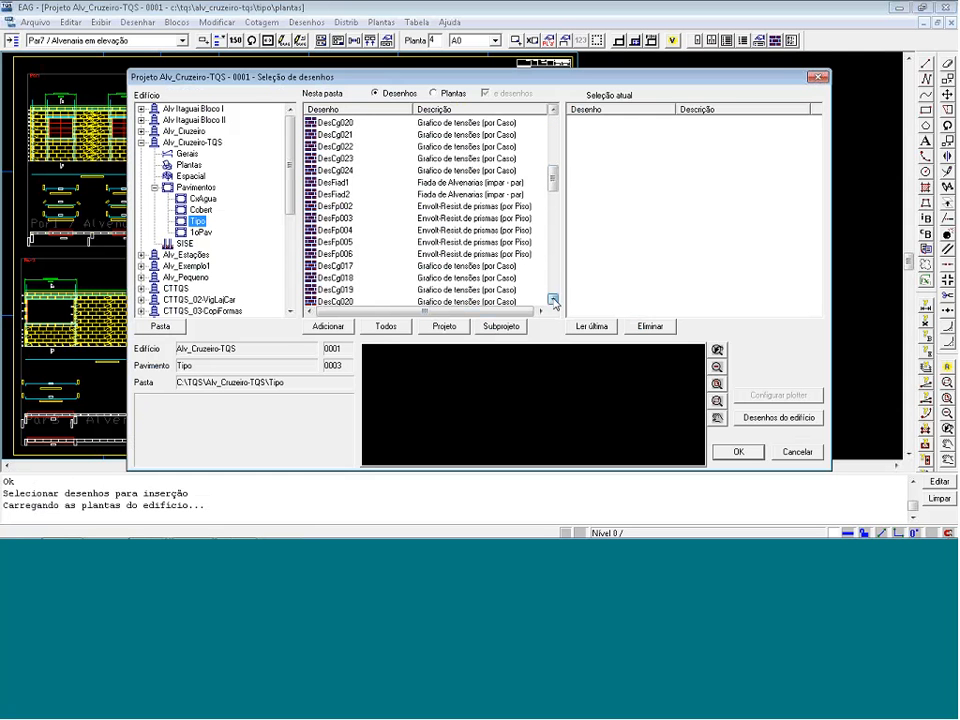
{"action": "left_click", "coordinate": [349, 294]}
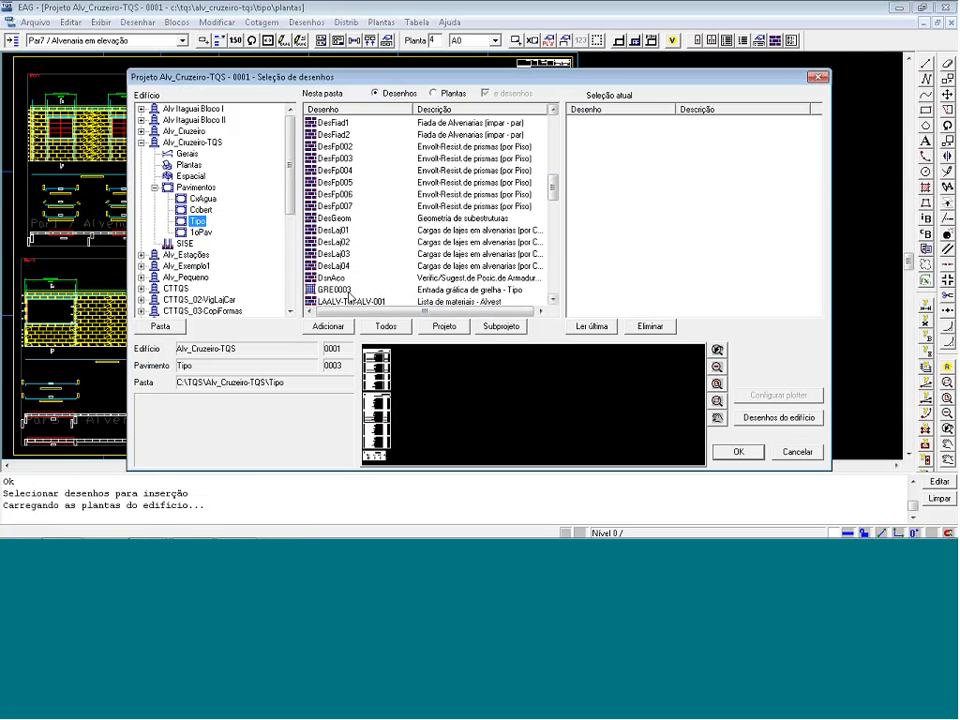
{"action": "left_click", "coordinate": [350, 297]}
{"action": "left_click", "coordinate": [330, 328]}
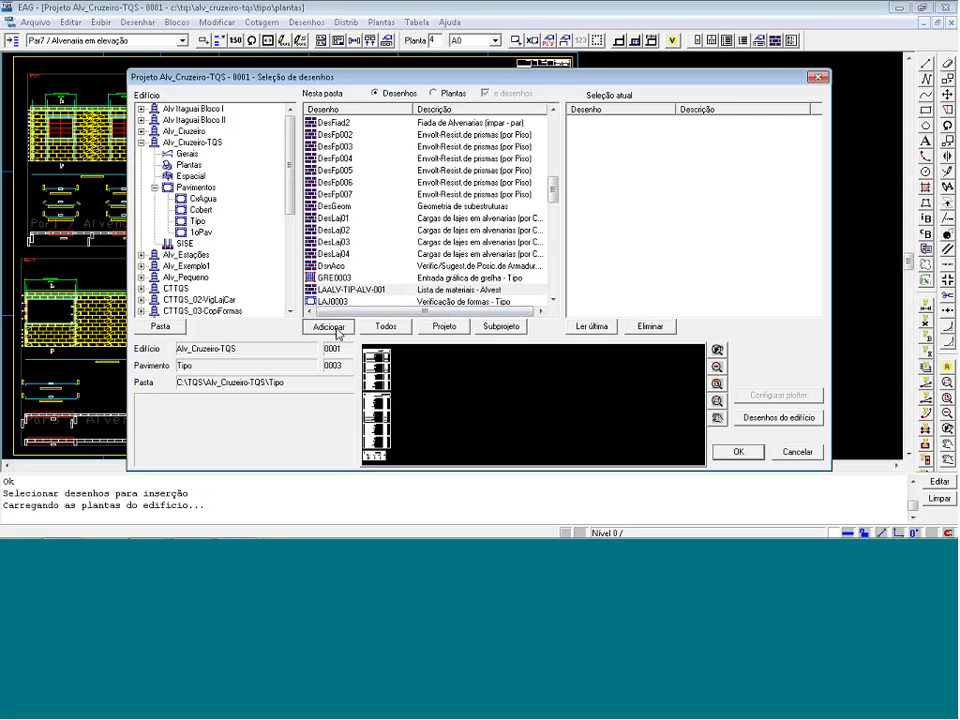
{"action": "left_click", "coordinate": [735, 452]}
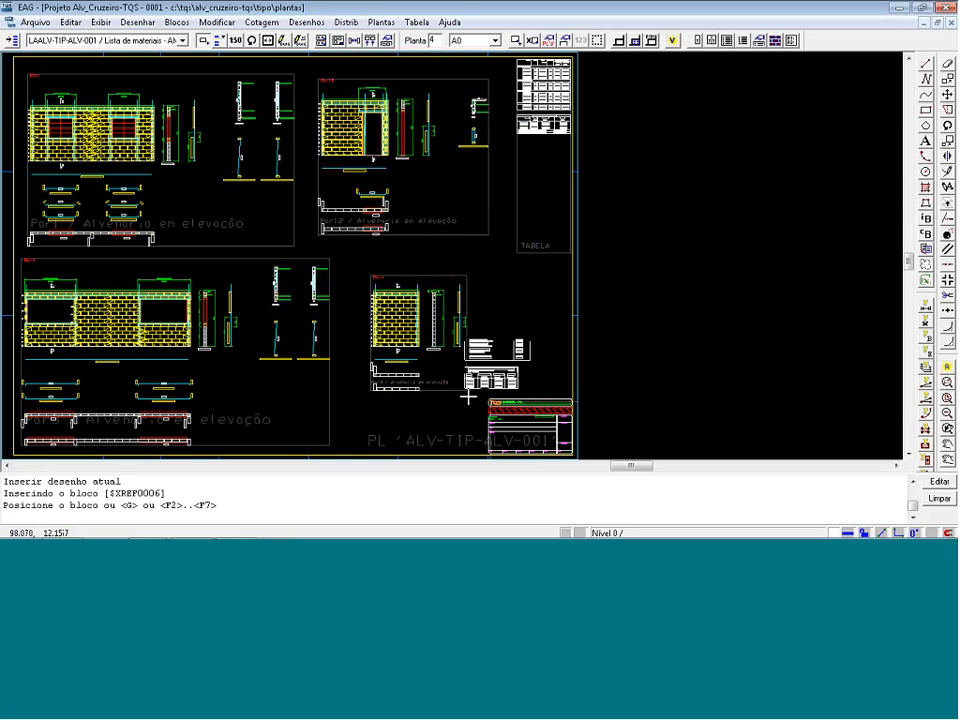
{"action": "left_click", "coordinate": [497, 140]}
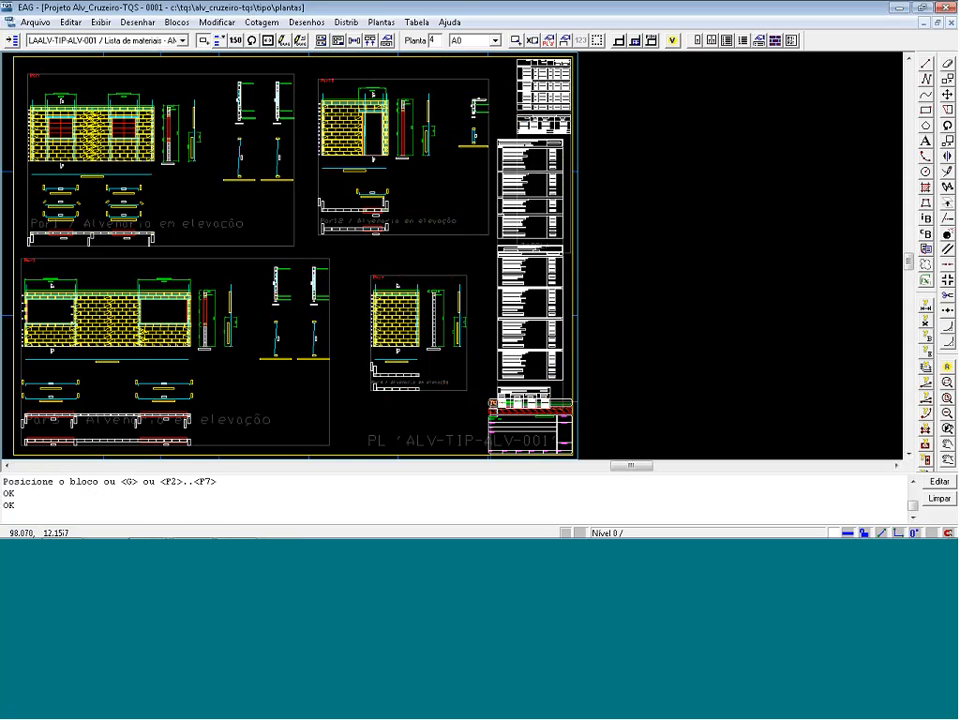
Open the masonry material list placed on the sheet for graphic editing and inspect its RESUMO de MATERIAIS blocks for each floor range.
{"action": "left_click", "coordinate": [283, 41]}
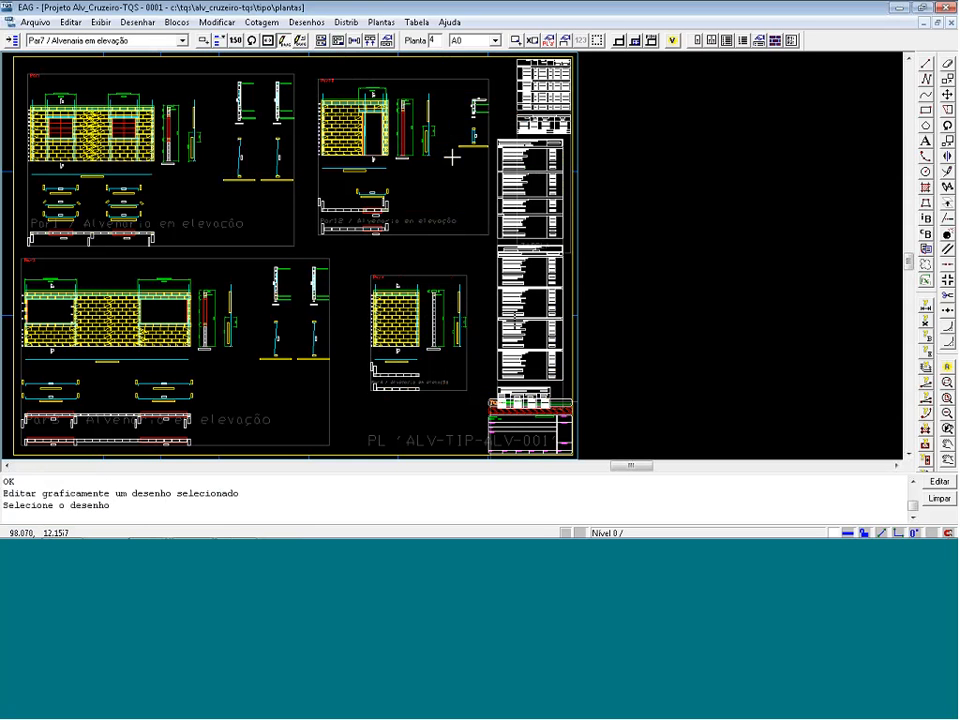
{"action": "left_click", "coordinate": [515, 323]}
{"action": "key", "text": "F8"}
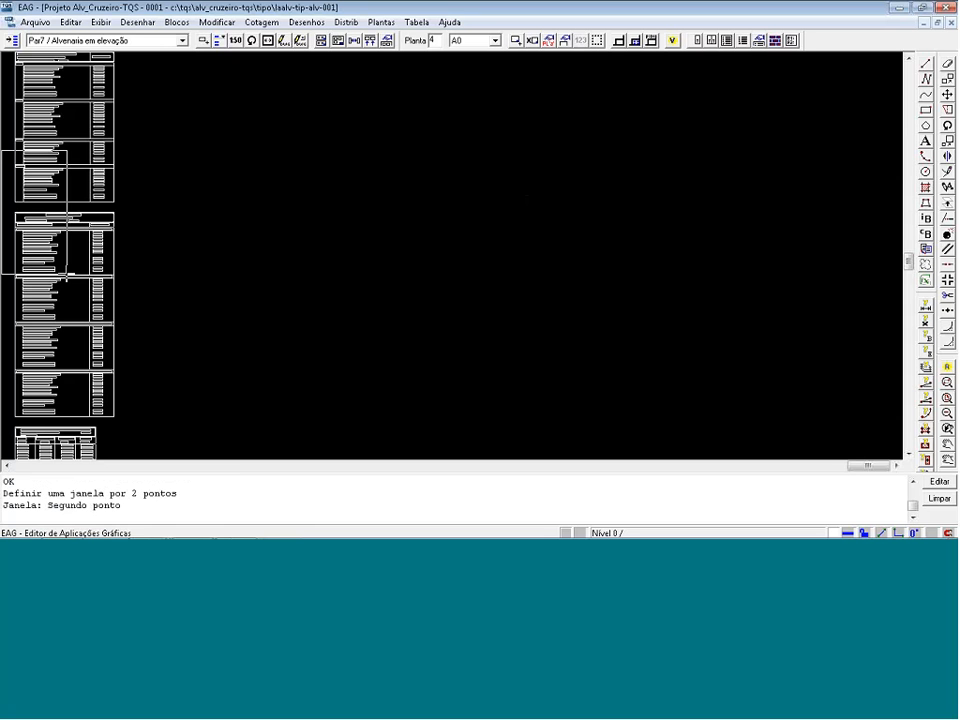
{"action": "left_click", "coordinate": [143, 434]}
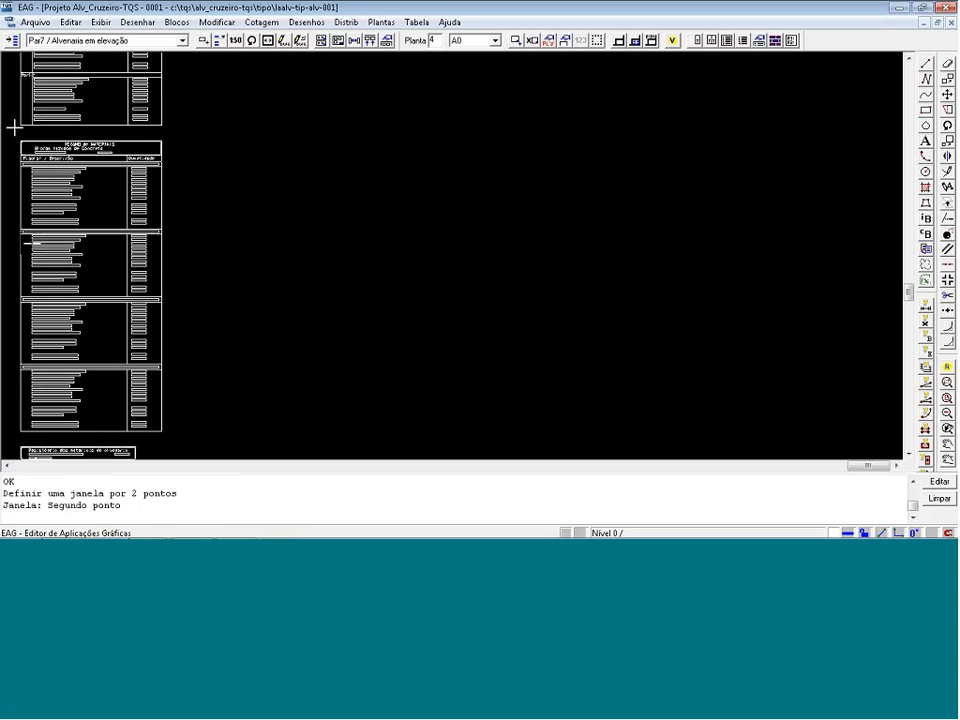
{"action": "left_click", "coordinate": [236, 256]}
{"action": "scroll", "coordinate": [370, 225], "scroll_direction": "down", "scroll_amount": 3}
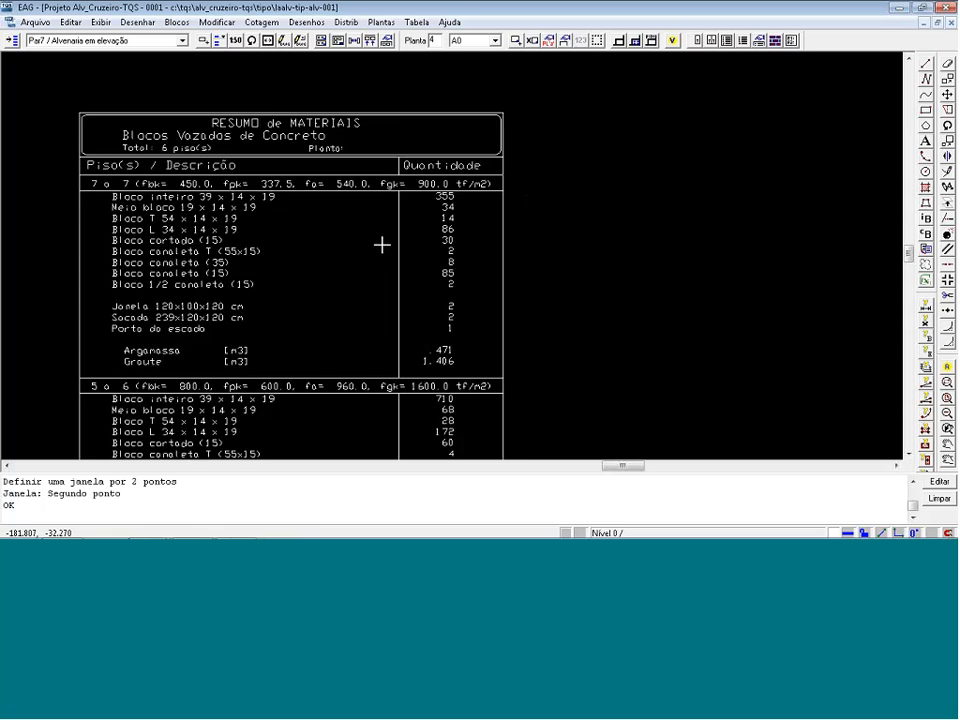
{"action": "scroll", "coordinate": [354, 174], "scroll_direction": "down", "scroll_amount": 8}
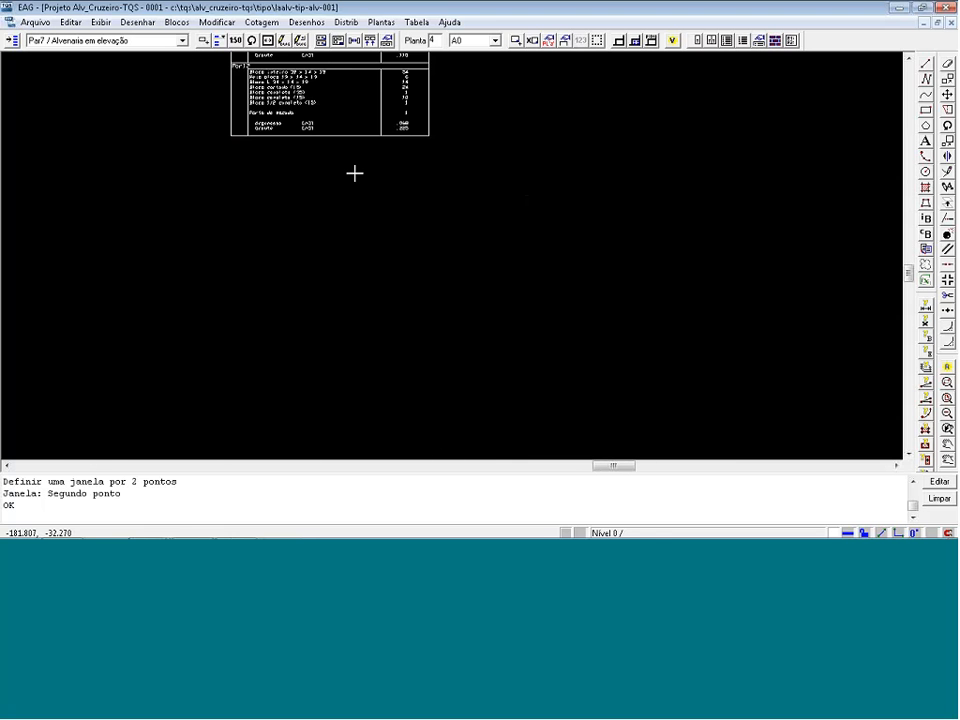
{"action": "scroll", "coordinate": [345, 361], "scroll_direction": "up", "scroll_amount": 4}
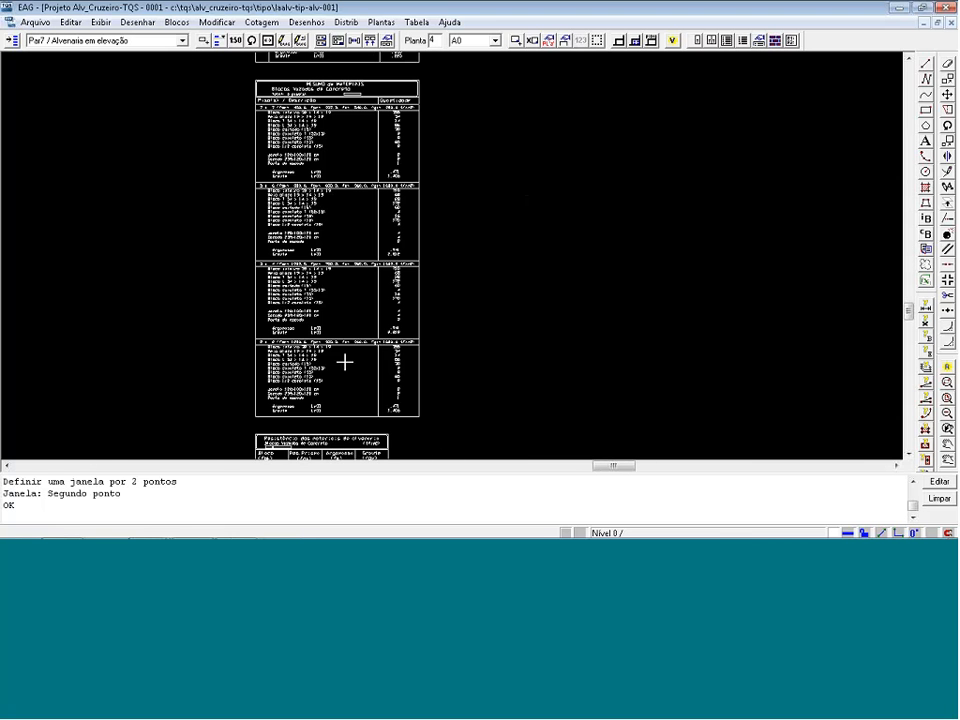
{"action": "scroll", "coordinate": [344, 362], "scroll_direction": "up", "scroll_amount": 1}
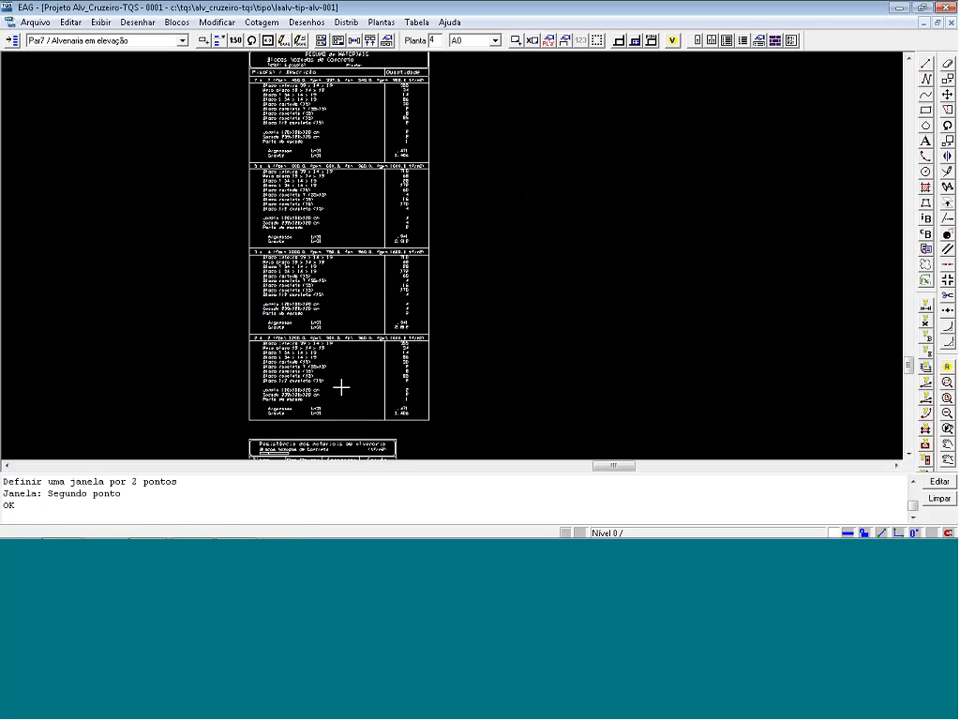
{"action": "scroll", "coordinate": [341, 387], "scroll_direction": "up", "scroll_amount": 3}
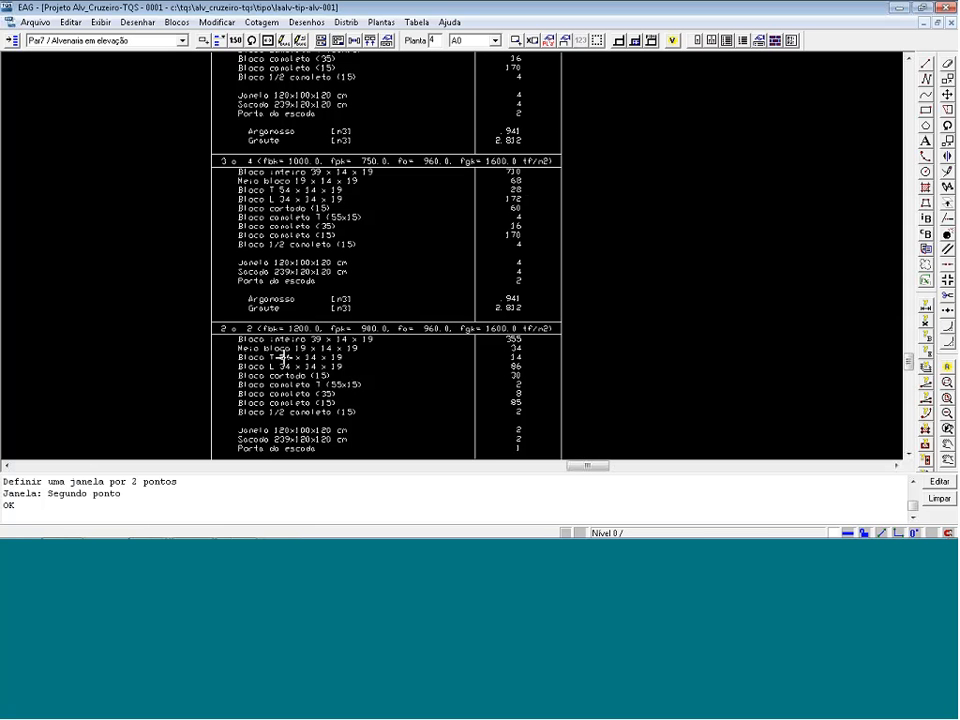
{"action": "scroll", "coordinate": [137, 315], "scroll_direction": "down", "scroll_amount": 3}
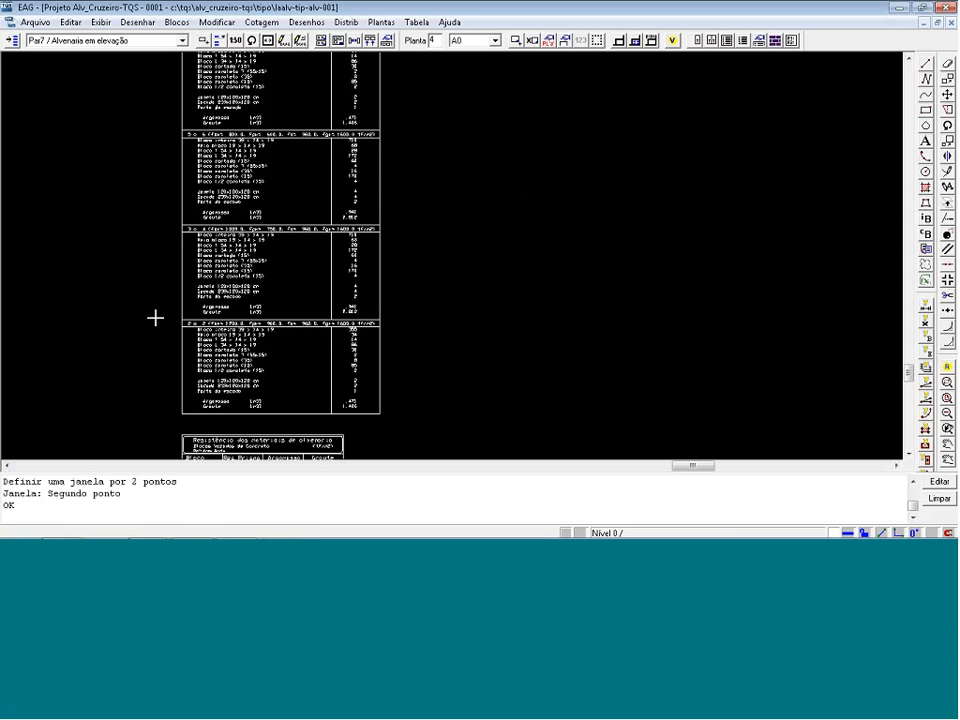
{"action": "scroll", "coordinate": [160, 320], "scroll_direction": "down", "scroll_amount": 2}
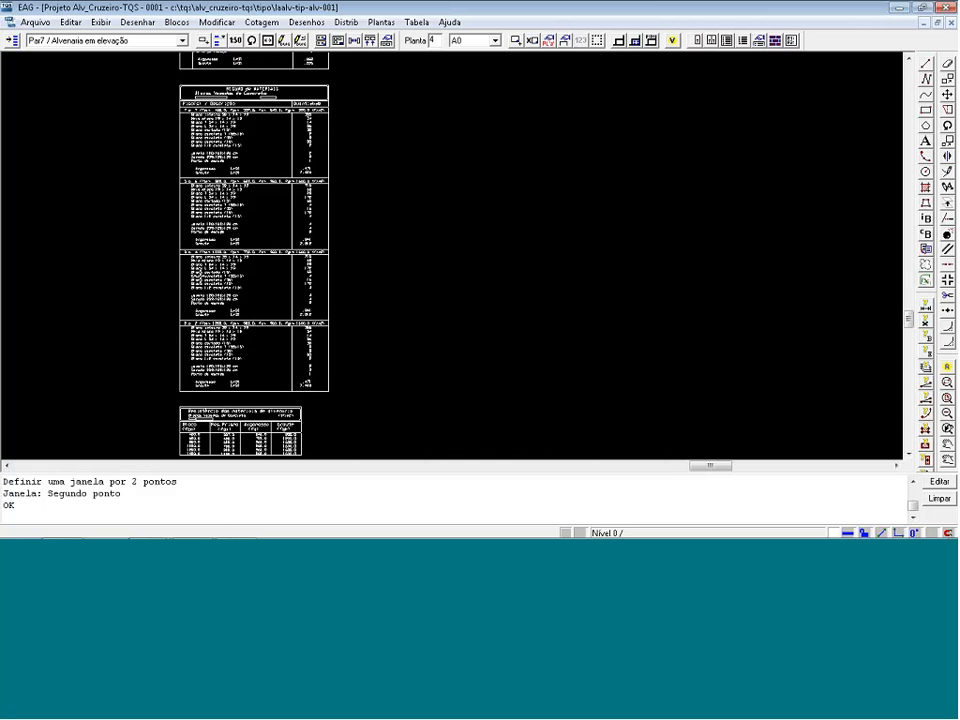
Erase the blocks for floors 7, 5 to 6 and 3 to 4 from the materials summary, keeping the floor 2 block.
{"action": "left_click", "coordinate": [212, 247]}
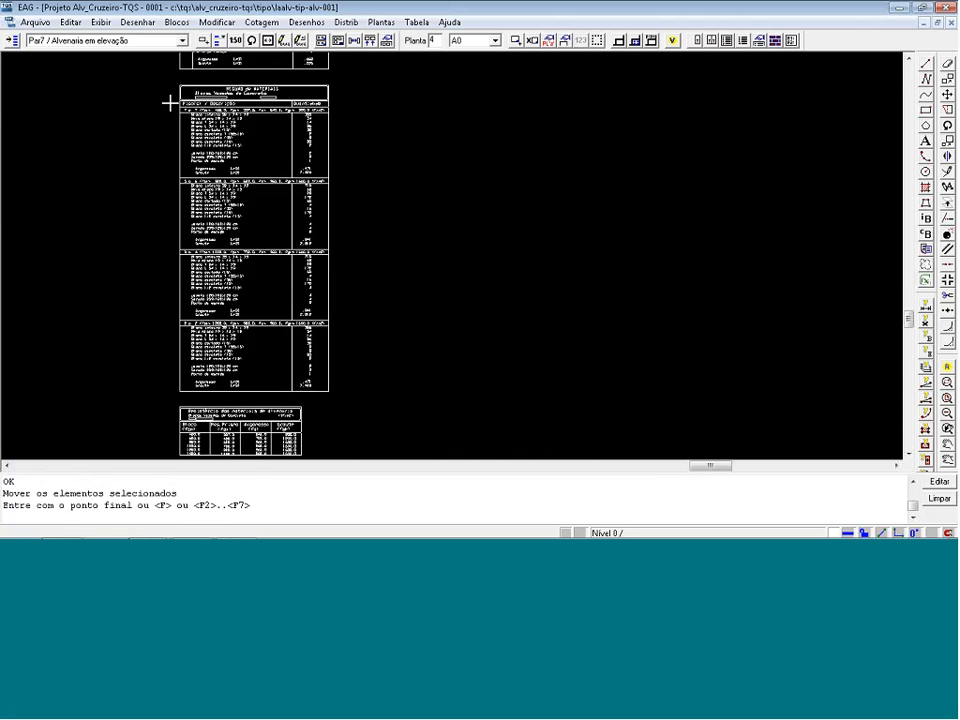
{"action": "key", "text": "Return"}
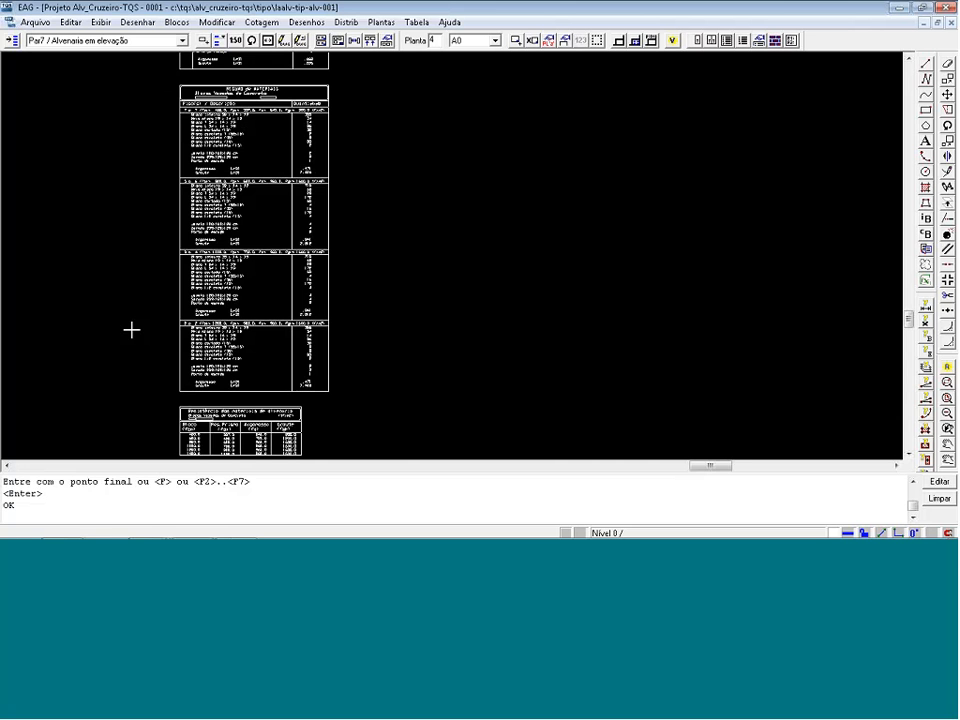
{"action": "key", "text": "Delete"}
{"action": "left_click", "coordinate": [160, 317]}
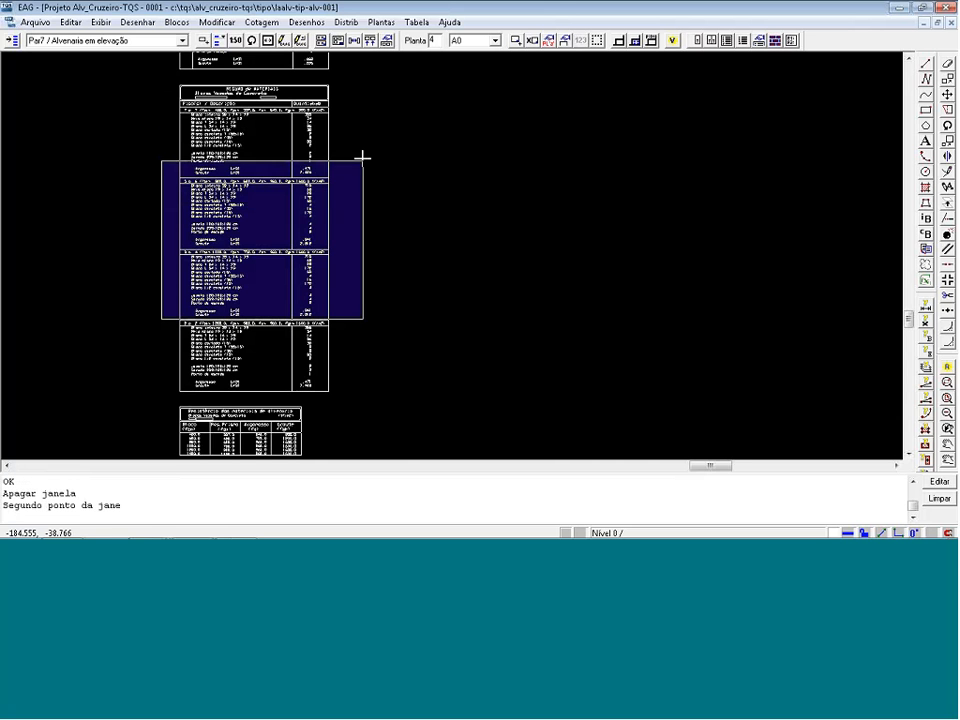
{"action": "left_click", "coordinate": [366, 106]}
Move the floor 2 block and the material strength table straight up to close the gap below the materials summary header.
{"action": "key", "text": "m"}
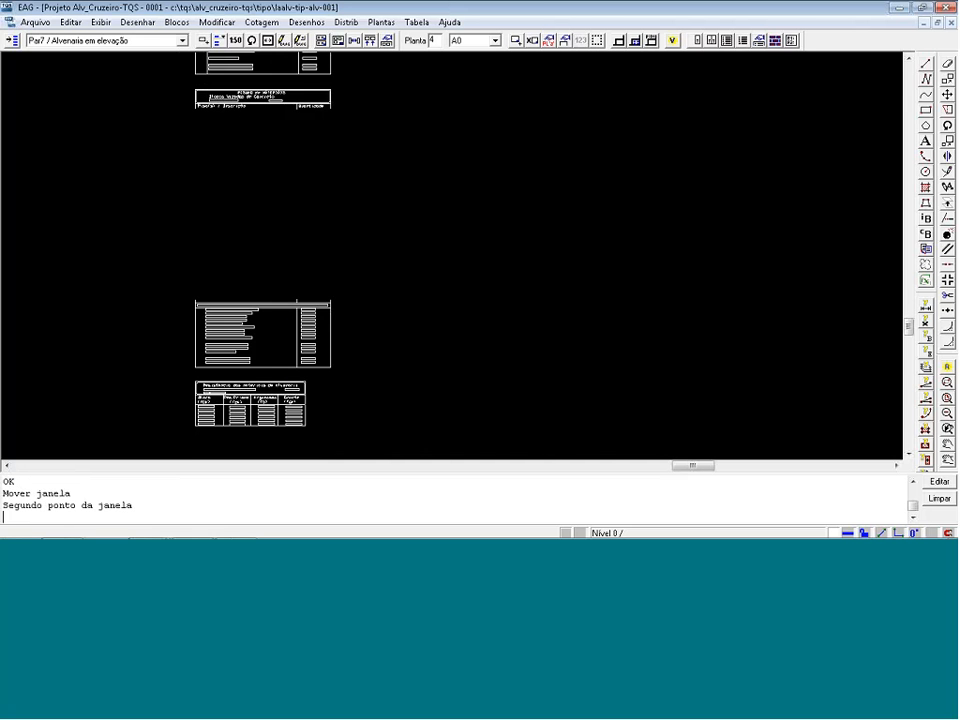
{"action": "left_click", "coordinate": [384, 435]}
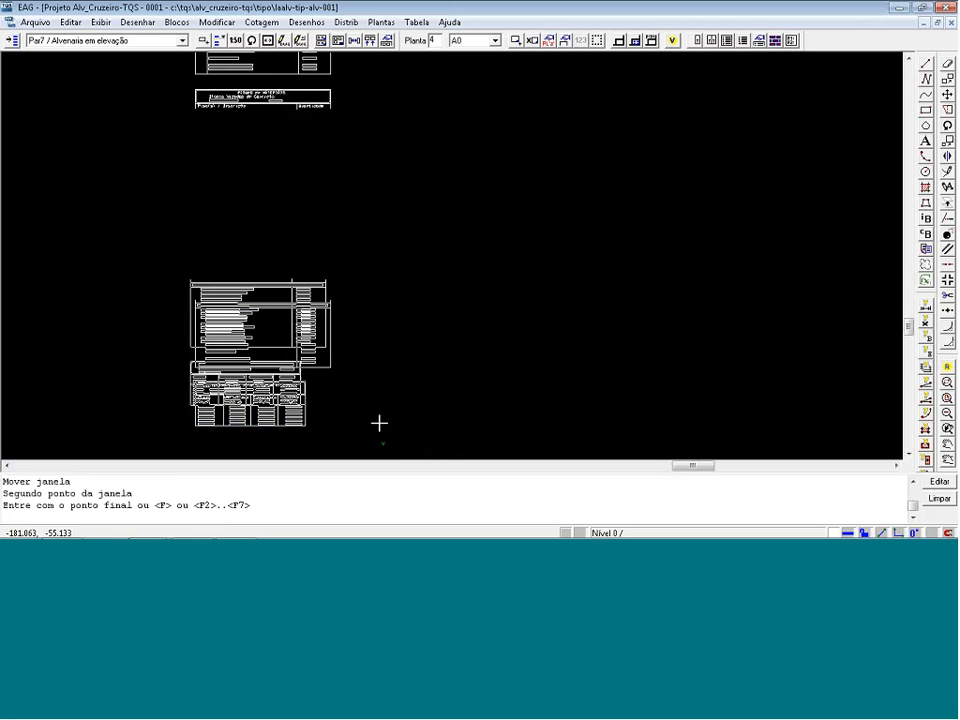
{"action": "key", "text": "F2"}
{"action": "left_click", "coordinate": [340, 279]}
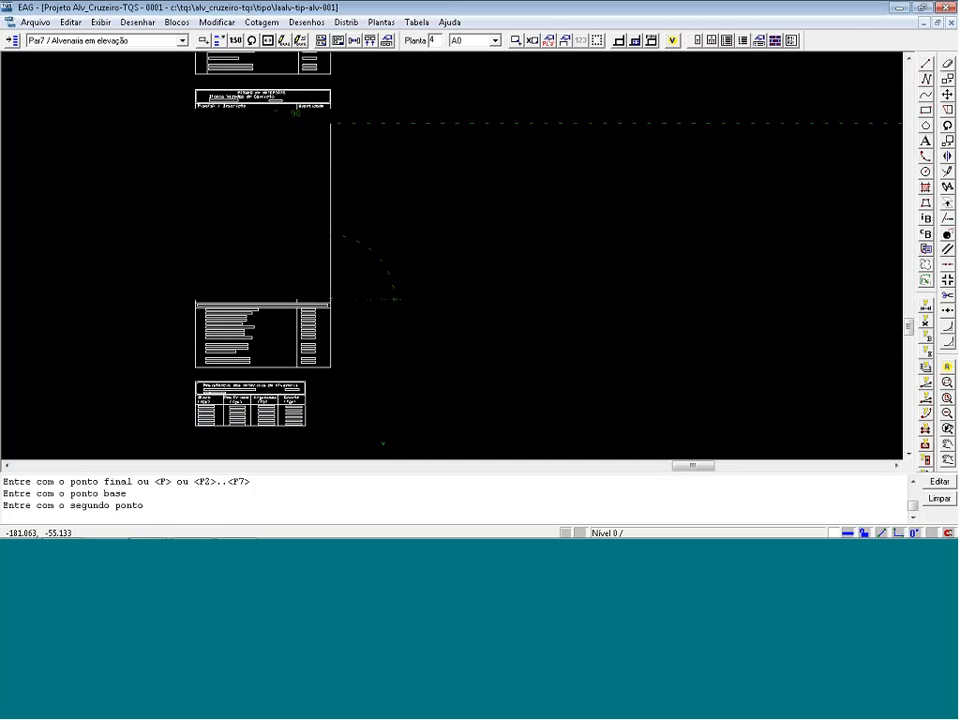
{"action": "left_click", "coordinate": [340, 118]}
{"action": "scroll", "coordinate": [237, 71], "scroll_direction": "up", "scroll_amount": 3}
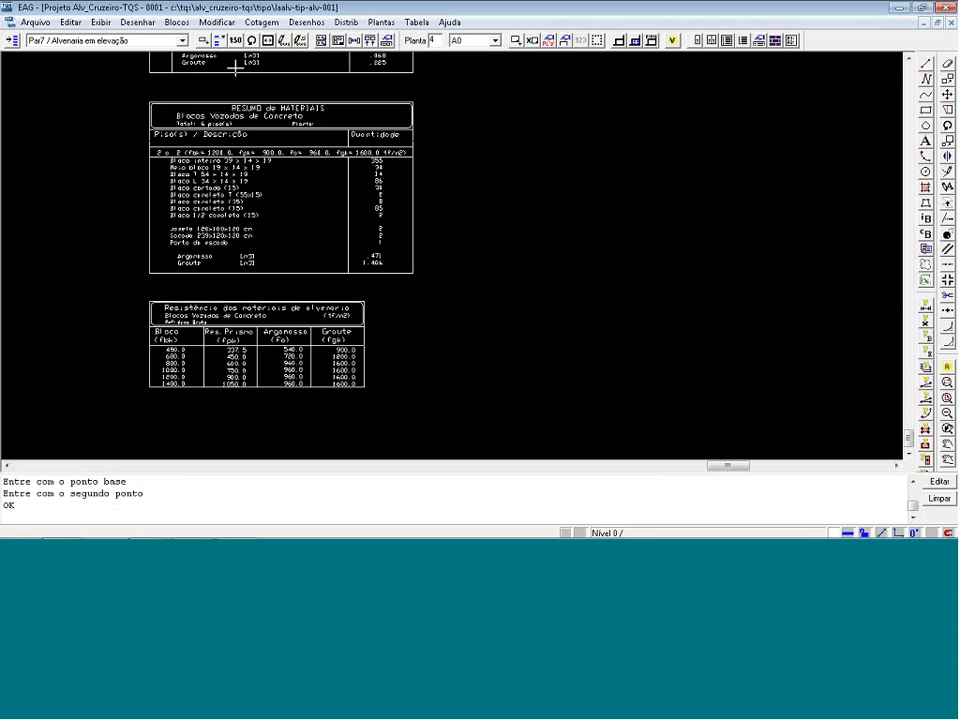
{"action": "scroll", "coordinate": [364, 274], "scroll_direction": "down", "scroll_amount": 5}
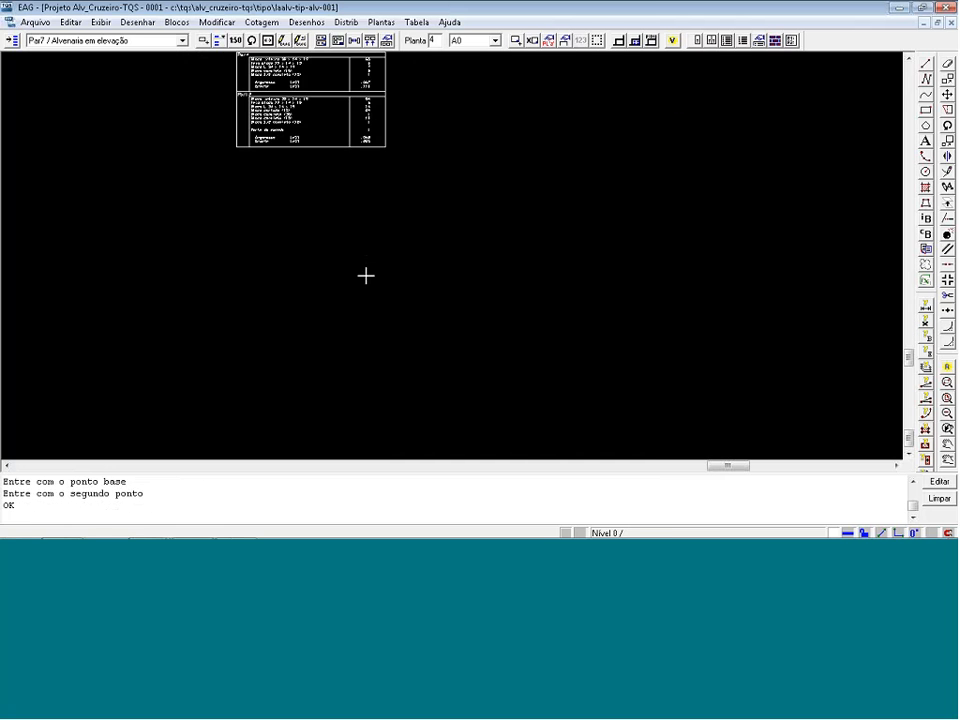
Save and close the material list drawing, and reposition the list on the sheet clear above the title block.
{"action": "left_click", "coordinate": [951, 22]}
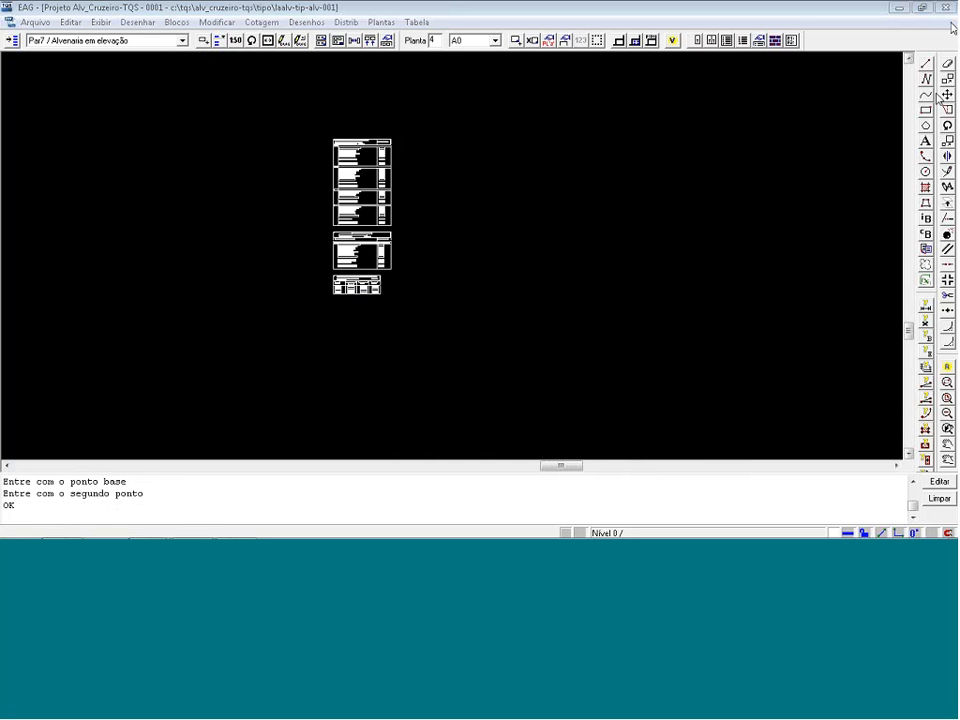
{"action": "left_click", "coordinate": [360, 366]}
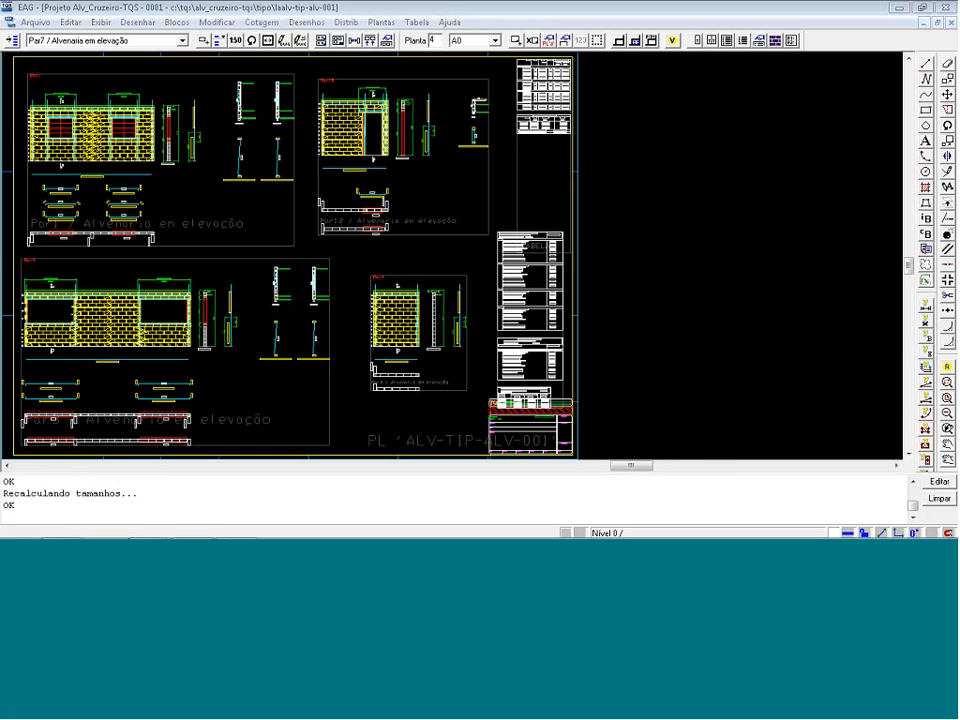
{"action": "left_click", "coordinate": [533, 285]}
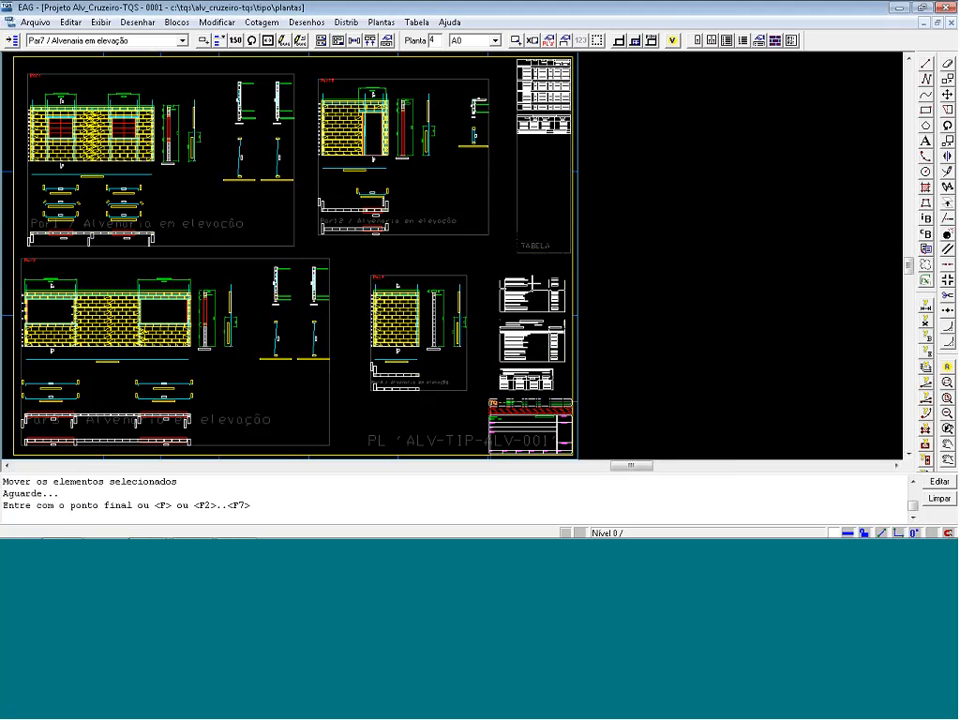
{"action": "left_click", "coordinate": [533, 285]}
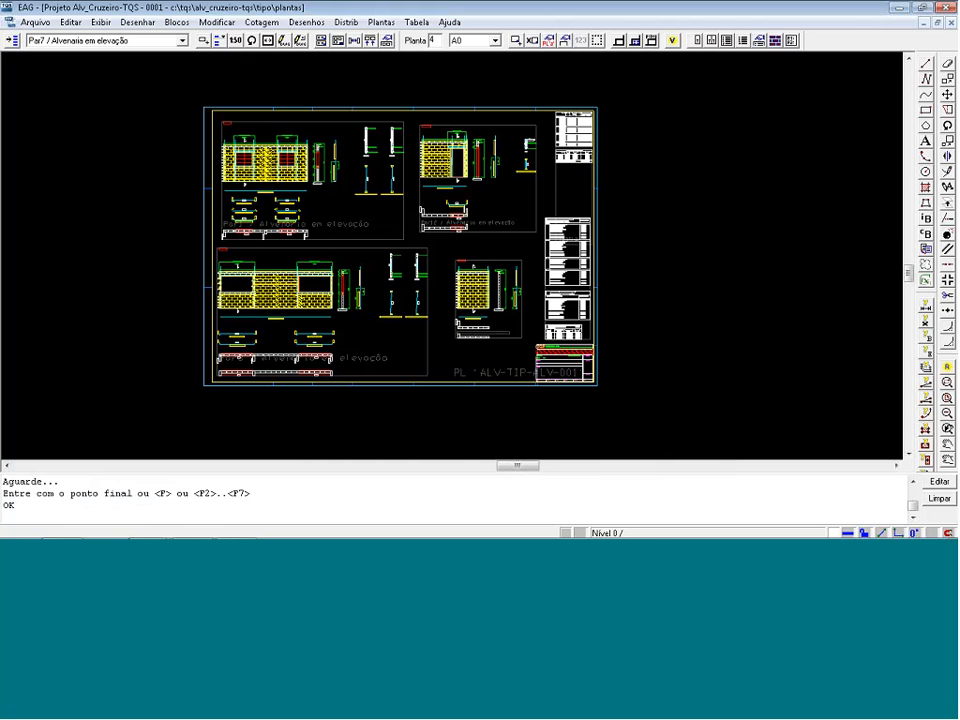
Start filling in the sheet's title block, setting TITULO_L1 to "Pardes do" and TITULO_L2 to "Pav. Tipo".
{"action": "left_click", "coordinate": [636, 42]}
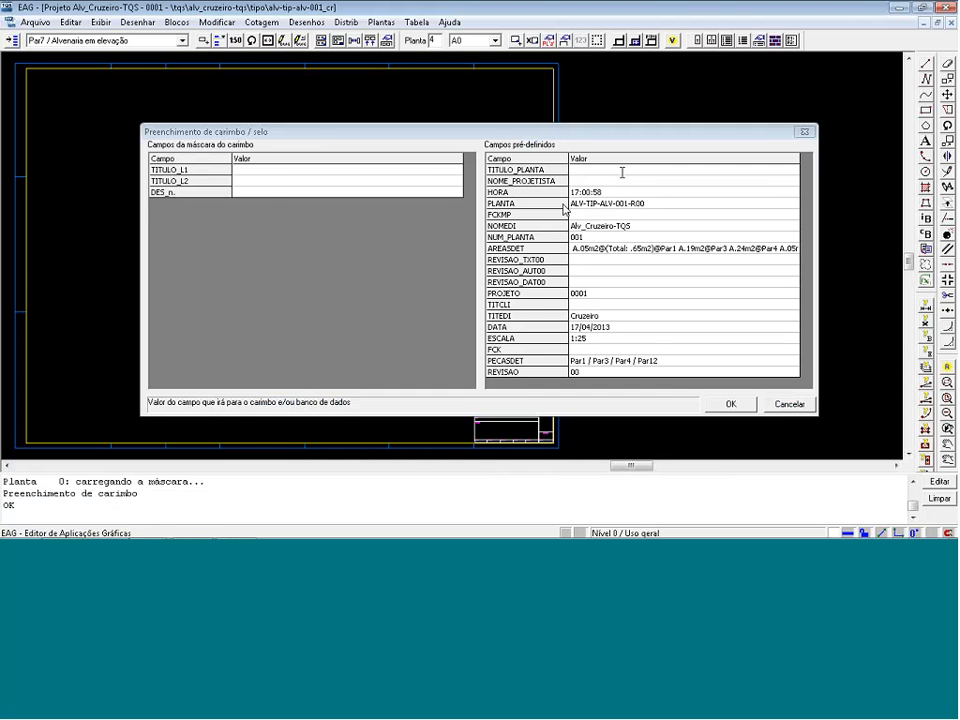
{"action": "left_click", "coordinate": [275, 171]}
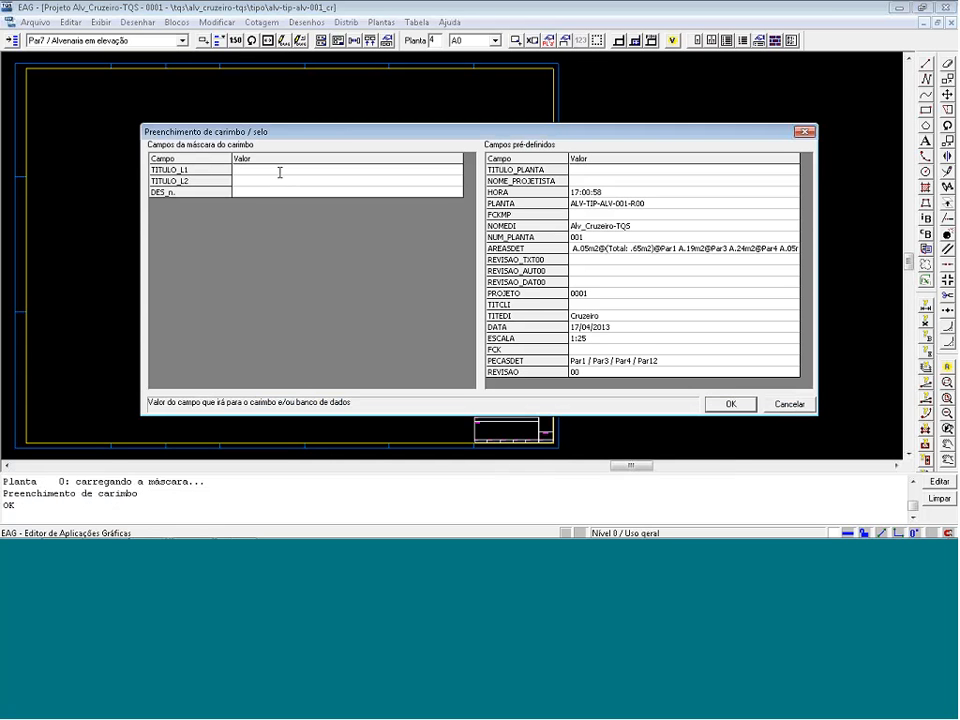
{"action": "type", "text": "Pa"}
{"action": "type", "text": "do"}
{"action": "left_click", "coordinate": [272, 181]}
{"action": "type", "text": "pav. tipo"}
{"action": "key", "text": "BackSpace"}
{"action": "key", "text": "BackSpace"}
{"action": "key", "text": "BackSpace"}
{"action": "key", "text": "BackSpace"}
{"action": "key", "text": "BackSpace"}
{"action": "key", "text": "BackSpace"}
{"action": "key", "text": "BackSpace"}
{"action": "key", "text": "BackSpace"}
{"action": "key", "text": "BackSpace"}
{"action": "type", "text": "Pav. Tipo"}
Set the DES_n. field to 01 and apply the title block values.
{"action": "left_click", "coordinate": [259, 192]}
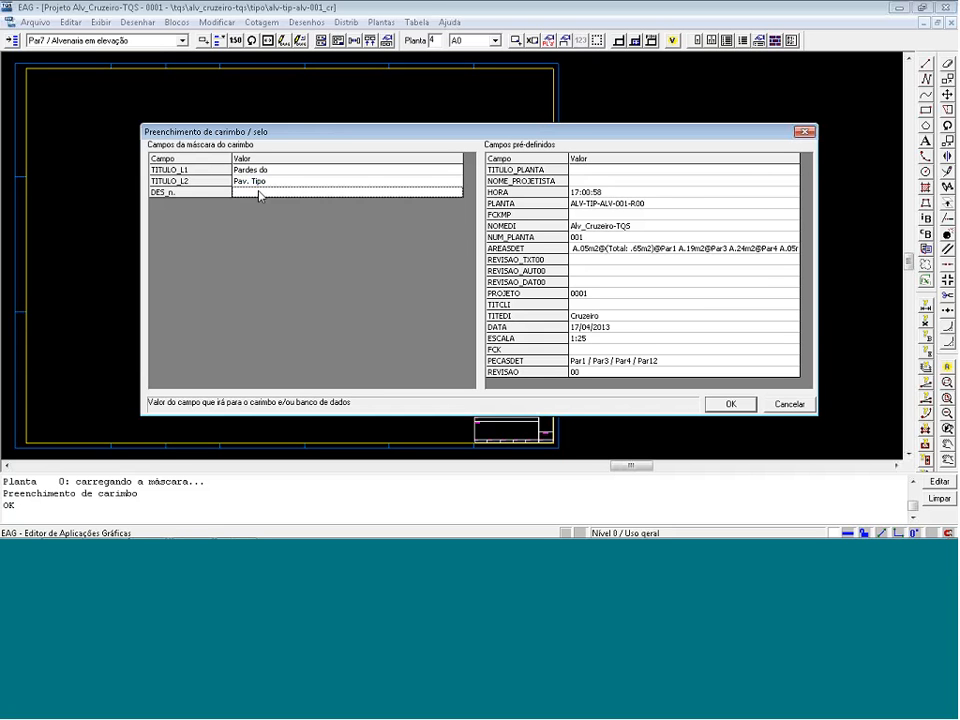
{"action": "type", "text": "01"}
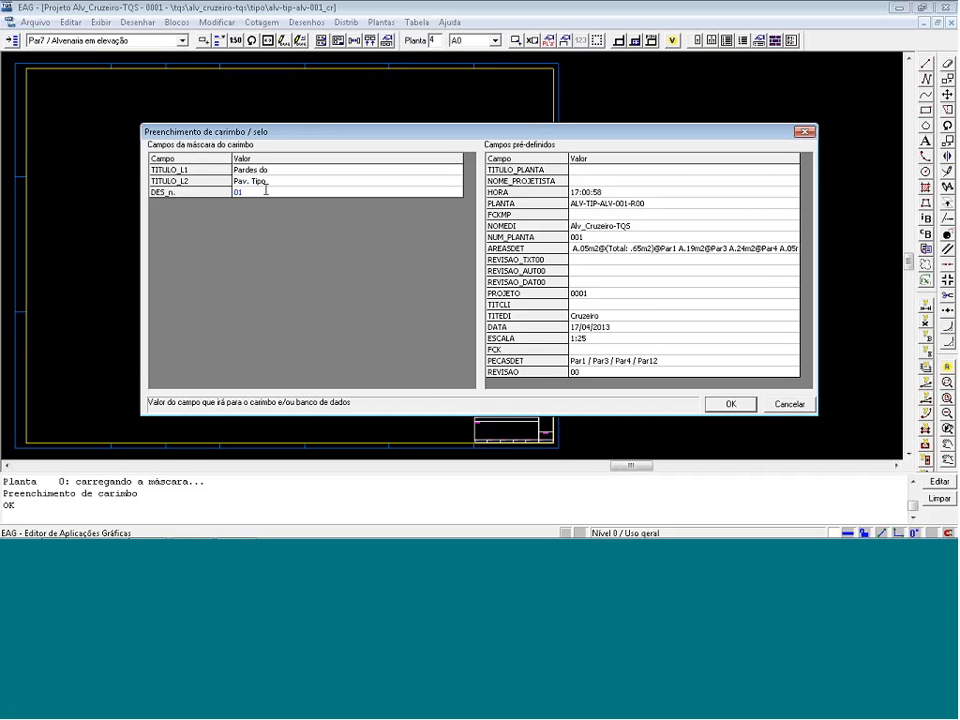
{"action": "left_click", "coordinate": [731, 404]}
Check the filled-in title block, save and close its drawing, and save the sheet layout while leaving the plan editor.
{"action": "scroll", "coordinate": [506, 450], "scroll_direction": "up", "scroll_amount": 4}
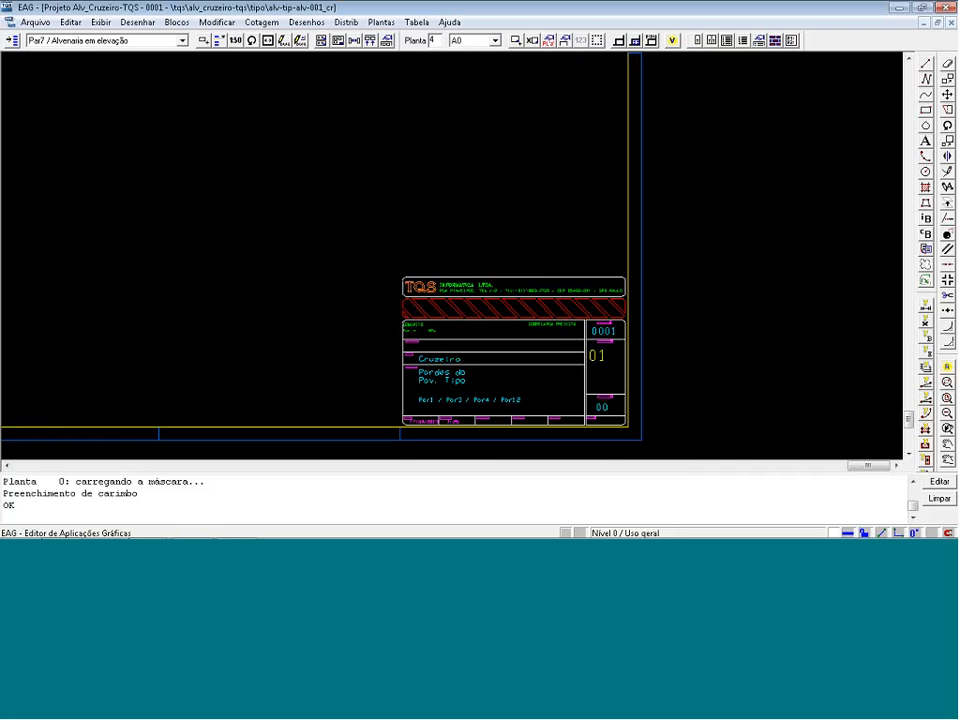
{"action": "scroll", "coordinate": [503, 457], "scroll_direction": "up", "scroll_amount": 2}
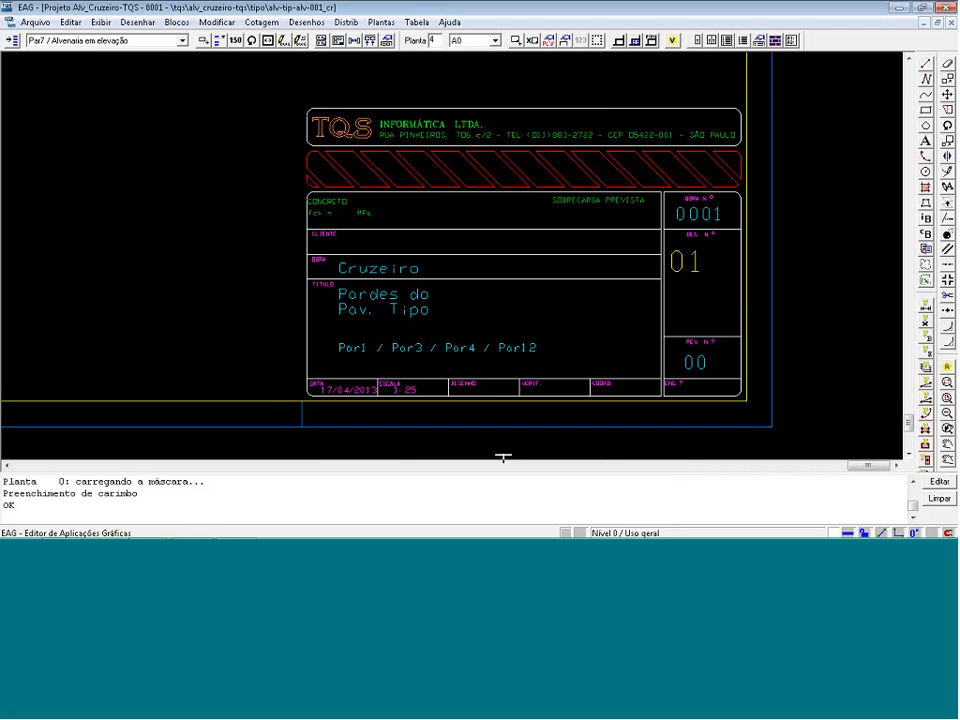
{"action": "scroll", "coordinate": [503, 457], "scroll_direction": "up", "scroll_amount": 2}
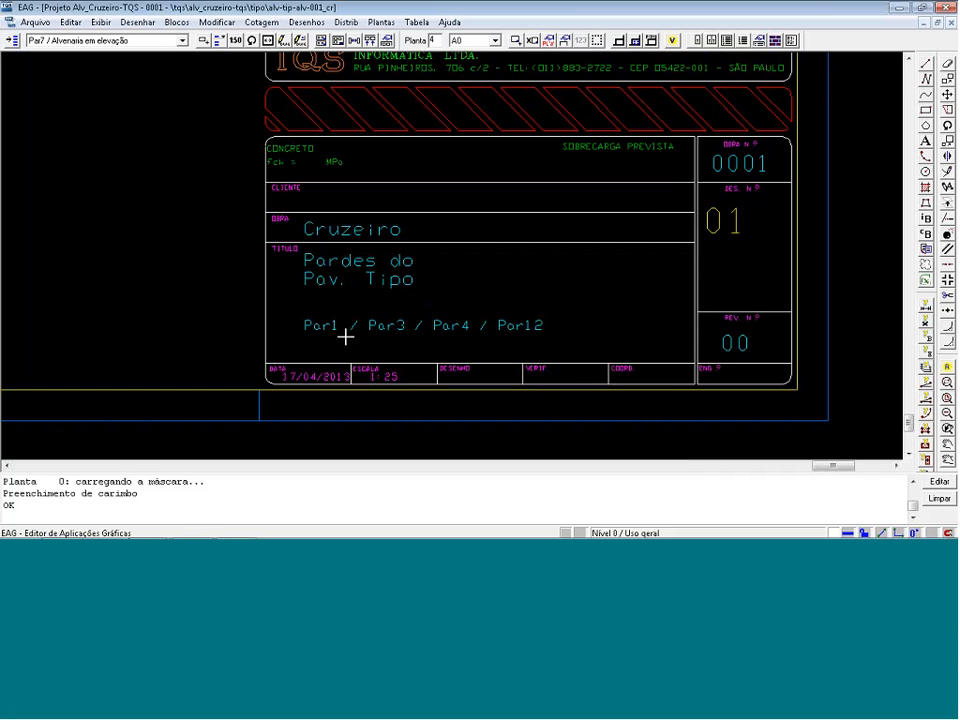
{"action": "scroll", "coordinate": [345, 337], "scroll_direction": "down", "scroll_amount": 4}
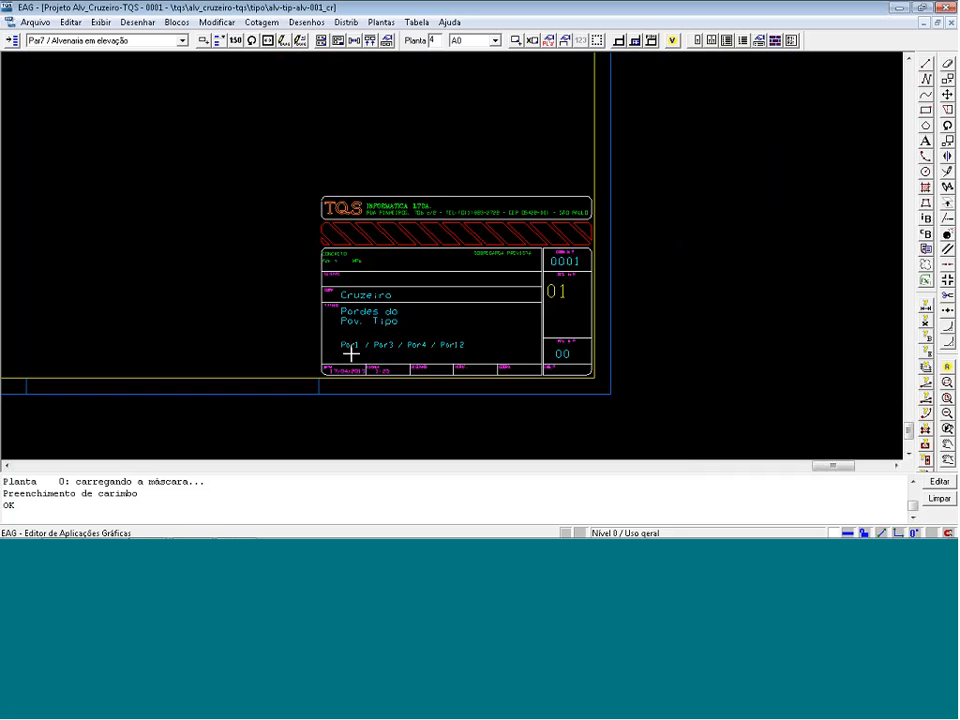
{"action": "scroll", "coordinate": [350, 352], "scroll_direction": "down", "scroll_amount": 1}
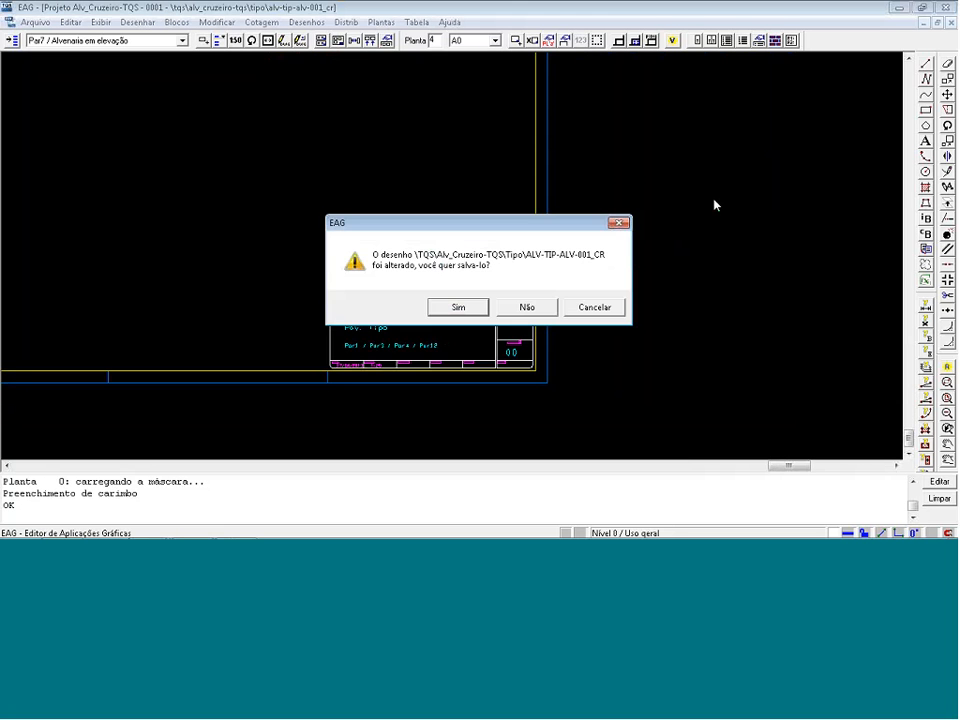
{"action": "left_click", "coordinate": [469, 306]}
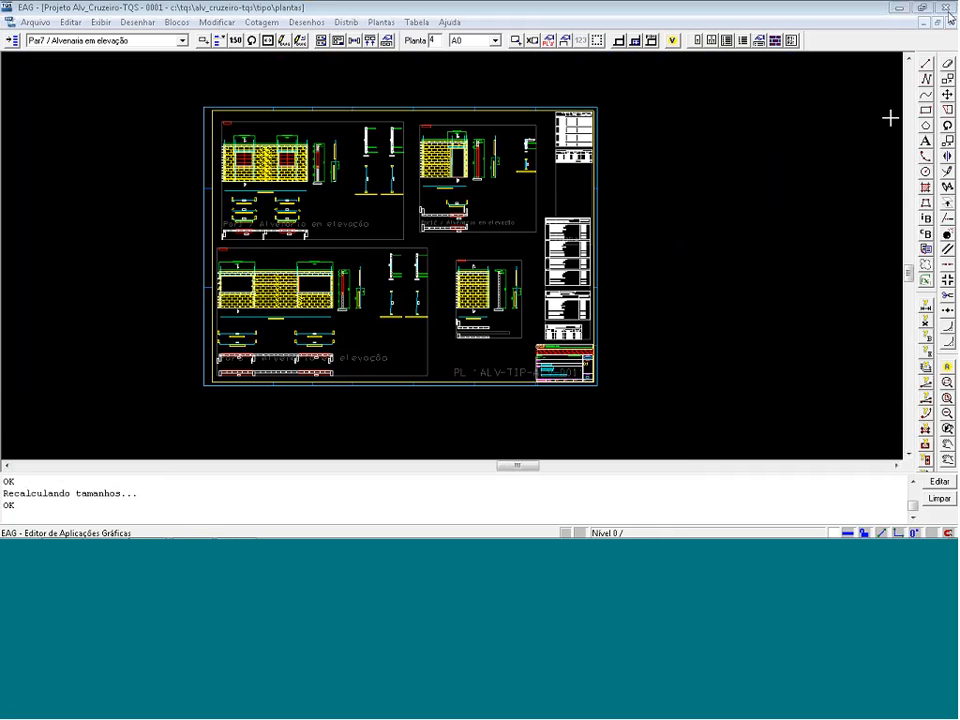
{"action": "left_click", "coordinate": [436, 309]}
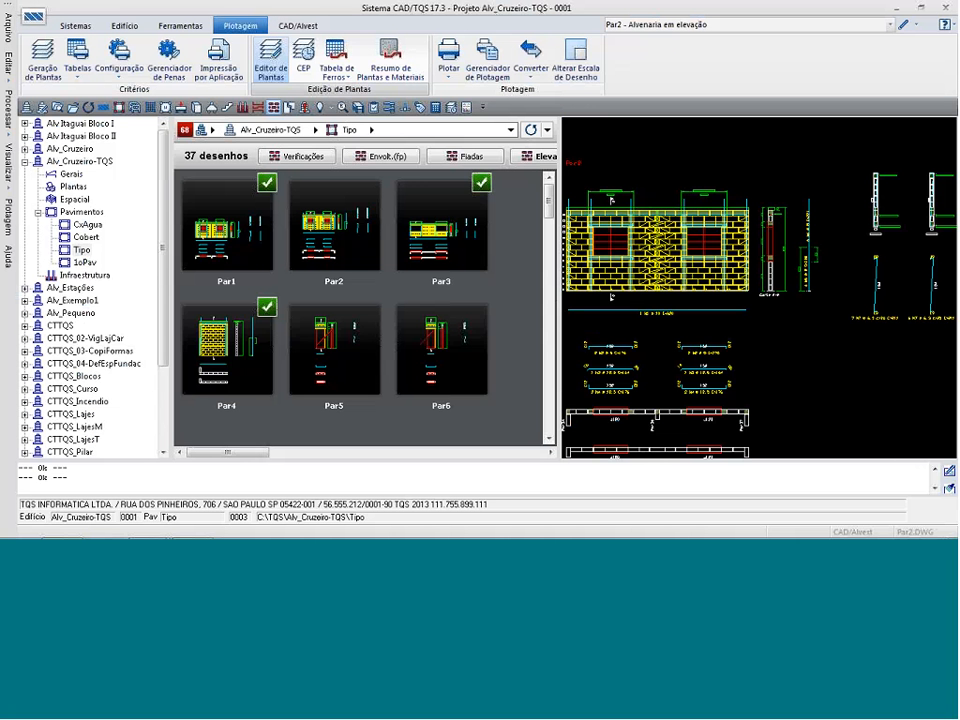
Plot the ALV-TIP-ALV-001 sheet layout from the Tipo floor to a drawing.
{"action": "left_click", "coordinate": [449, 70]}
{"action": "left_click", "coordinate": [485, 124]}
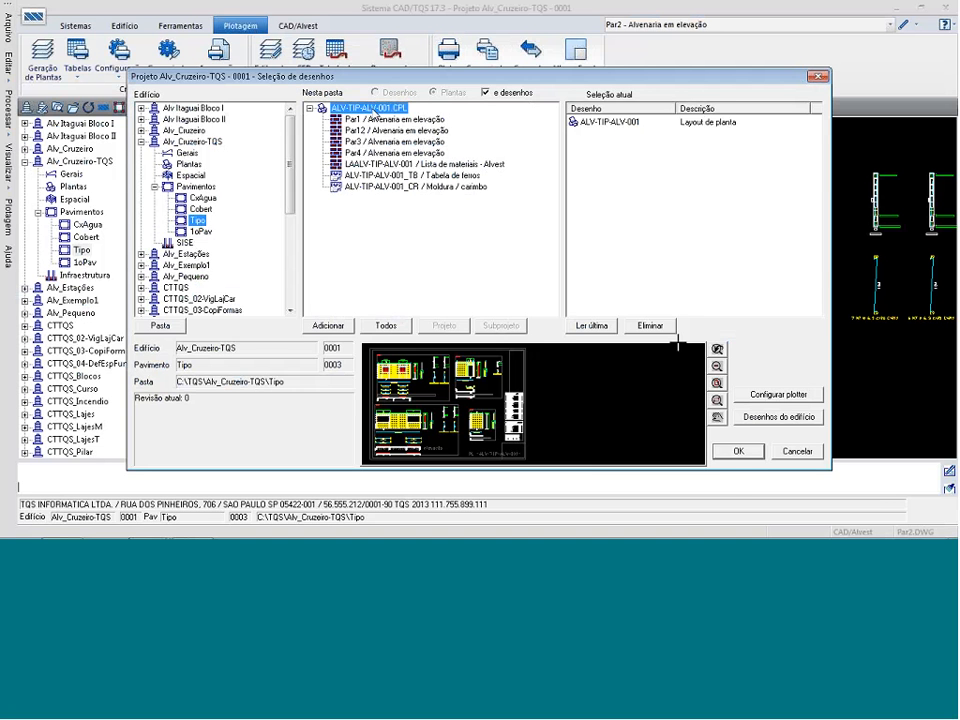
{"action": "left_click", "coordinate": [737, 452]}
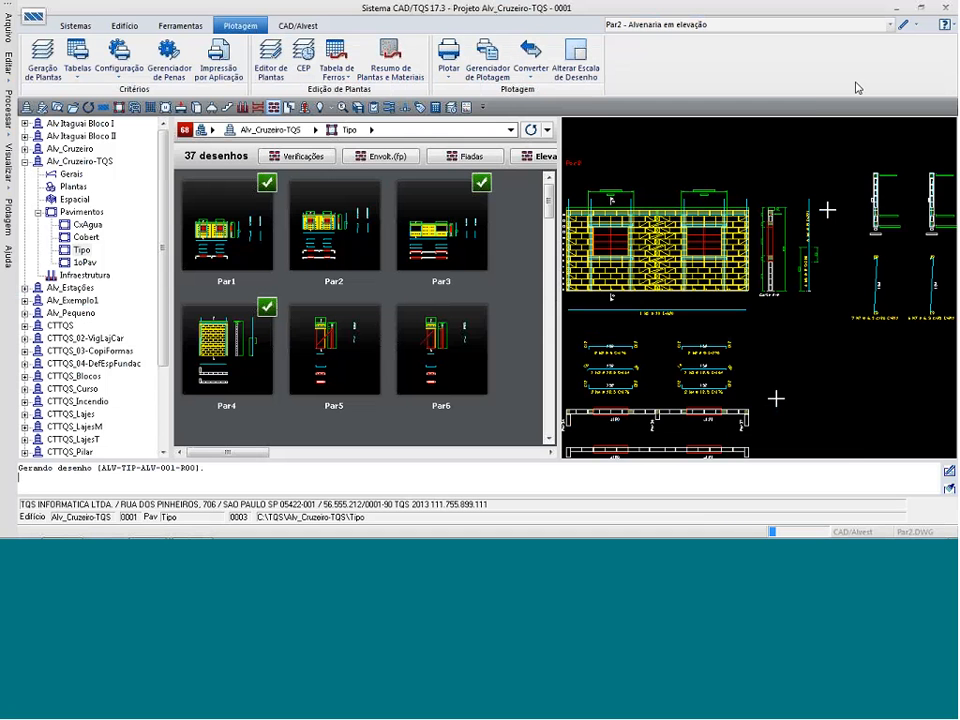
Display the plotted drawing ALV-TIP-ALV-001-R00 - Plotagem em desenho from the floor's drawing list.
{"action": "left_click", "coordinate": [891, 28]}
{"action": "scroll", "coordinate": [735, 240], "scroll_direction": "down", "scroll_amount": 5}
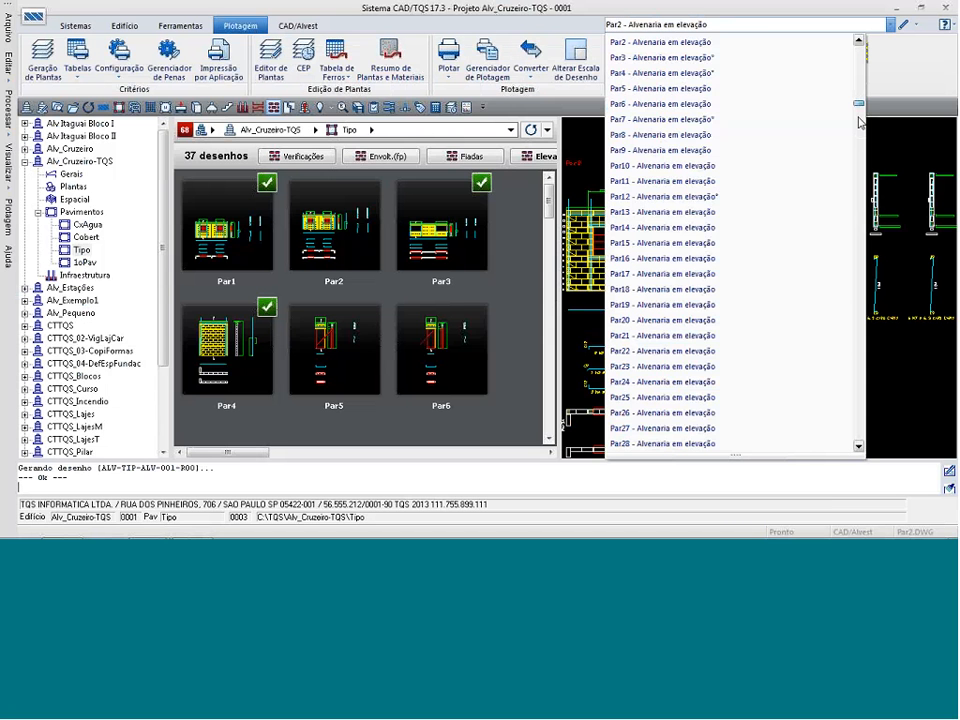
{"action": "left_click_drag", "start_coordinate": [858, 426], "coordinate": [857, 432]}
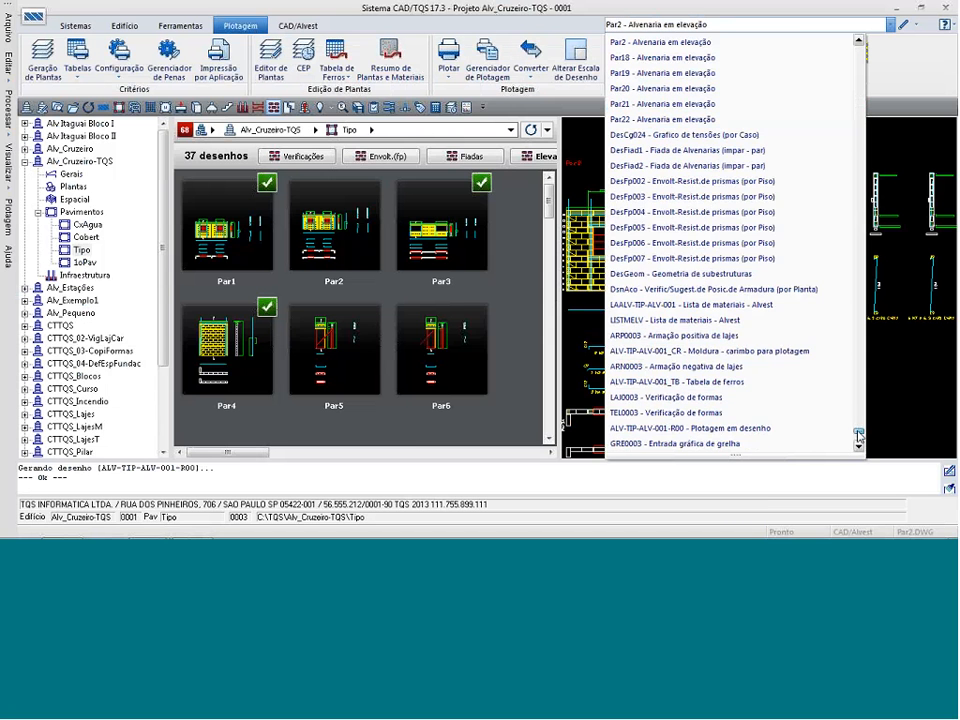
{"action": "left_click", "coordinate": [780, 428]}
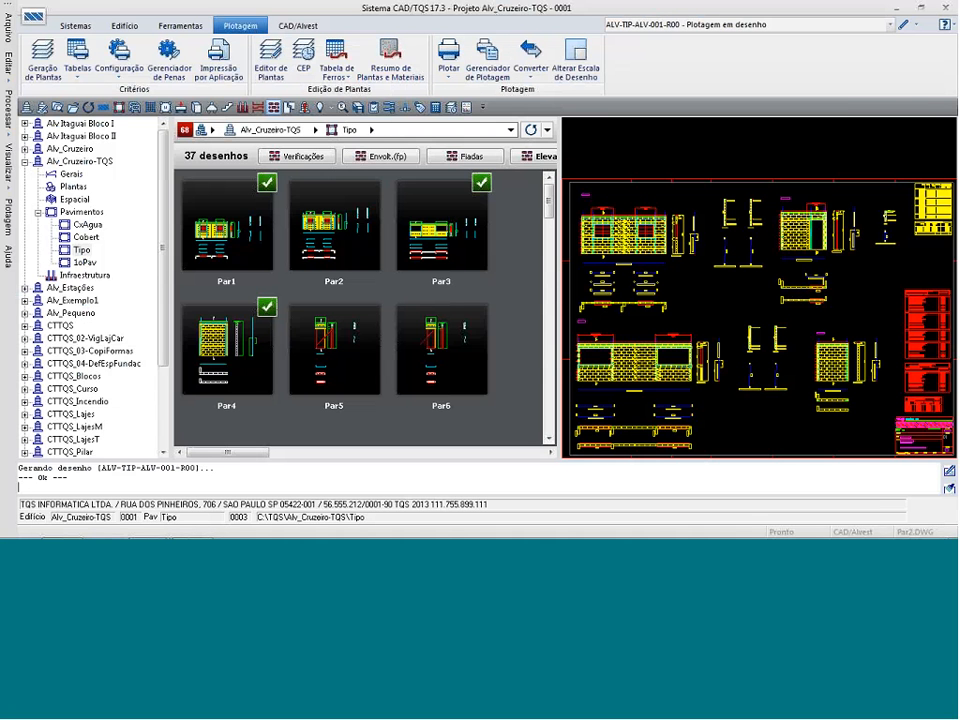
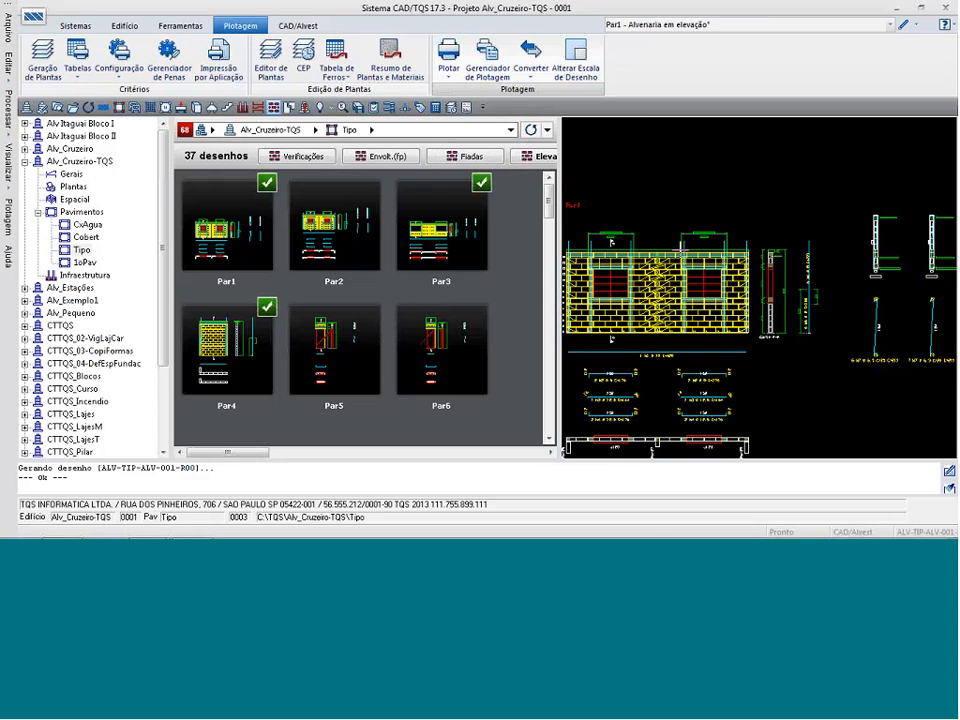
Open the Par1 elevation in the masonry editor and turn on the plotting view mode.
{"action": "double_click", "coordinate": [706, 243]}
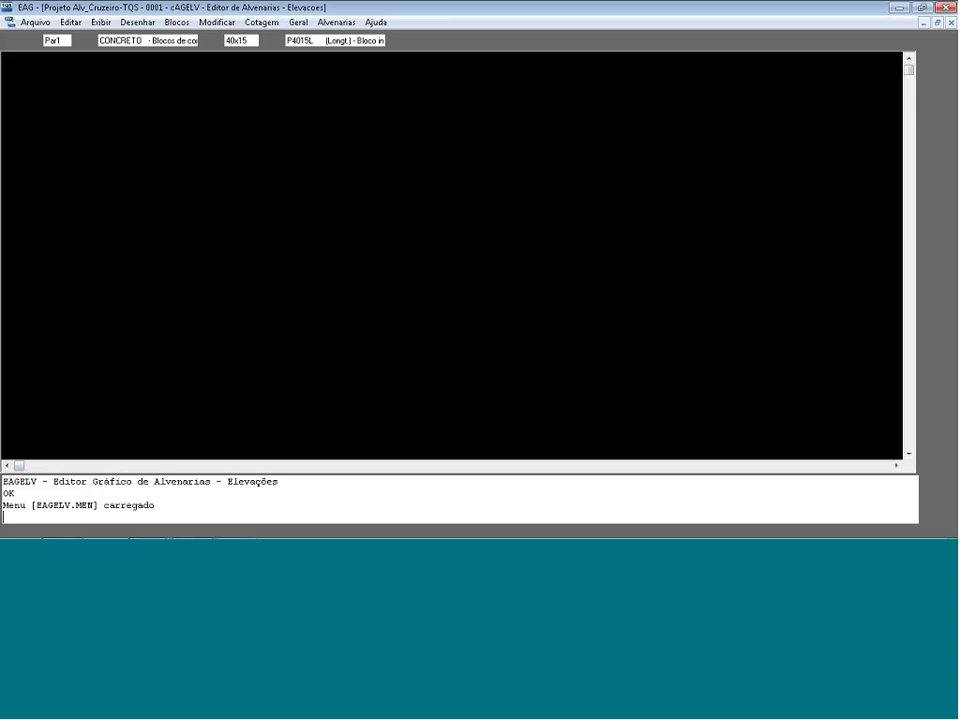
{"action": "left_click", "coordinate": [35, 22]}
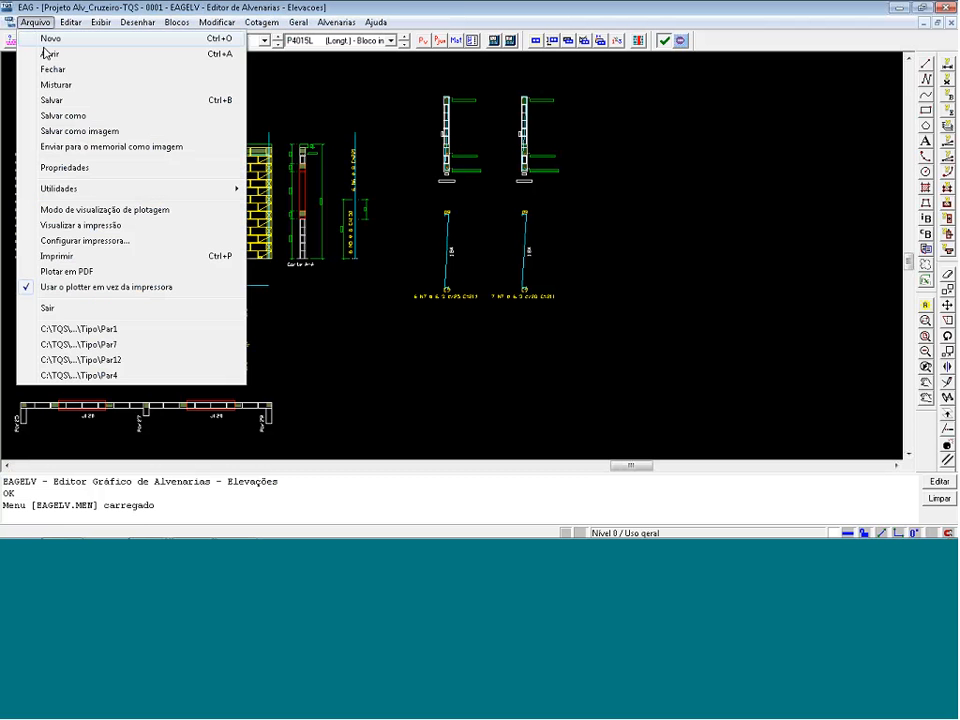
{"action": "left_click", "coordinate": [105, 209]}
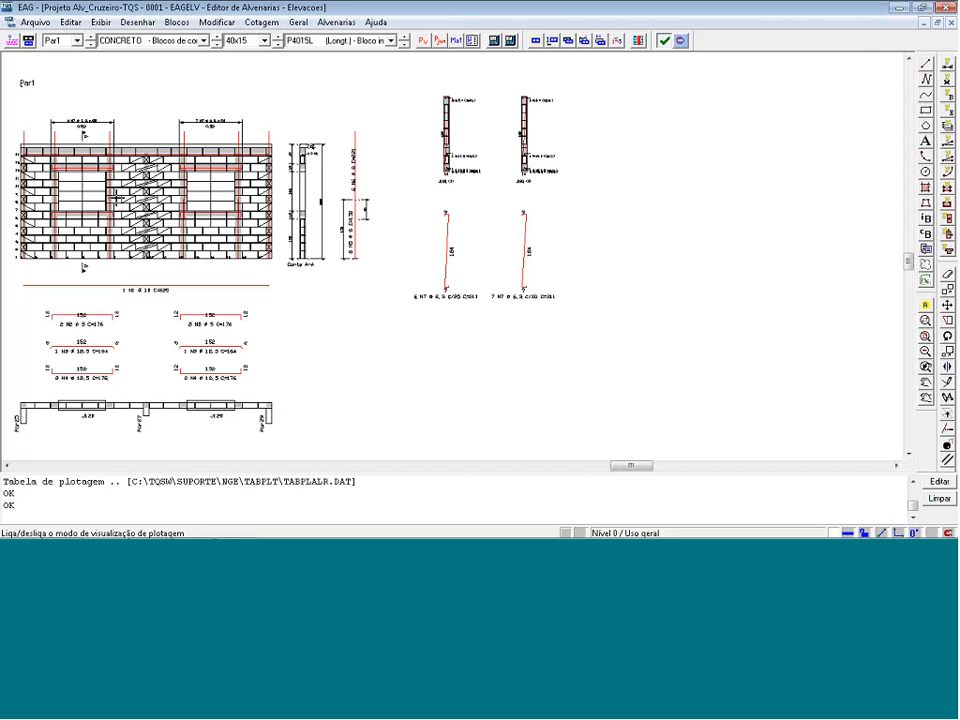
Examine how the rebar lines, grouted cells and dimensions of the Par1 elevation look in plotting view.
{"action": "key", "text": "F8"}
{"action": "left_click", "coordinate": [178, 135]}
{"action": "left_click", "coordinate": [301, 223]}
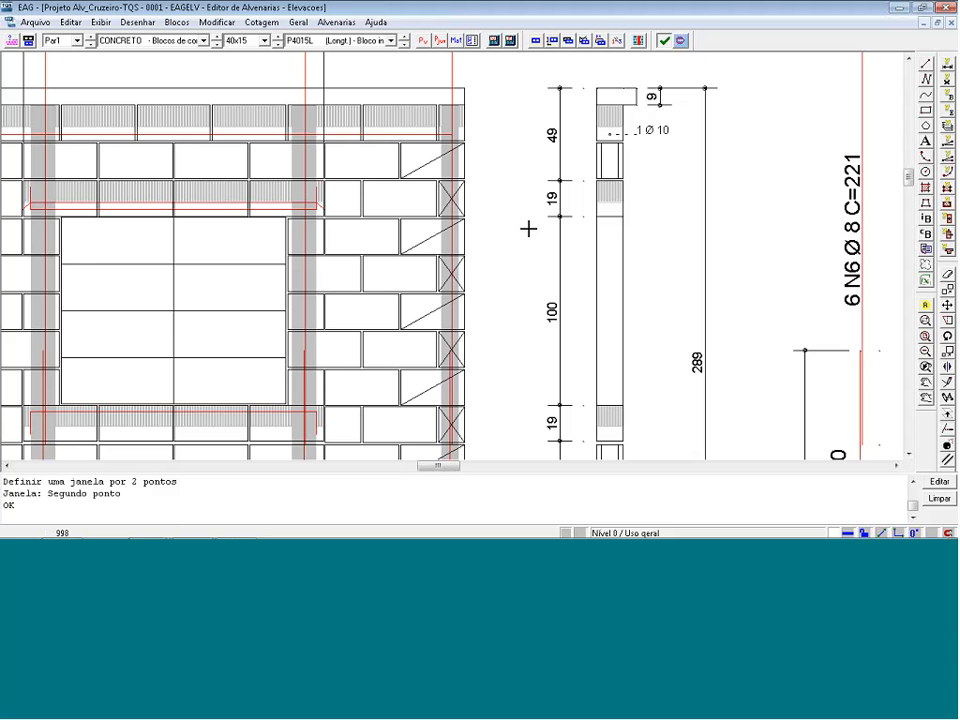
{"action": "key", "text": "shift+F8"}
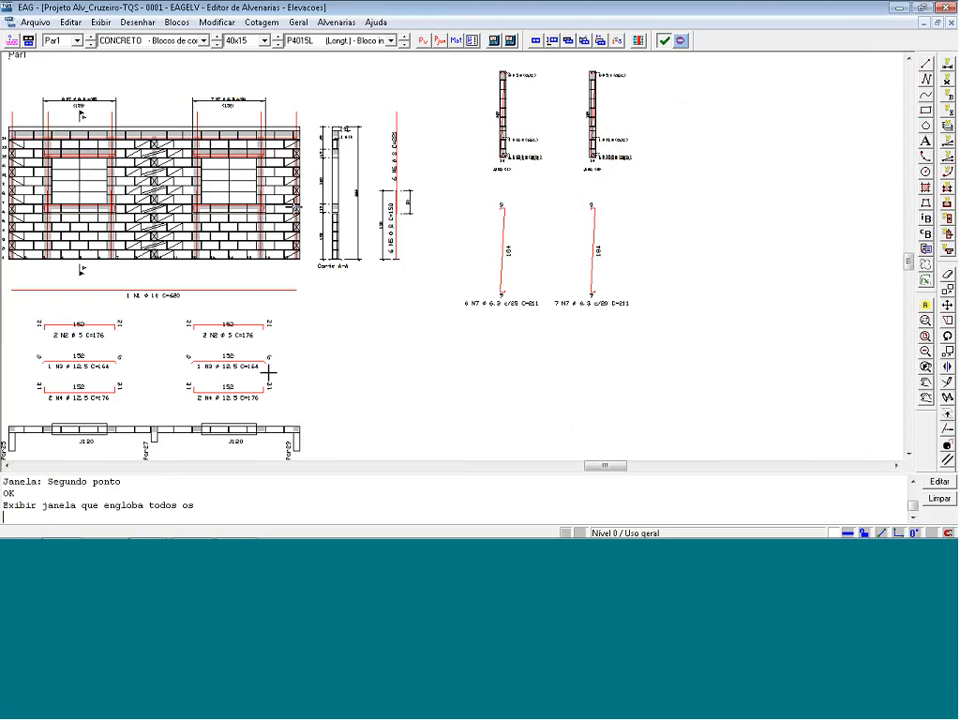
{"action": "key", "text": "F8"}
{"action": "left_click", "coordinate": [341, 378]}
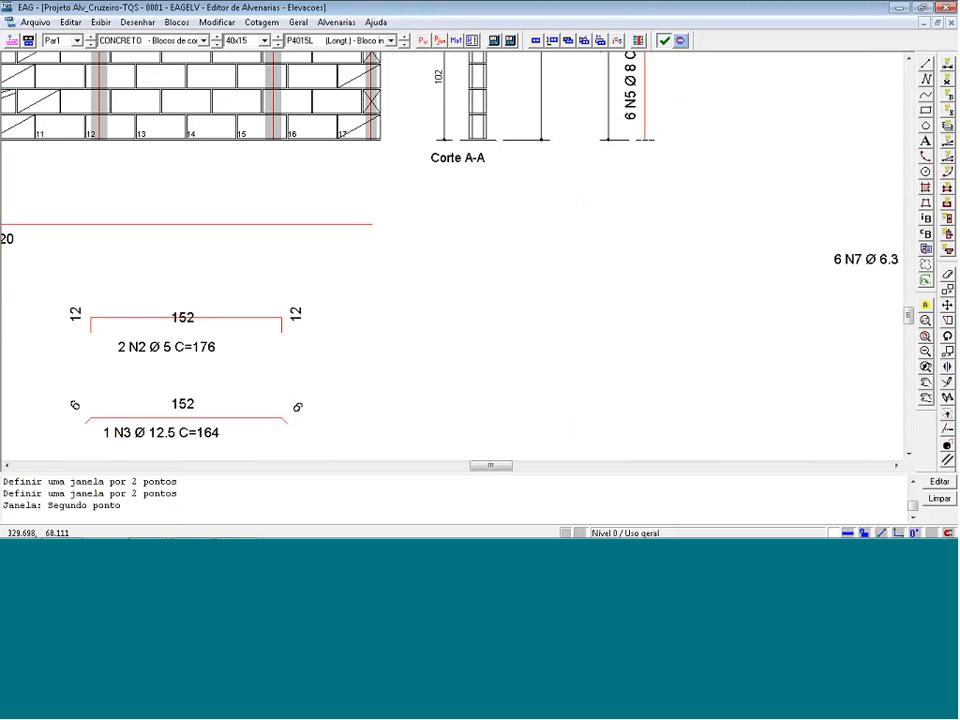
{"action": "key", "text": "shift+F8"}
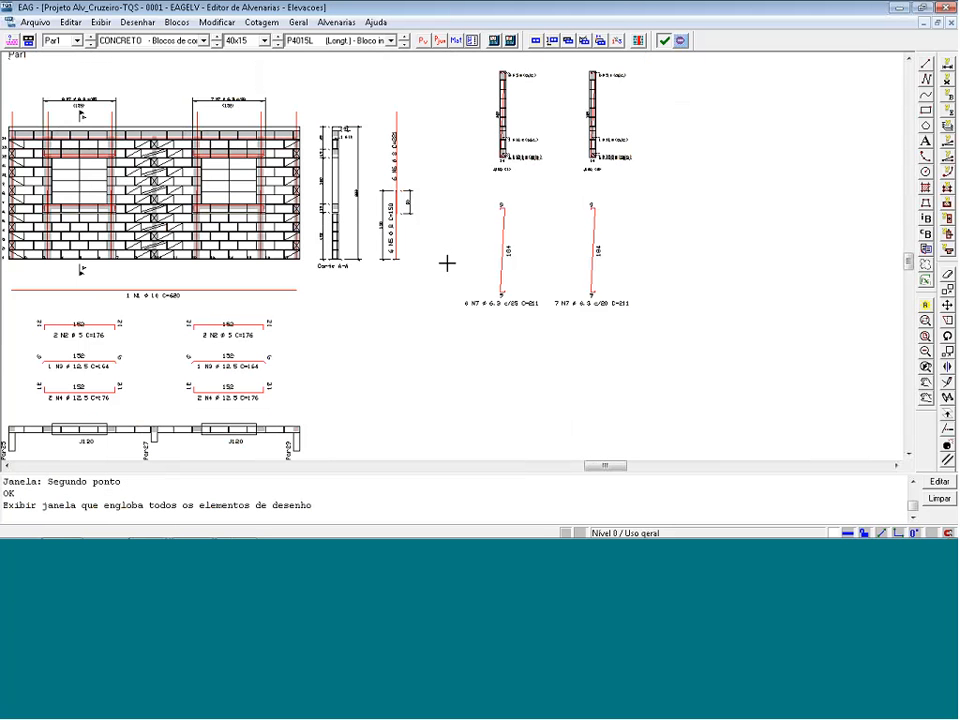
Return to the TQS manager and open the standard plotting table for CAD/Alvest, Alvenaria em elevação.
{"action": "key", "text": "alt+Tab"}
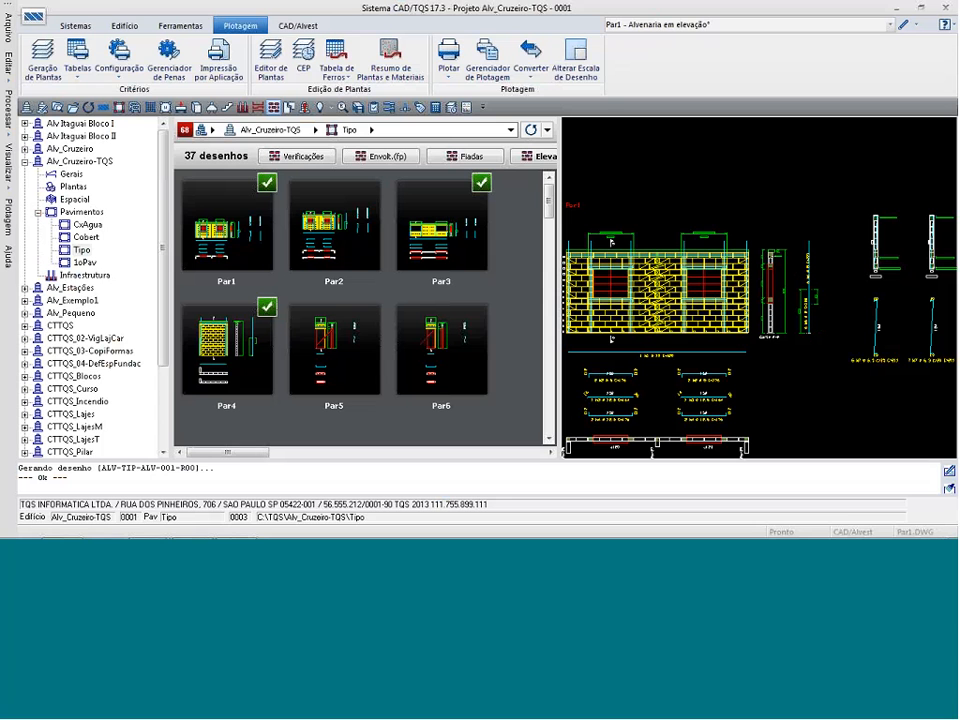
{"action": "left_click", "coordinate": [80, 72]}
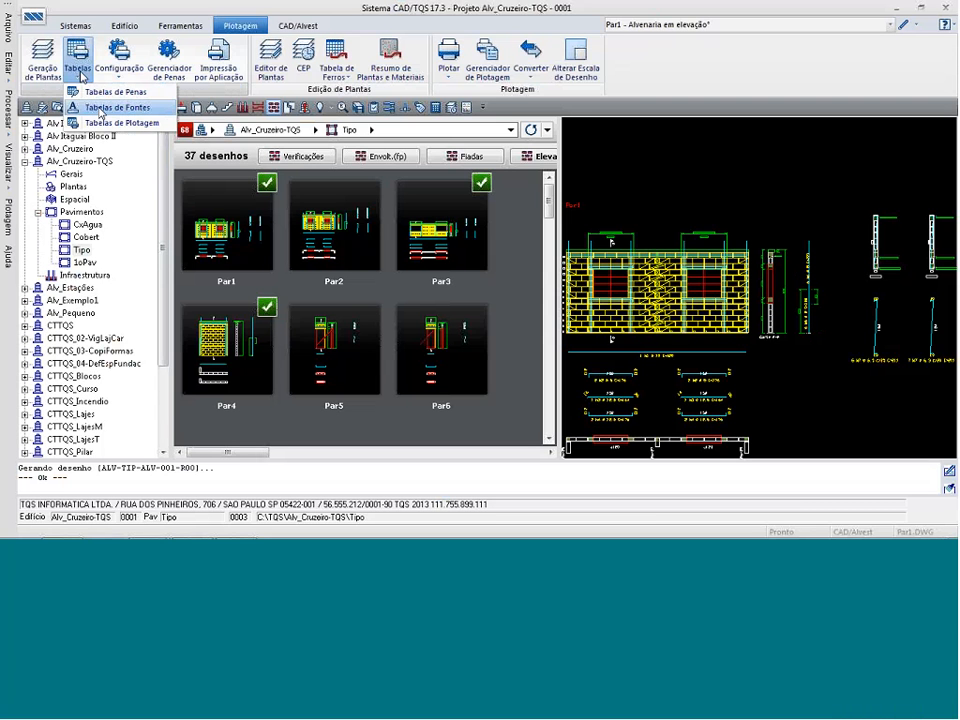
{"action": "left_click", "coordinate": [100, 122]}
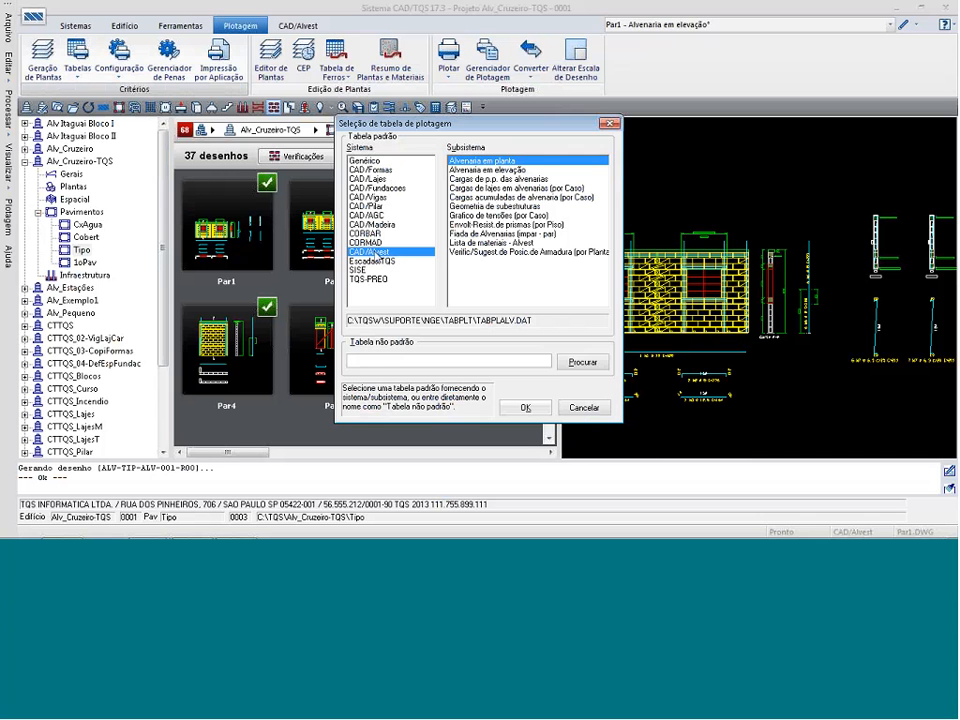
{"action": "left_click", "coordinate": [500, 170]}
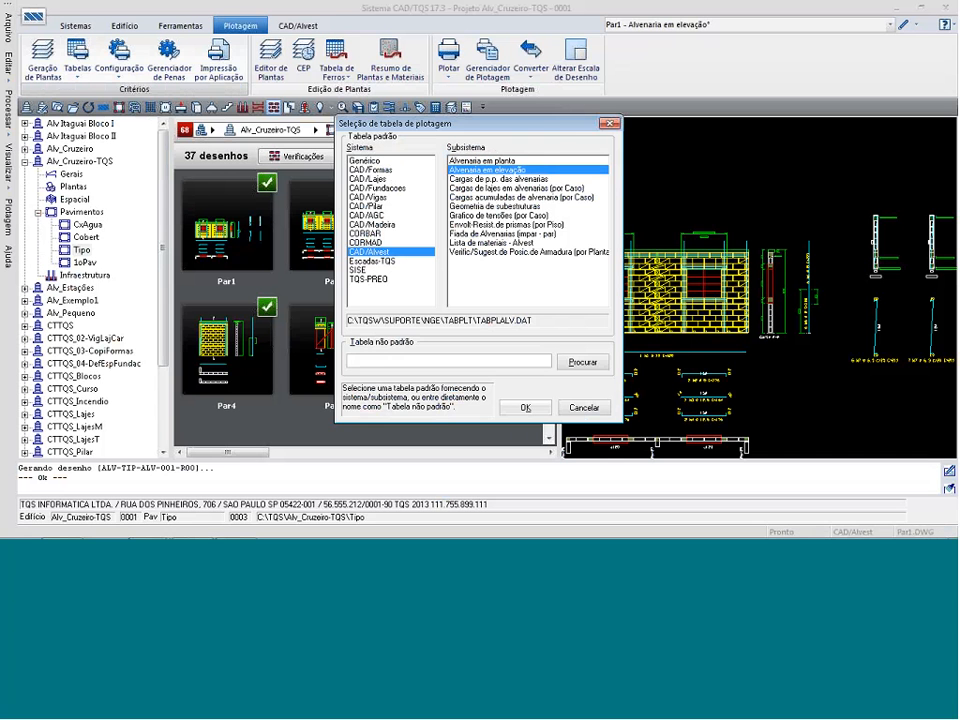
{"action": "left_click", "coordinate": [524, 407]}
{"action": "left_click", "coordinate": [569, 392]}
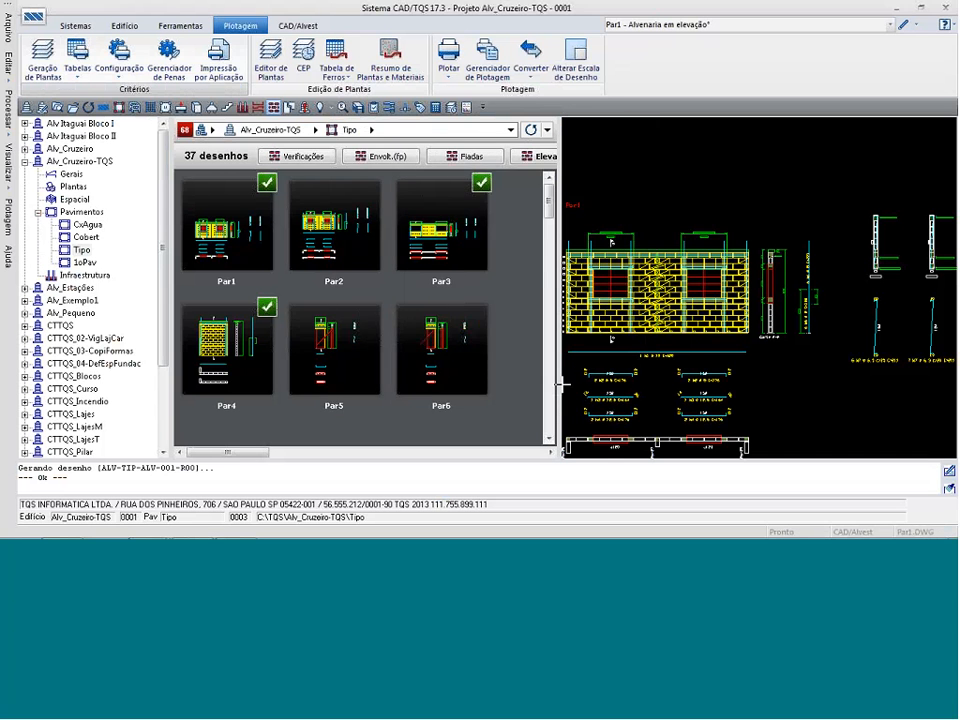
Assign pen 7 (0.60) to level 220, Linha que representa o ferro, and save the plotting table.
{"action": "left_click_drag", "start_coordinate": [656, 160], "coordinate": [665, 313]}
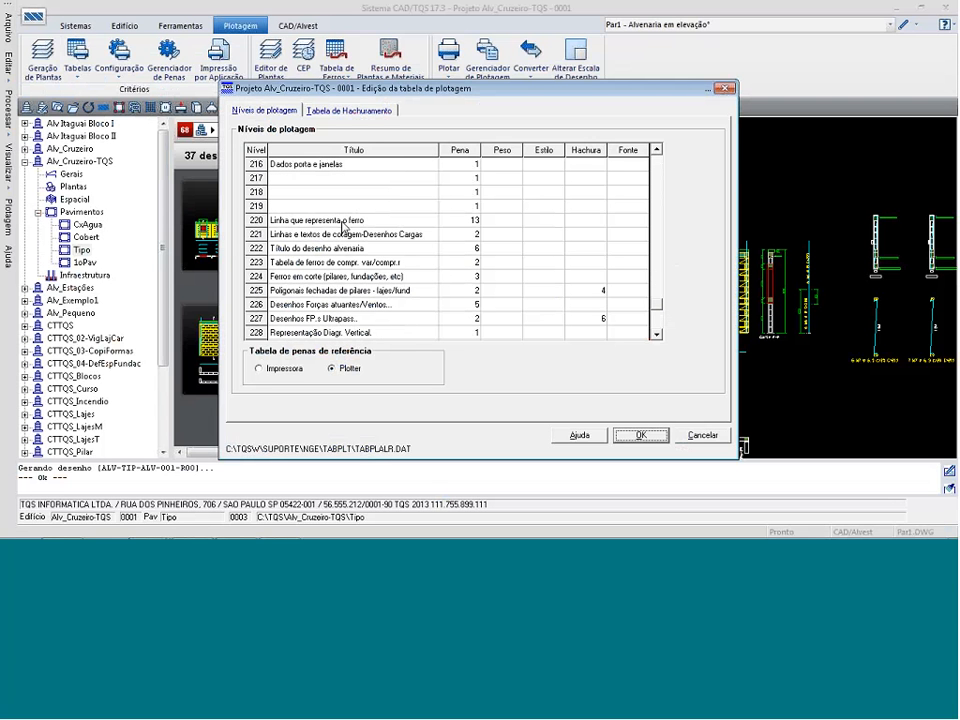
{"action": "left_click", "coordinate": [458, 220]}
{"action": "left_click", "coordinate": [467, 221]}
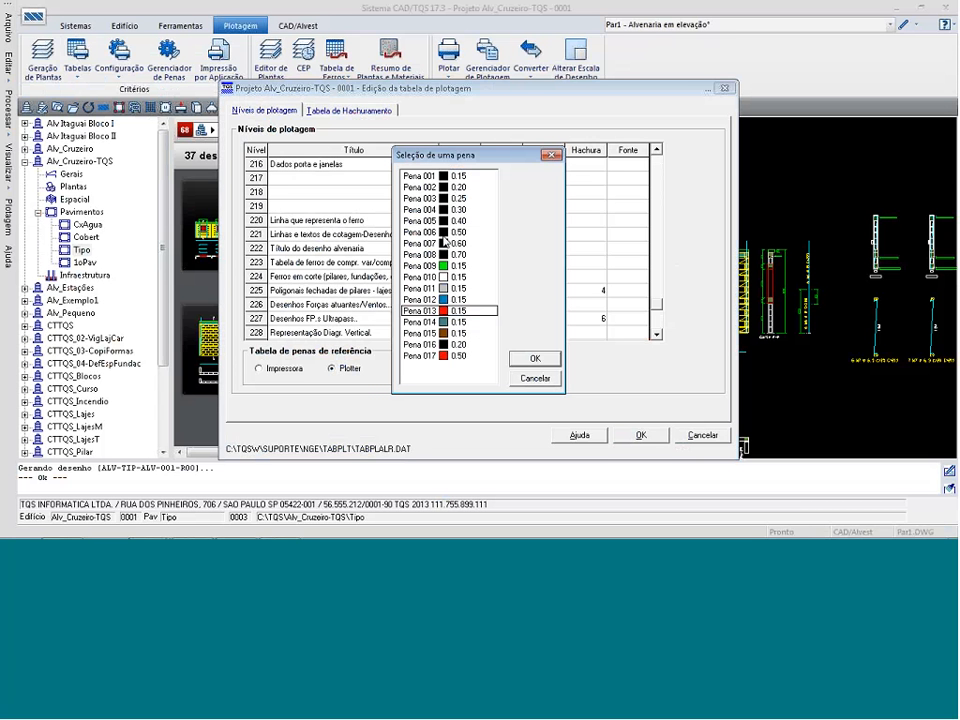
{"action": "left_click", "coordinate": [444, 243]}
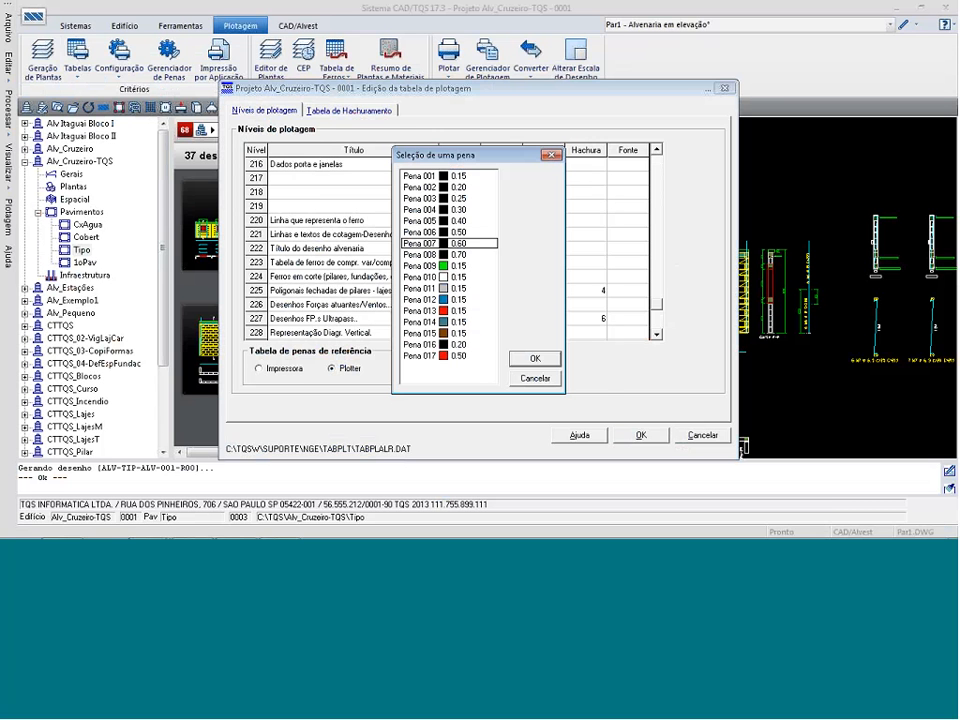
{"action": "left_click", "coordinate": [532, 358]}
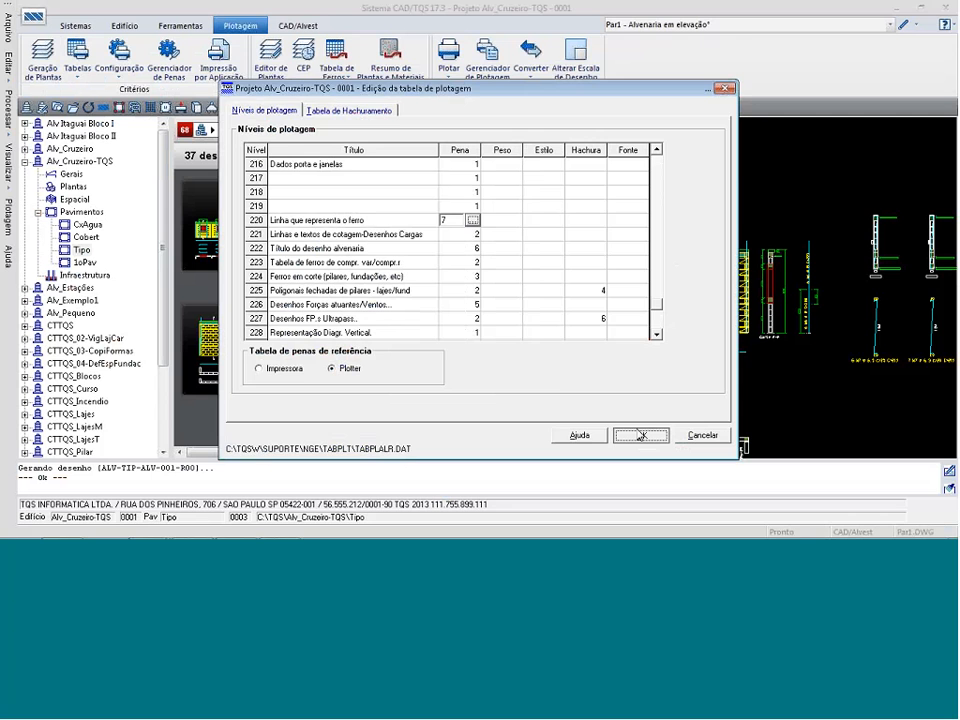
{"action": "left_click", "coordinate": [640, 435]}
Switch to the elevation editor and check the plotted thickness and colour of Par1's rebar lines.
{"action": "key", "text": "alt+Tab"}
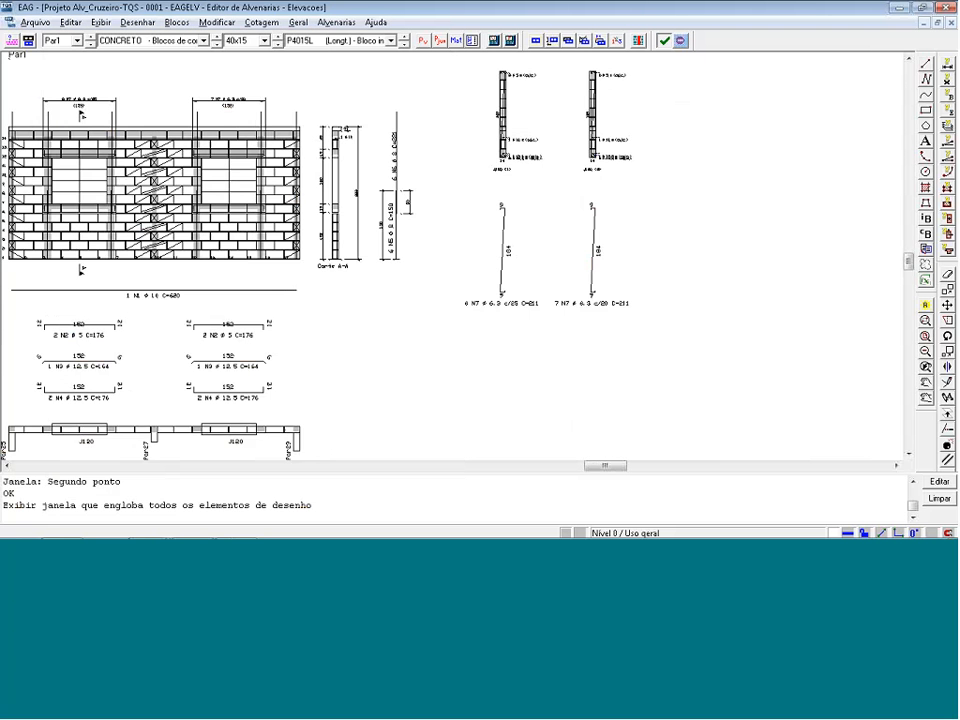
{"action": "scroll", "coordinate": [190, 338], "scroll_direction": "up", "scroll_amount": 5}
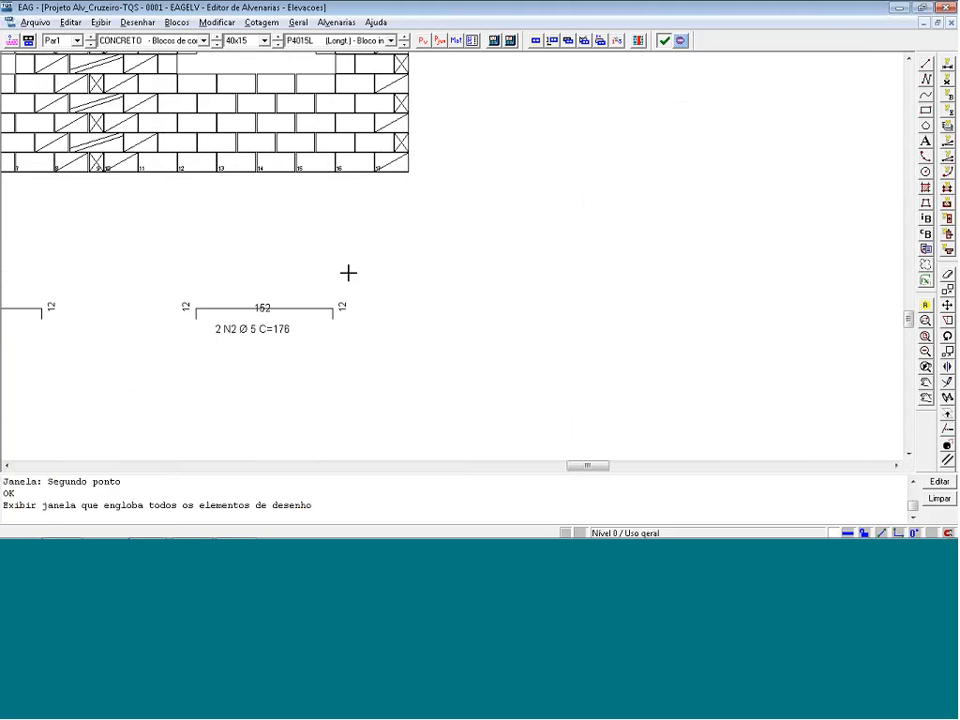
{"action": "scroll", "coordinate": [350, 270], "scroll_direction": "up", "scroll_amount": 2}
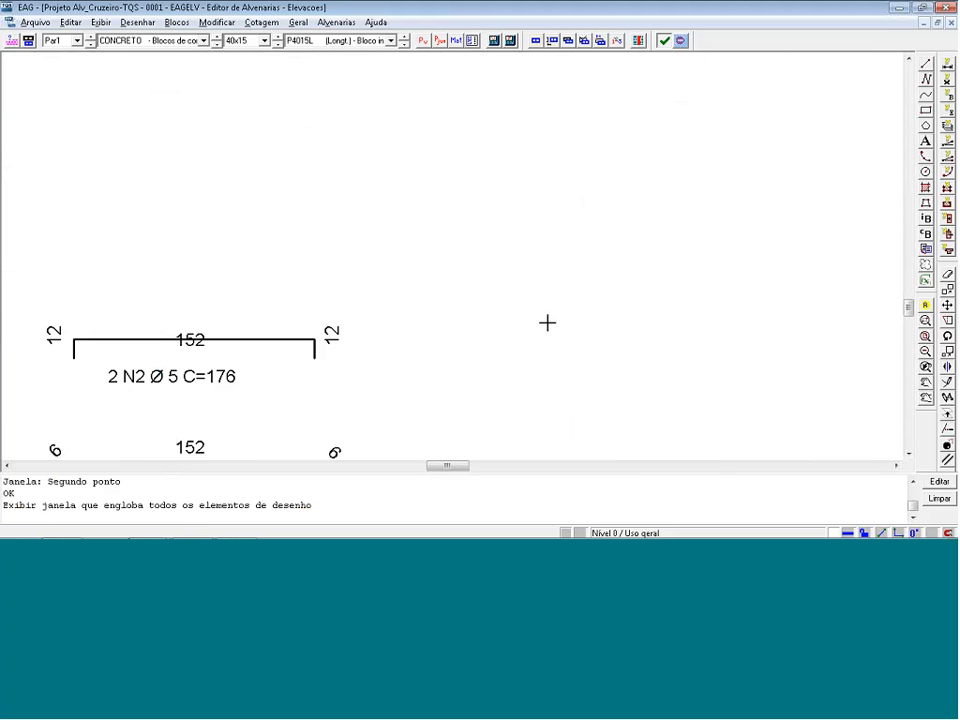
{"action": "key", "text": "shift+F8"}
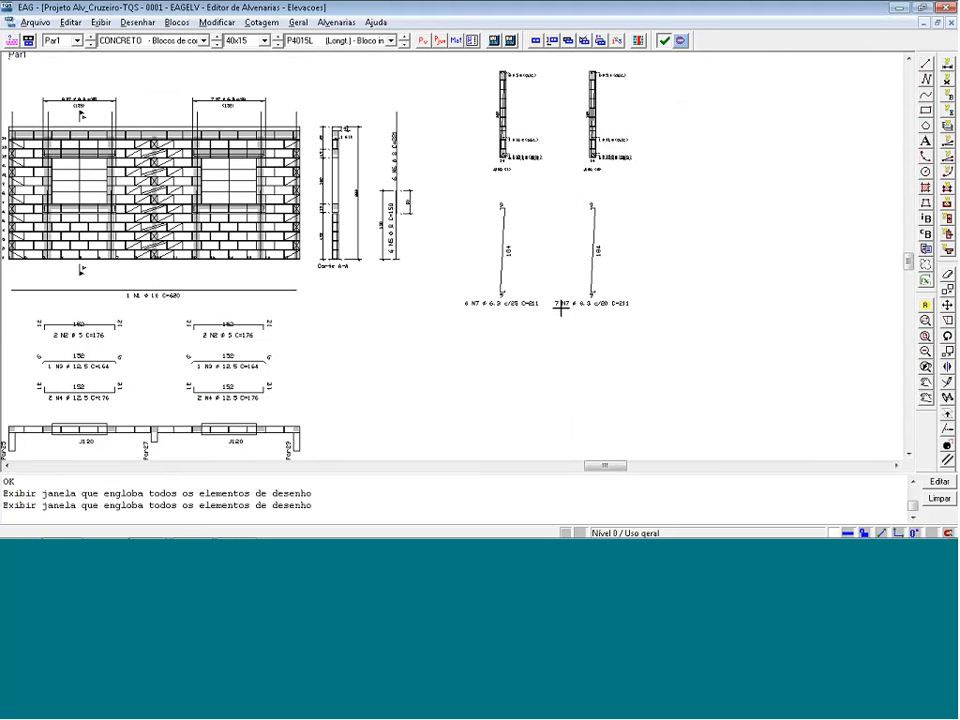
Review the pens of the drawing title and rebar line levels for ALVEST elevations in the pen manager, and leave without saving.
{"action": "left_click", "coordinate": [898, 7]}
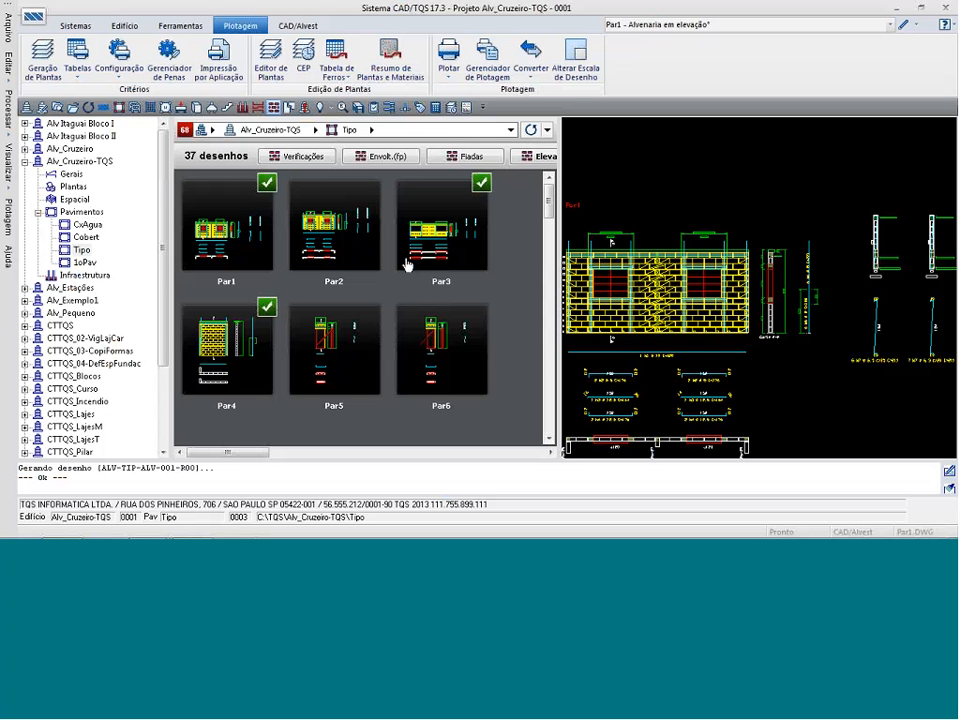
{"action": "left_click", "coordinate": [172, 60]}
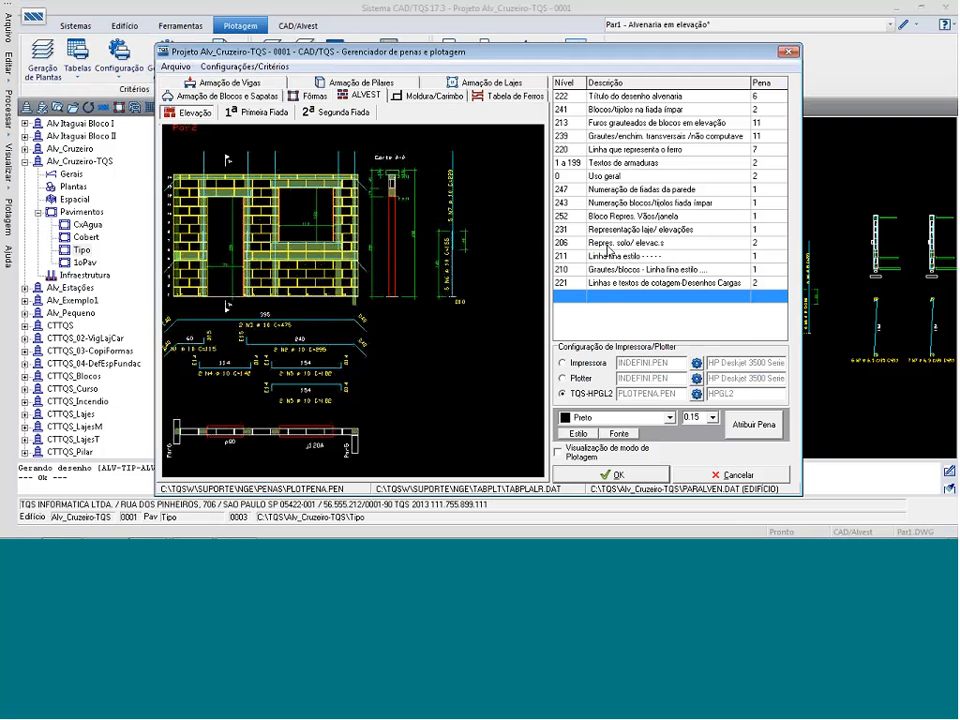
{"action": "left_click", "coordinate": [636, 152]}
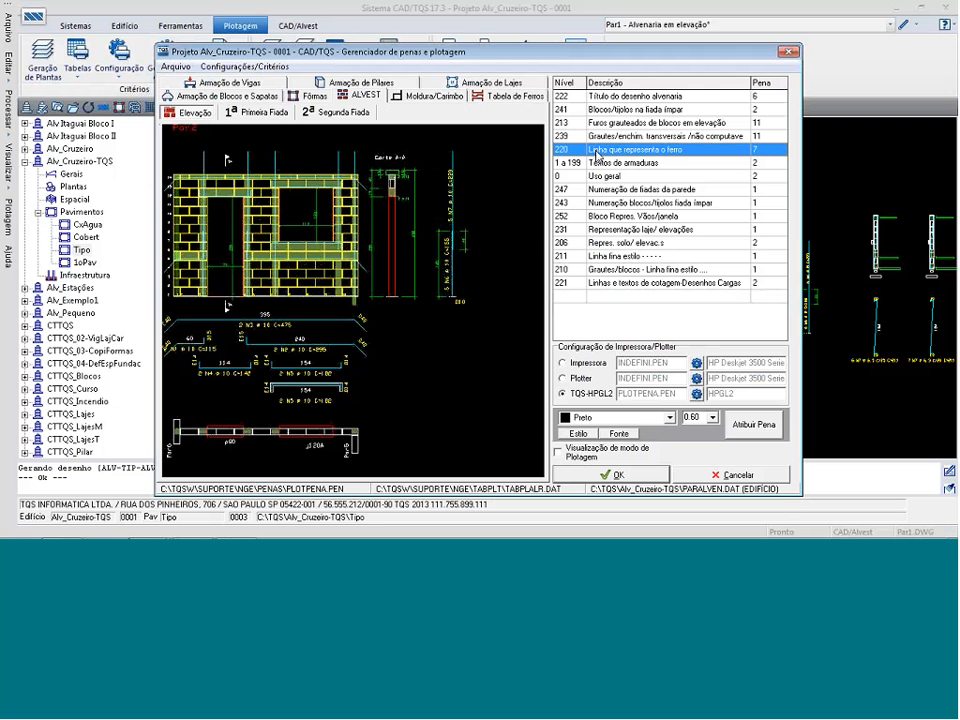
{"action": "left_click", "coordinate": [190, 137]}
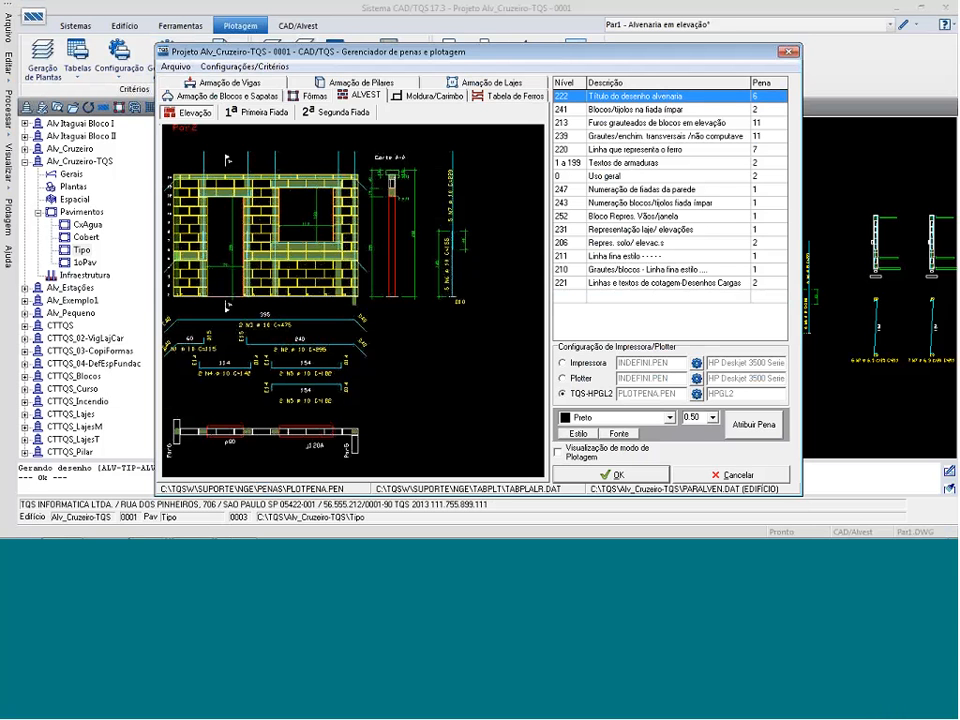
{"action": "left_click", "coordinate": [652, 151]}
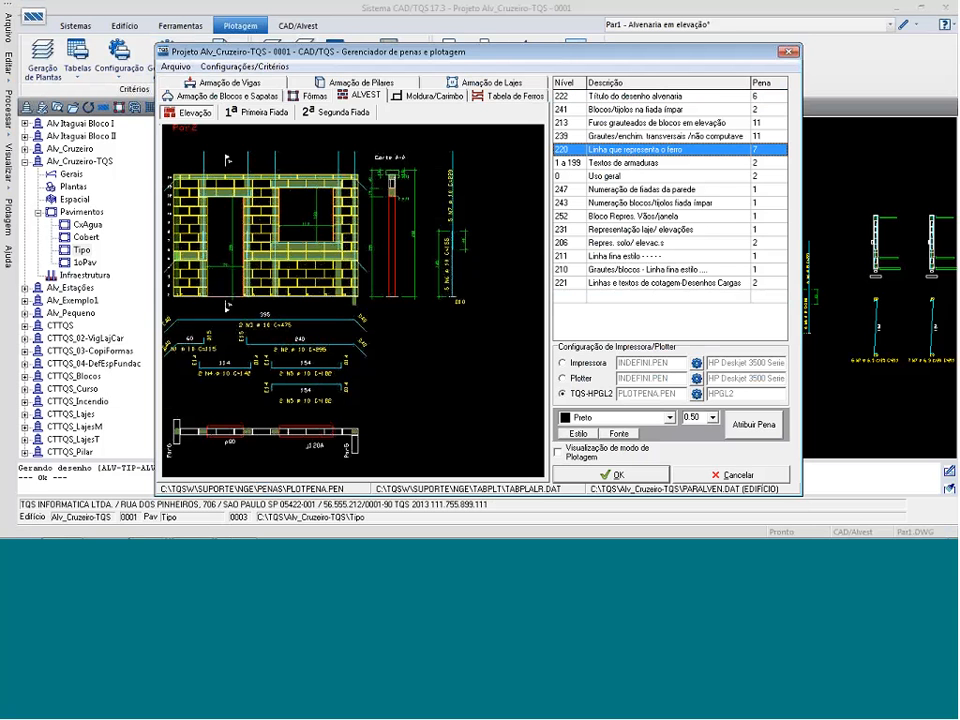
{"action": "left_click", "coordinate": [714, 420]}
{"action": "left_click", "coordinate": [741, 475]}
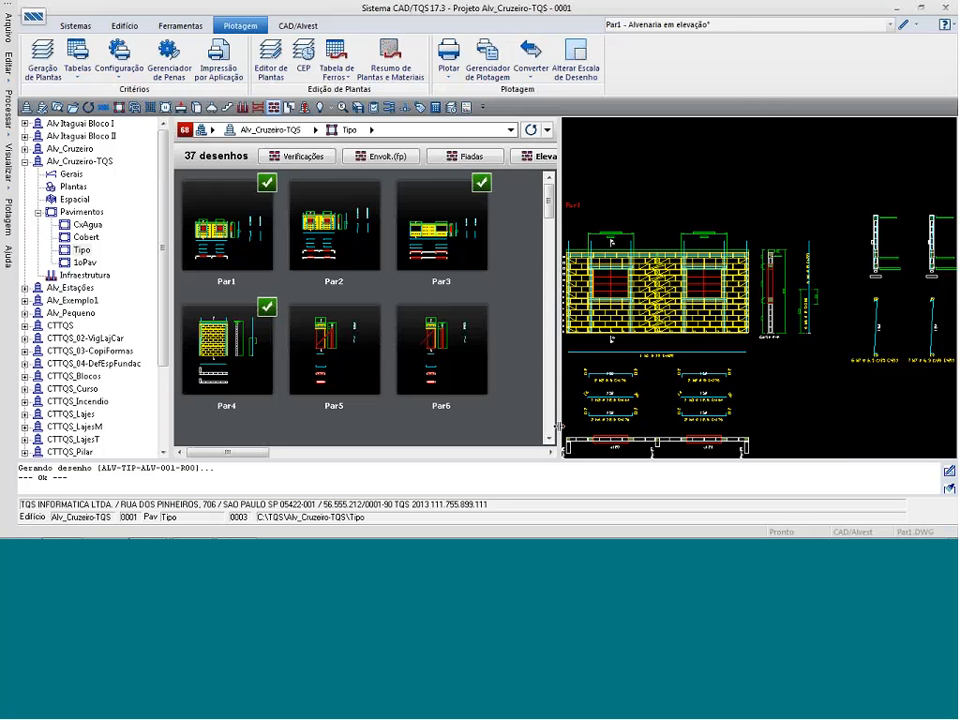
Display the plotted sheet ALV-TIP-ALV-001-R00 - Plotagem em desenho from the floor's drawings.
{"action": "left_click", "coordinate": [834, 26]}
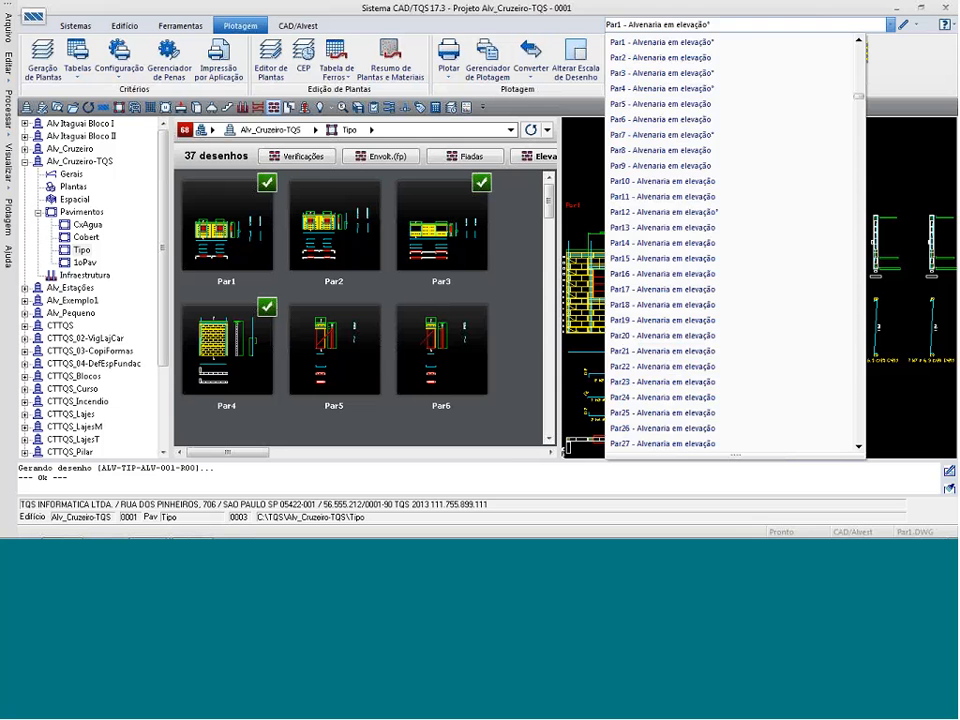
{"action": "scroll", "coordinate": [797, 377], "scroll_direction": "down", "scroll_amount": 10}
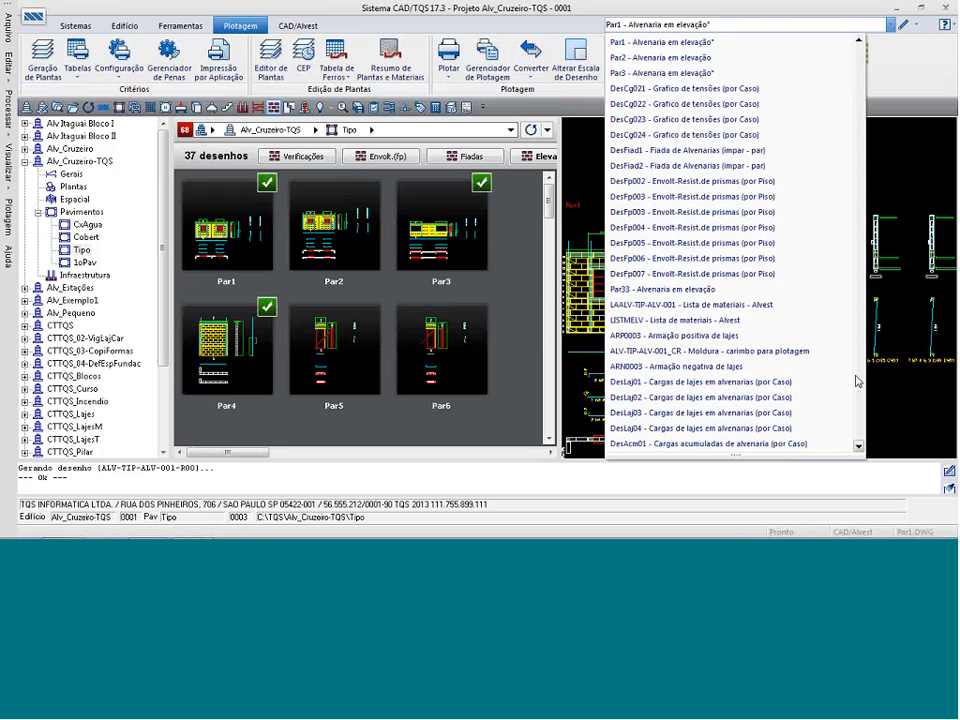
{"action": "left_click", "coordinate": [783, 429]}
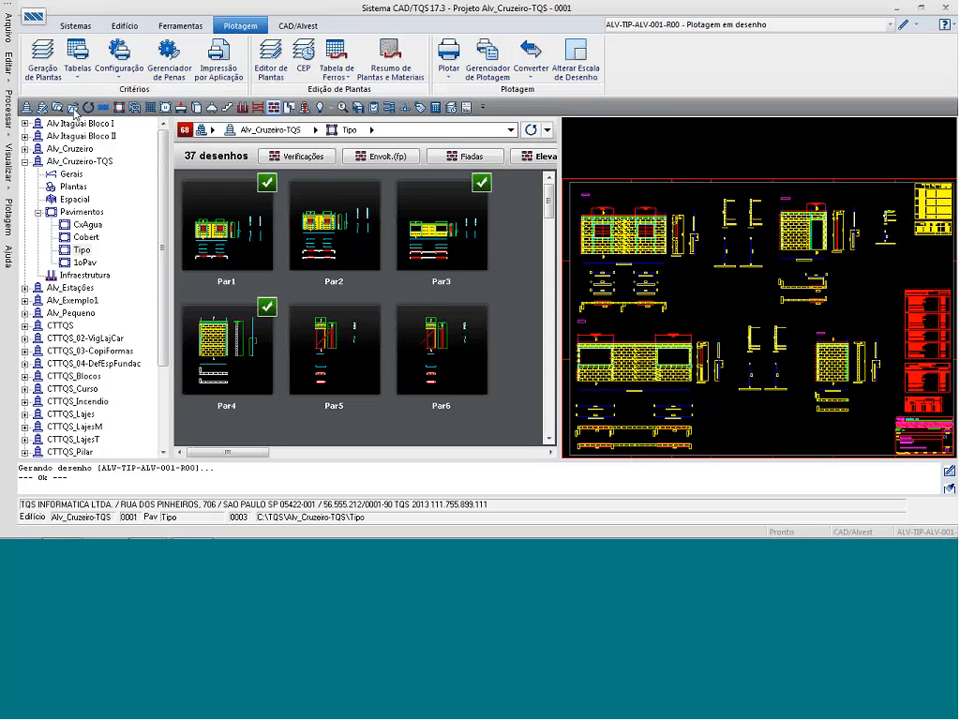
Open the folder C:\TQSW\SUPORTE\NGE\MOLDURAS and view the title block of the FL-A0-CEP frame.
{"action": "left_click", "coordinate": [72, 106]}
{"action": "double_click", "coordinate": [351, 181]}
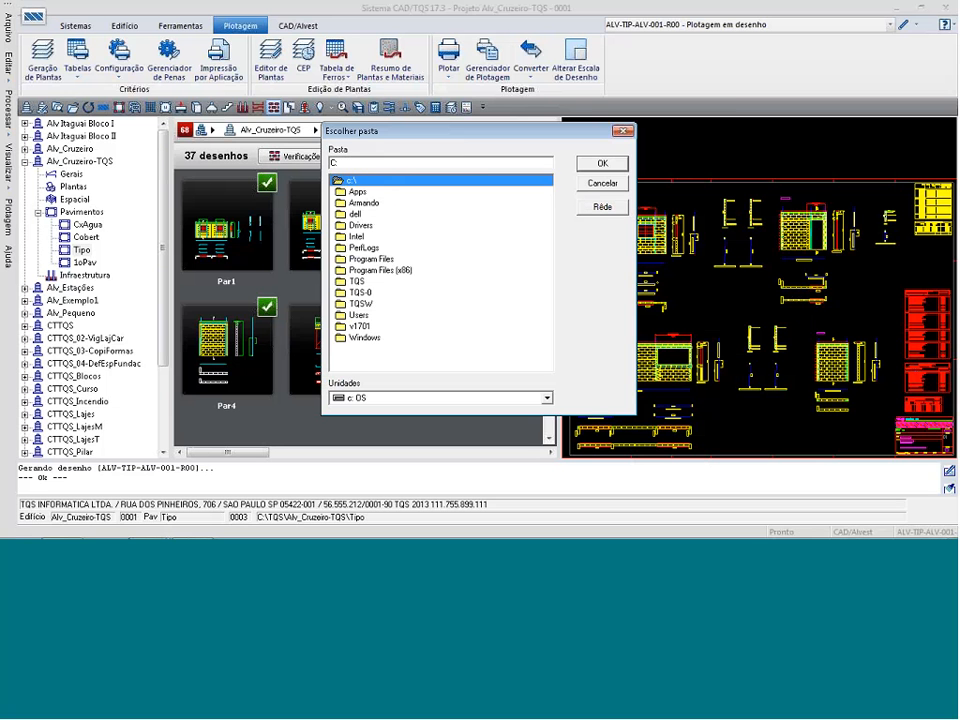
{"action": "double_click", "coordinate": [362, 304]}
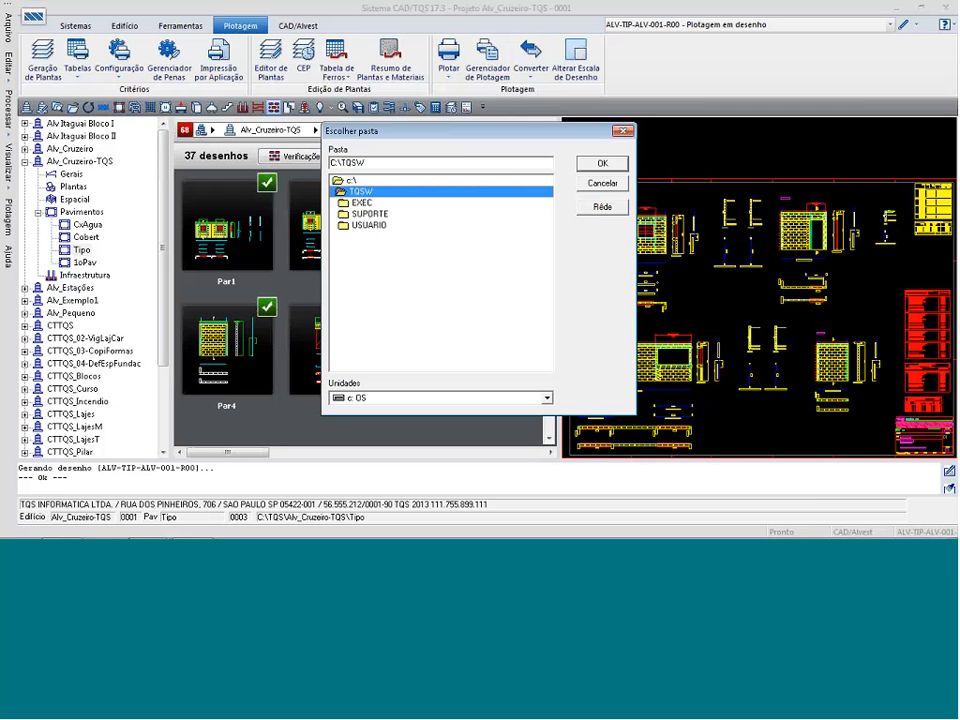
{"action": "double_click", "coordinate": [366, 214]}
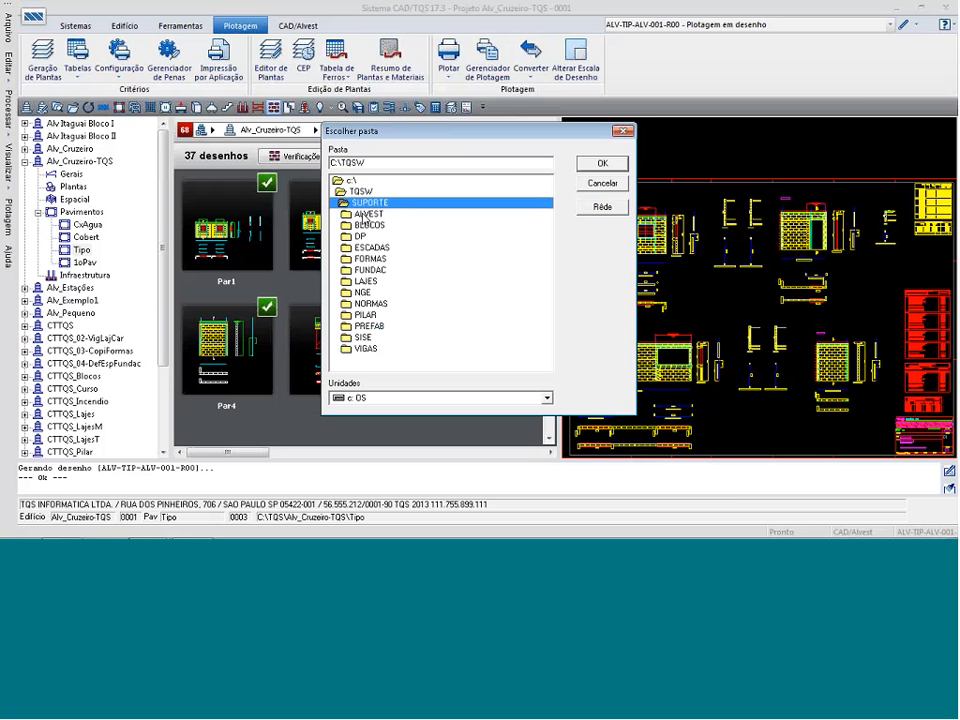
{"action": "double_click", "coordinate": [362, 292]}
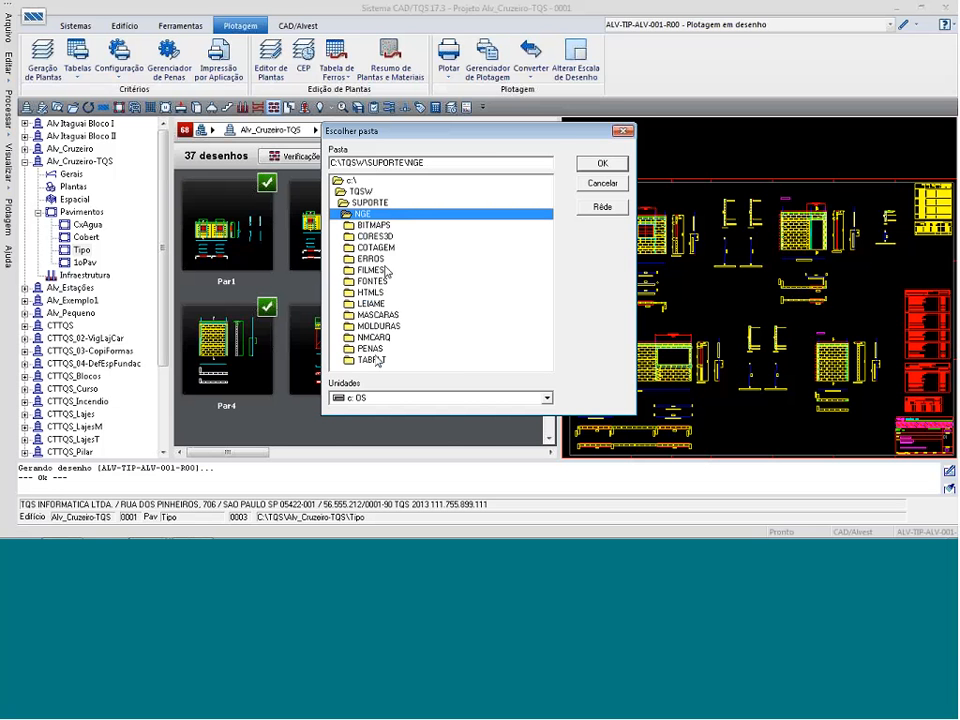
{"action": "double_click", "coordinate": [378, 326]}
{"action": "left_click", "coordinate": [602, 163]}
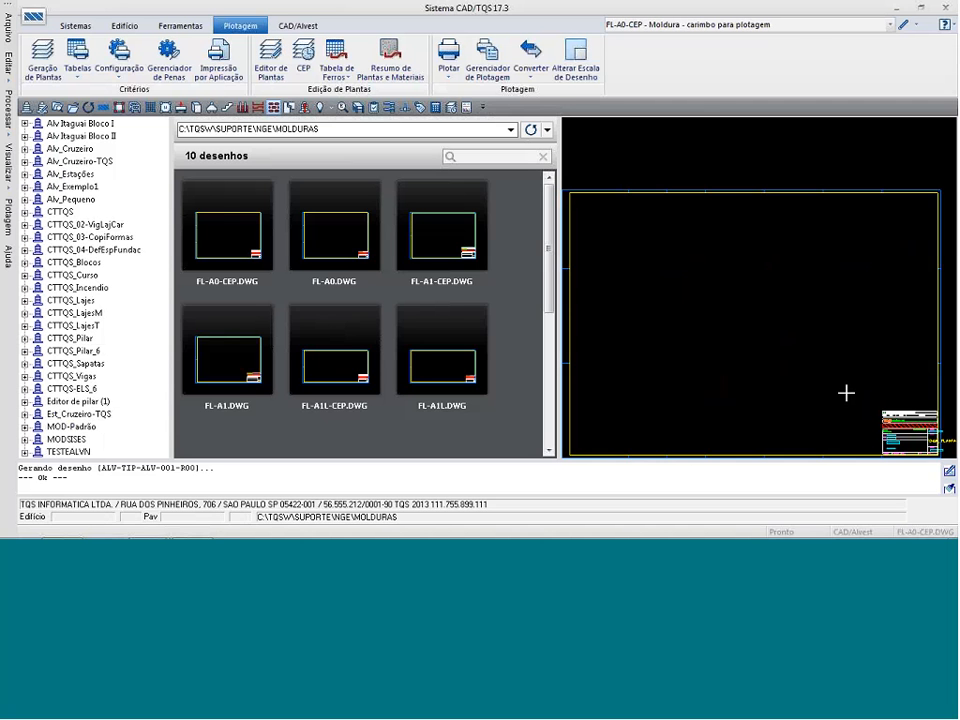
{"action": "scroll", "coordinate": [833, 319], "scroll_direction": "down", "scroll_amount": 1}
{"action": "scroll", "coordinate": [886, 425], "scroll_direction": "up", "scroll_amount": 2}
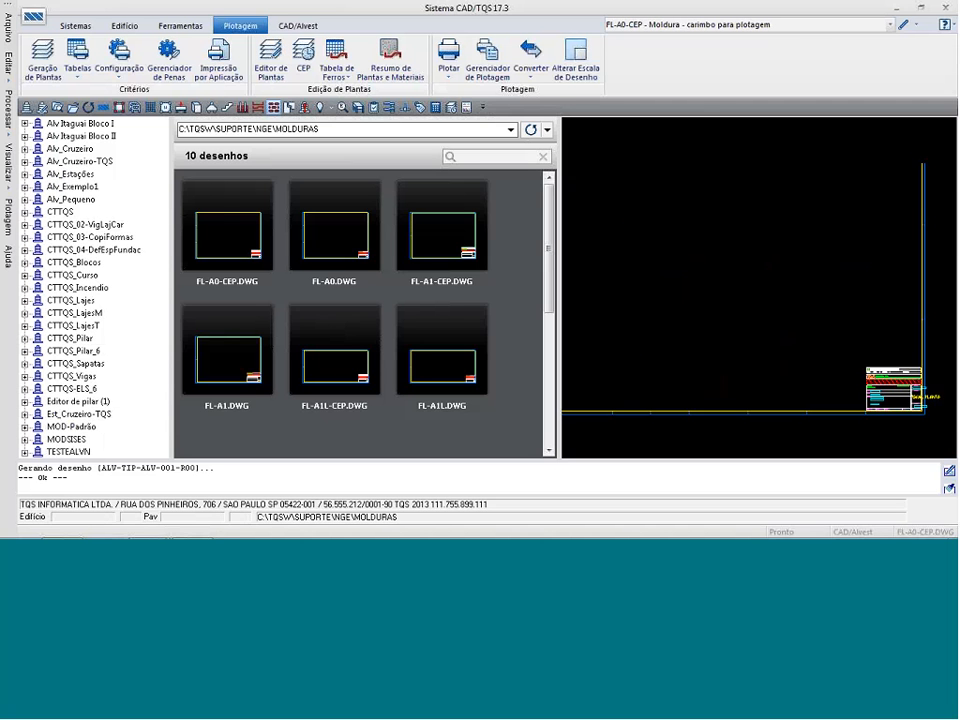
View the title block of the FL-A0 frame and open that drawing in the graphics editor.
{"action": "left_click", "coordinate": [794, 27]}
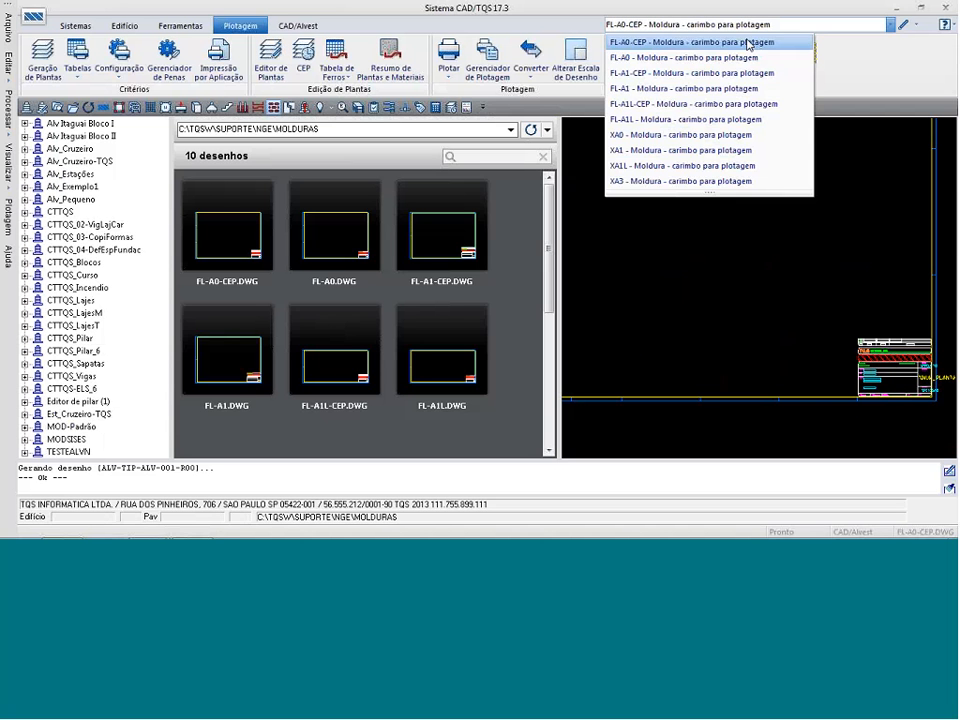
{"action": "left_click", "coordinate": [697, 59]}
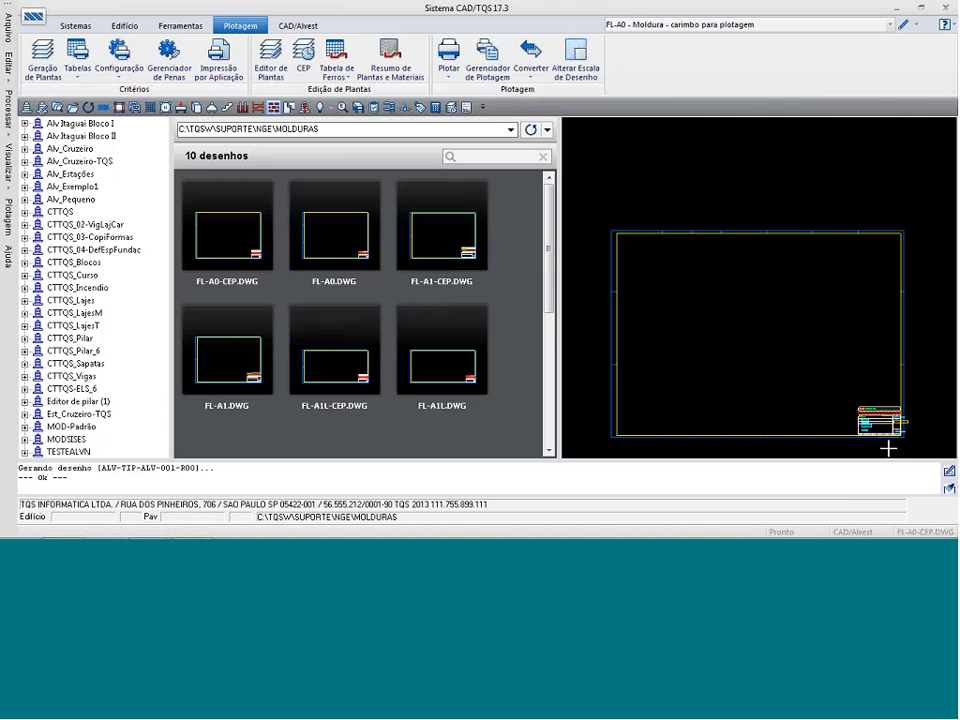
{"action": "scroll", "coordinate": [890, 440], "scroll_direction": "up", "scroll_amount": 3}
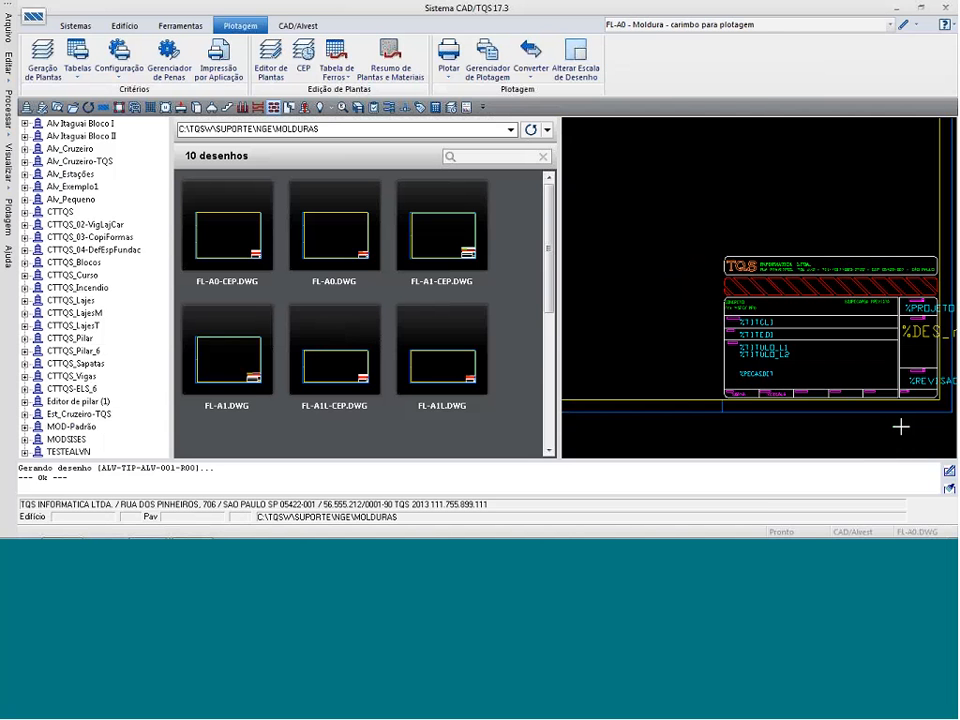
{"action": "left_click", "coordinate": [903, 24]}
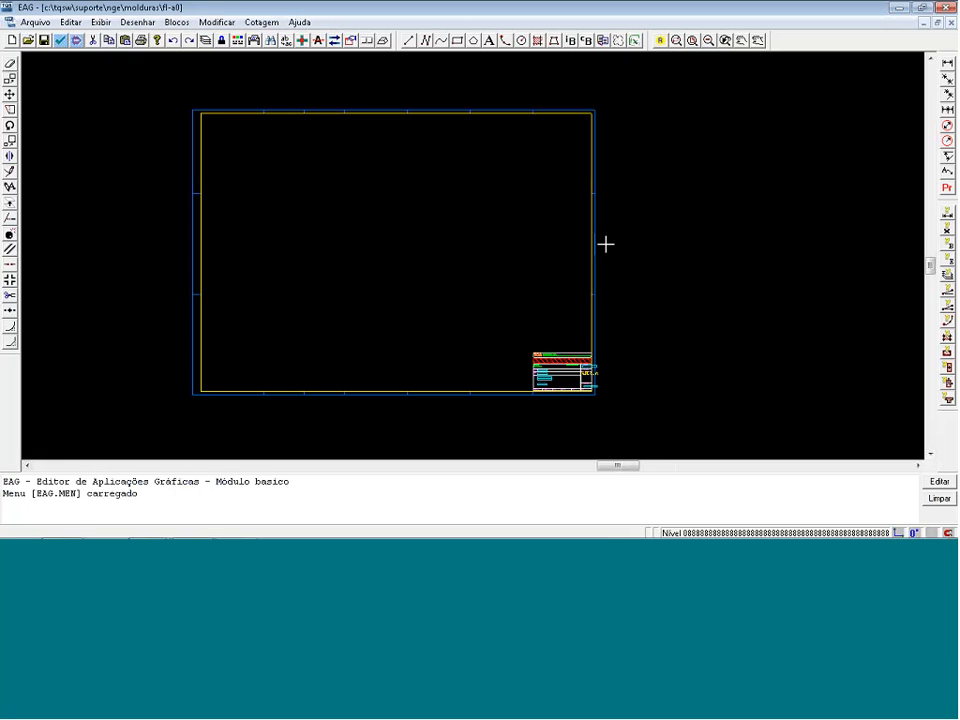
Measure the distance between the lower-left and upper-right corners of the frame's outer border.
{"action": "key", "text": "d"}
{"action": "left_click", "coordinate": [186, 405]}
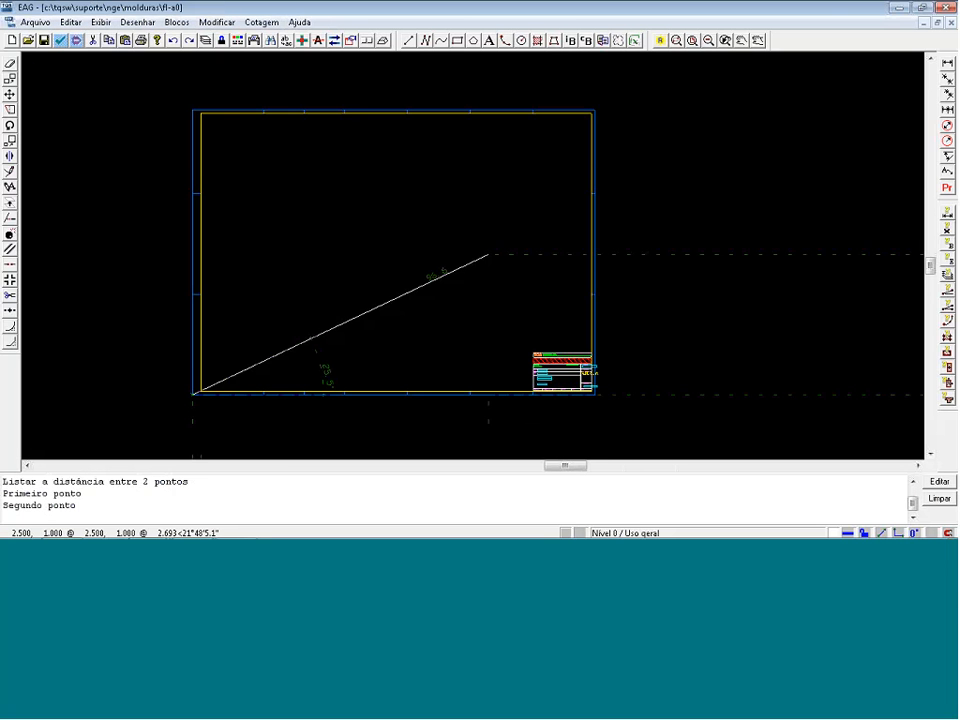
{"action": "left_click", "coordinate": [594, 110]}
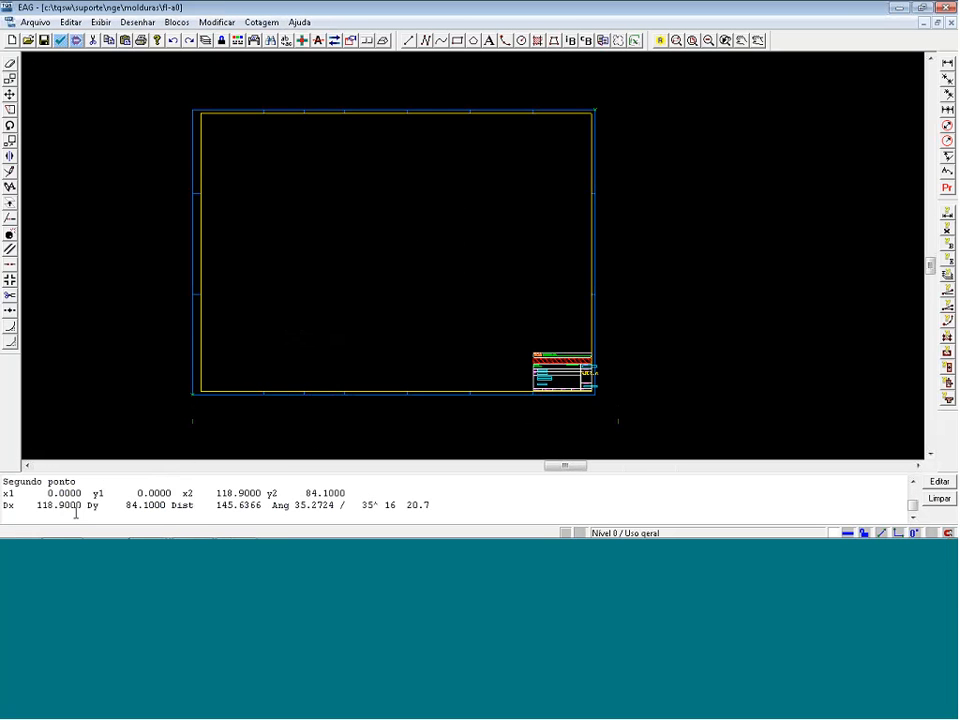
Review the system, subsystem, plotting table and scale in the frame's drawing properties.
{"action": "left_click", "coordinate": [40, 23]}
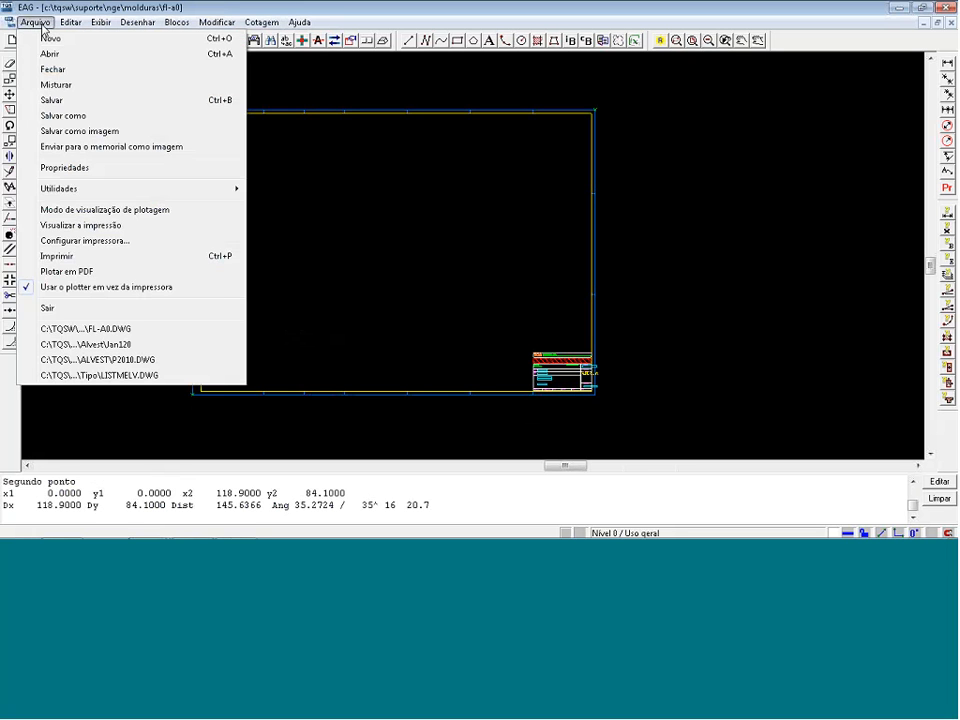
{"action": "left_click", "coordinate": [85, 170]}
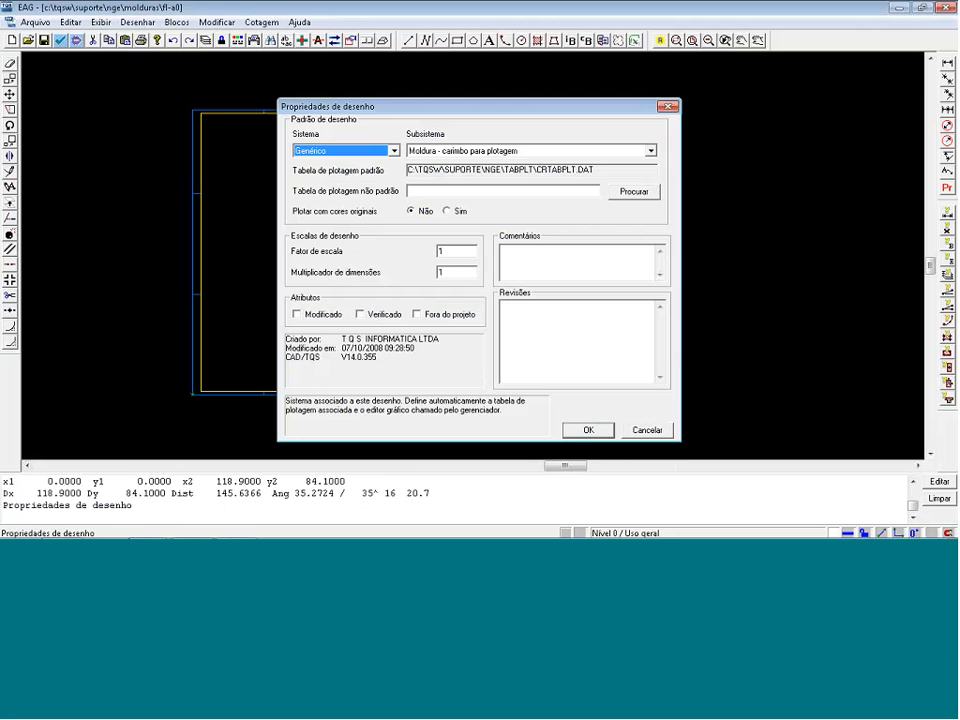
{"action": "key", "text": "Return"}
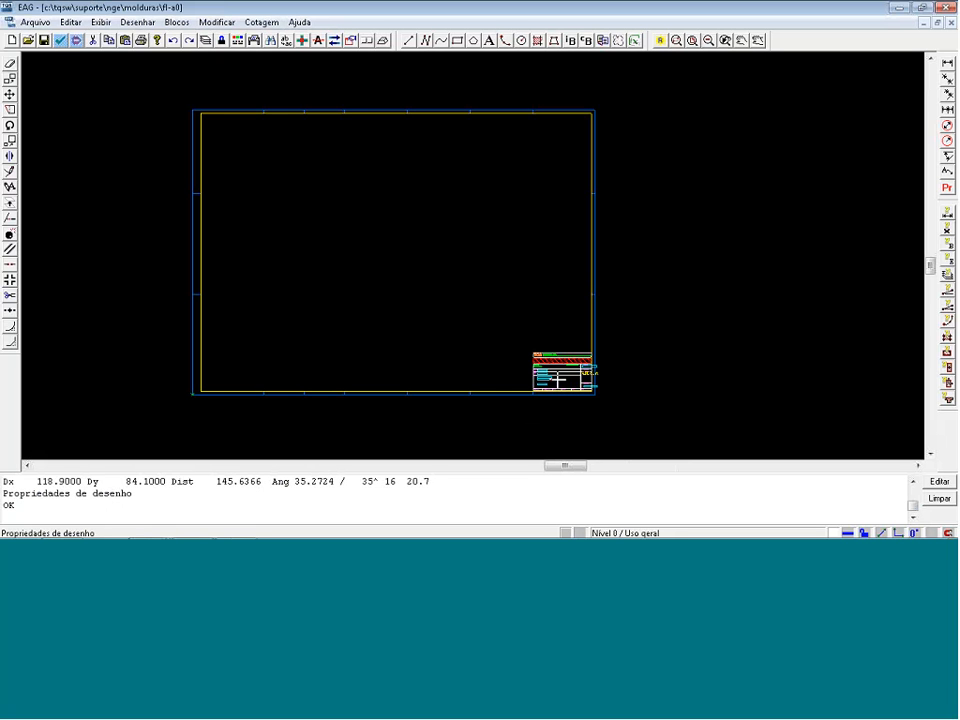
Copy the %TITULO_L2 text to the line directly below it in the frame's title block.
{"action": "scroll", "coordinate": [583, 390], "scroll_direction": "up", "scroll_amount": 8}
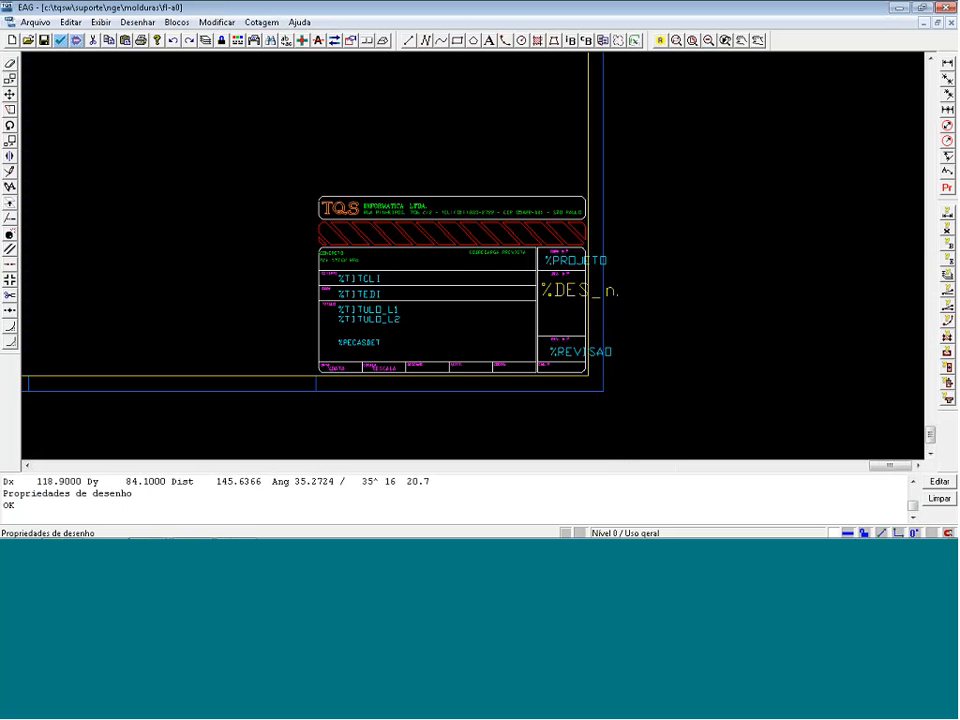
{"action": "scroll", "coordinate": [513, 383], "scroll_direction": "up", "scroll_amount": 1}
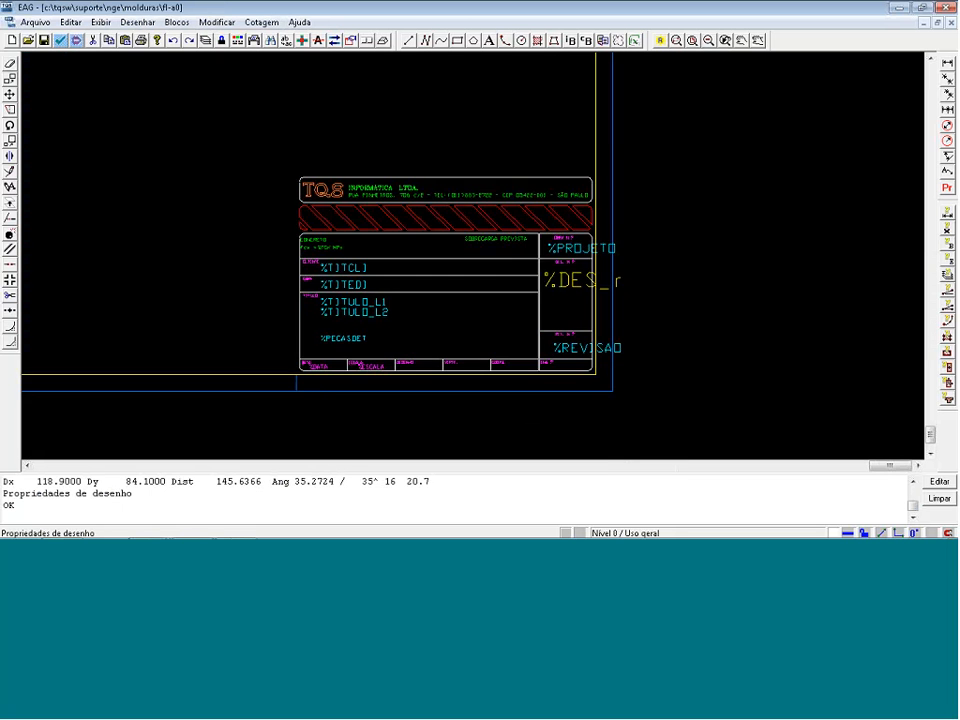
{"action": "scroll", "coordinate": [515, 385], "scroll_direction": "up", "scroll_amount": 1}
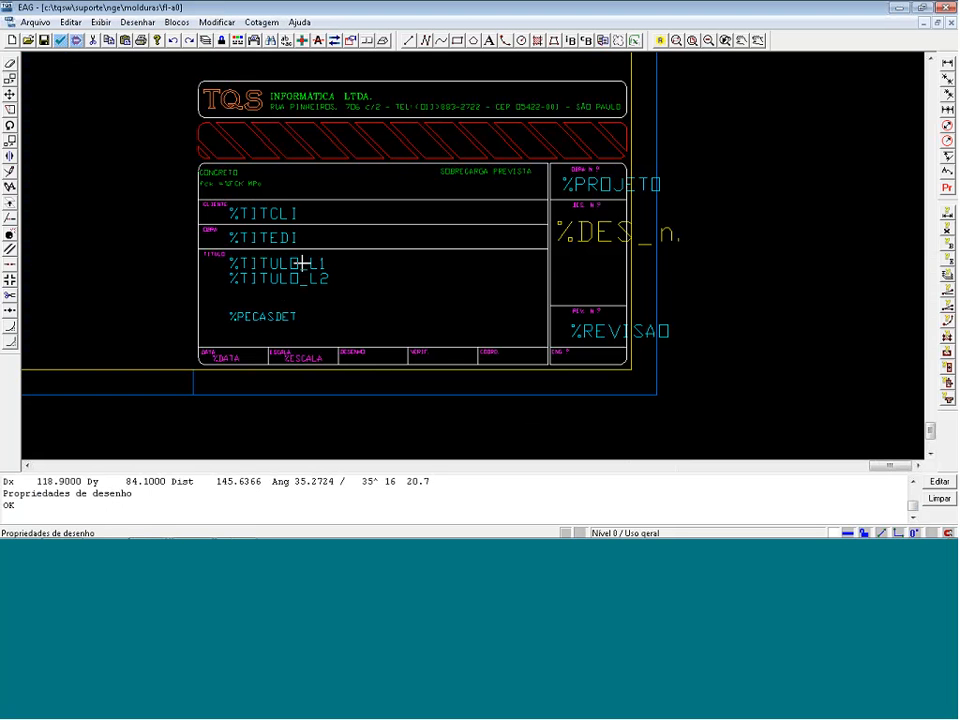
{"action": "scroll", "coordinate": [210, 295], "scroll_direction": "up", "scroll_amount": 3}
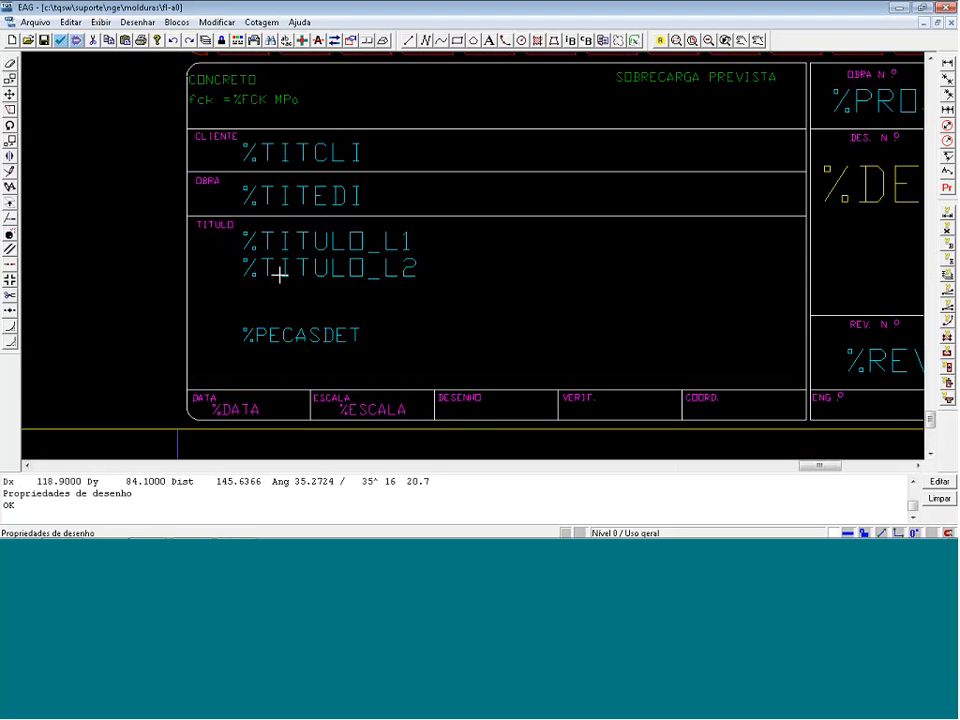
{"action": "key", "text": "c"}
{"action": "key", "text": "p"}
{"action": "scroll", "coordinate": [267, 250], "scroll_direction": "up", "scroll_amount": 1}
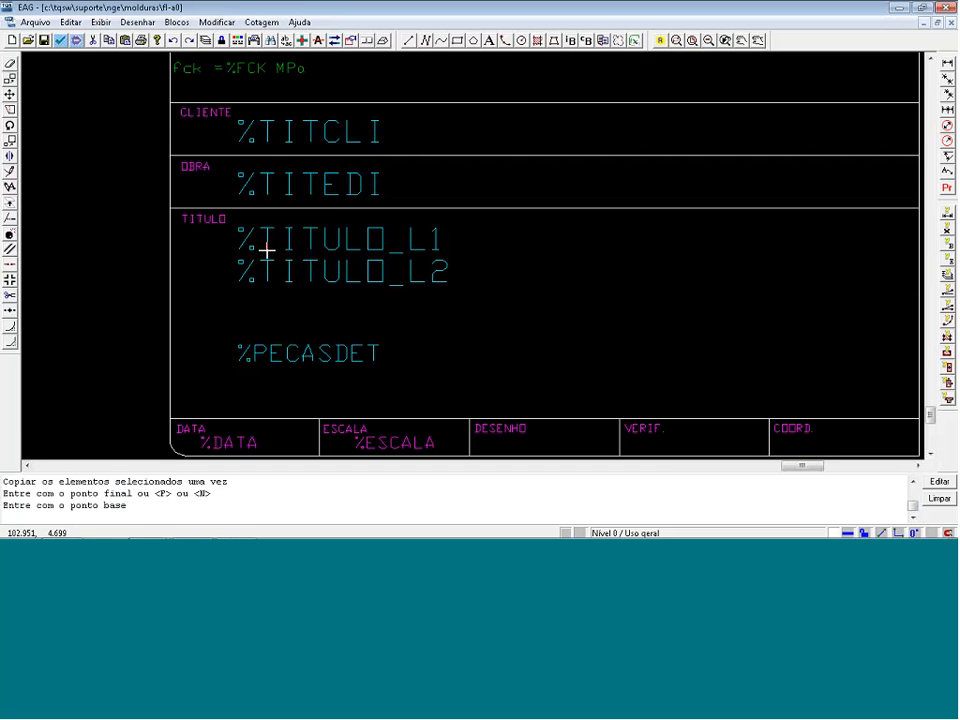
{"action": "key", "text": "e"}
{"action": "key", "text": "e"}
Change the copied title block text to %Nome do projetista.
{"action": "double_click", "coordinate": [275, 328]}
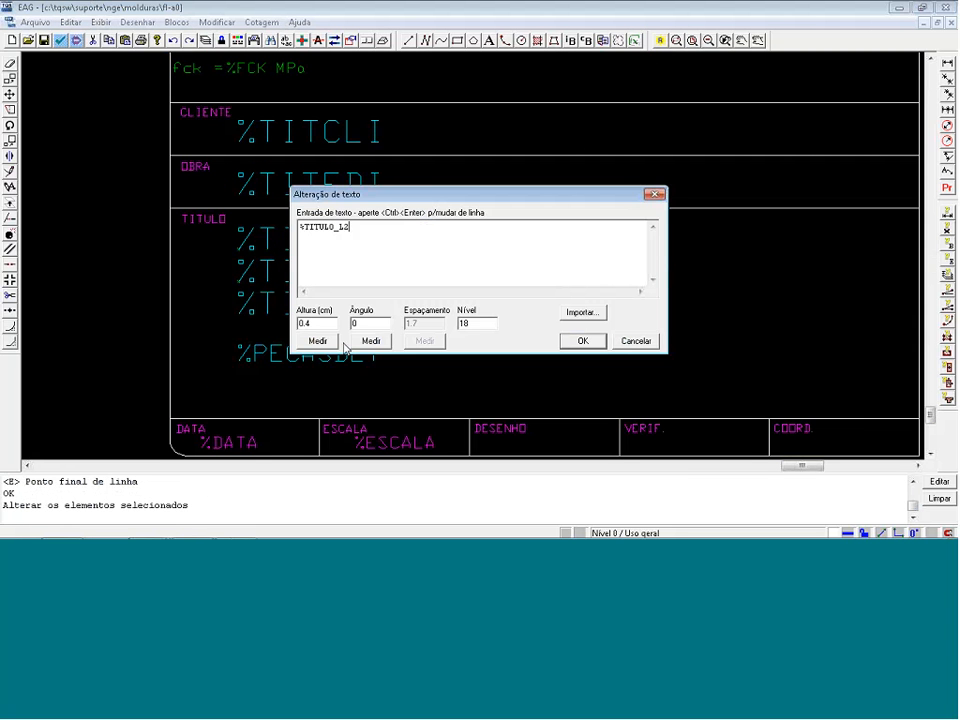
{"action": "key", "text": "ctrl+a"}
{"action": "type", "text": "%Nome do projetista"}
{"action": "key", "text": "Return"}
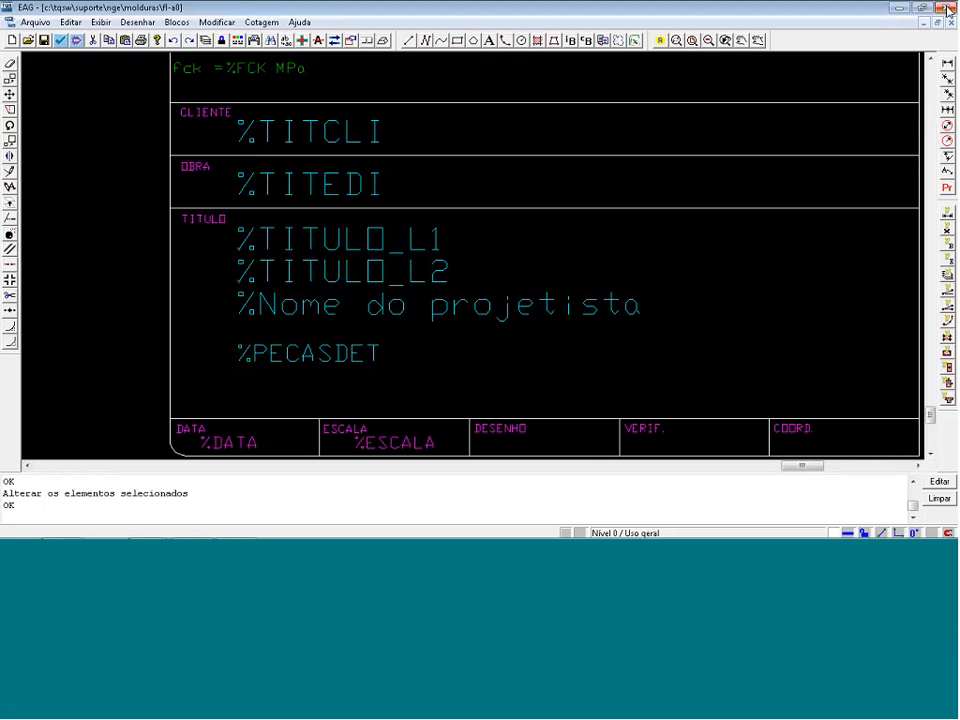
Show the whole frame and close the FL-A0 drawing, discarding the changes.
{"action": "key", "text": "shift+F8"}
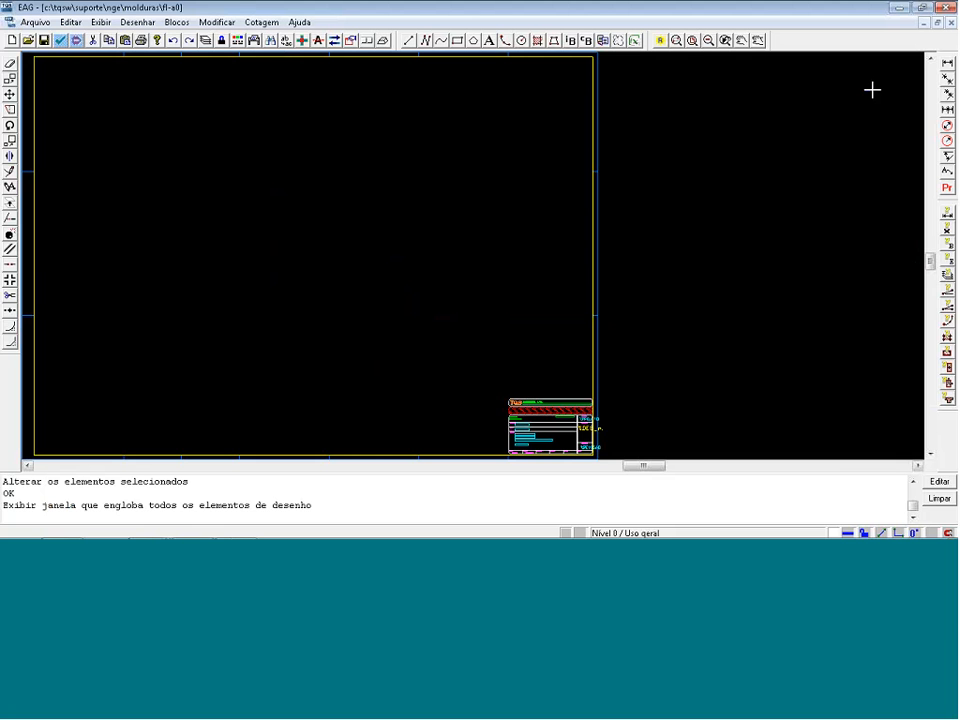
{"action": "key", "text": "alt+F4"}
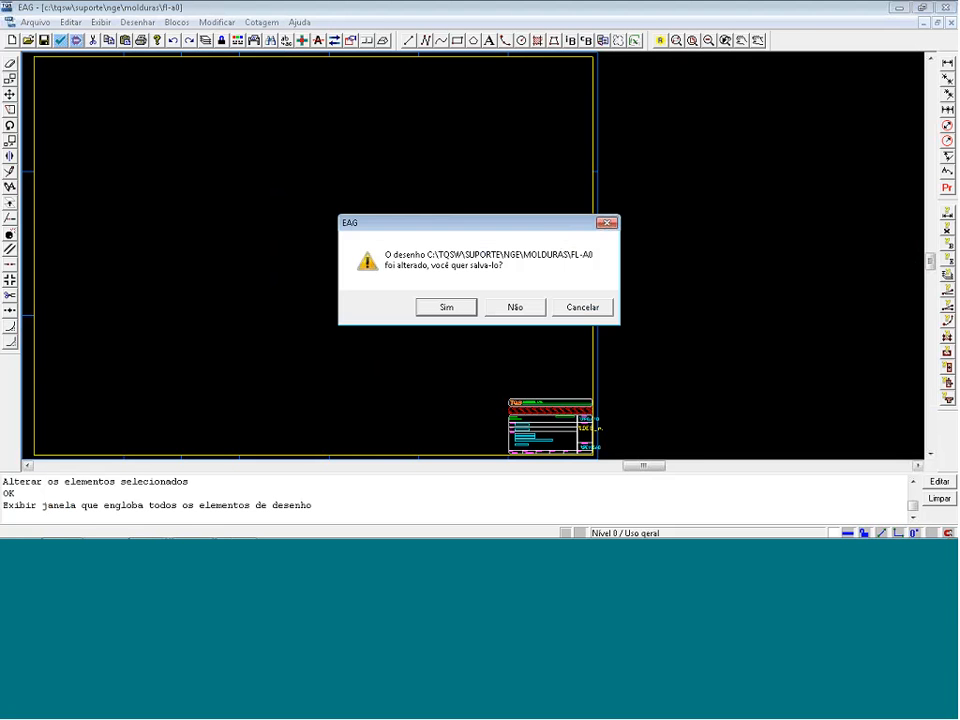
{"action": "left_click", "coordinate": [510, 307]}
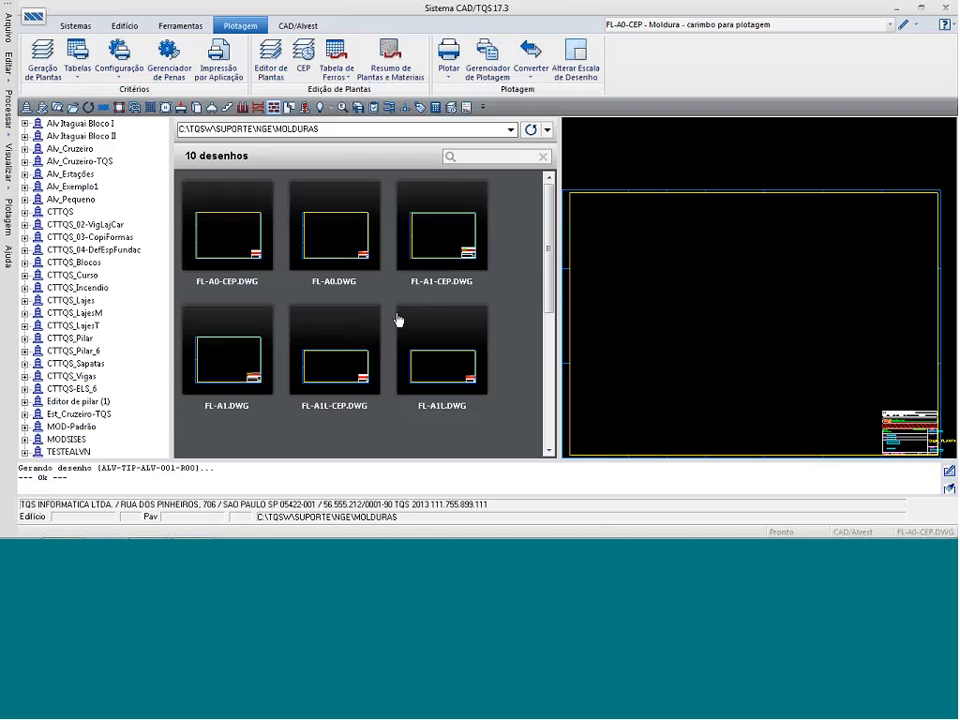
Select the 1oPav floor of Alv_Cruzeiro-TQS and open the plan generation criteria common to all floors.
{"action": "left_click", "coordinate": [25, 161]}
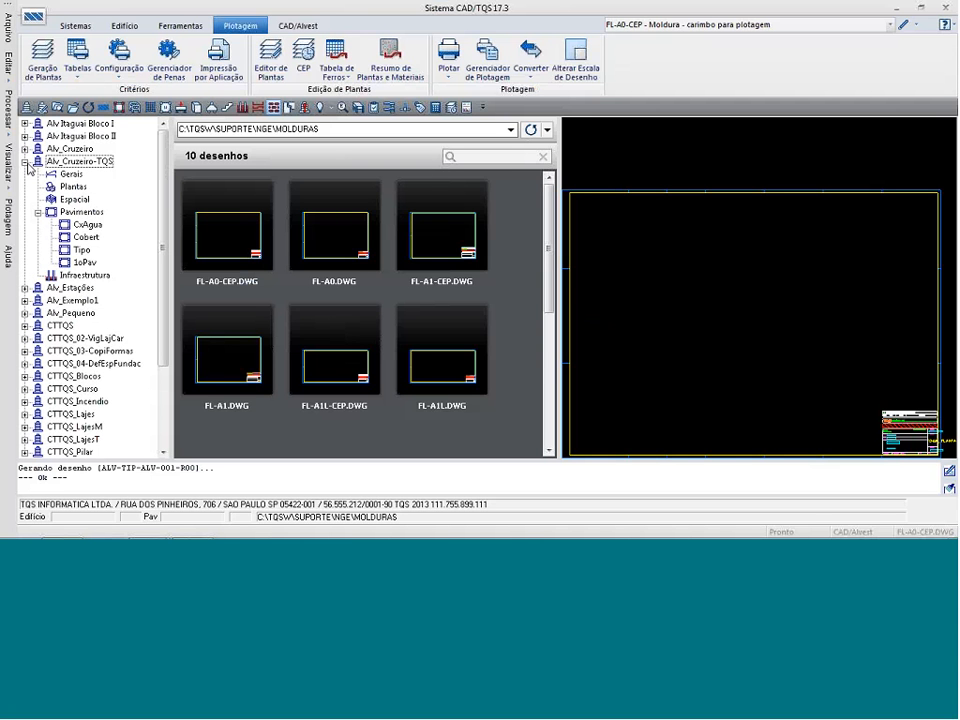
{"action": "left_click", "coordinate": [85, 262]}
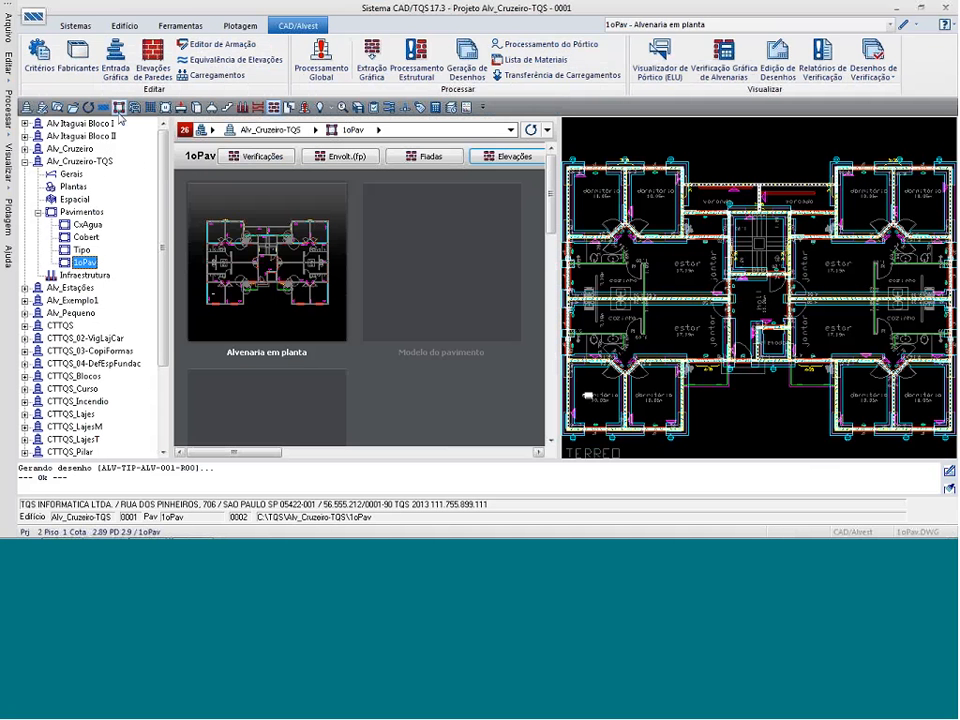
{"action": "left_click", "coordinate": [240, 25]}
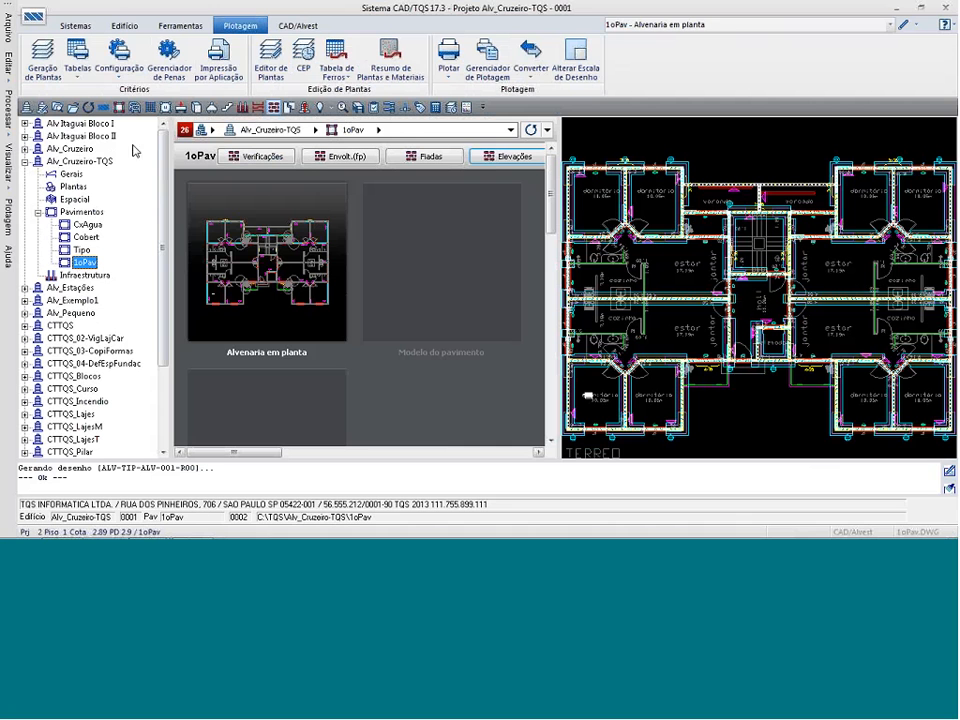
{"action": "left_click", "coordinate": [115, 72]}
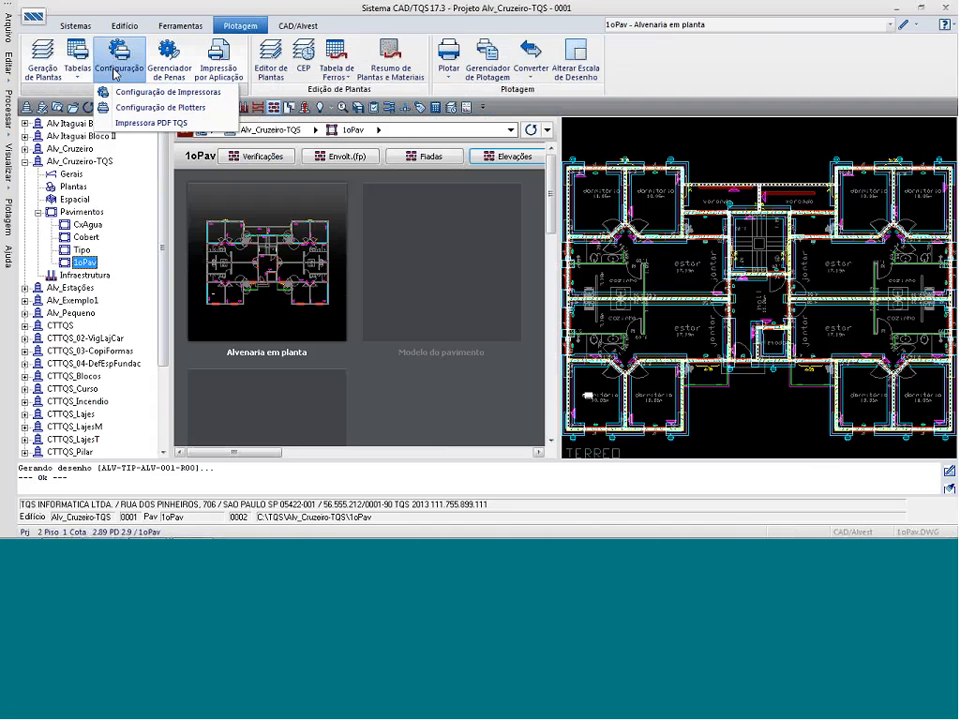
{"action": "left_click", "coordinate": [44, 70]}
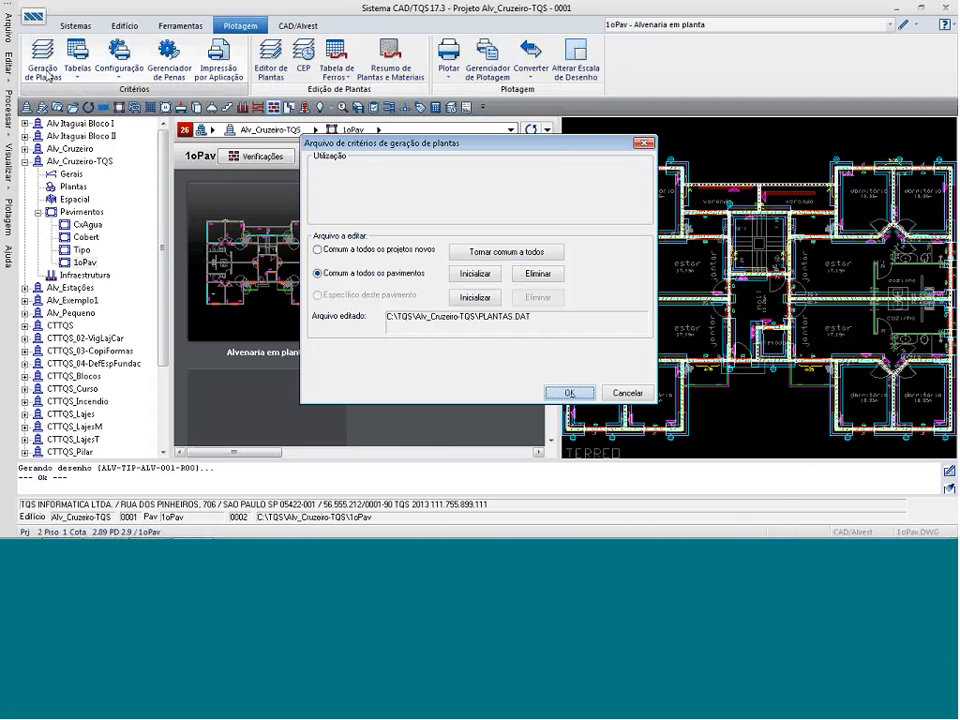
{"action": "left_click", "coordinate": [568, 392]}
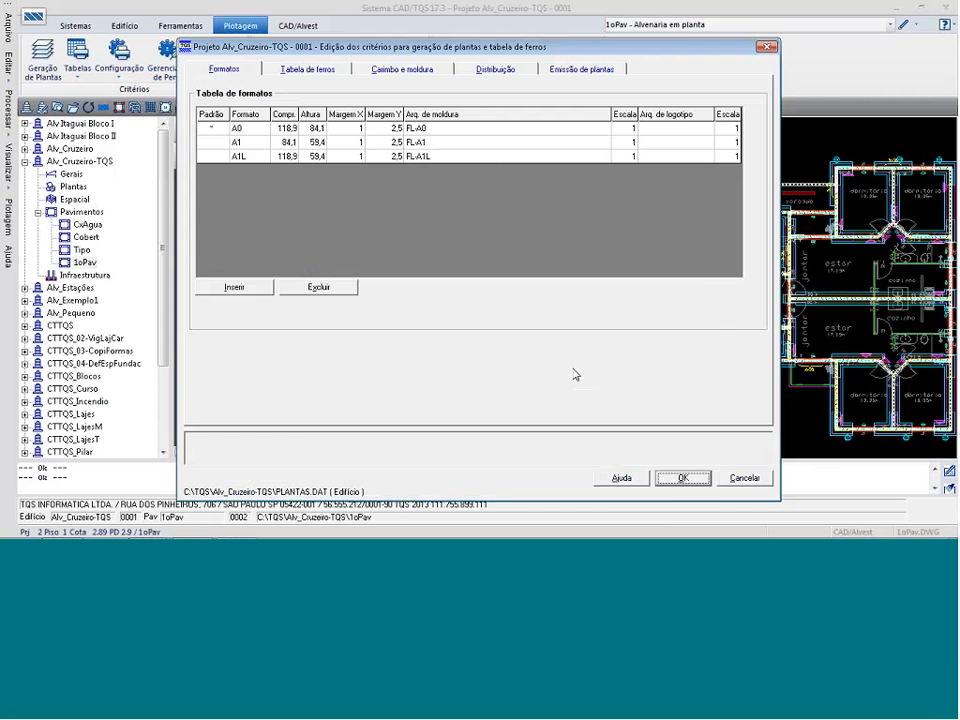
Check the folder of the A0 format's frame file, review the title block and frame criteria, and leave without saving.
{"action": "left_click", "coordinate": [592, 129]}
{"action": "left_click", "coordinate": [603, 129]}
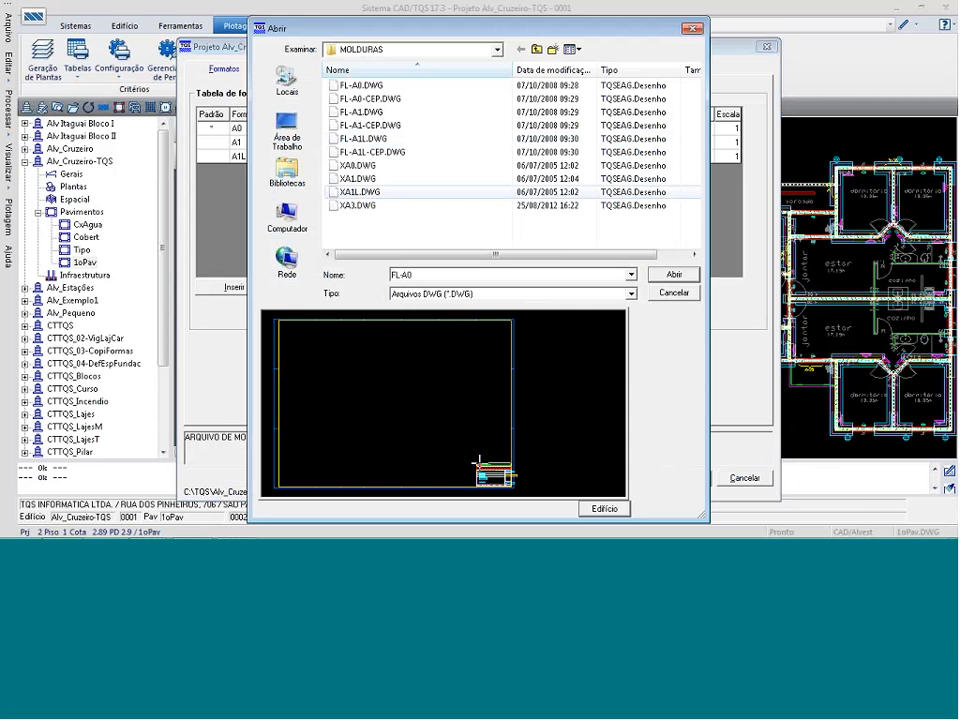
{"action": "left_click", "coordinate": [497, 50]}
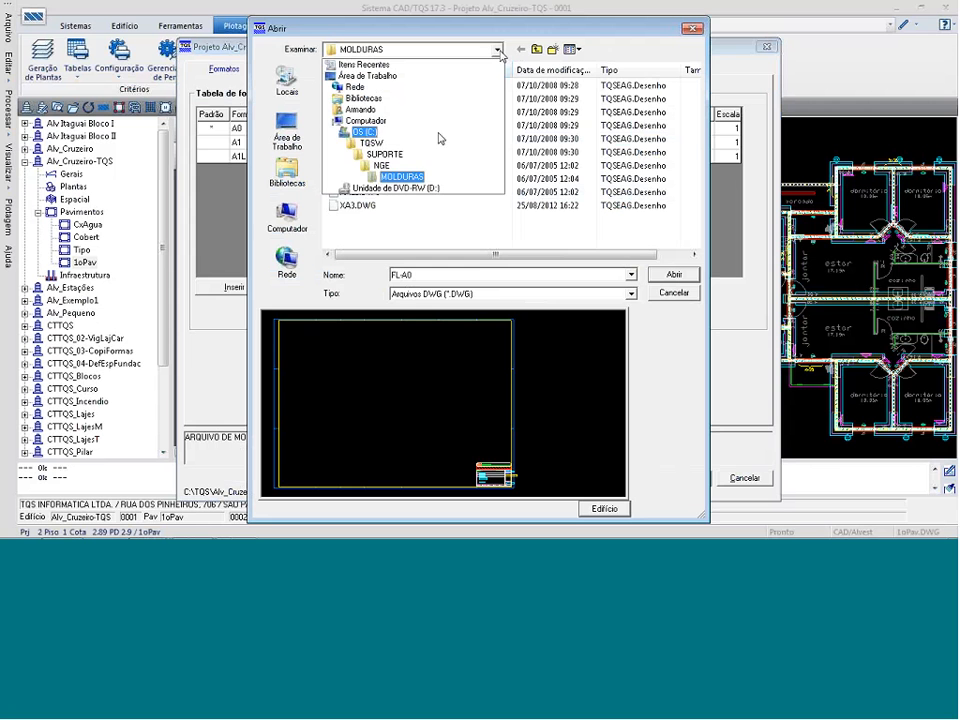
{"action": "left_click", "coordinate": [425, 179]}
{"action": "key", "text": "Escape"}
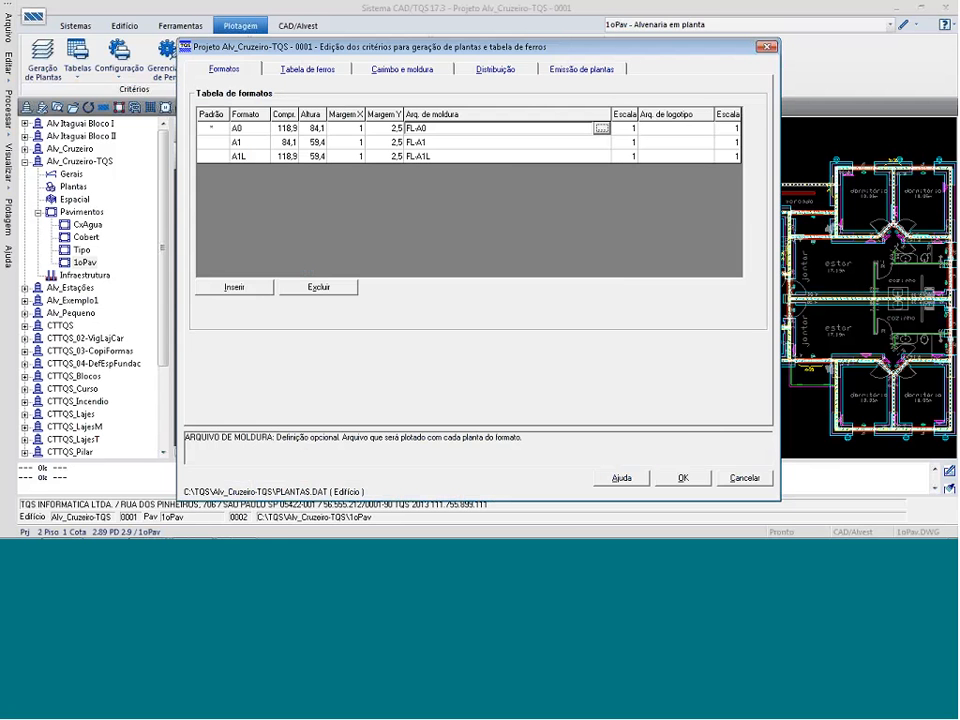
{"action": "left_click", "coordinate": [402, 69]}
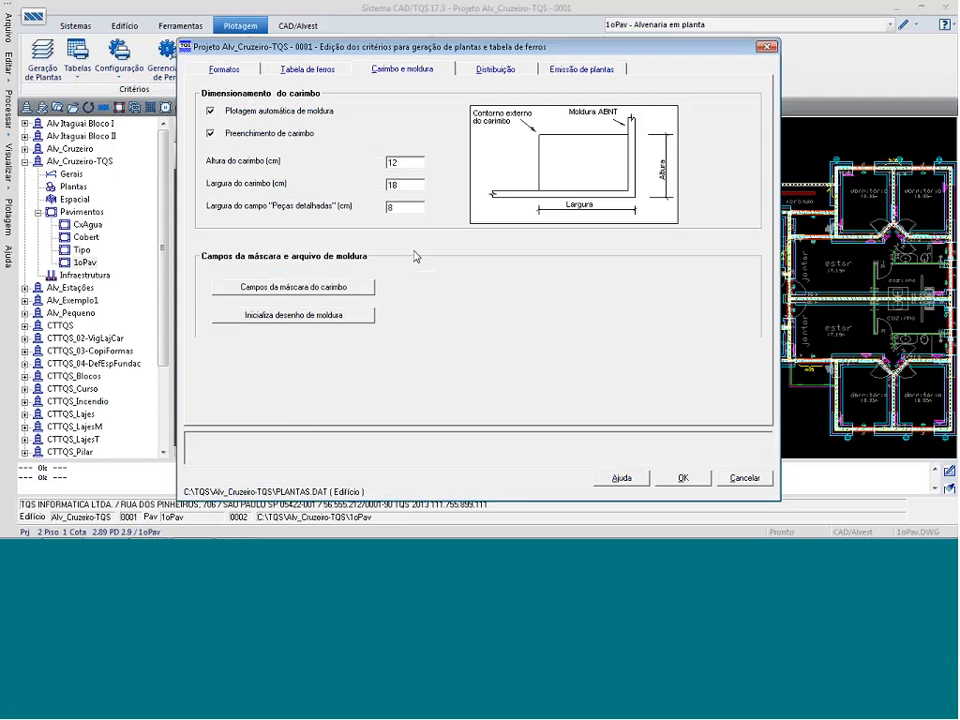
{"action": "left_click", "coordinate": [754, 483]}
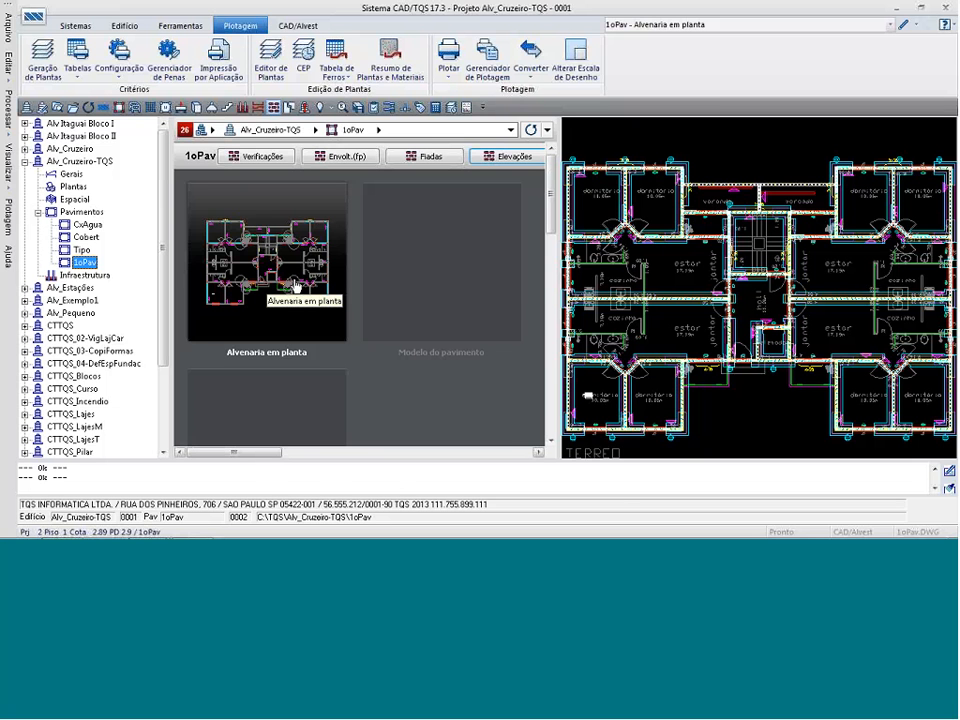
Switch to the slide presentation and advance to the Implementações V13 slide.
{"action": "key", "text": "alt+Tab"}
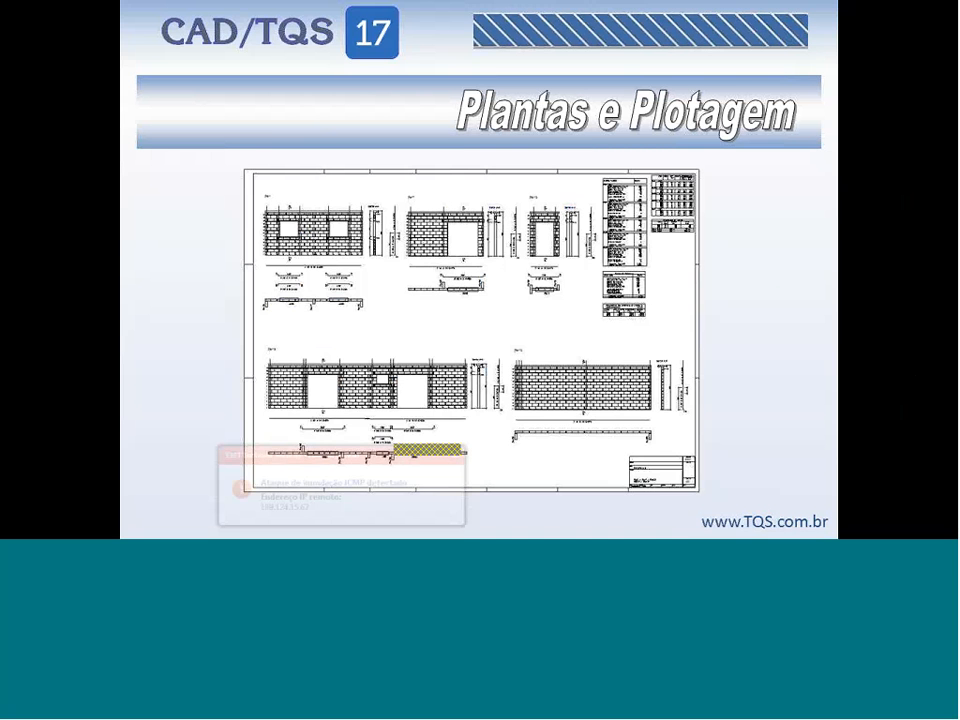
{"action": "key", "text": "Right"}
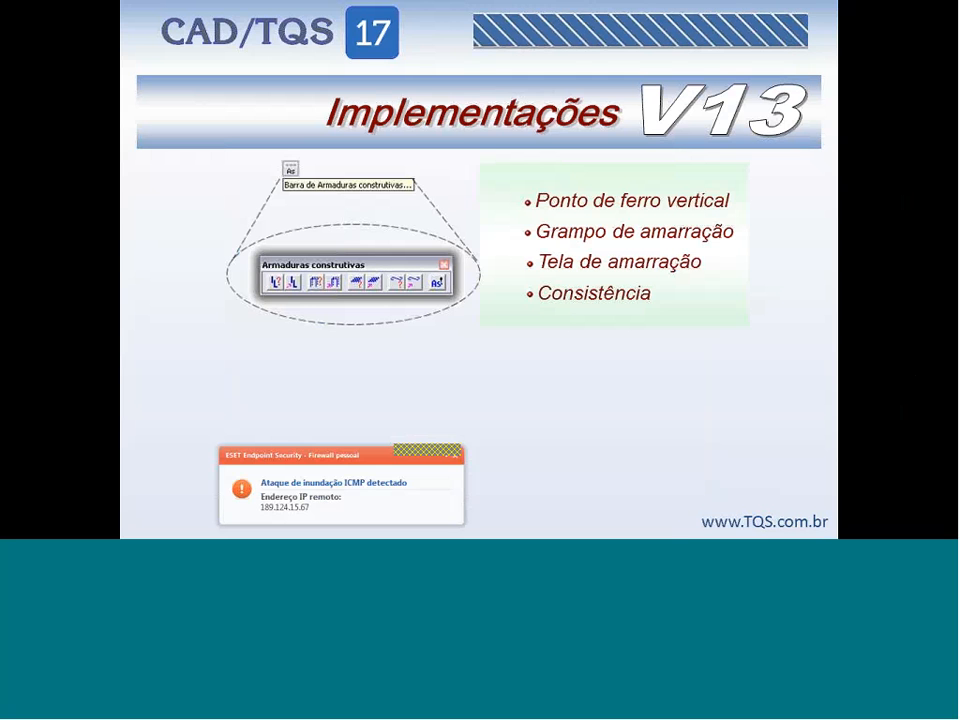